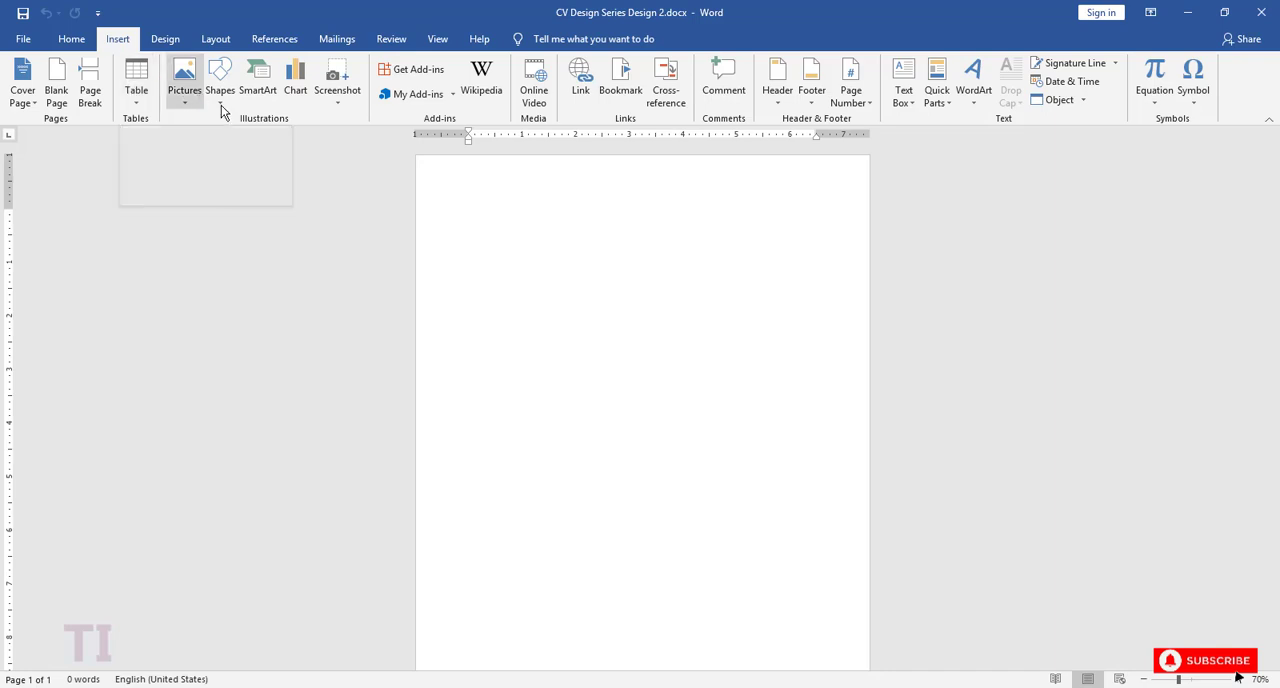
Step: Draw a full-height rectangle along the page's left side, about 11.12 by 3.69 inches, and apply the solid black shape style
click(217, 98)
click(257, 145)
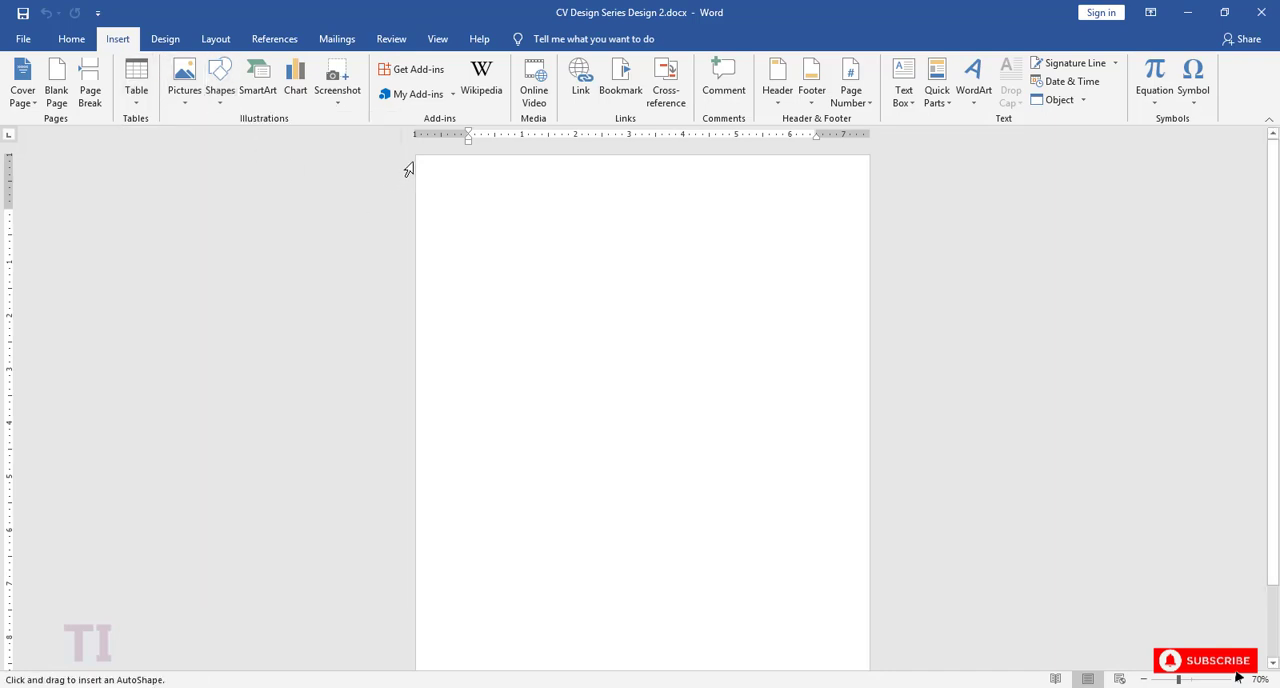
mouse_move(438, 210)
mouse_down()
mouse_move(506, 346)
mouse_move(568, 684)
mouse_move(551, 684)
mouse_move(574, 684)
mouse_up()
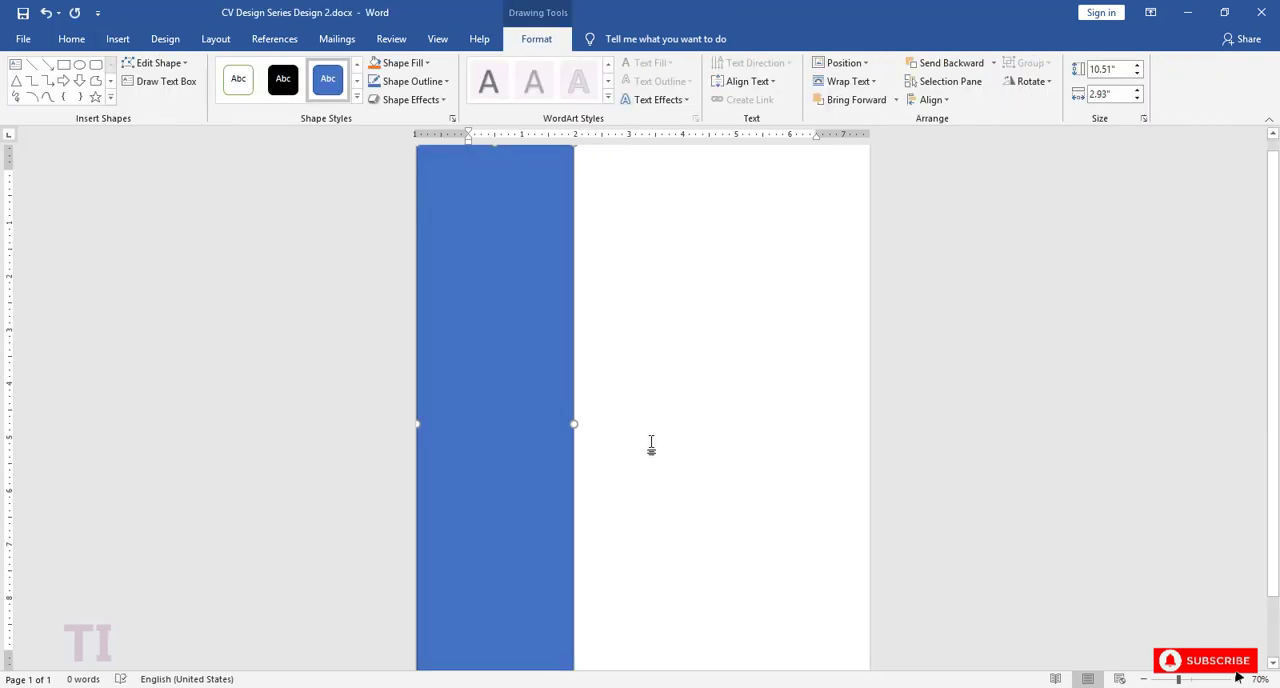
drag(494, 637, 497, 665)
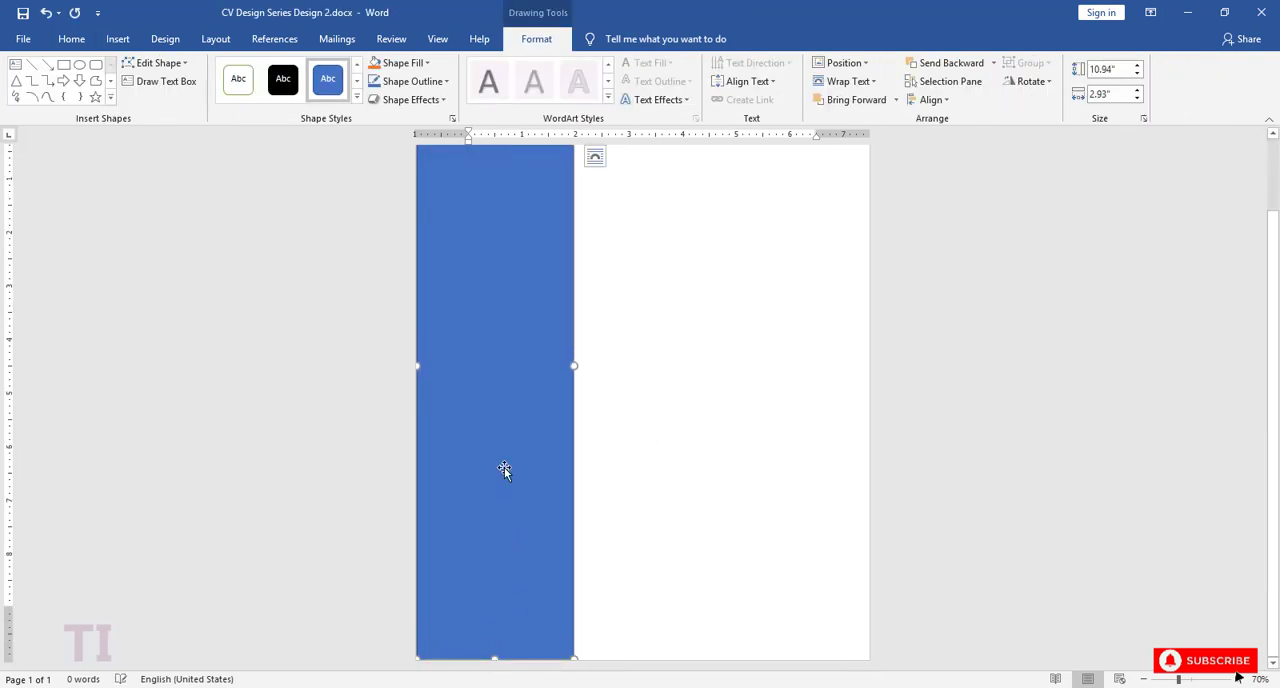
scroll(502, 440, up, 1)
drag(496, 168, 494, 143)
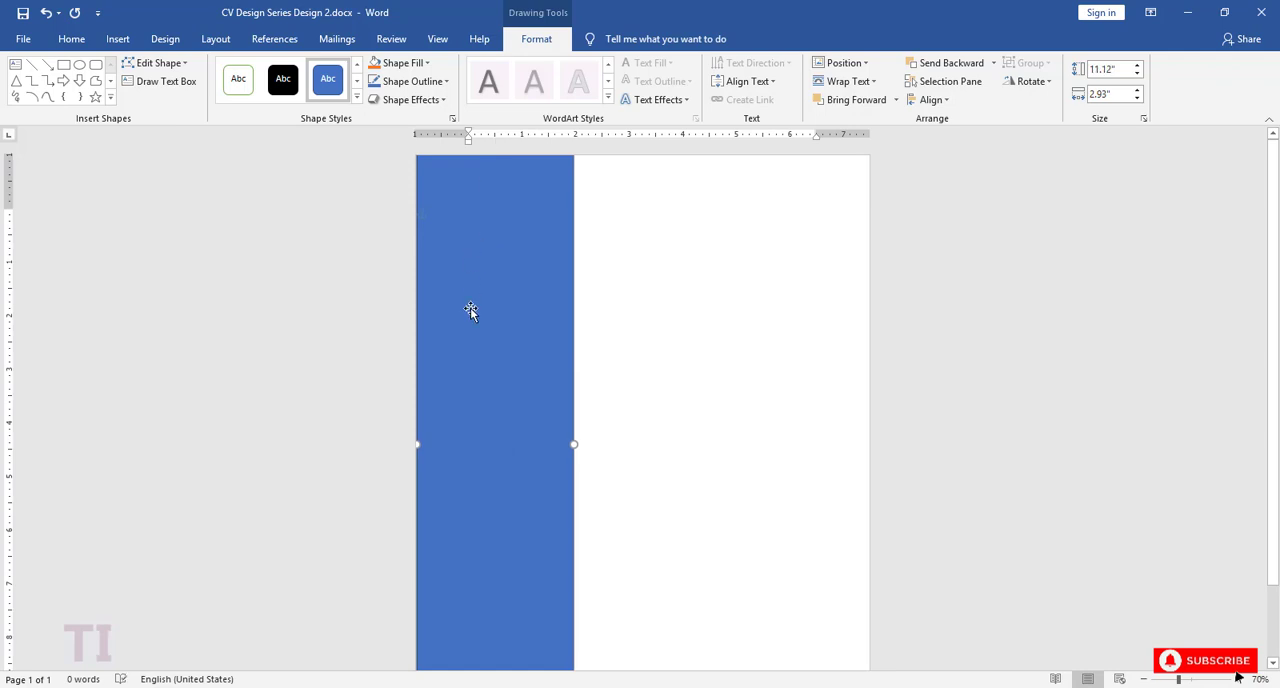
drag(421, 448, 407, 445)
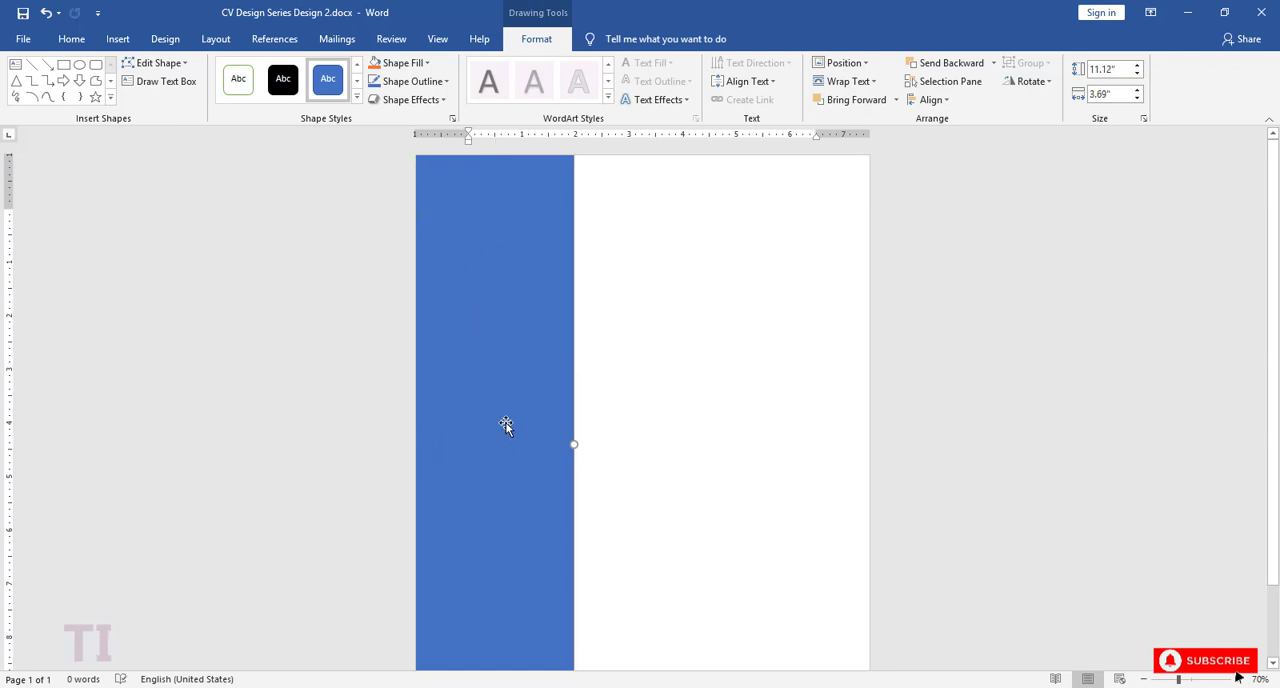
click(286, 84)
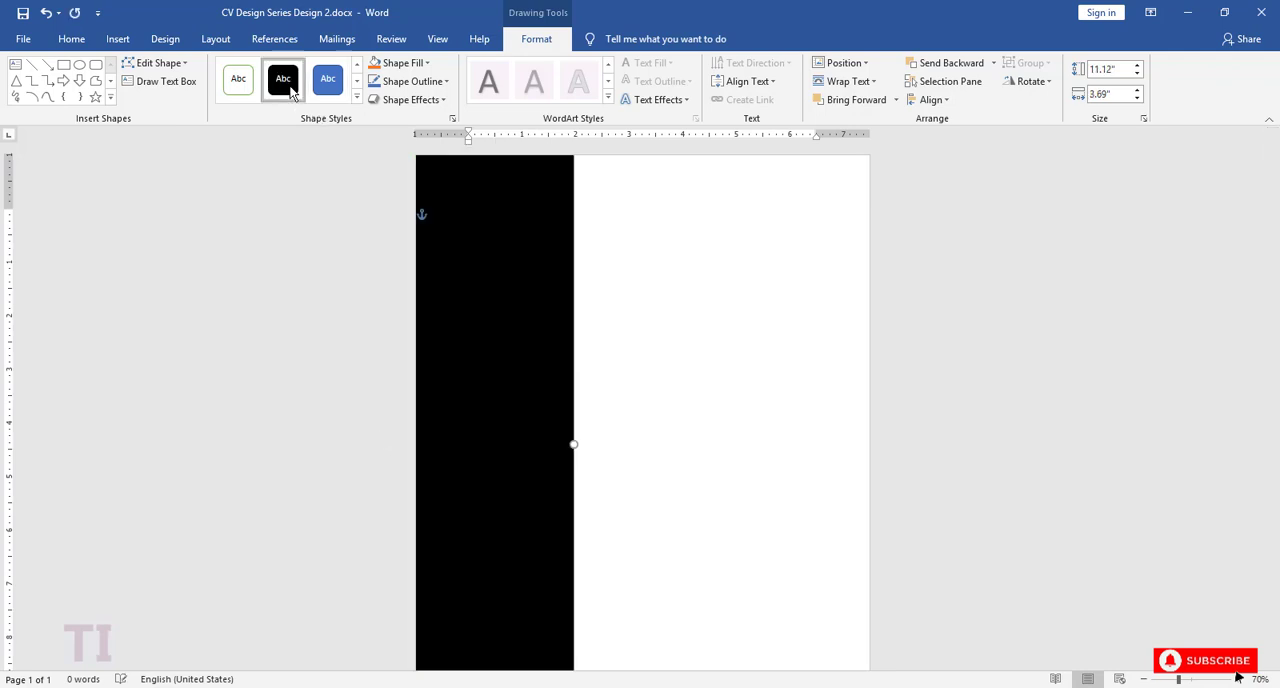
Step: Draw a Flowchart Delay shape about 3.31 by 3.28 inches over the upper part of the black rectangle, its rounded side extending past it
click(110, 97)
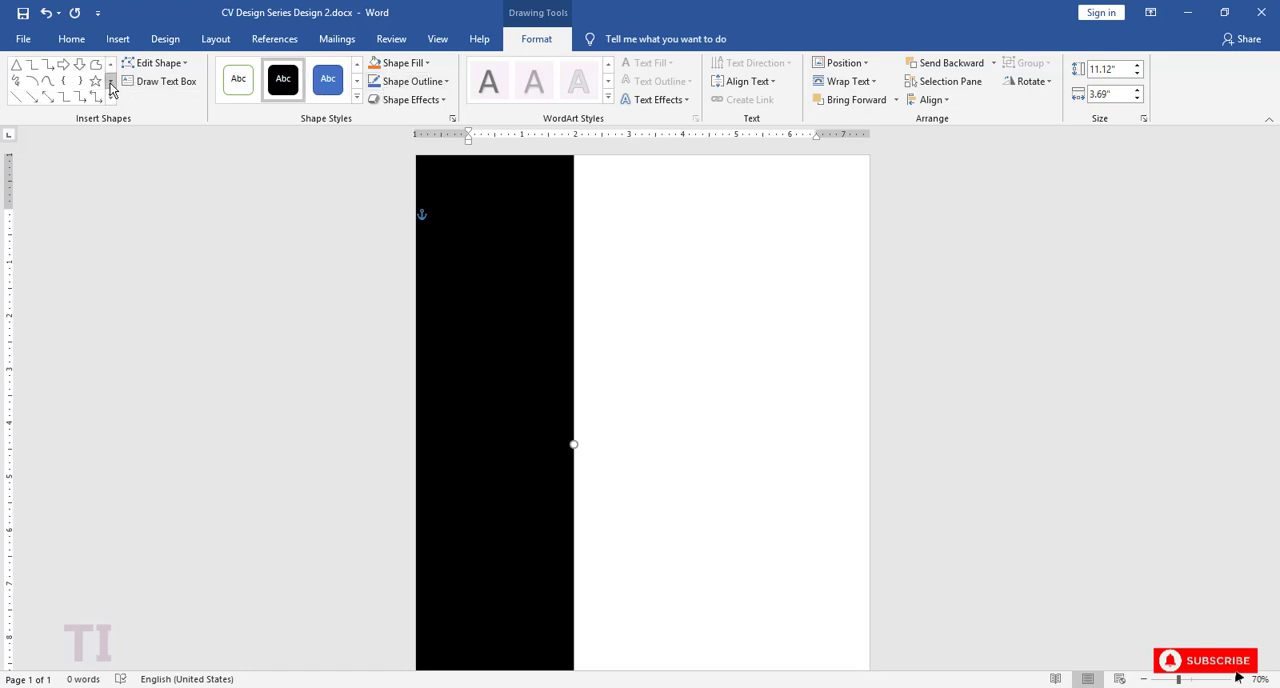
click(111, 99)
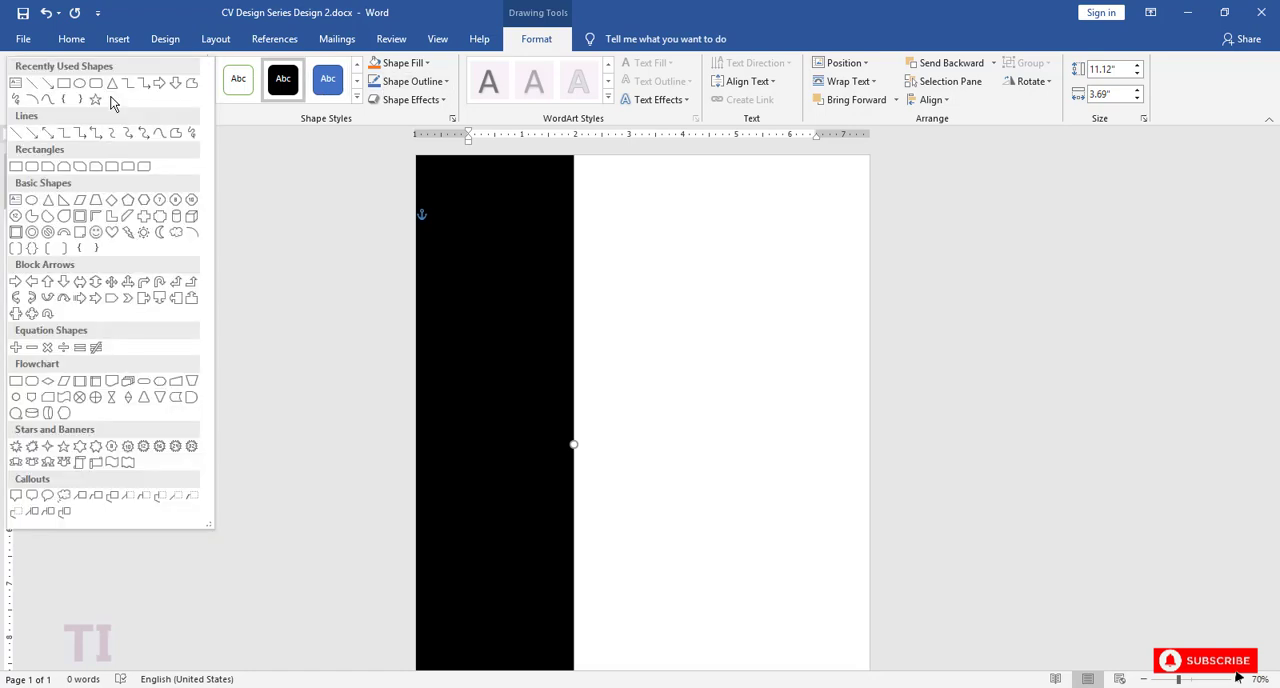
click(191, 397)
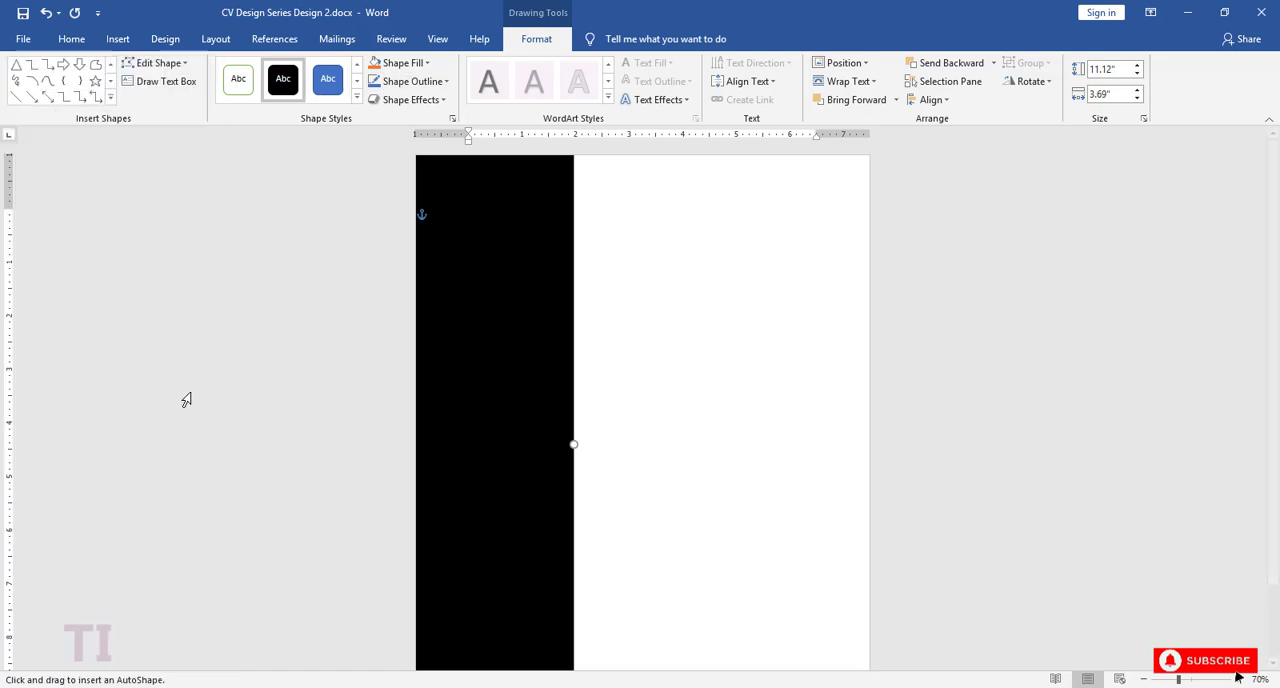
mouse_move(617, 256)
mouse_down()
mouse_move(714, 326)
mouse_move(757, 379)
mouse_move(767, 406)
mouse_move(757, 403)
mouse_move(754, 391)
mouse_move(776, 389)
mouse_up()
mouse_move(712, 324)
mouse_down()
mouse_move(509, 226)
mouse_move(578, 229)
mouse_up()
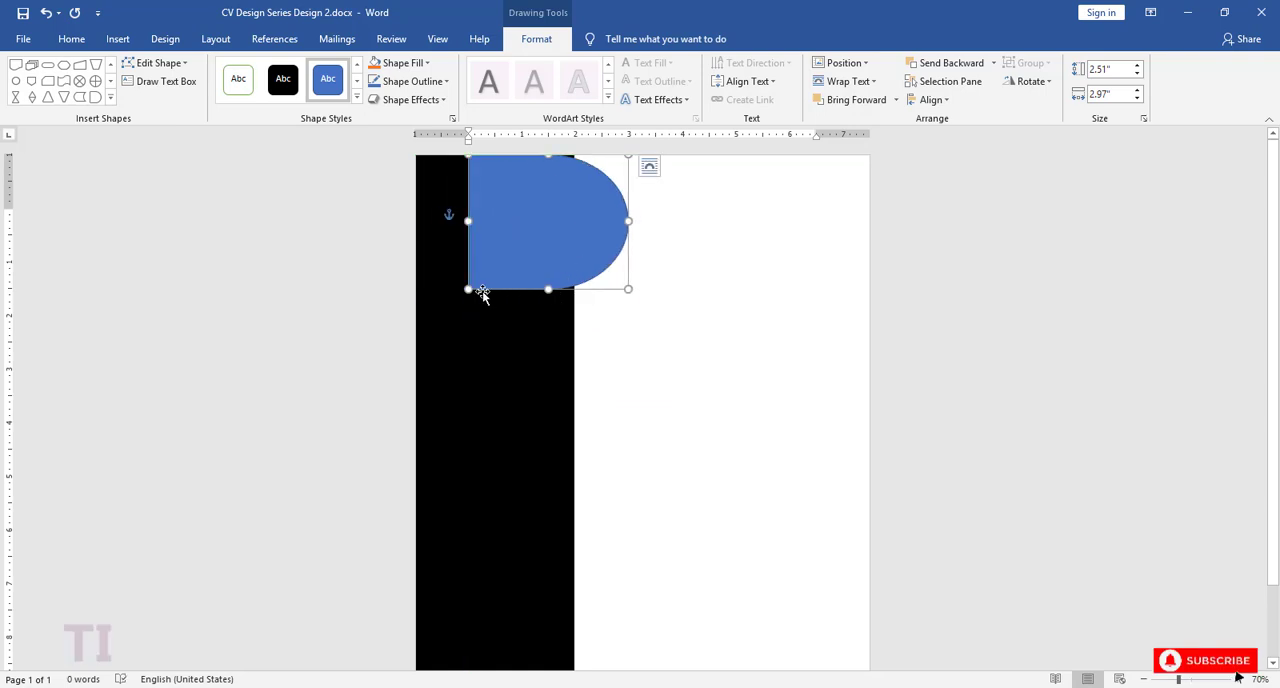
drag(465, 290, 451, 313)
drag(540, 314, 540, 332)
mouse_move(537, 278)
mouse_down()
mouse_move(551, 260)
mouse_move(535, 264)
mouse_up()
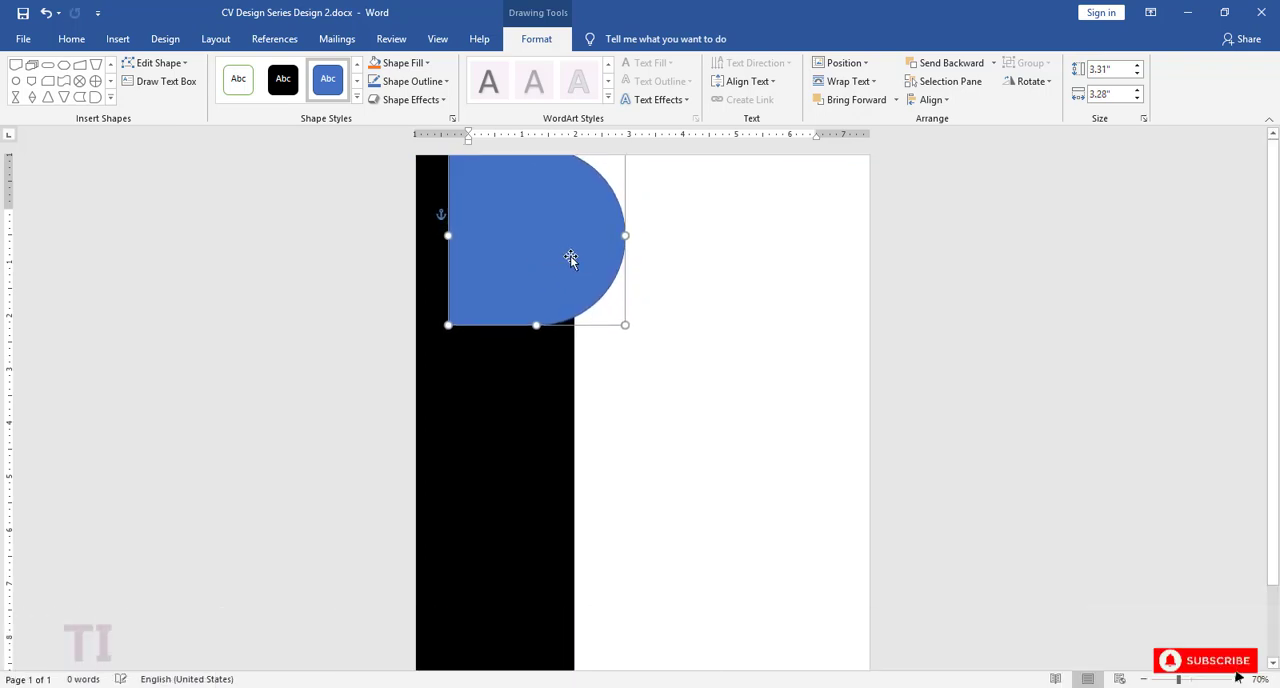
Step: Send the blue delay shape behind the black rectangle and shift it slightly up and left
right_click(571, 259)
mouse_move(700, 427)
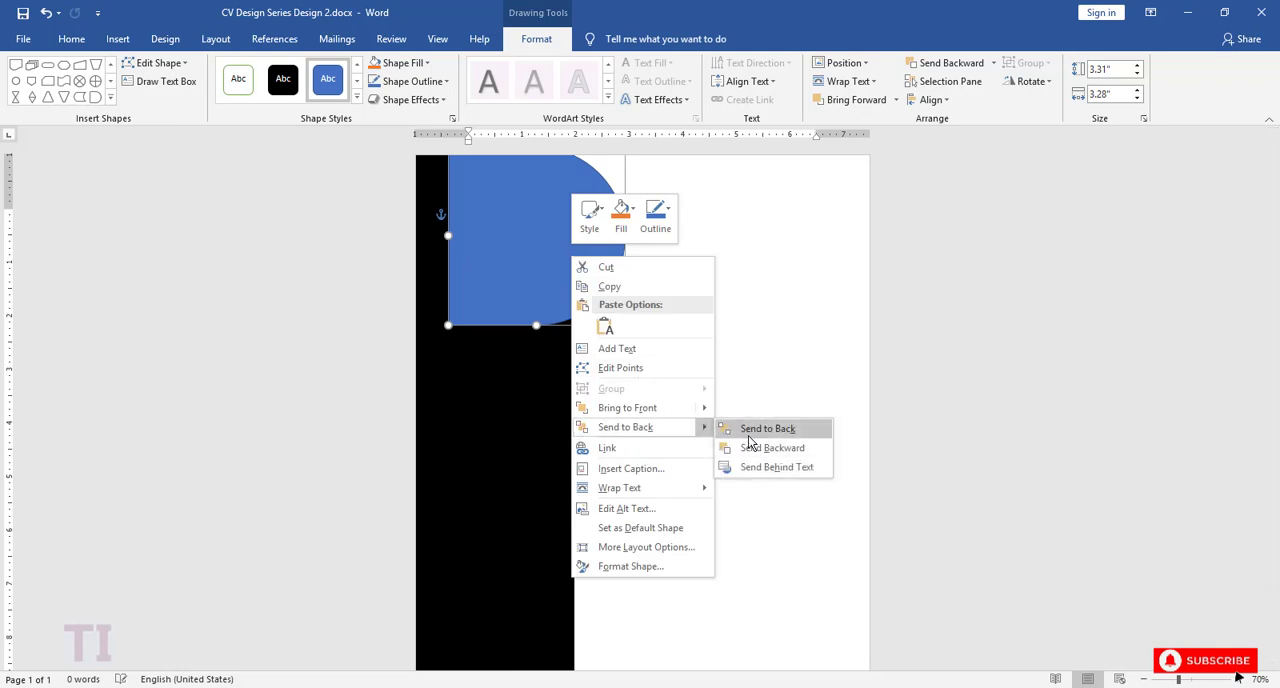
click(752, 430)
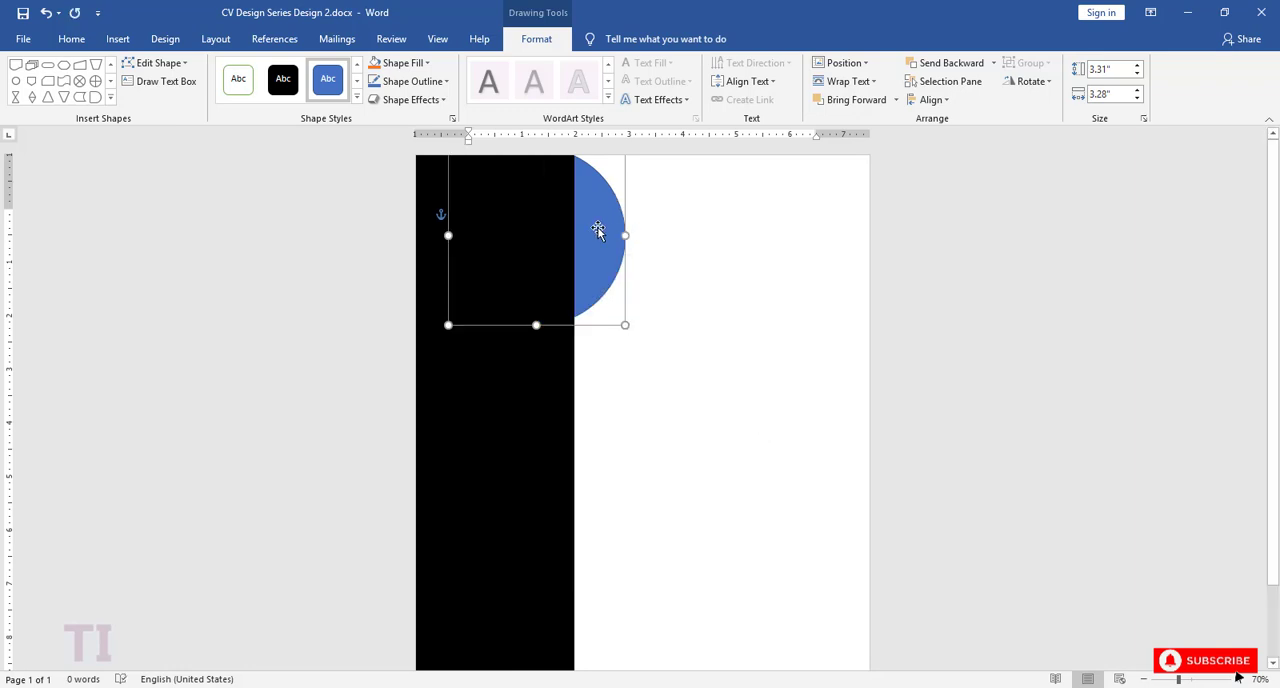
drag(597, 230, 593, 221)
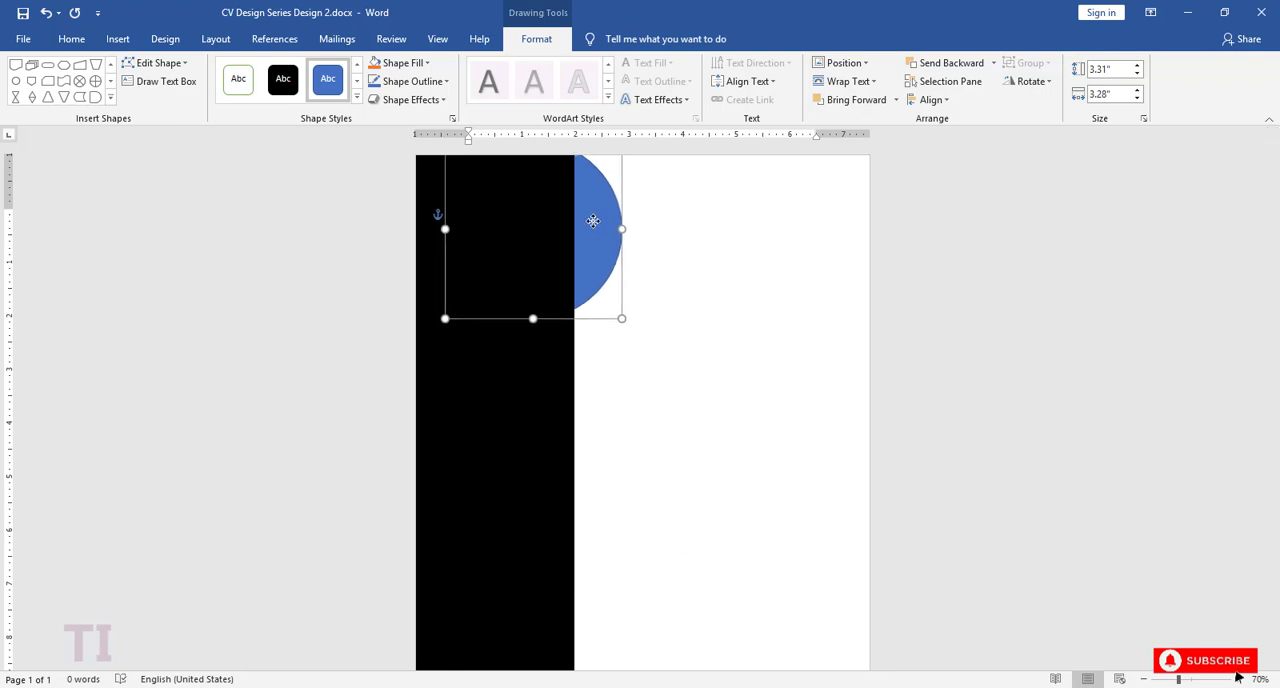
Step: Narrow the black rectangle from its right edge and shrink the delay shape behind it to about 2.28 by 2.79 inches
click(537, 394)
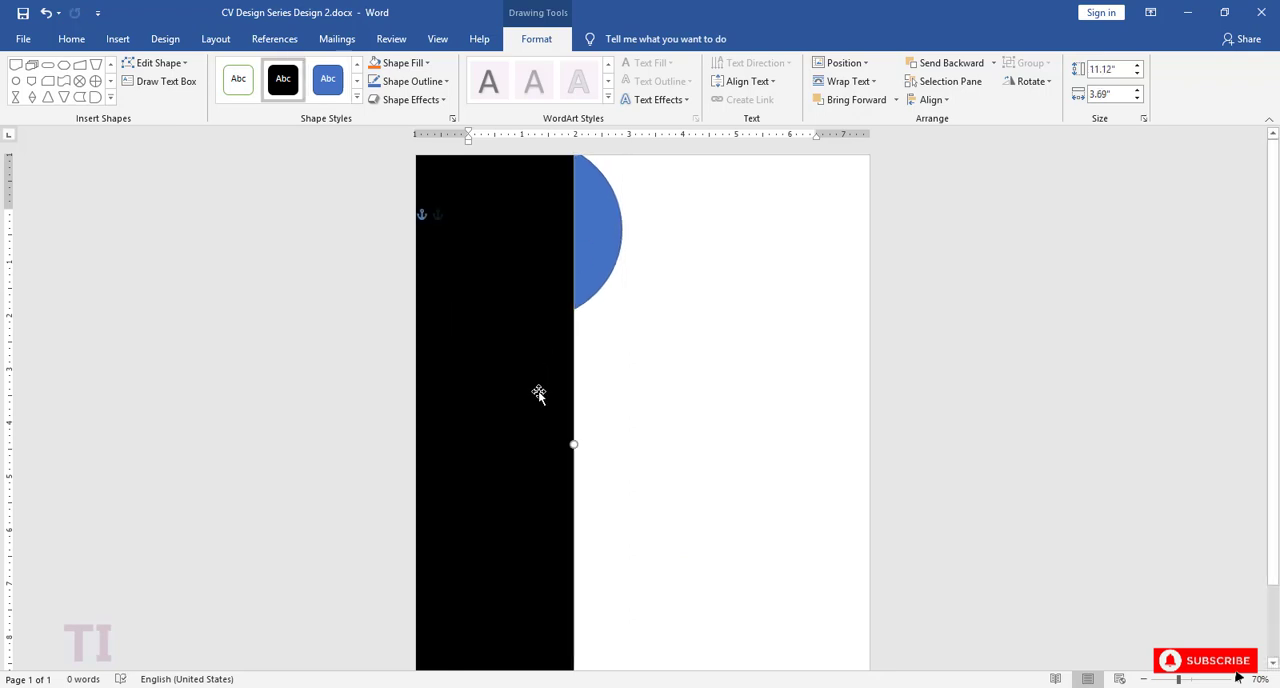
drag(574, 443, 552, 444)
click(573, 273)
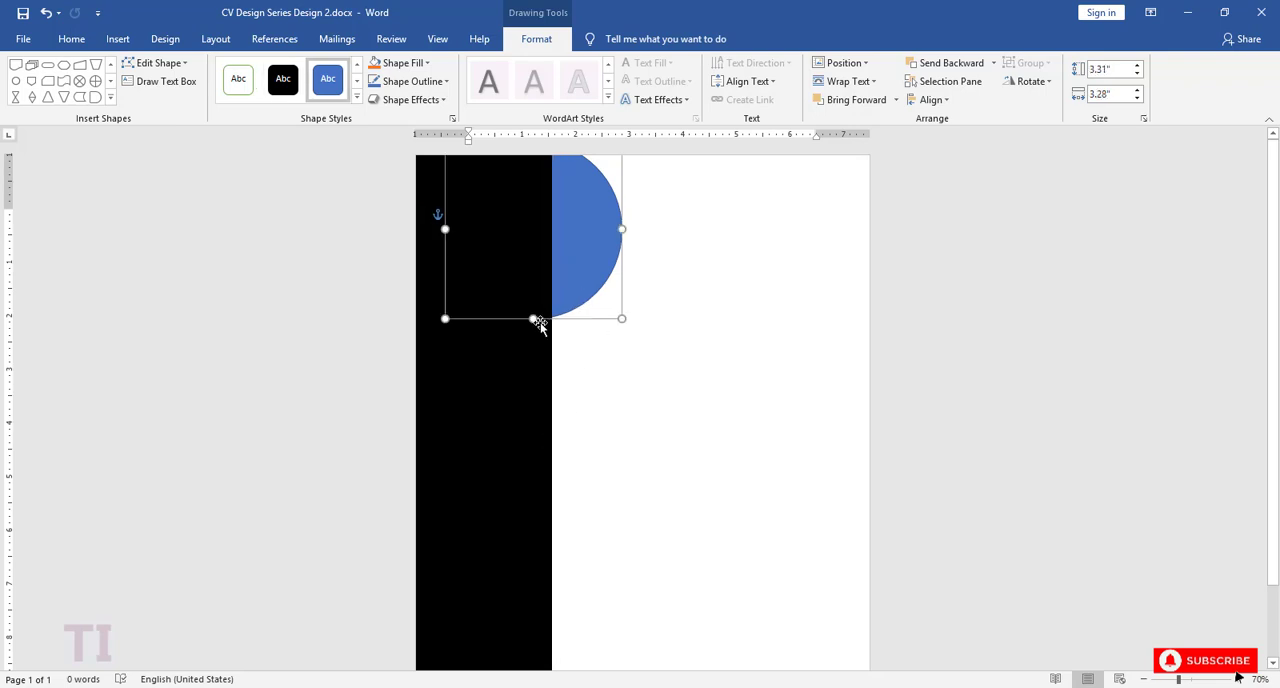
drag(532, 317, 532, 284)
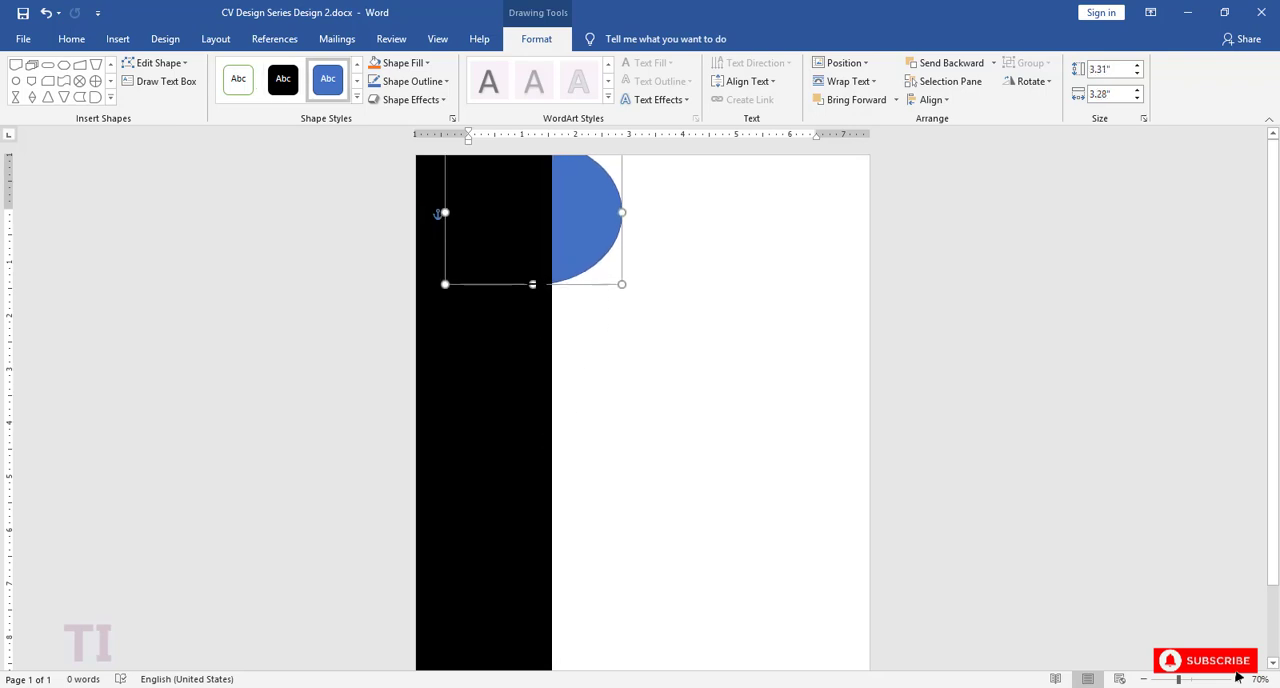
drag(445, 284, 471, 263)
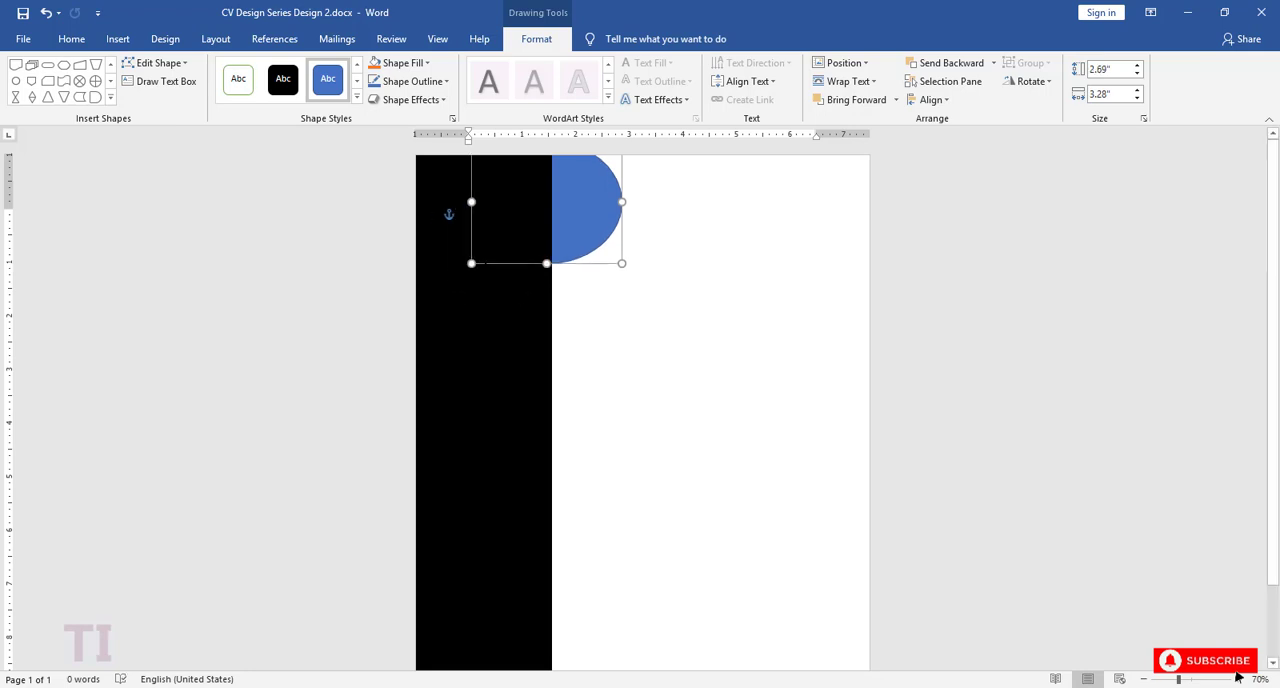
drag(528, 209, 559, 211)
click(582, 211)
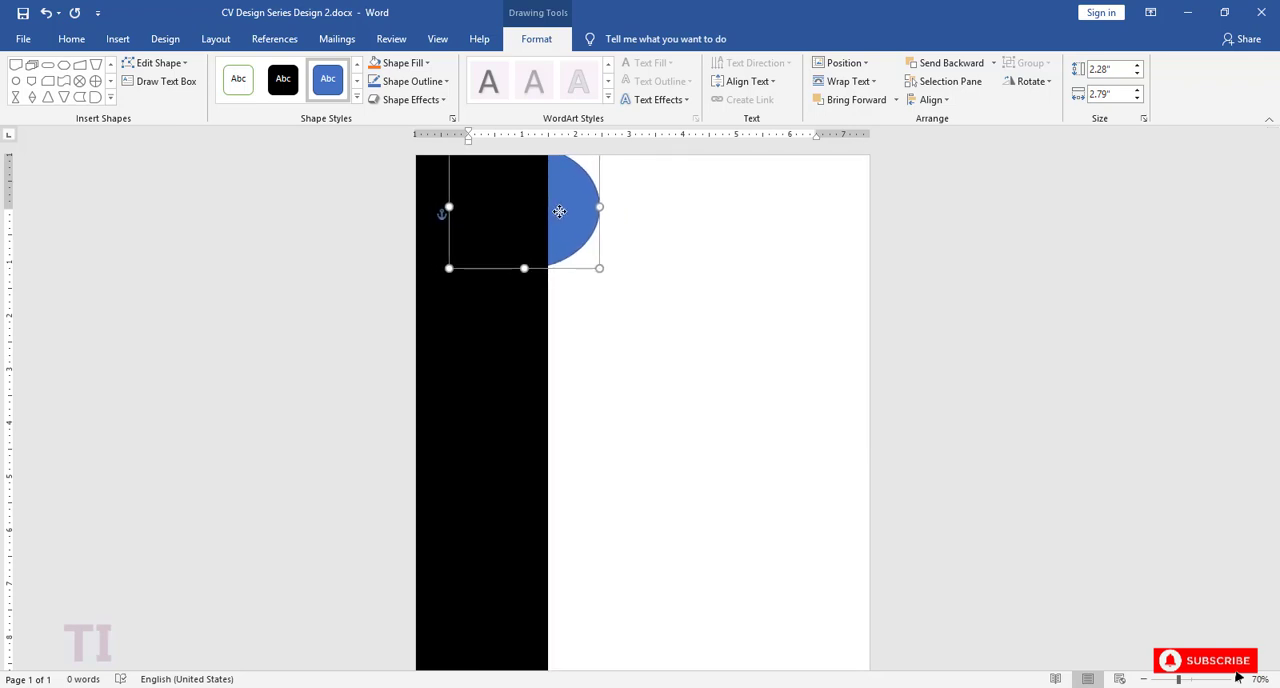
click(607, 302)
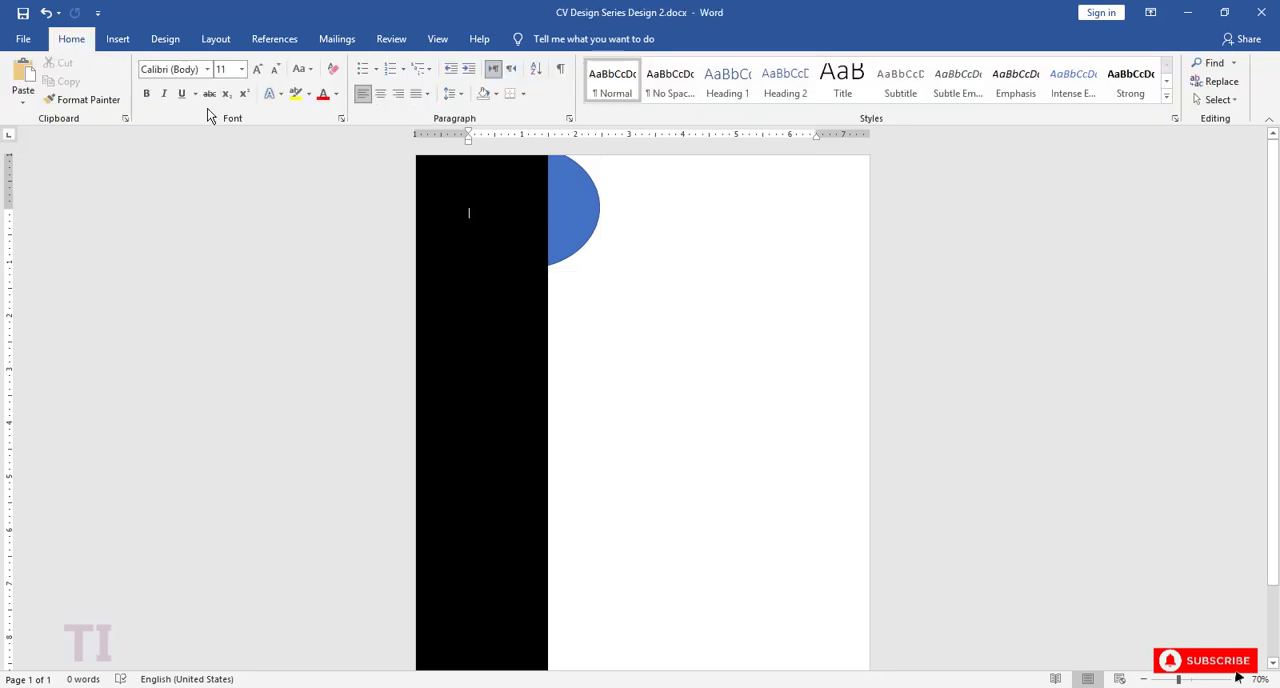
Step: Draw a Moon shape about 3.36 by 1.97 inches in the blank area of the page
click(118, 39)
click(220, 85)
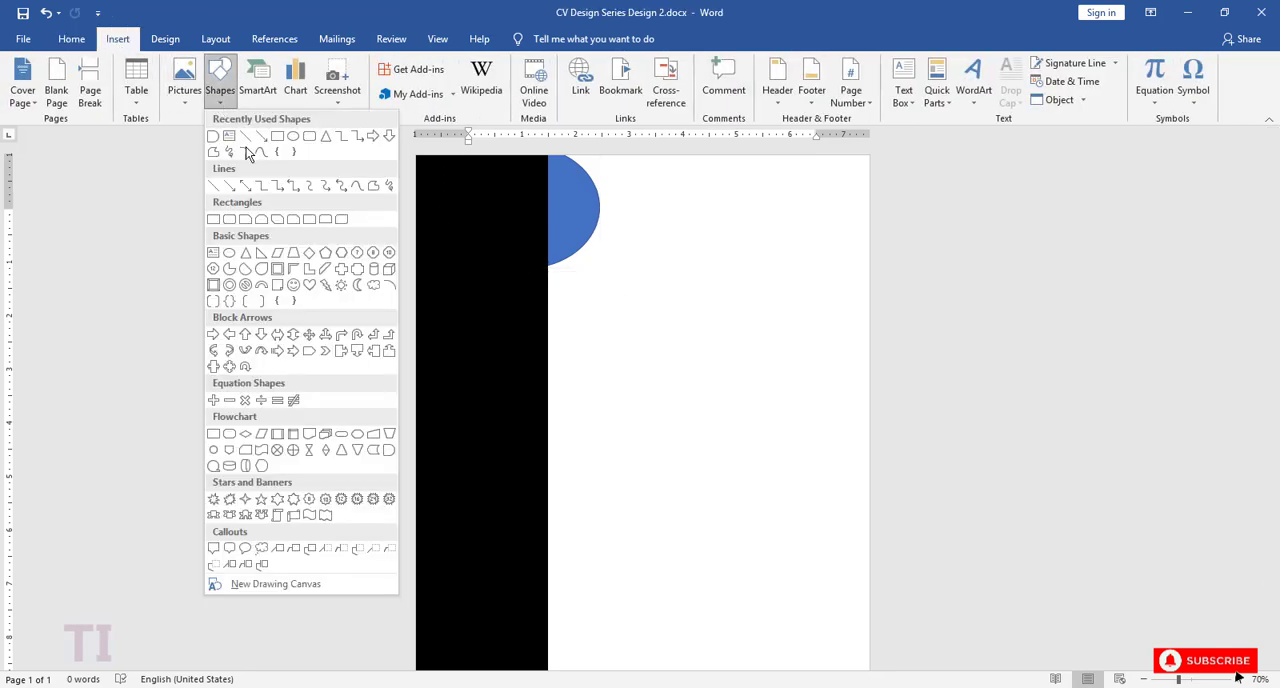
click(347, 277)
mouse_move(631, 314)
mouse_down()
mouse_move(663, 397)
mouse_move(741, 491)
mouse_up()
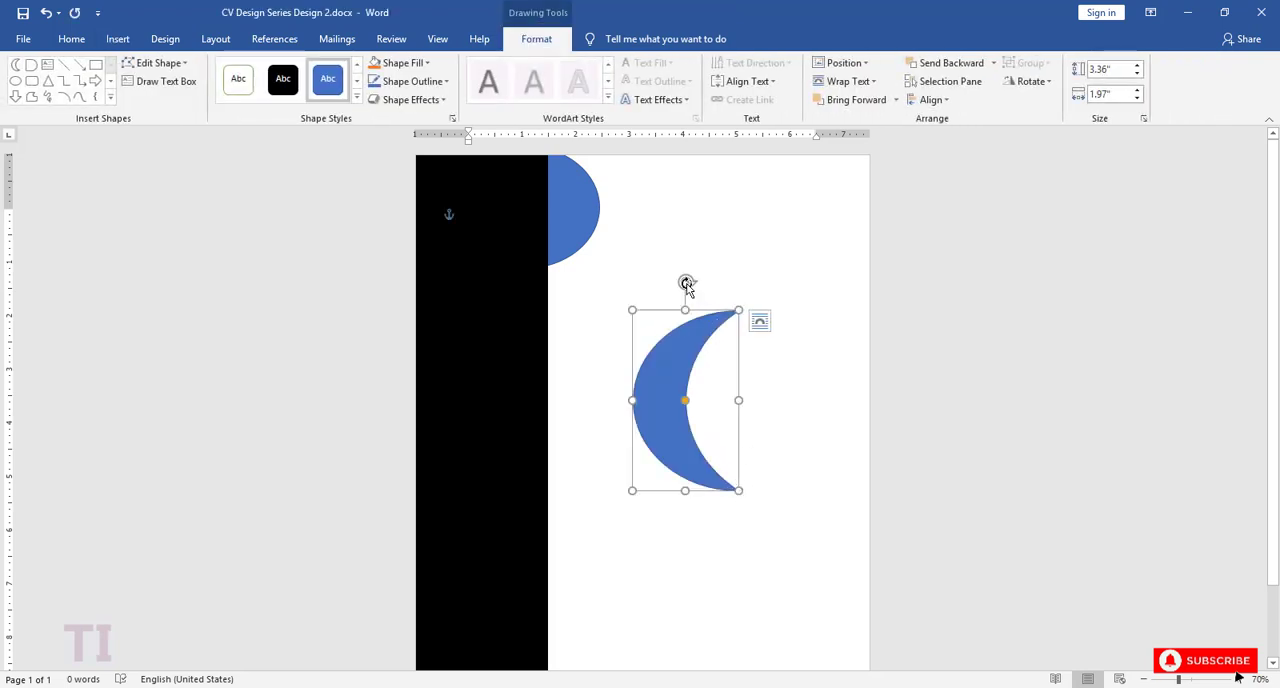
Step: Rotate the moon so it curves around the delay shape's rounded edge, and fit it there at about 2.02 by 1.42 inches, slightly thickened
mouse_move(687, 282)
mouse_down()
mouse_move(725, 505)
mouse_move(683, 512)
mouse_move(598, 348)
mouse_move(630, 240)
mouse_move(630, 260)
mouse_move(580, 281)
mouse_move(619, 278)
mouse_move(638, 236)
mouse_move(616, 262)
mouse_up()
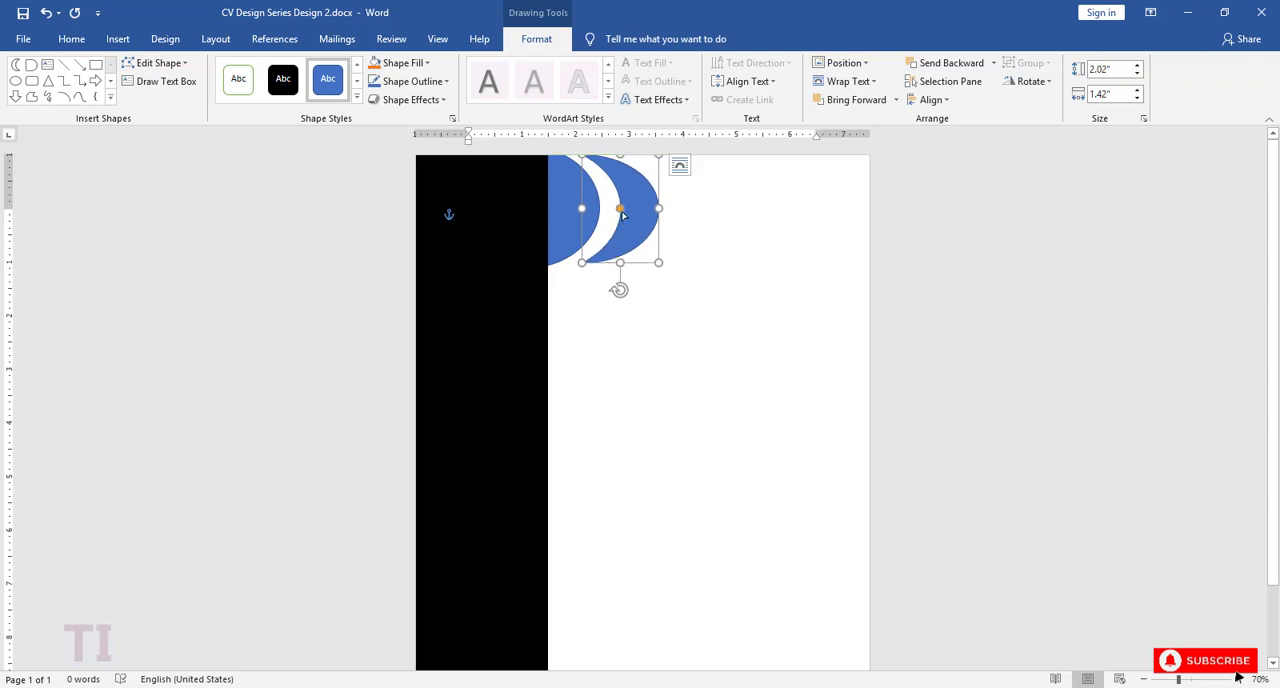
drag(622, 214, 617, 215)
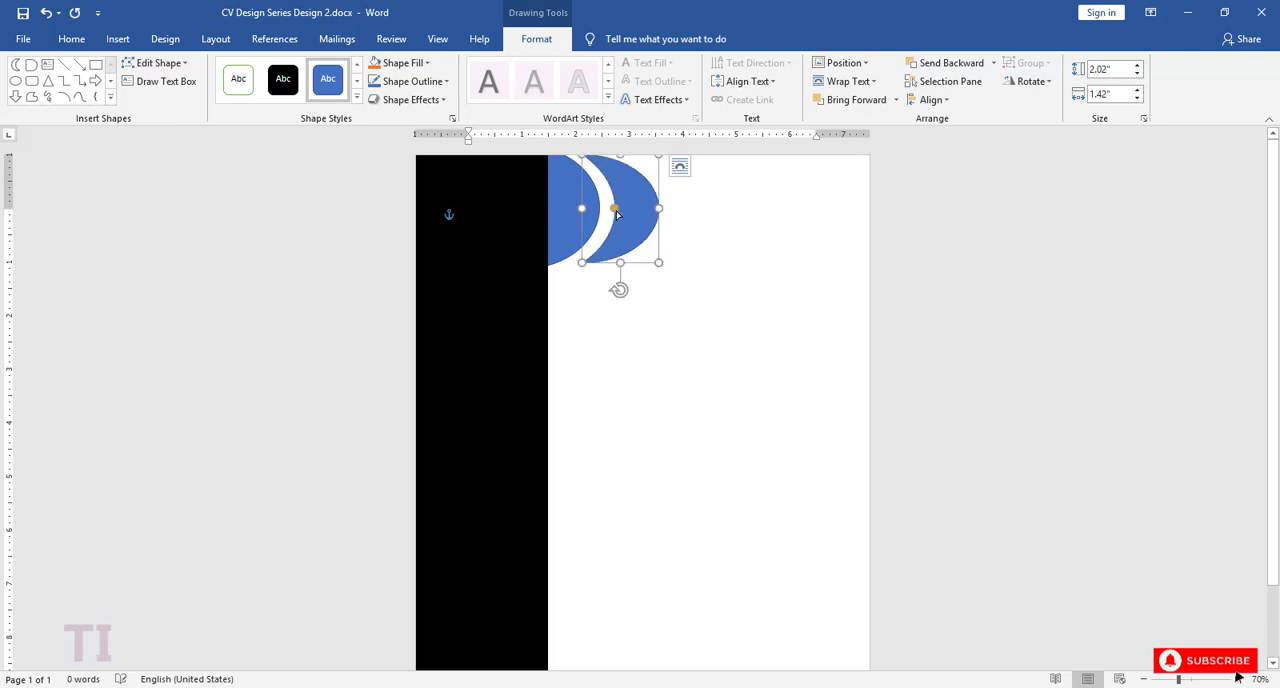
click(627, 328)
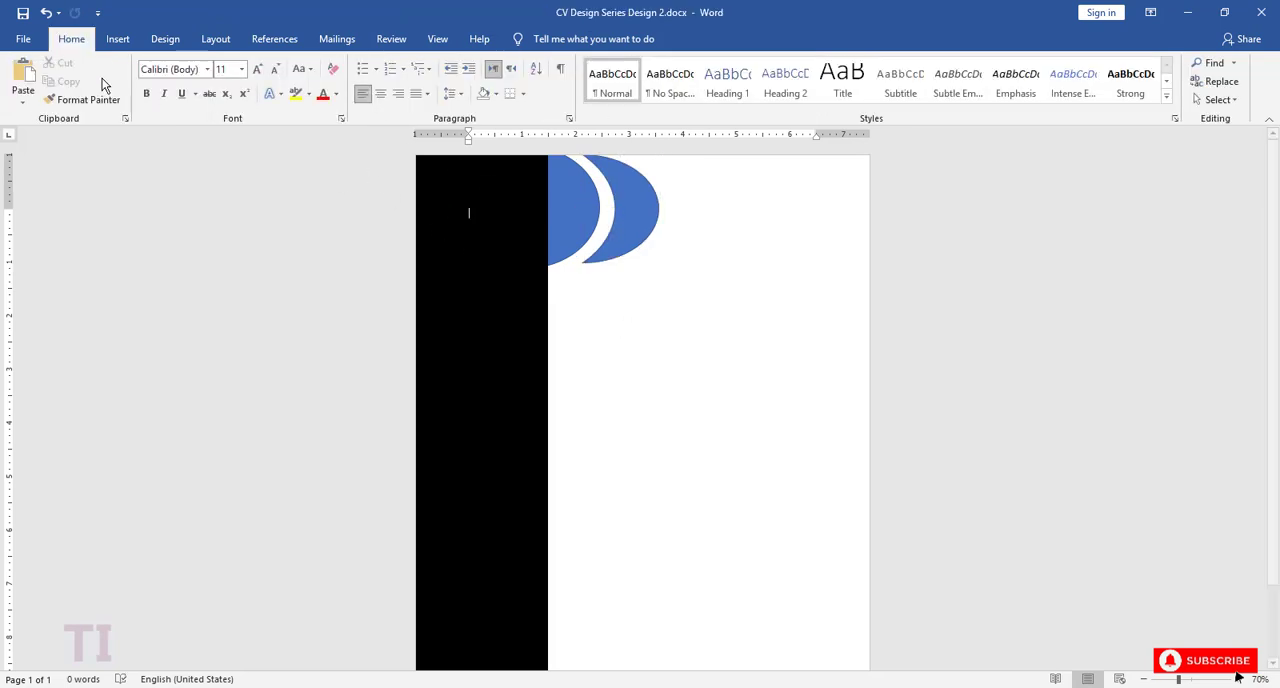
Step: Draw a header rectangle about 1.9 by 4.88 inches from the moon to the page's right edge and send it to the back
click(635, 210)
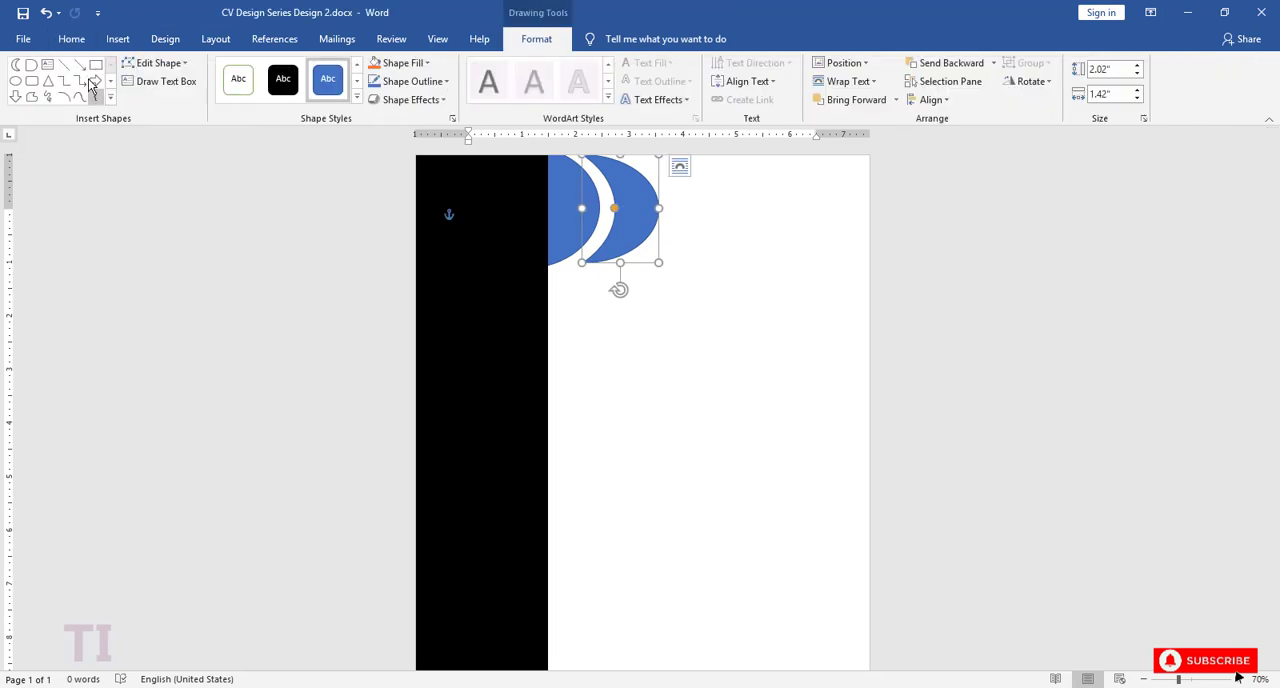
click(96, 63)
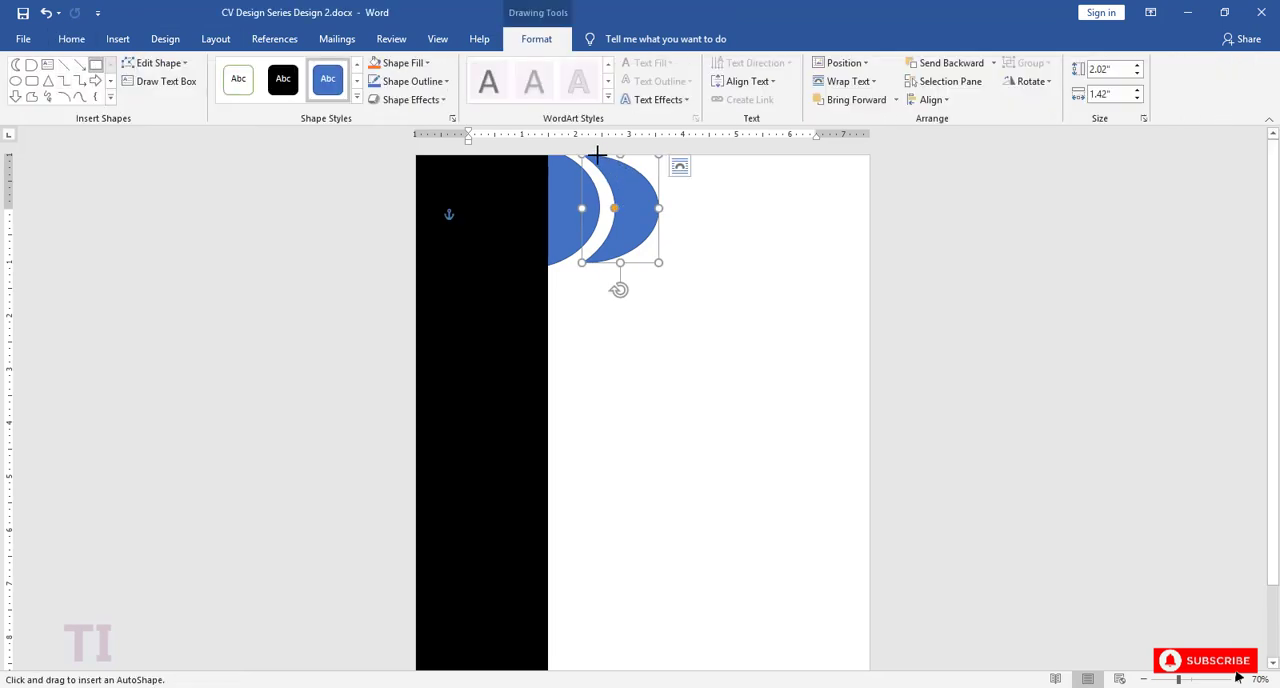
drag(607, 155, 869, 257)
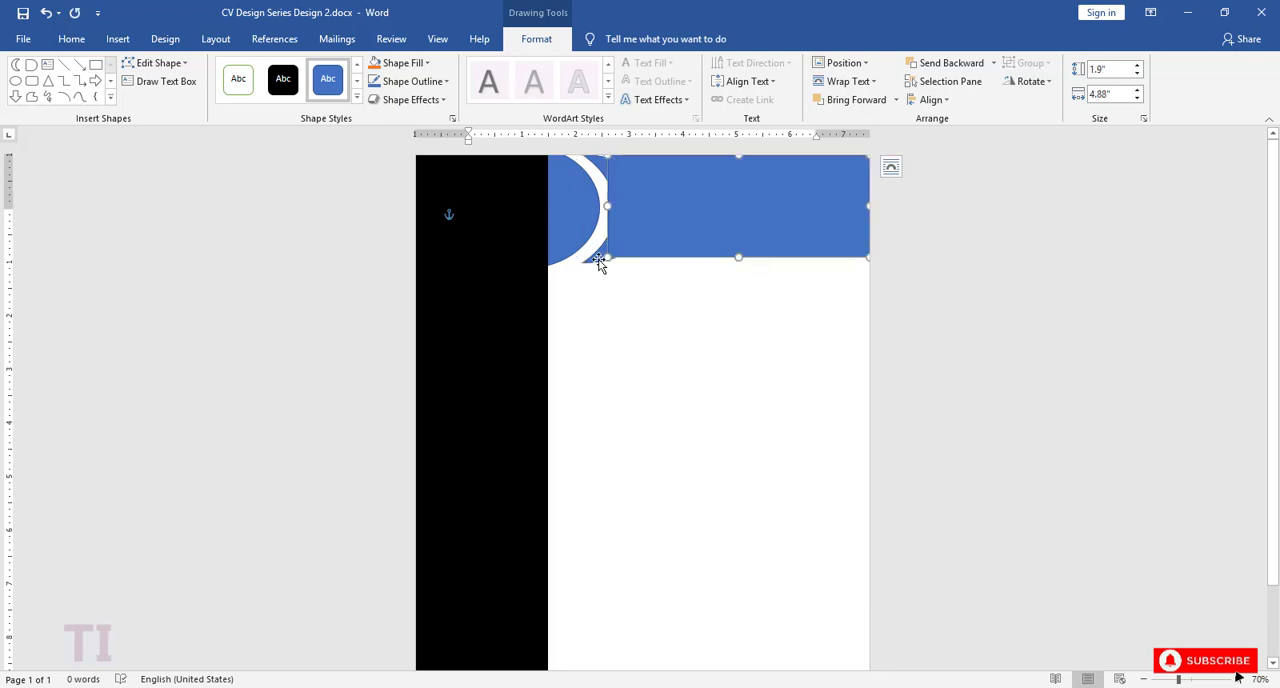
right_click(722, 218)
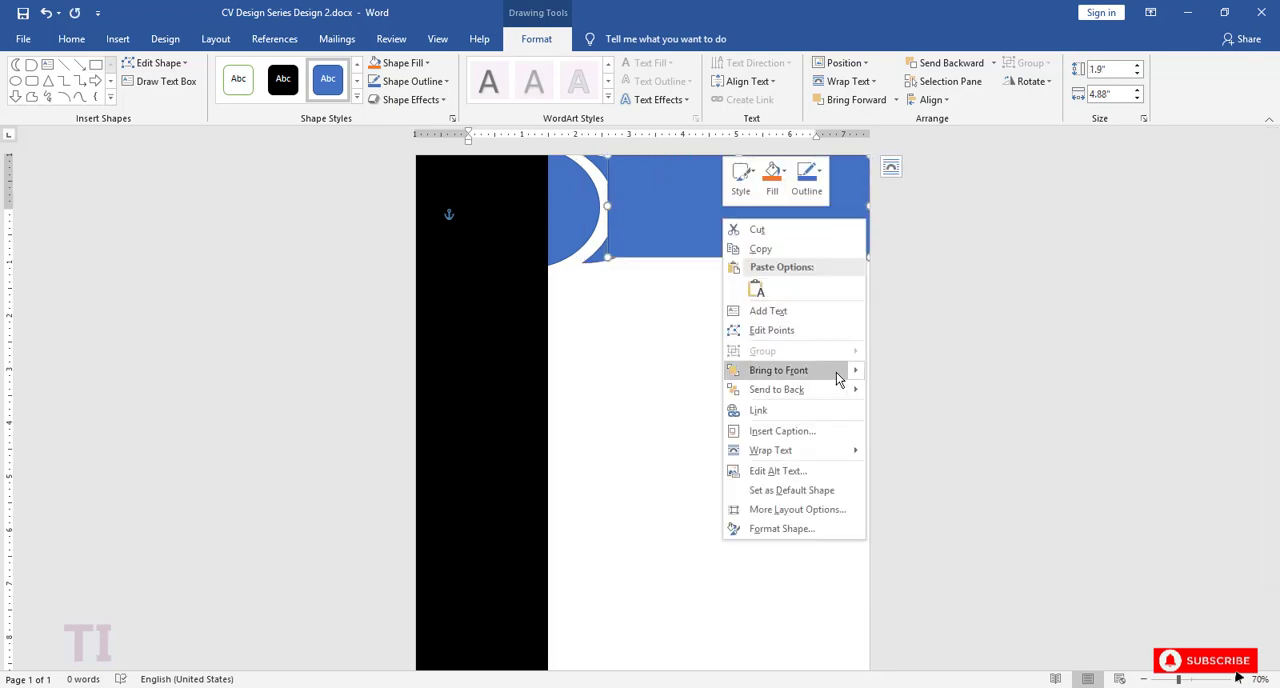
click(898, 396)
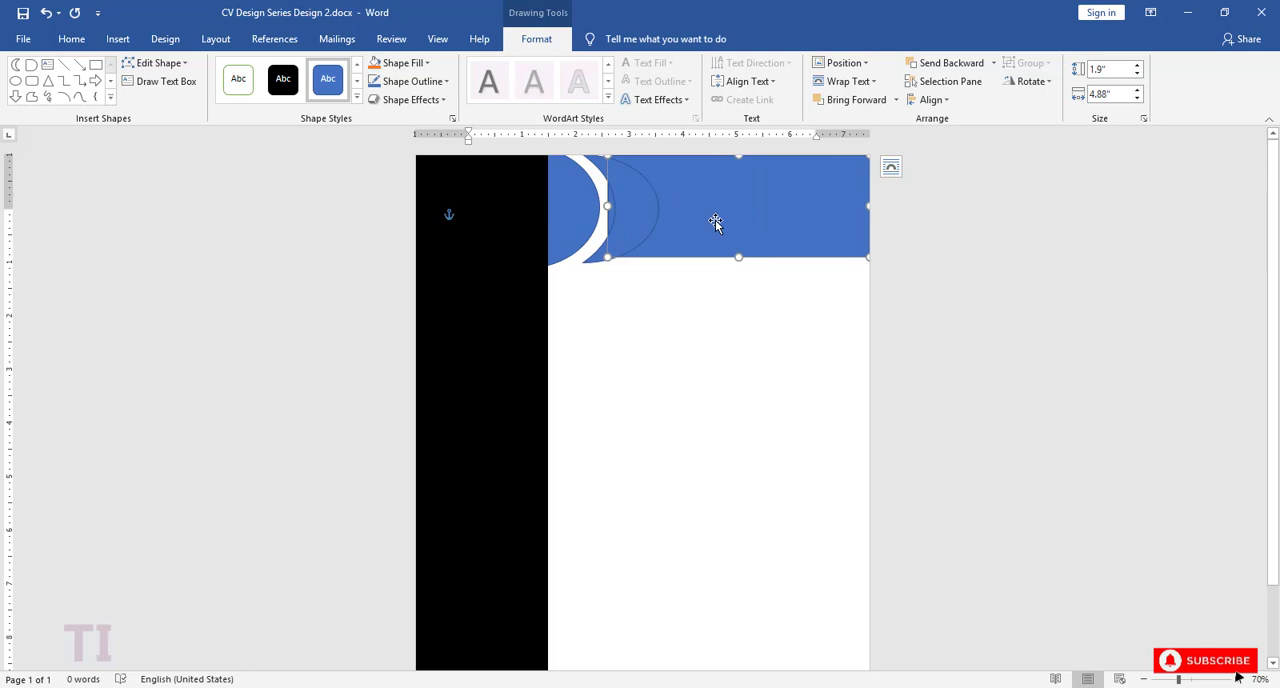
Step: Try the header rectangle in front of the moon shape and return it to the back
right_click(716, 222)
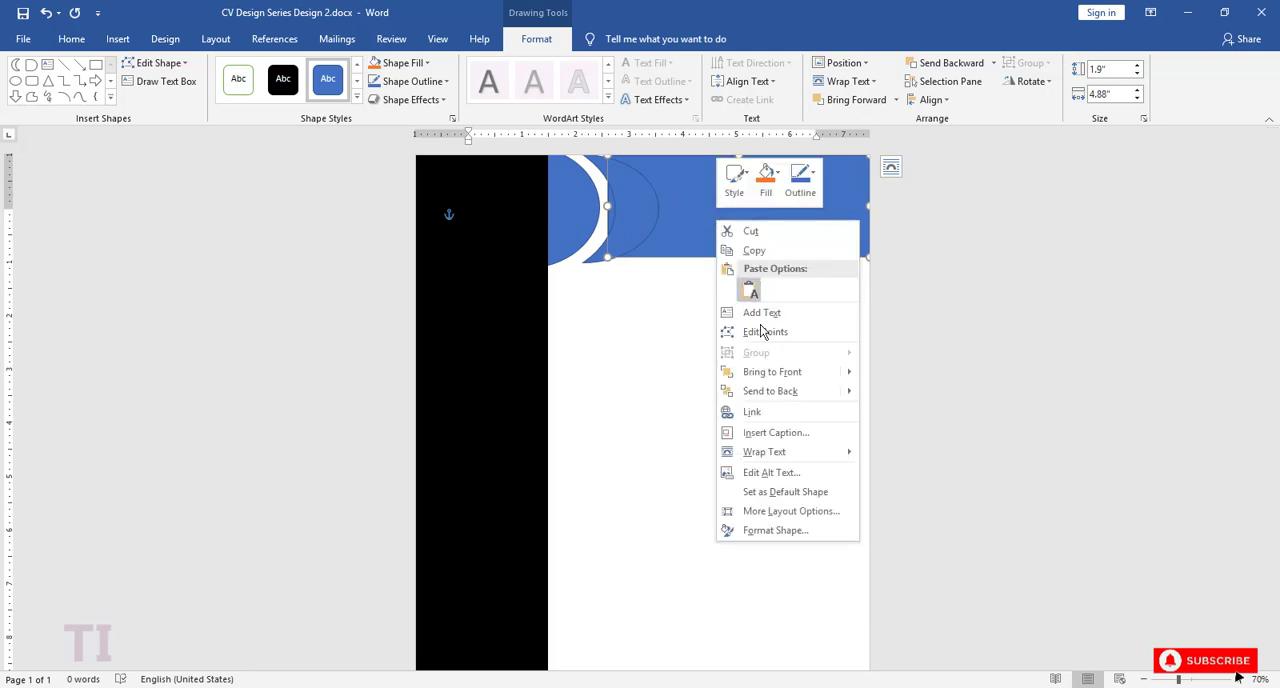
click(884, 374)
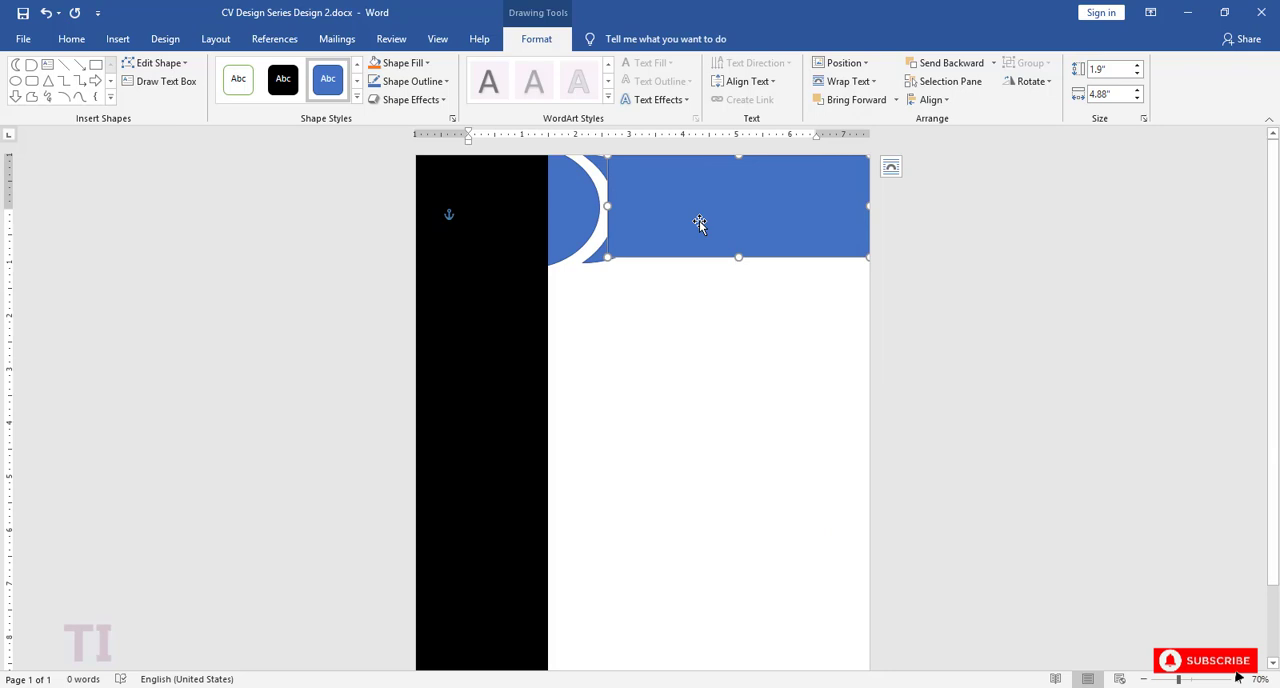
right_click(700, 223)
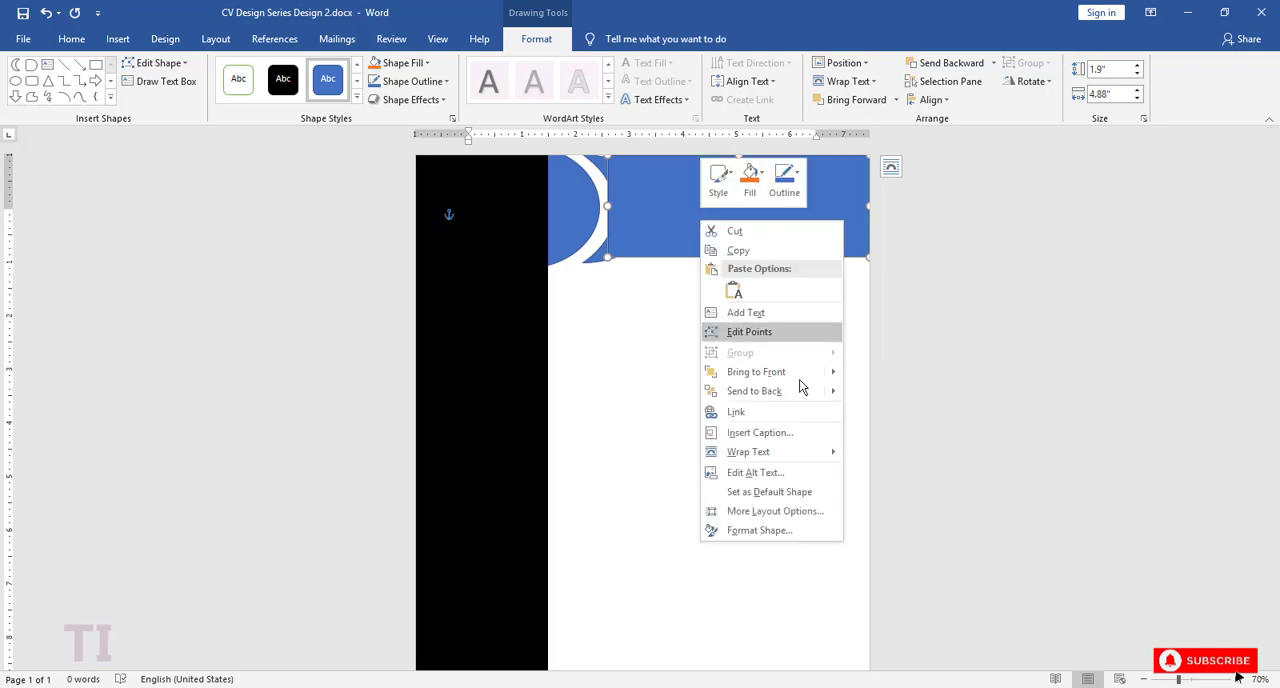
mouse_move(830, 392)
click(895, 391)
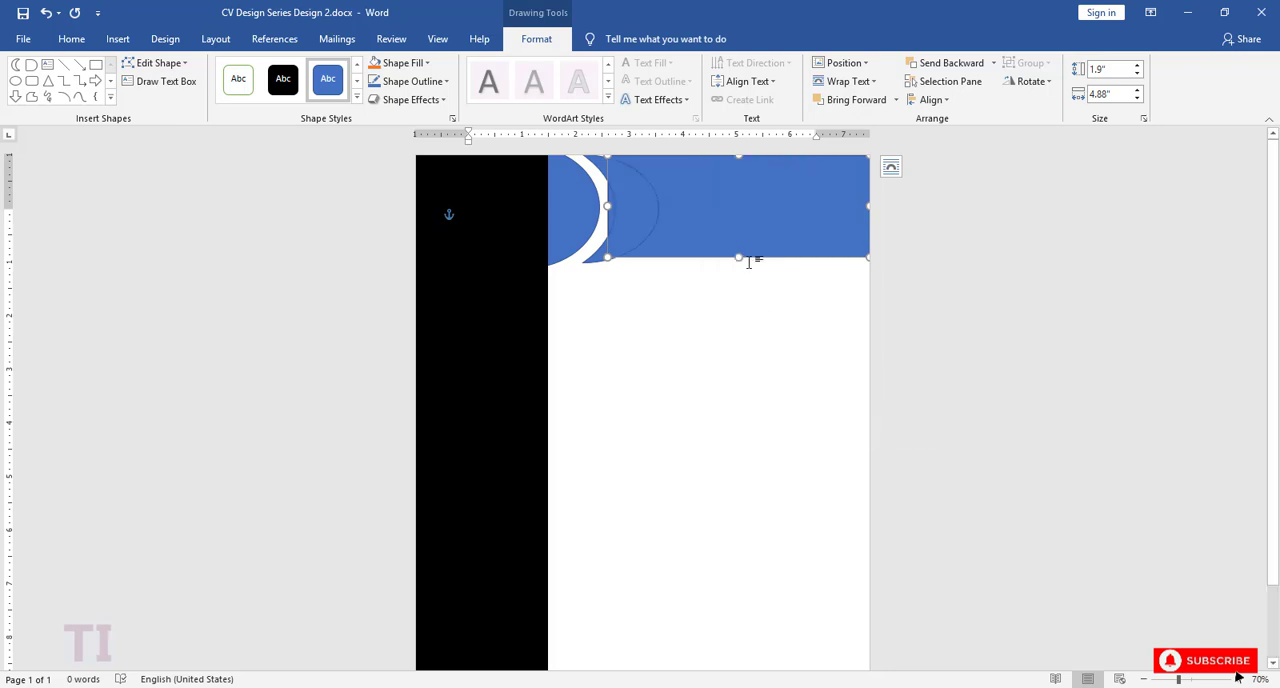
Step: Remove the outline from the moon shape
click(648, 222)
click(420, 81)
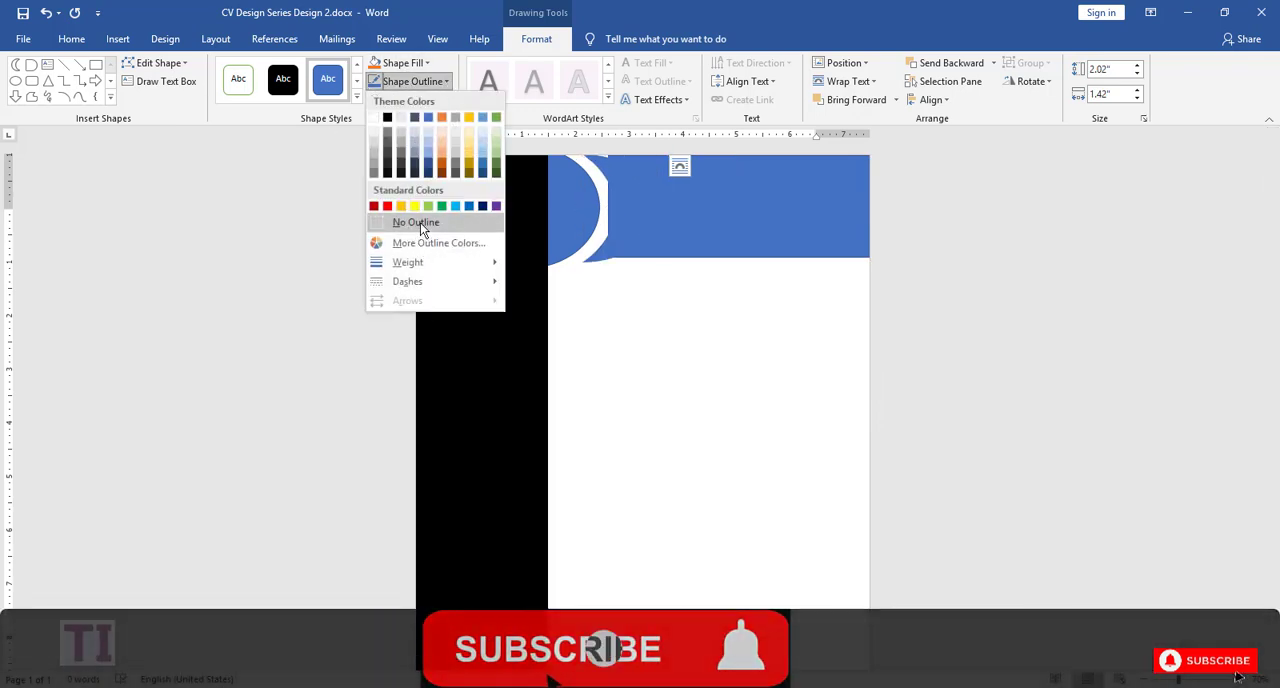
click(420, 223)
Step: Narrow the header rectangle to about 4.67 inches at its moon-side edge, and nudge it upward together with the moon
click(751, 220)
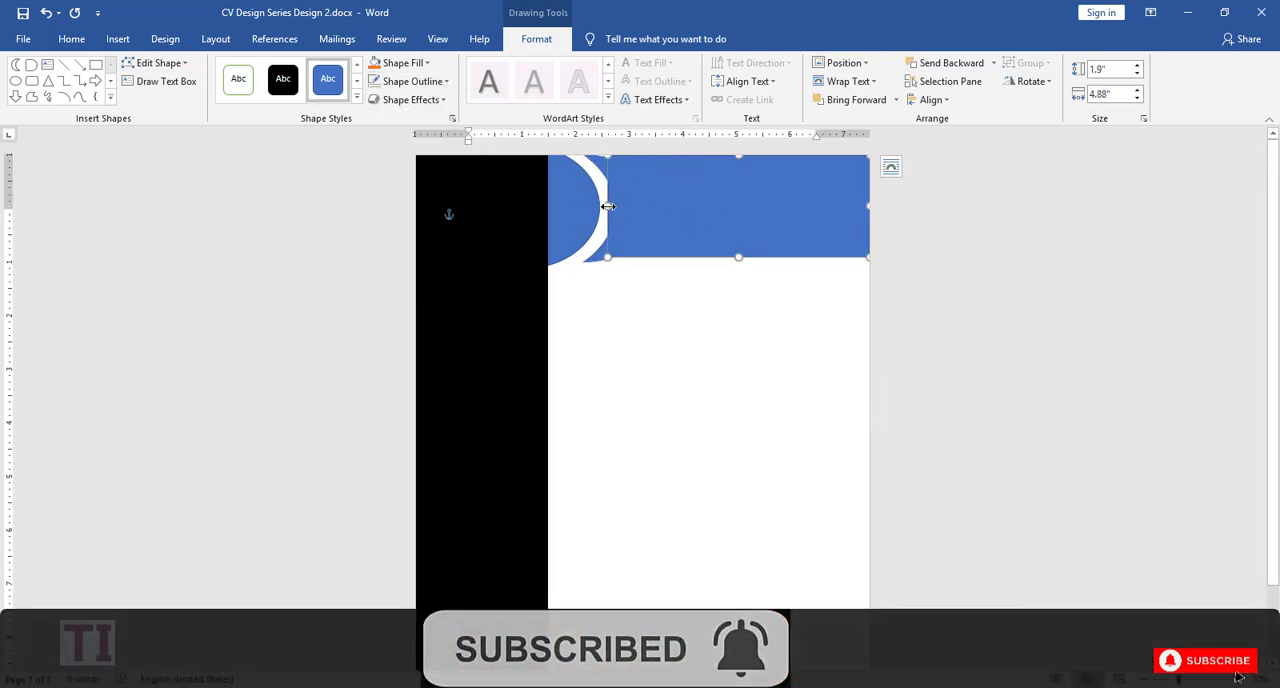
drag(608, 206, 618, 206)
shift+click(600, 262)
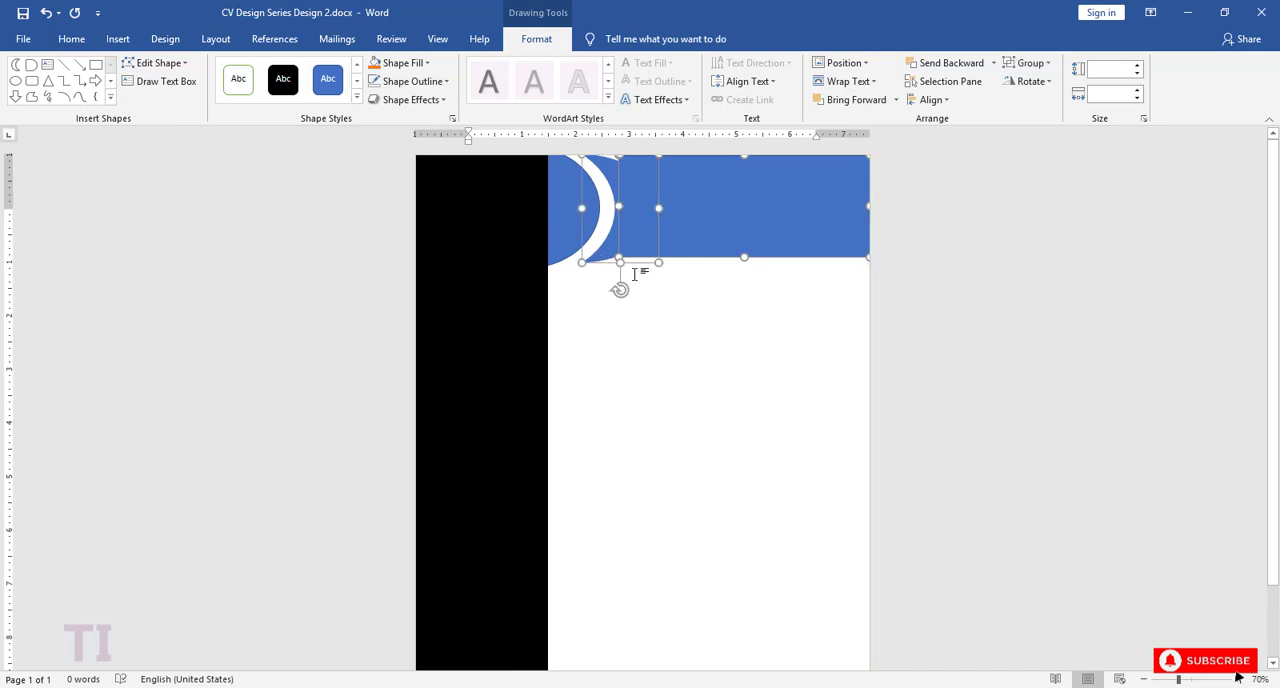
key(Up)
key(Up)
key(Up)
key(Up)
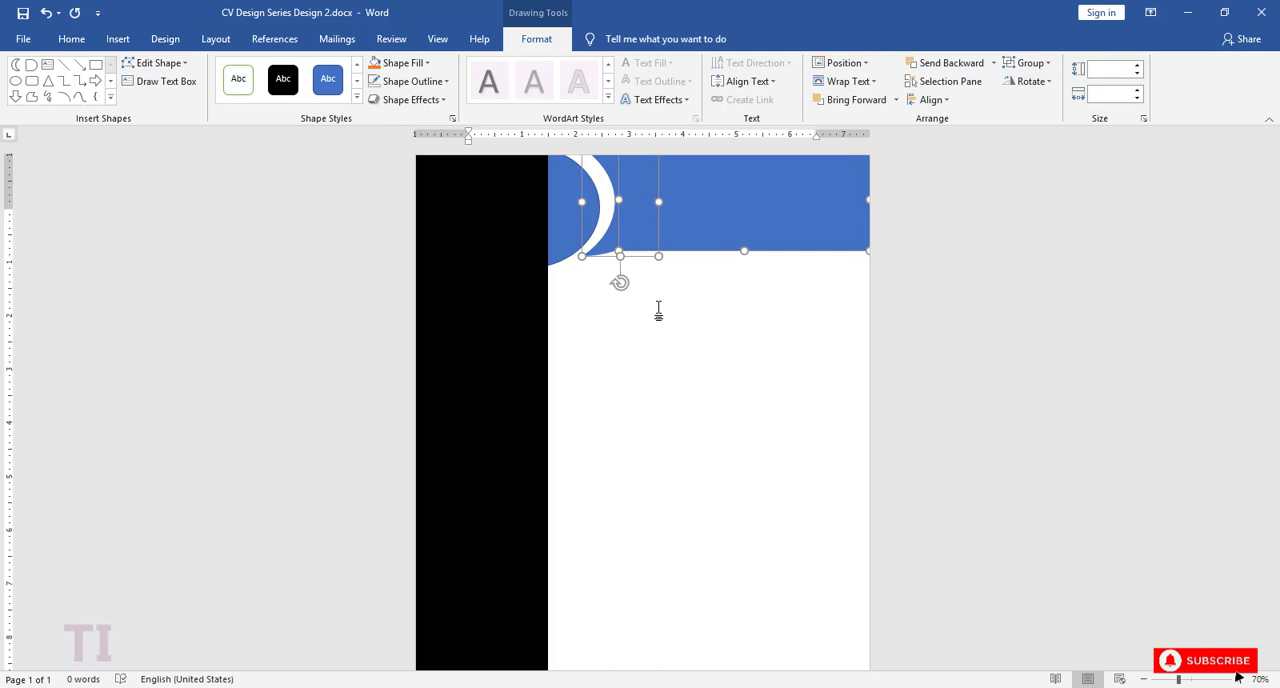
Step: Nudge the blue delay shape up to line up with the moon, and shift the header rectangle slightly toward the moon
click(557, 237)
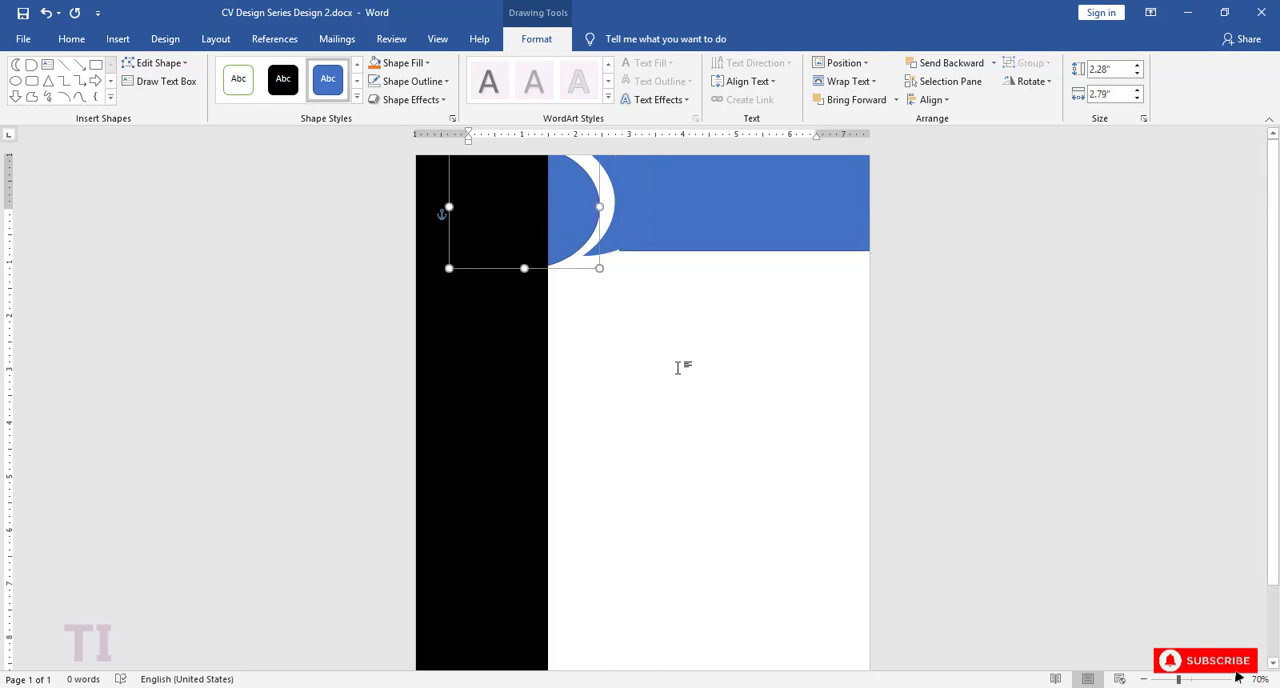
key(Up)
key(Up)
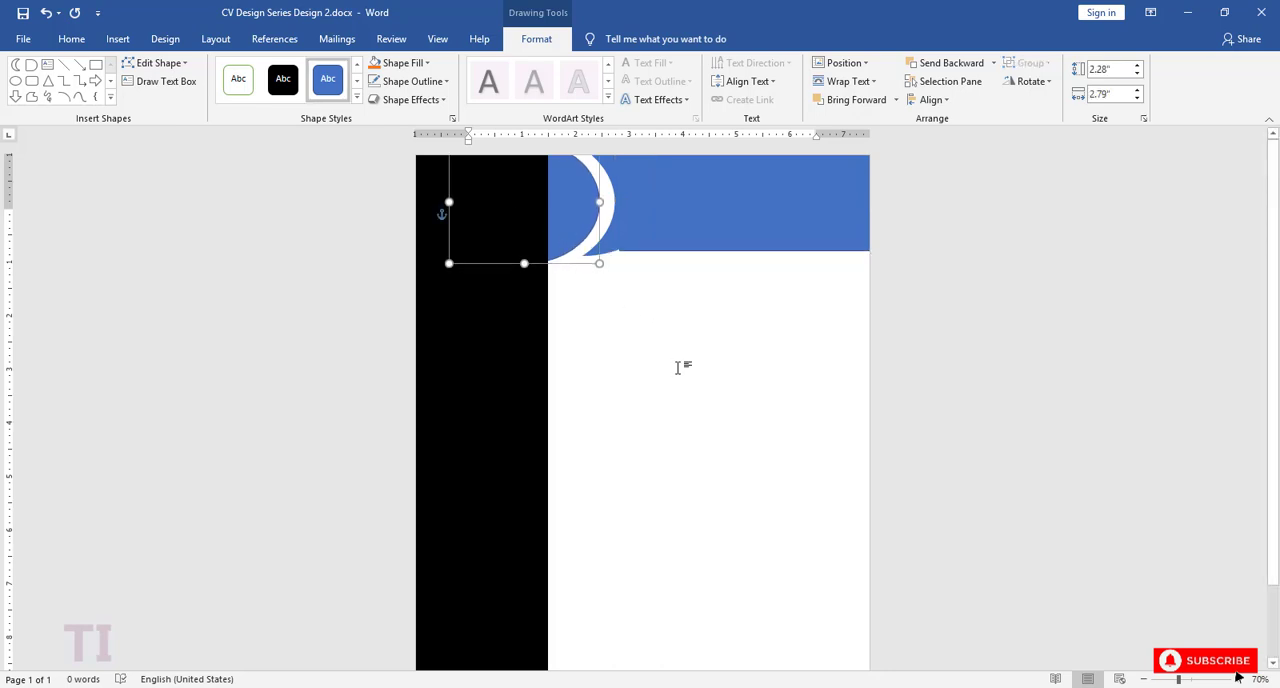
key(Tab)
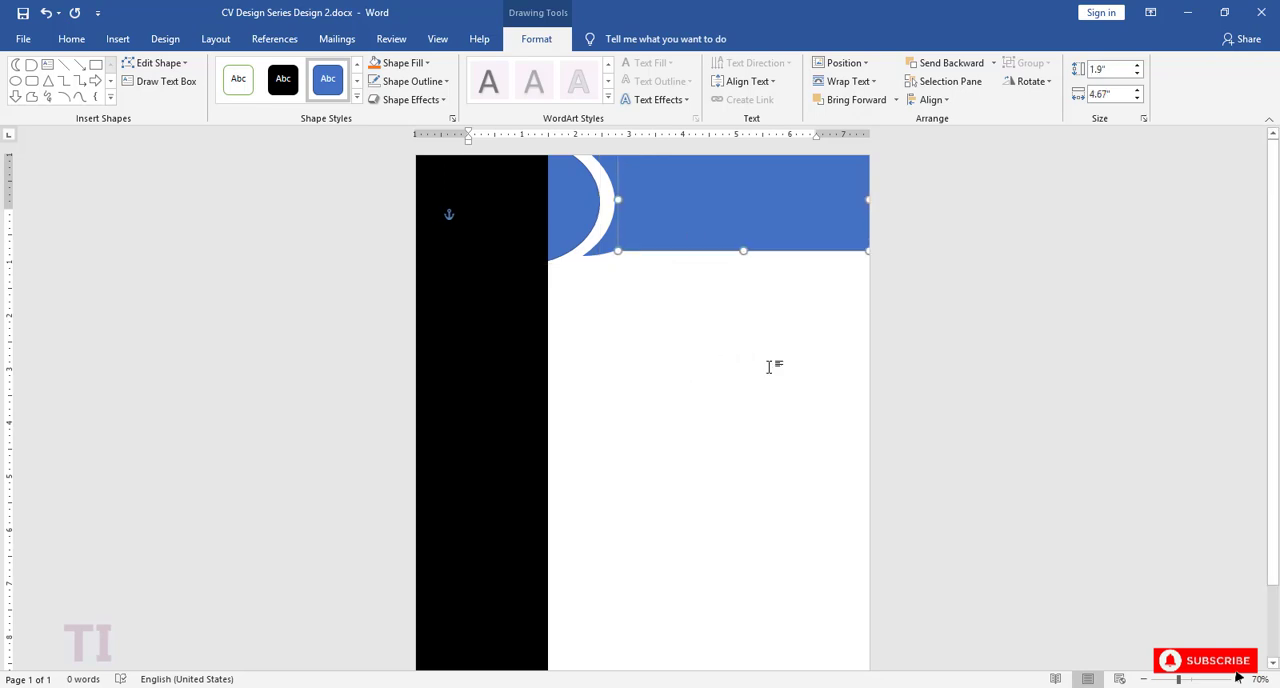
click(775, 370)
click(686, 251)
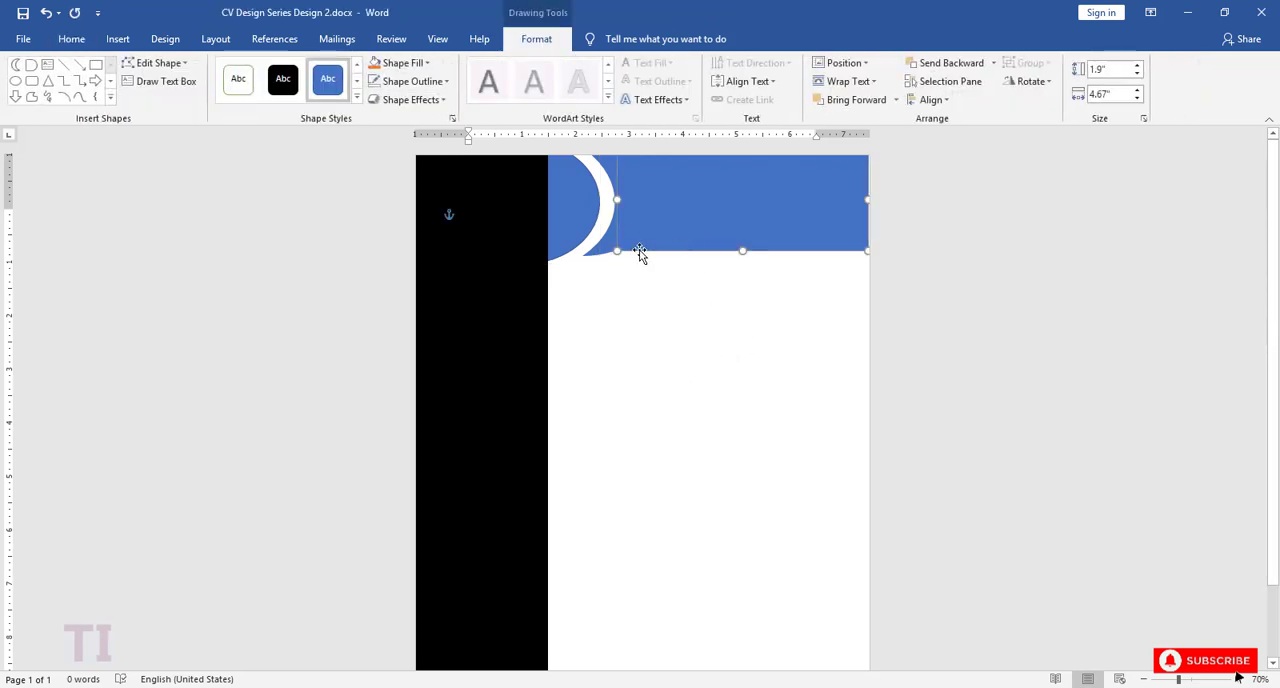
click(705, 300)
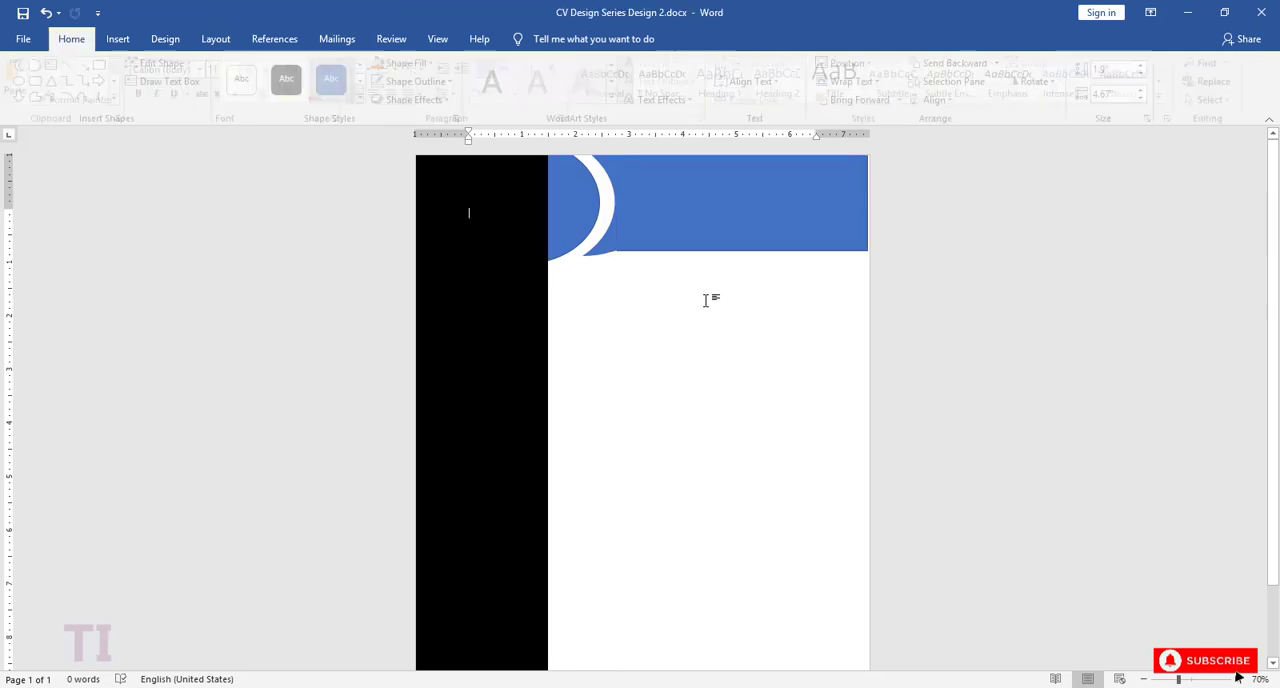
Step: Enlarge the moon shape from its lower outer corner to about 2.09 by 1.46 inches
click(609, 251)
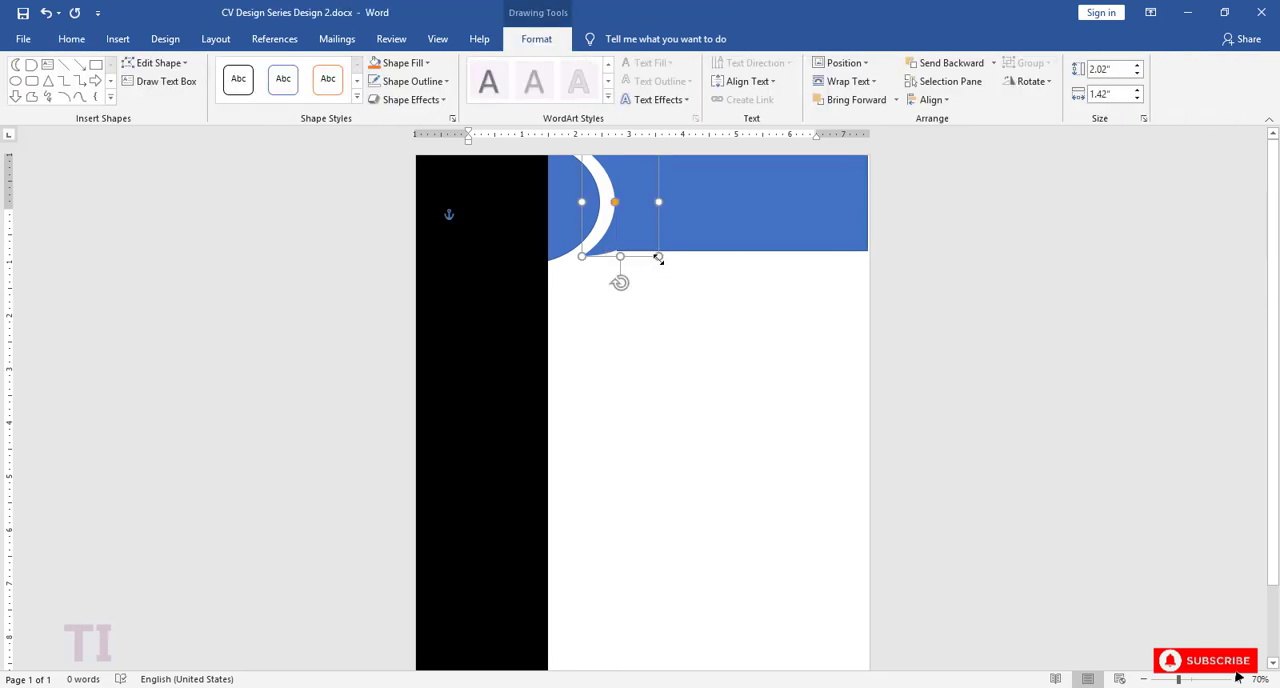
drag(659, 259, 660, 261)
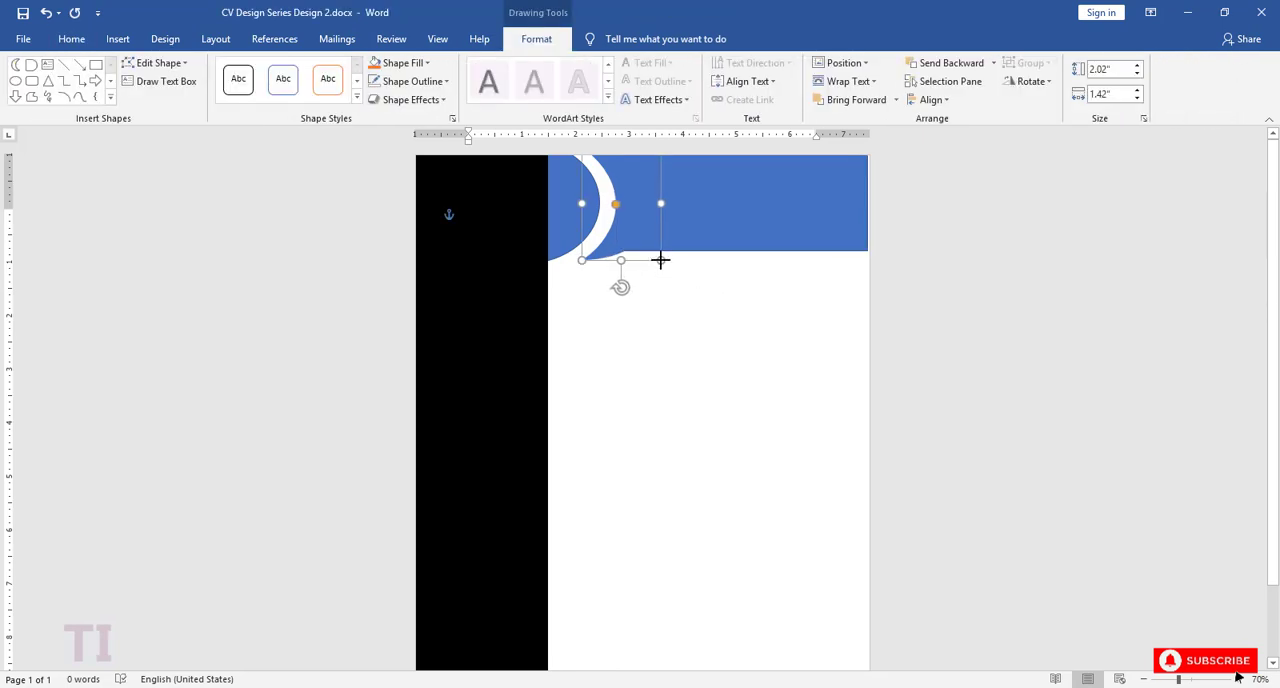
click(705, 307)
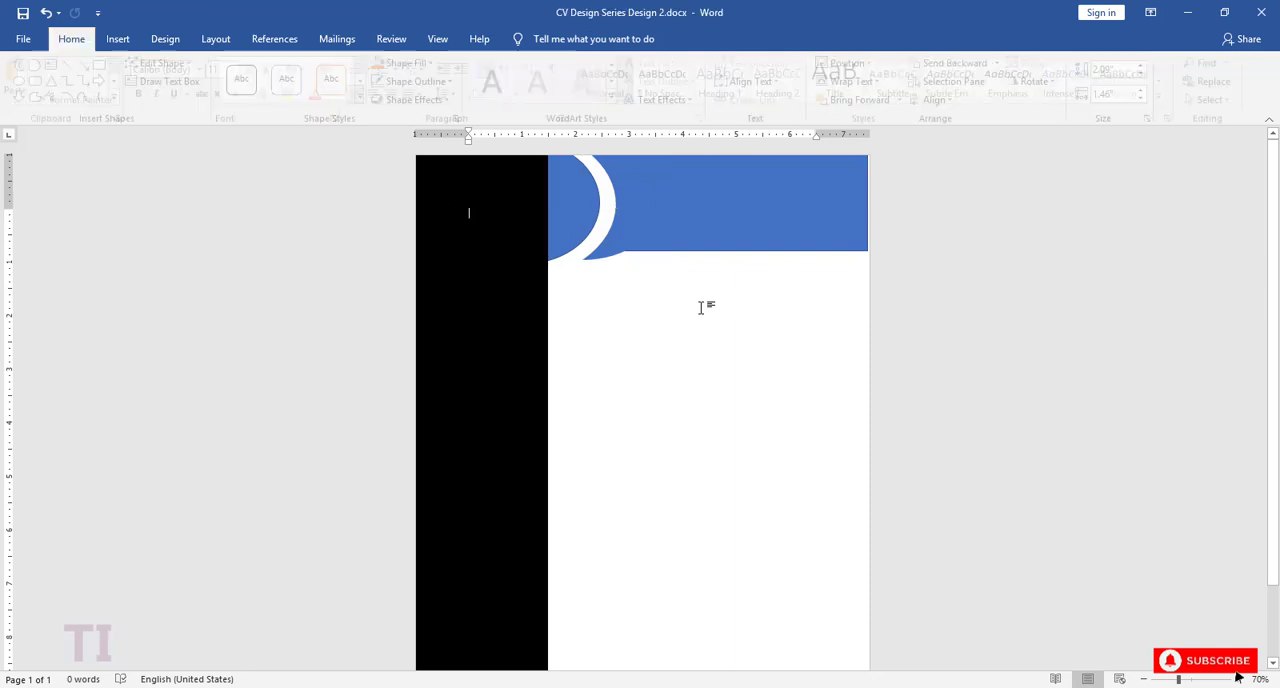
Step: Extend the header rectangle's lower edge downward to a height of about 1.97 inches
click(612, 258)
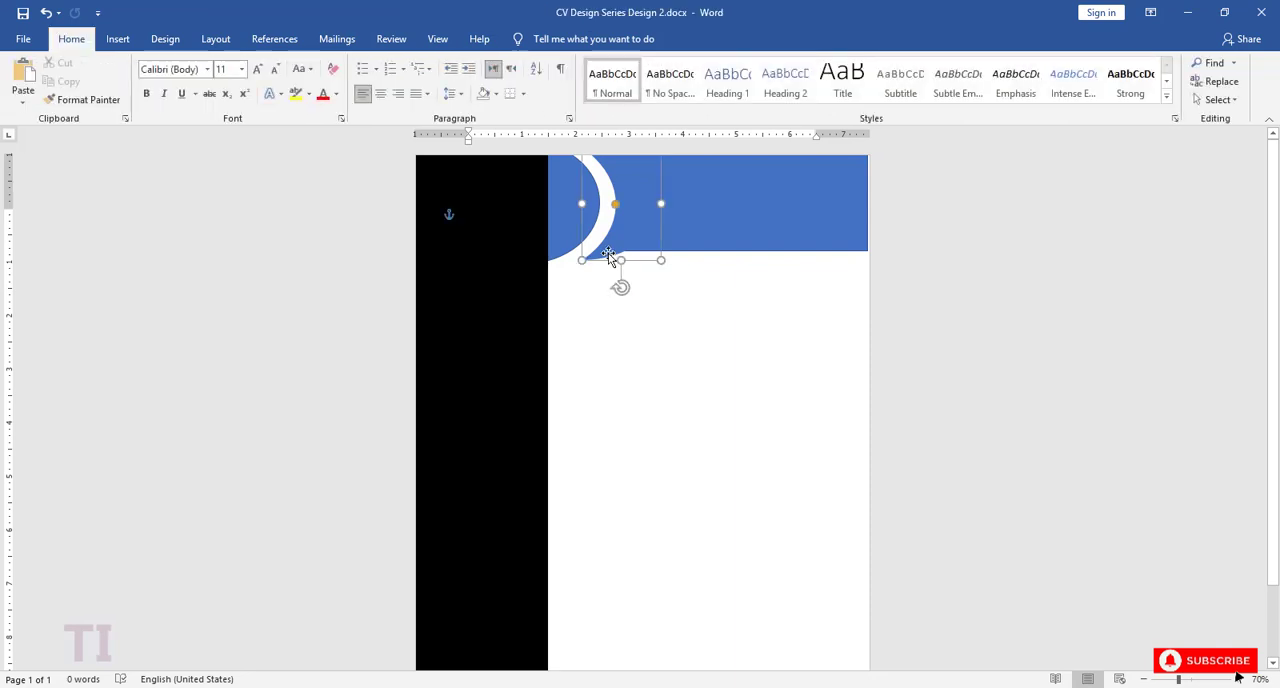
click(684, 247)
drag(740, 251, 738, 254)
click(718, 296)
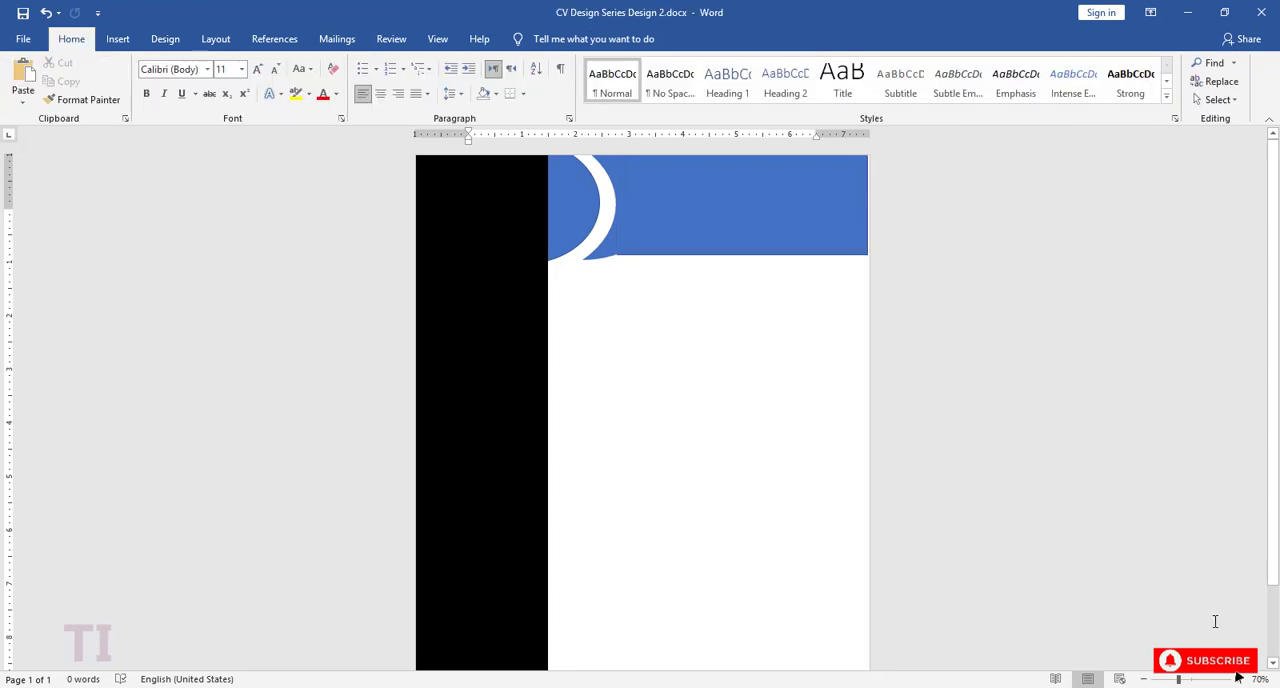
Step: Remove the outline from the header rectangle and nudge the rectangle slightly toward the moon
scroll(1215, 621, up, 15)
click(831, 325)
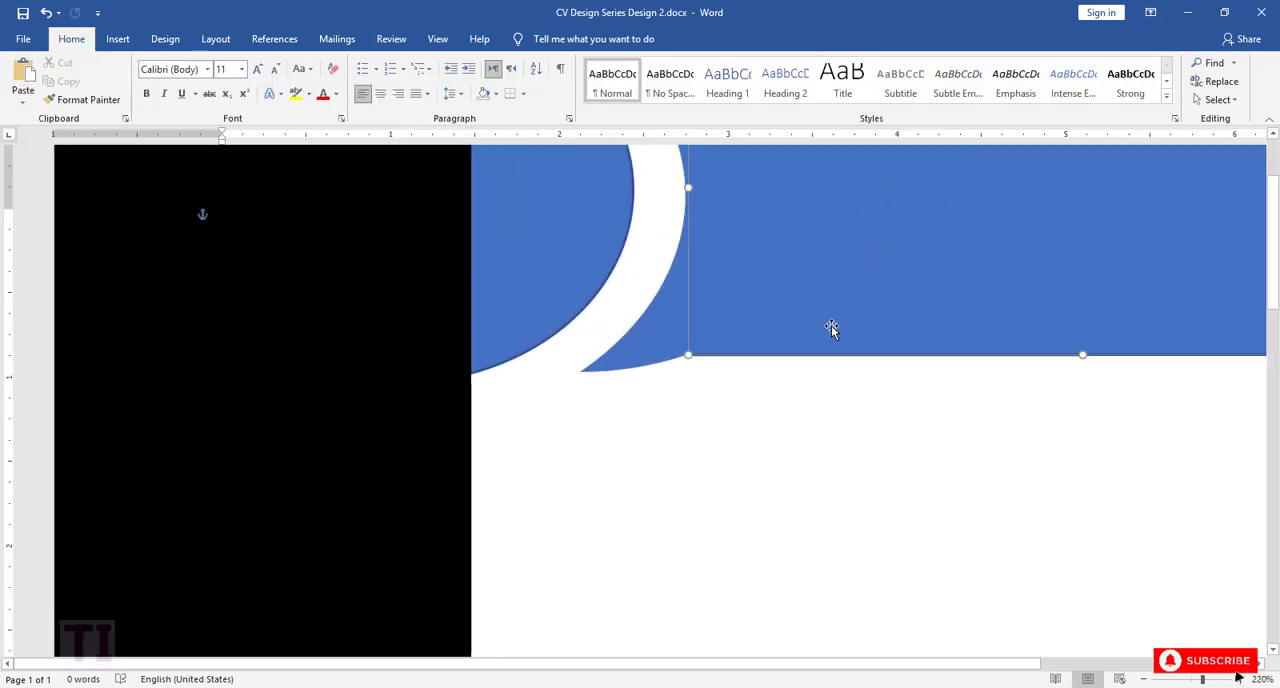
click(536, 38)
click(446, 82)
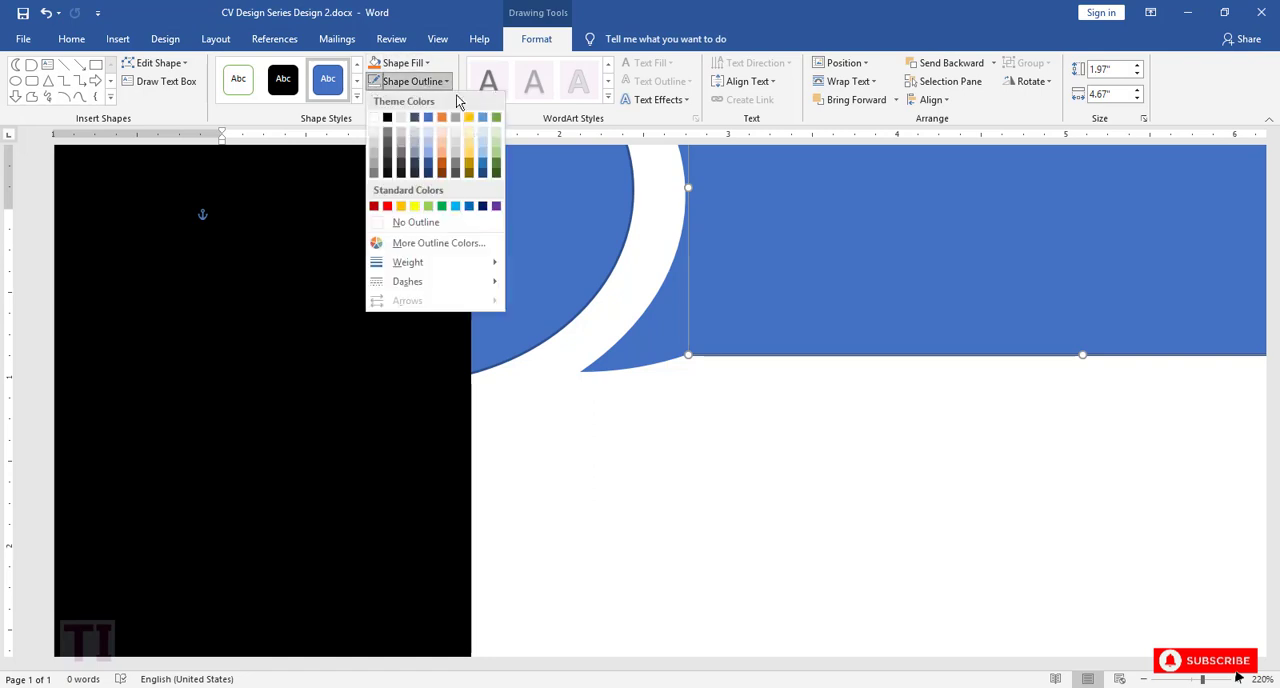
click(420, 222)
click(669, 320)
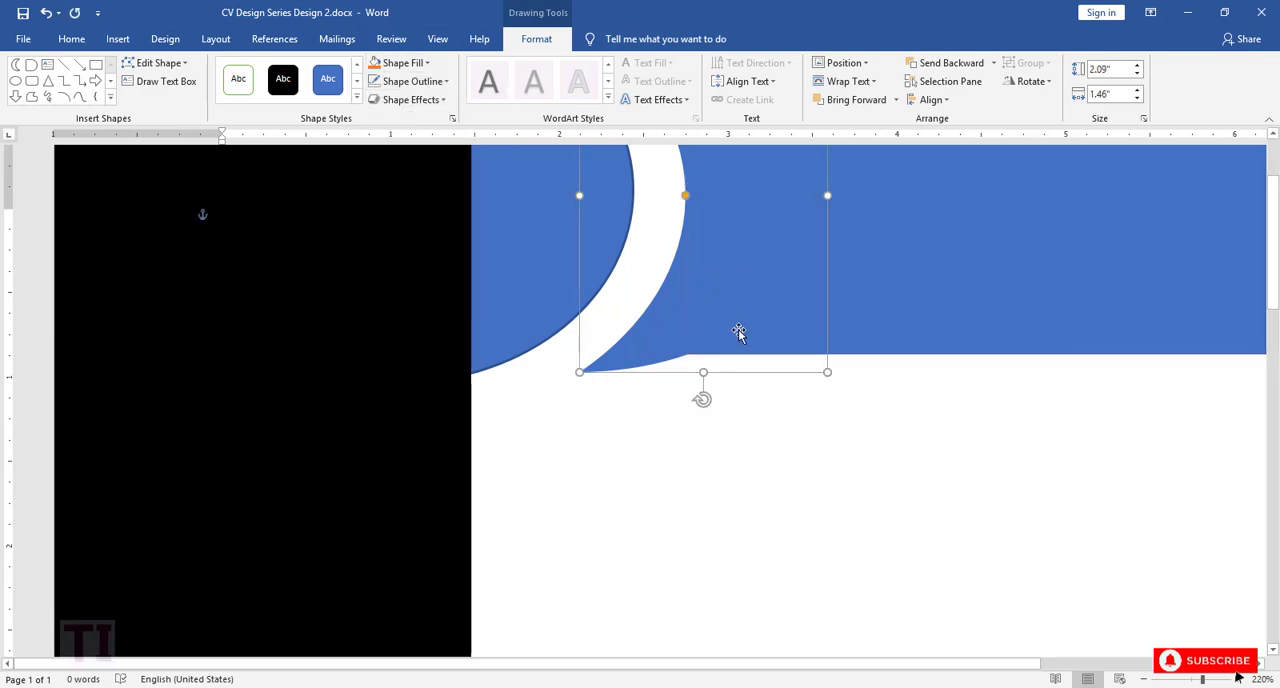
click(916, 302)
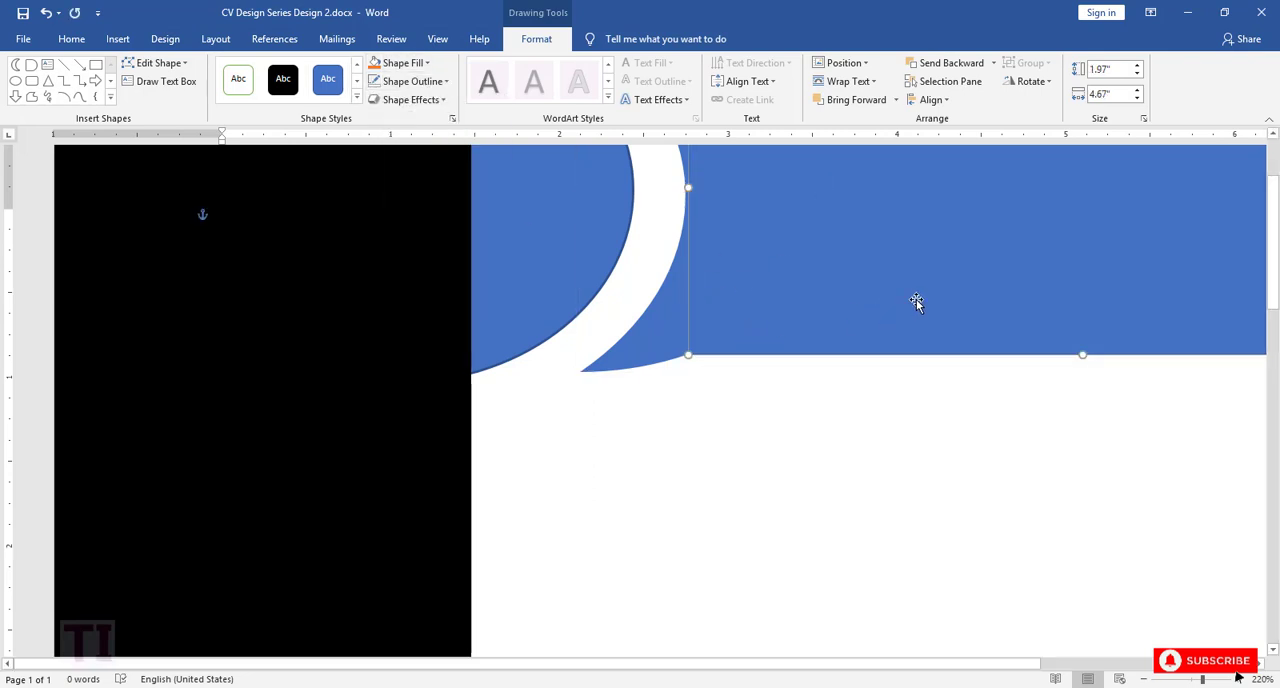
key(Left)
click(799, 427)
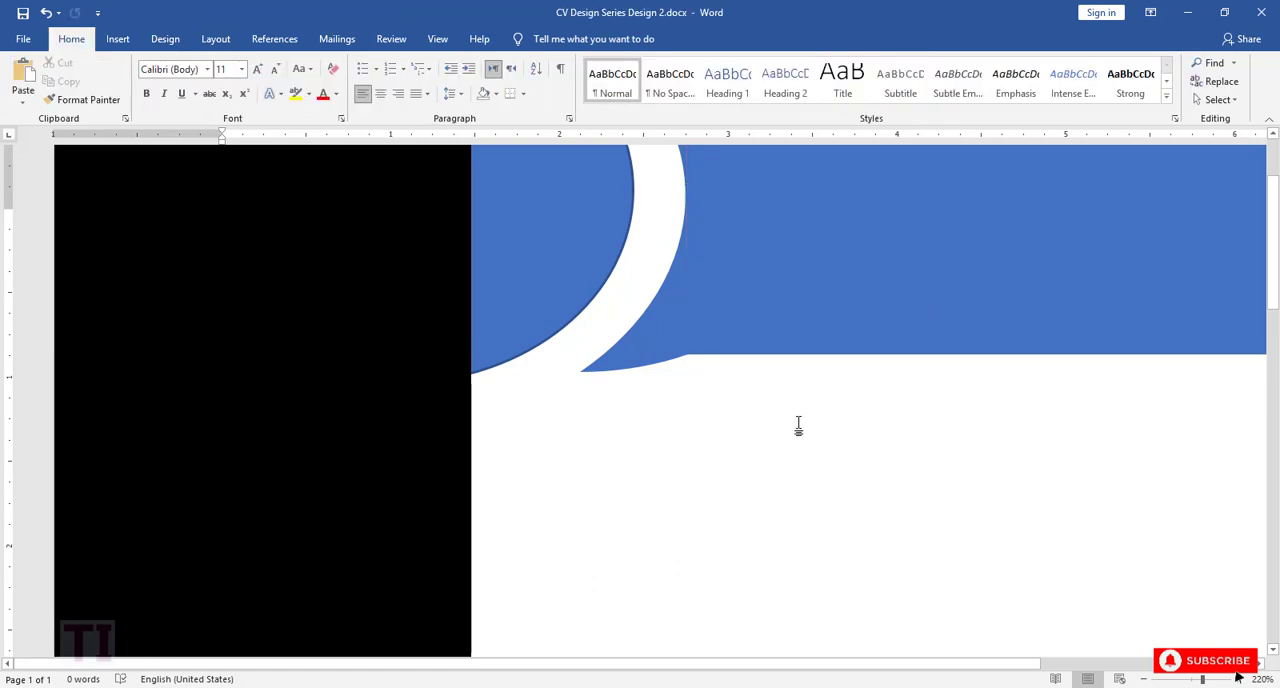
Step: Remove the outline from the blue delay shape beside the black column
click(551, 248)
click(413, 81)
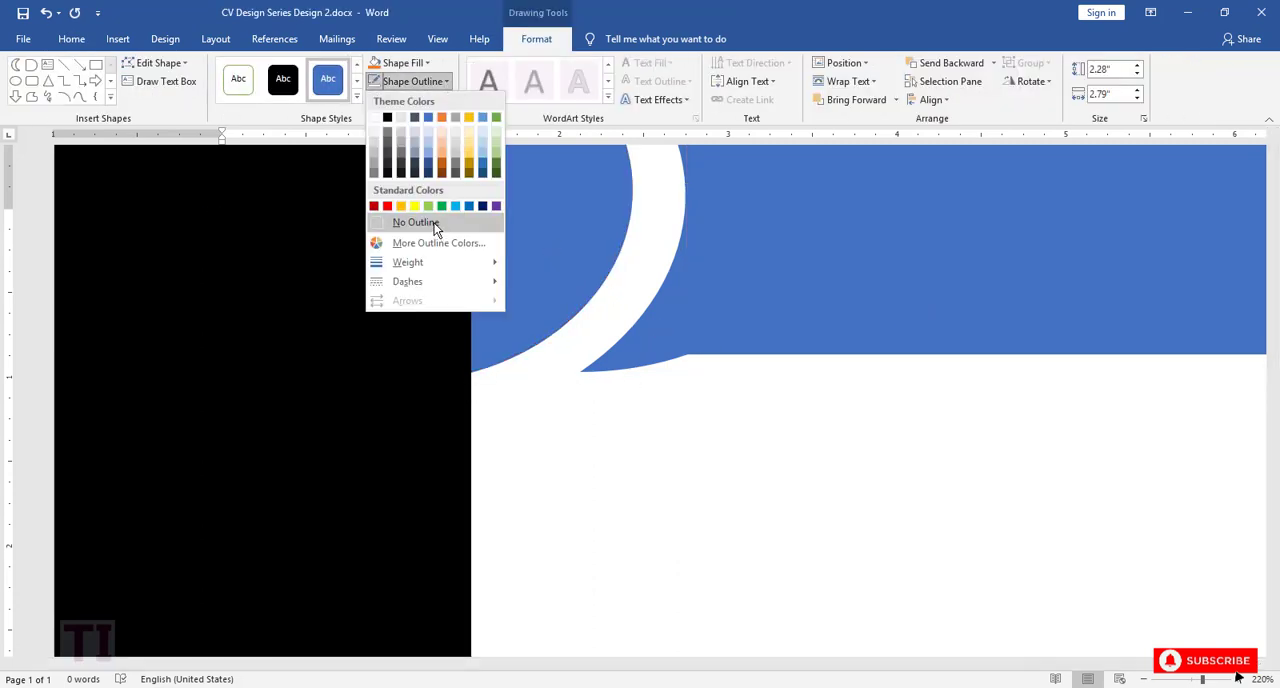
click(415, 222)
click(663, 434)
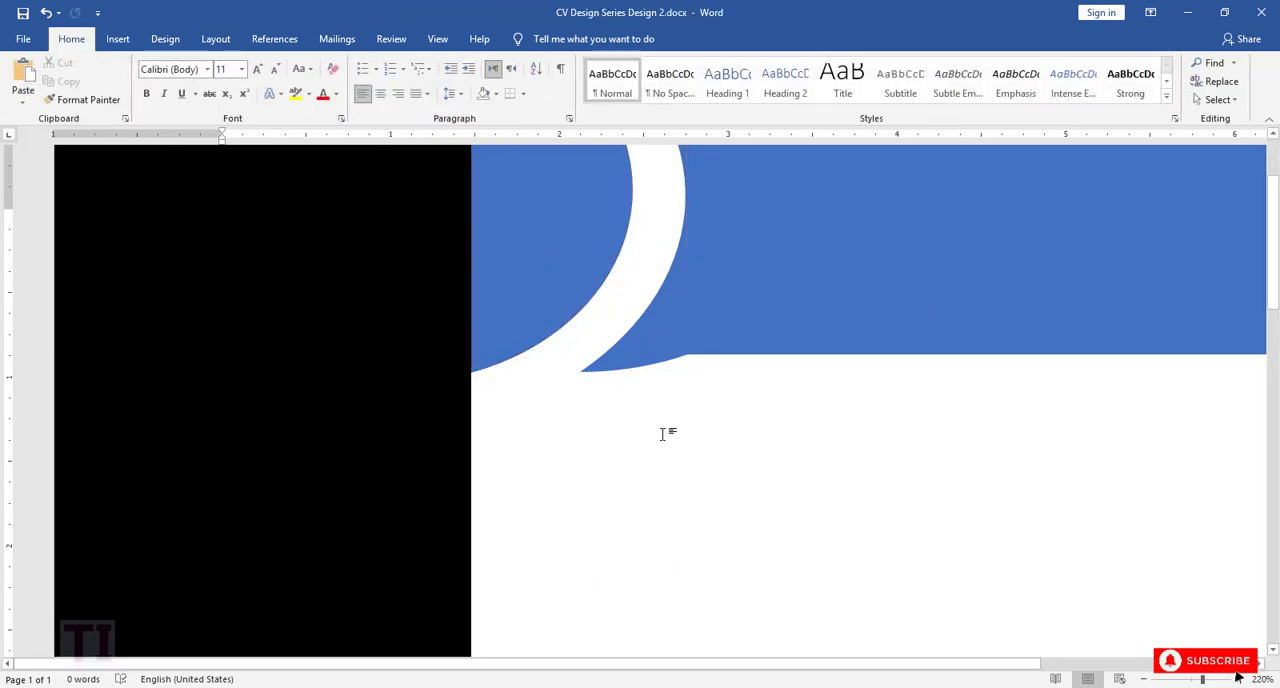
Step: Widen the header rectangle so it reaches past the page's right edge and closes the white gap there
click(1145, 680)
click(874, 238)
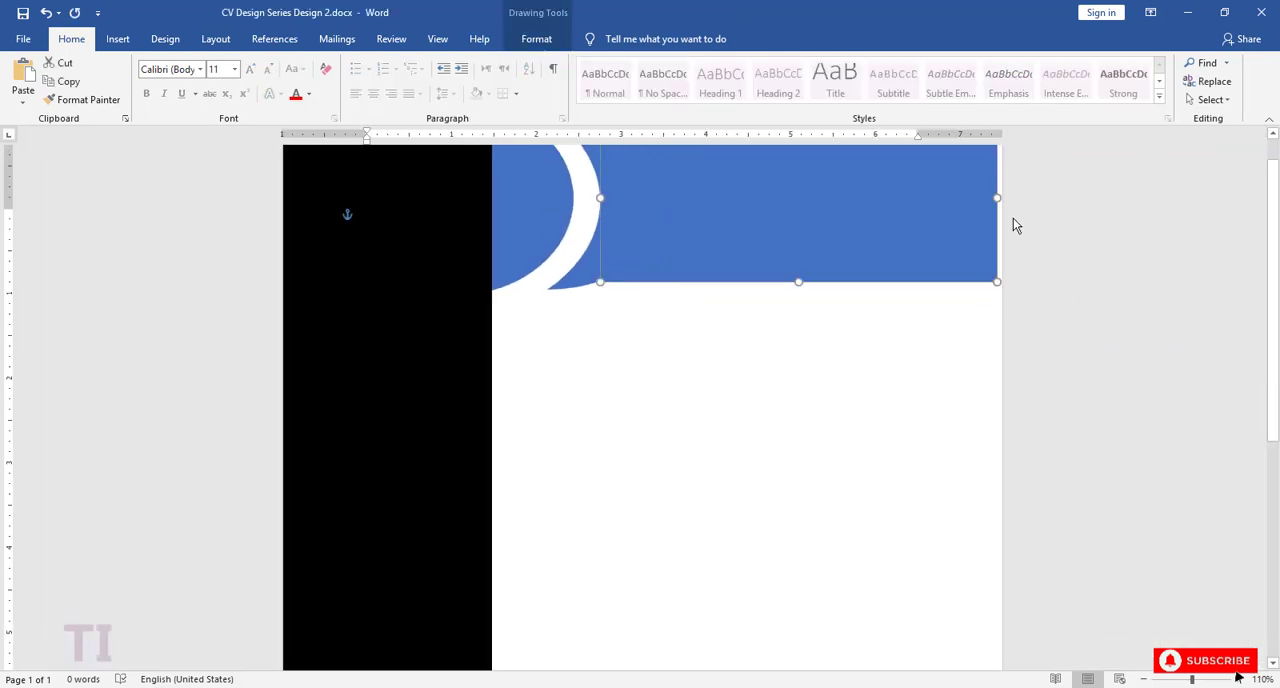
drag(998, 197, 1039, 211)
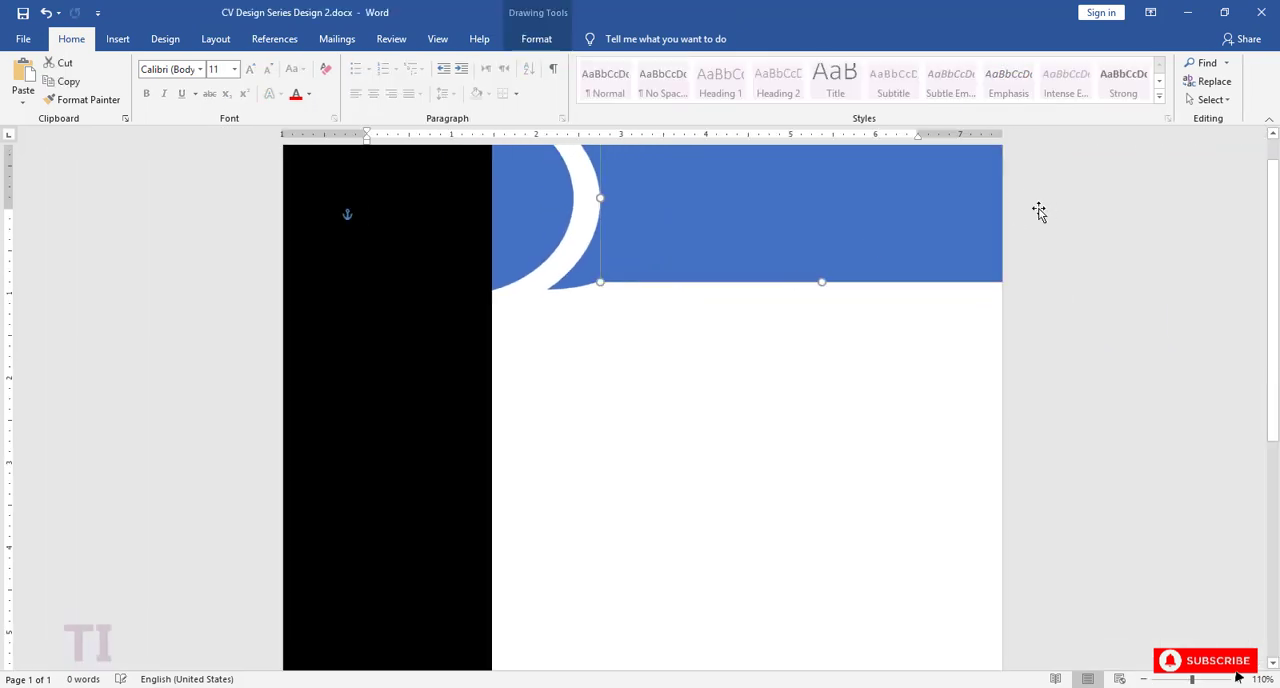
click(772, 360)
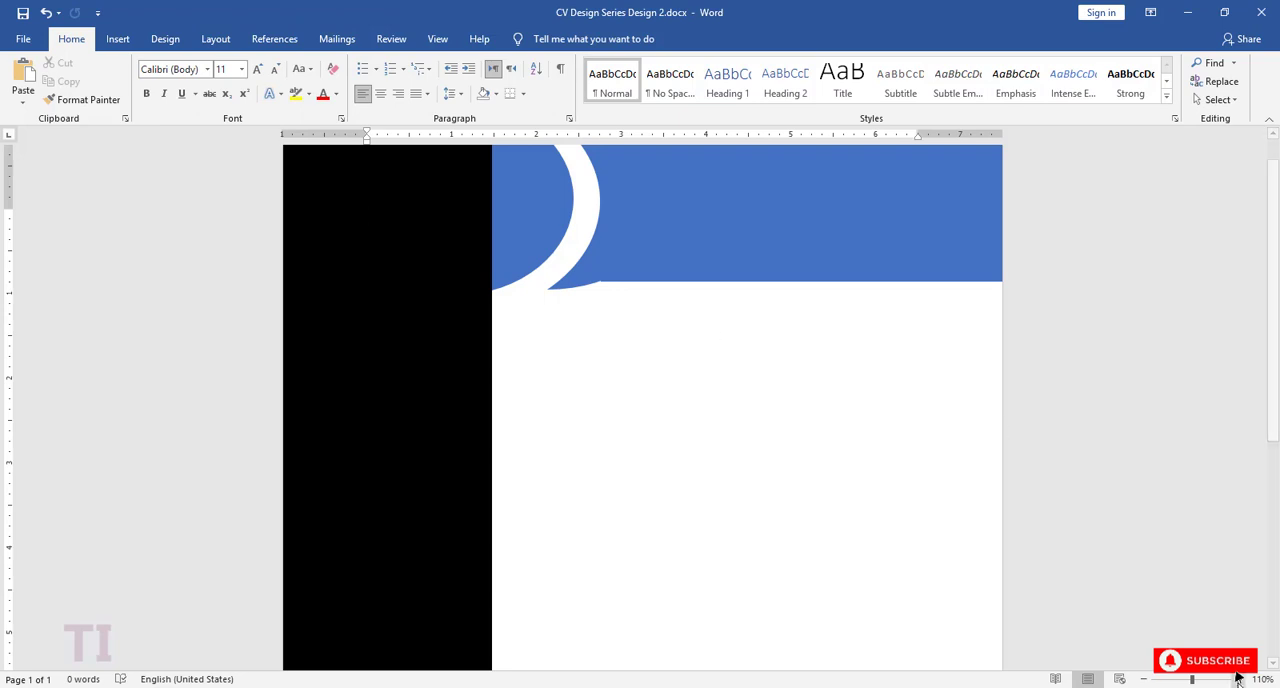
Step: Widen the moon shape slightly over the header rectangle and fine-tune its crescent thickness to even out the white curved band
scroll(674, 326, up, 12)
click(689, 362)
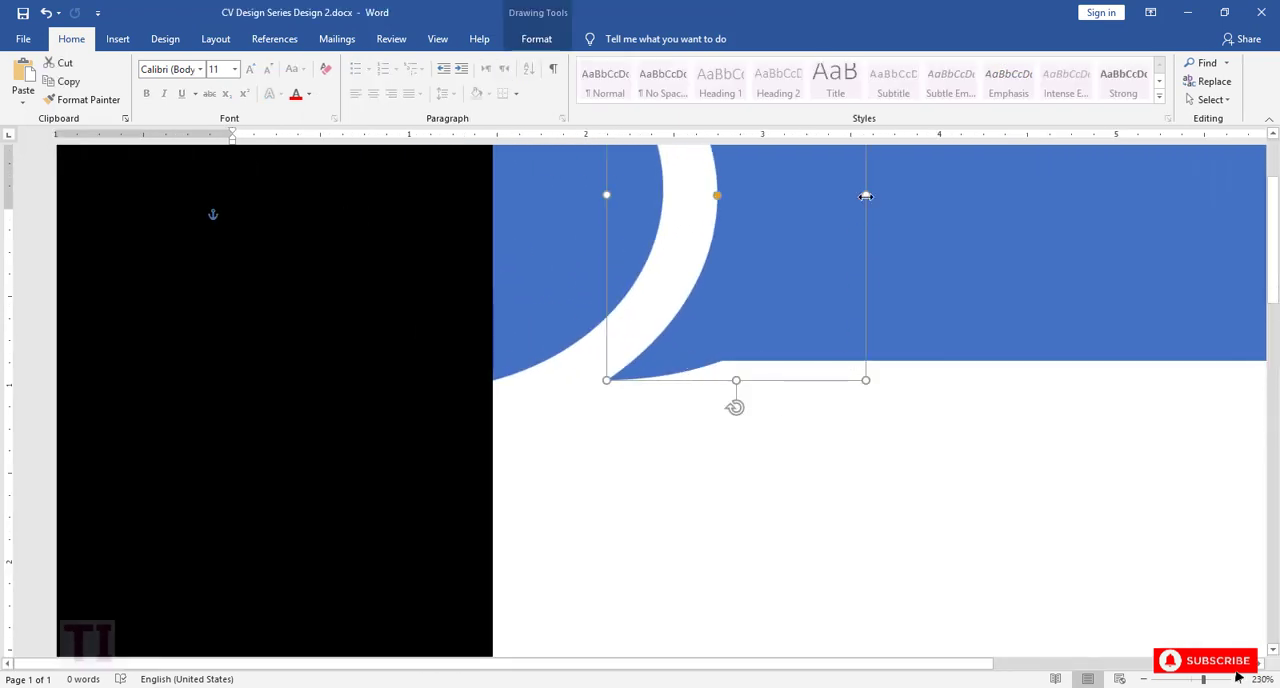
drag(866, 196, 874, 196)
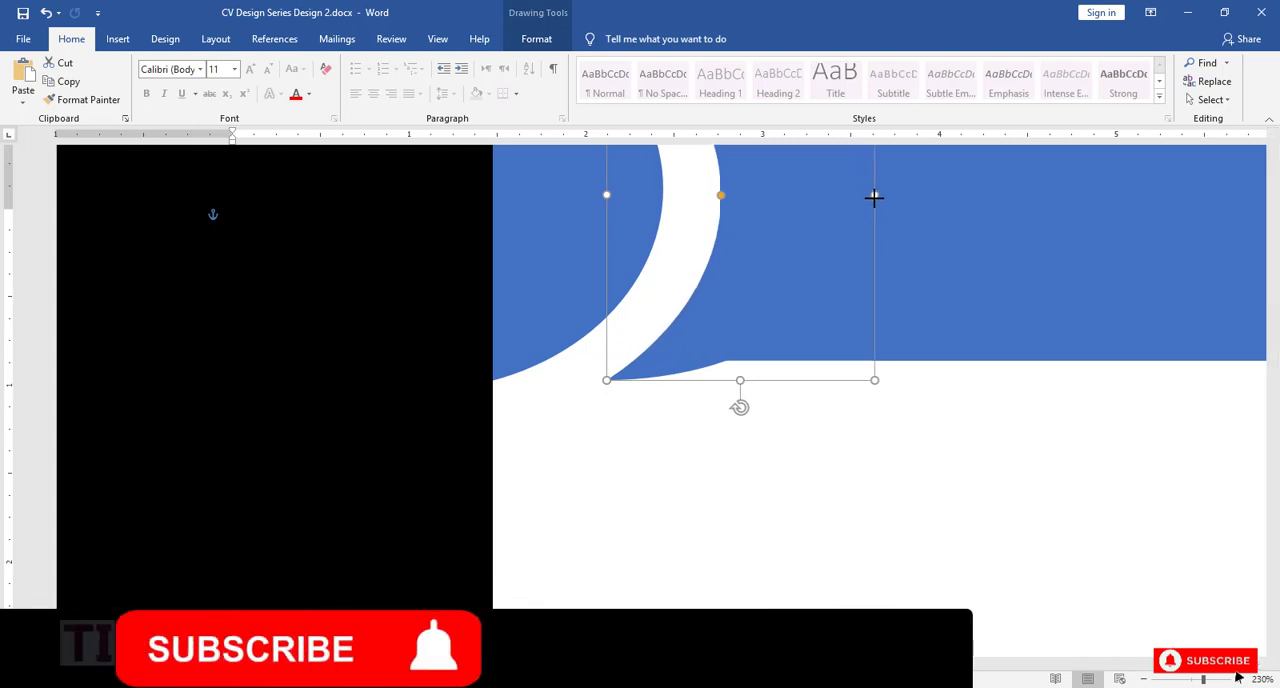
scroll(853, 487, up, 1)
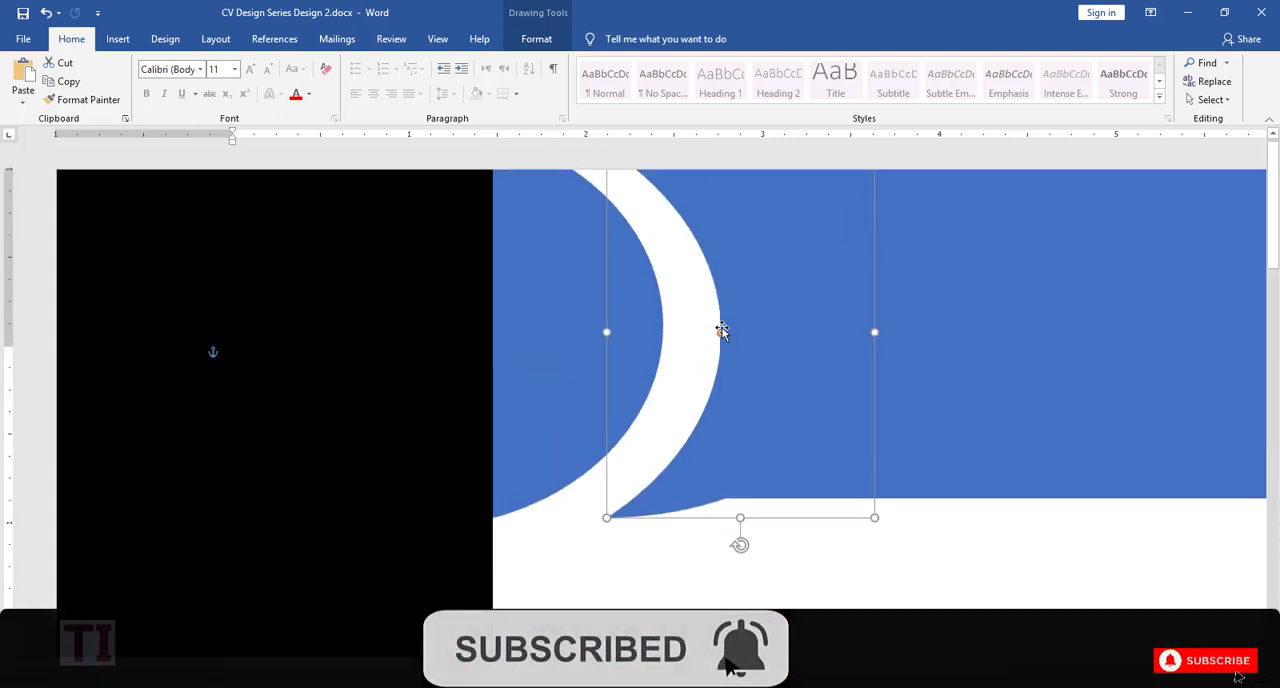
drag(721, 334, 716, 336)
click(812, 595)
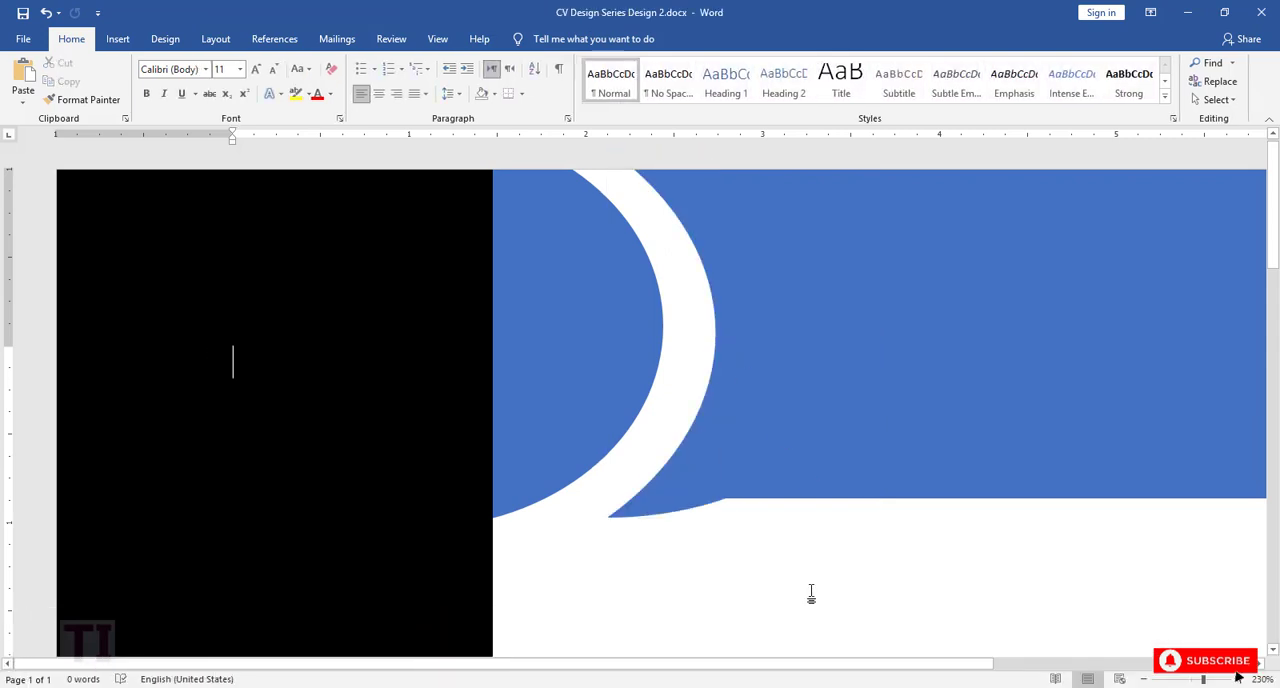
click(715, 506)
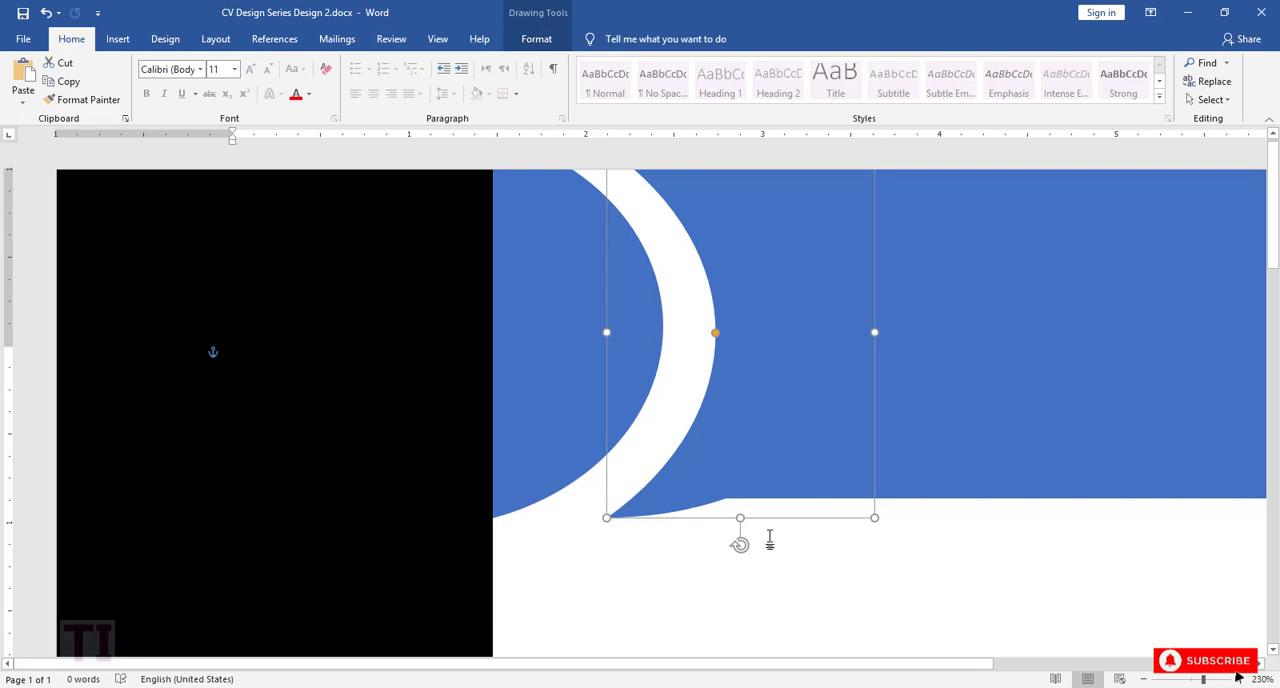
drag(877, 332, 885, 335)
click(781, 590)
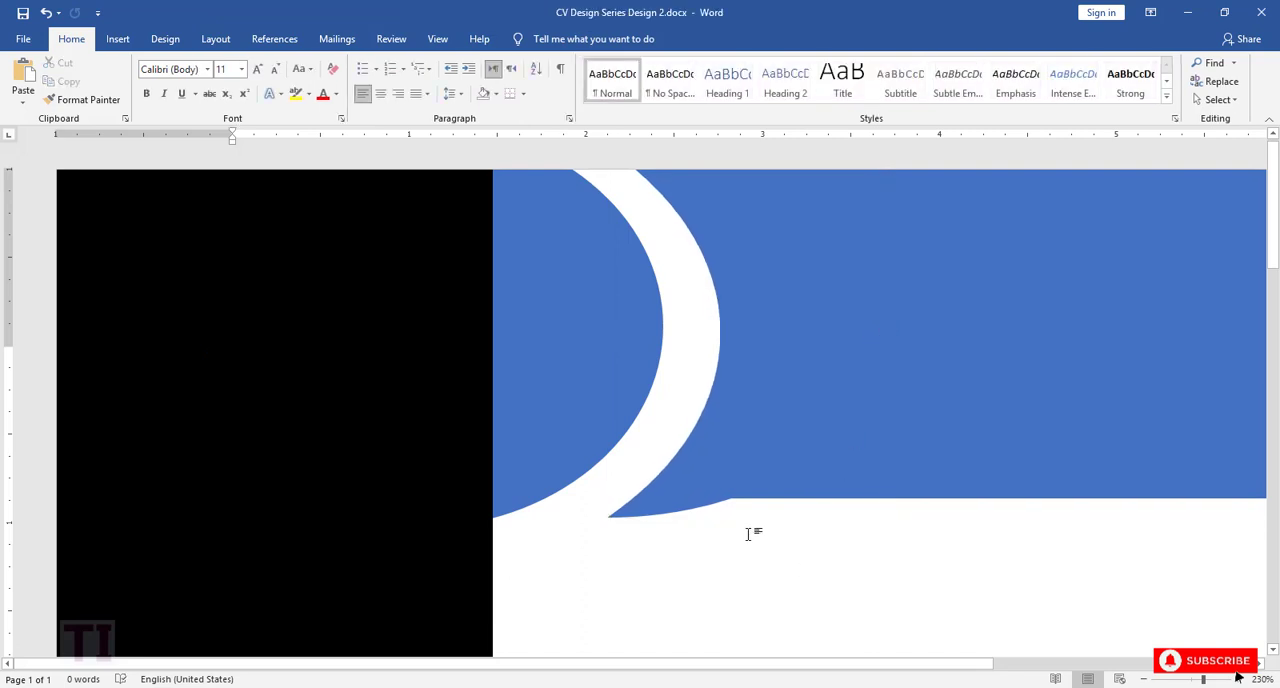
Step: Draw a small circle about 0.3 by 0.3 inches in the dark side column below the profile photo
click(1143, 679)
click(1143, 679)
click(1143, 679)
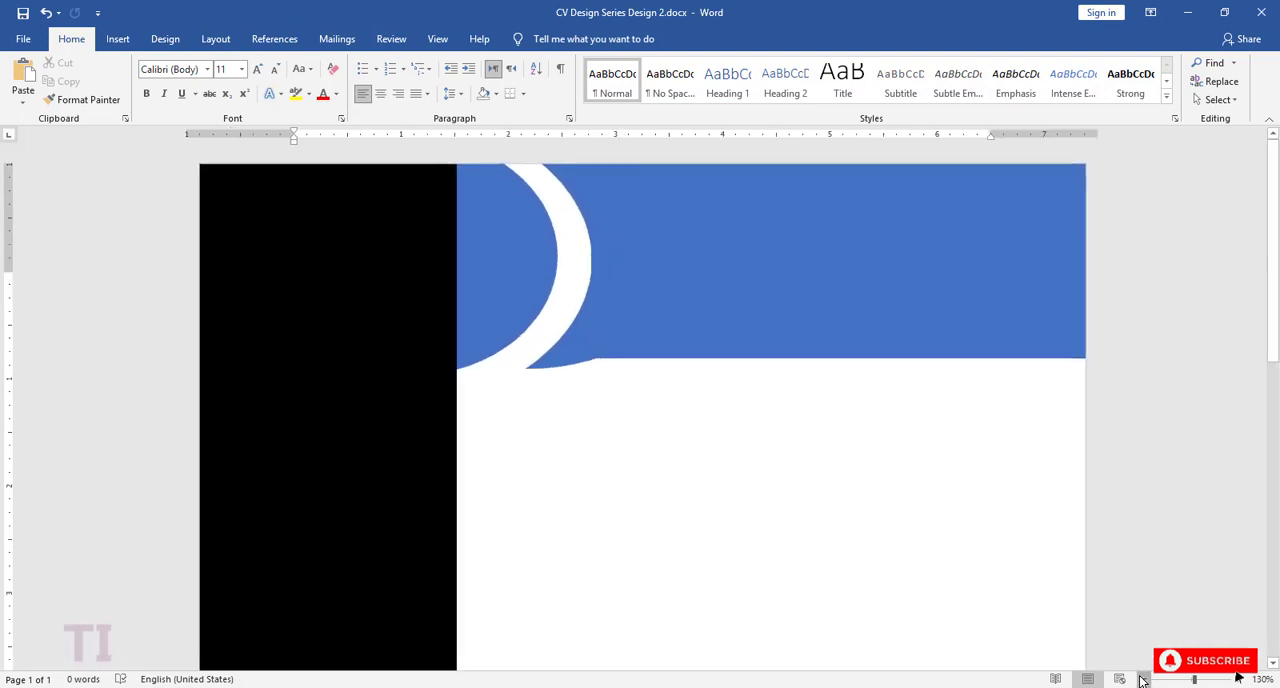
click(1143, 679)
click(1143, 679)
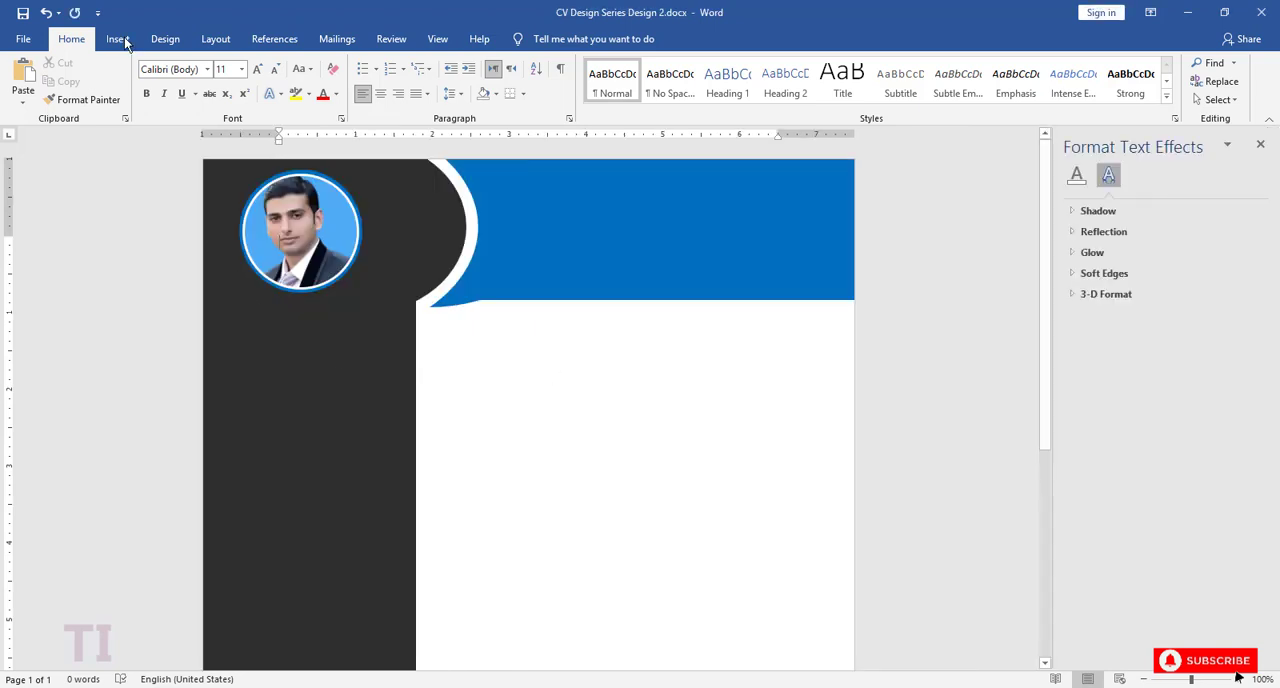
click(118, 39)
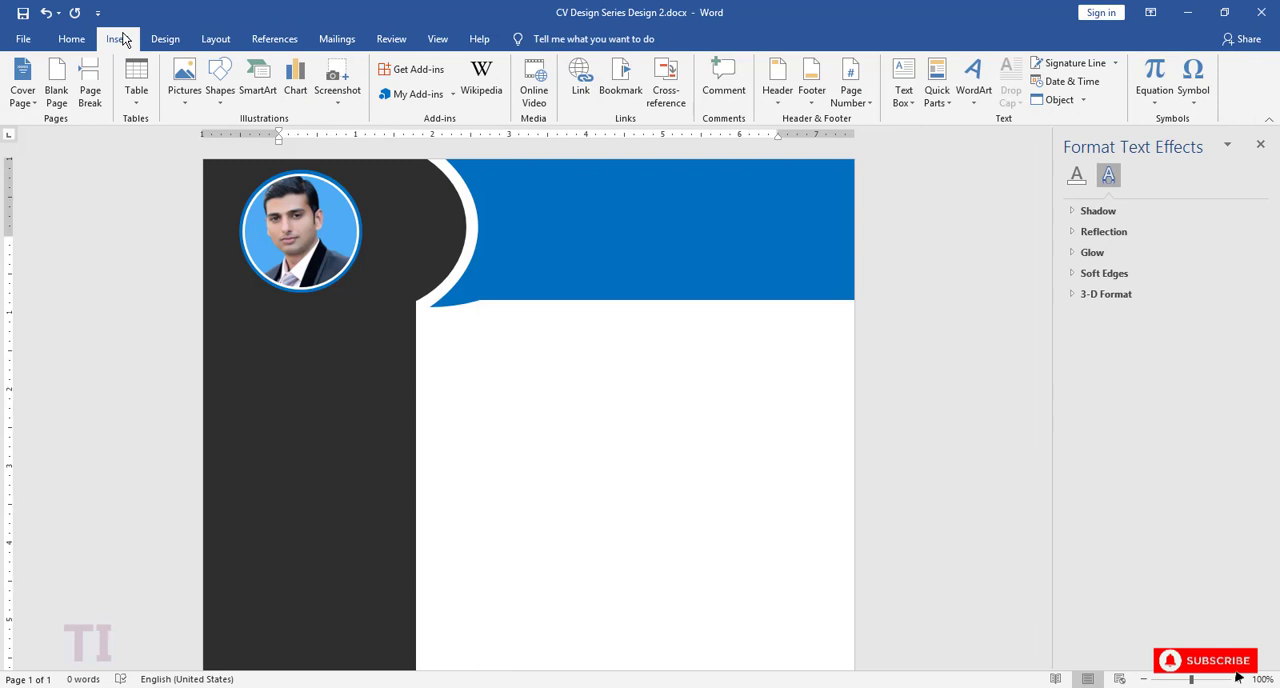
click(222, 95)
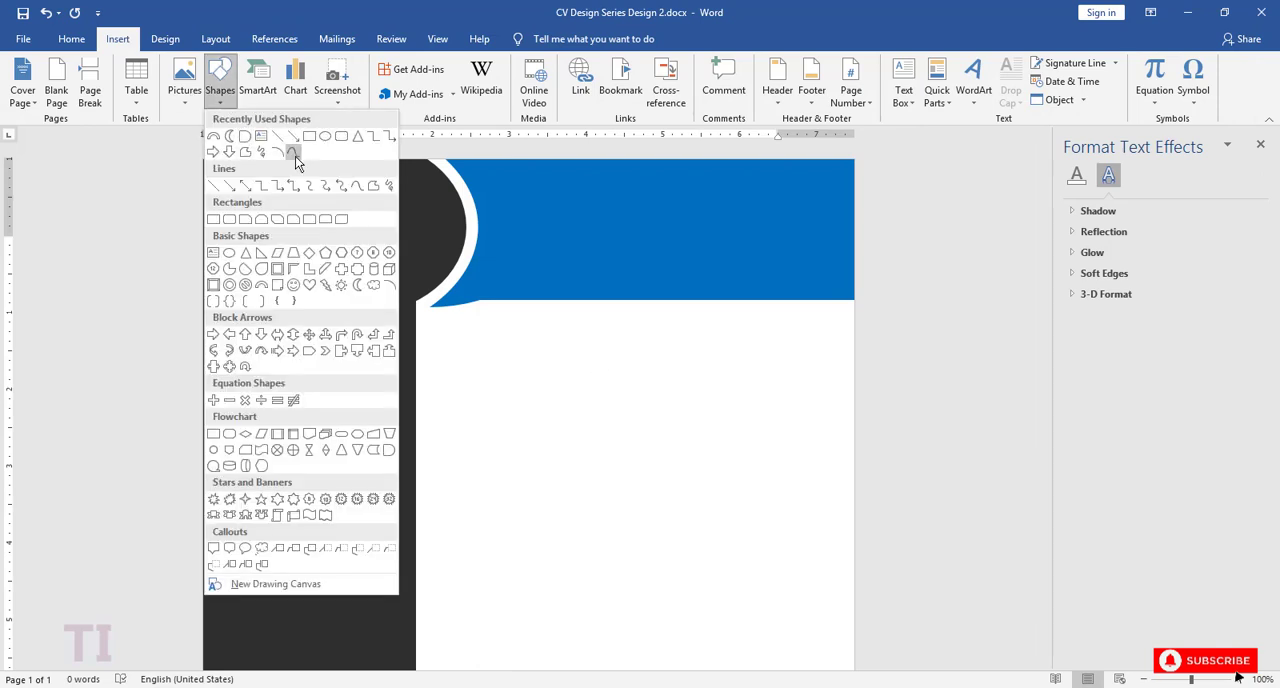
click(294, 154)
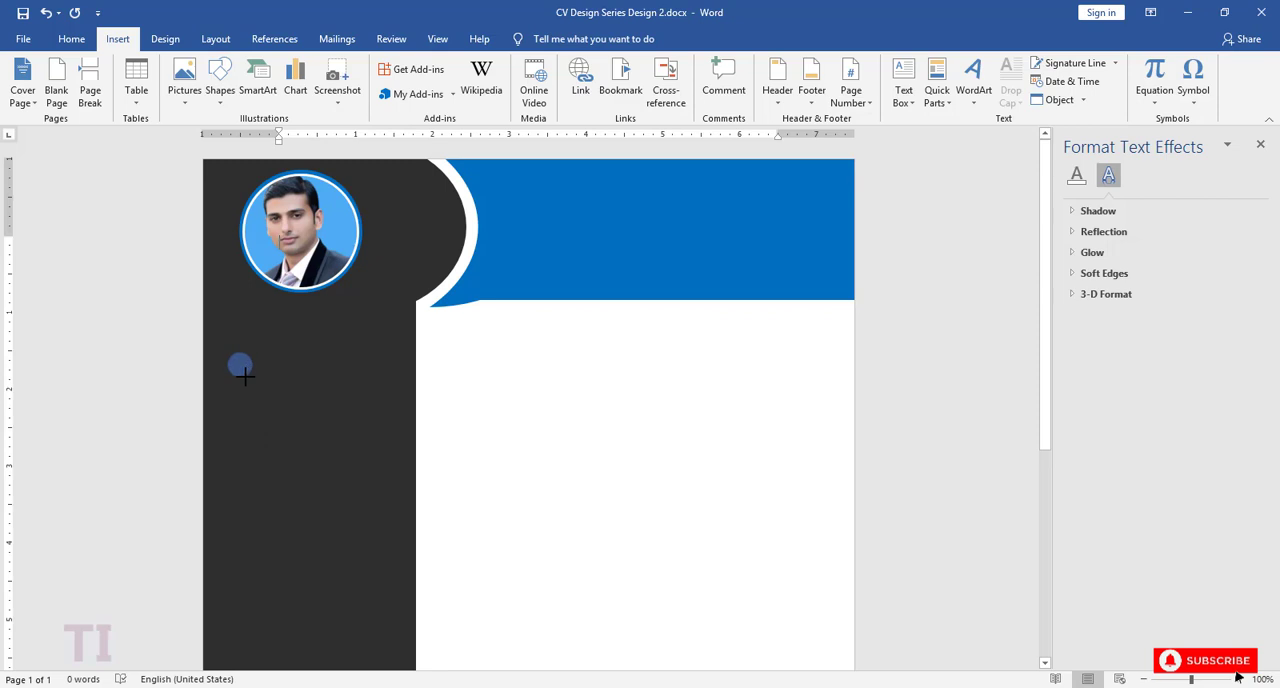
drag(241, 373, 254, 378)
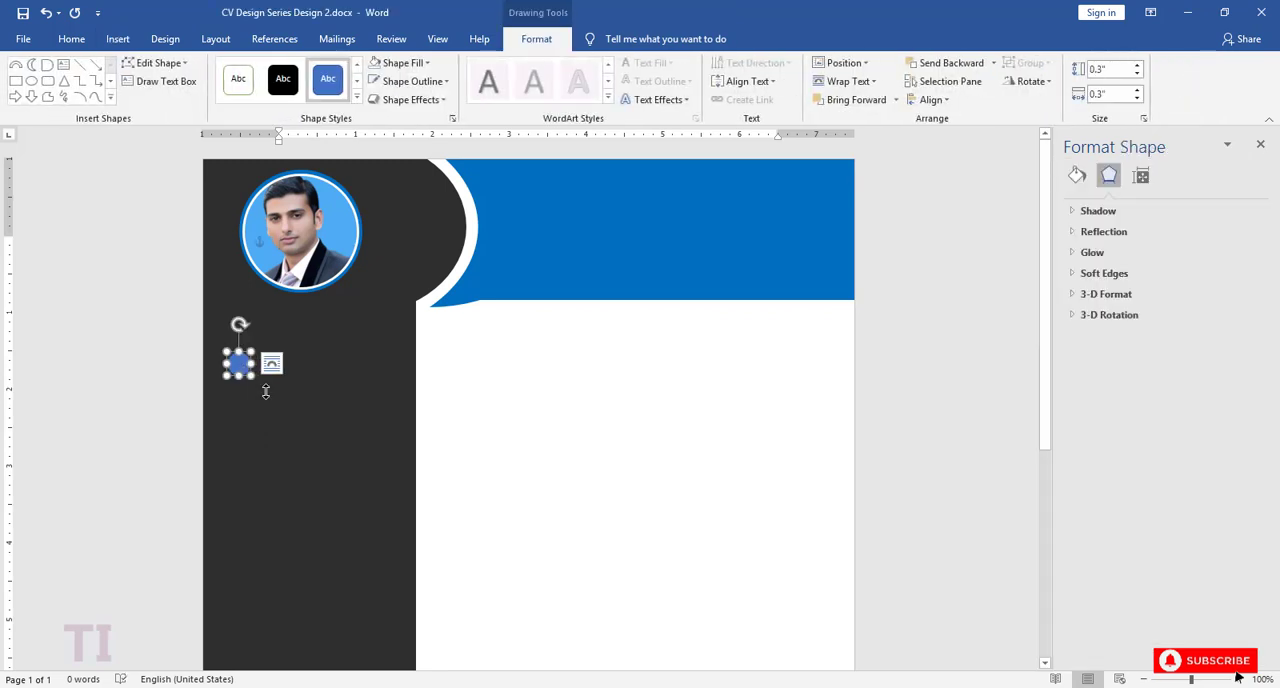
Step: Remove the small circle's outline and draw a block arc about 0.38 by 0.38 inches beside it in the dark column
click(412, 81)
click(403, 252)
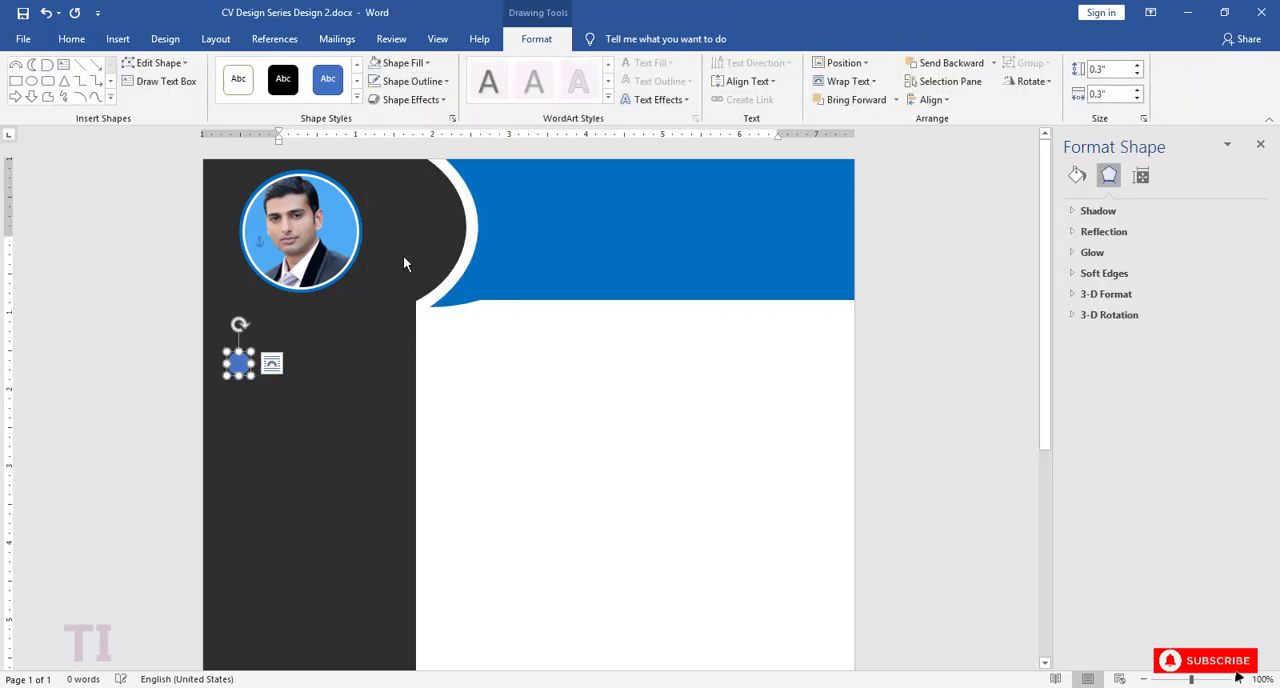
click(110, 97)
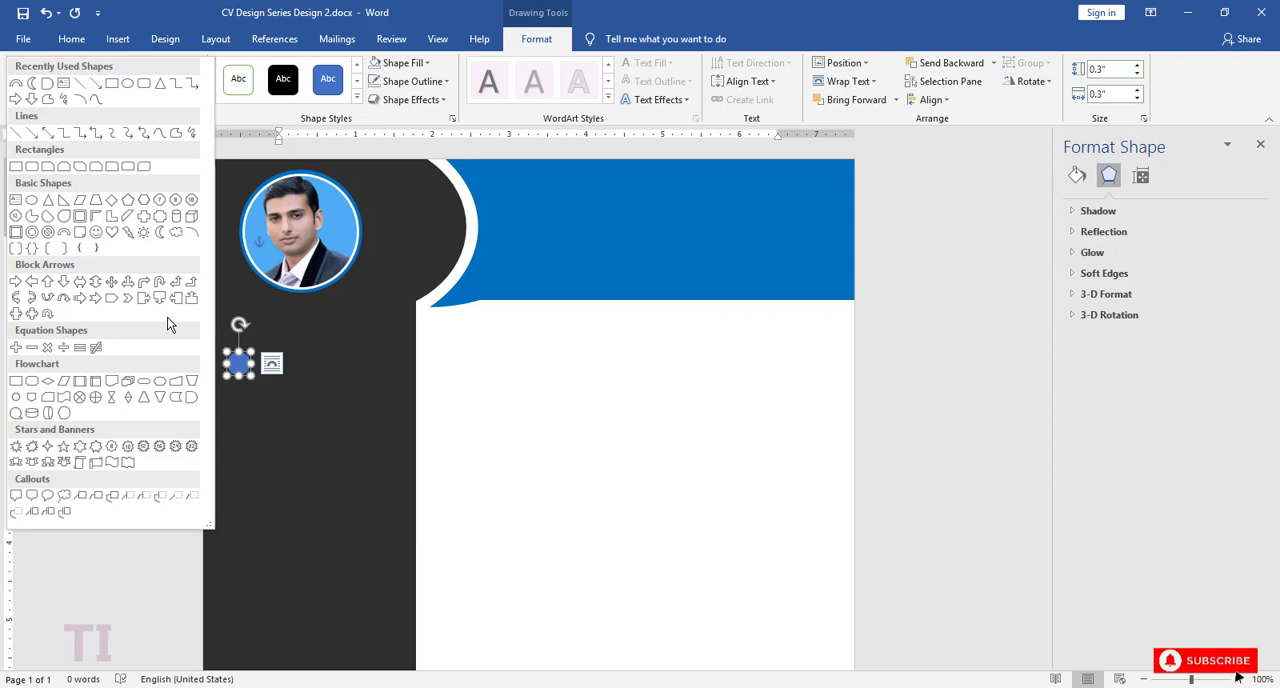
click(64, 232)
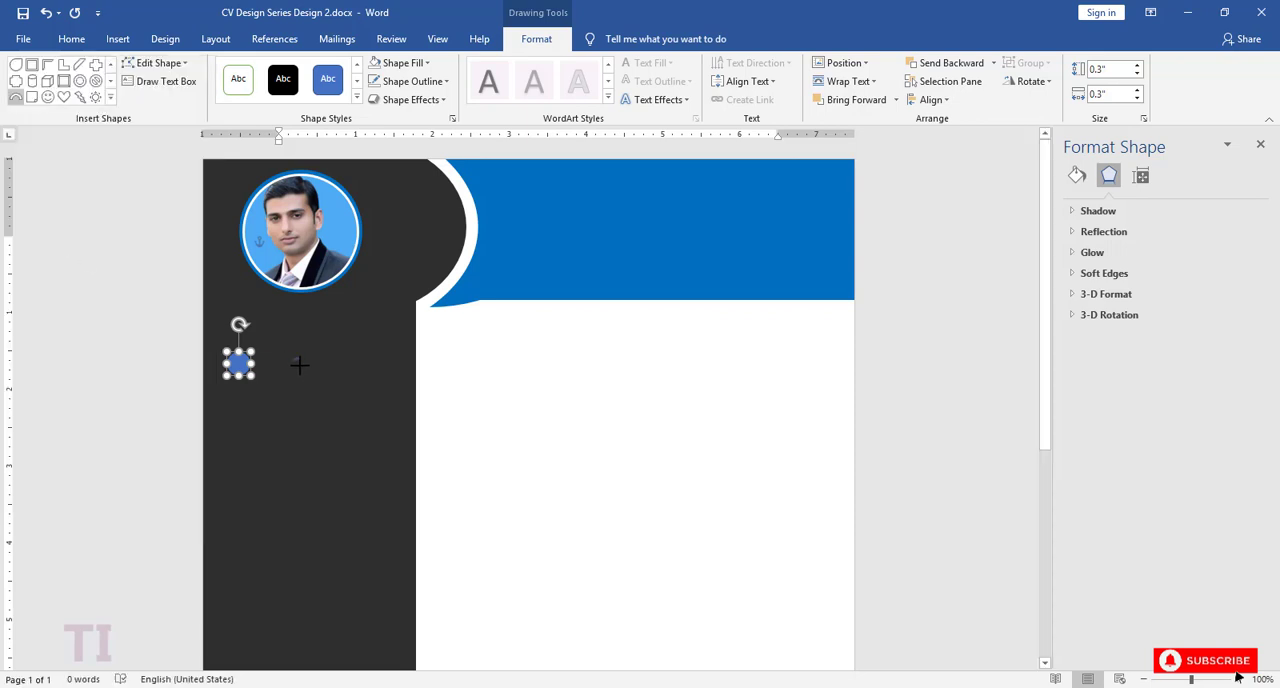
drag(297, 362, 303, 381)
click(1238, 679)
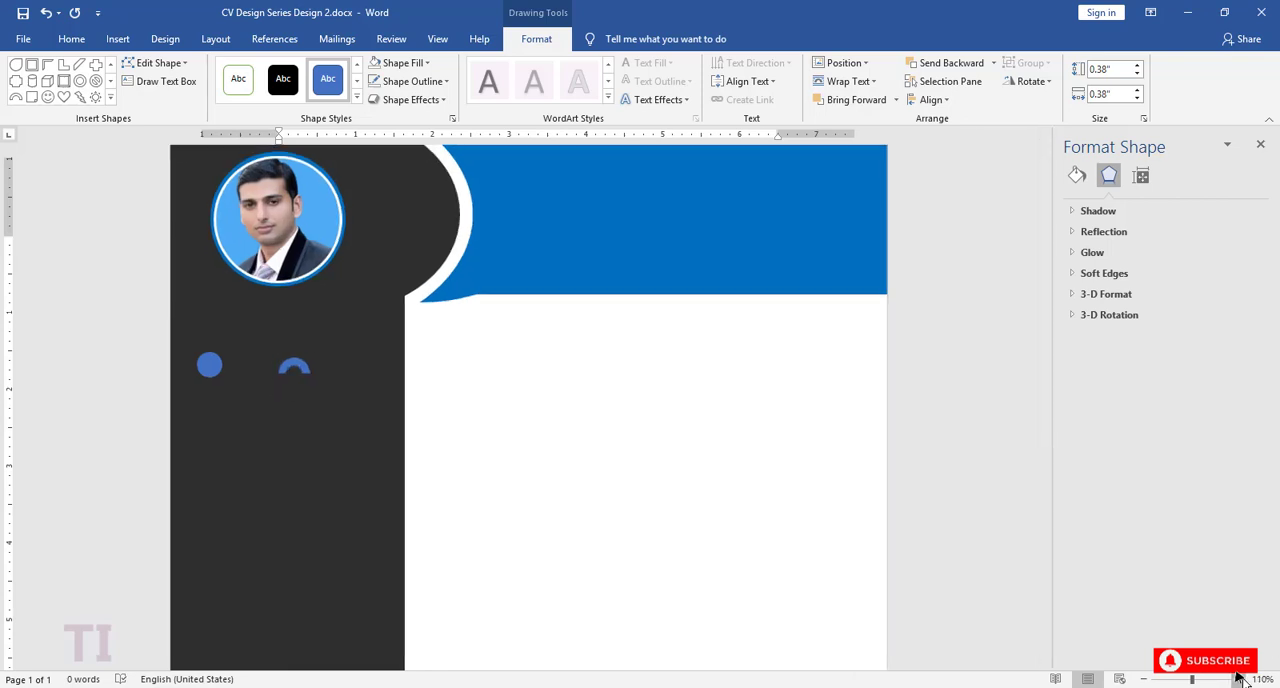
click(1238, 679)
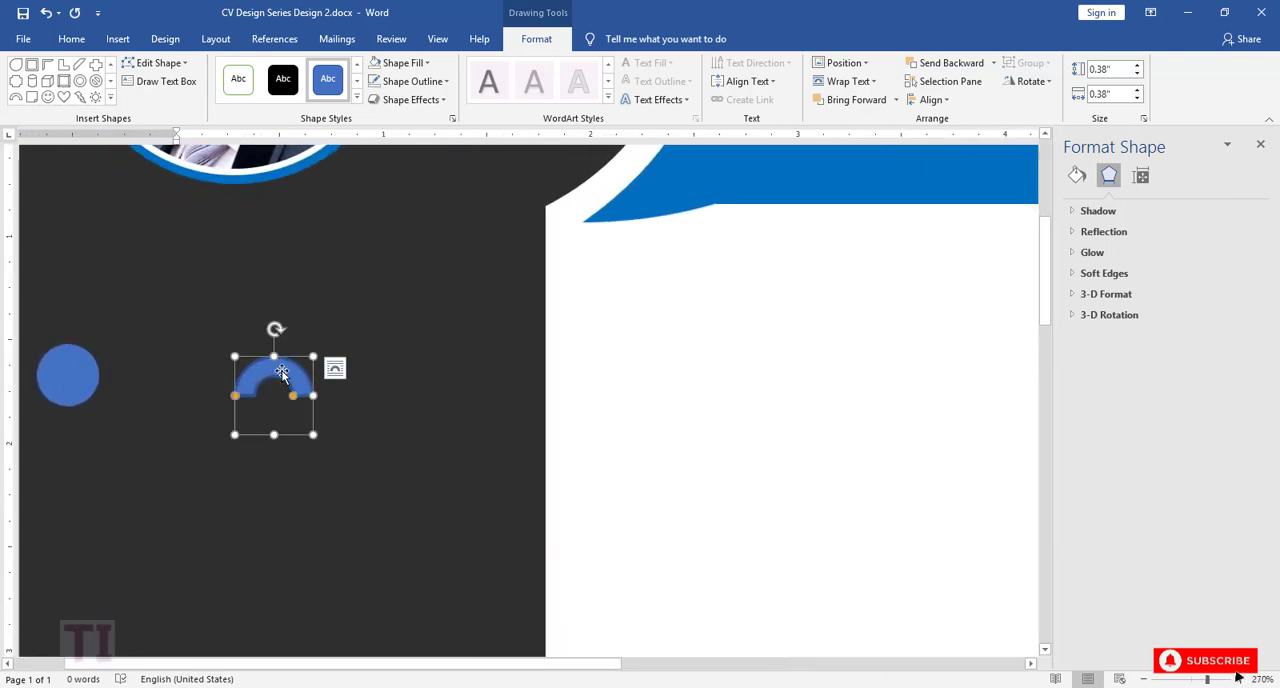
Step: Place the block arc around the small circle, rotated a quarter turn clockwise, thin its band and enlarge it to about 0.41 by 0.41 inches
drag(280, 378, 103, 391)
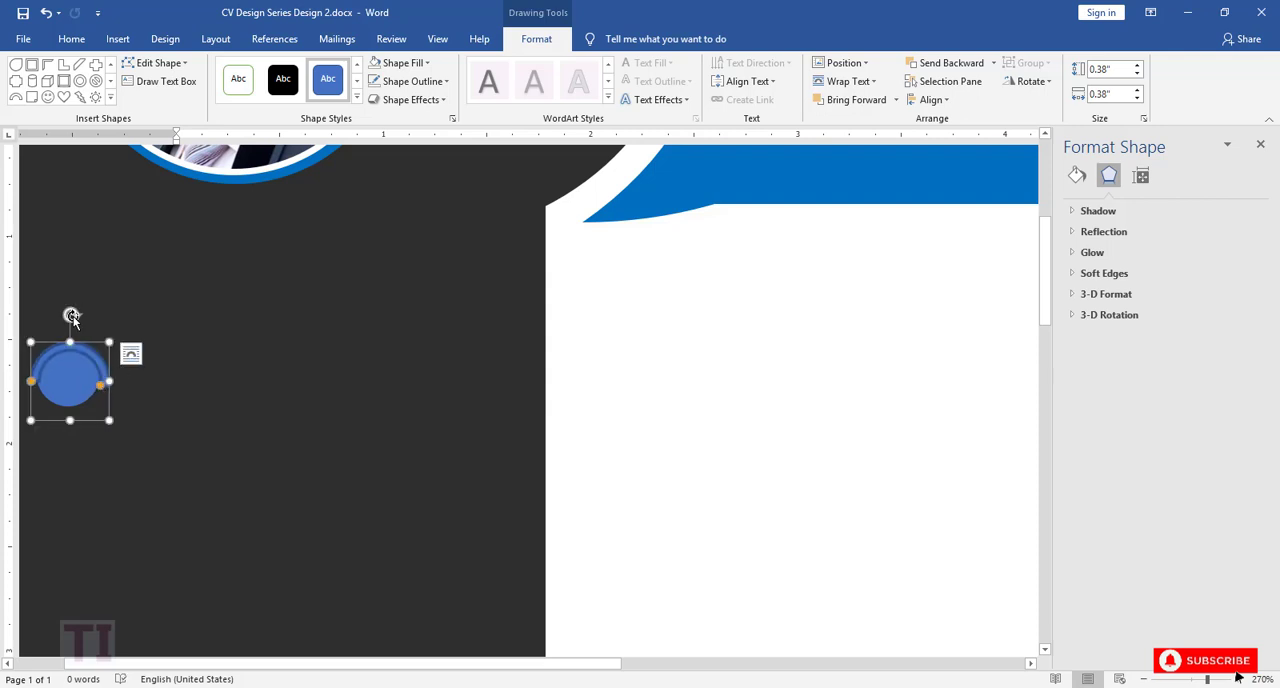
drag(71, 316, 81, 383)
click(107, 391)
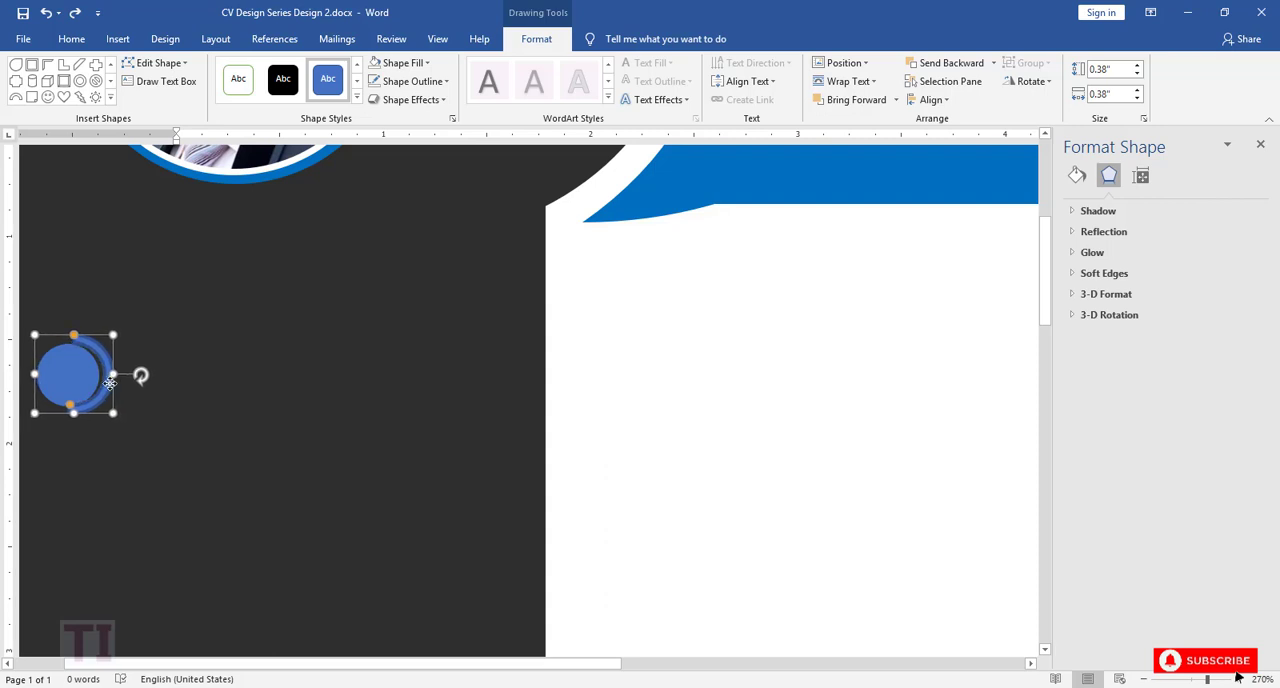
drag(110, 383, 72, 410)
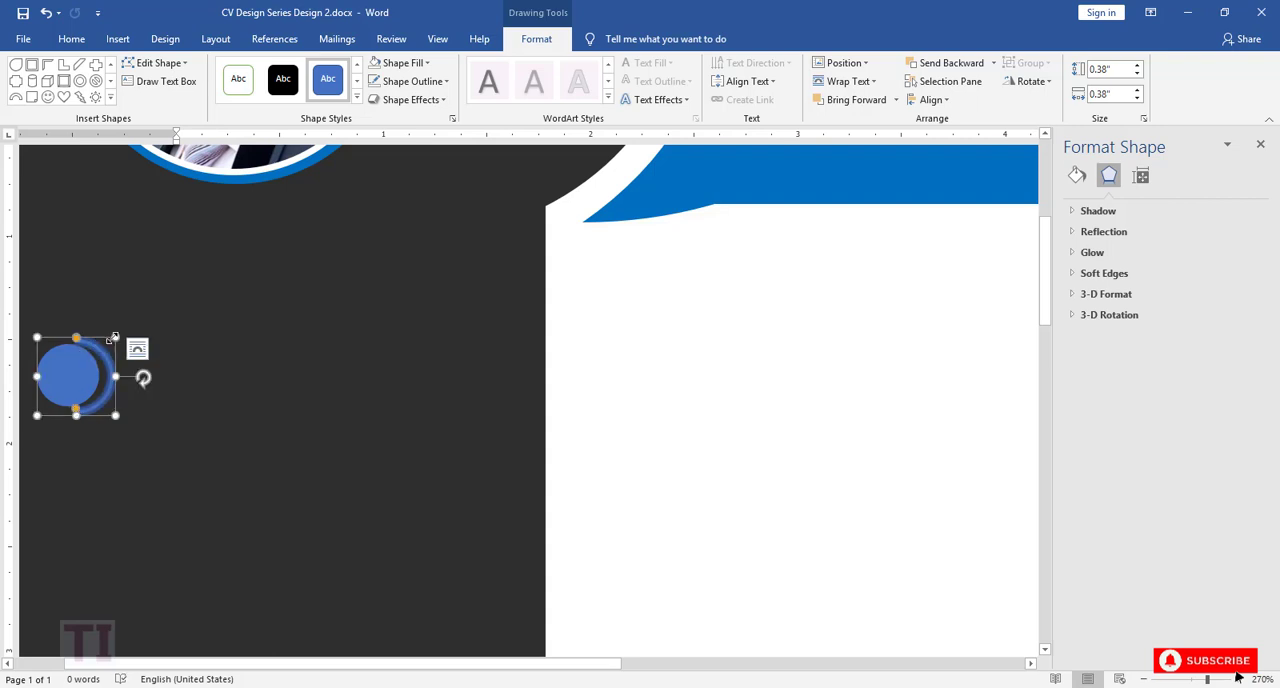
drag(113, 337, 102, 356)
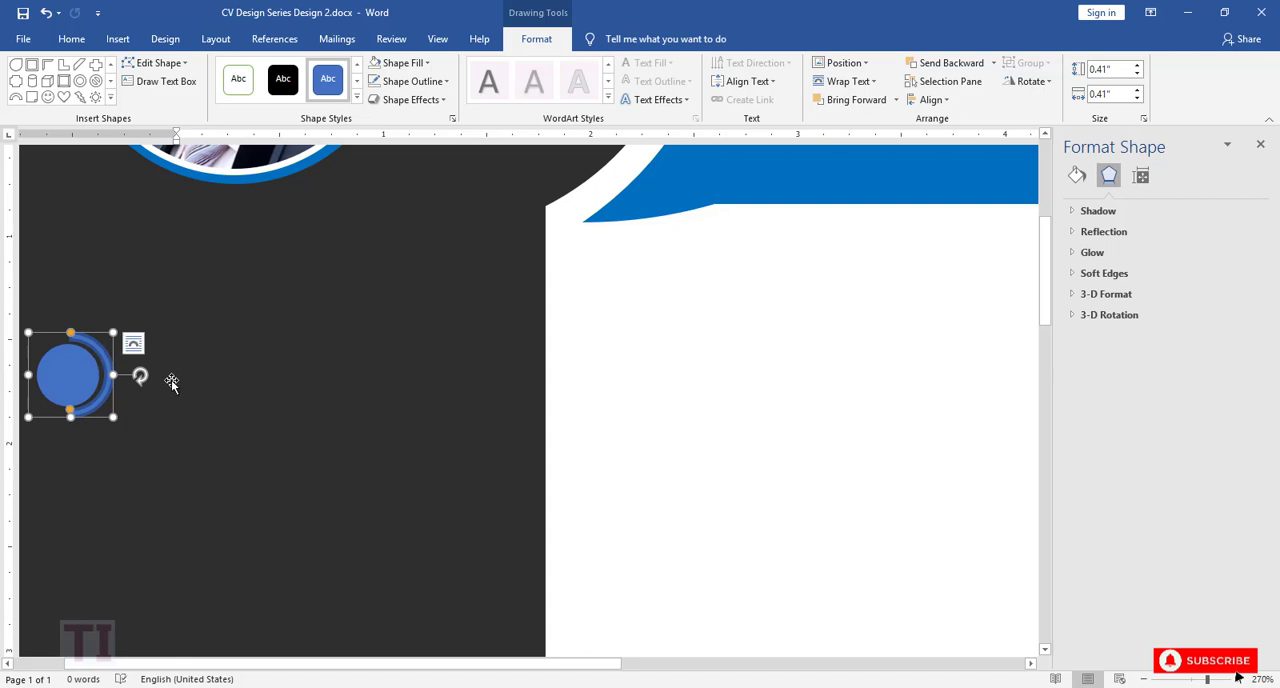
Step: Remove the outline from the block arc around the small circle
click(410, 81)
click(441, 256)
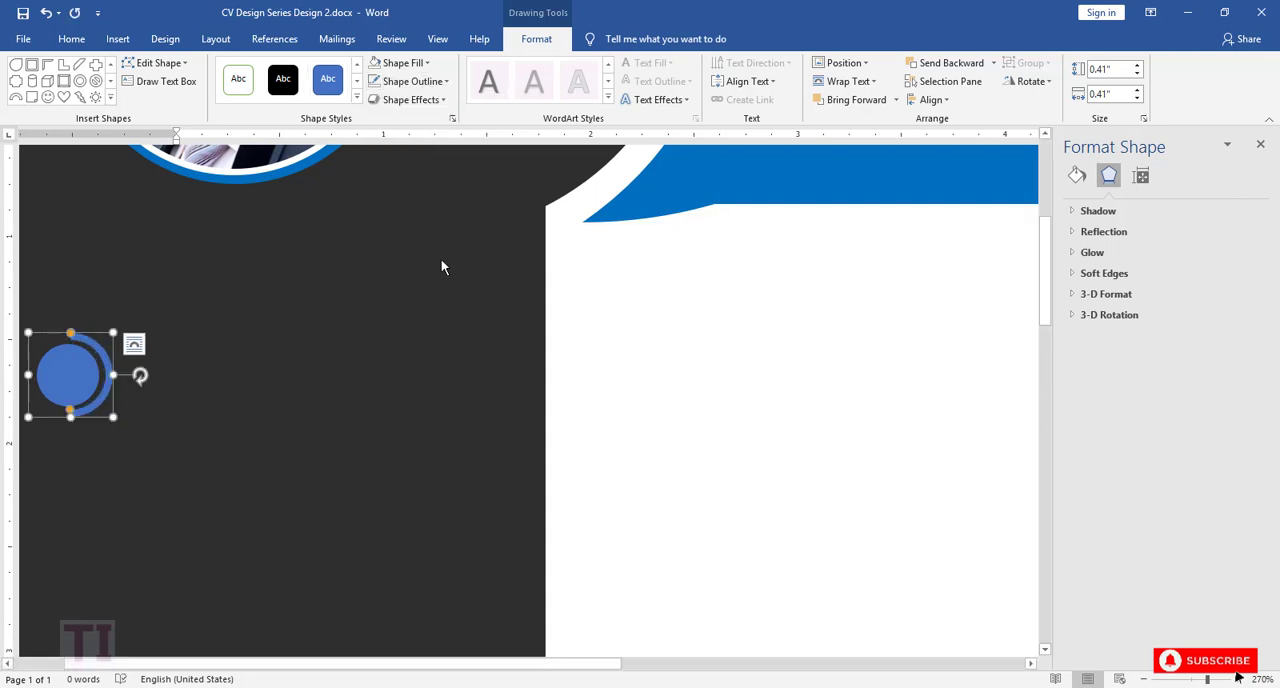
click(290, 338)
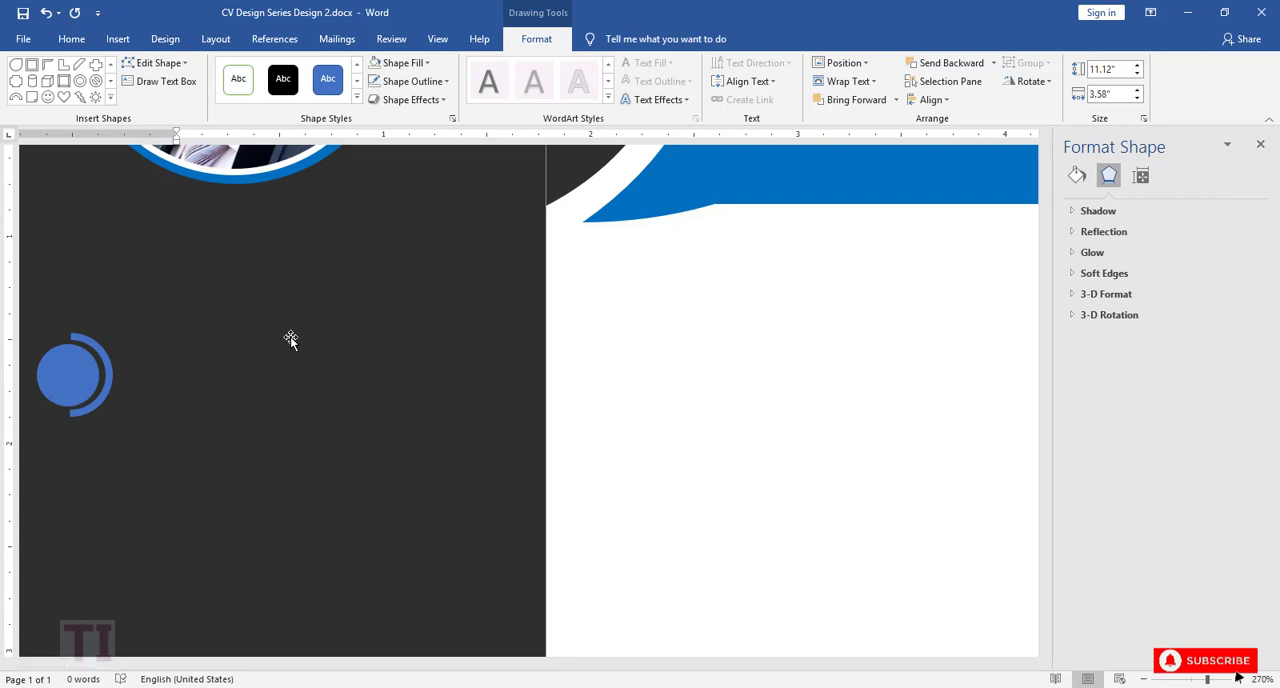
Step: Draw a rounded rectangle about 0.3 inches high and 1.95 inches wide beside the arc and round its ends fully into a pill
click(110, 98)
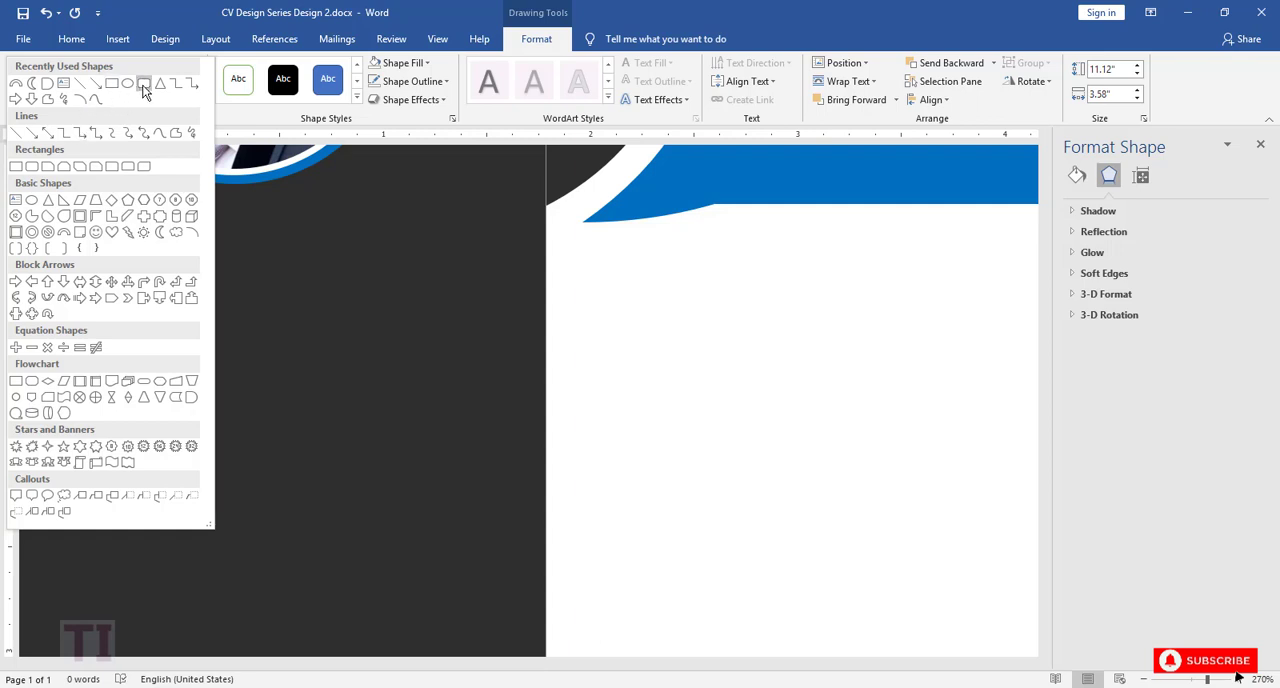
click(143, 84)
drag(105, 351, 510, 413)
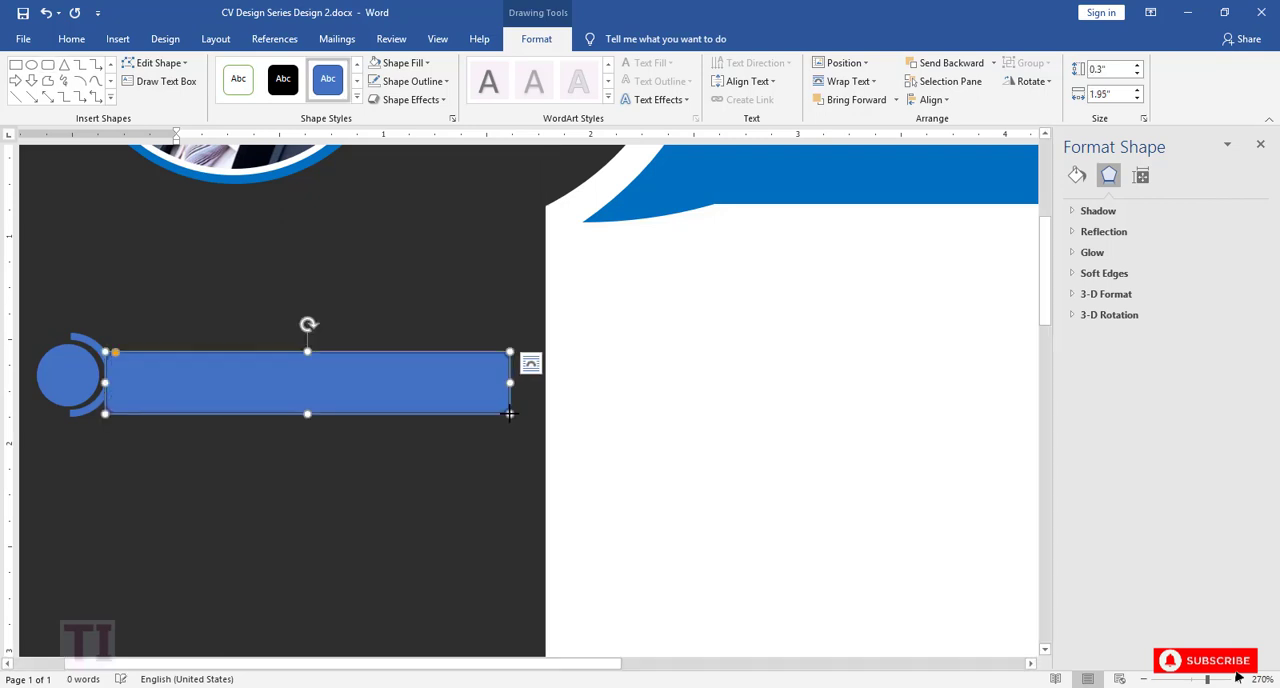
drag(117, 357, 143, 367)
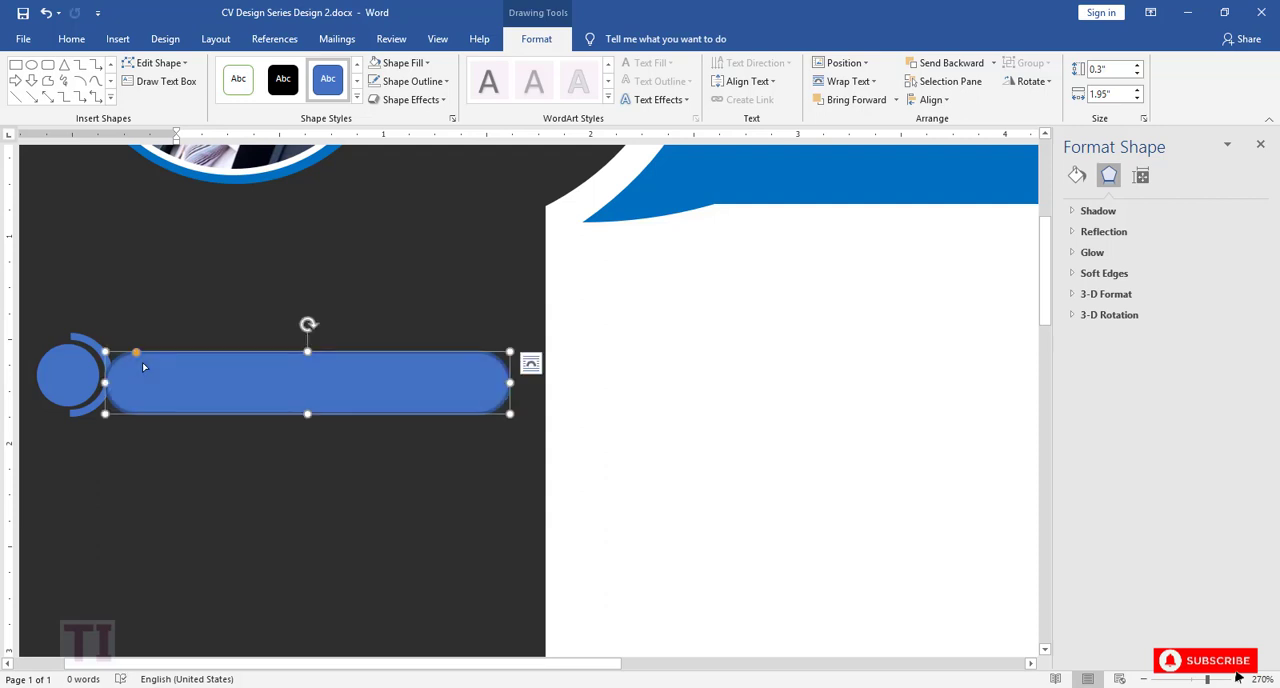
drag(136, 353, 180, 378)
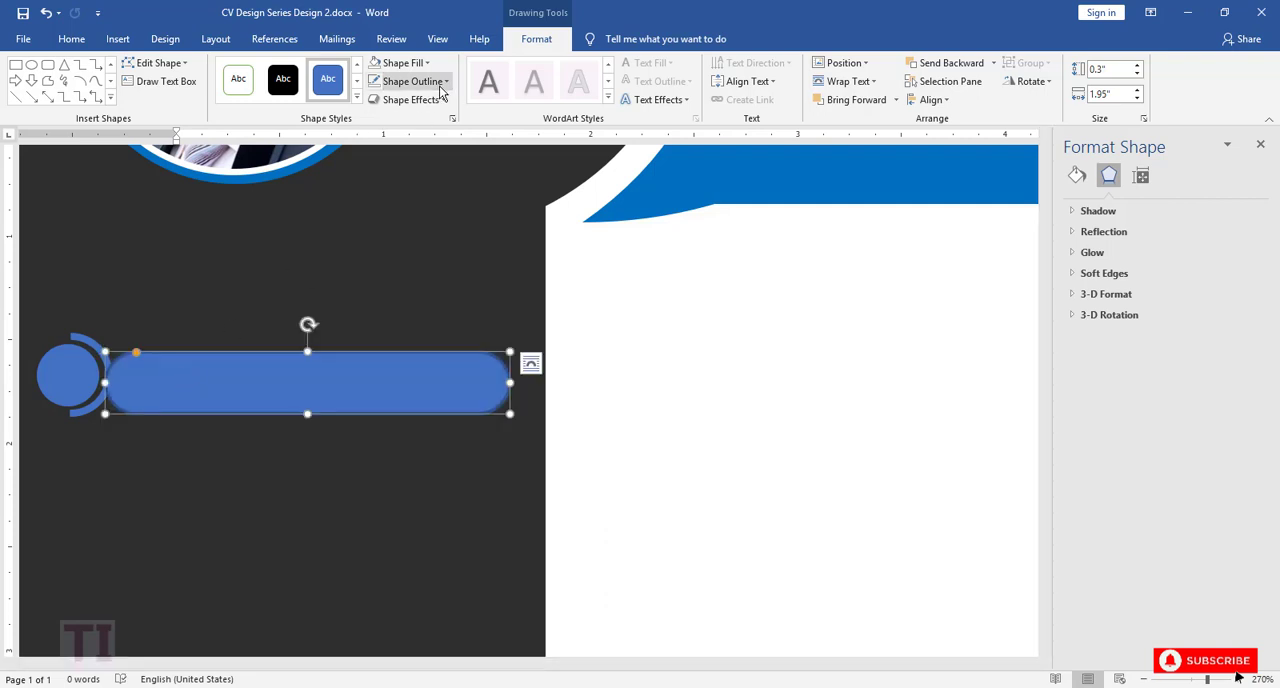
Step: Remove the pill shape's outline and shift it slightly right and up so it clears the arc
click(412, 81)
click(433, 258)
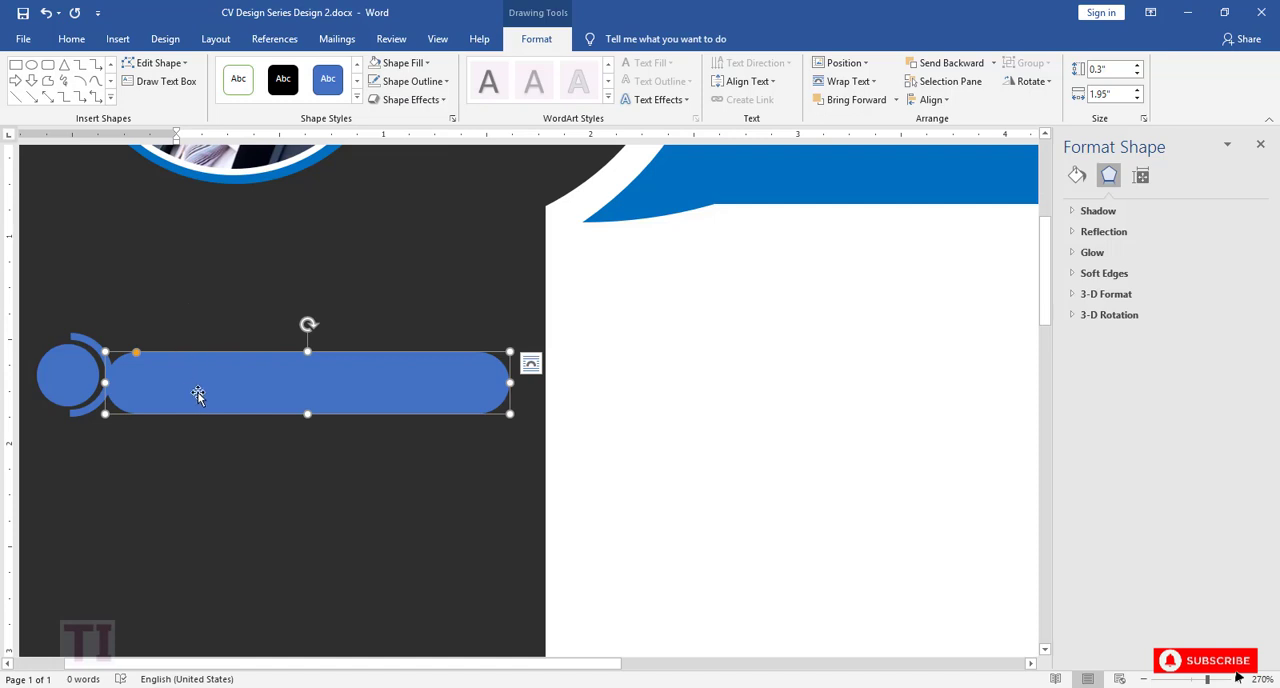
drag(194, 394, 209, 388)
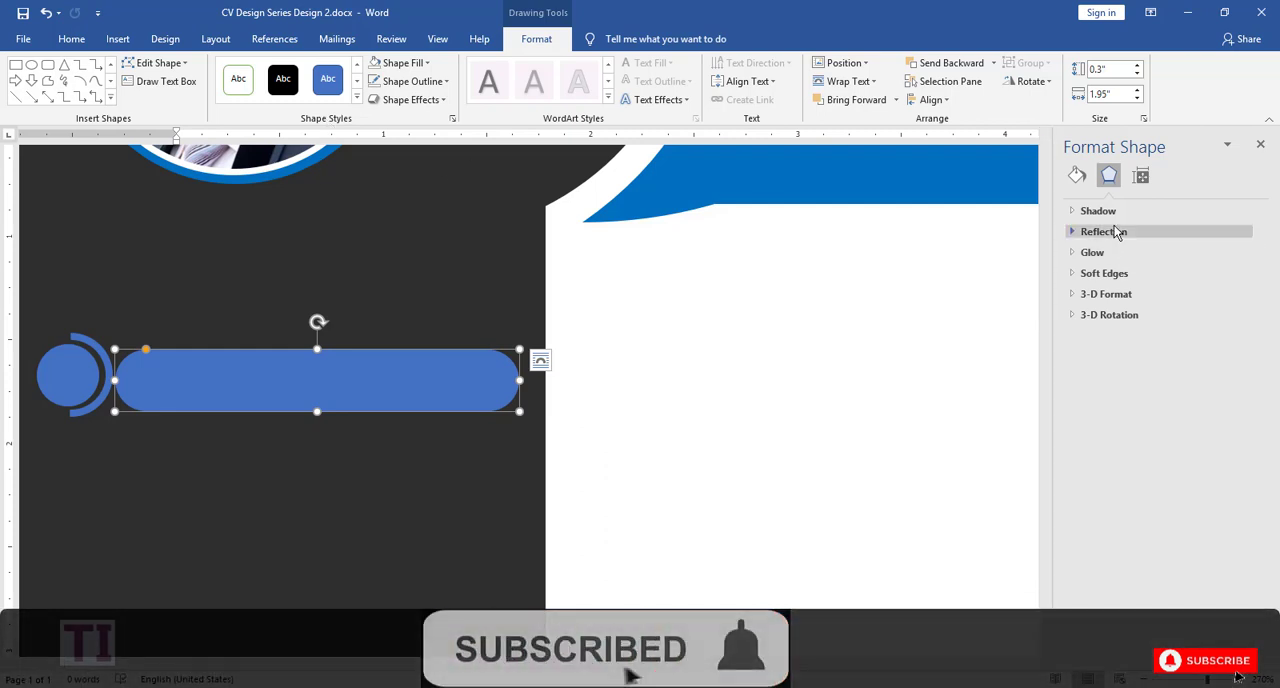
Step: Fill the pill shape with the standard blue used in the header band
click(1077, 175)
click(1231, 334)
click(1243, 467)
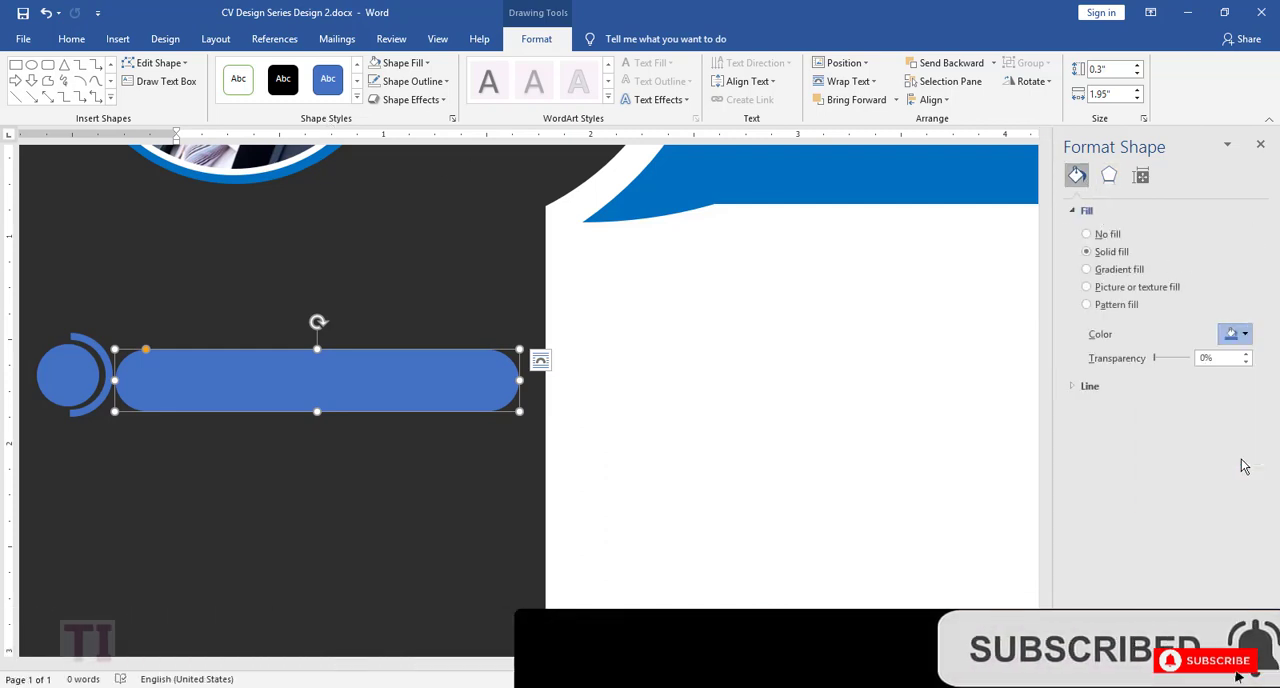
click(1246, 336)
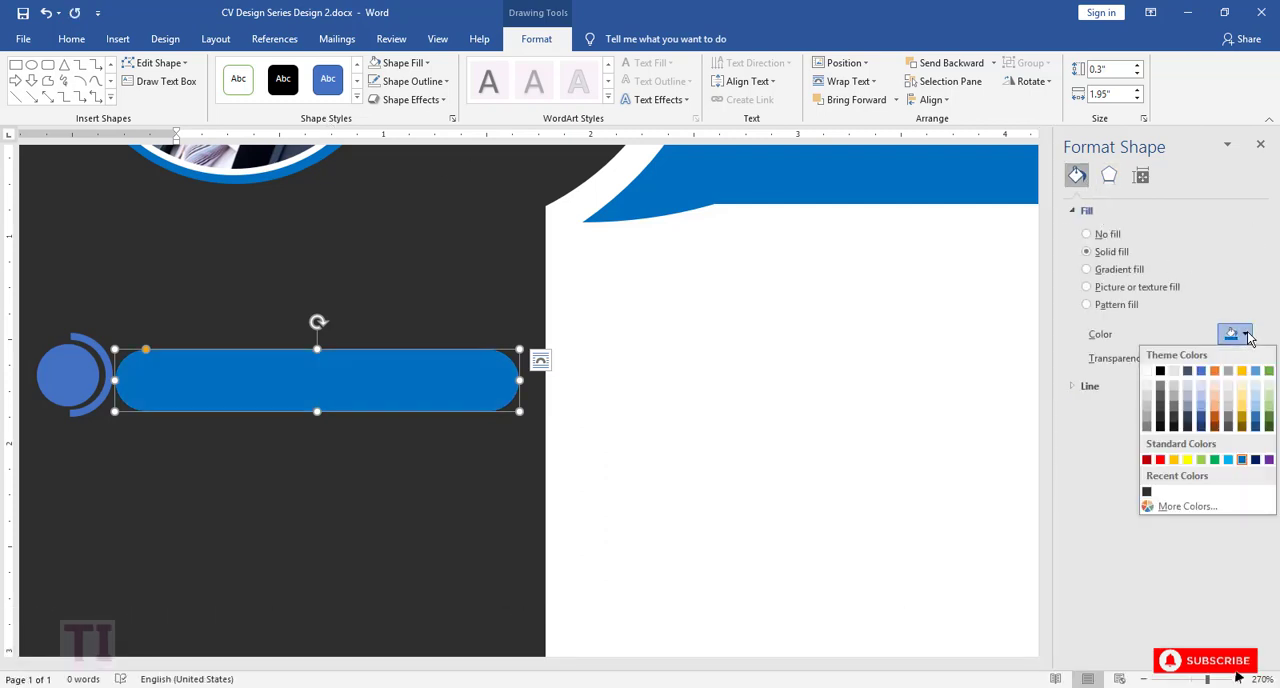
Step: Fill the small circle and the block arc together with the same standard blue as the pill
click(101, 384)
click(84, 376)
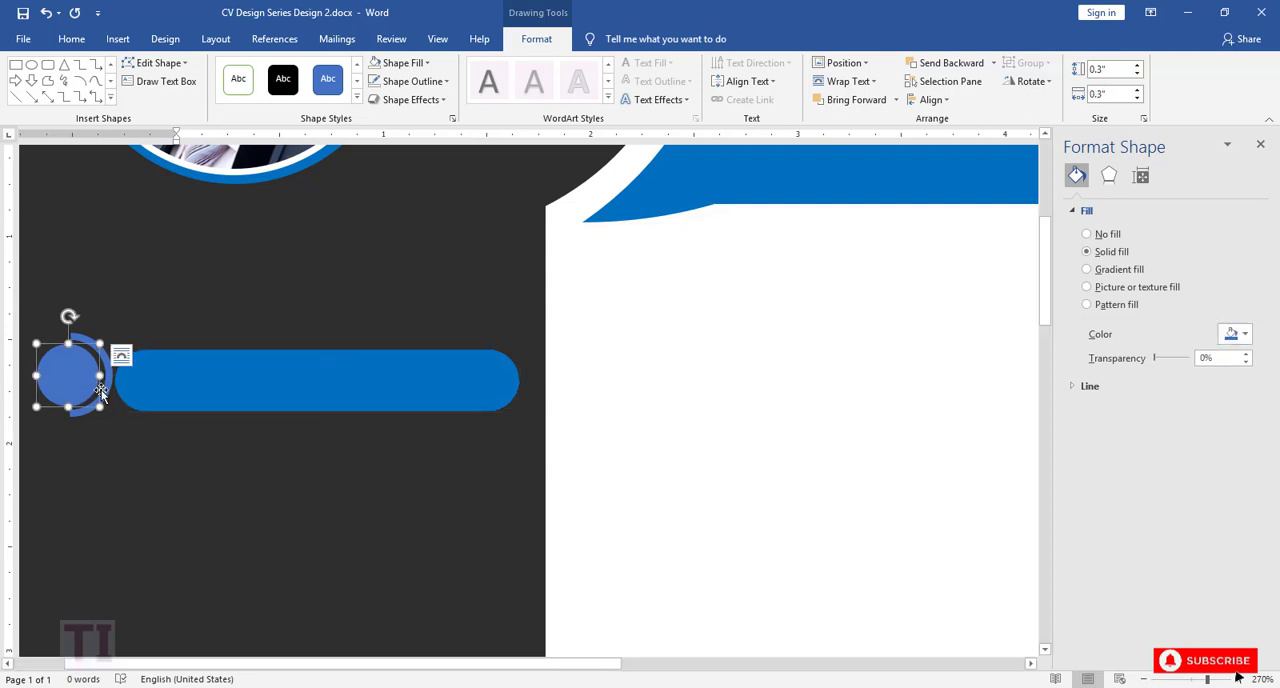
click(1246, 336)
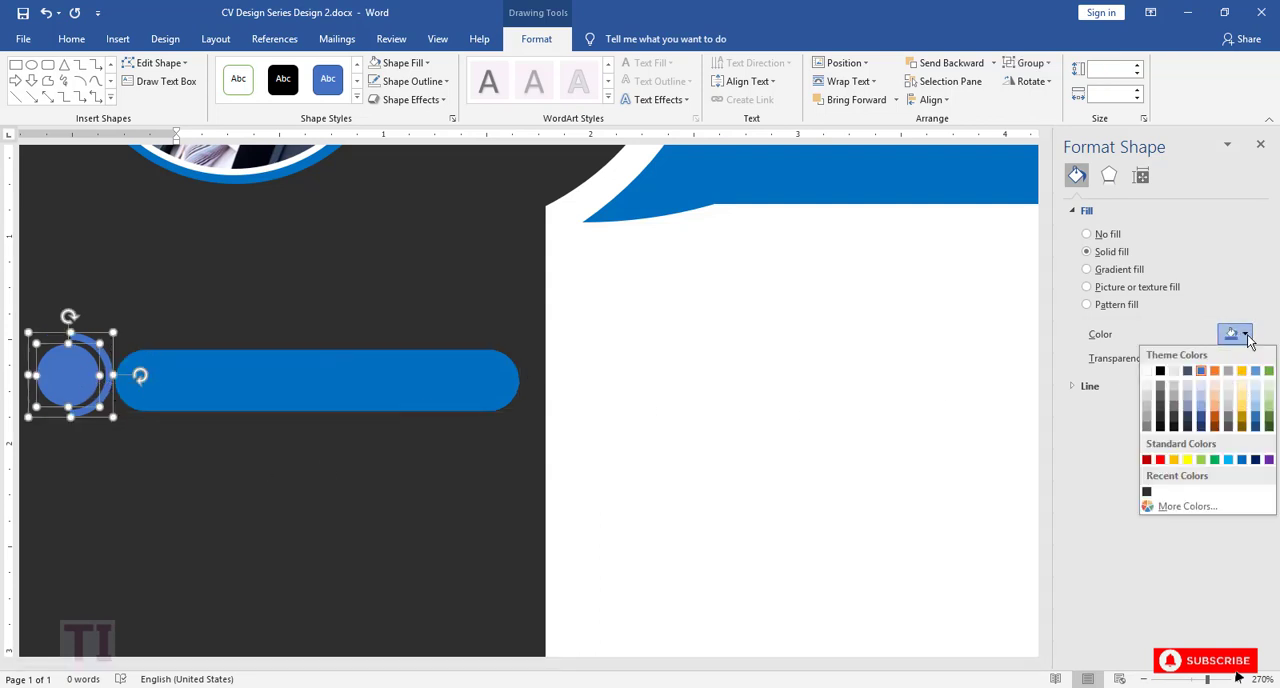
click(1241, 460)
click(360, 480)
scroll(362, 480, up, 5)
scroll(362, 480, down, 4)
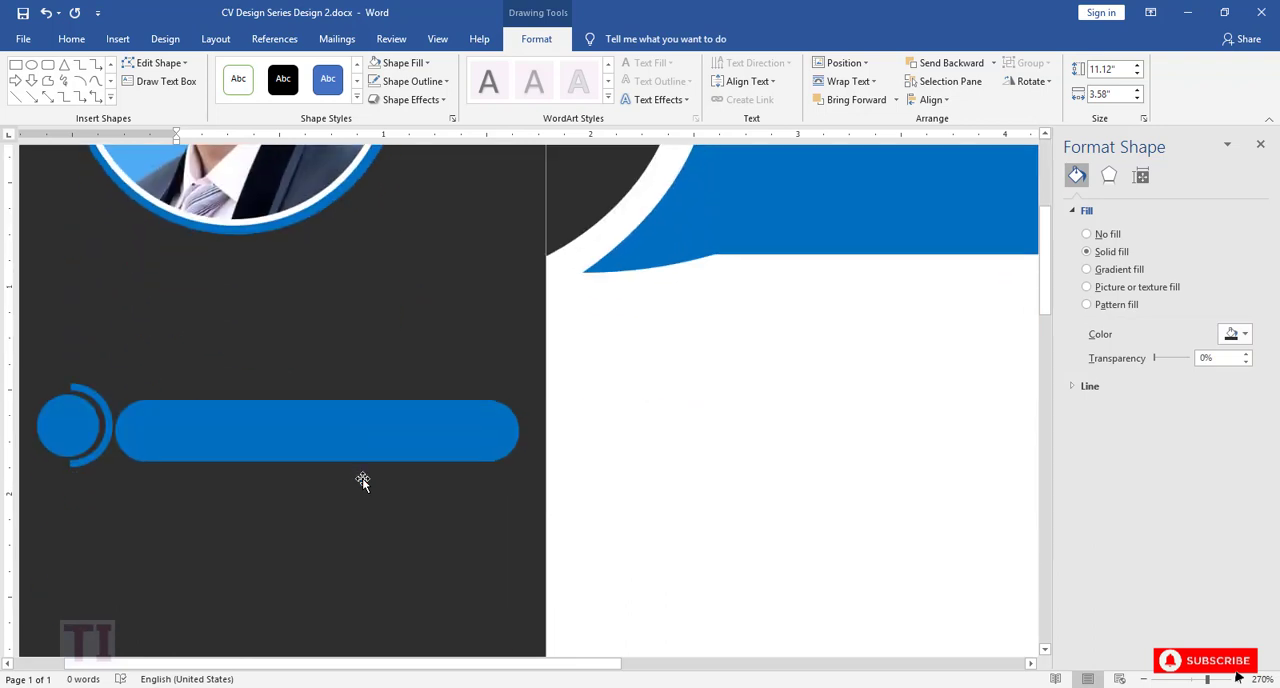
scroll(362, 480, down, 2)
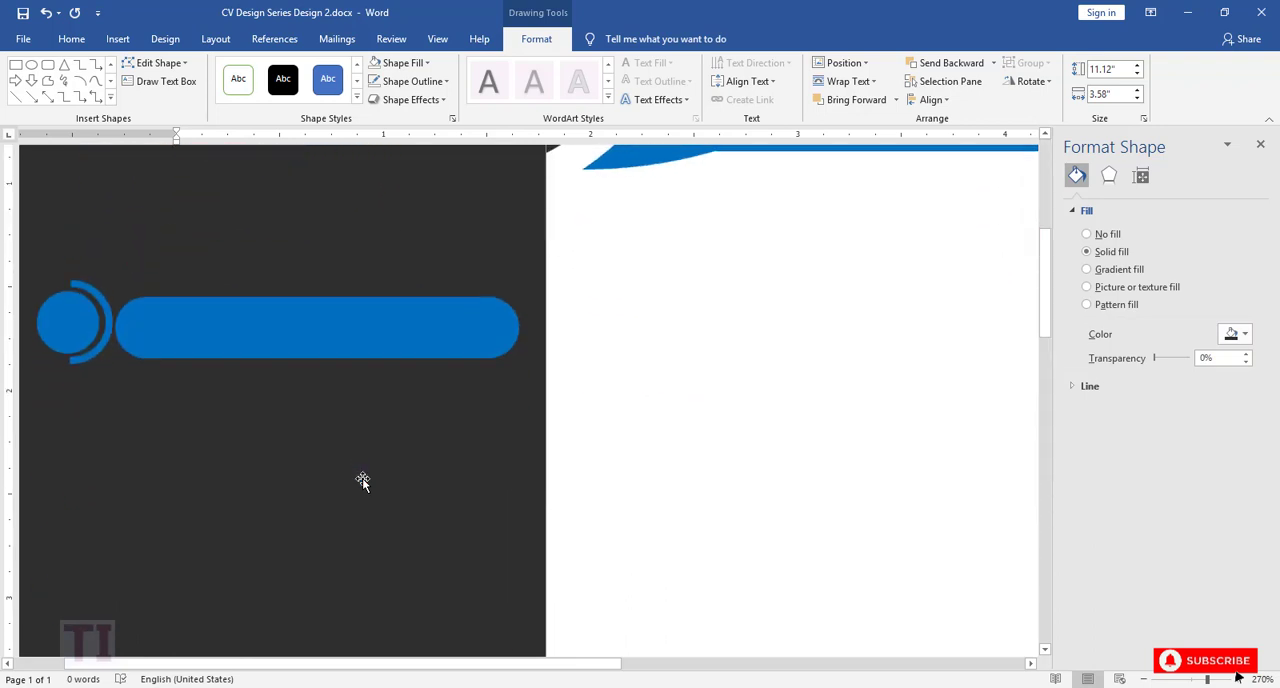
Step: Draw a text box about 0.27 inches high and 1.54 inches wide over the blue pill
click(111, 97)
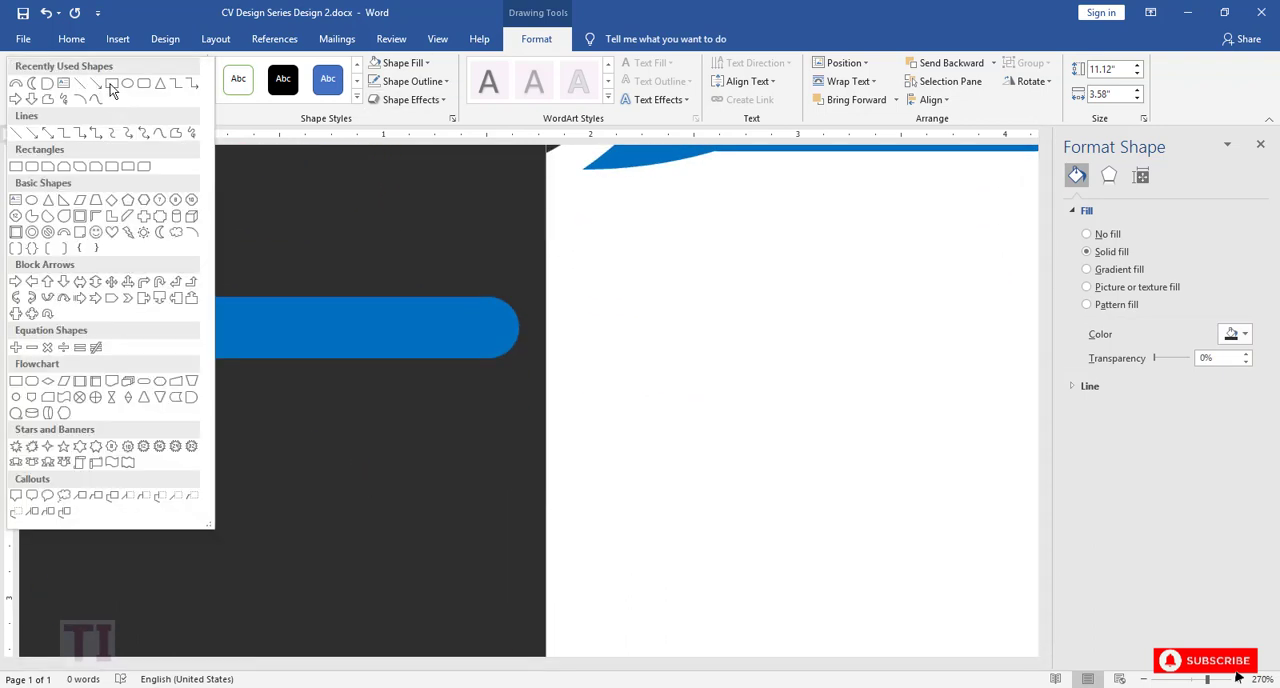
click(146, 20)
click(138, 82)
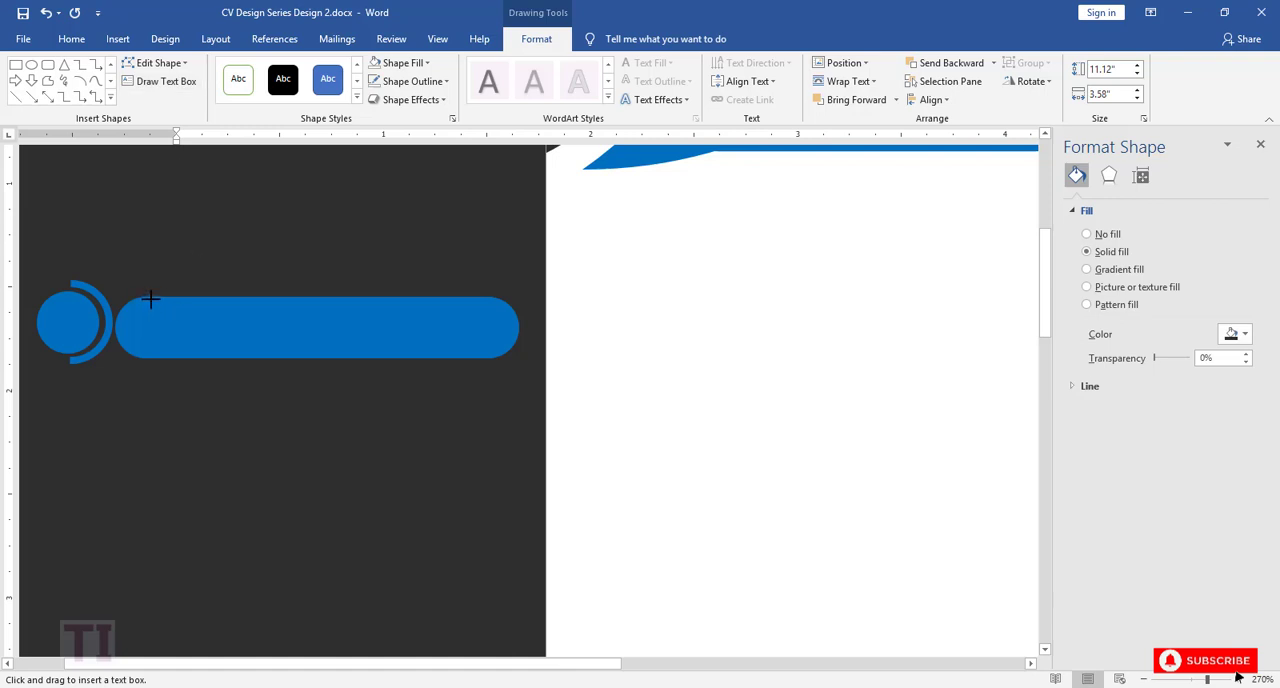
drag(150, 298, 470, 356)
Step: Remove the fill and the outline from the text box on the pill
click(428, 62)
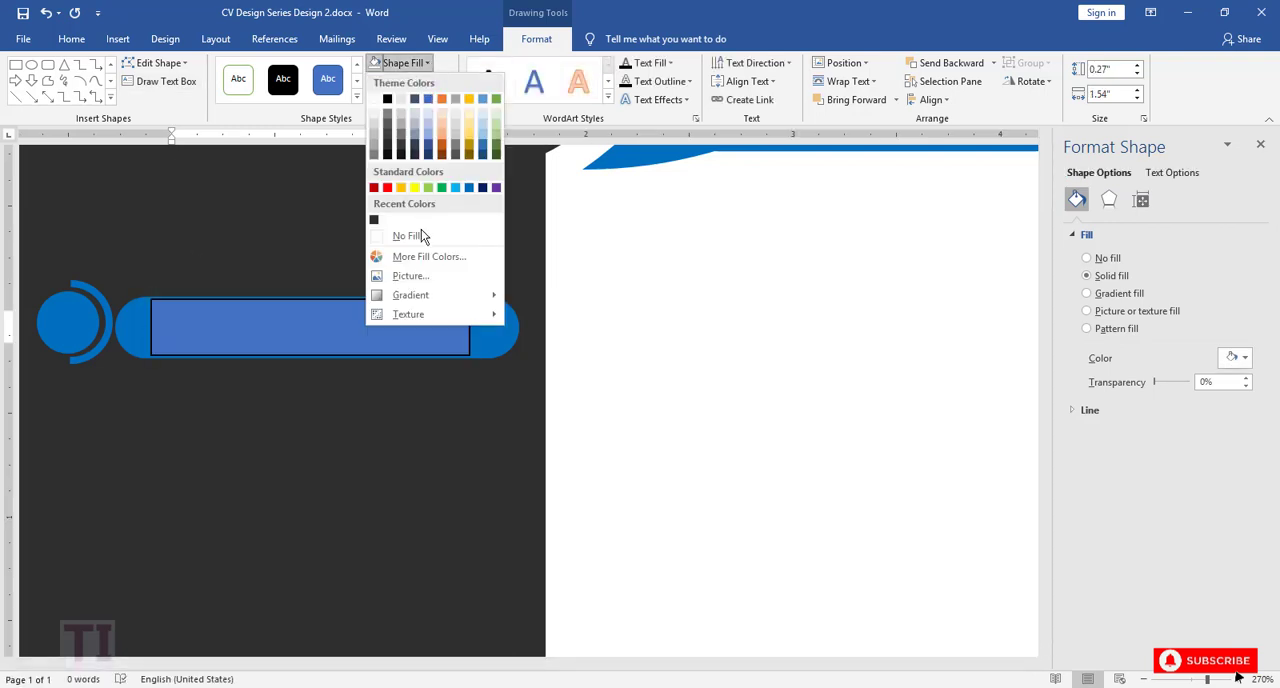
click(408, 235)
click(410, 81)
click(420, 252)
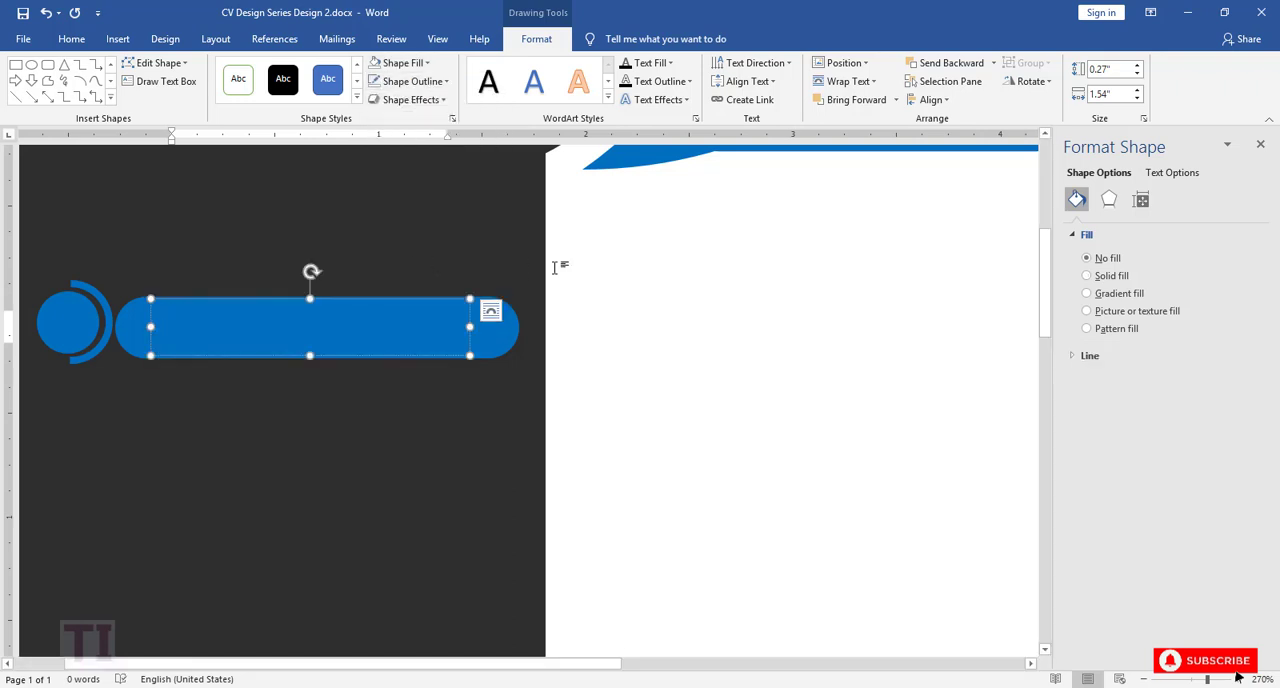
Step: Enter the heading CONTACTS in capitals in the text box on the pill
text(Con)
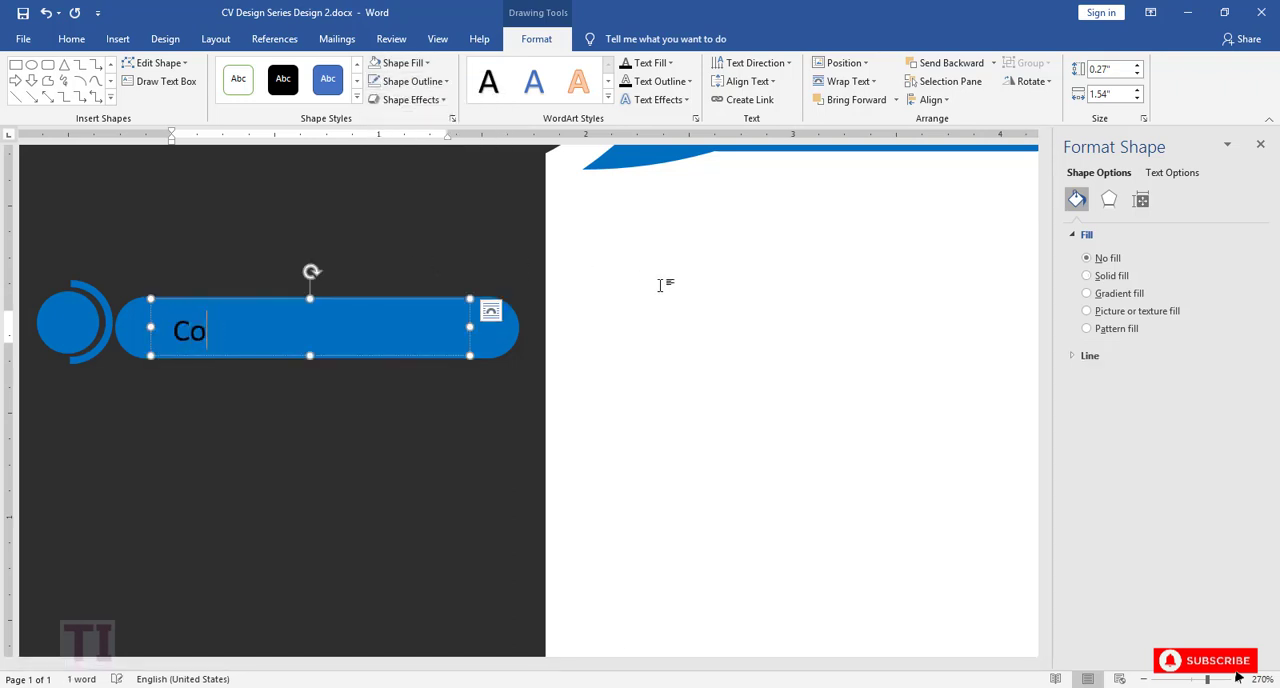
key(BackSpace)
key(BackSpace)
text(CONTACTS)
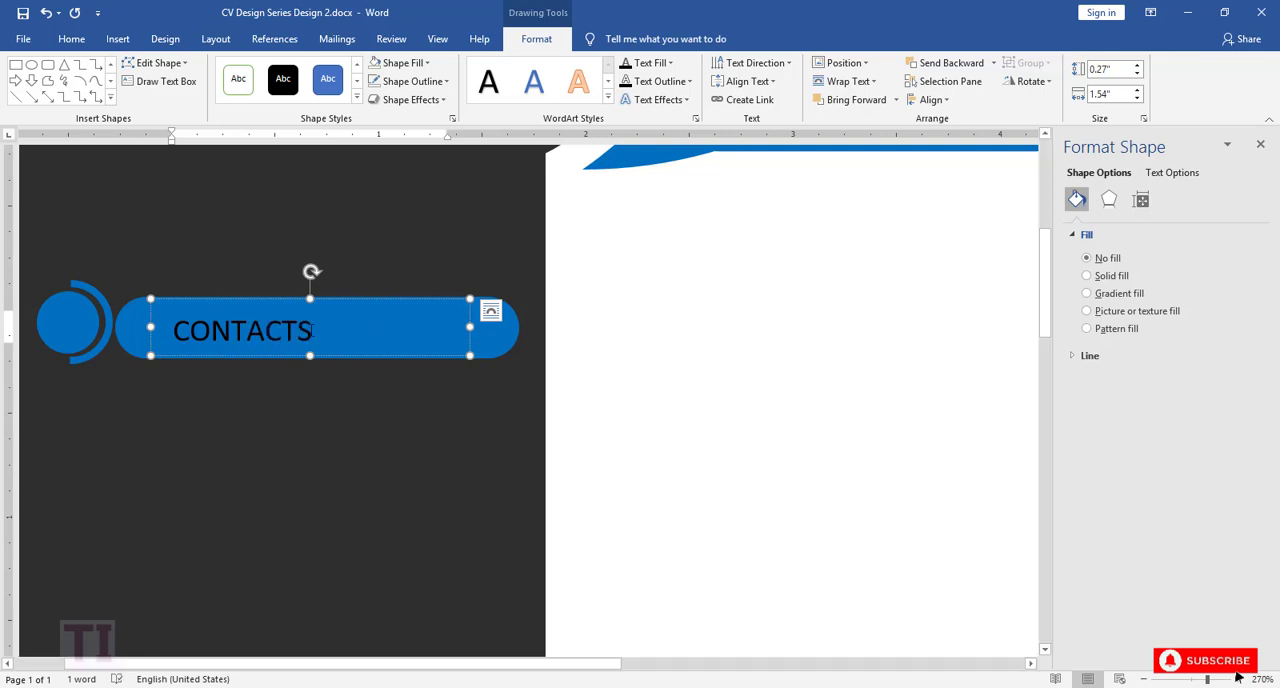
Step: Colour the CONTACTS heading white and set its font size to 16
drag(312, 330, 172, 331)
click(272, 313)
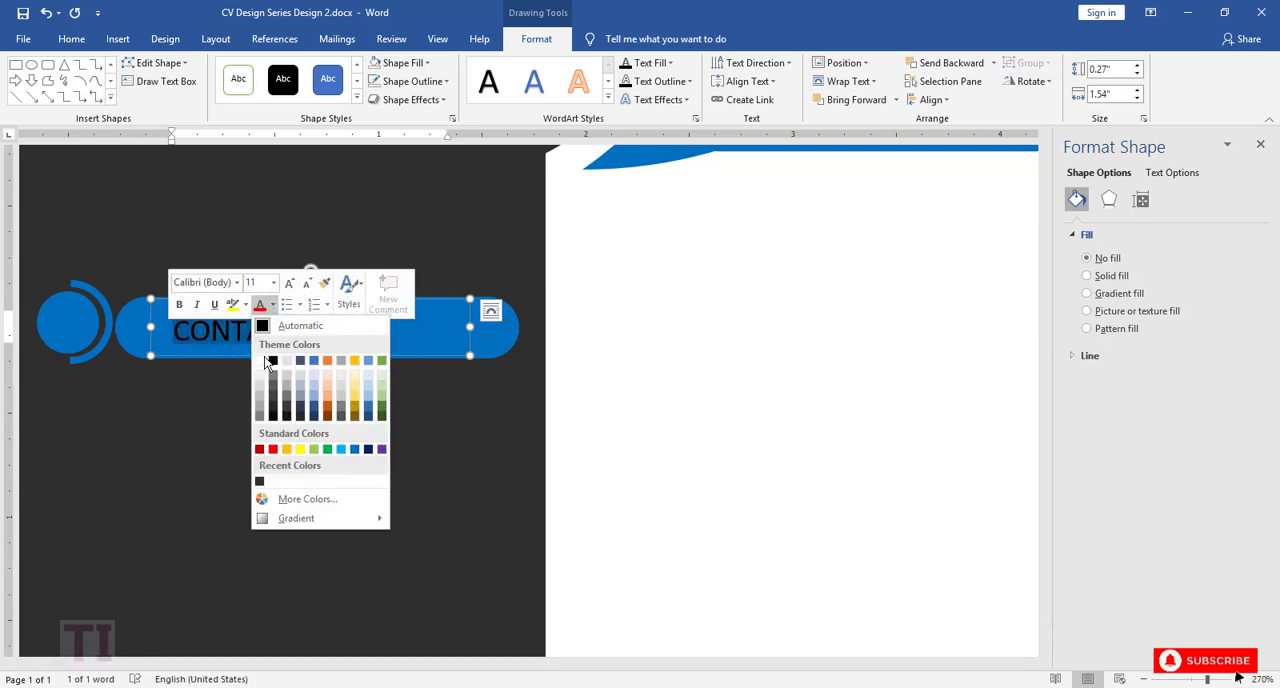
click(262, 360)
click(273, 282)
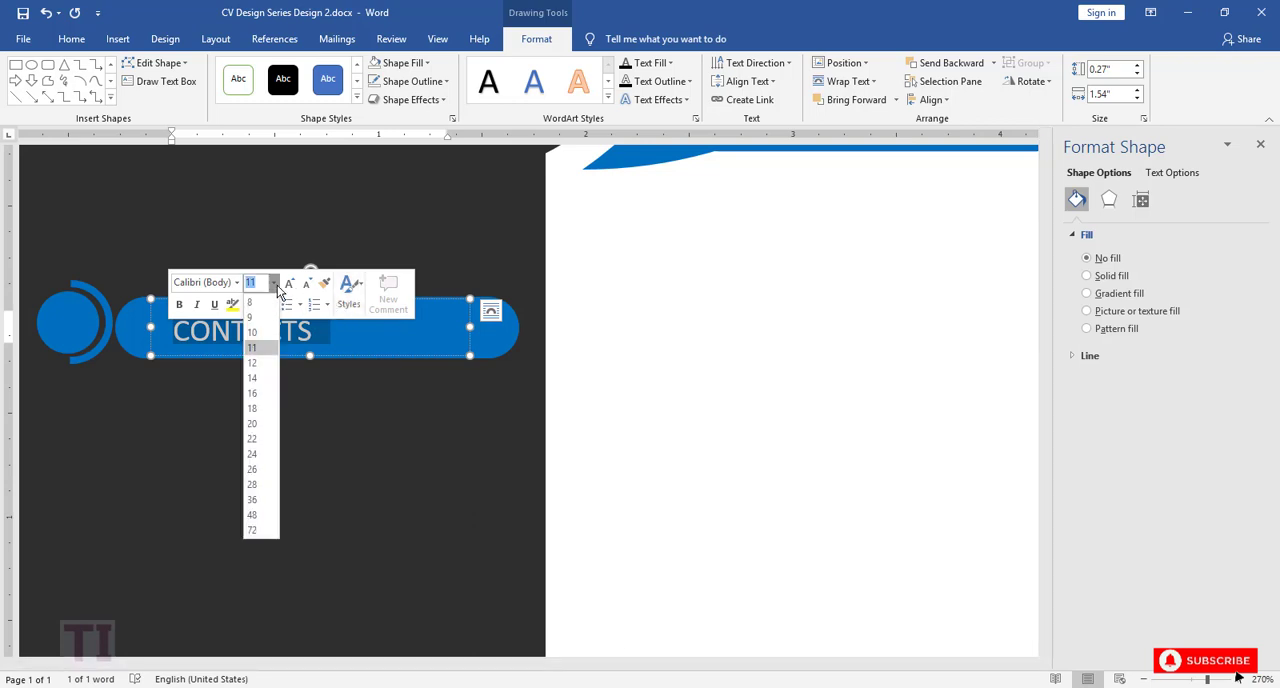
click(265, 397)
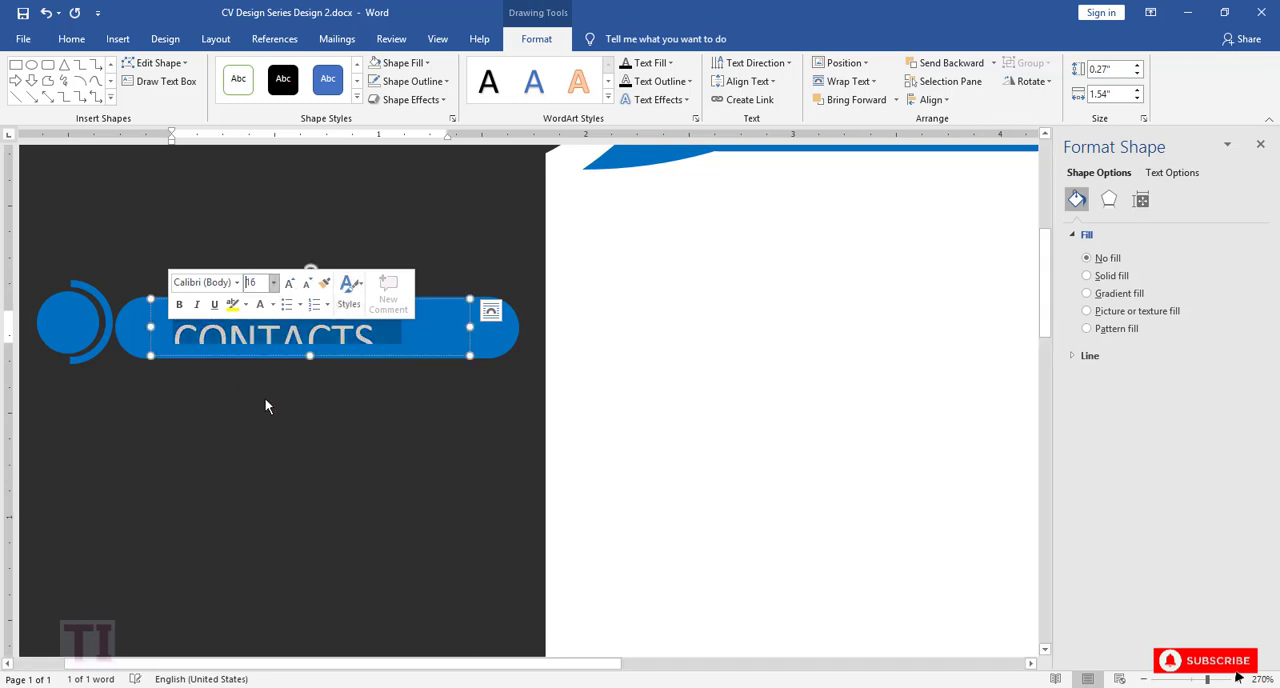
Step: Set the CONTACTS heading's font to Montserrat and enlarge and reposition its text box so the full heading fits on the pill
click(237, 284)
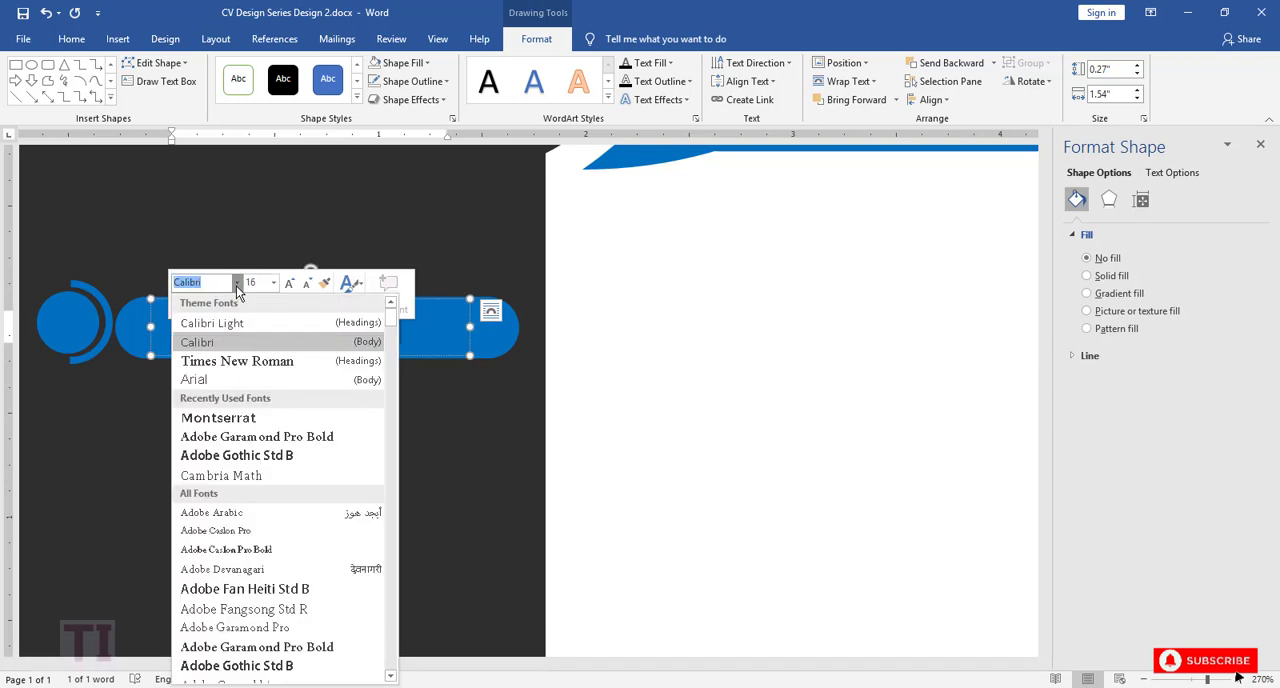
click(222, 417)
click(354, 313)
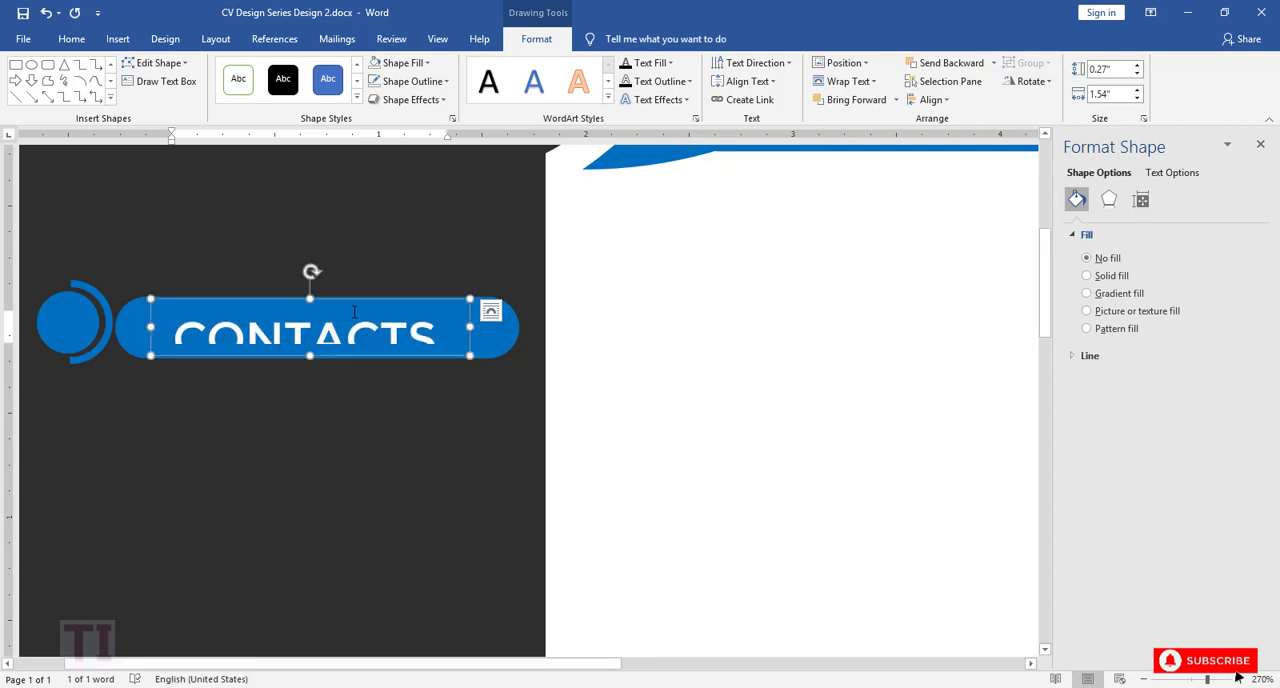
mouse_move(310, 297)
mouse_down()
mouse_move(310, 285)
mouse_move(322, 293)
mouse_up()
click(530, 377)
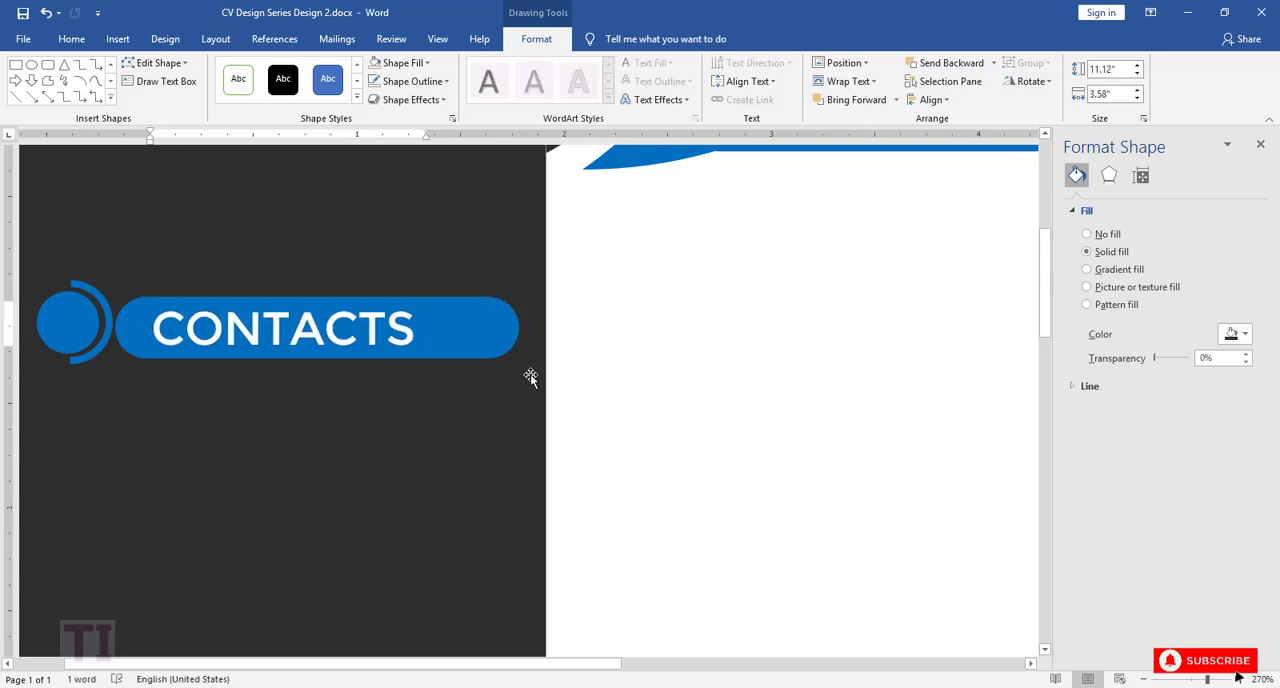
Step: Duplicate the blue arc and place the copy on the circle's opposite side to complete a split ring beside the CONTACTS pill
click(1144, 679)
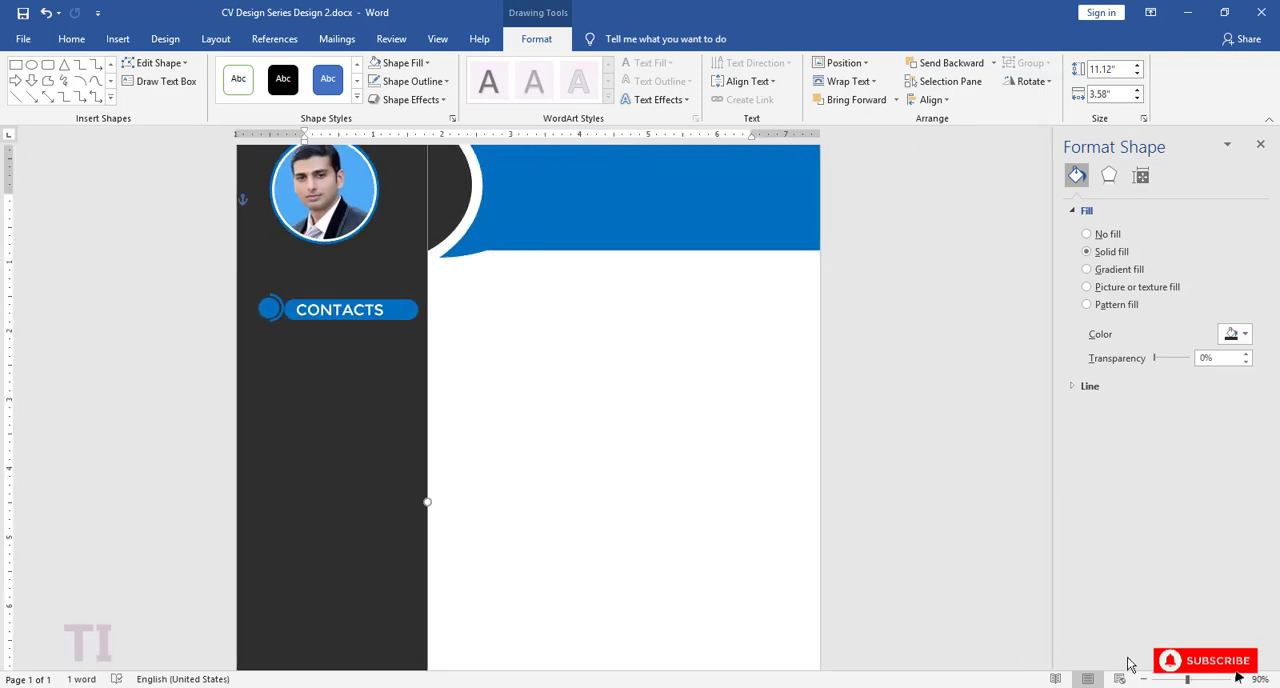
click(1235, 679)
click(1235, 679)
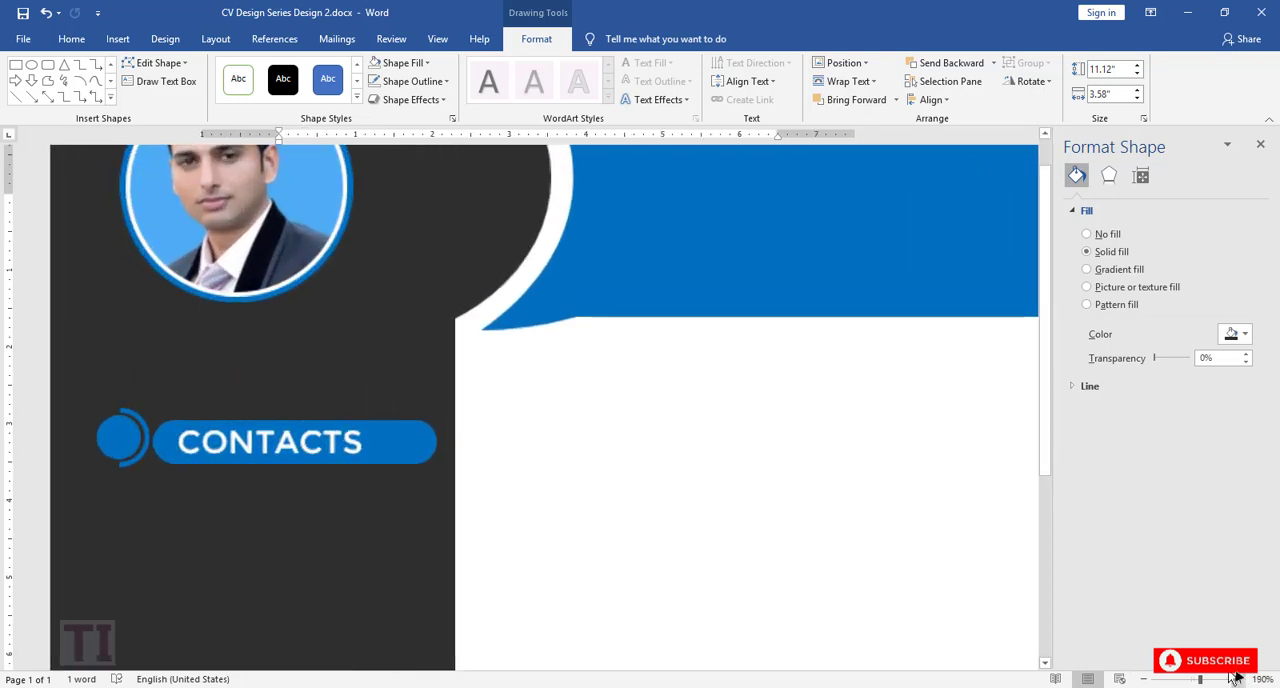
click(125, 445)
key(ctrl+v)
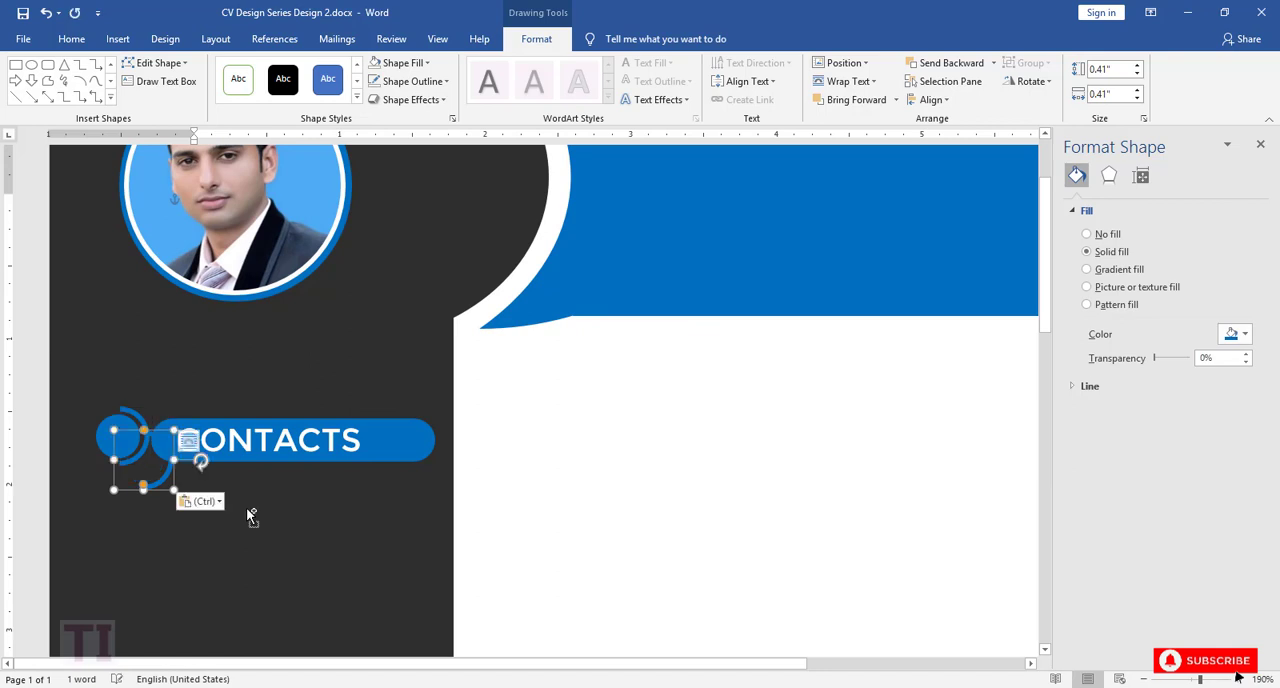
drag(128, 410, 93, 451)
click(137, 520)
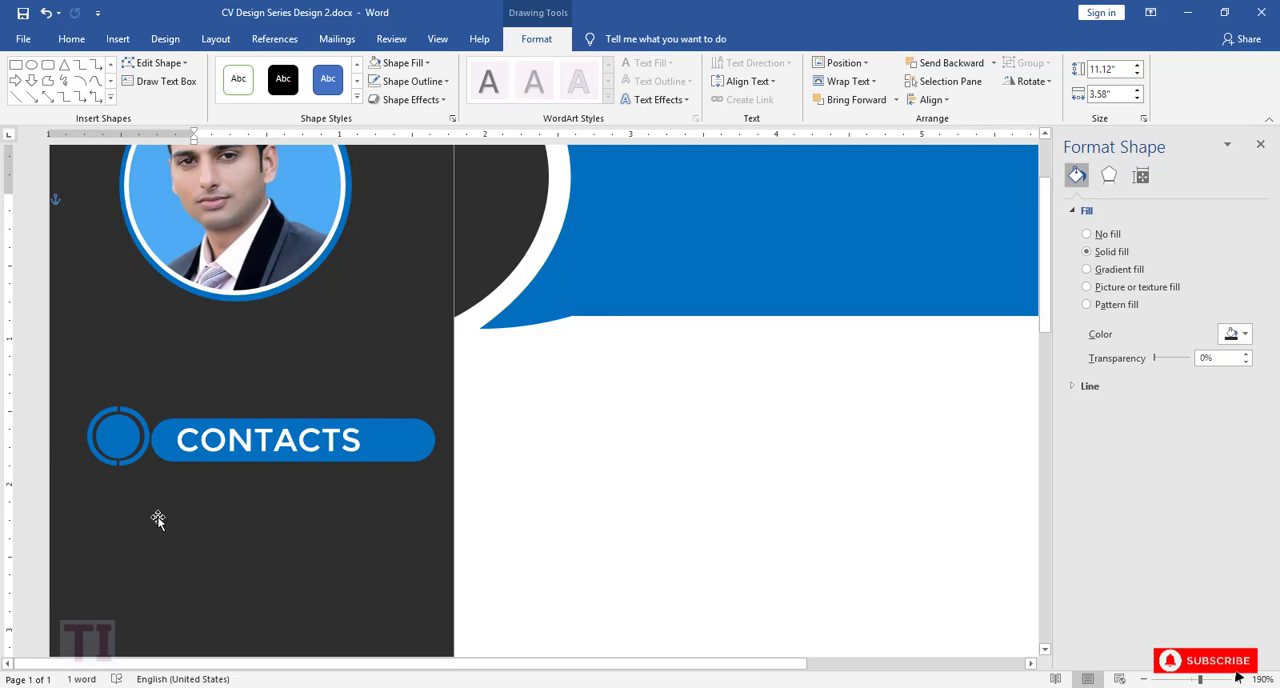
click(111, 465)
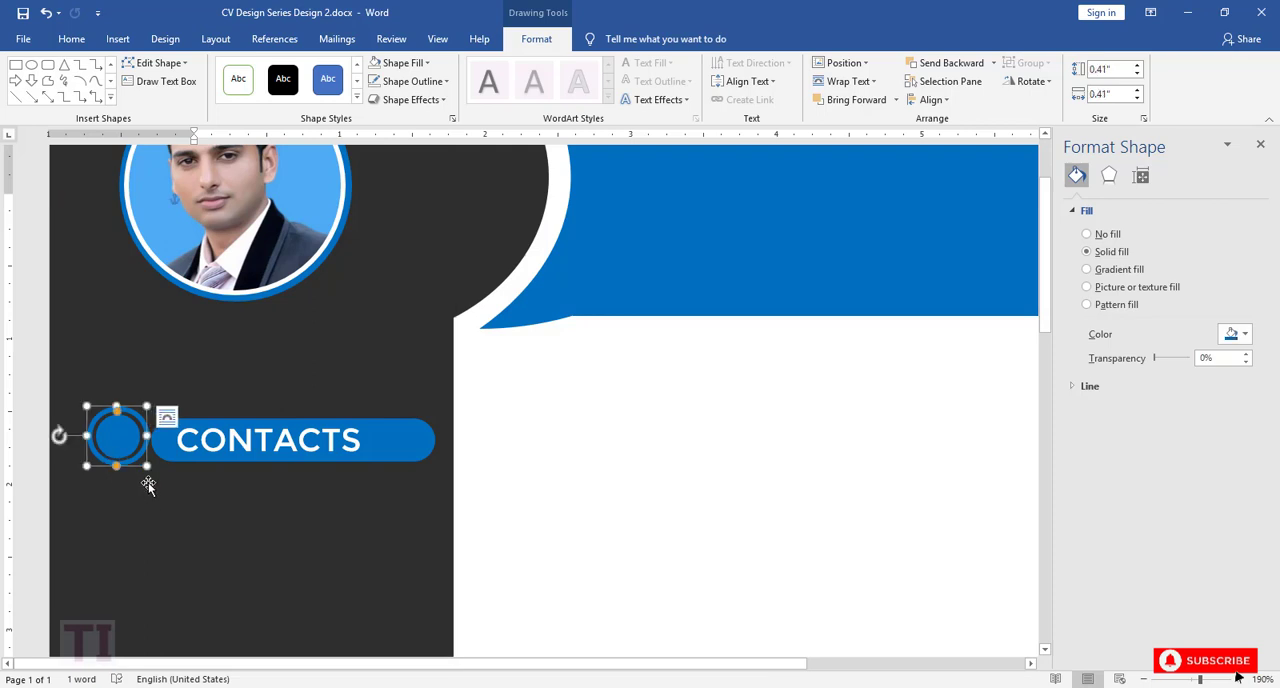
click(156, 494)
click(131, 464)
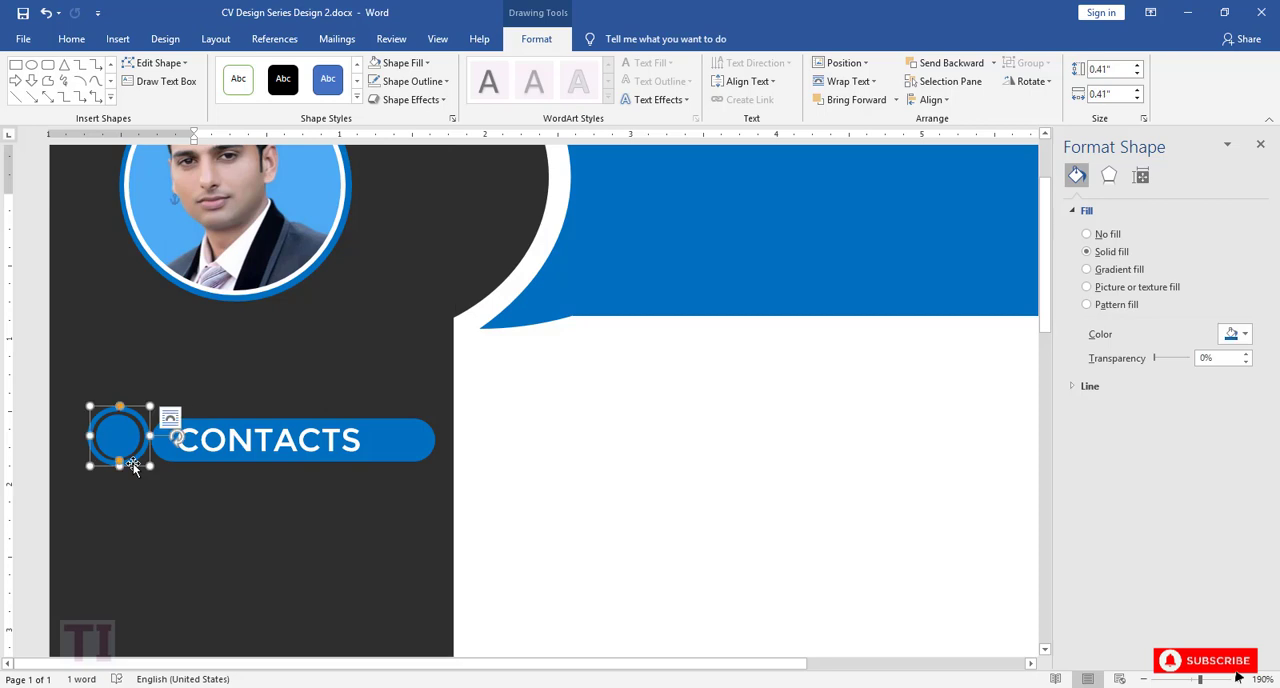
click(172, 505)
Step: Delete both blue arcs around the small circle beside the CONTACTS pill
scroll(463, 590, up, 10)
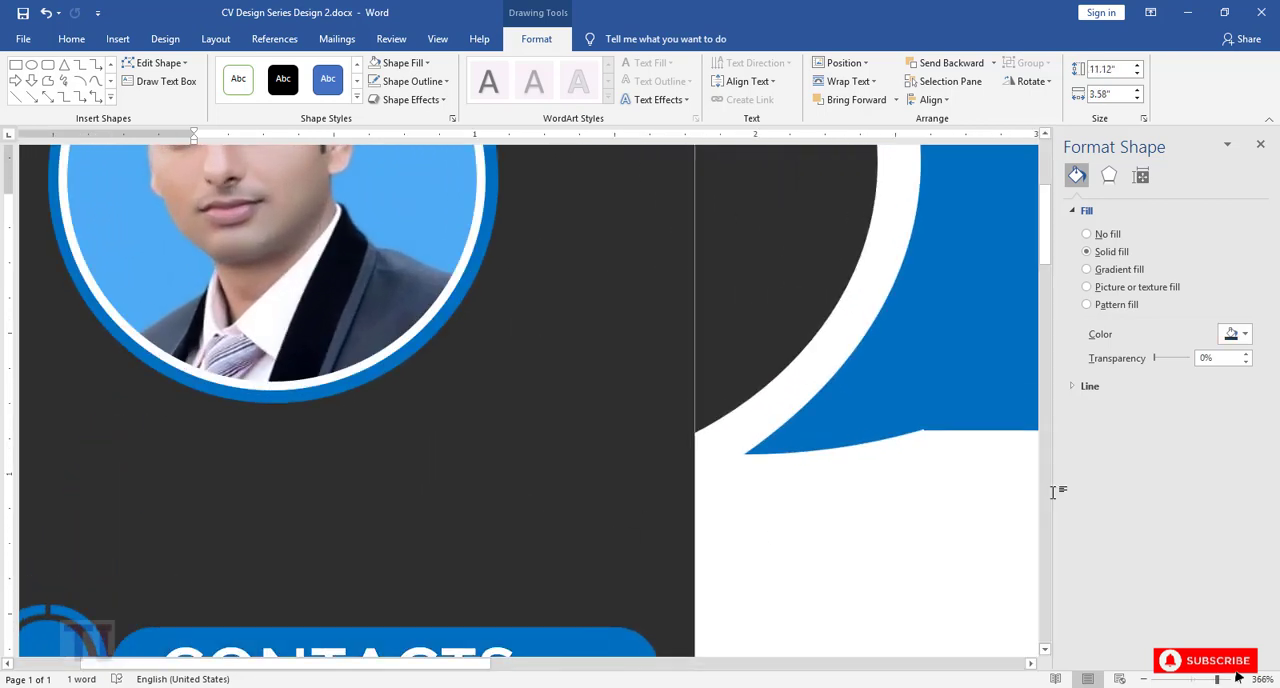
click(1044, 649)
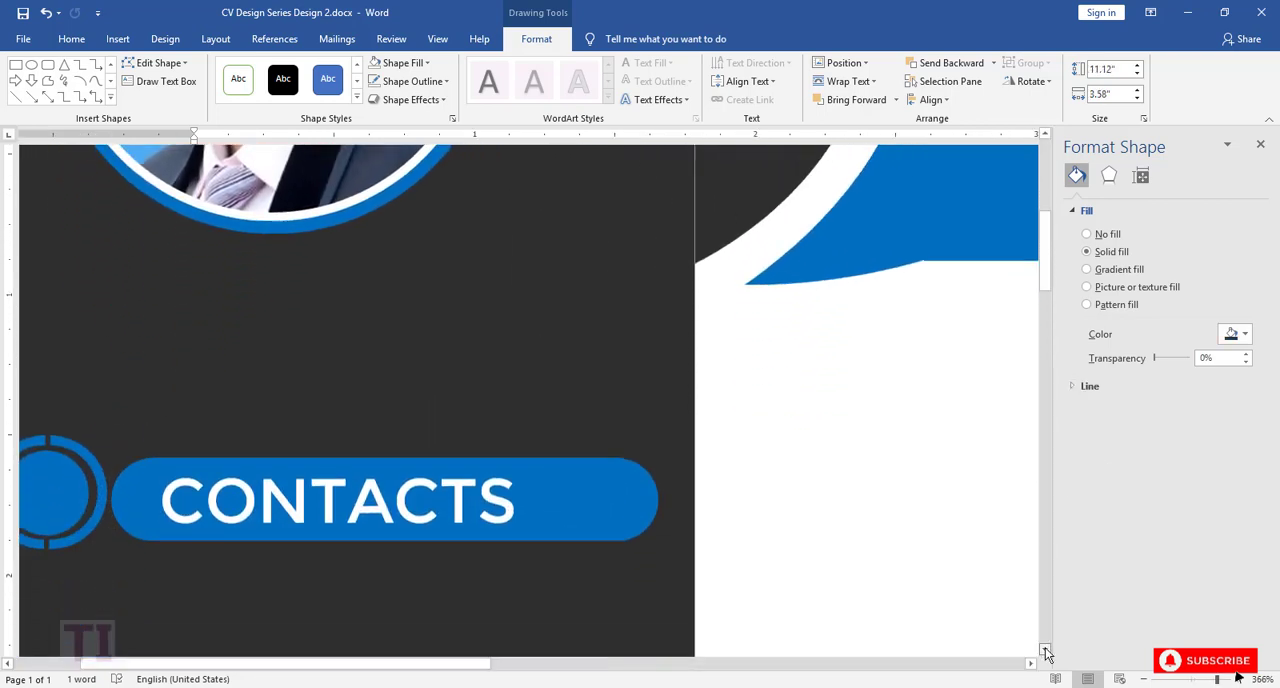
scroll(182, 653, left, 3)
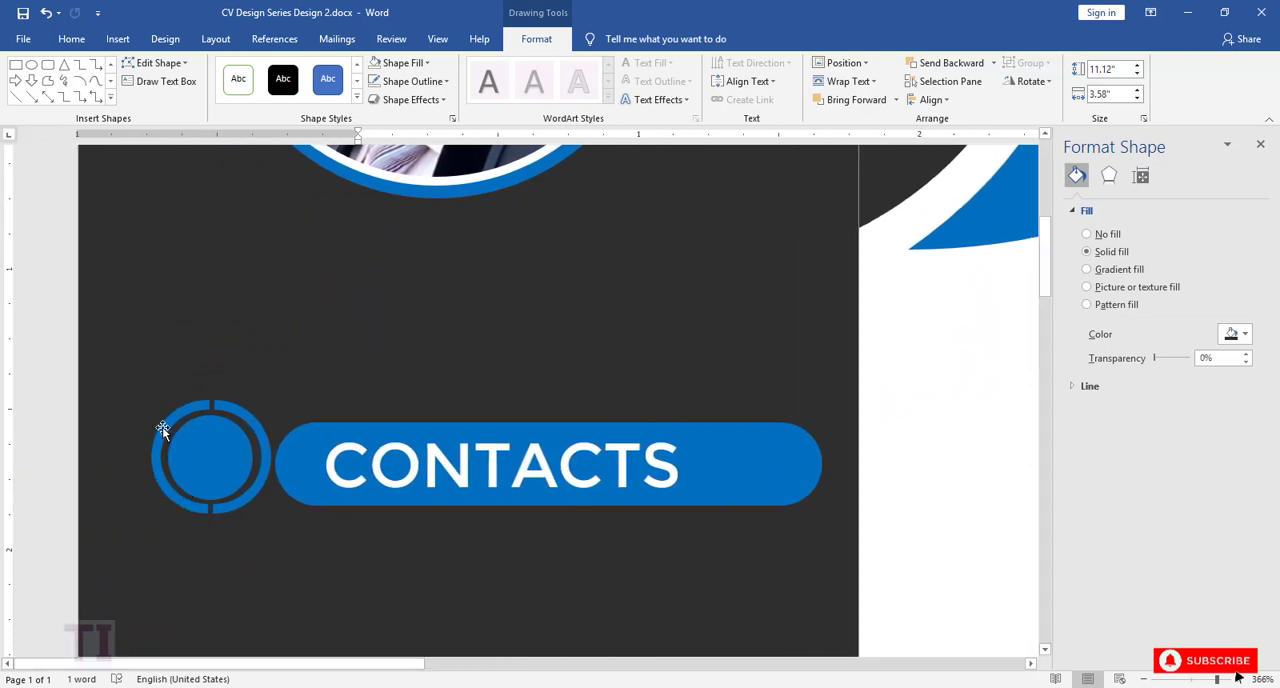
click(162, 429)
key(Delete)
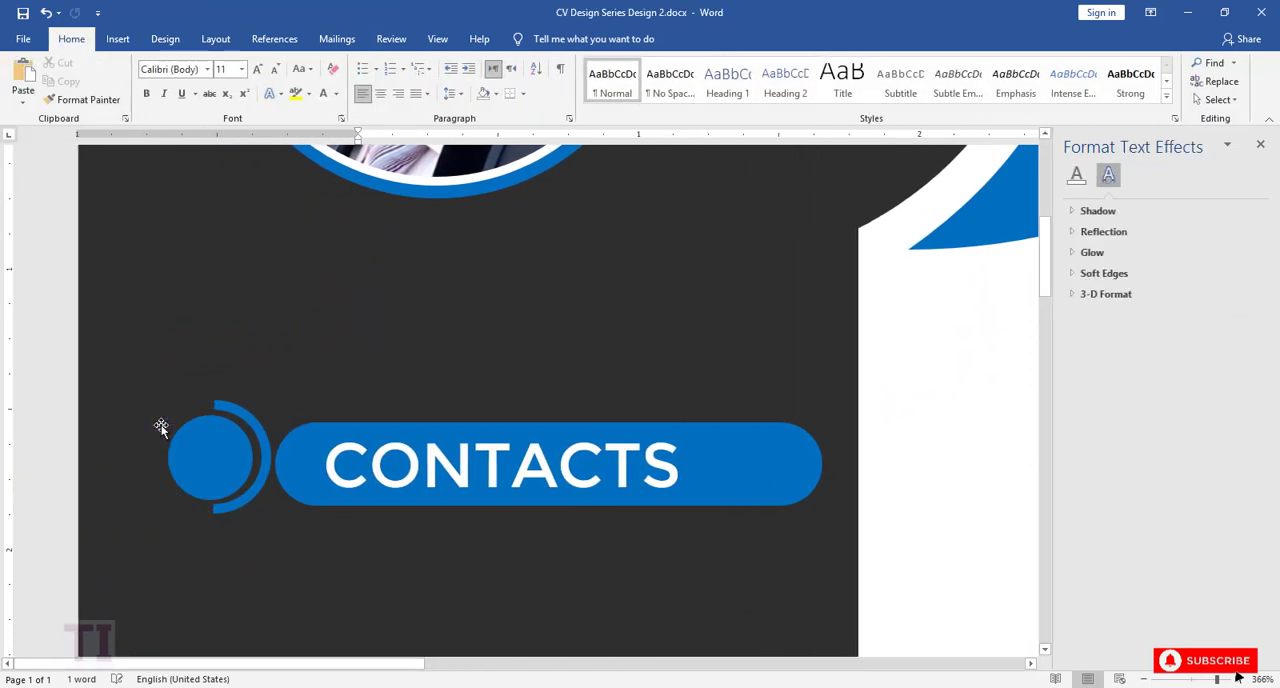
click(257, 426)
key(Delete)
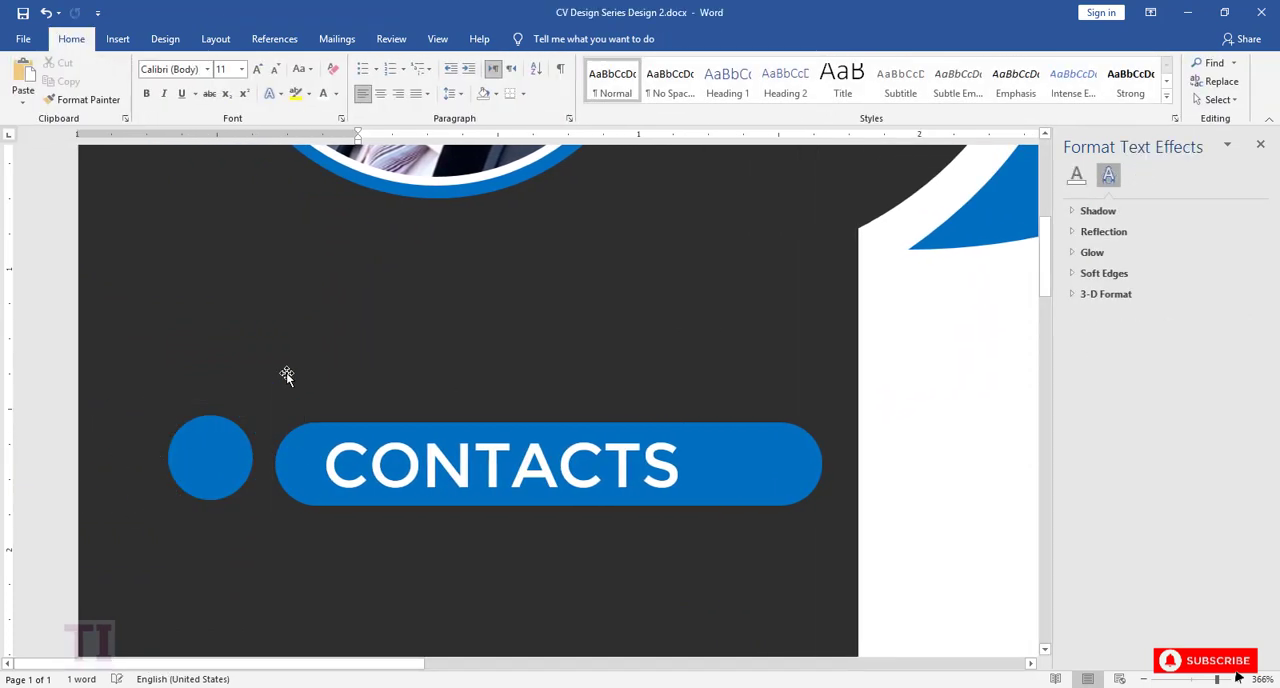
Step: Draw a circle of about 0.35" over the small blue circle so that it extends slightly past its edge
click(118, 38)
click(221, 95)
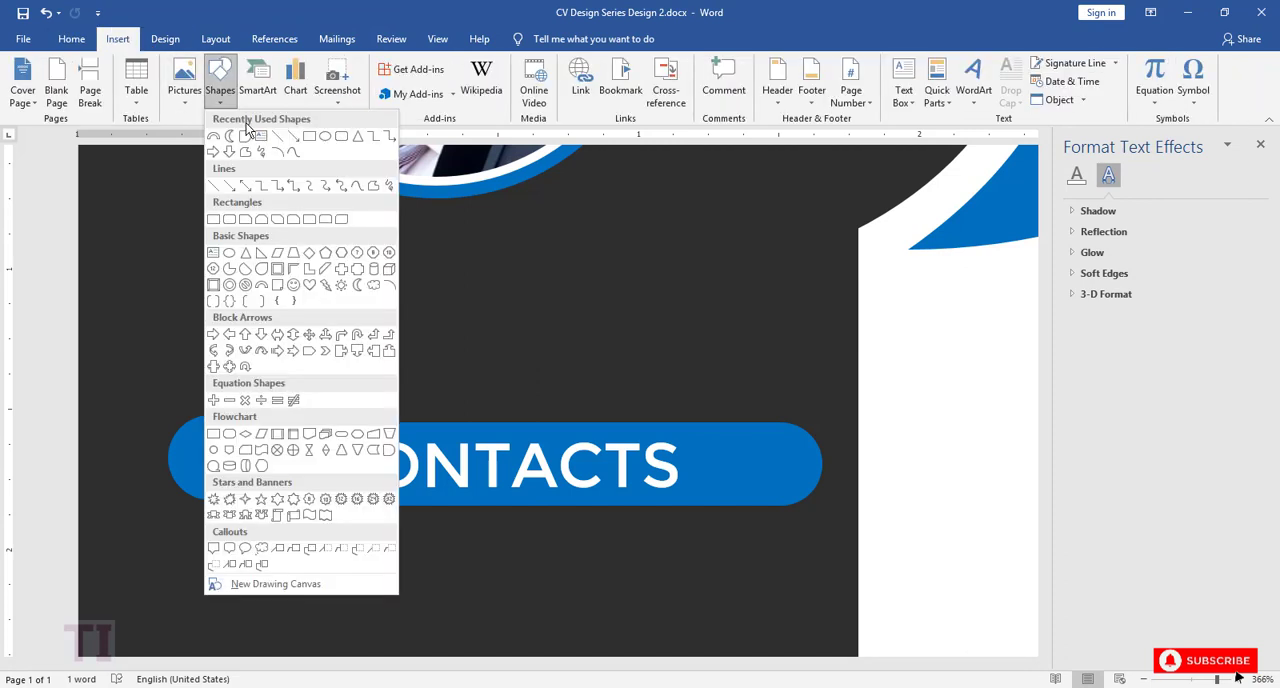
click(325, 140)
drag(167, 413, 234, 508)
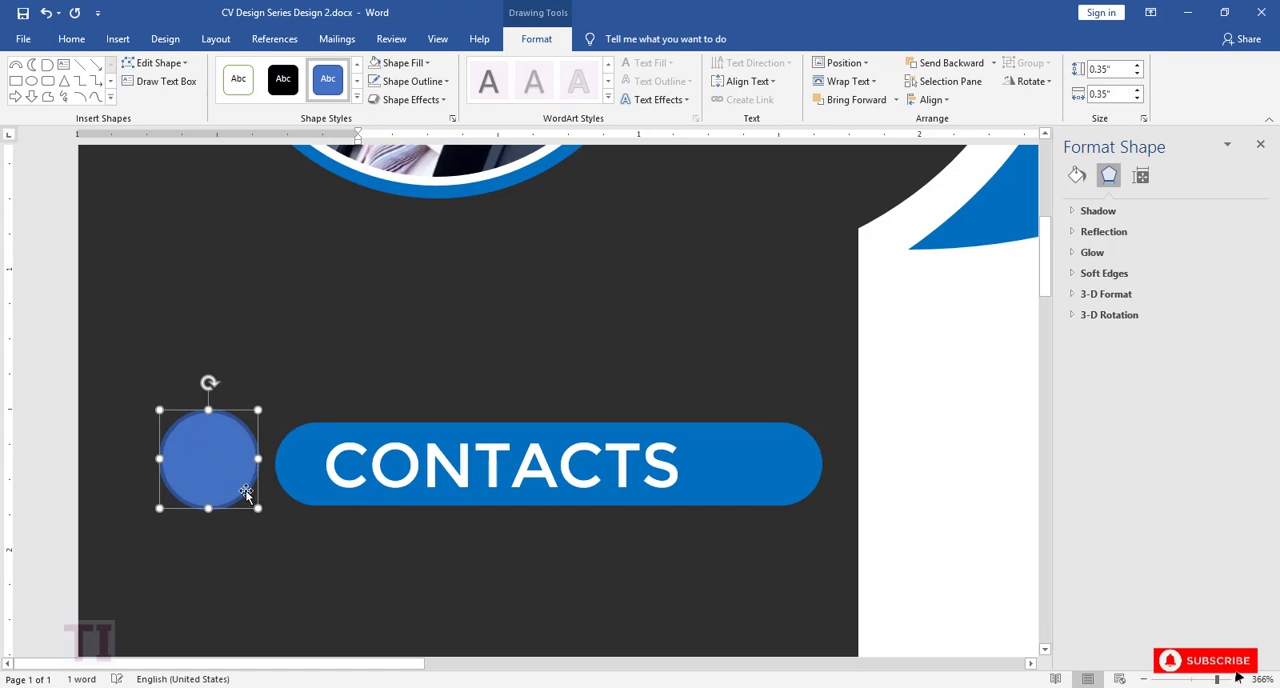
Step: Remove the new circle's fill and colour its outline white to form a ring around the blue circle
click(418, 63)
click(380, 203)
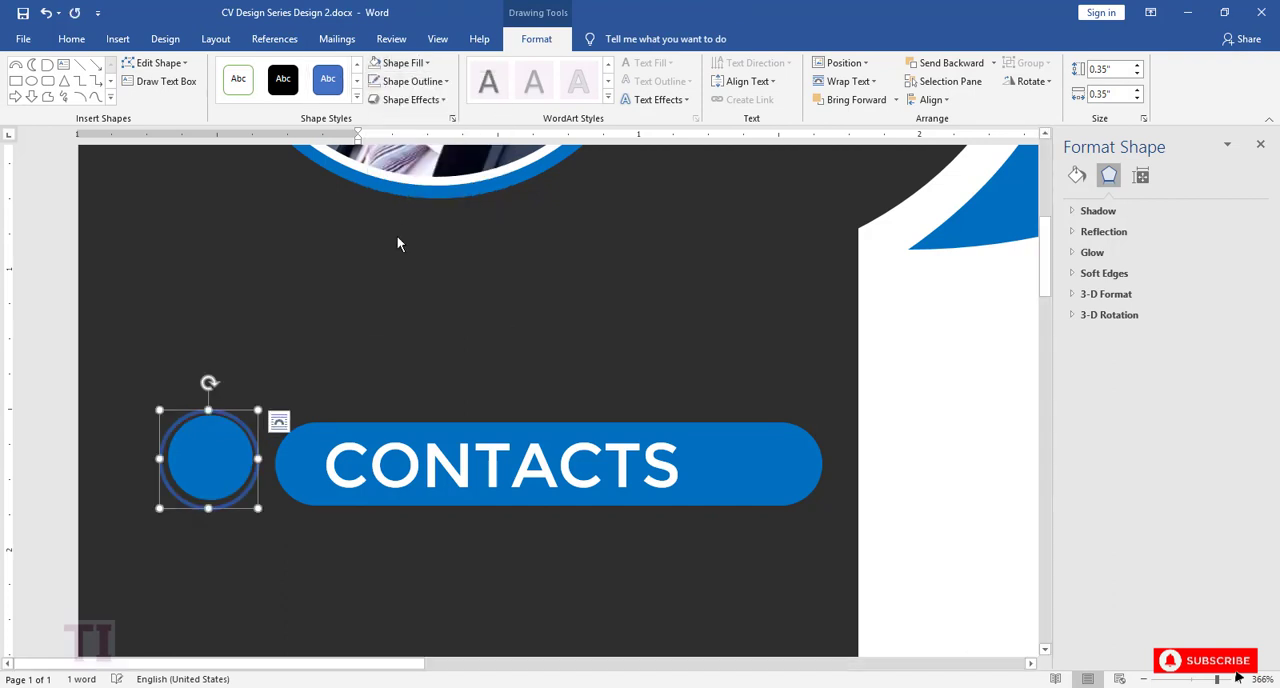
click(420, 81)
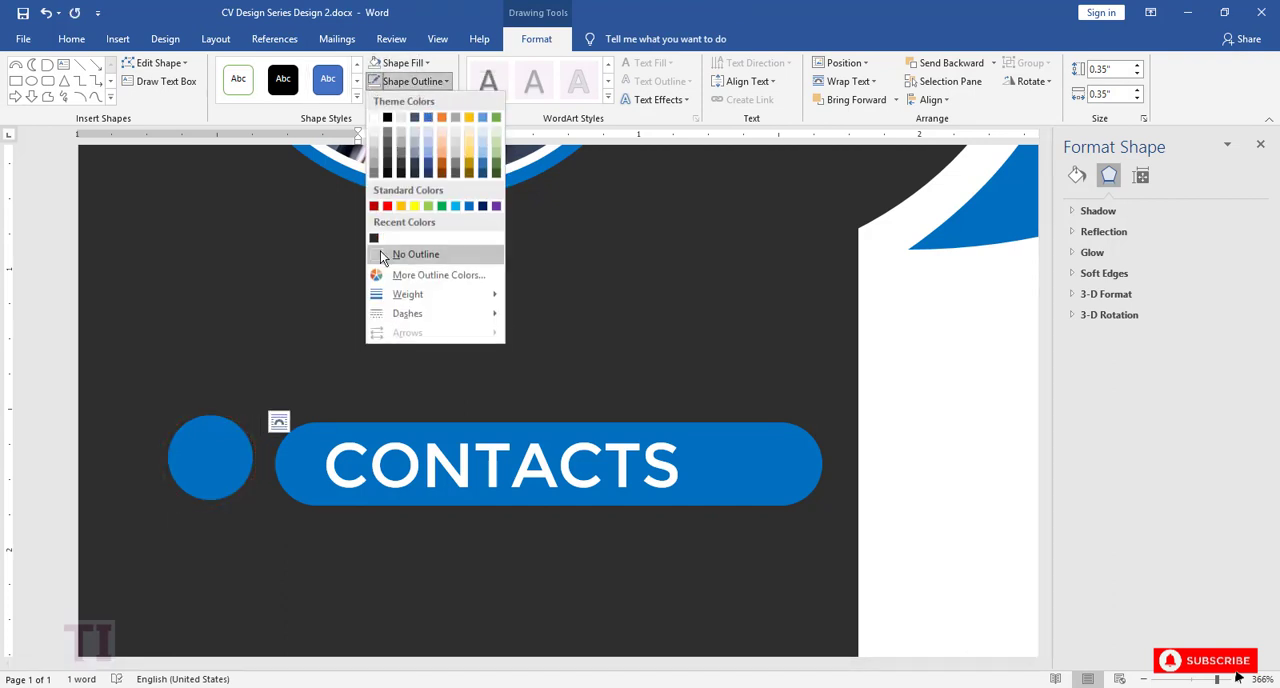
click(372, 128)
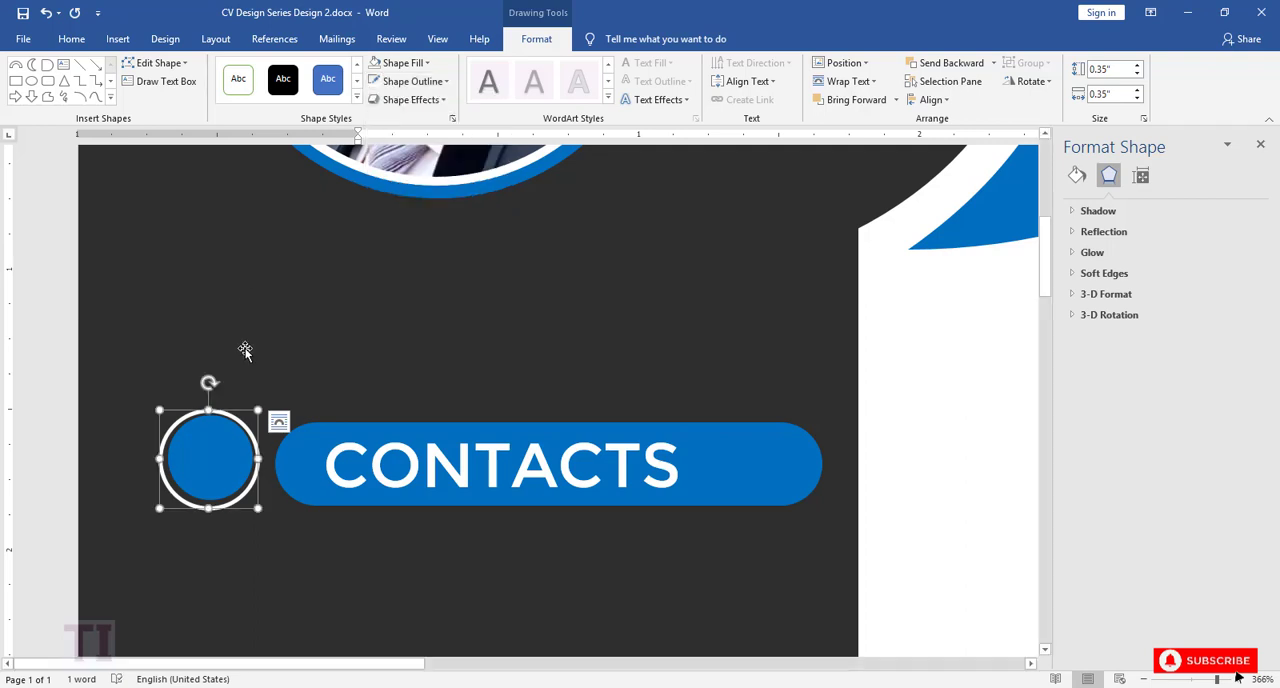
Step: Align the white ring and the blue circle with each other by middle and by center
shift+click(206, 452)
click(929, 100)
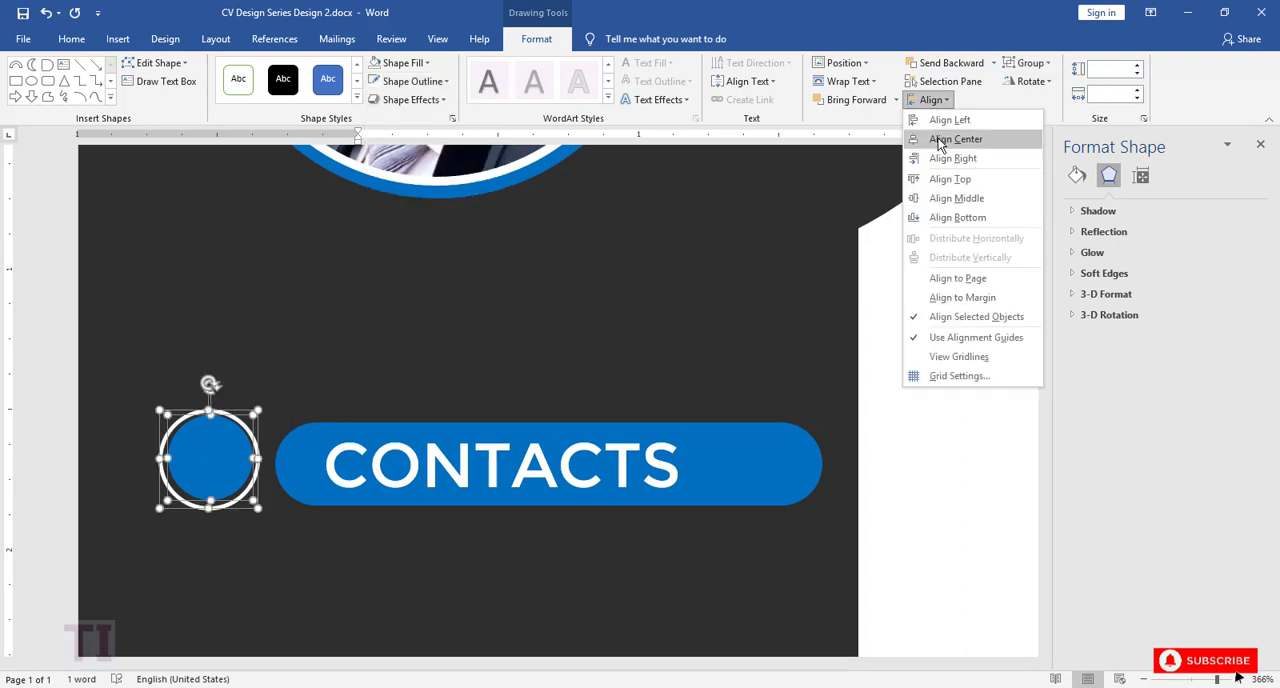
click(953, 200)
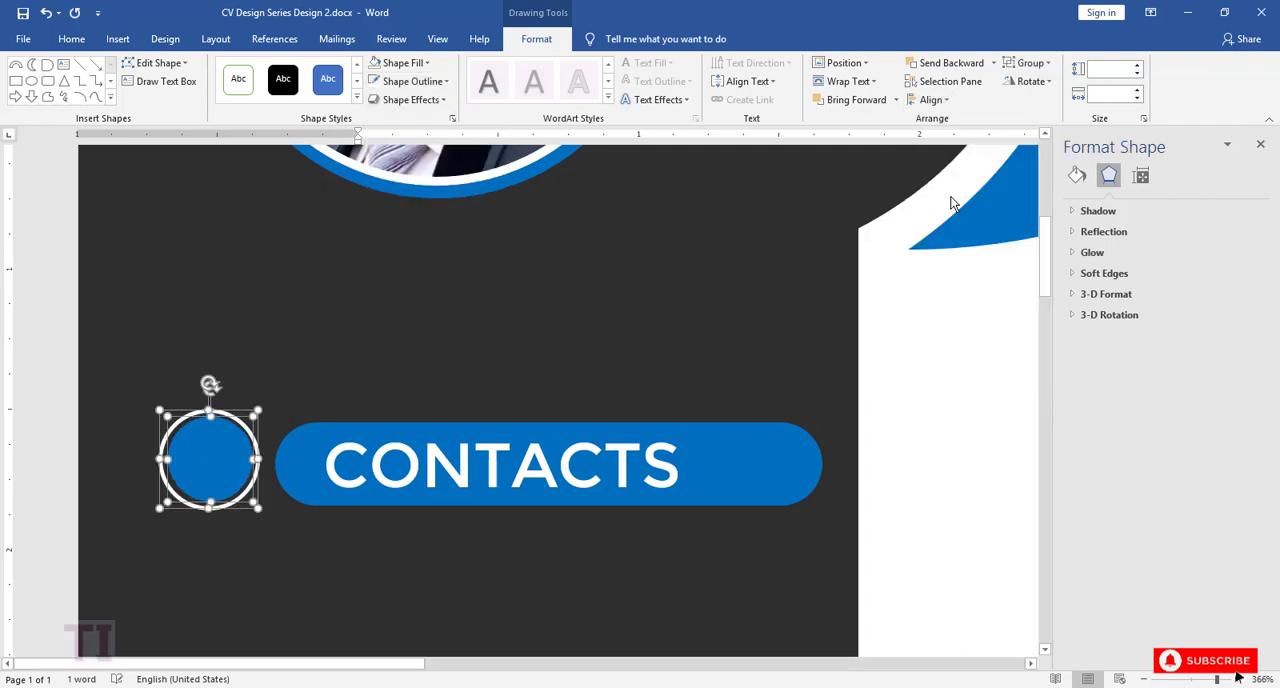
click(931, 100)
click(948, 138)
click(621, 330)
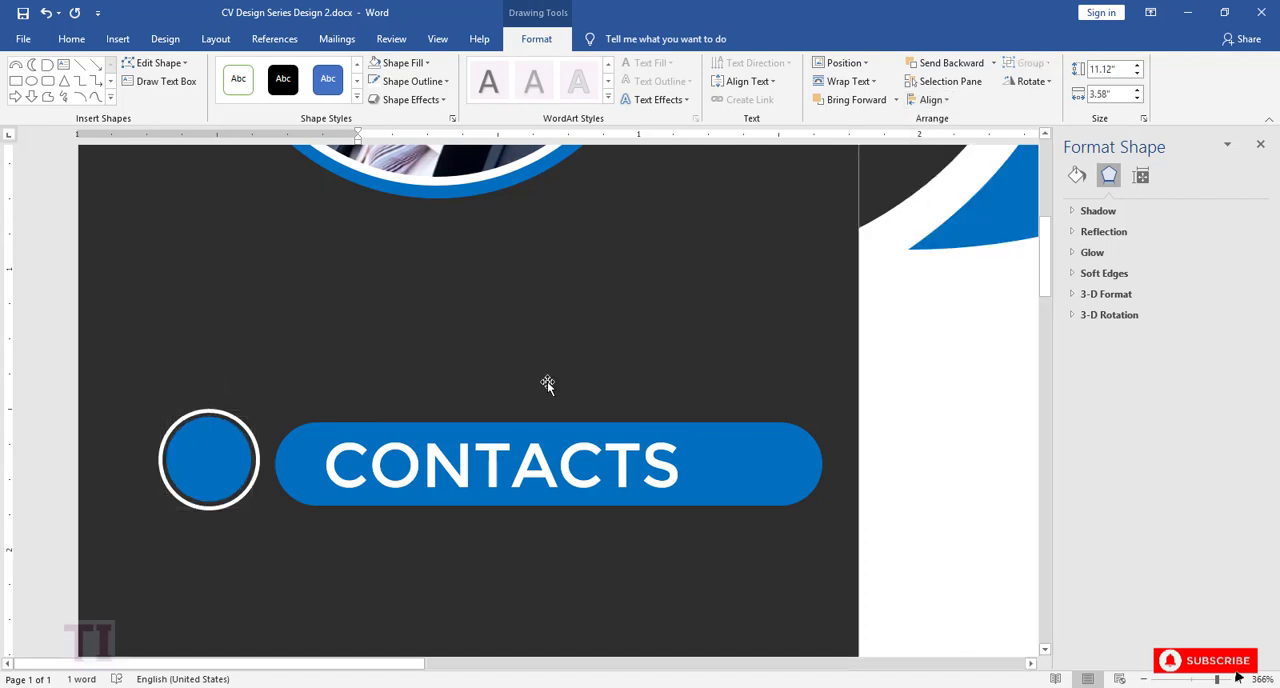
click(786, 448)
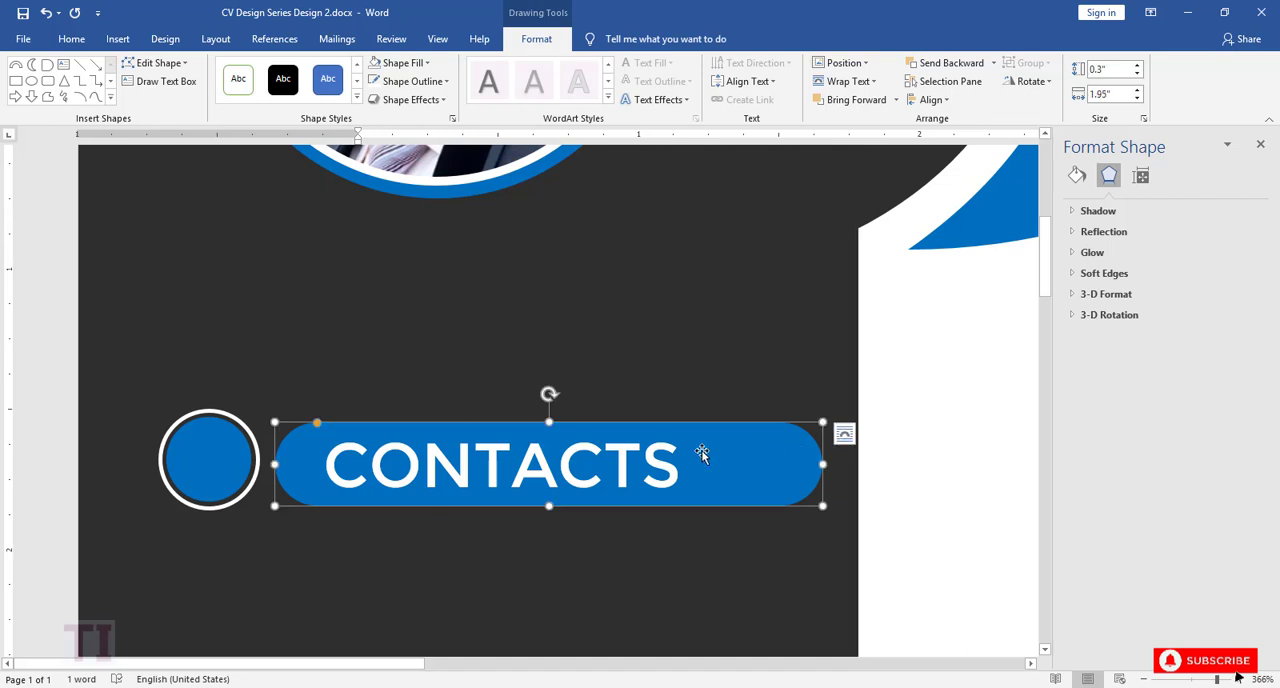
shift+click(668, 452)
drag(760, 455, 706, 462)
key(ctrl+z)
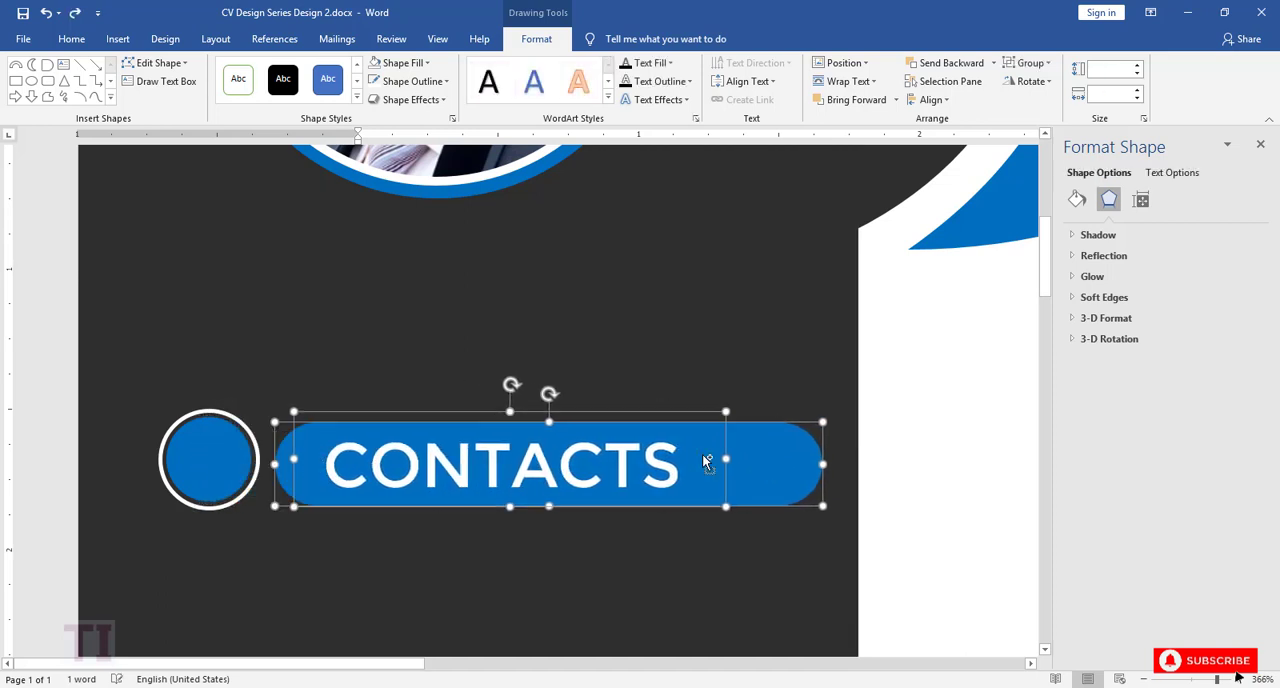
Step: Reapply the center alignment between the white ring and the blue circle
click(931, 99)
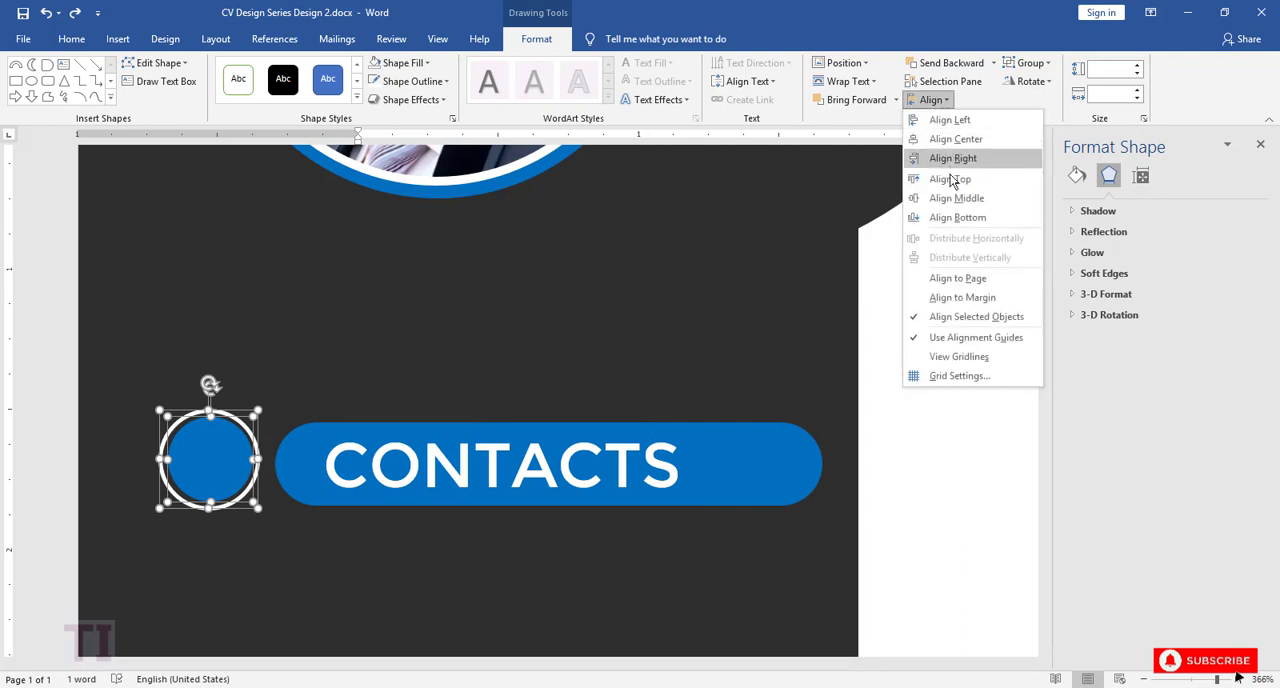
click(950, 133)
click(702, 337)
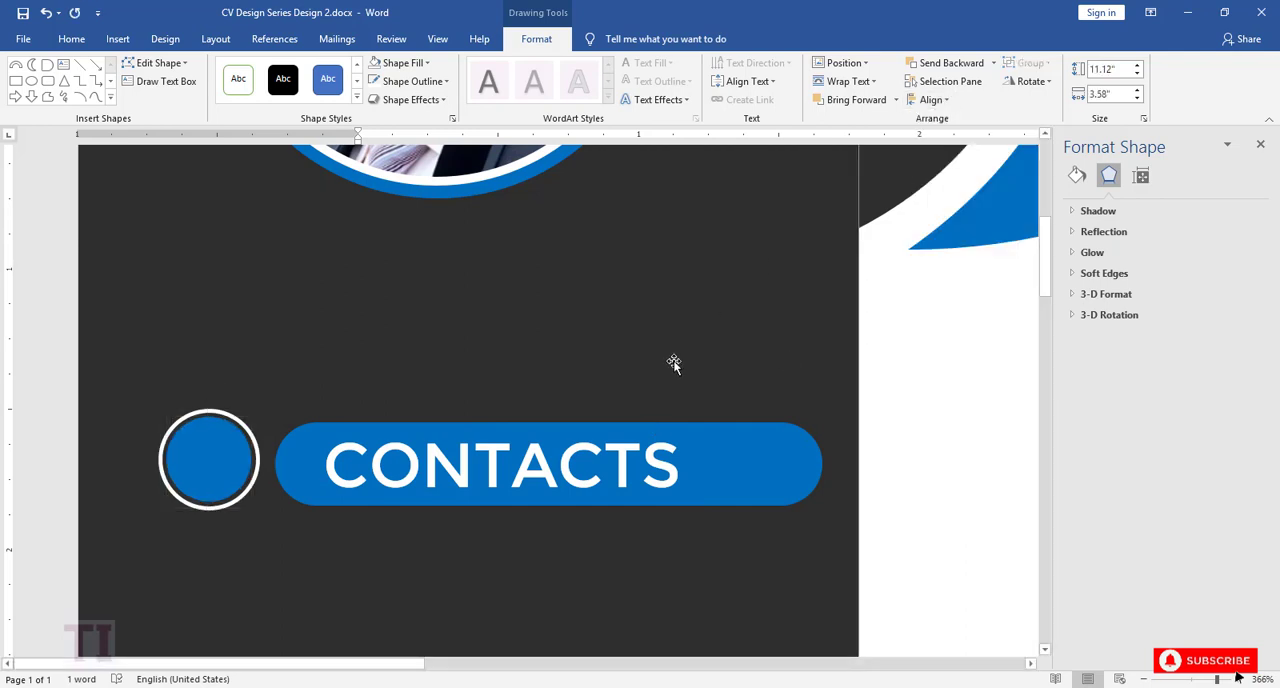
Step: Give the blue CONTACTS pill a white outline
click(724, 457)
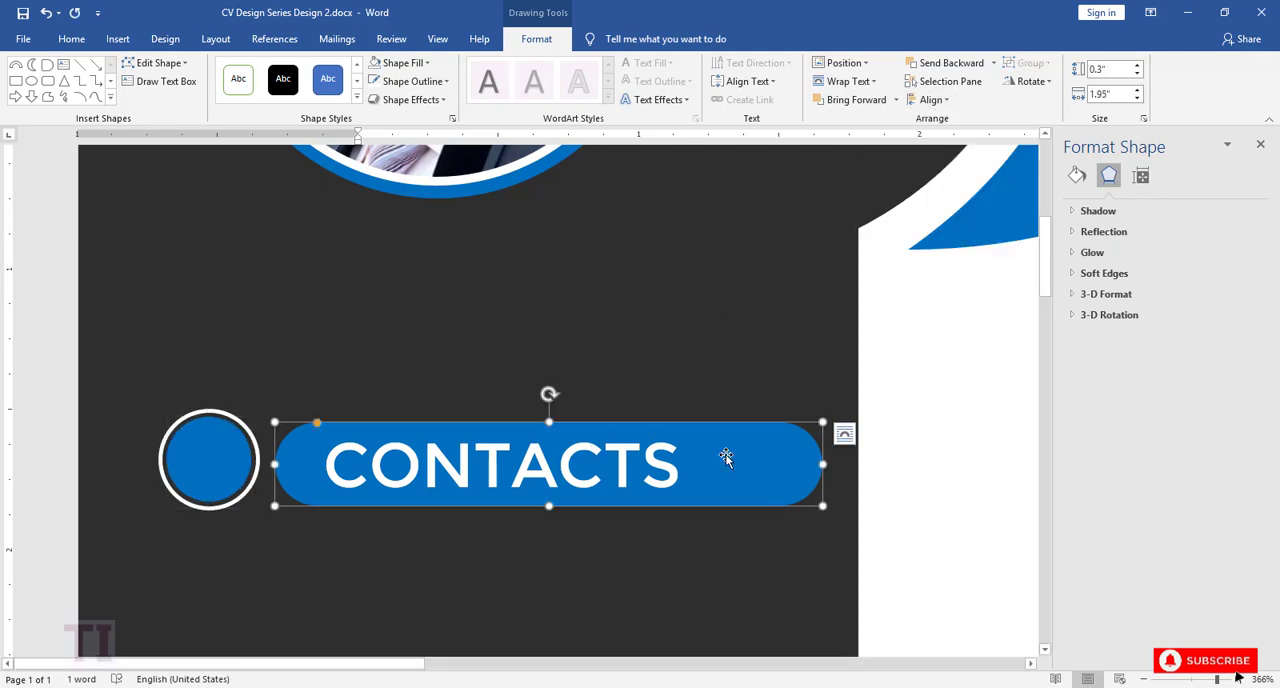
click(410, 81)
click(376, 120)
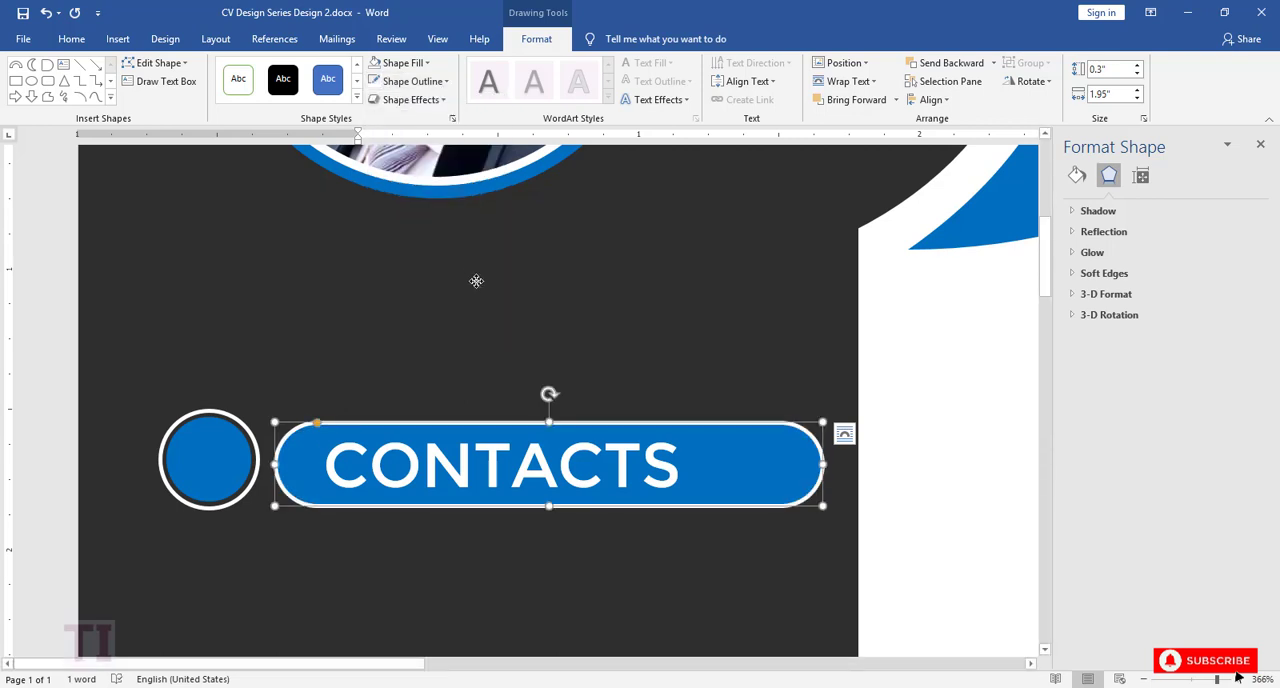
click(476, 277)
Step: Remove the outline from the blue CONTACTS pill
click(1144, 680)
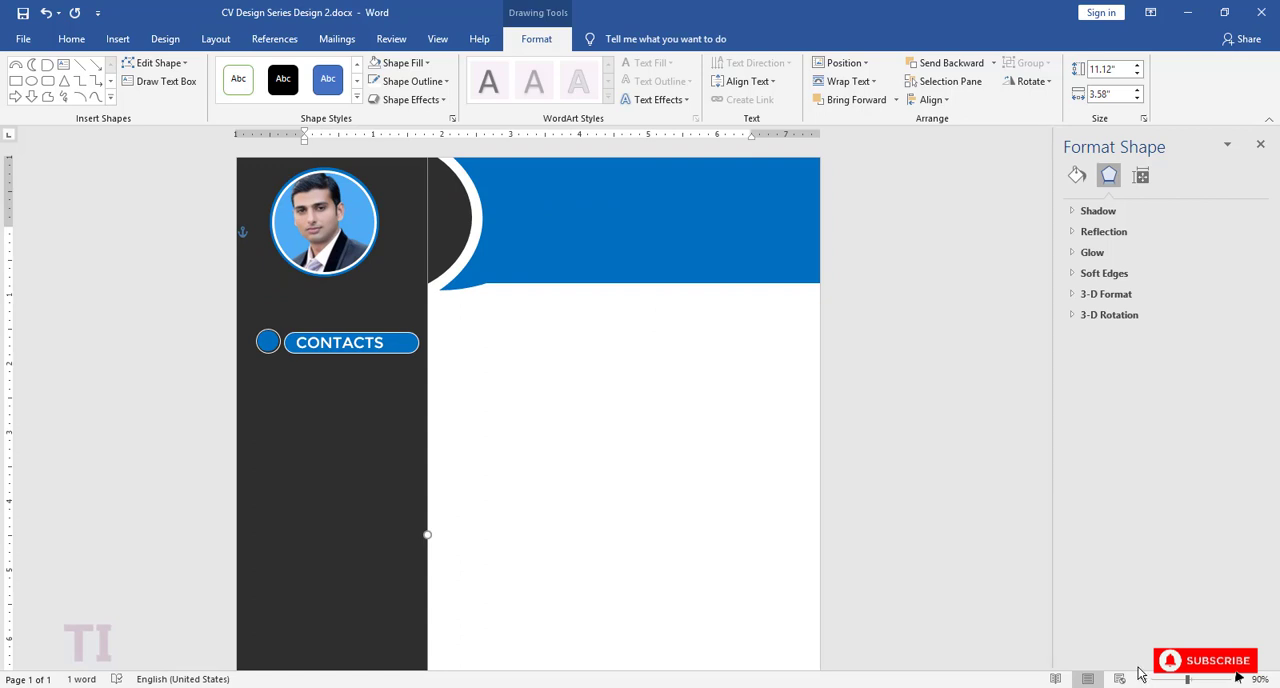
click(395, 345)
click(412, 81)
click(407, 251)
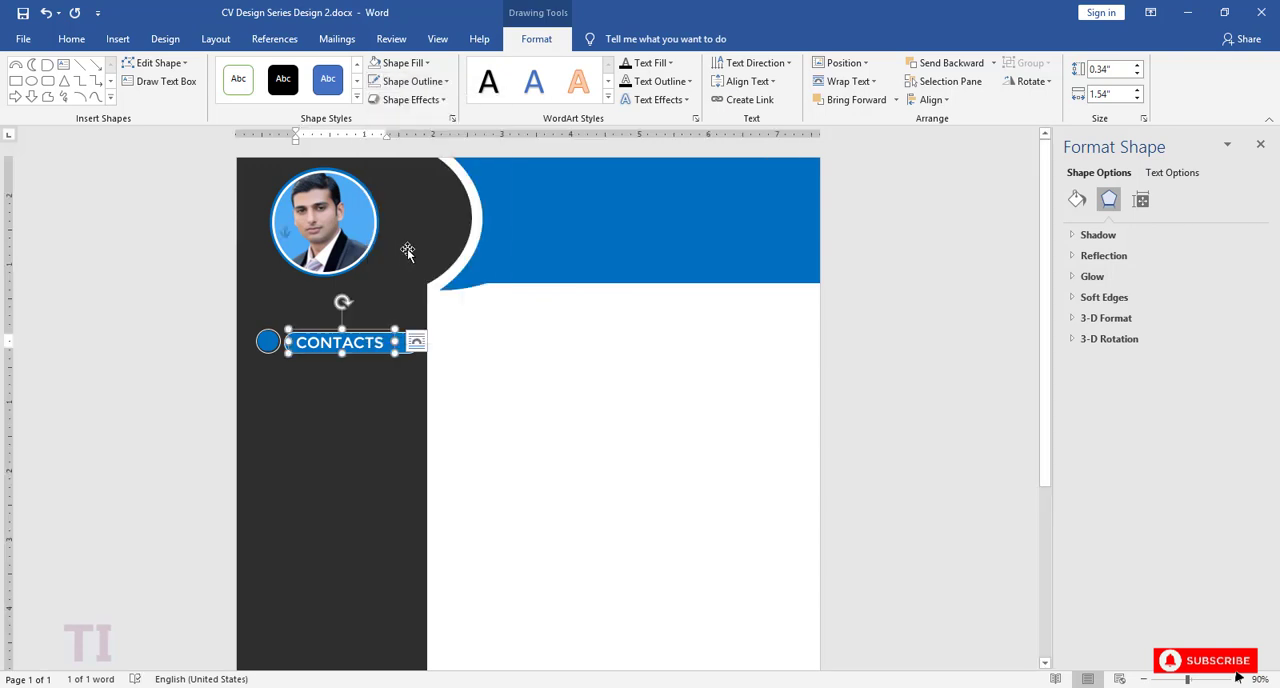
click(407, 352)
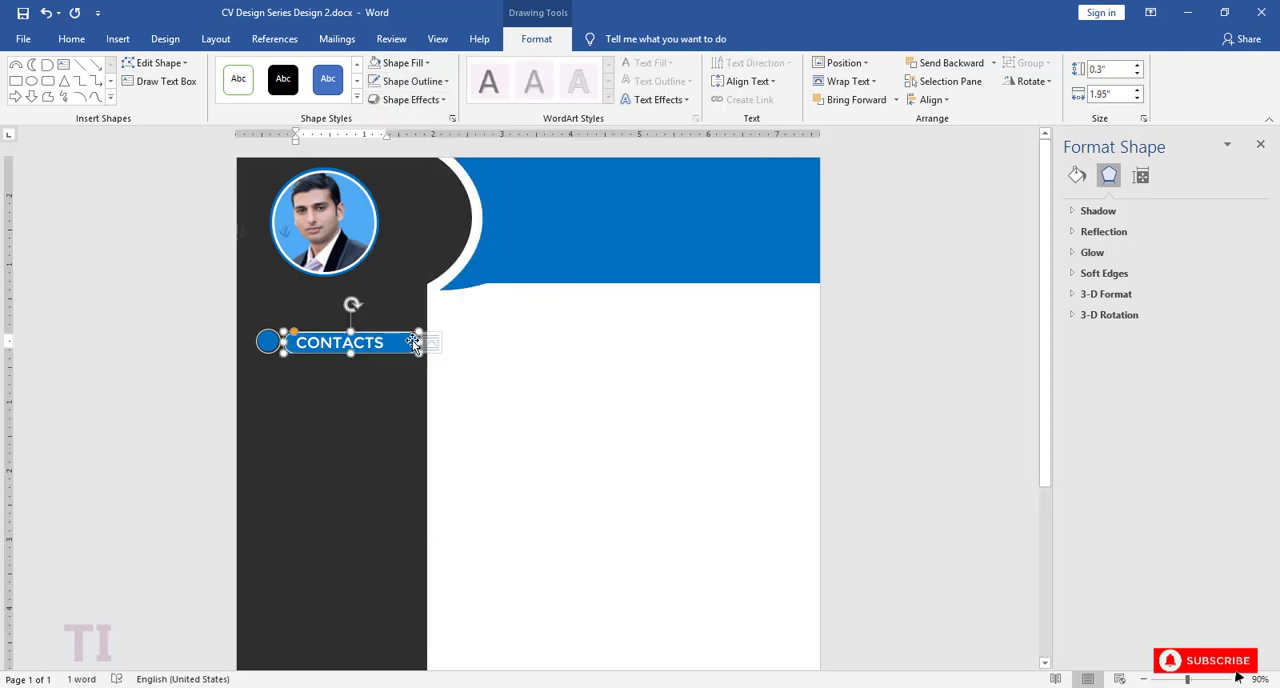
click(441, 81)
click(395, 251)
click(364, 425)
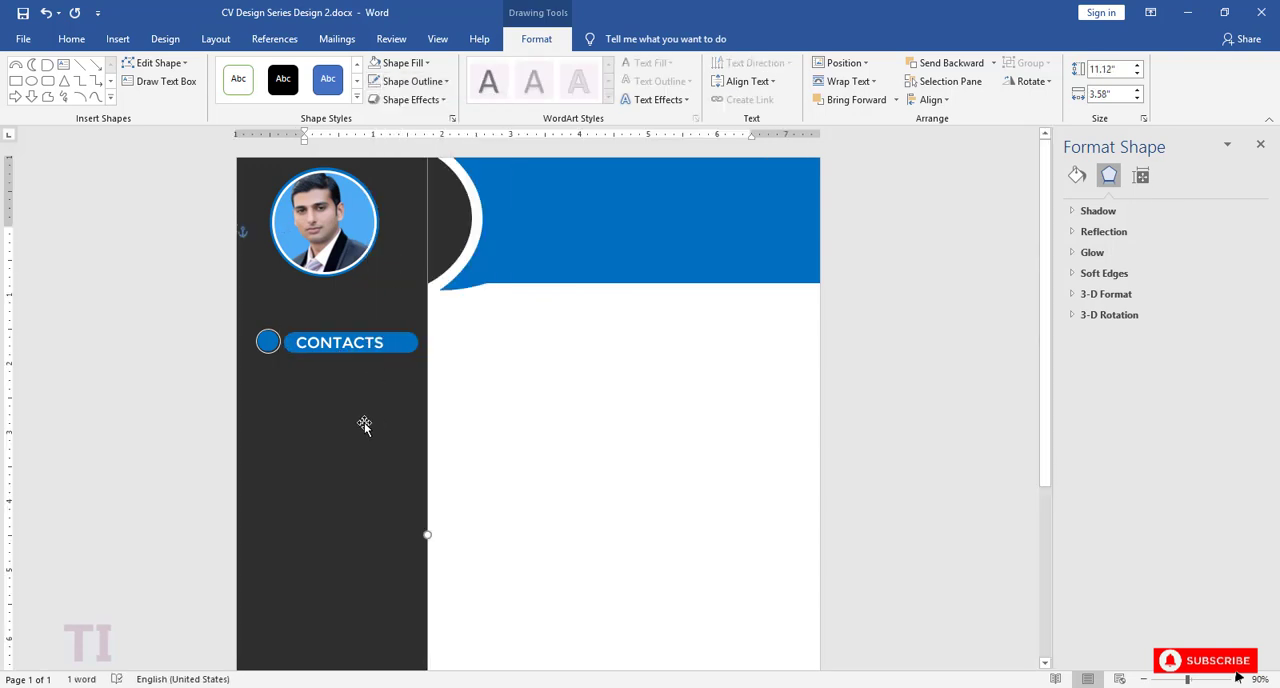
Step: Save the CV document
click(368, 346)
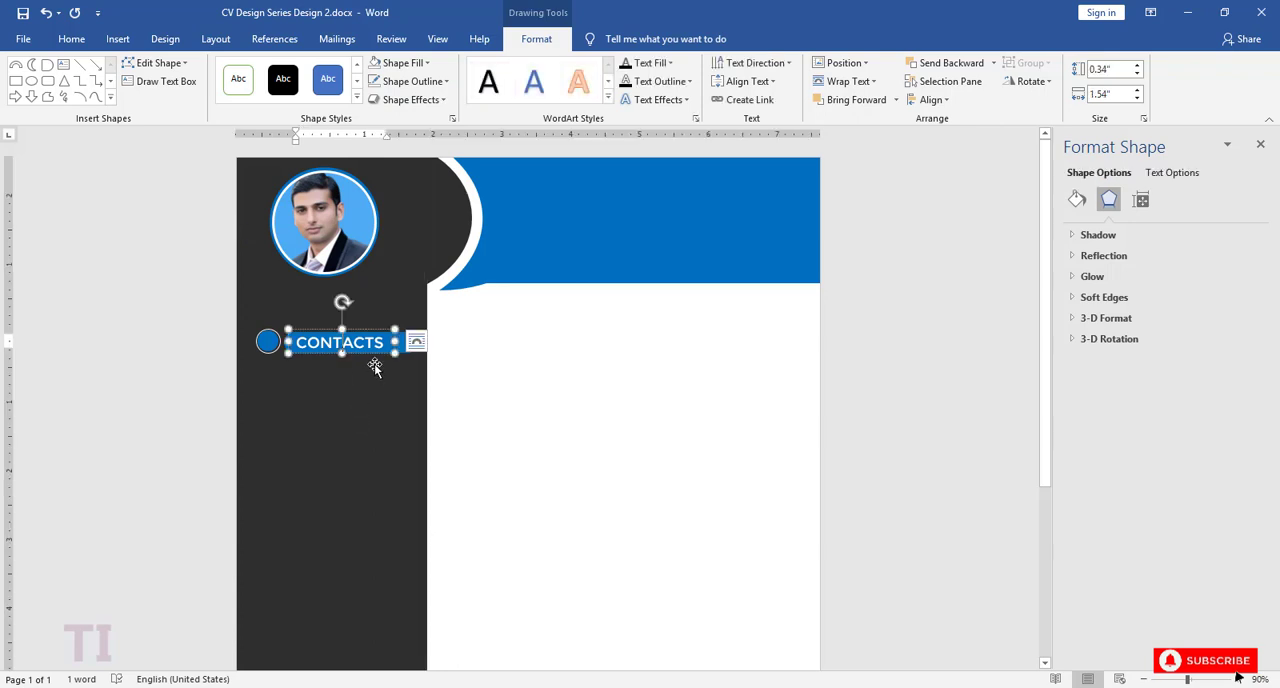
click(364, 390)
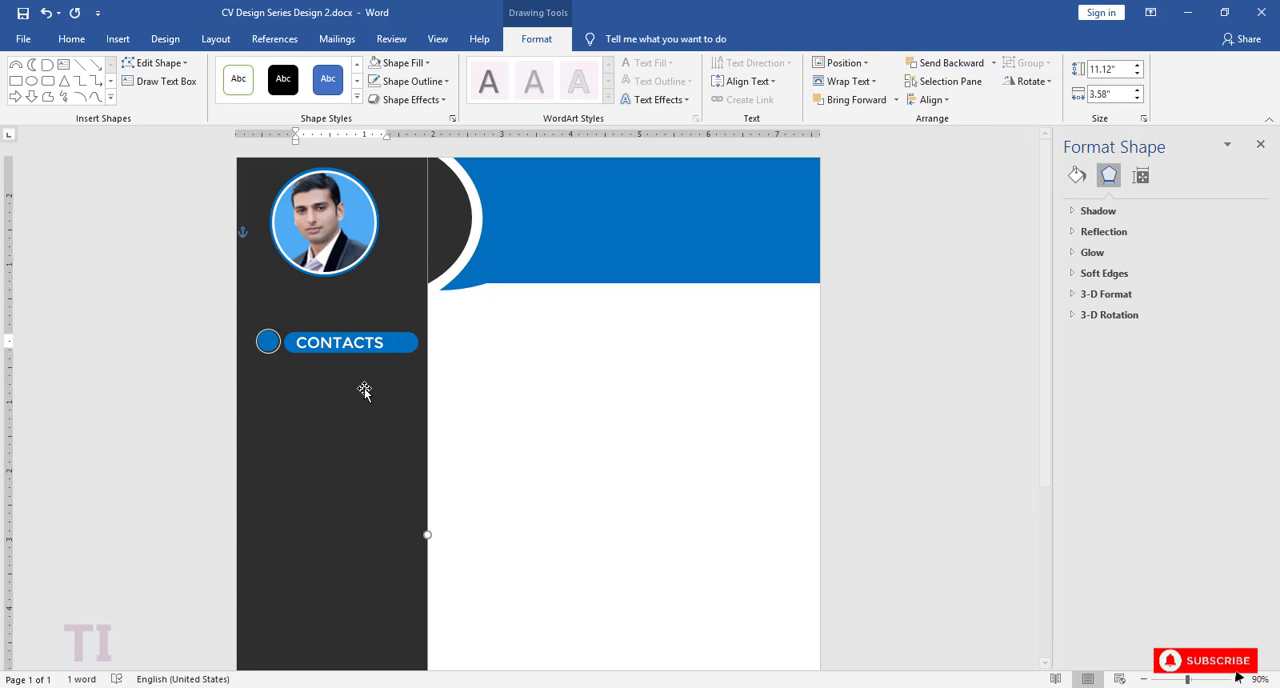
key(ctrl+s)
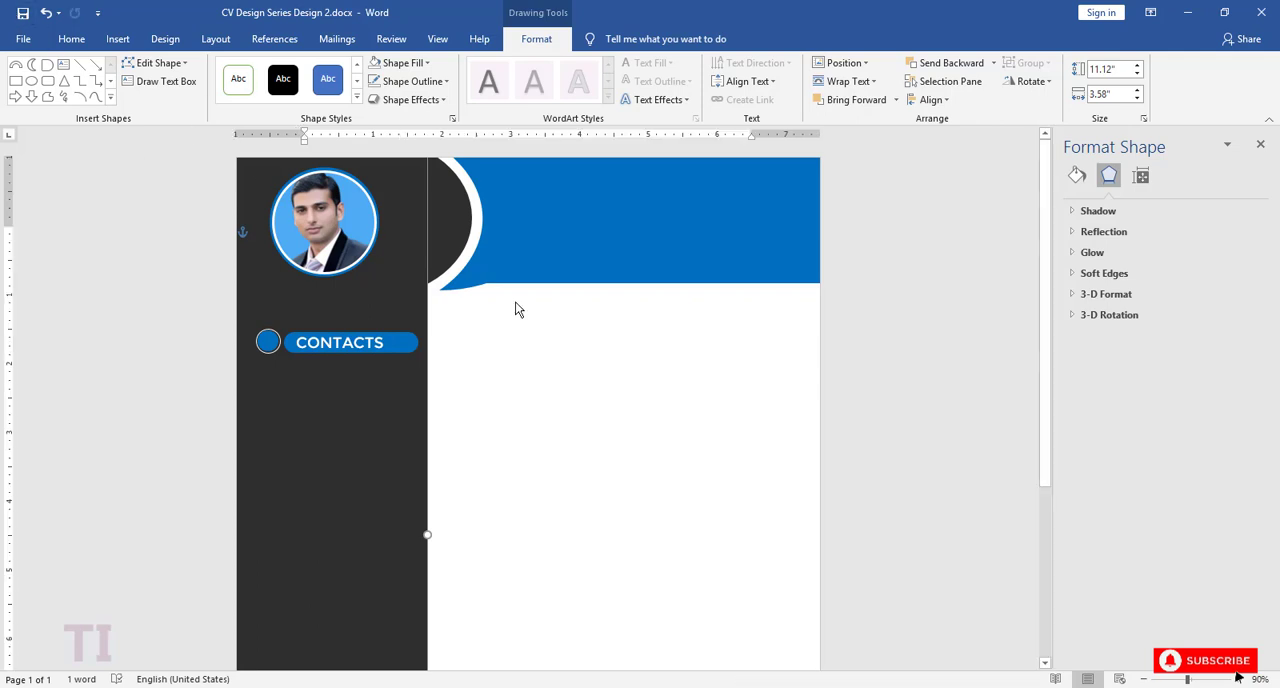
Step: Duplicate the CONTACTS text box below the heading and resize the copy to 2.24" wide and 0.26" high
click(345, 345)
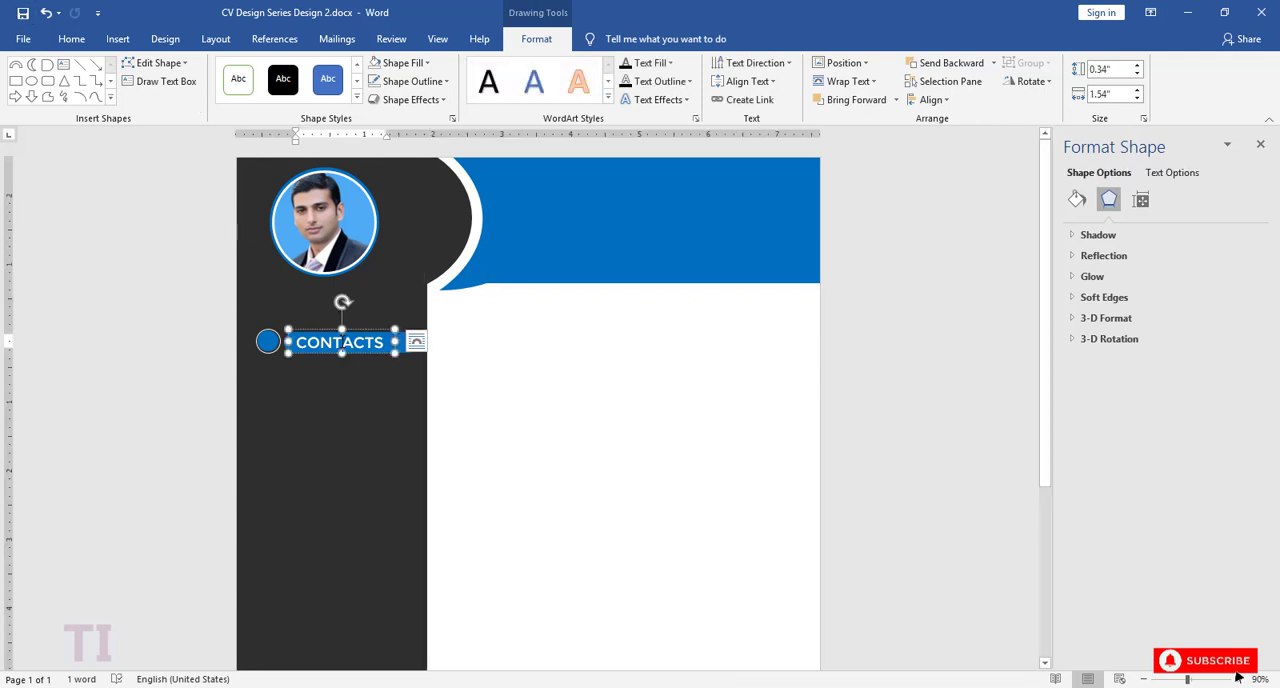
scroll(930, 595, up, 18)
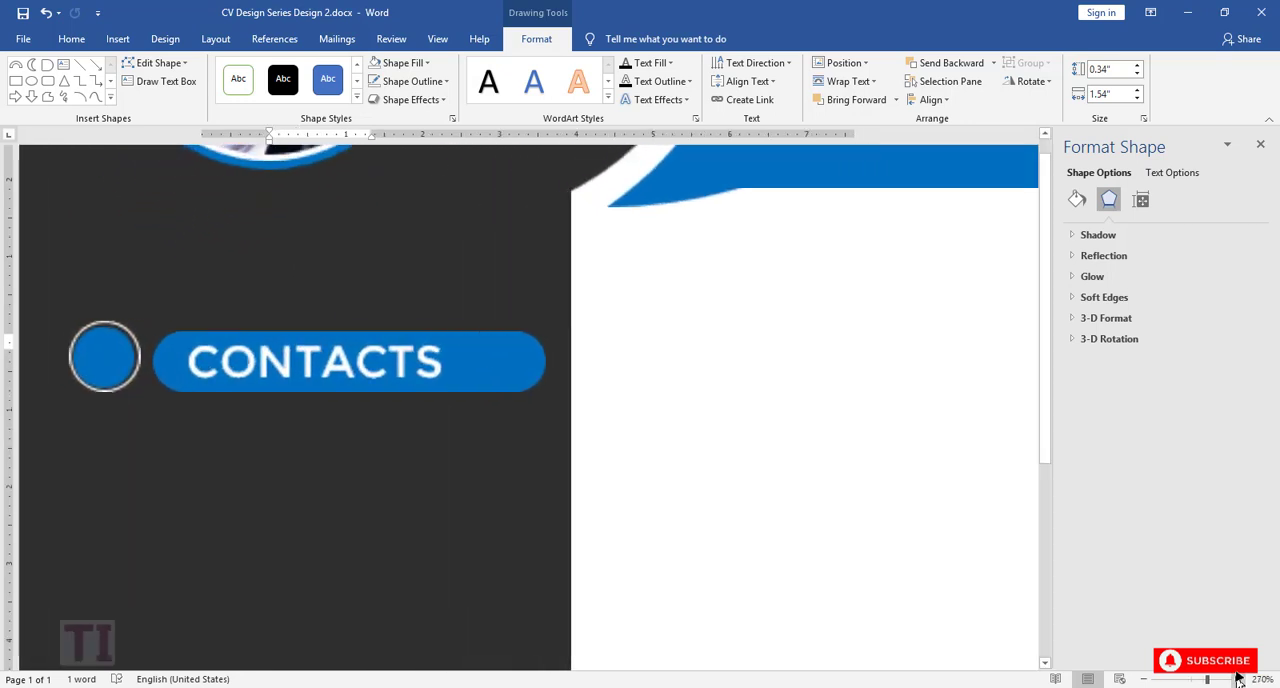
click(386, 322)
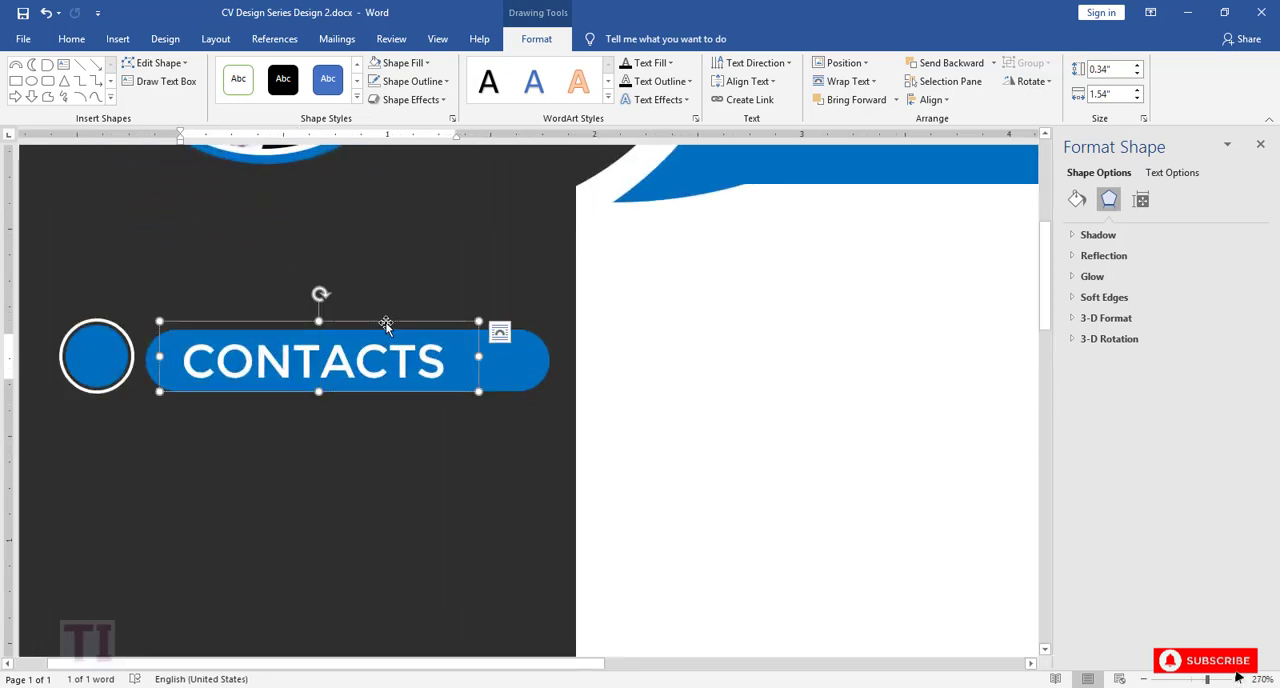
drag(386, 322, 272, 425)
drag(391, 456, 536, 456)
mouse_move(304, 421)
mouse_down()
mouse_move(304, 451)
mouse_move(304, 437)
mouse_up()
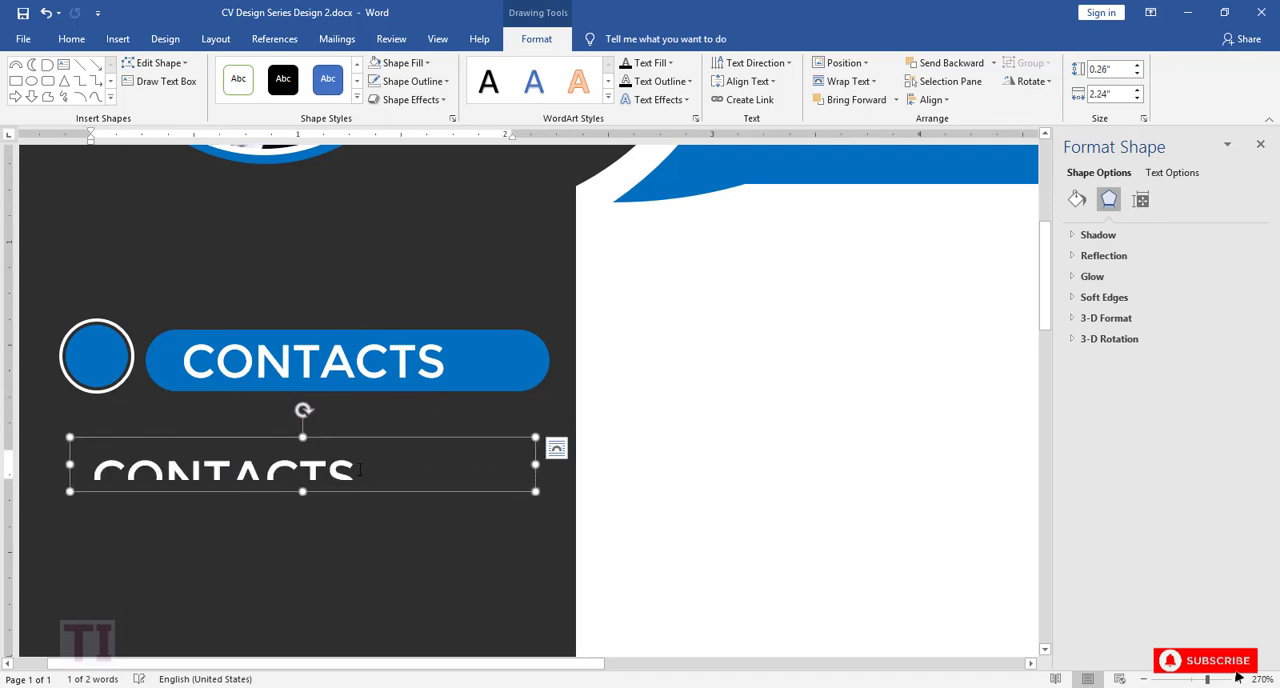
Step: Reduce the font size of the copied CONTACTS text to 11
drag(113, 441, 90, 441)
click(193, 393)
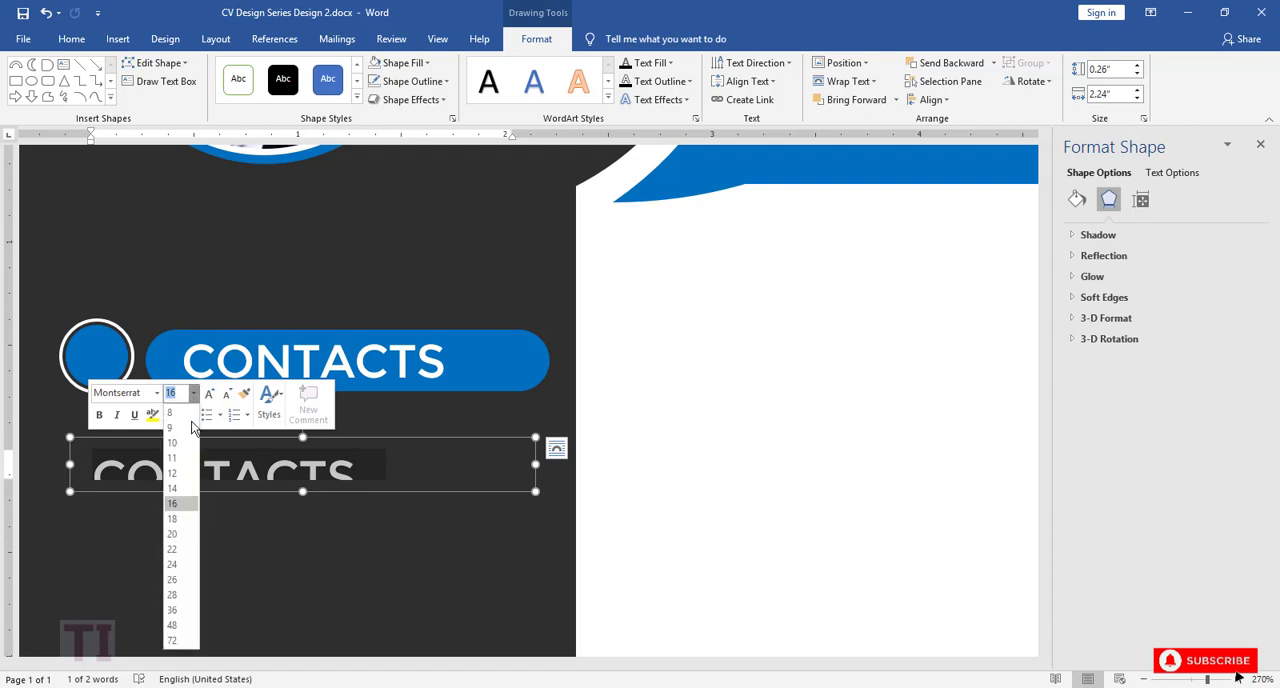
click(184, 461)
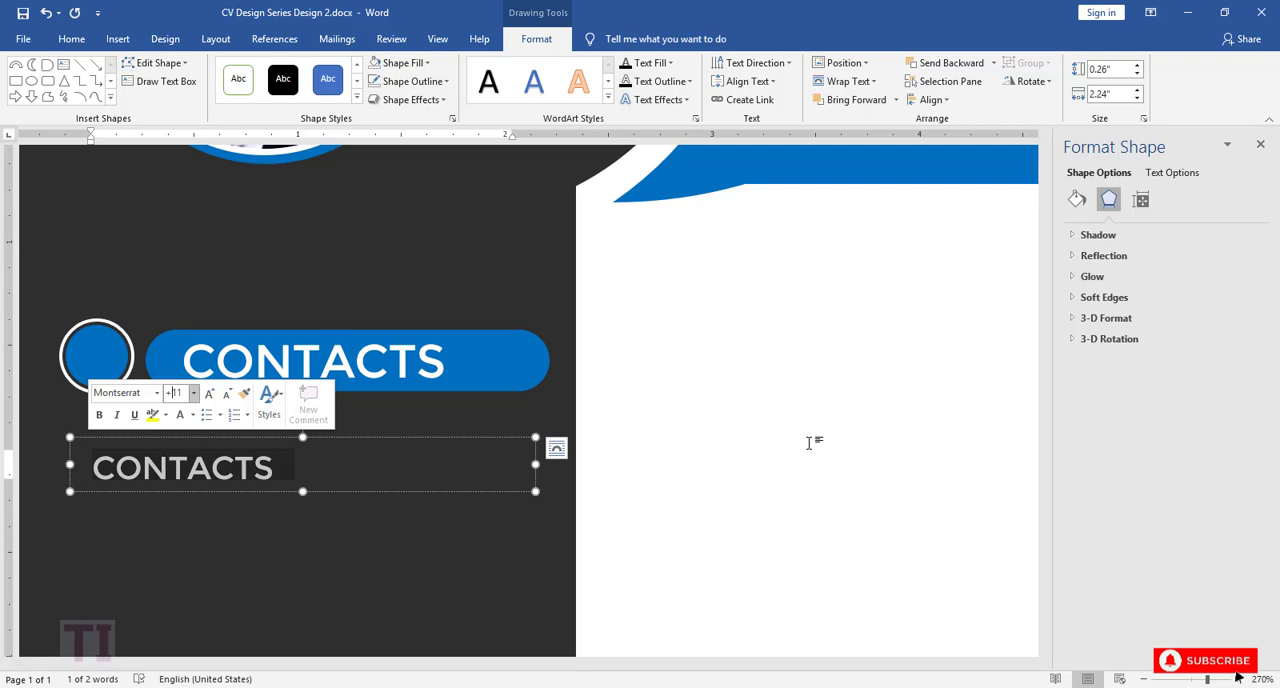
click(193, 393)
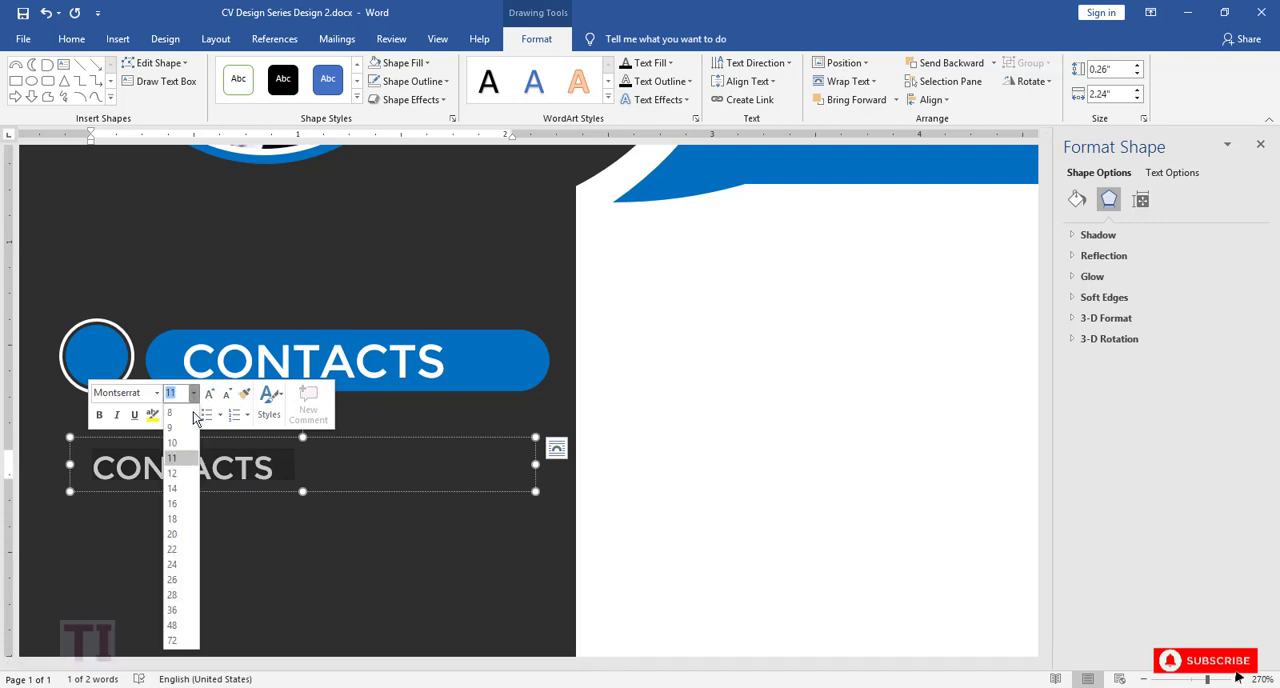
click(186, 461)
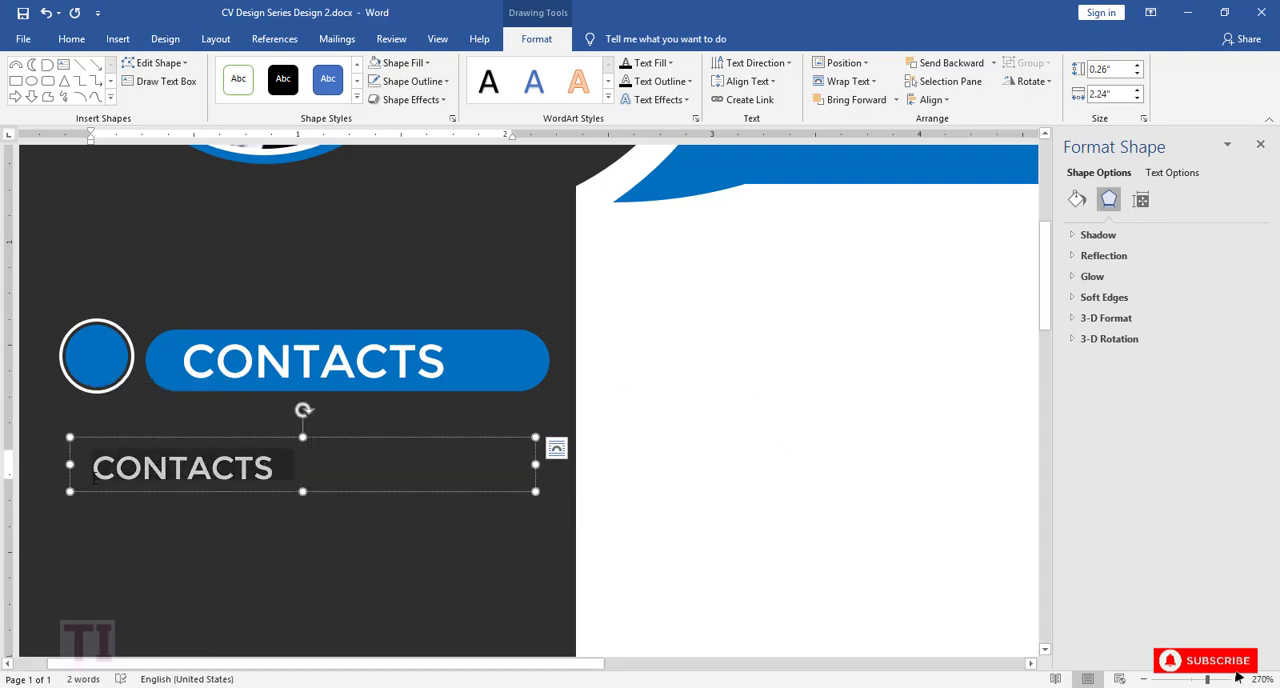
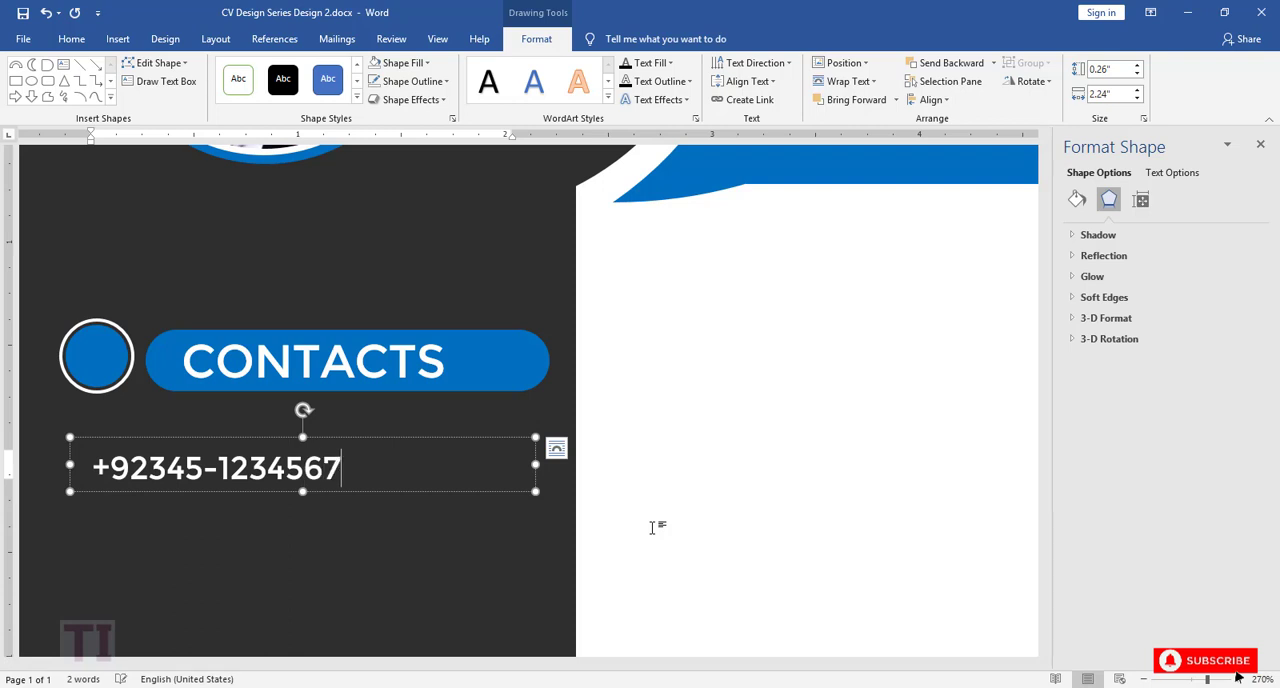
Step: Duplicate the phone text box directly below, replace its text with the postal address and increase the box height to 0.29"
click(429, 439)
drag(429, 439, 90, 518)
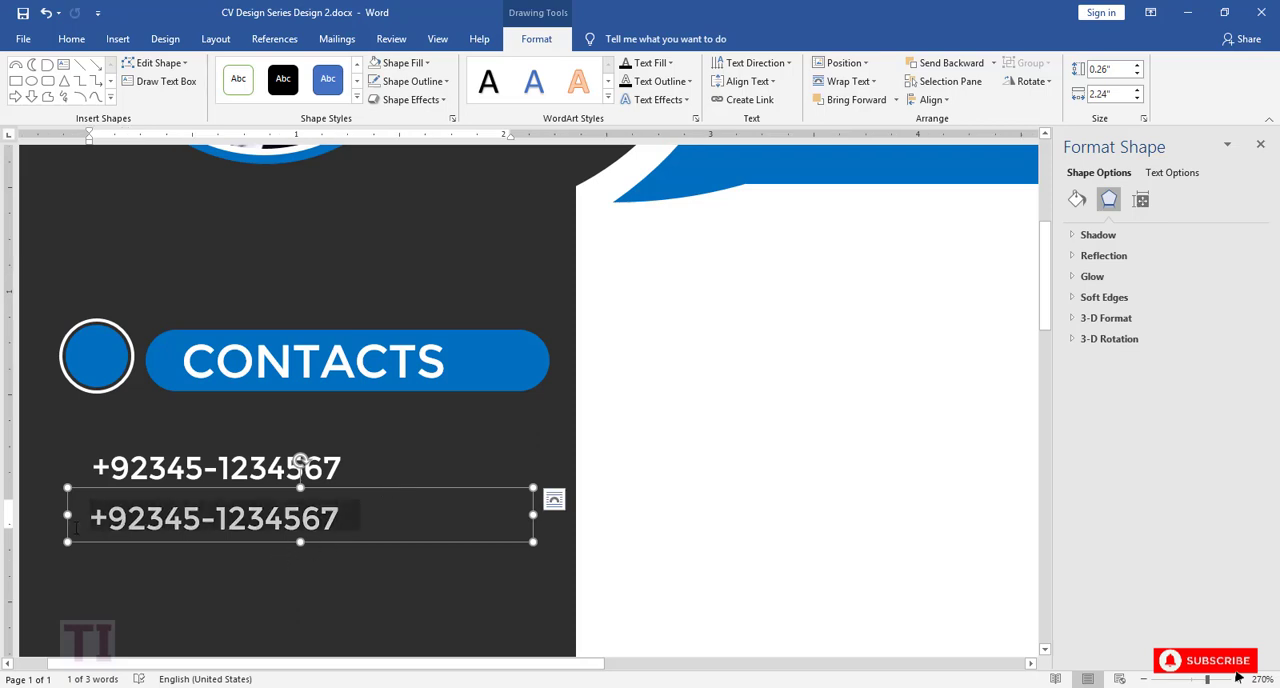
key(BackSpace)
text(H# 4.)
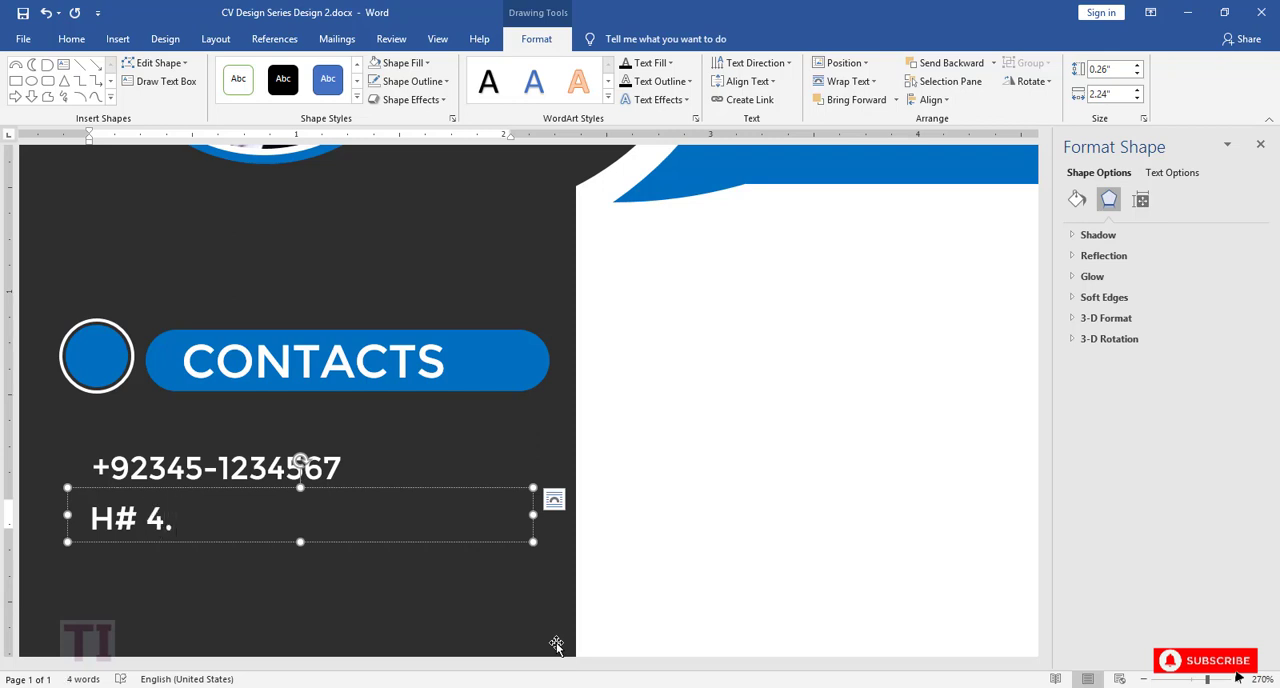
drag(300, 542, 300, 548)
click(279, 516)
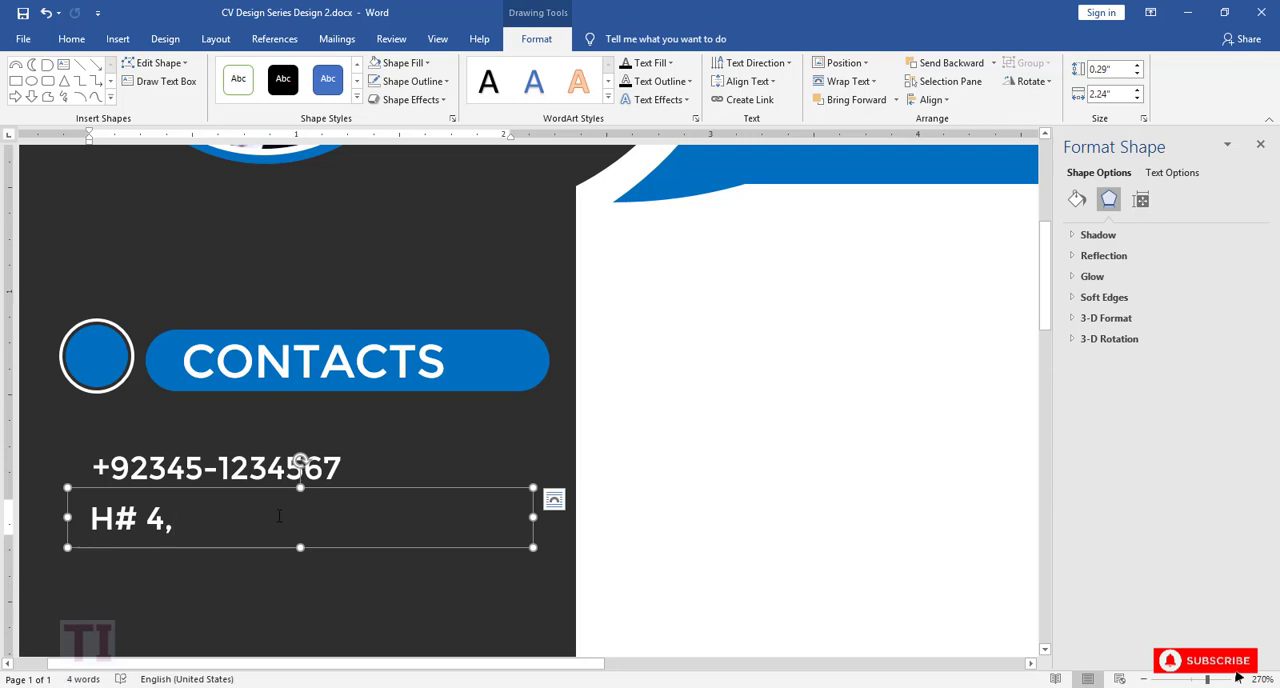
text(ST)
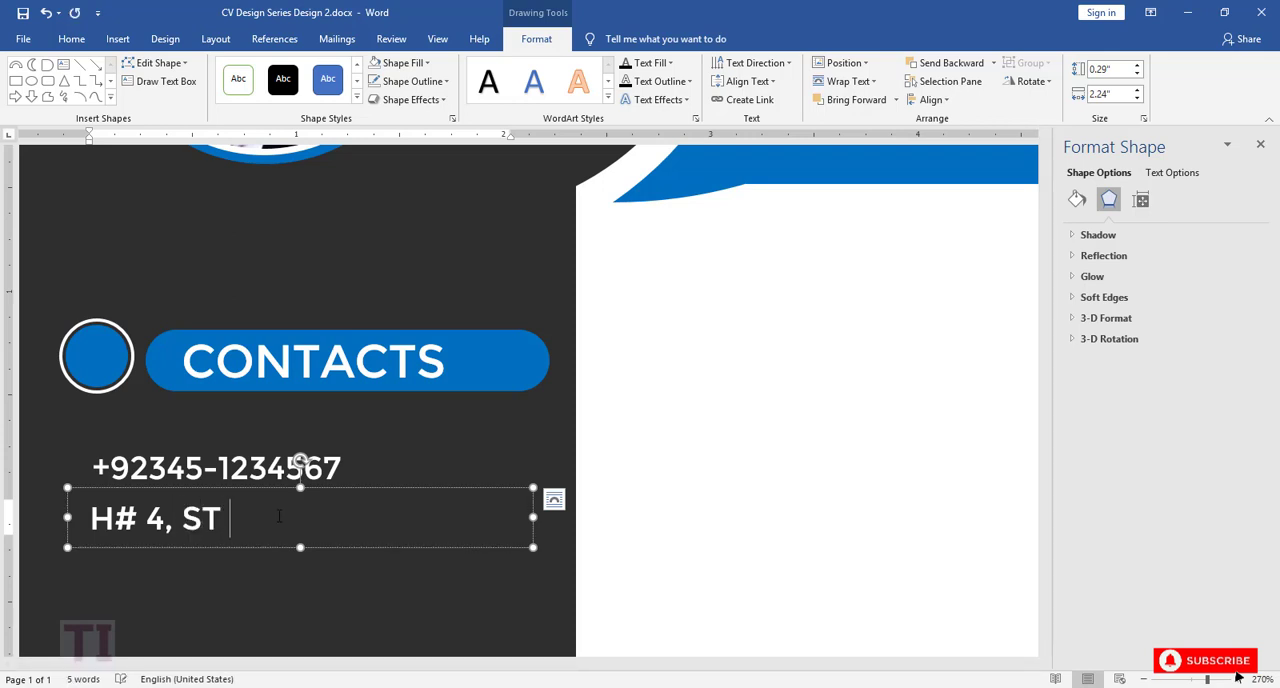
text( #2 CIT)
key(BackSpace)
key(BackSpace)
text(ity ABC)
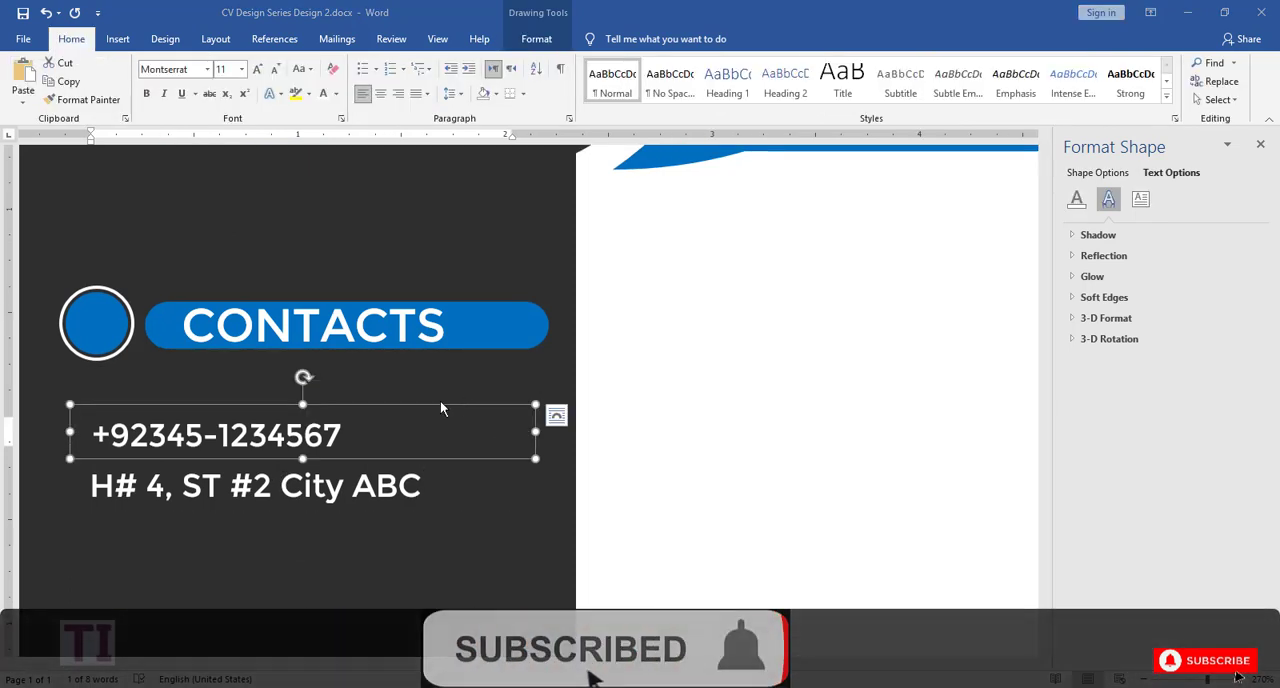
Step: Paste a copy of the phone text box below the address, replace its text with the contact's e-mail and make the box slightly taller
key(ctrl+v)
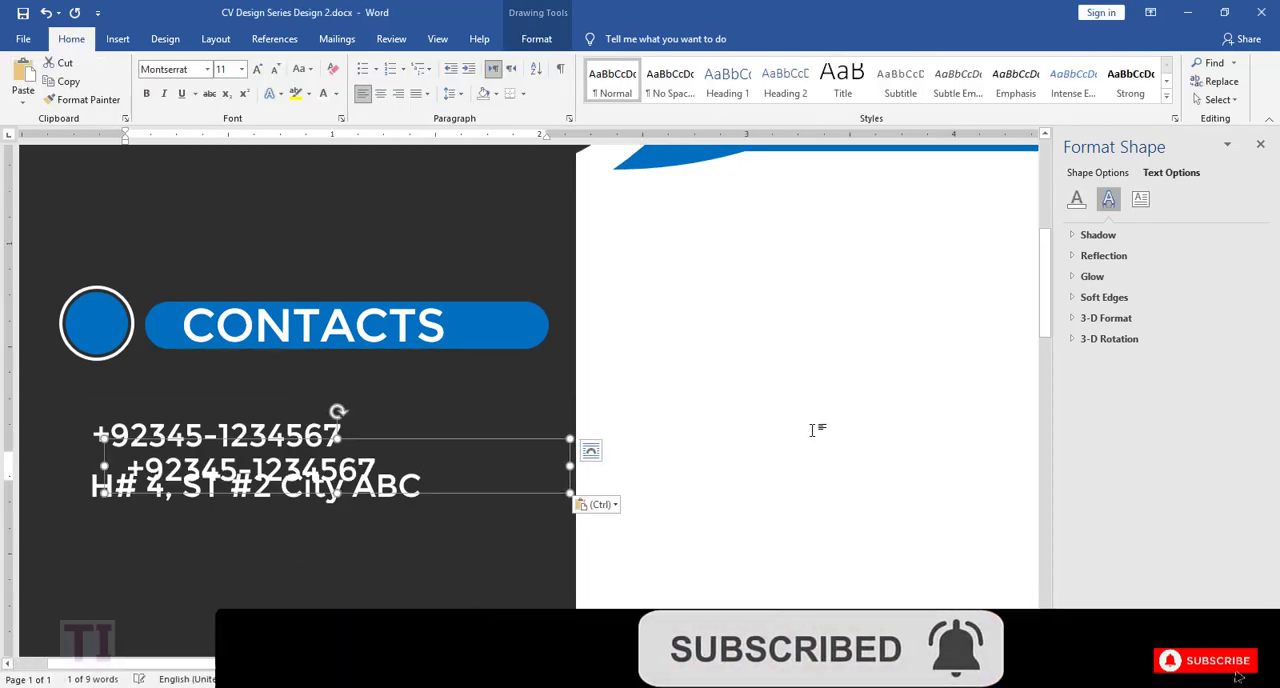
drag(457, 443, 427, 510)
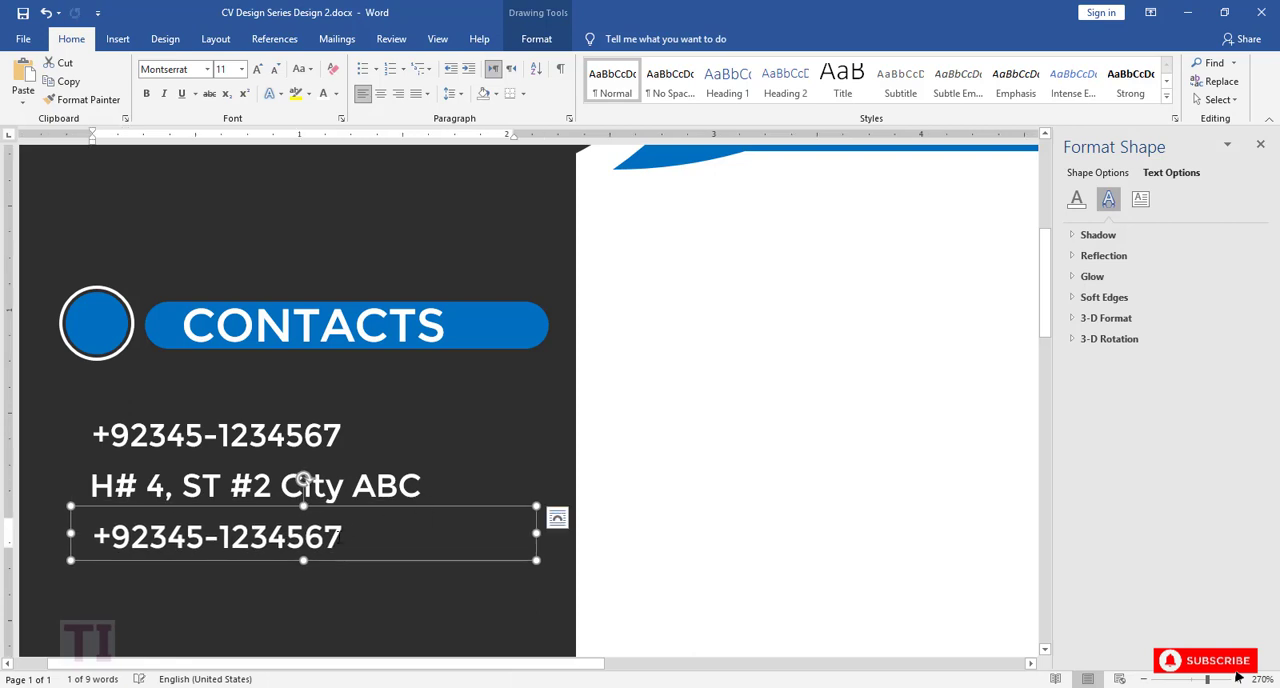
drag(362, 540, 102, 548)
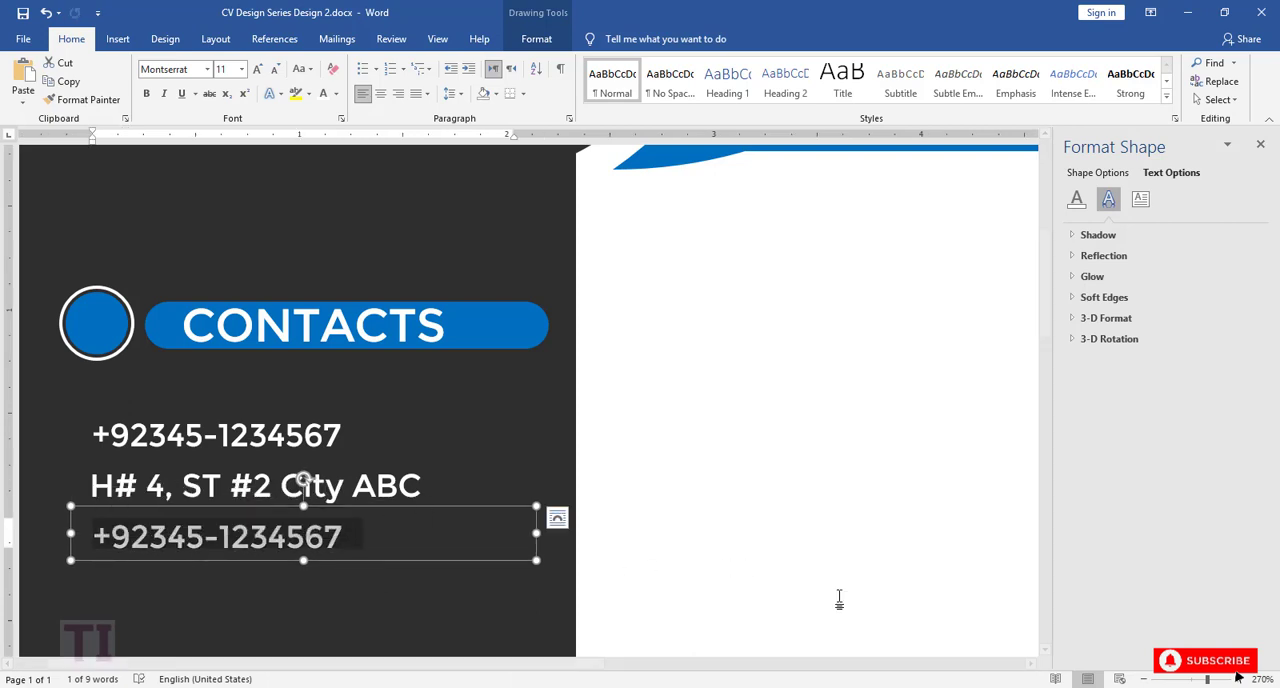
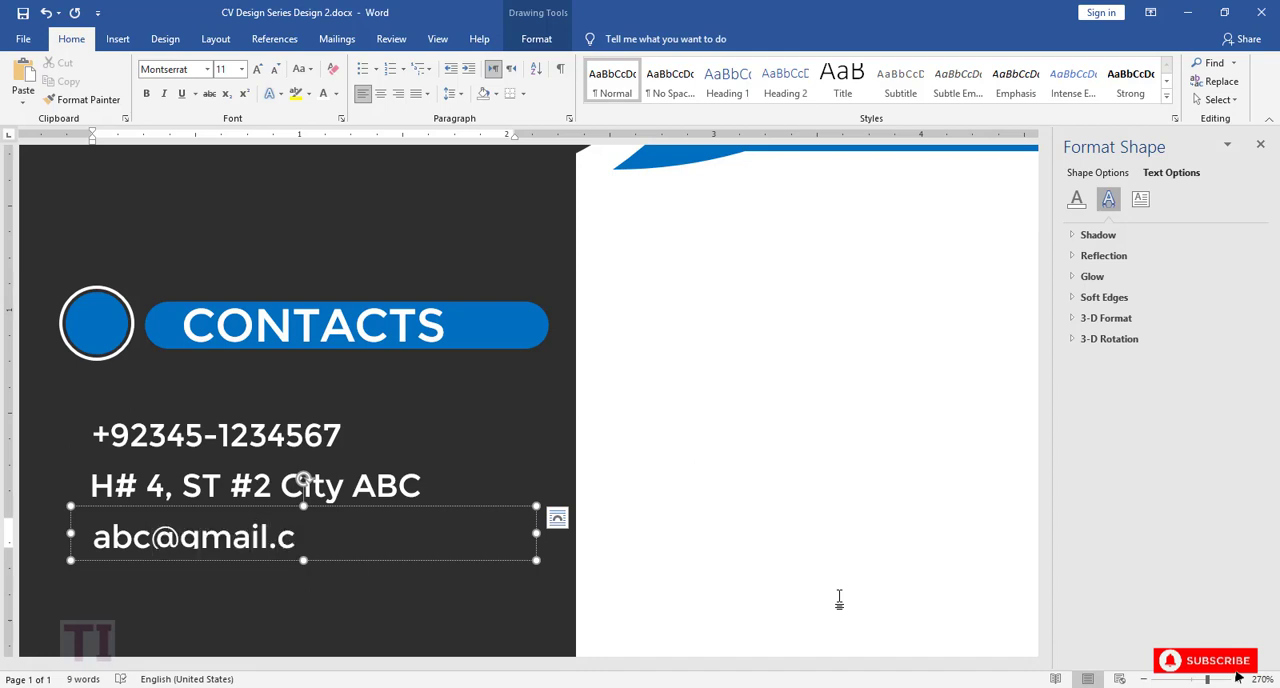
drag(303, 560, 303, 569)
key(ctrl+v)
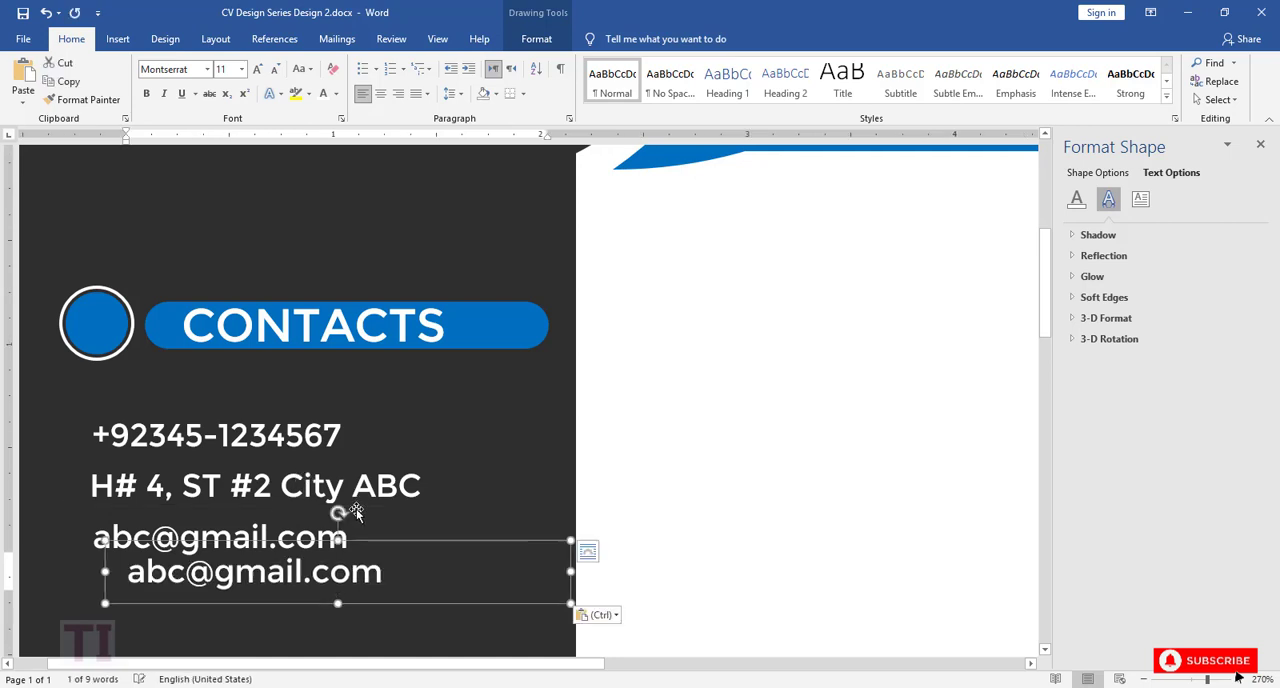
drag(386, 548, 355, 562)
drag(230, 593, 96, 593)
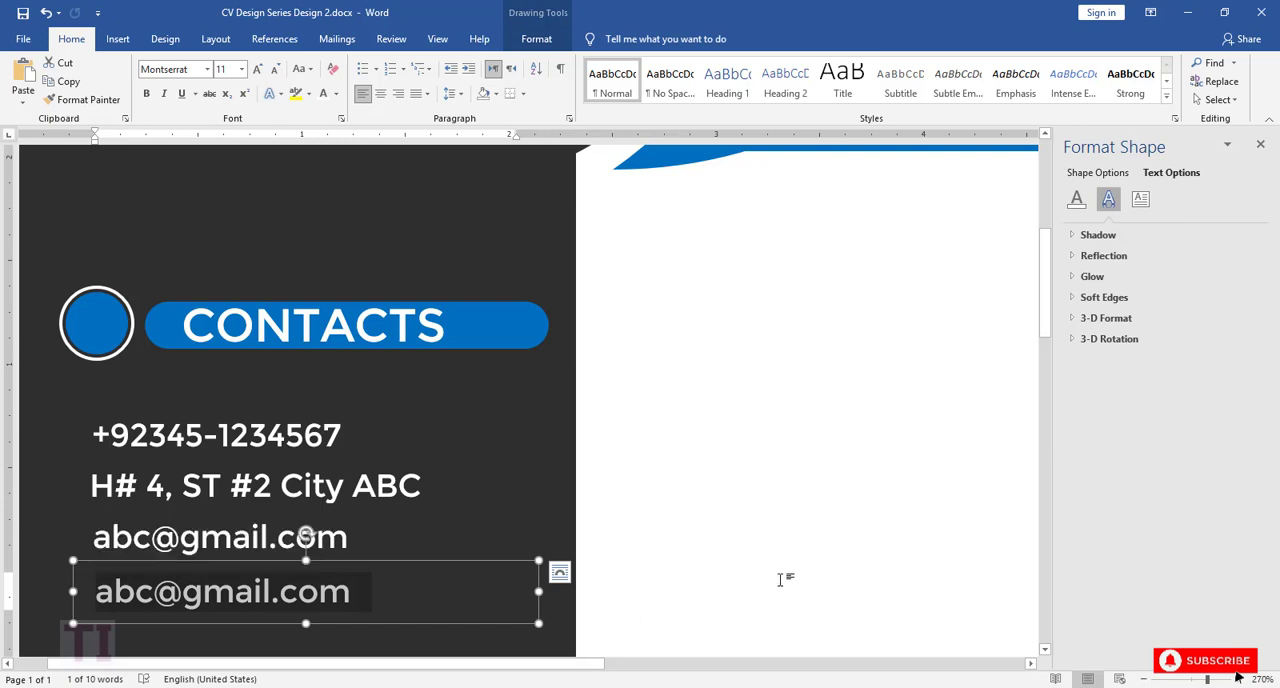
text(www)
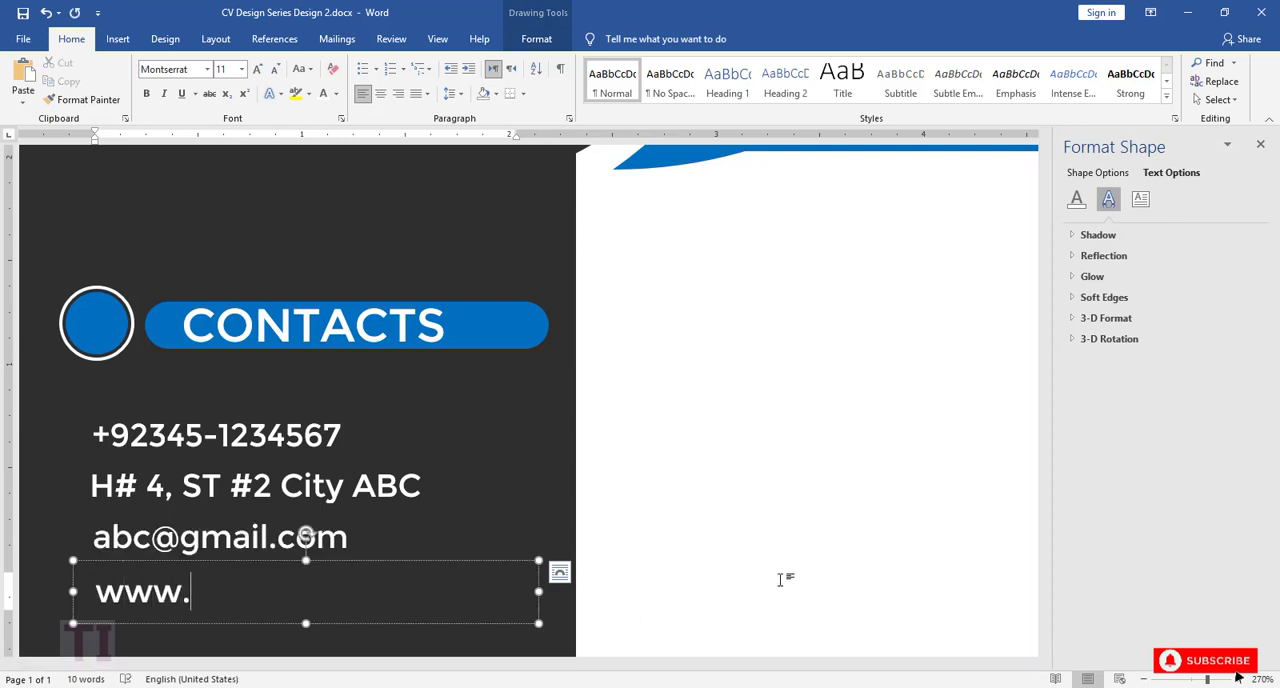
text(.profil)
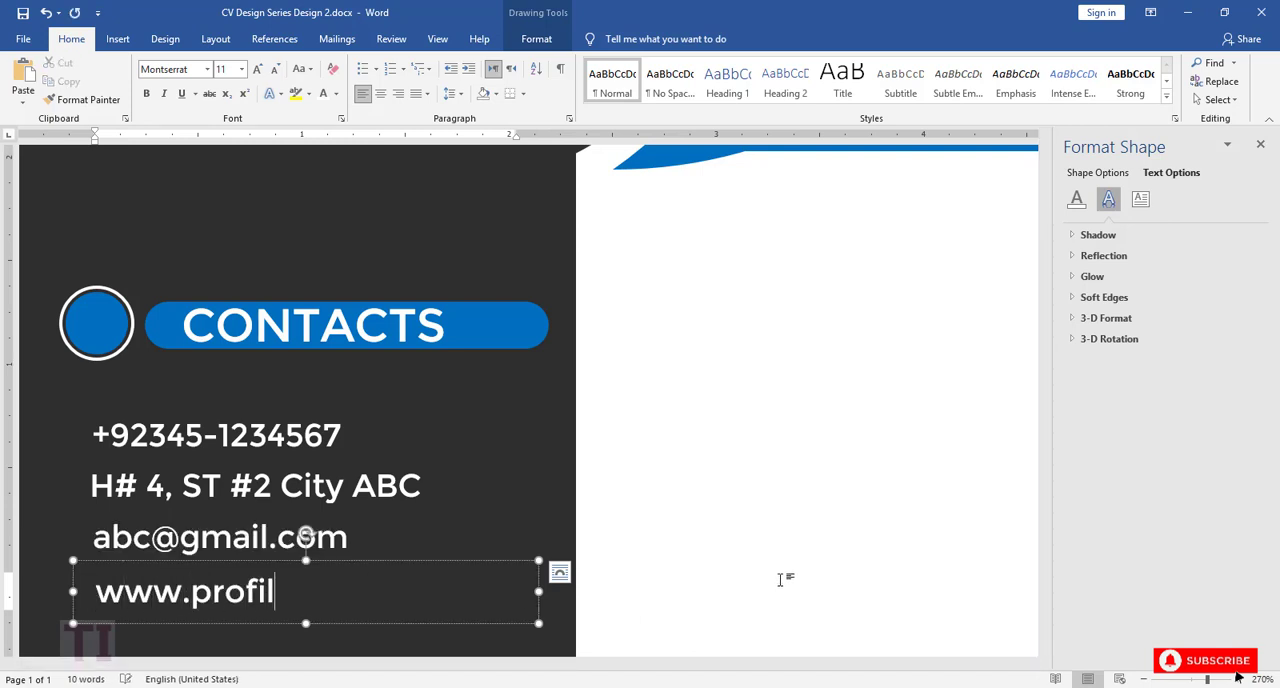
text(e.com)
Step: Align the left edges of the phone, address, e-mail and website text boxes
shift+click(362, 555)
shift+click(367, 490)
shift+click(337, 435)
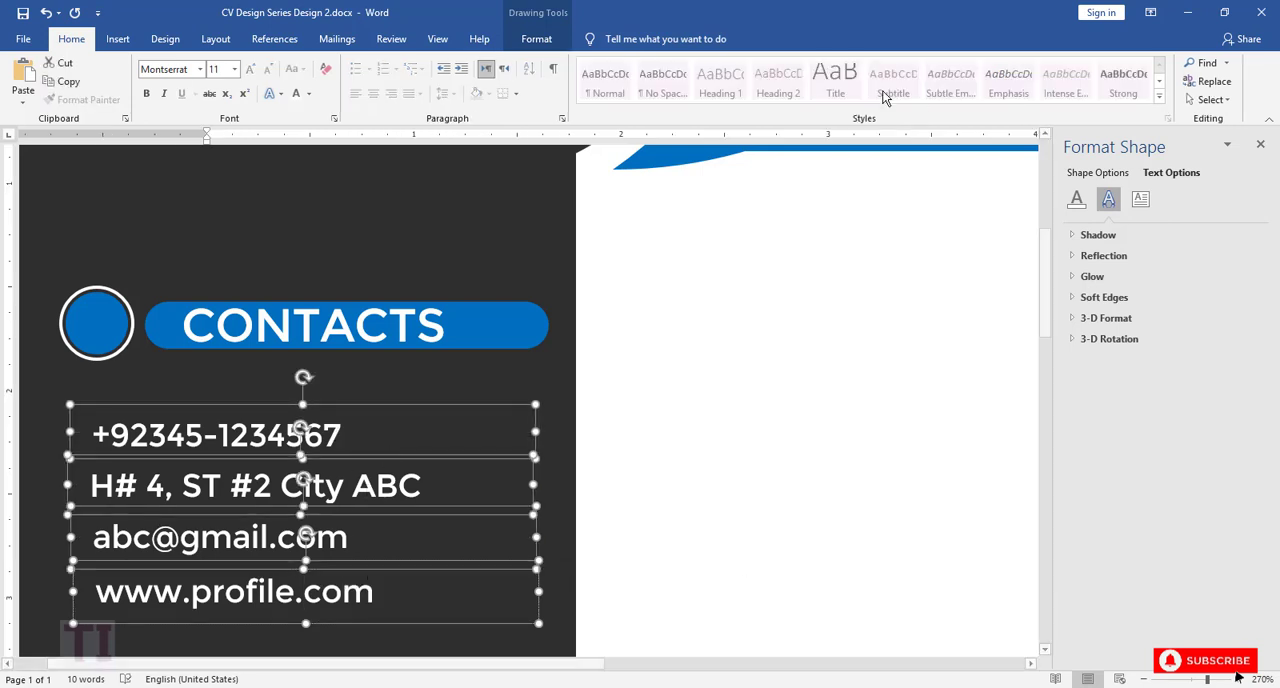
click(536, 38)
click(930, 99)
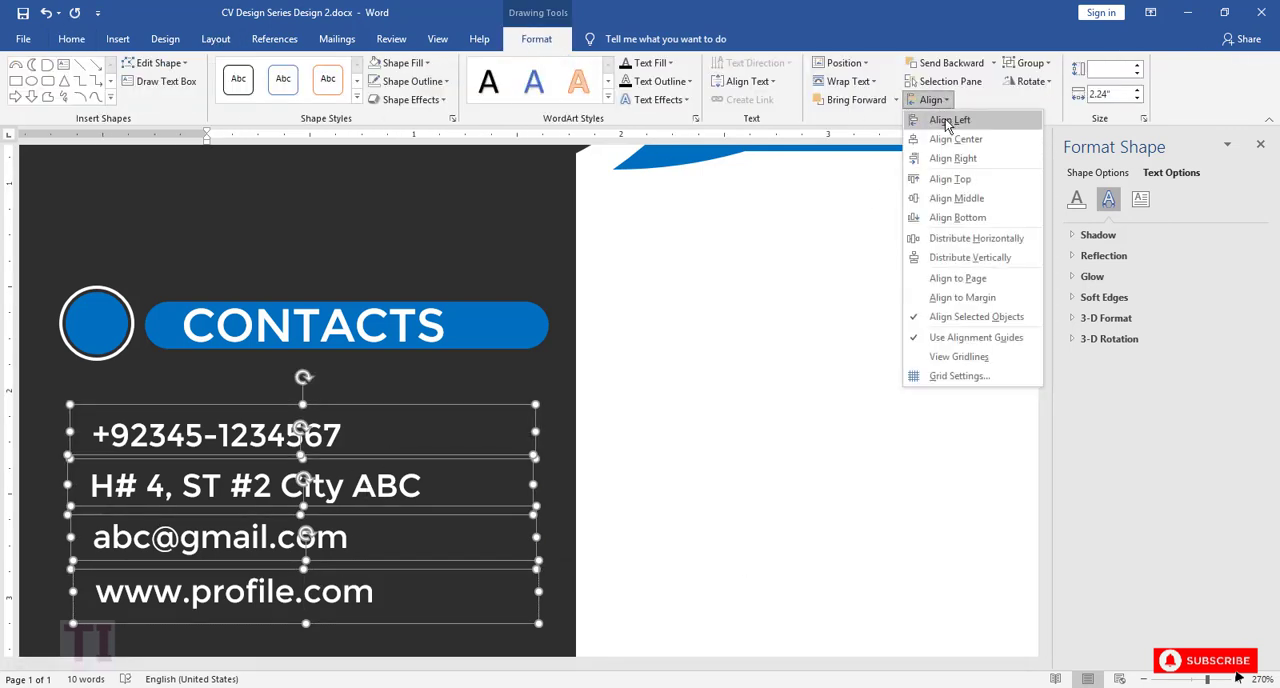
click(946, 121)
Step: Distribute the four contact text boxes horizontally and vertically
click(935, 100)
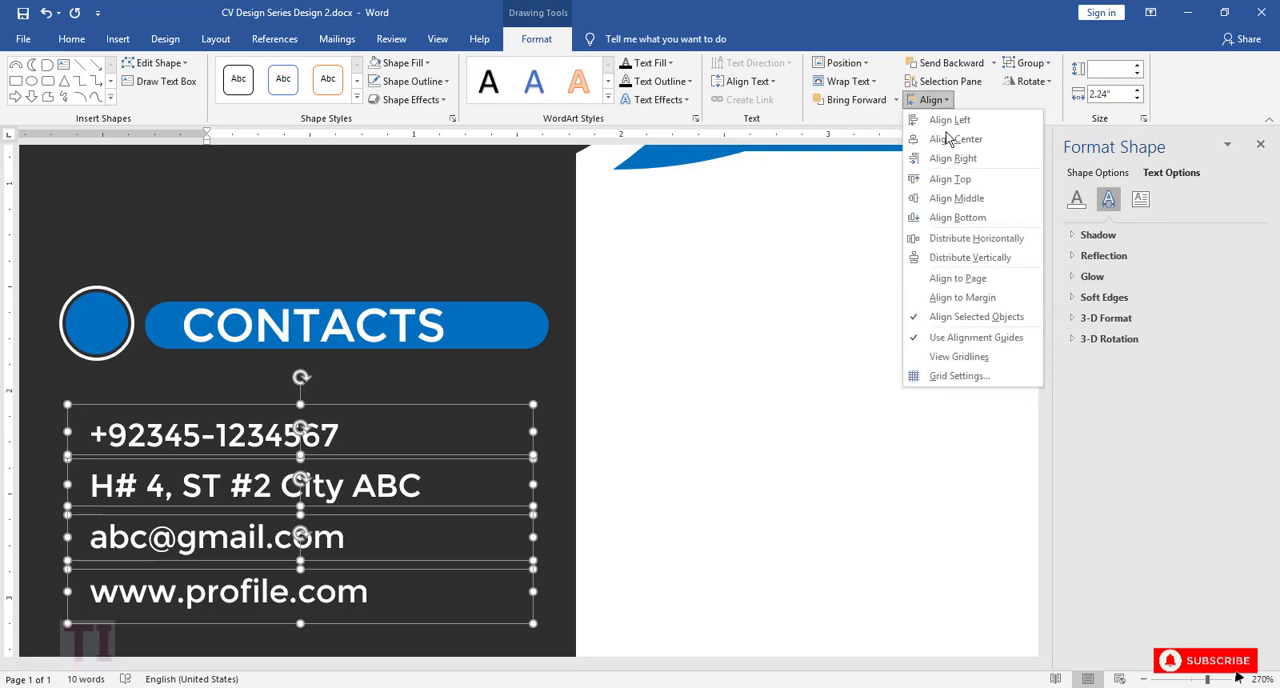
click(955, 242)
click(932, 100)
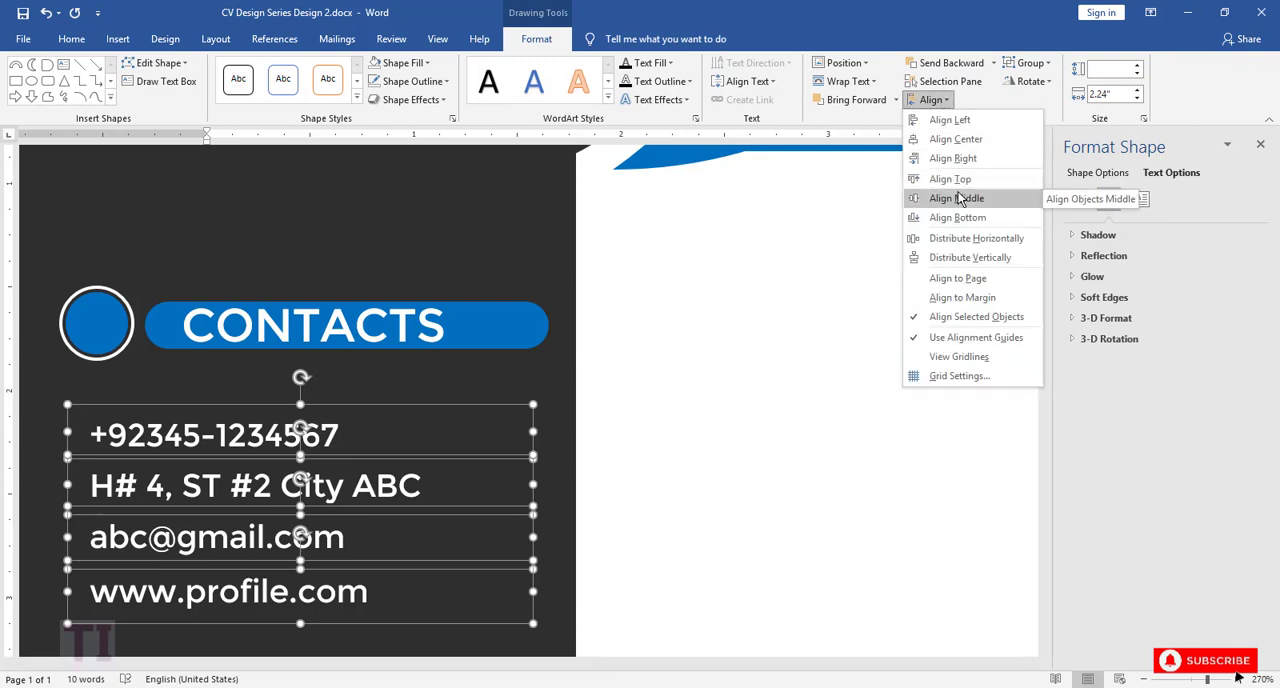
click(988, 257)
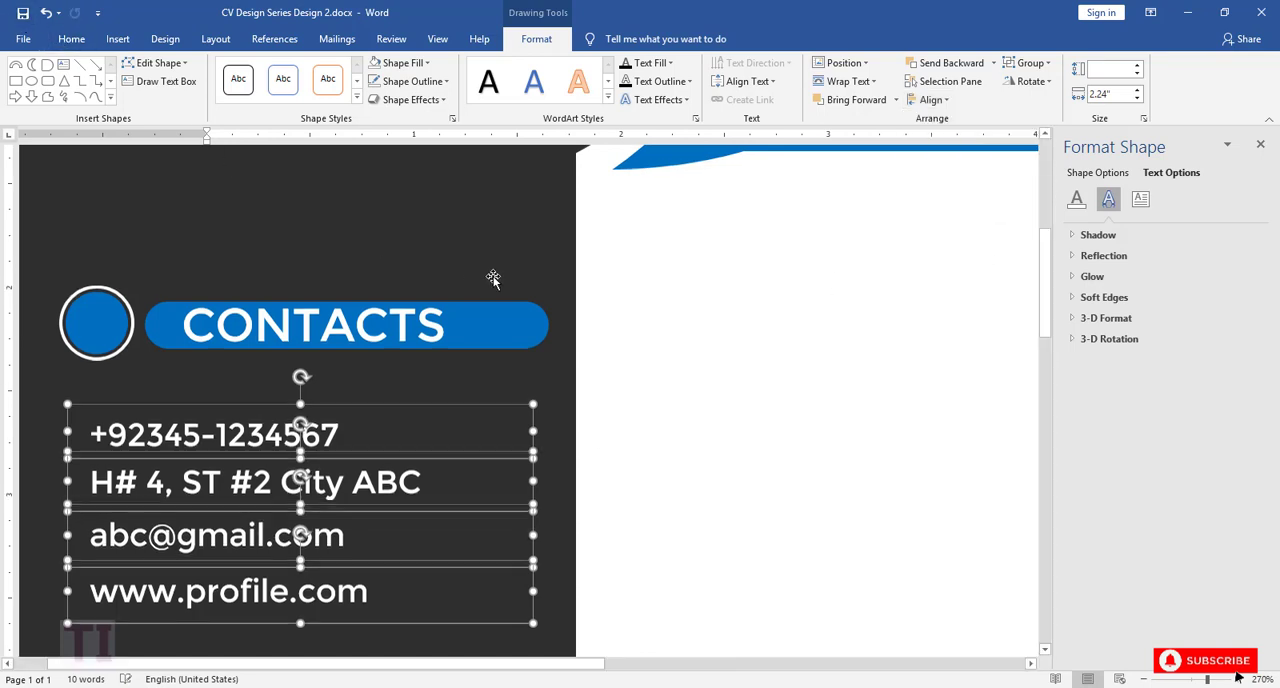
Step: Group the blue circle with its white ring beside the CONTACTS heading
scroll(493, 278, down, 2)
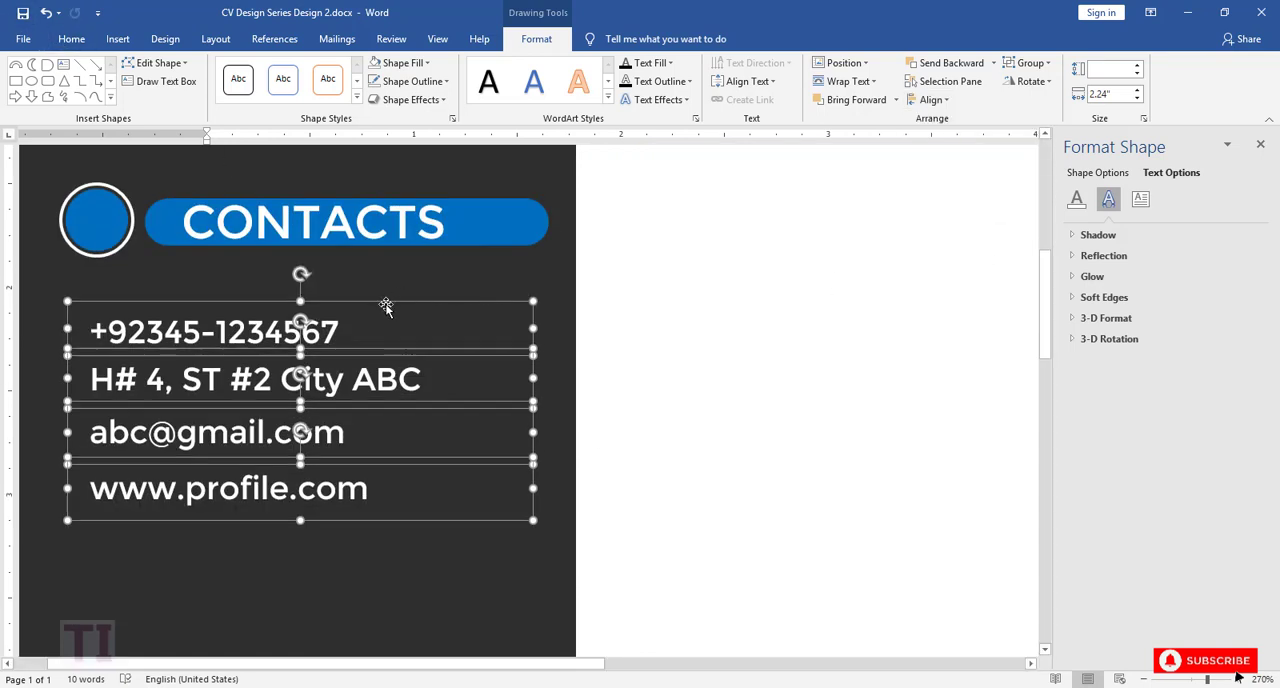
click(106, 224)
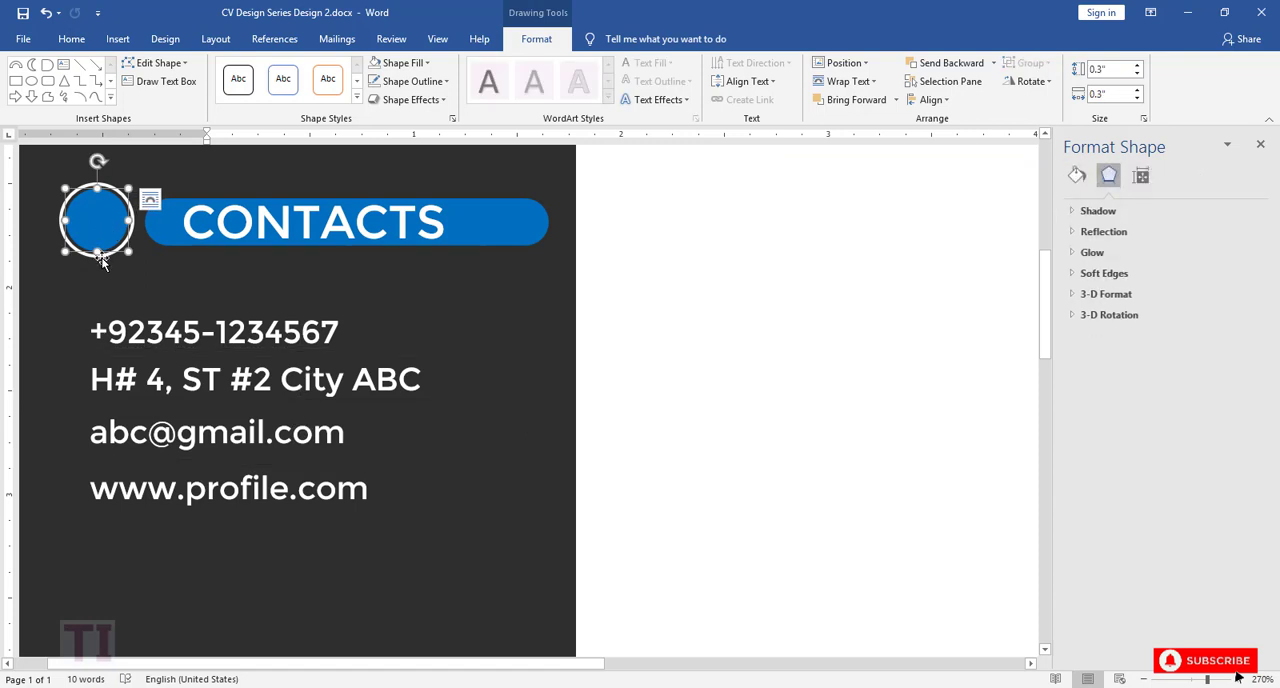
shift+click(101, 256)
right_click(108, 217)
mouse_move(143, 314)
click(294, 314)
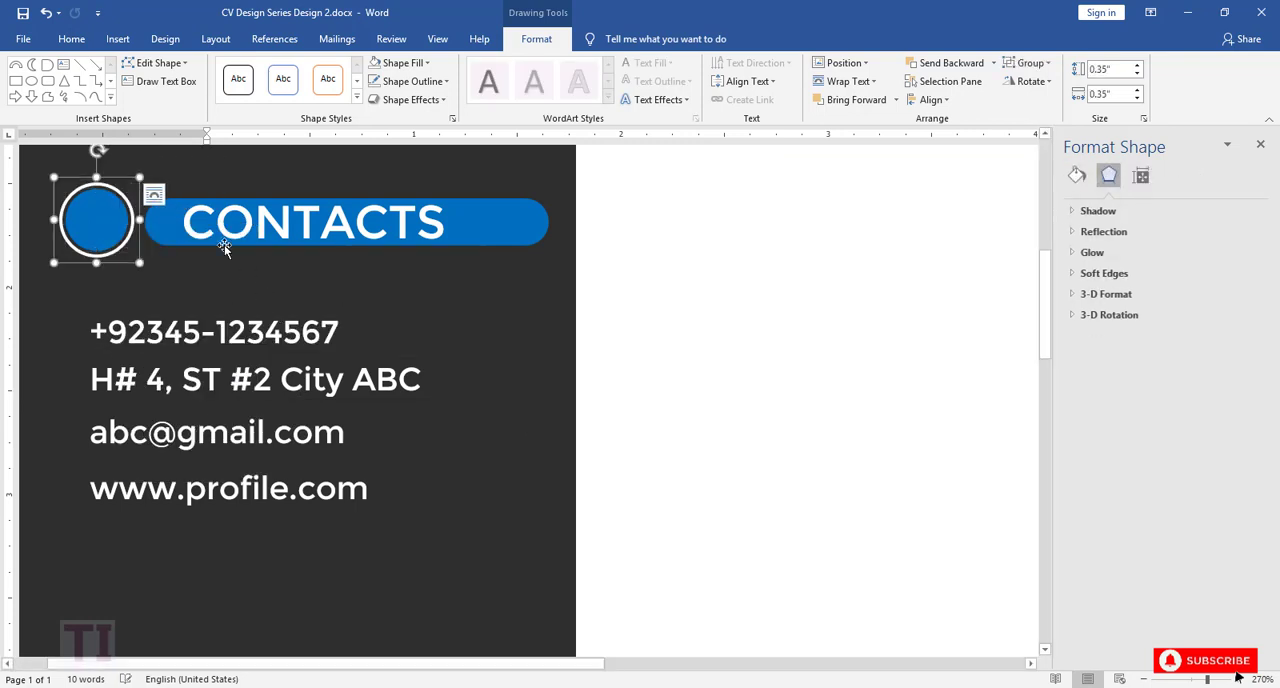
Step: Group the CONTACTS text box with its blue pill shape
click(228, 224)
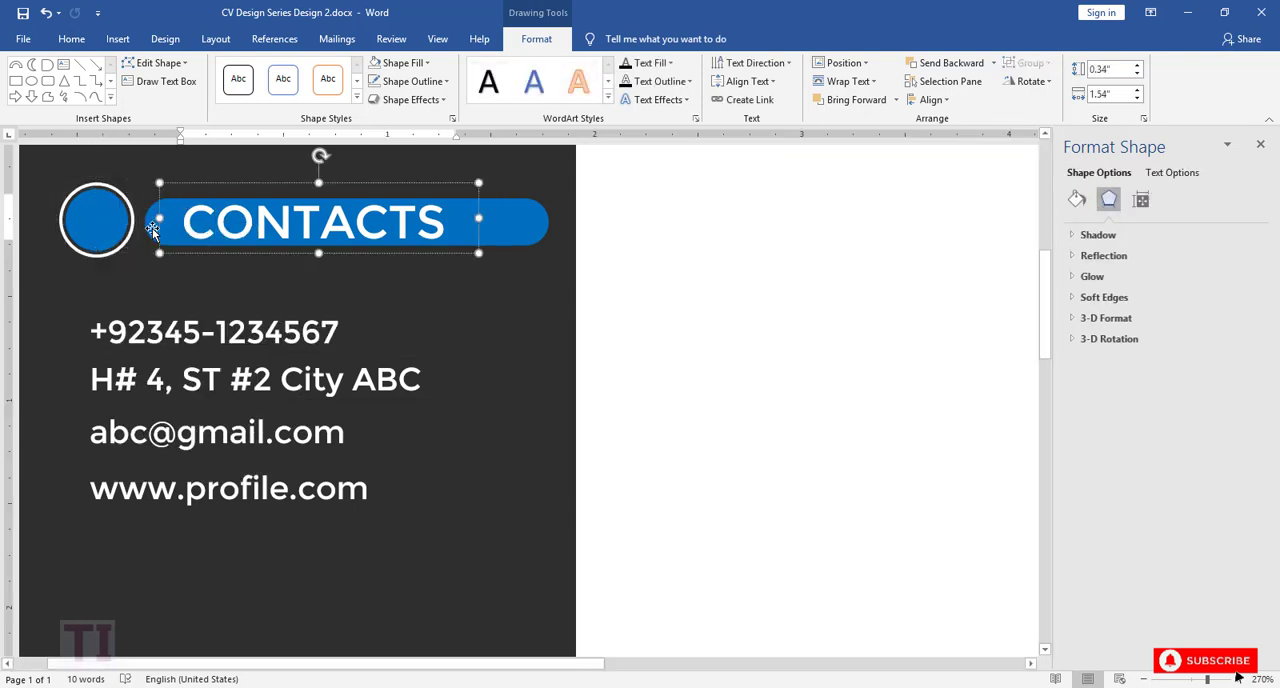
shift+click(152, 228)
right_click(152, 228)
click(314, 321)
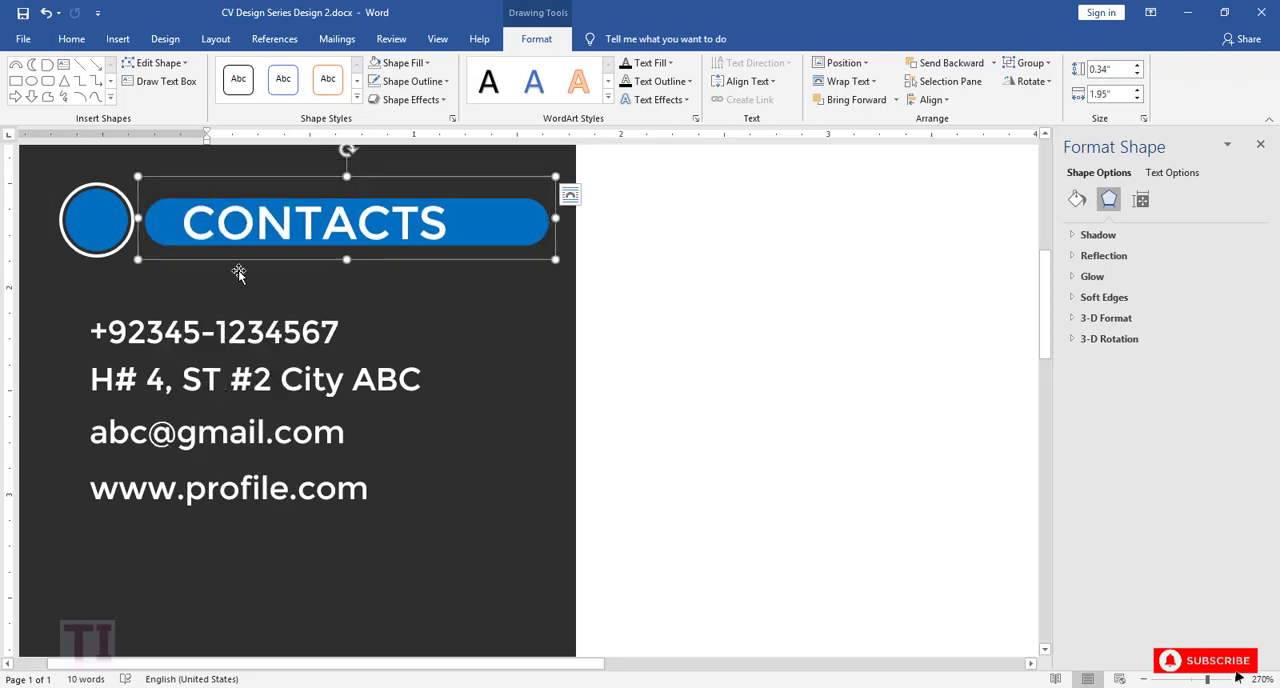
Step: Duplicate the CONTACTS heading with its ringed circle and place the copy below the website line
shift+click(108, 232)
key(ctrl+v)
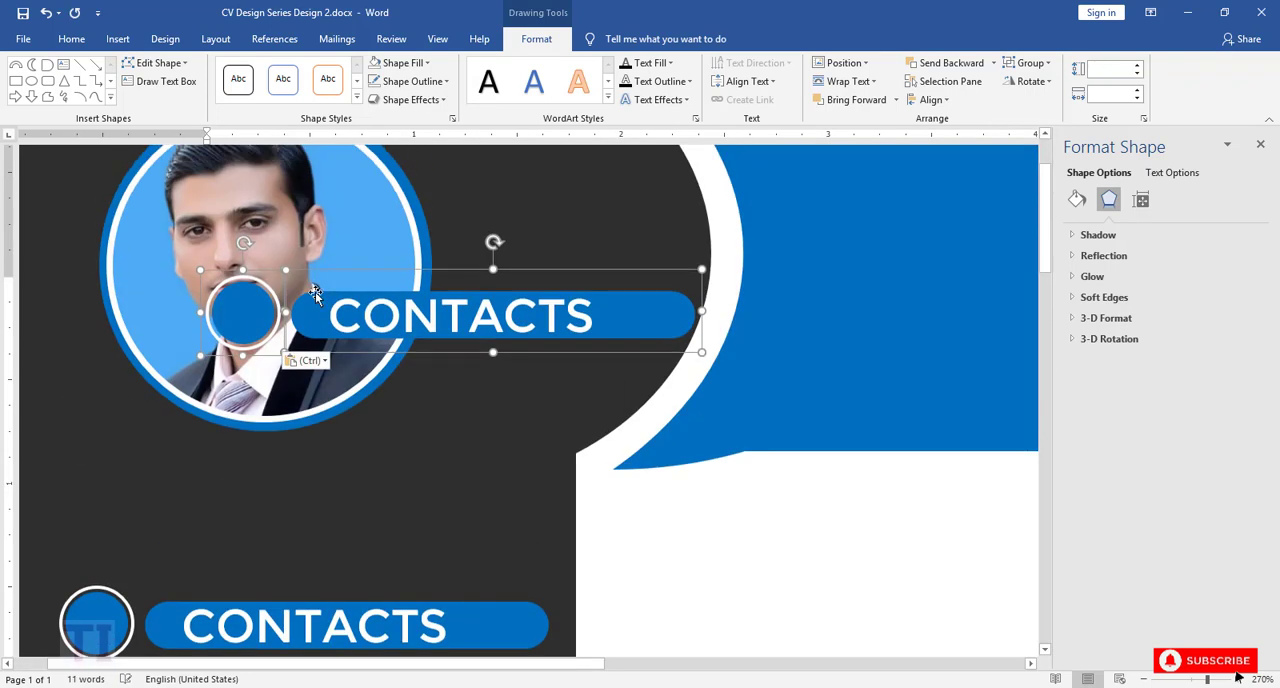
scroll(354, 197, down, 2)
scroll(357, 209, up, 1)
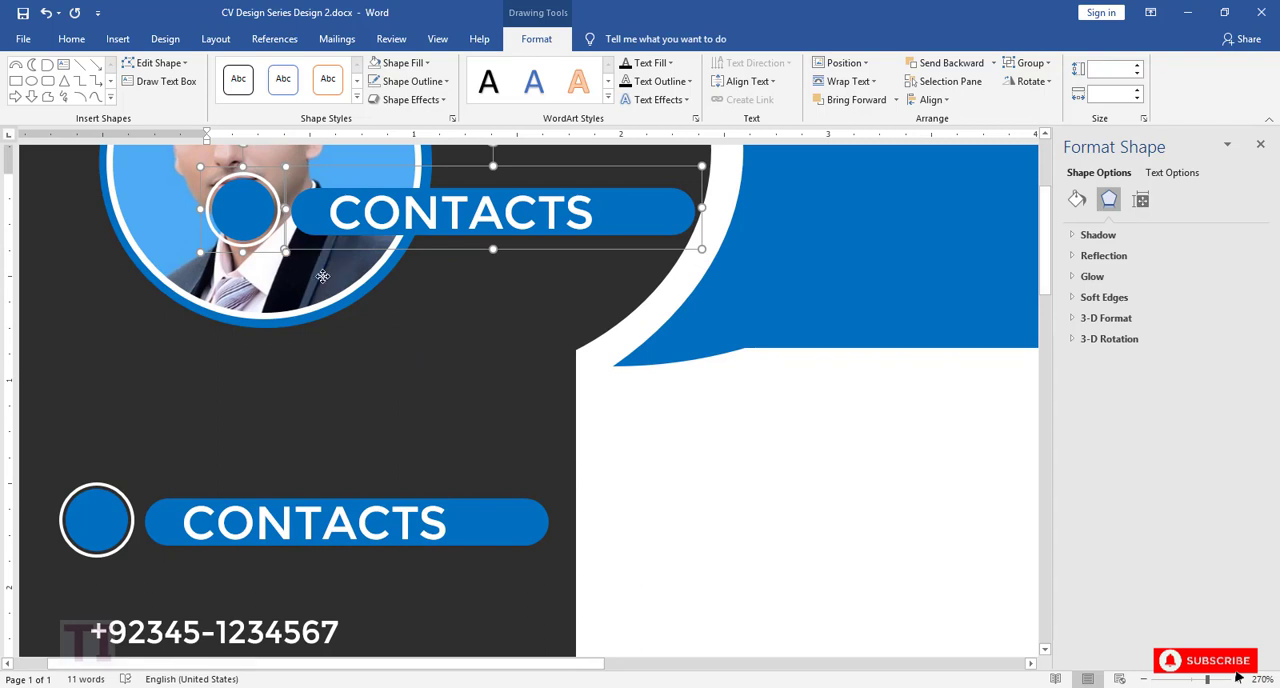
drag(313, 245, 176, 608)
drag(1047, 300, 1011, 357)
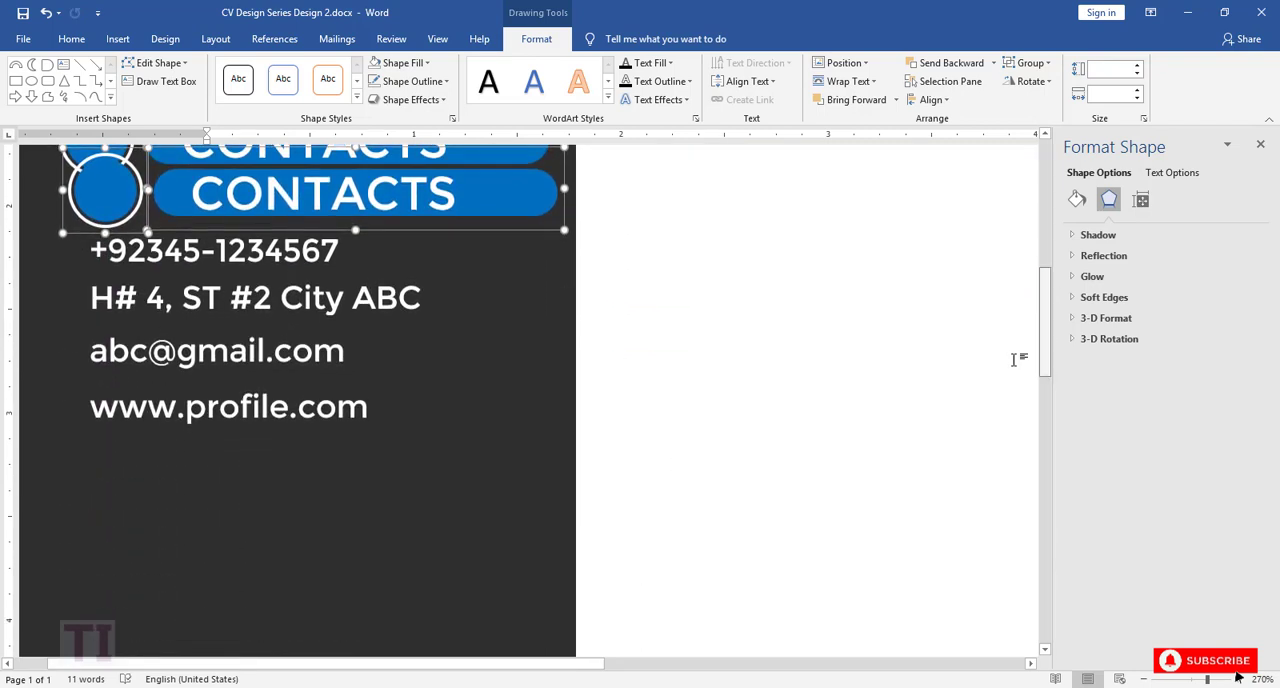
drag(411, 215, 423, 528)
scroll(491, 363, up, 3)
scroll(492, 364, down, 3)
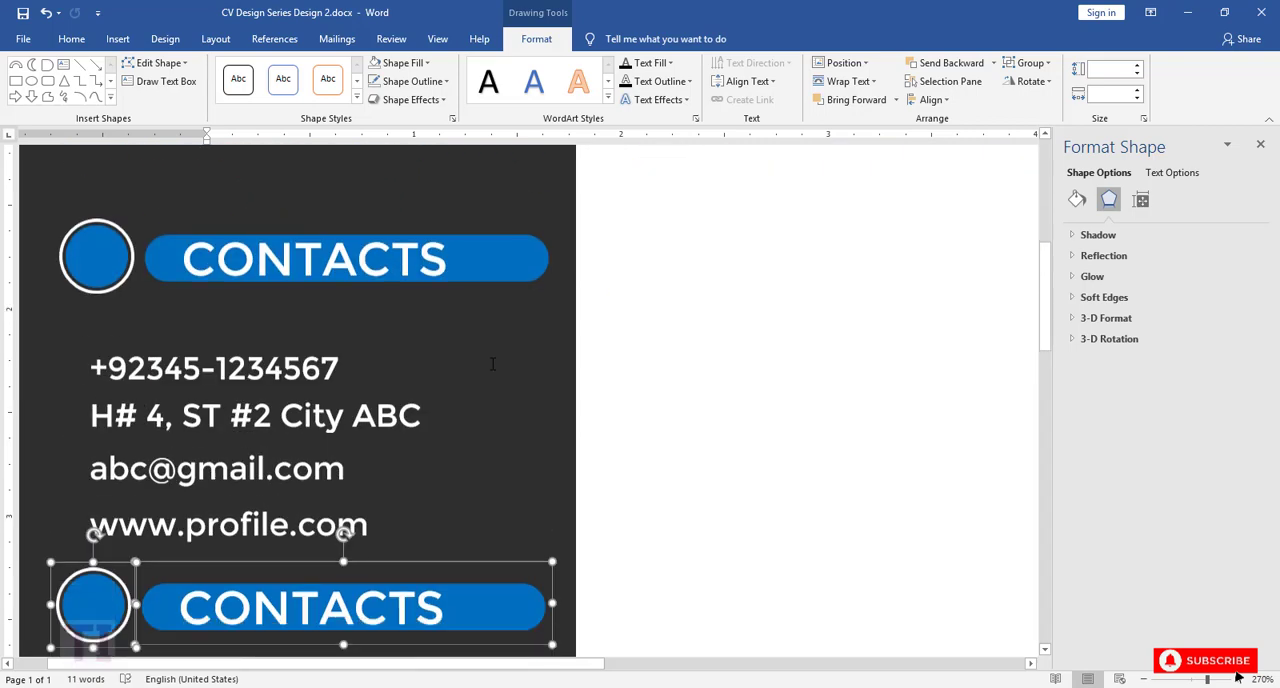
scroll(492, 363, up, 1)
scroll(492, 363, down, 2)
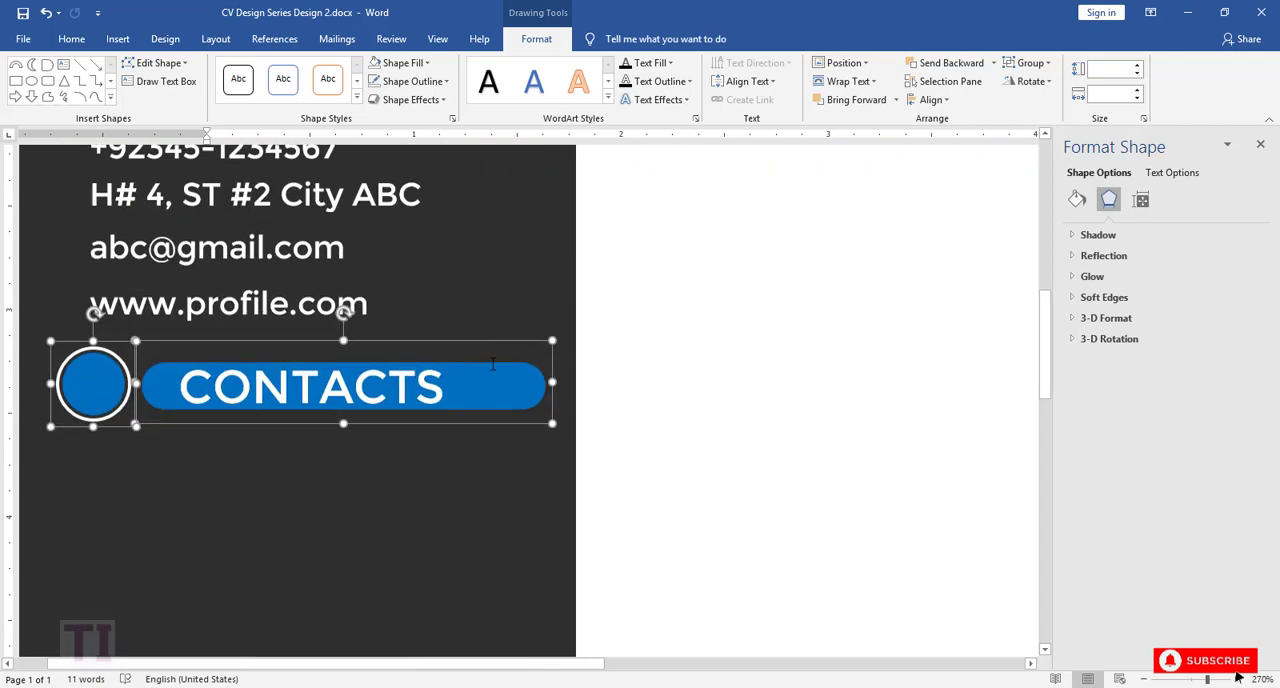
Step: Change the duplicated heading's text to SKILLS
click(437, 390)
drag(445, 390, 176, 390)
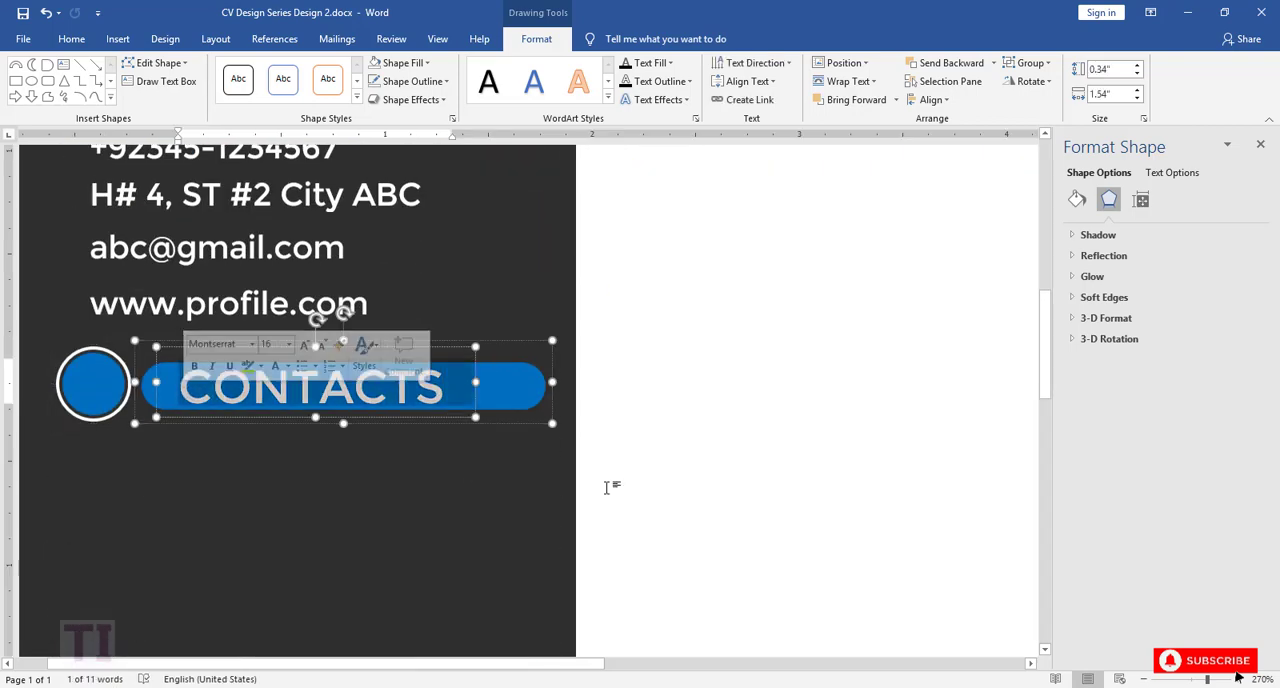
text(S)
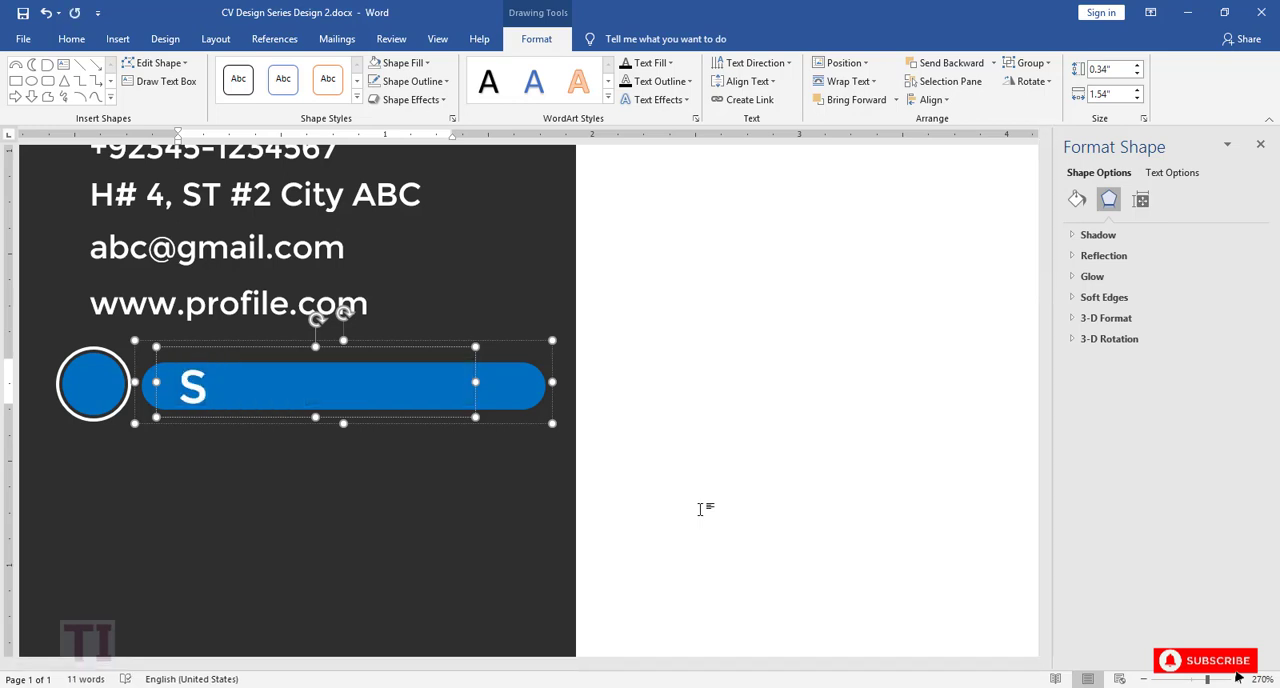
text(KILLS)
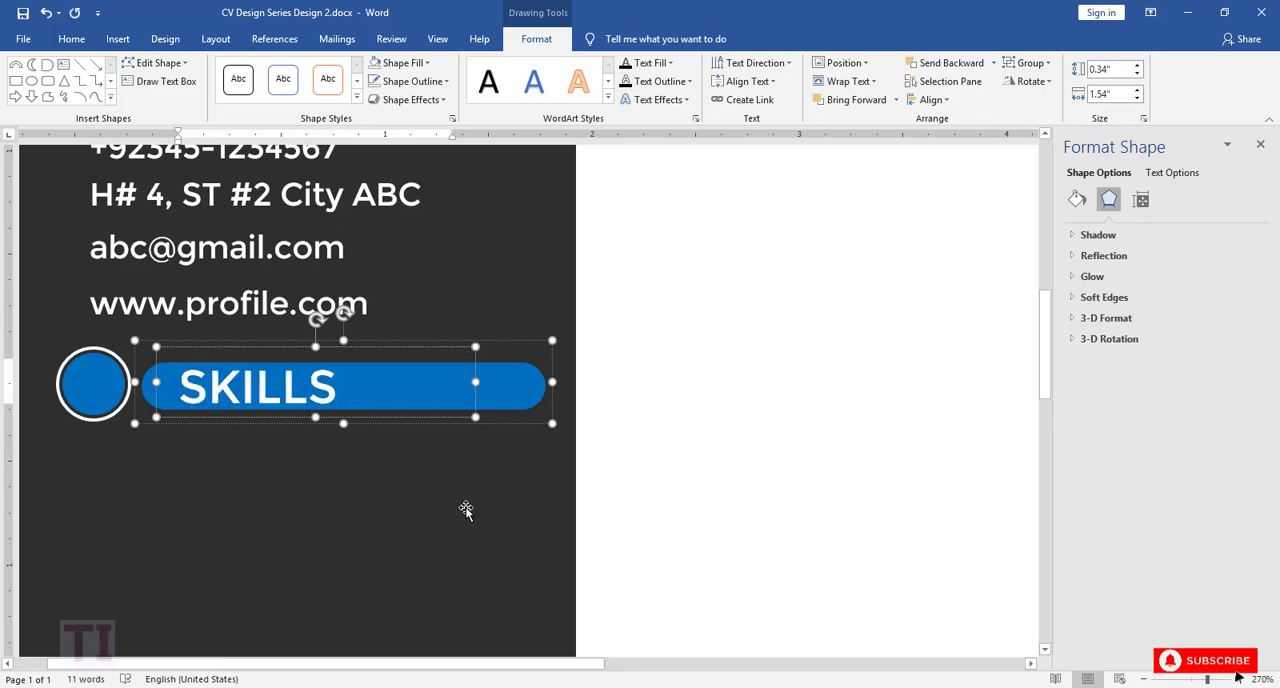
click(408, 500)
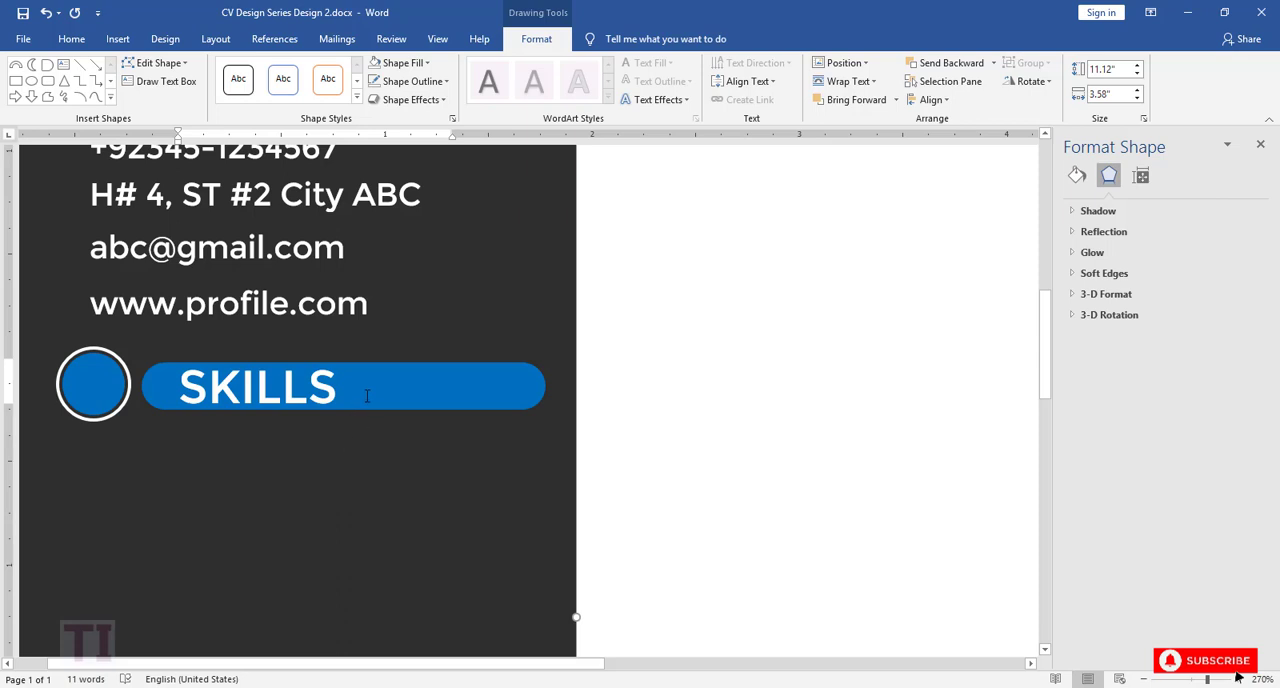
click(498, 400)
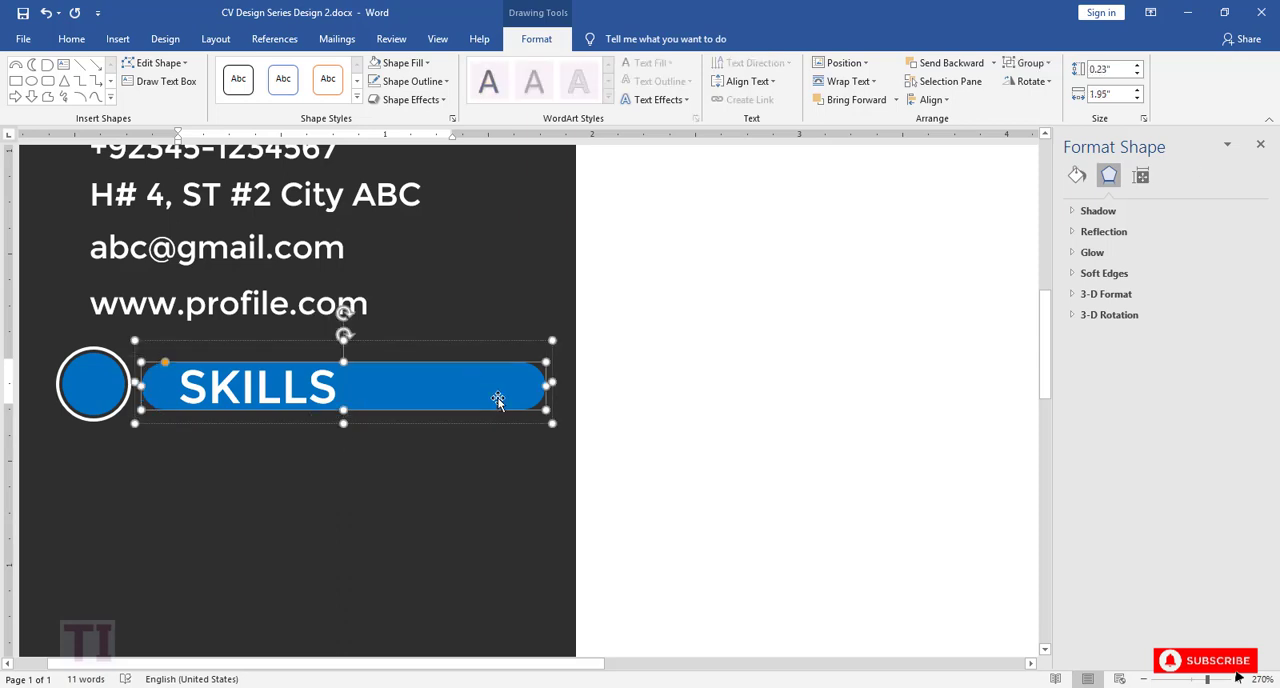
Step: Duplicate the website text box below the SKILLS heading and change the copy's text to "MS Word"
mouse_move(1036, 393)
mouse_down()
mouse_move(1036, 418)
mouse_move(1036, 397)
mouse_up()
scroll(200, 377, down, 2)
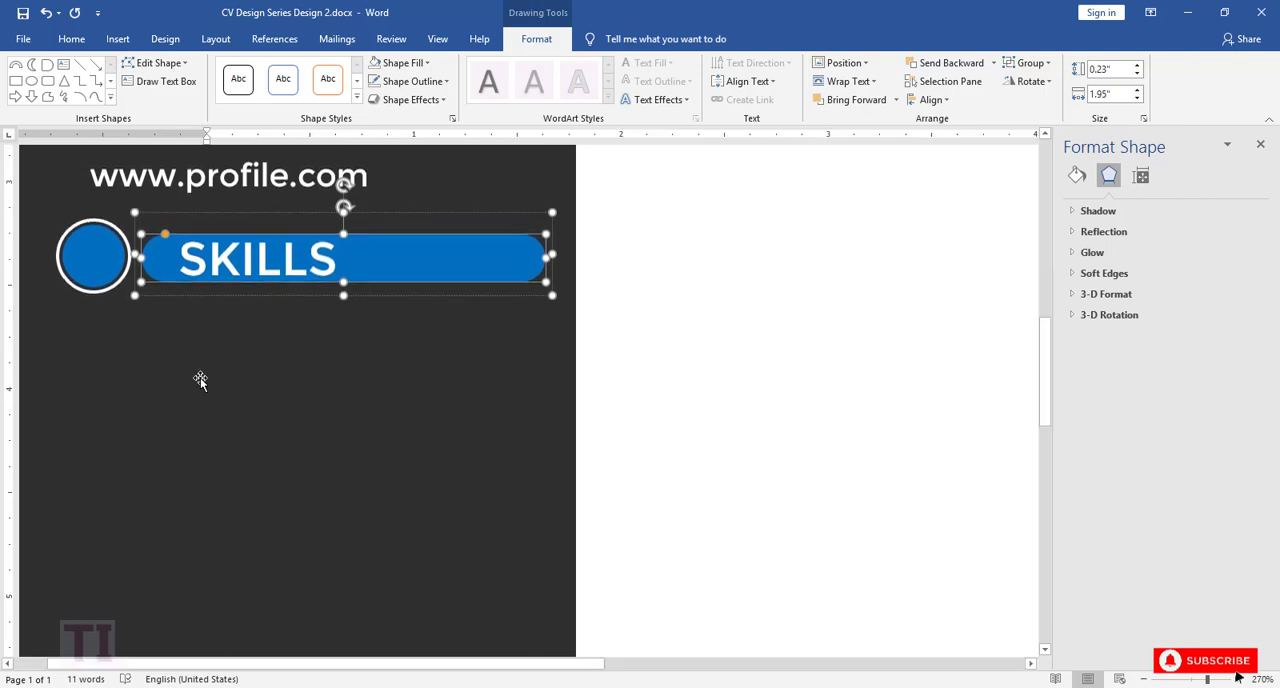
click(152, 205)
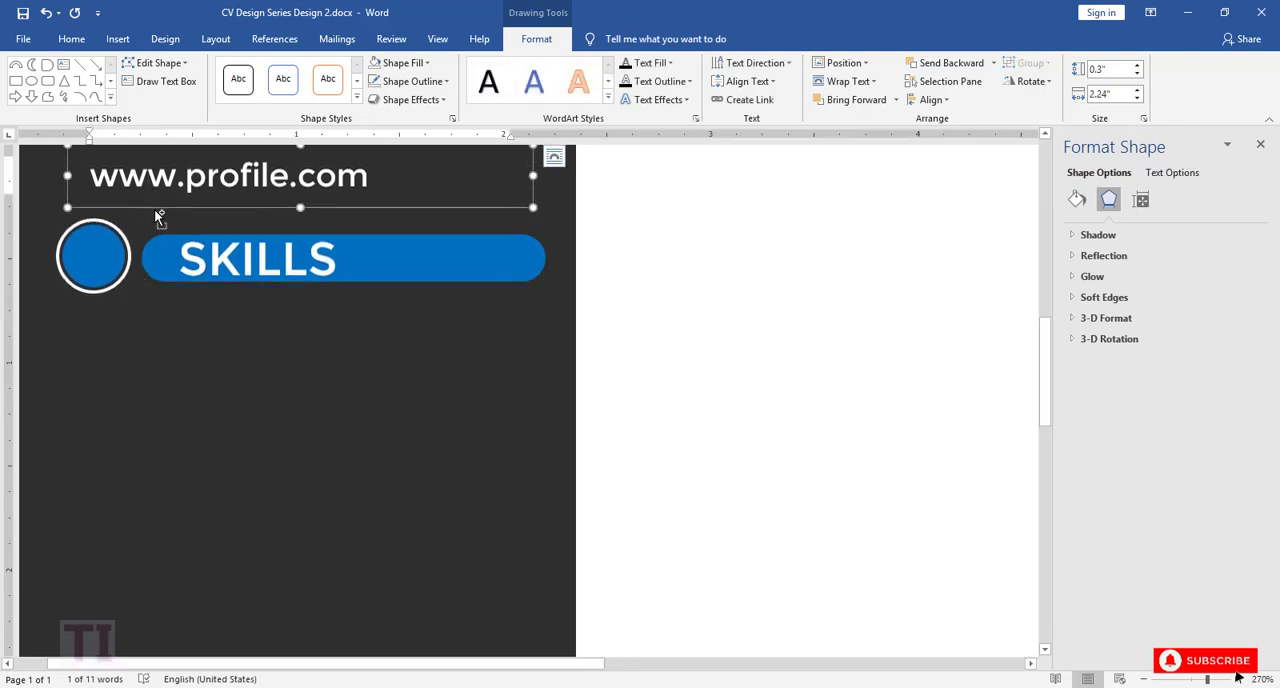
key(ctrl+v)
drag(148, 263, 126, 421)
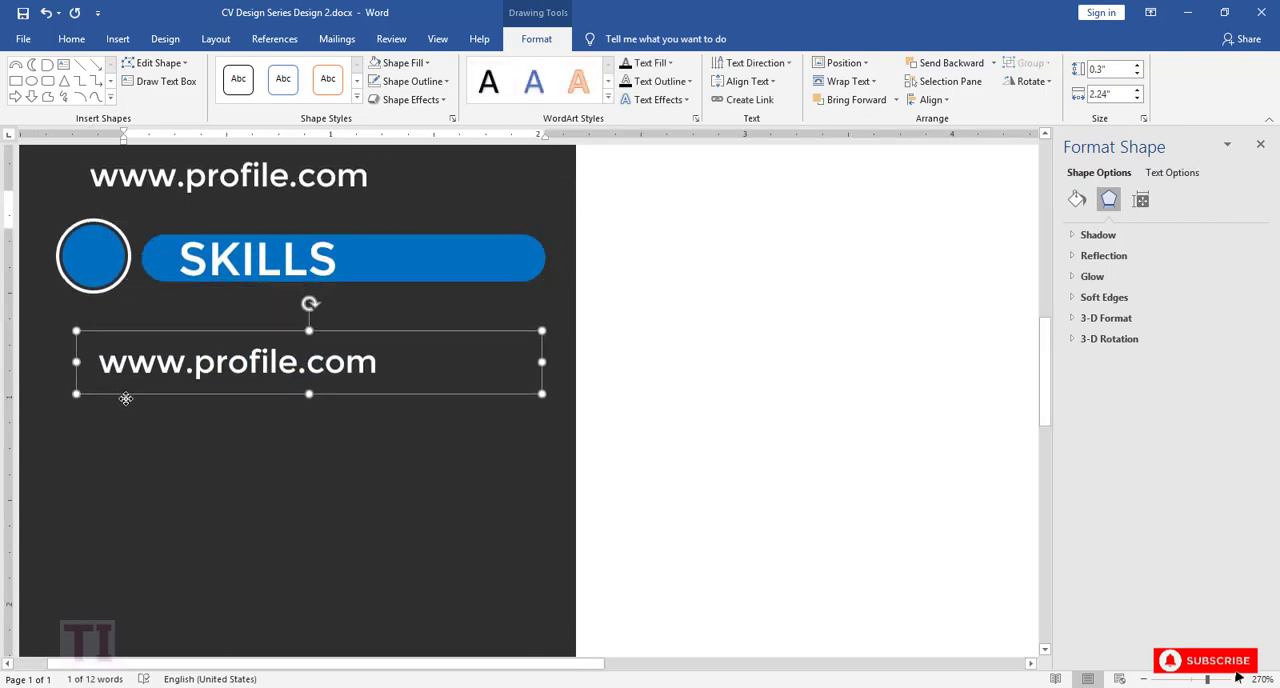
click(371, 391)
drag(381, 368, 102, 368)
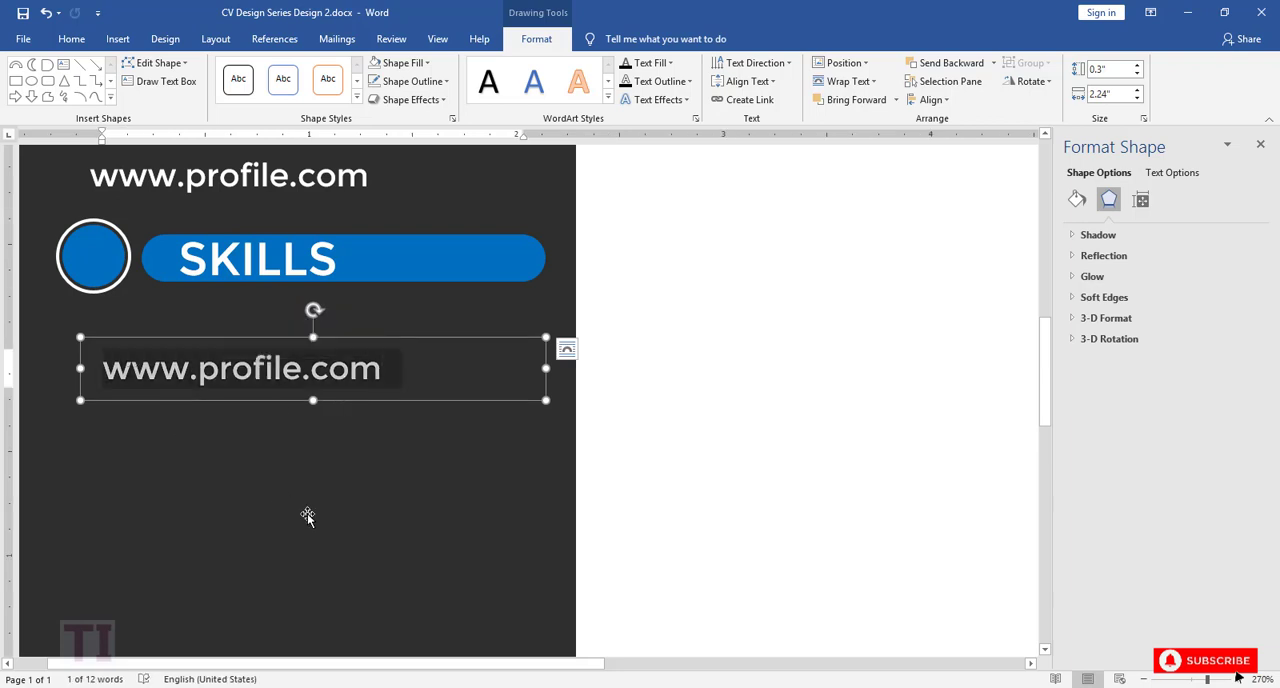
text(MS )
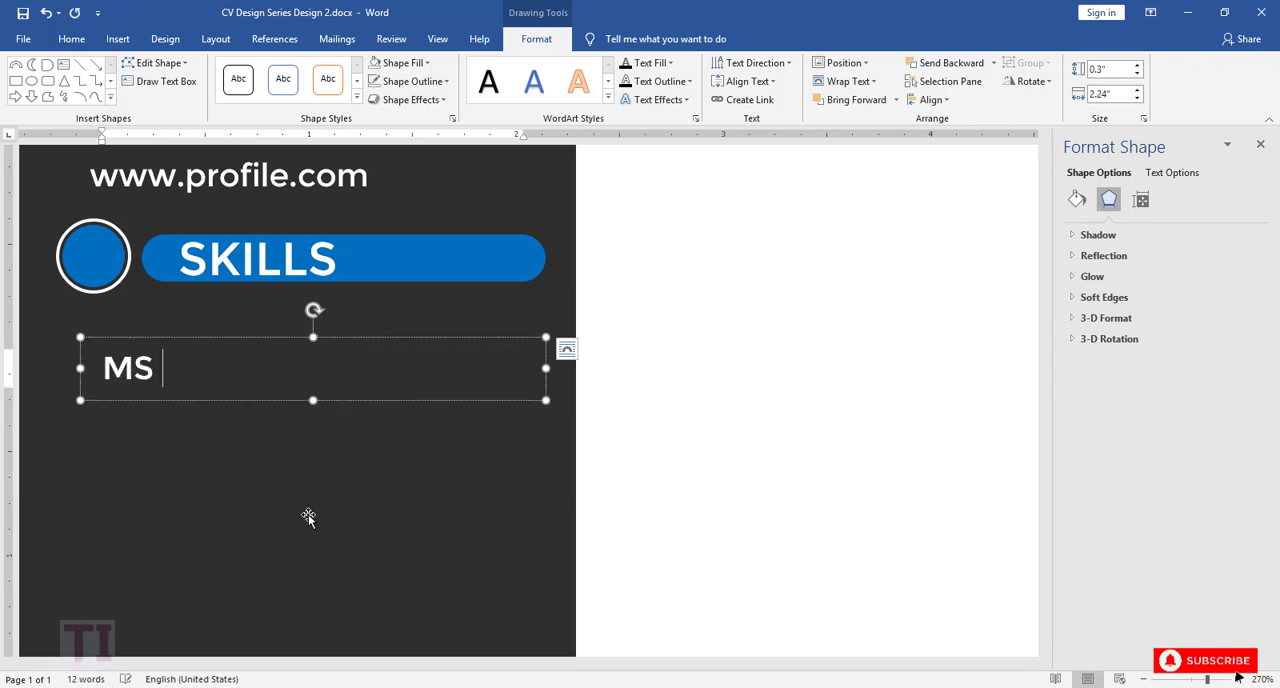
text(Word)
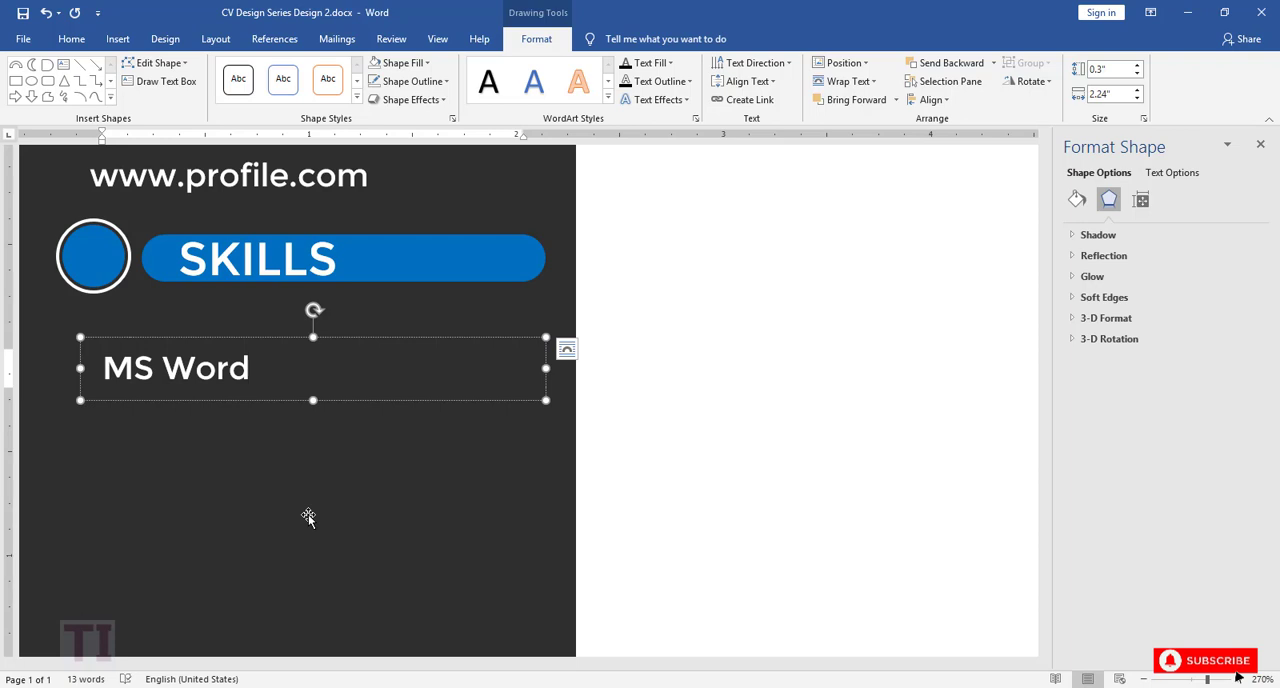
Step: Narrow the MS Word text box to 0.94" and place a copy below it reading "MS Exel"
drag(547, 369, 159, 420)
key(ctrl+v)
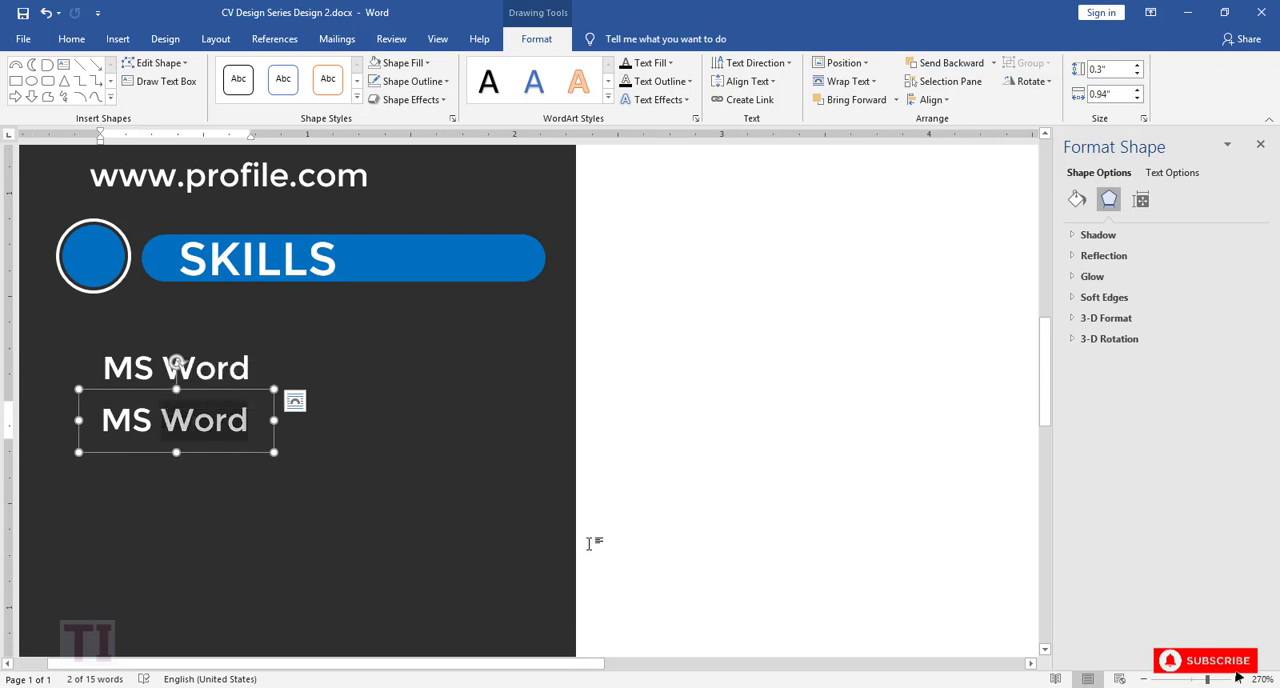
text(Exel)
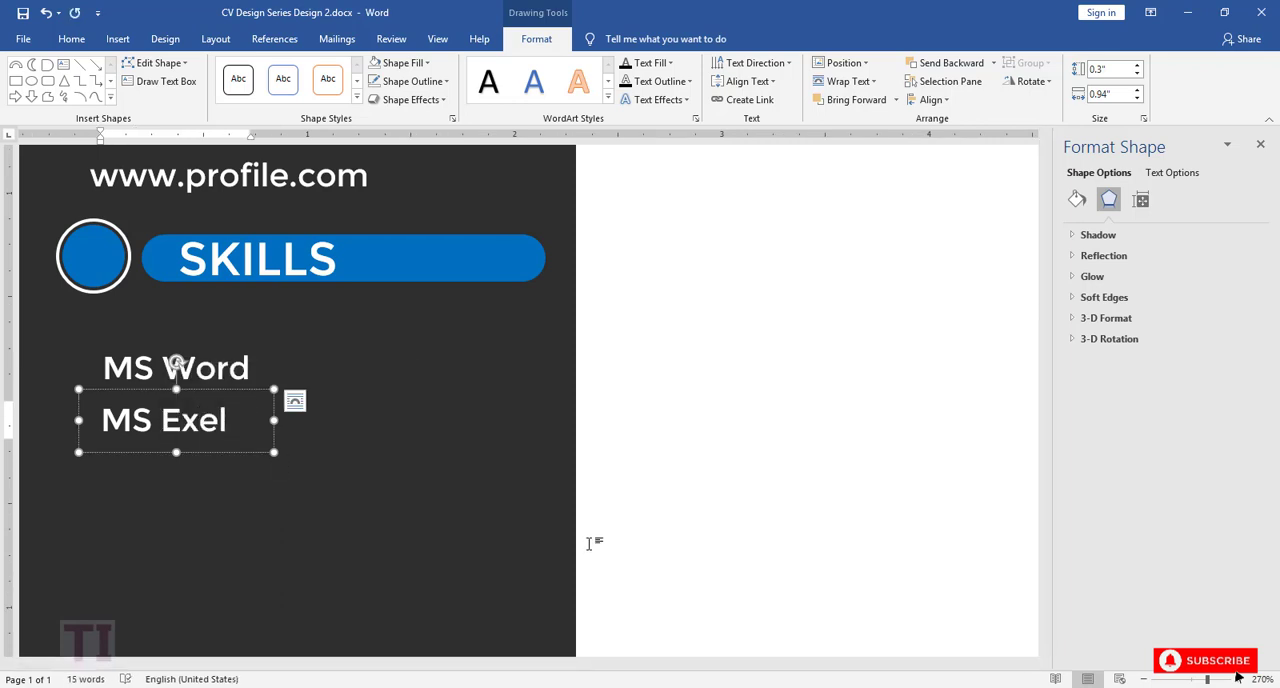
Step: Duplicate the second skill text box and place the copy directly below it
click(255, 392)
key(ctrl+c)
key(ctrl+v)
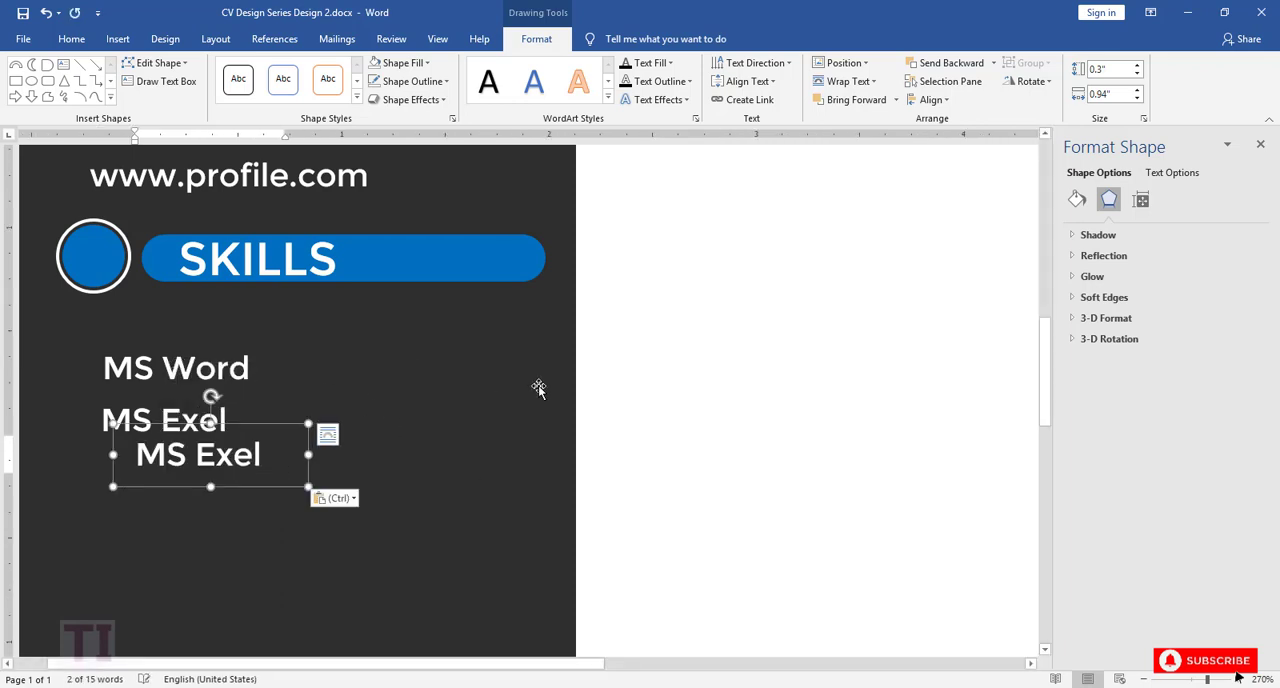
drag(255, 425, 229, 443)
Step: Correct the spelling in the second skill text box to "MS Excel"
click(201, 422)
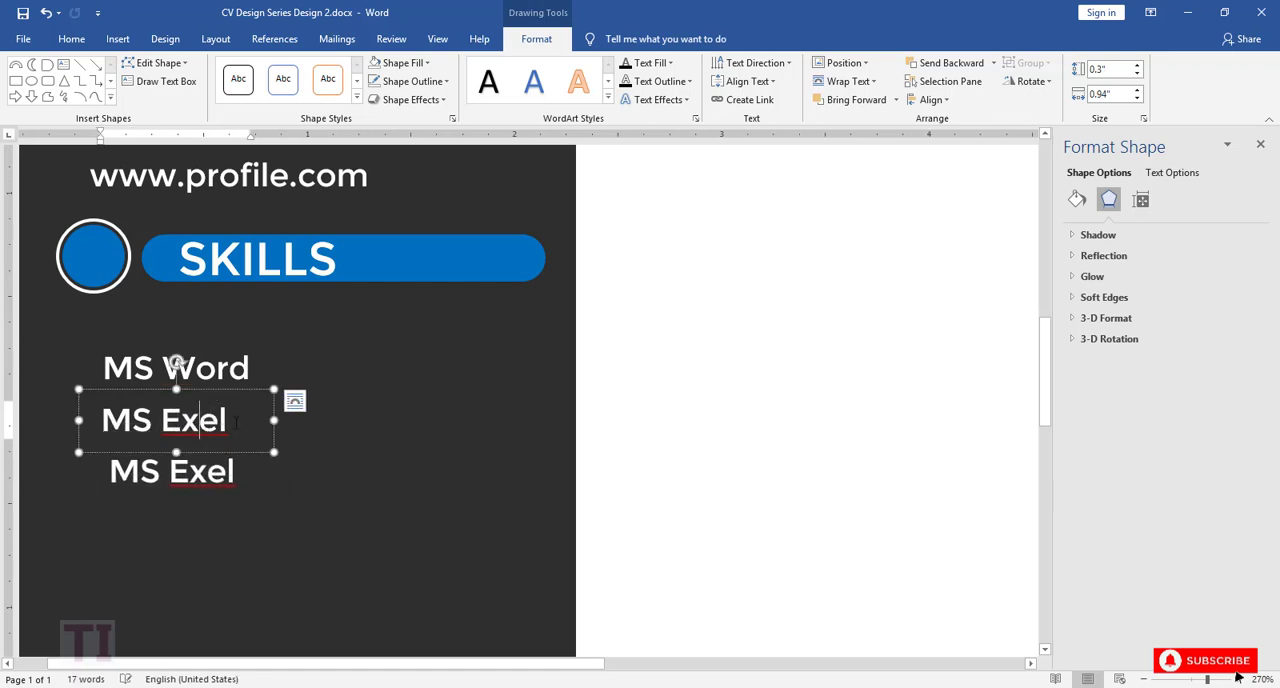
text(C)
key(BackSpace)
text(c)
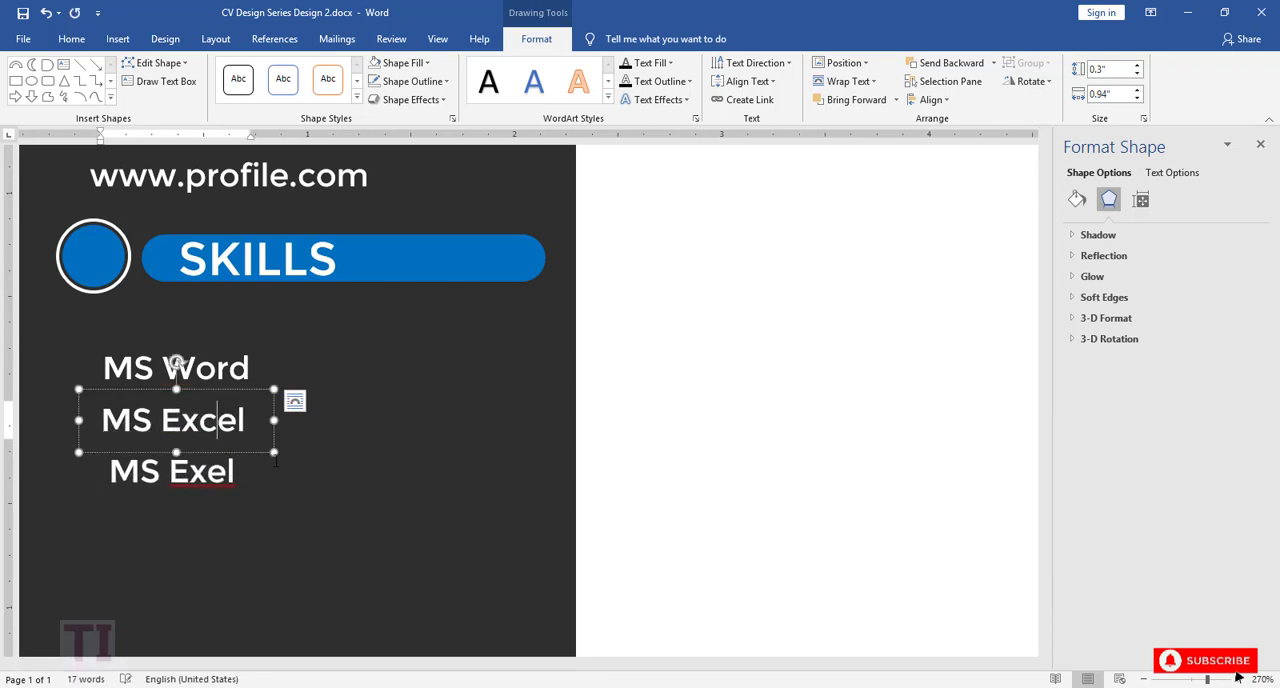
Step: Change the third skill text box to "MS Access"
click(220, 443)
double_click(225, 472)
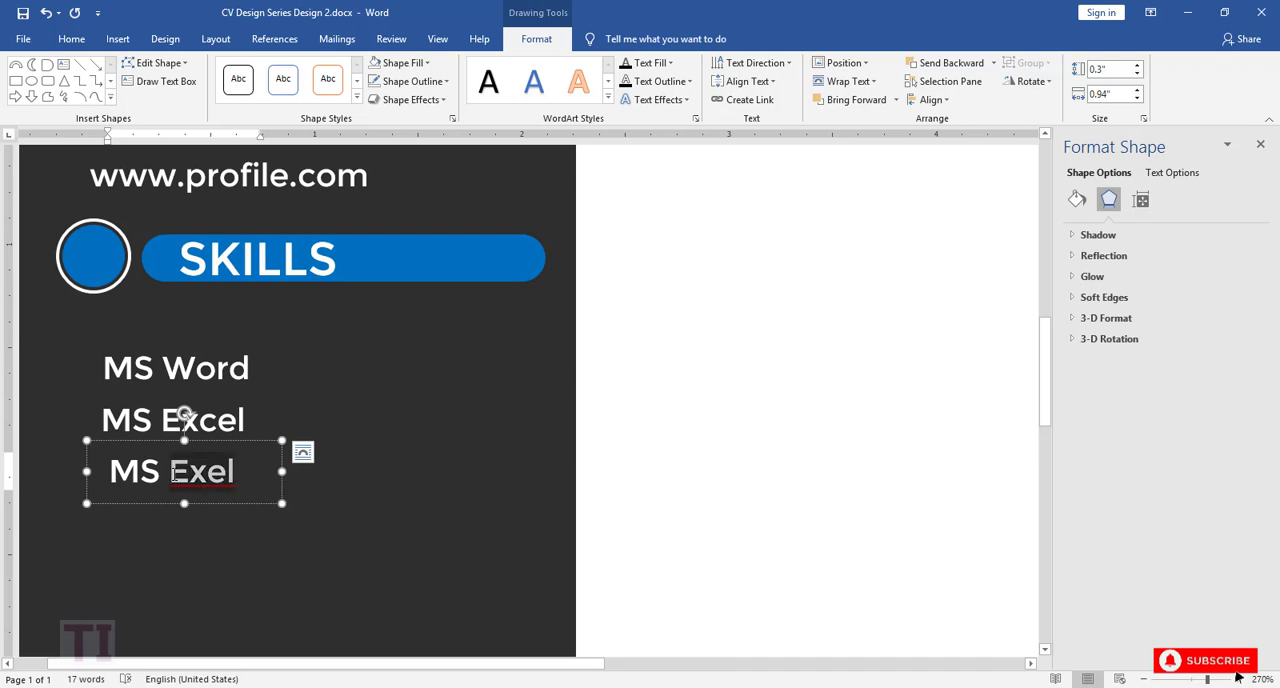
text(Access)
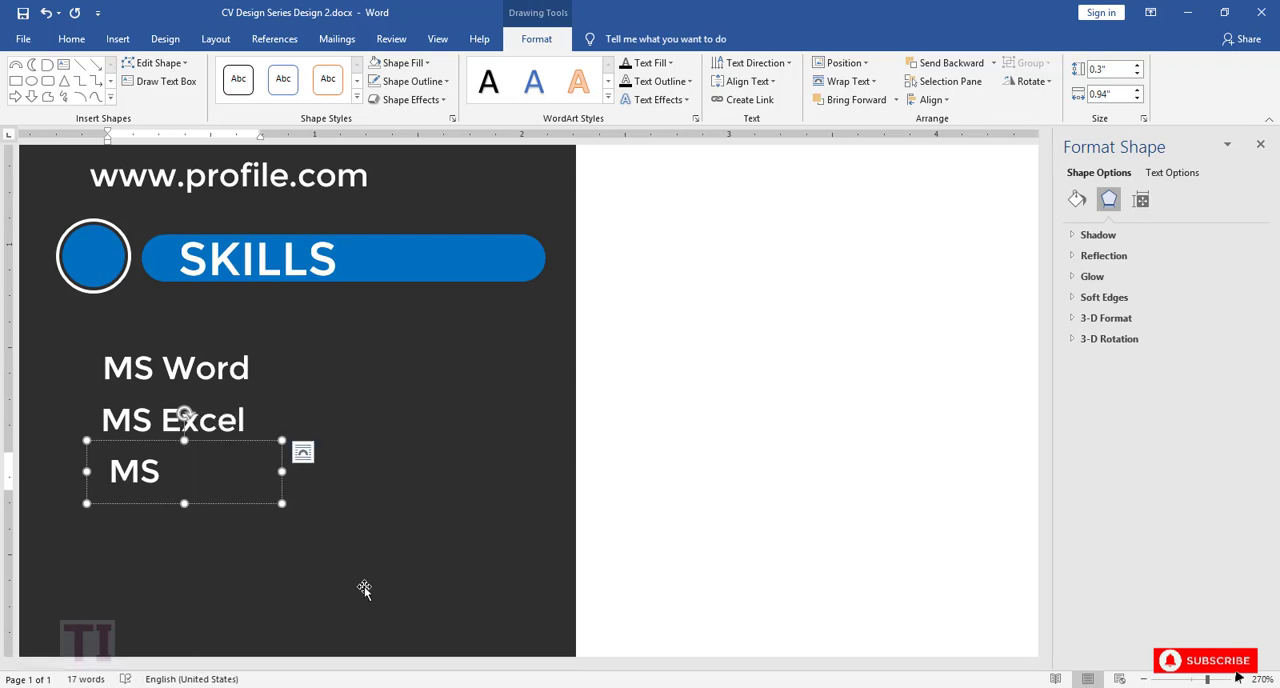
Step: Widen the MS Access text box to 1.07" and place a copy below it reading "C++"
drag(282, 471, 259, 495)
key(ctrl+v)
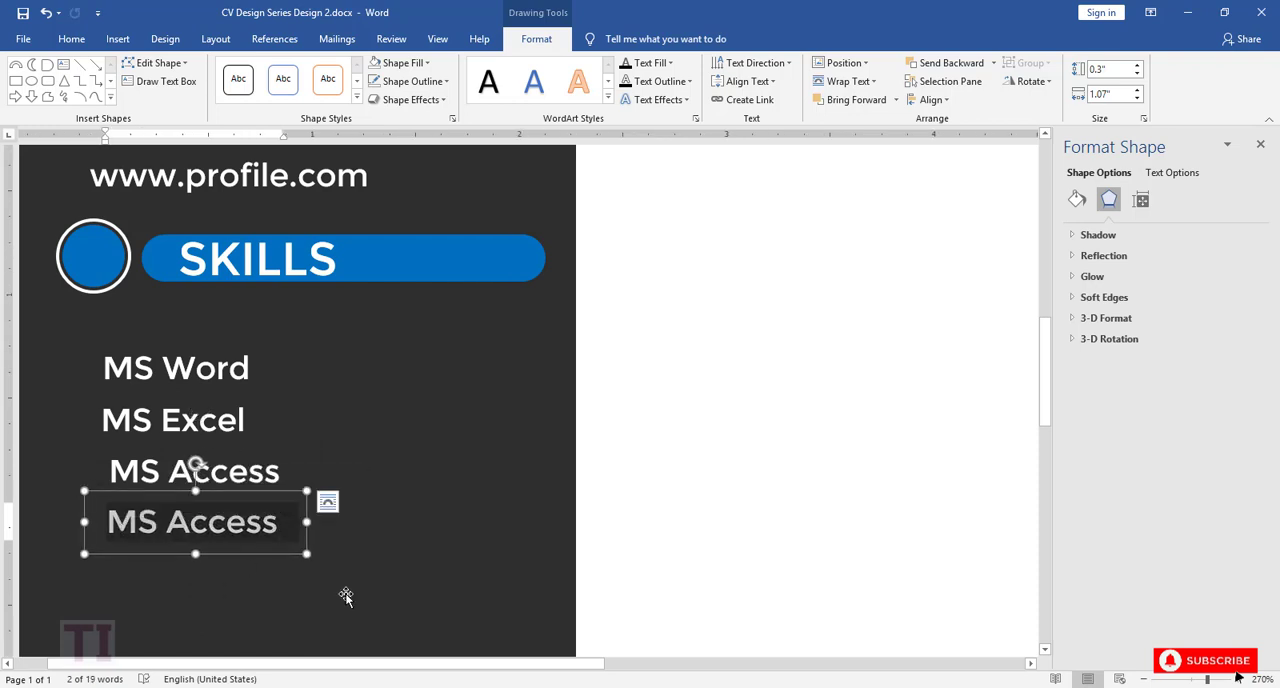
text(C++)
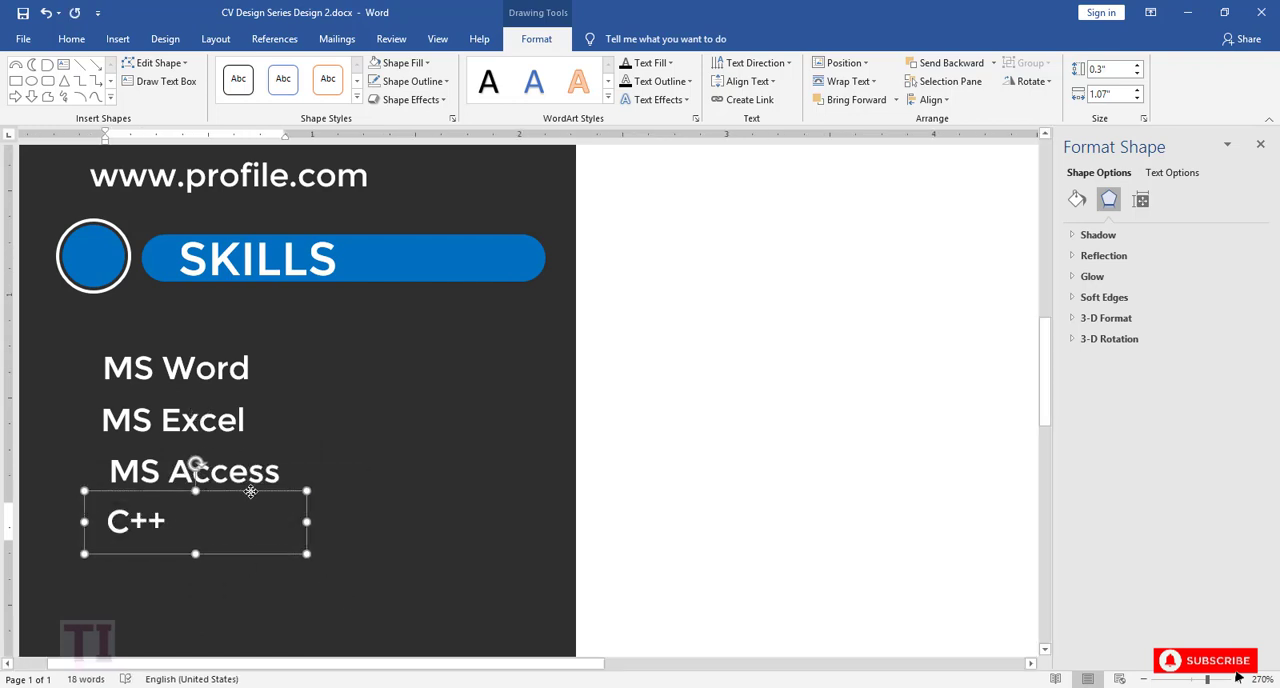
Step: Duplicate the C++ text box below itself and change the copy's text to "Photoshop"
drag(250, 491, 254, 491)
scroll(362, 506, down, 3)
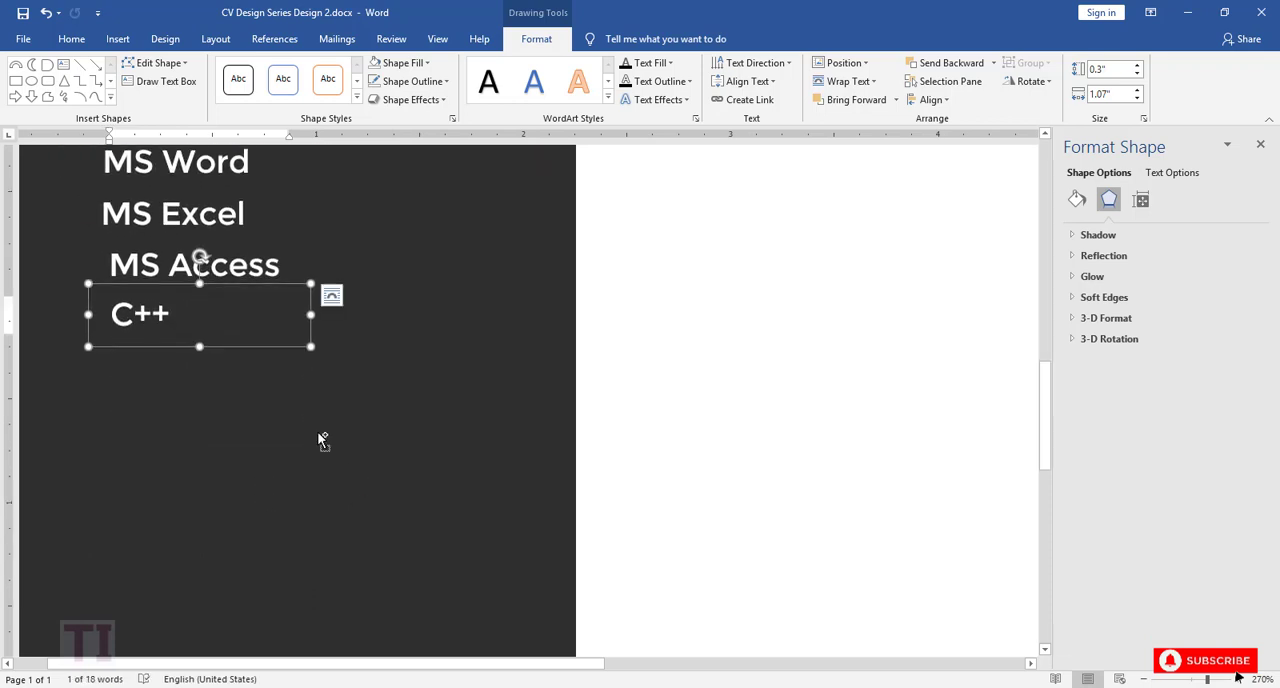
key(ctrl+v)
drag(295, 320, 264, 340)
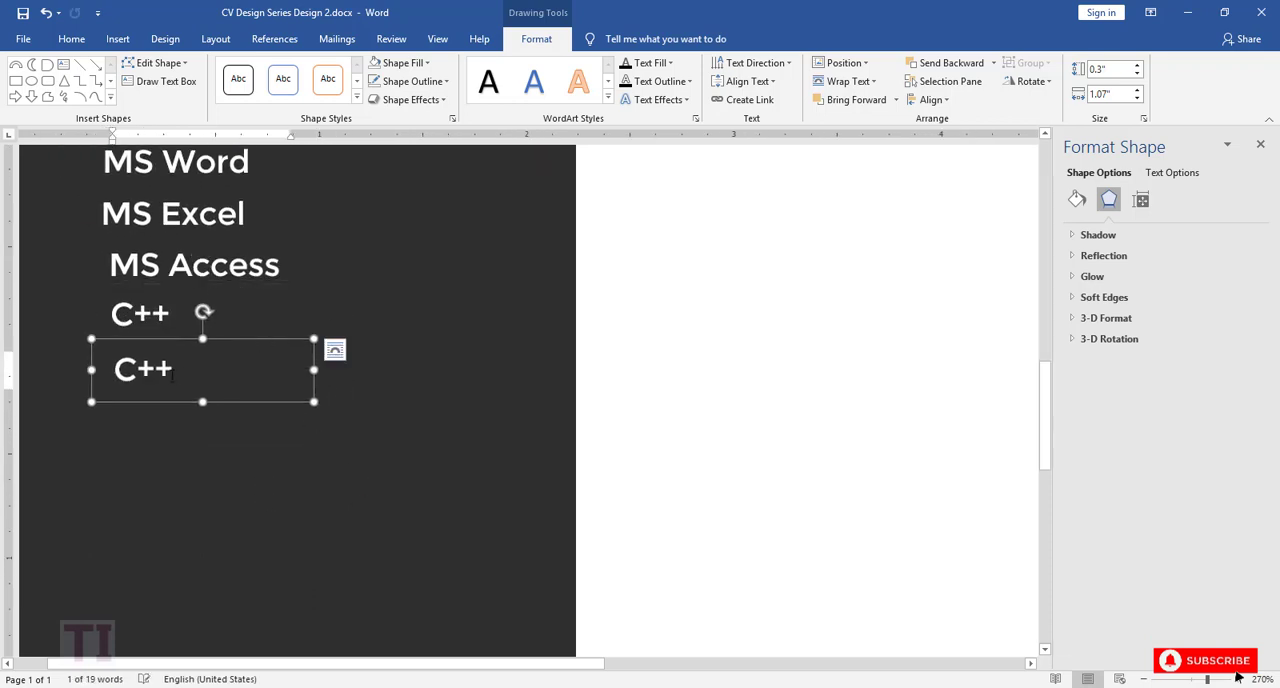
drag(172, 375, 111, 372)
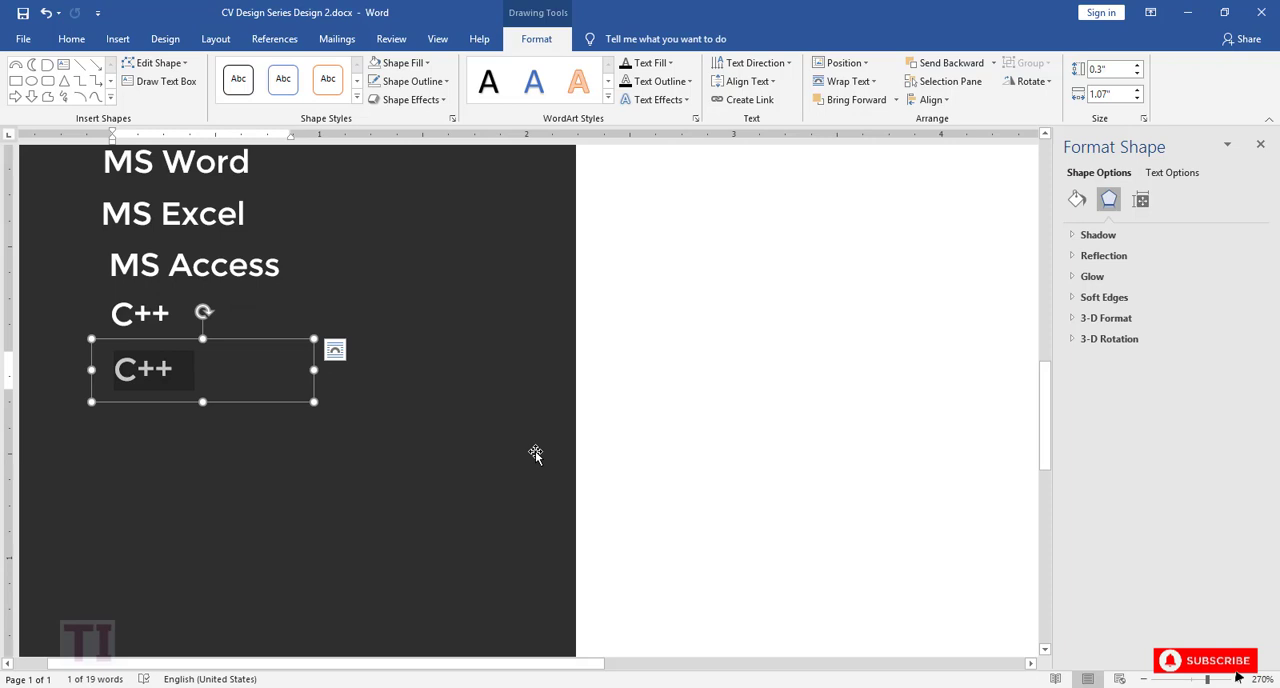
text(Photoshop)
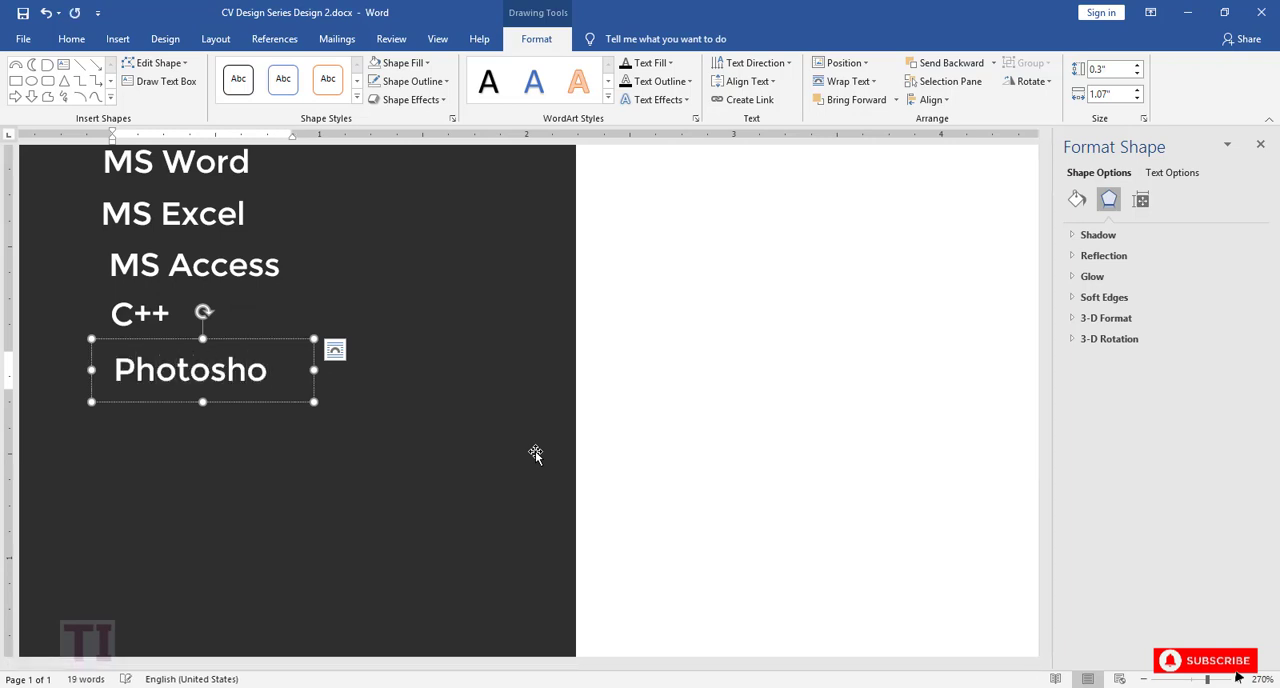
Step: Align the left edges of the Photoshop, C++, MS Access, MS Excel and MS Word text boxes
click(267, 342)
shift+click(150, 313)
shift+click(200, 262)
shift+click(197, 212)
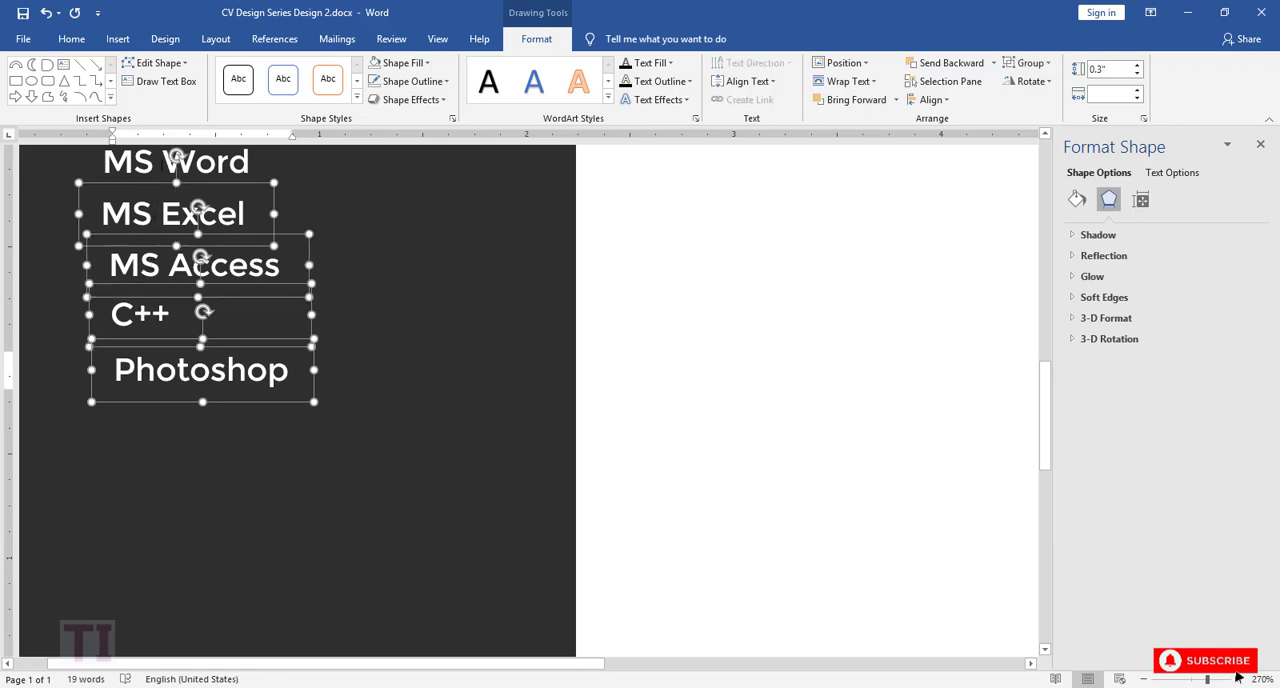
shift+click(190, 165)
click(928, 100)
click(943, 122)
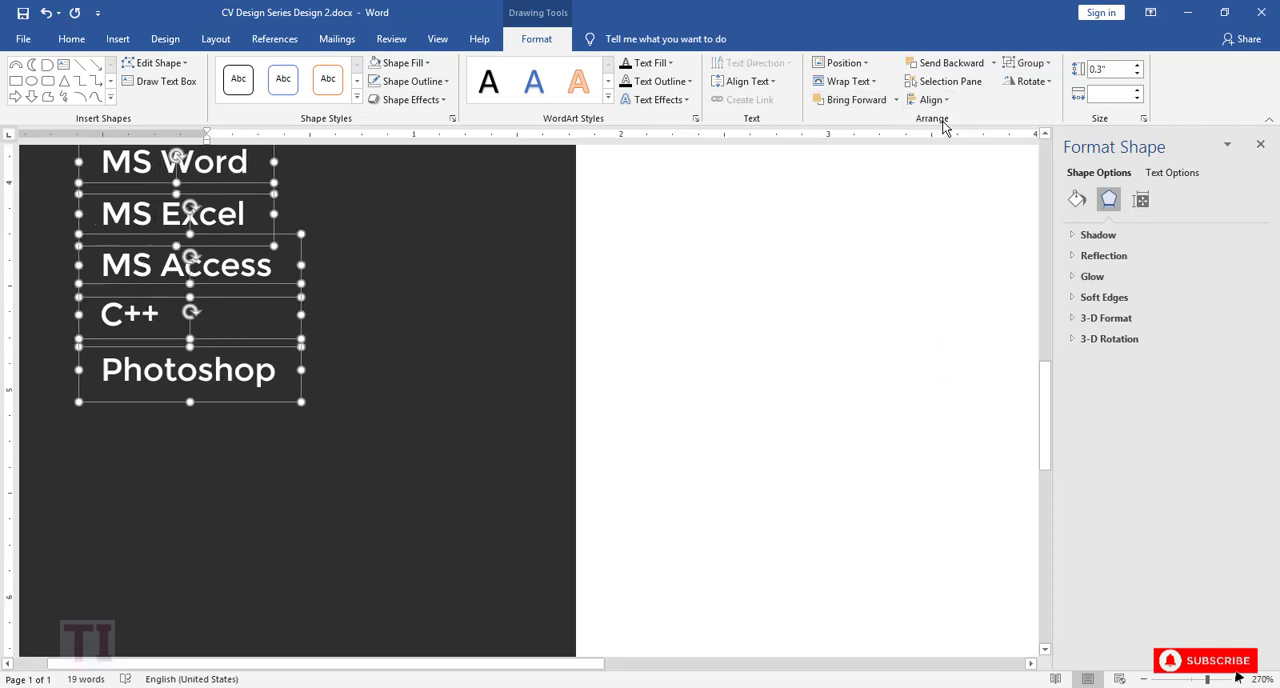
Step: Try to distribute the five skill text boxes horizontally
click(948, 101)
click(955, 244)
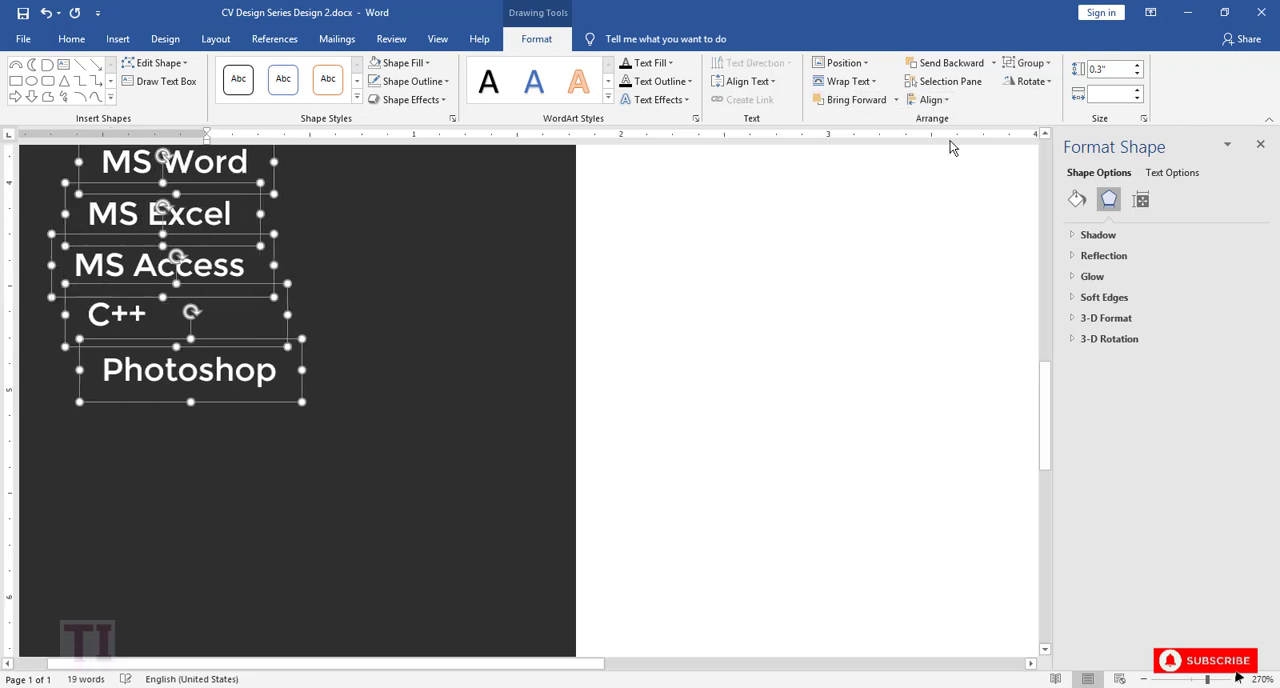
key(ctrl+z)
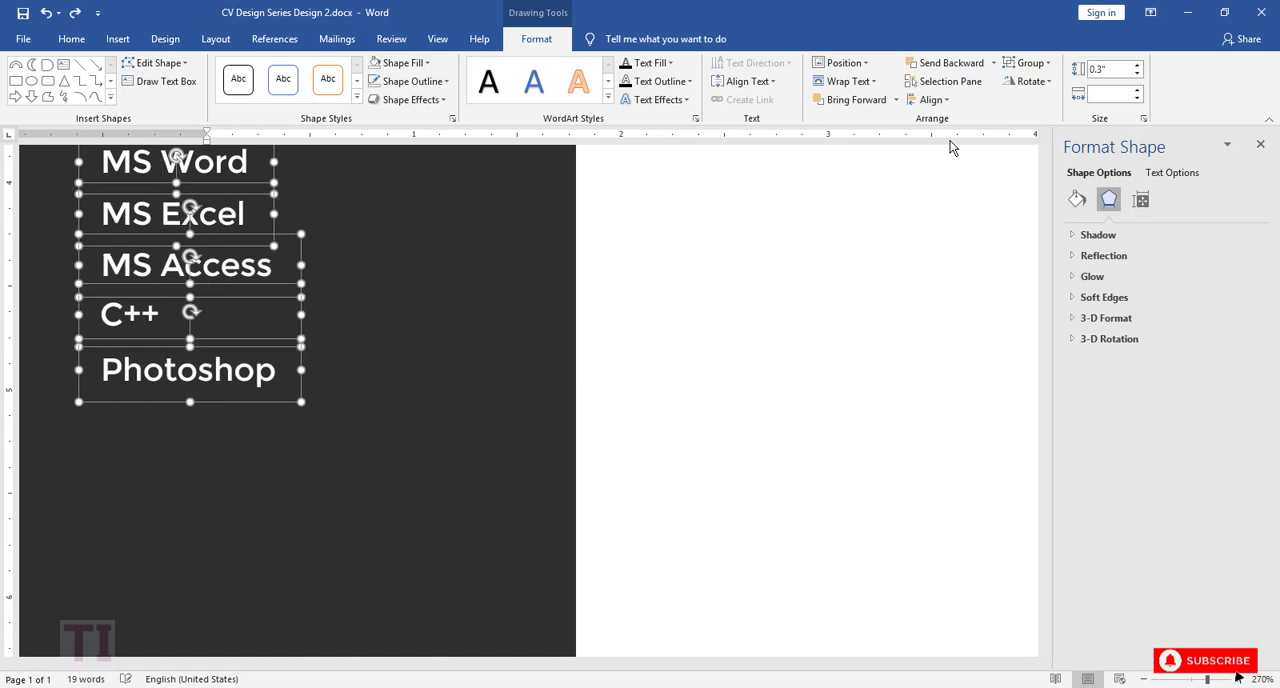
Step: Distribute the five skill text boxes vertically so they are evenly spaced
click(931, 100)
click(977, 258)
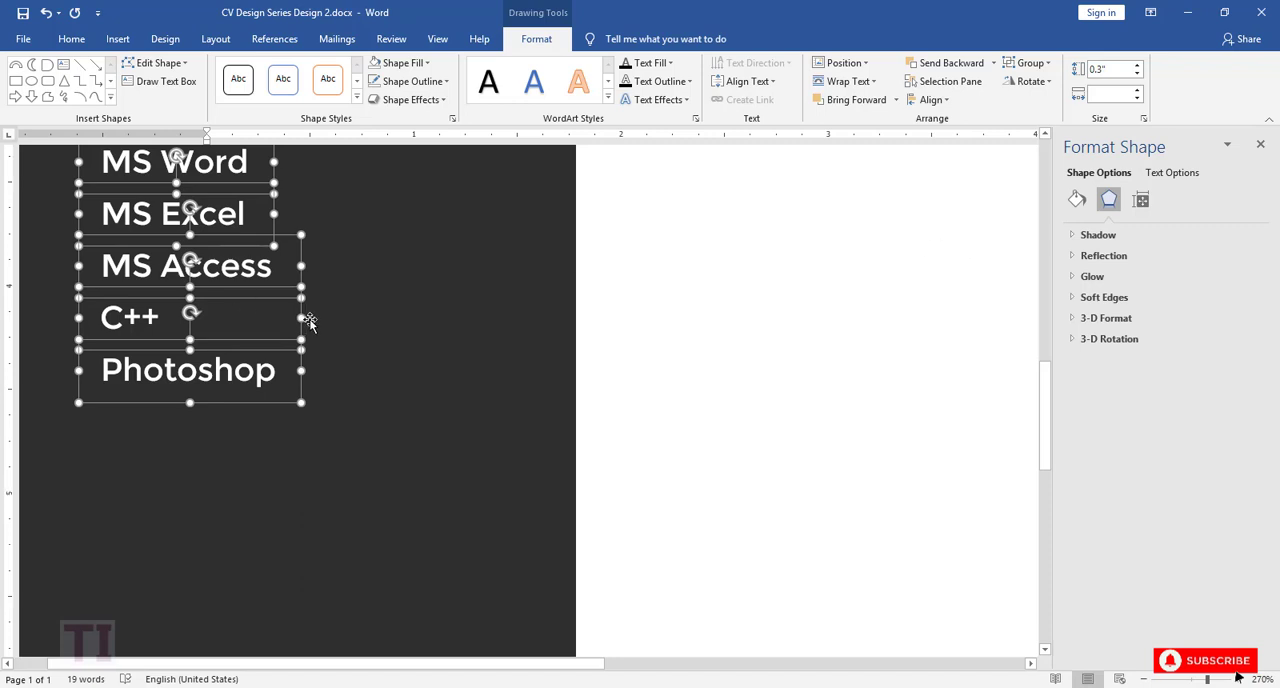
scroll(309, 320, up, 3)
scroll(306, 323, down, 3)
click(325, 332)
click(257, 268)
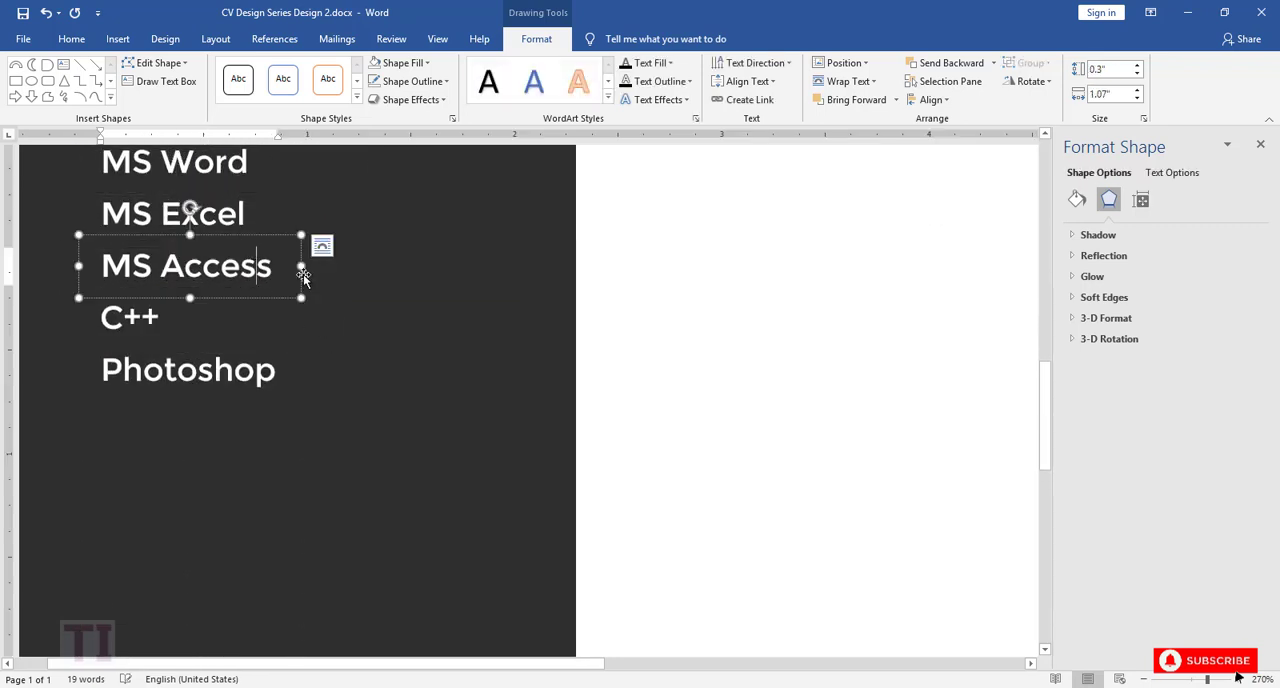
Step: Narrow the MS Access text box slightly so its frame fits the text more closely
drag(301, 266, 295, 265)
click(277, 371)
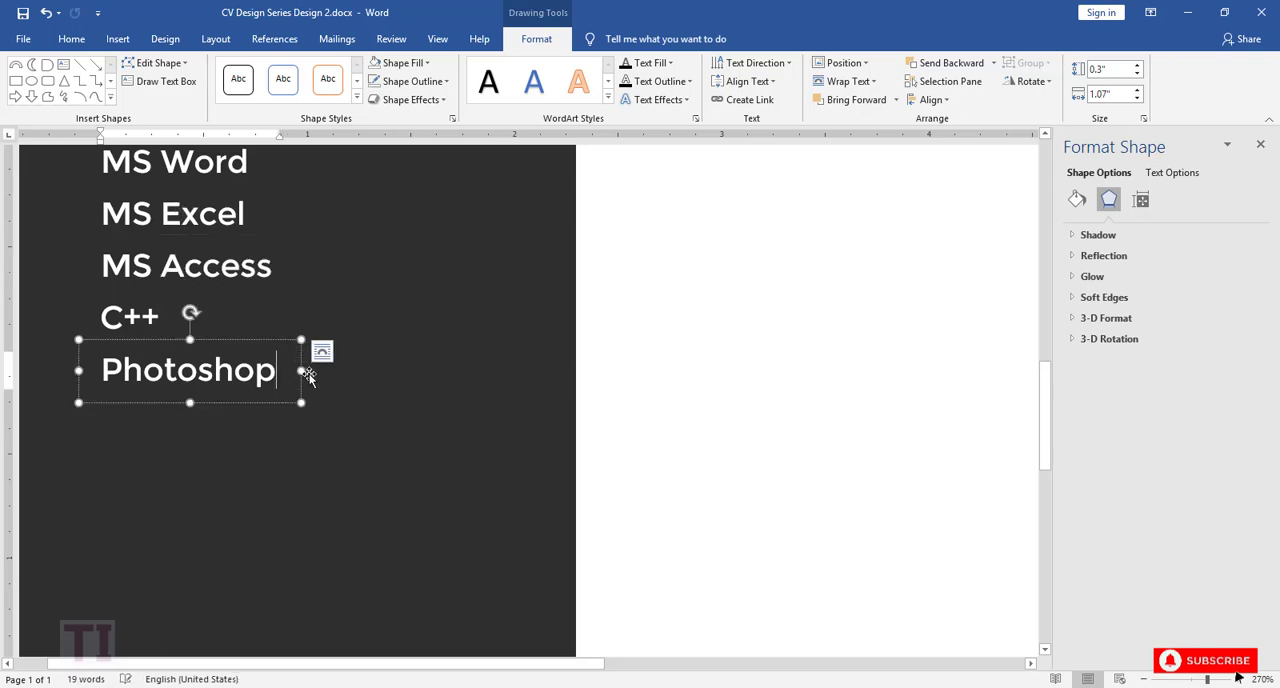
drag(302, 370, 302, 371)
click(336, 400)
Step: Shift the MS Word, MS Excel, MS Access, C++ and Photoshop text boxes together slightly toward the dark column's left edge
scroll(345, 380, up, 3)
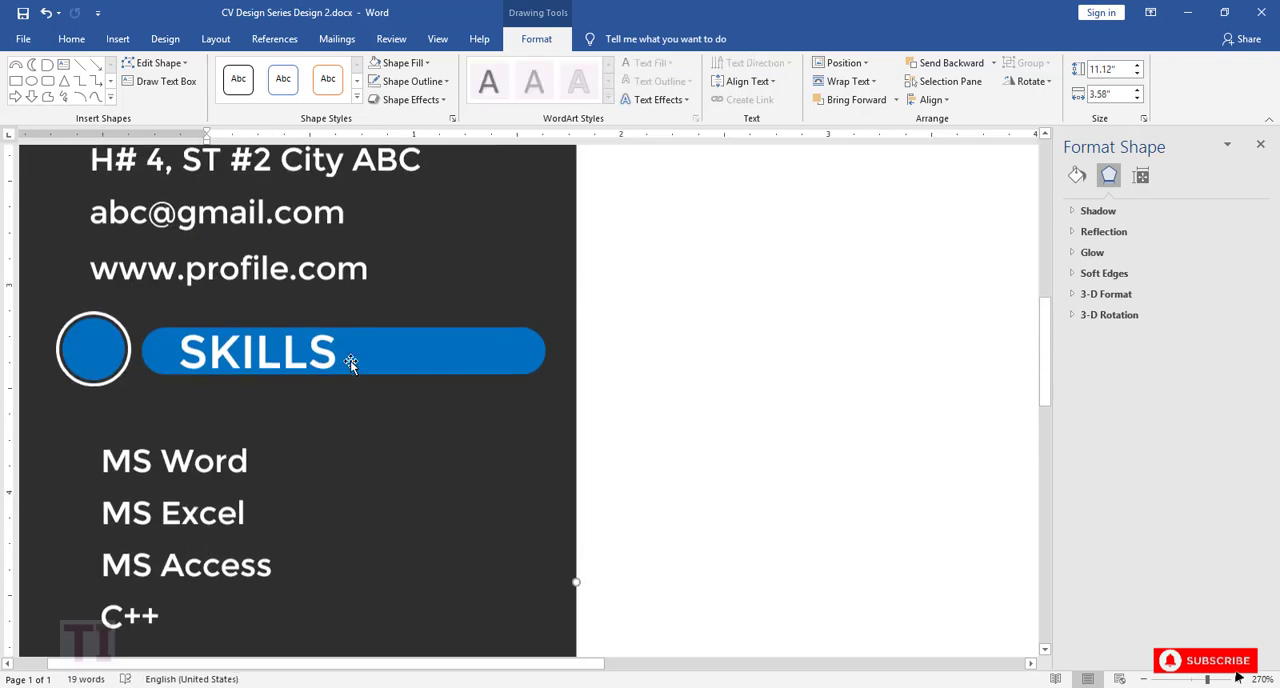
scroll(350, 363, down, 2)
click(227, 281)
shift+click(220, 342)
shift+click(215, 370)
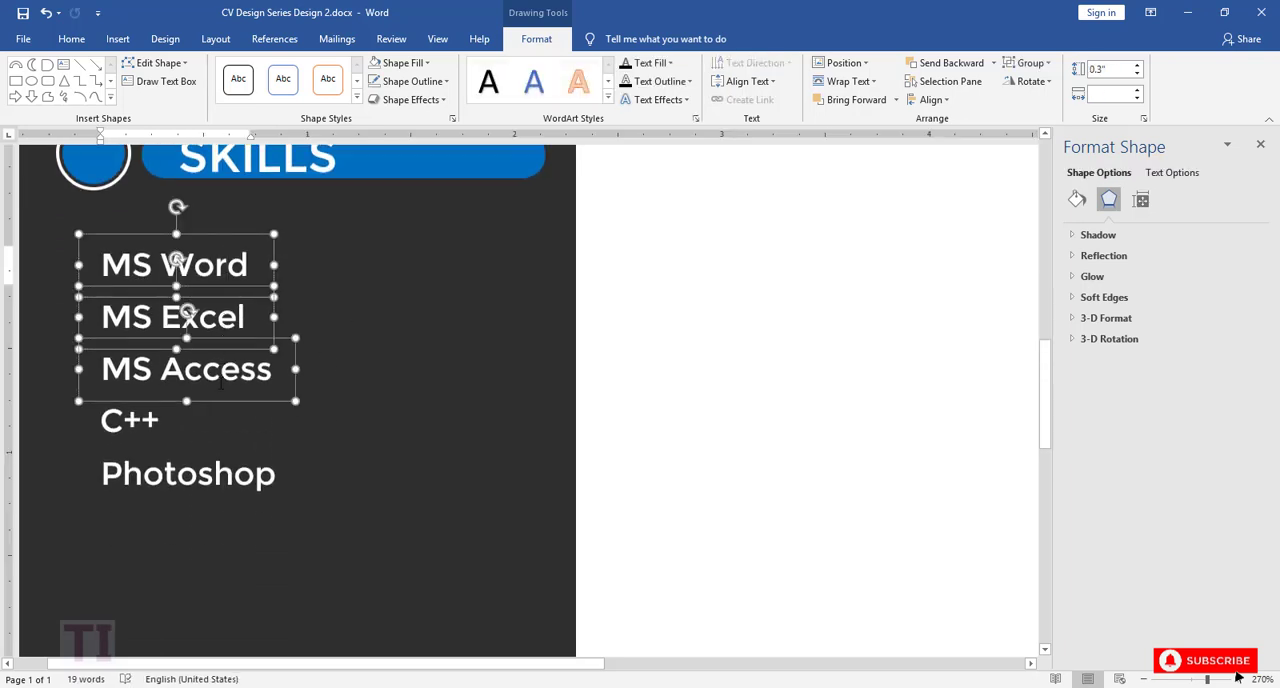
shift+click(200, 422)
shift+click(199, 468)
key(Left)
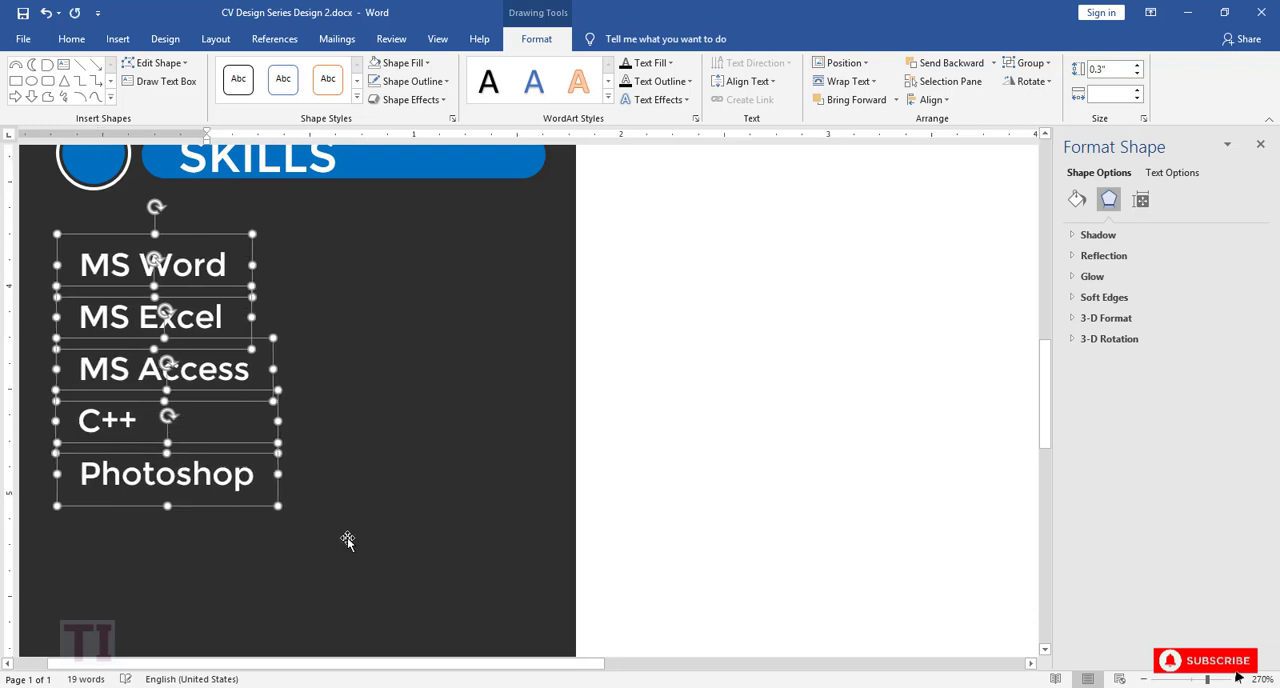
click(350, 484)
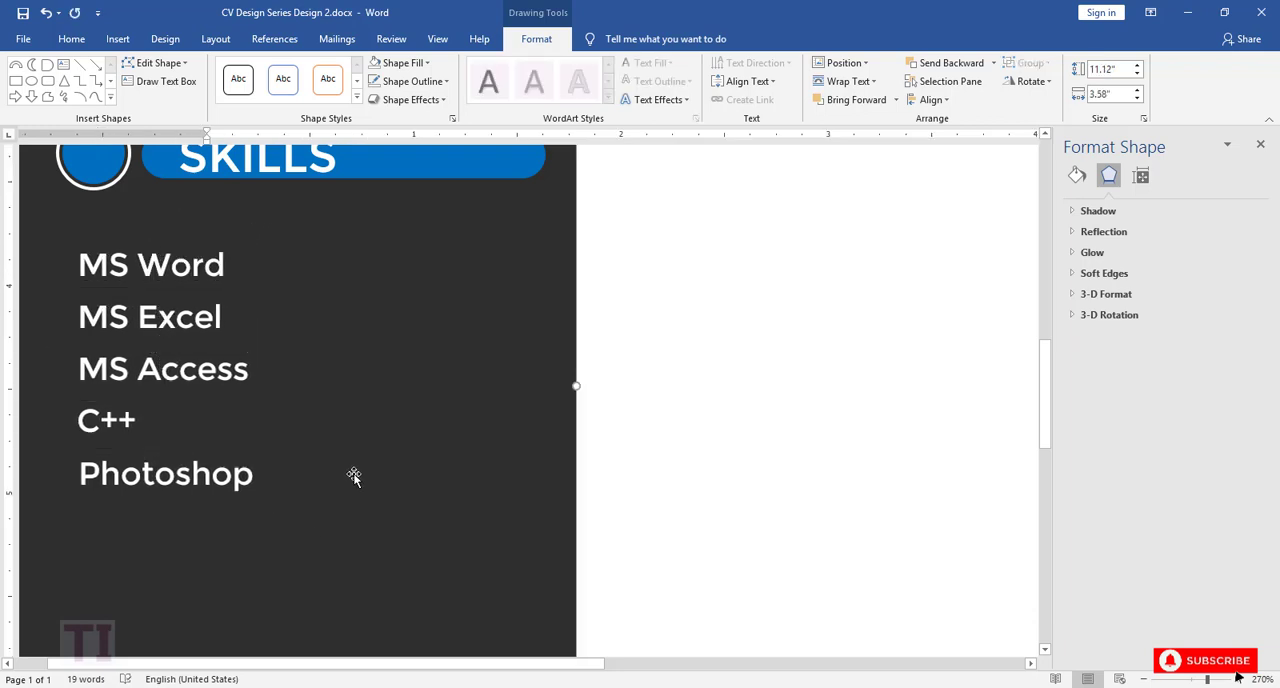
Step: Draw a rounded rectangle about 1.51" wide and 0.13" high beside MS Word, with fully rounded ends and no outline
click(111, 102)
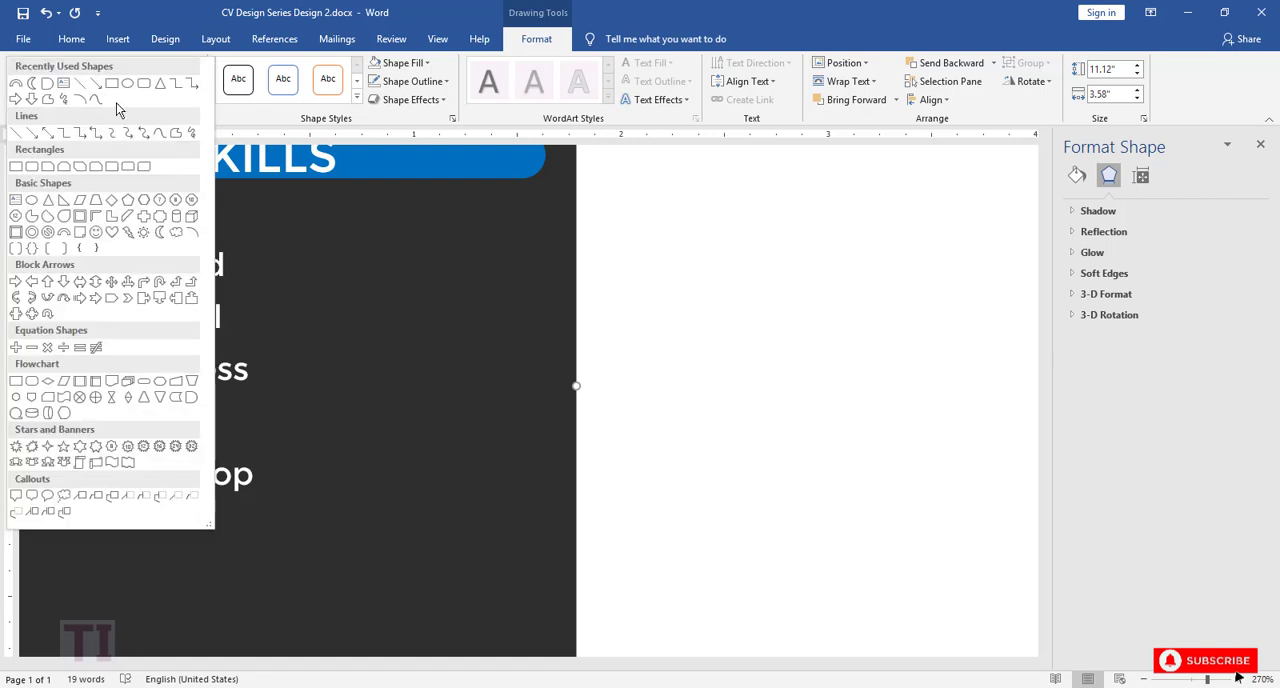
click(144, 85)
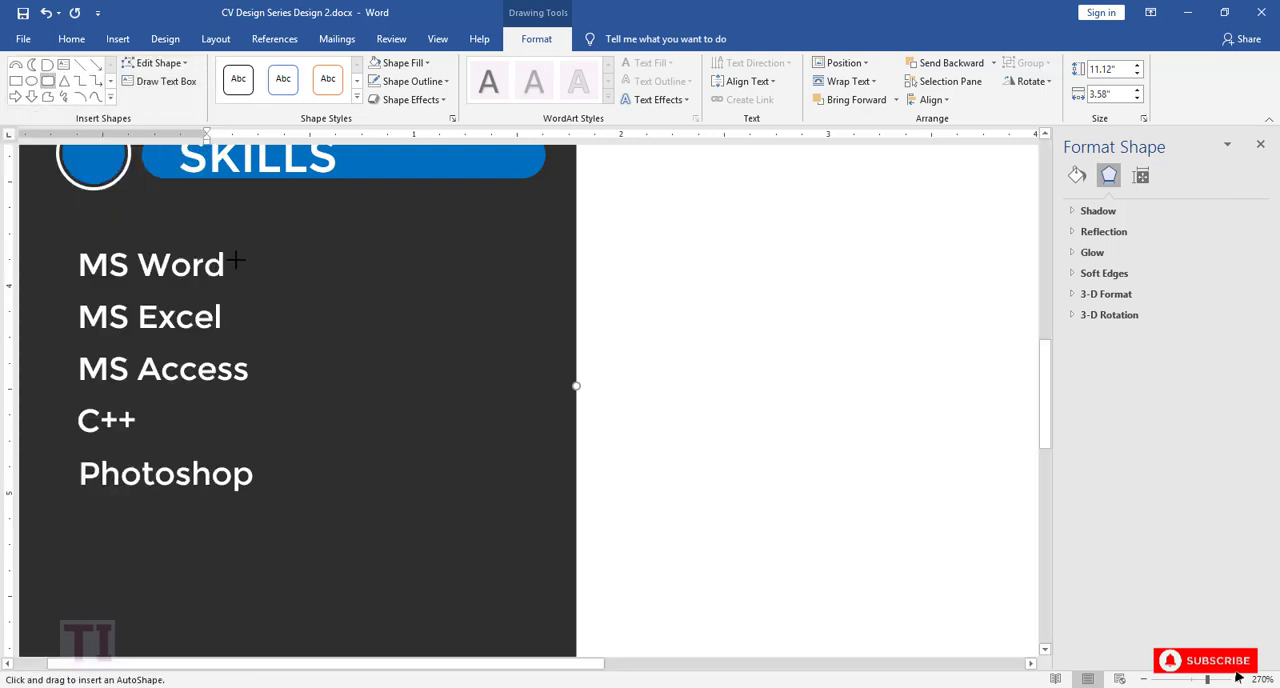
drag(235, 260, 549, 287)
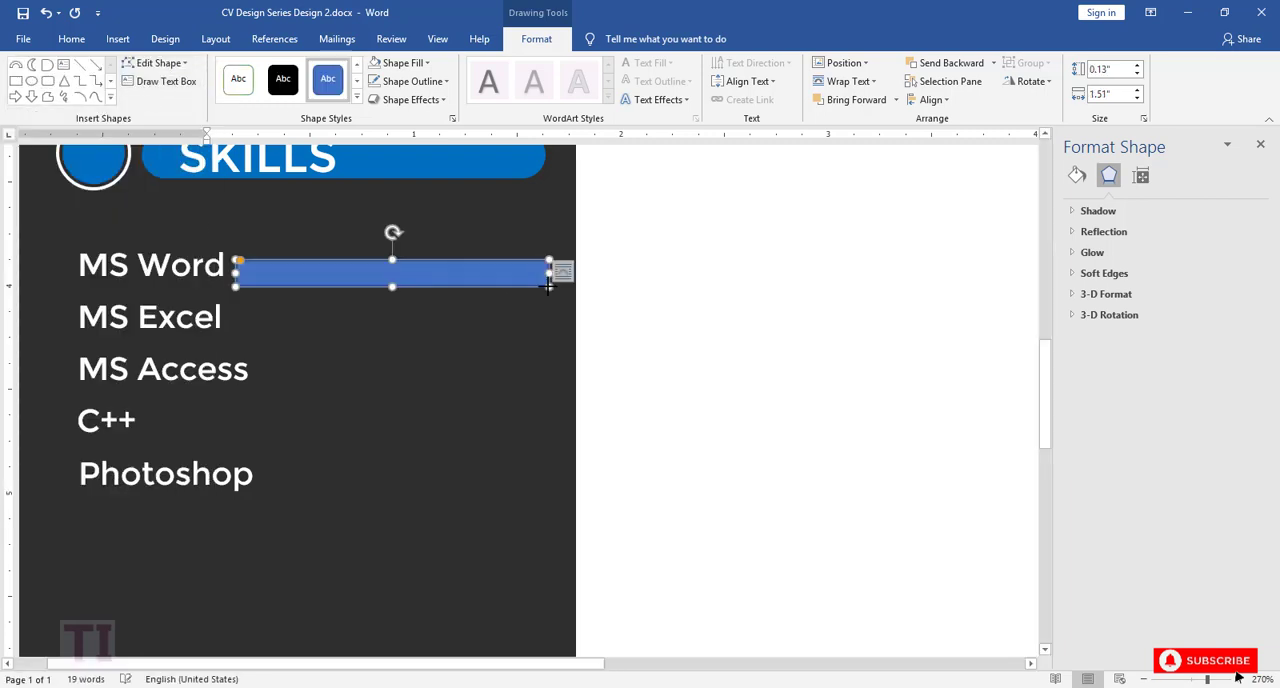
drag(239, 260, 250, 259)
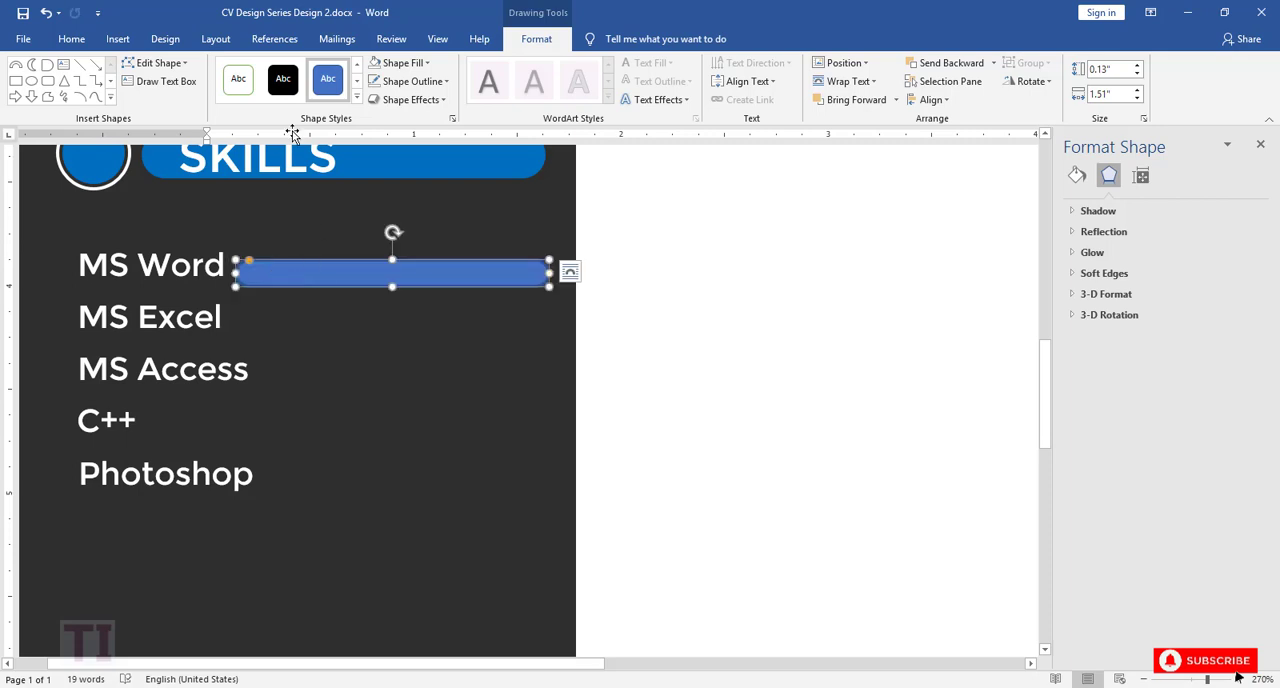
click(412, 81)
click(400, 254)
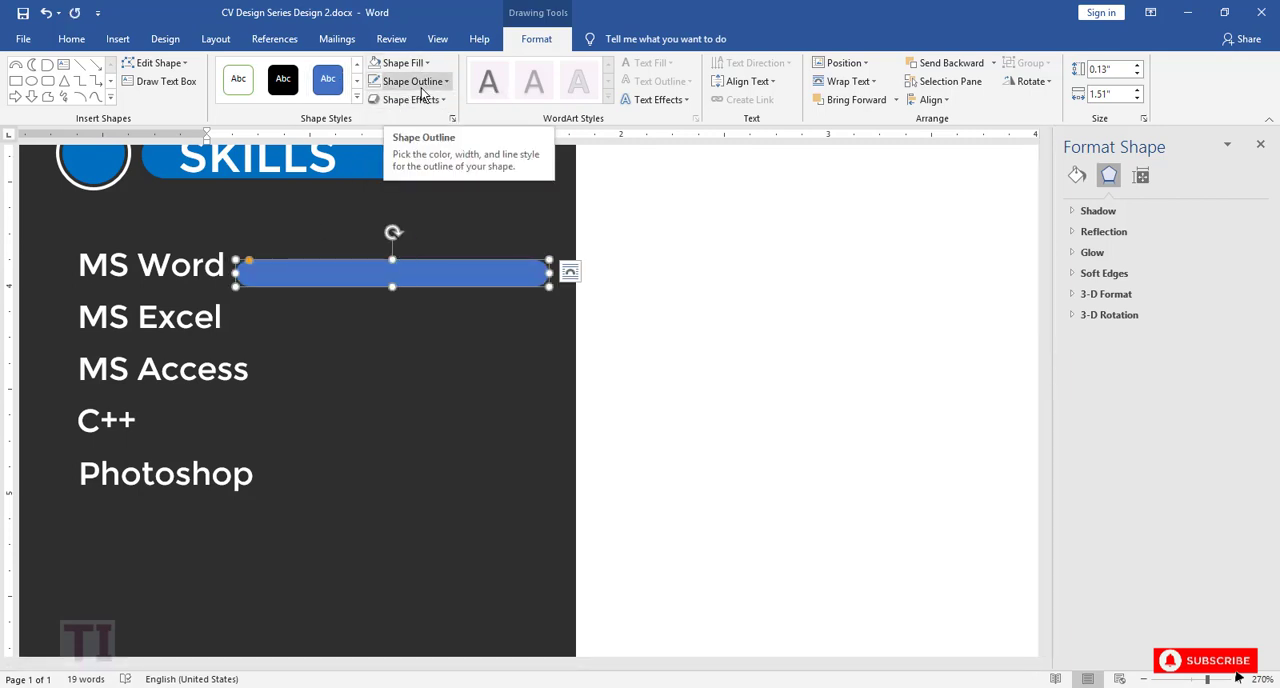
Step: Reduce the skill bar's height to about 0.11", center it on the MS Word line and shift it slightly right
drag(383, 278, 392, 260)
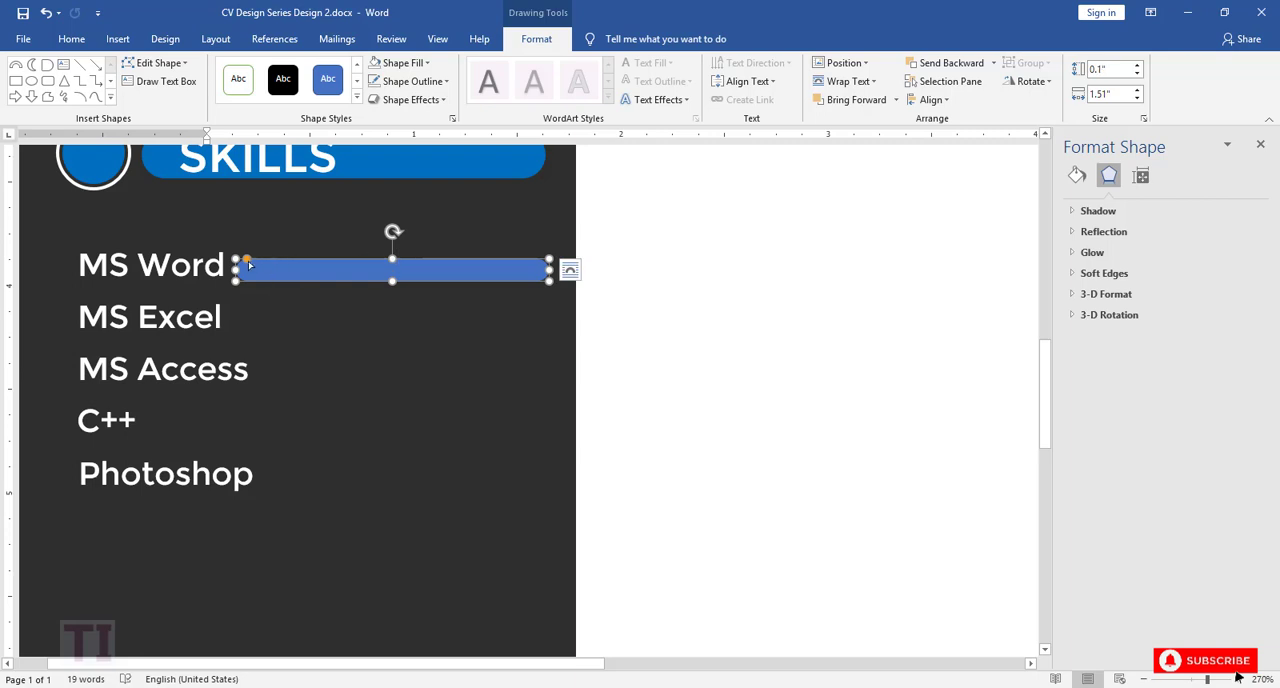
drag(248, 261, 392, 254)
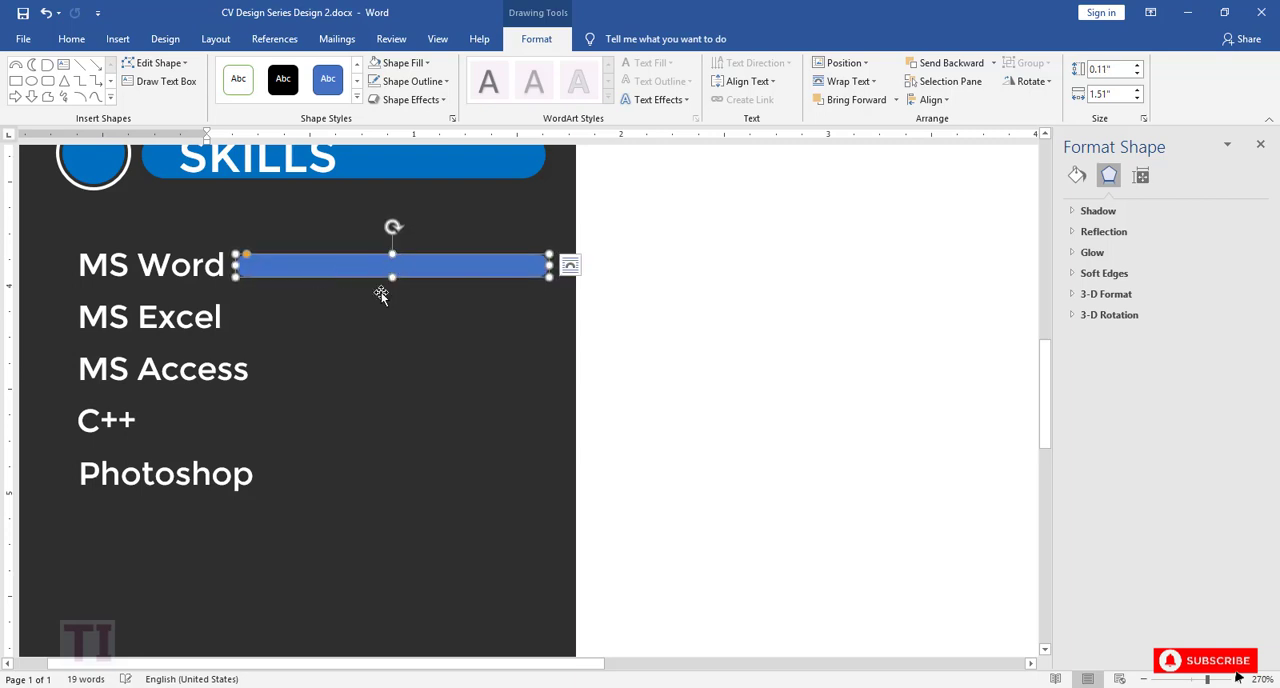
click(378, 312)
click(359, 268)
key(Right)
key(Right)
key(Right)
key(Right)
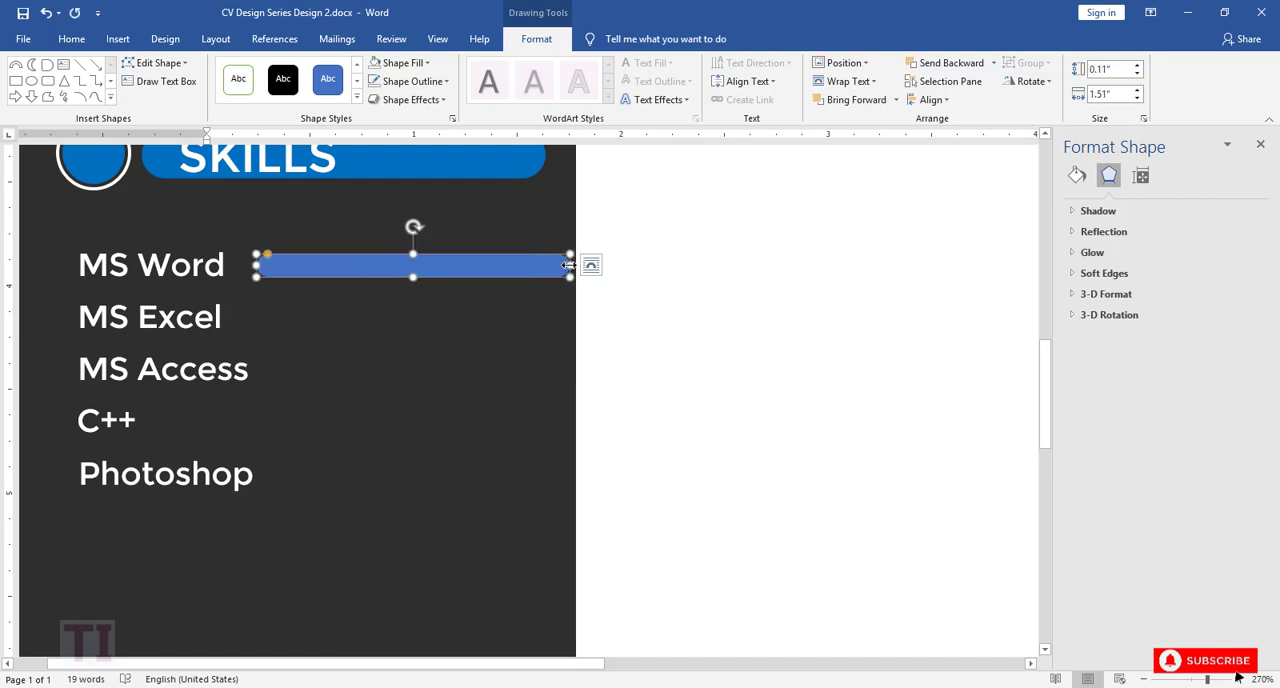
Step: Shrink the skill bar to about 1.2" by 0.05" and position it level with the MS Word text
drag(568, 264, 539, 263)
drag(269, 254, 282, 262)
drag(398, 254, 474, 268)
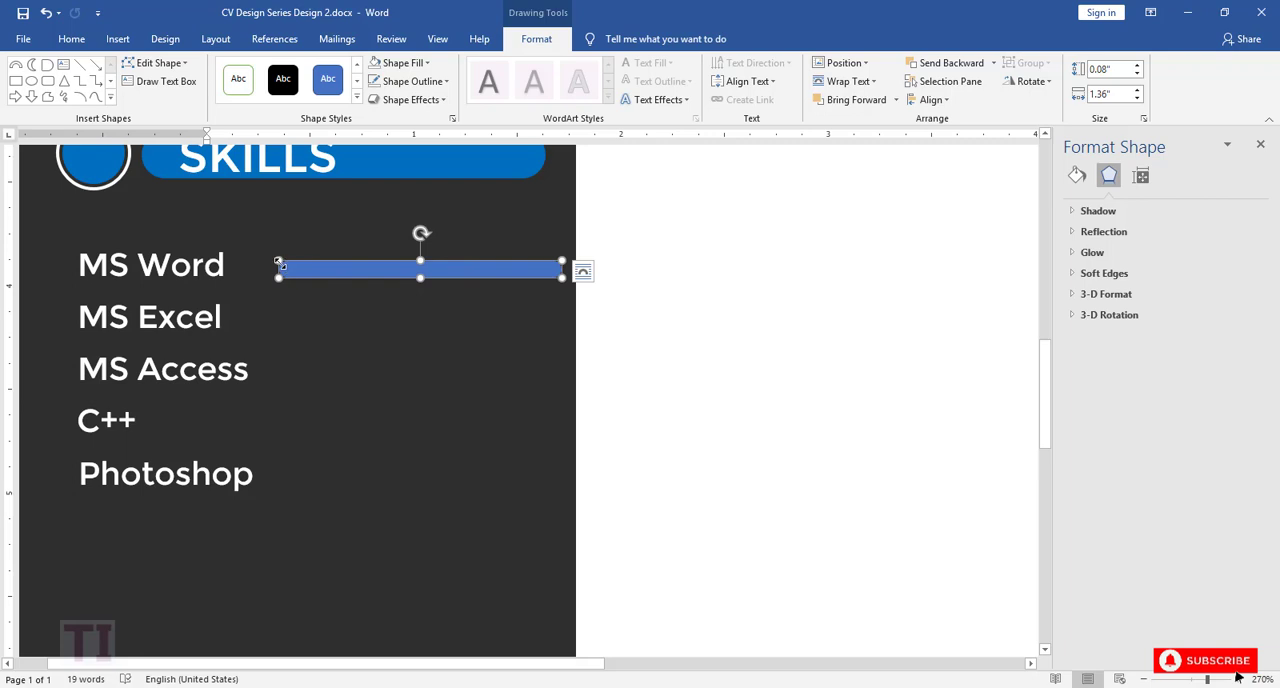
drag(280, 264, 311, 268)
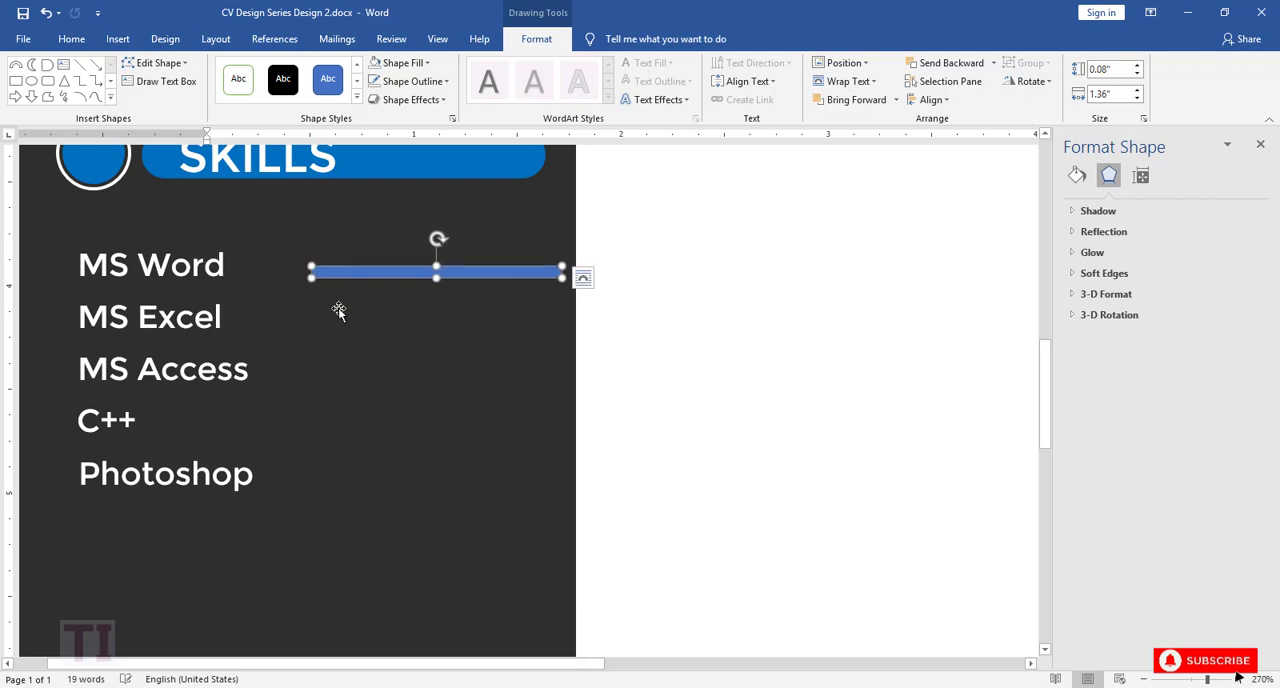
click(341, 313)
drag(395, 275, 390, 269)
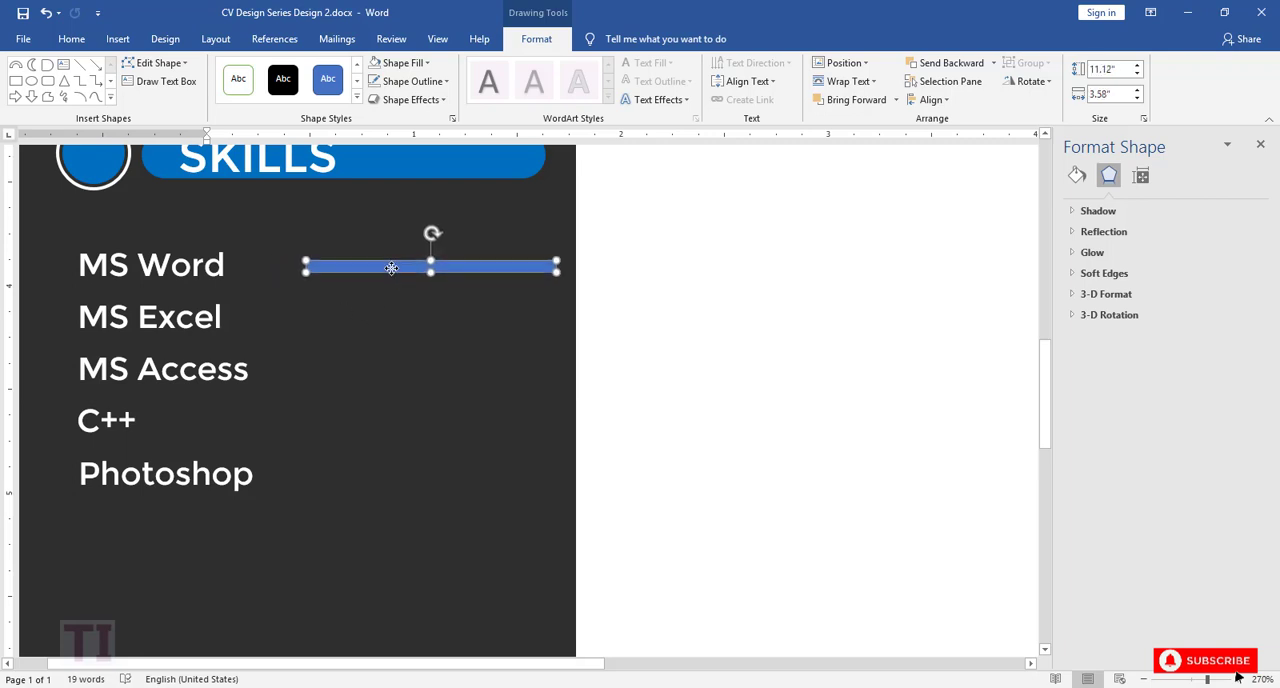
click(392, 314)
click(399, 268)
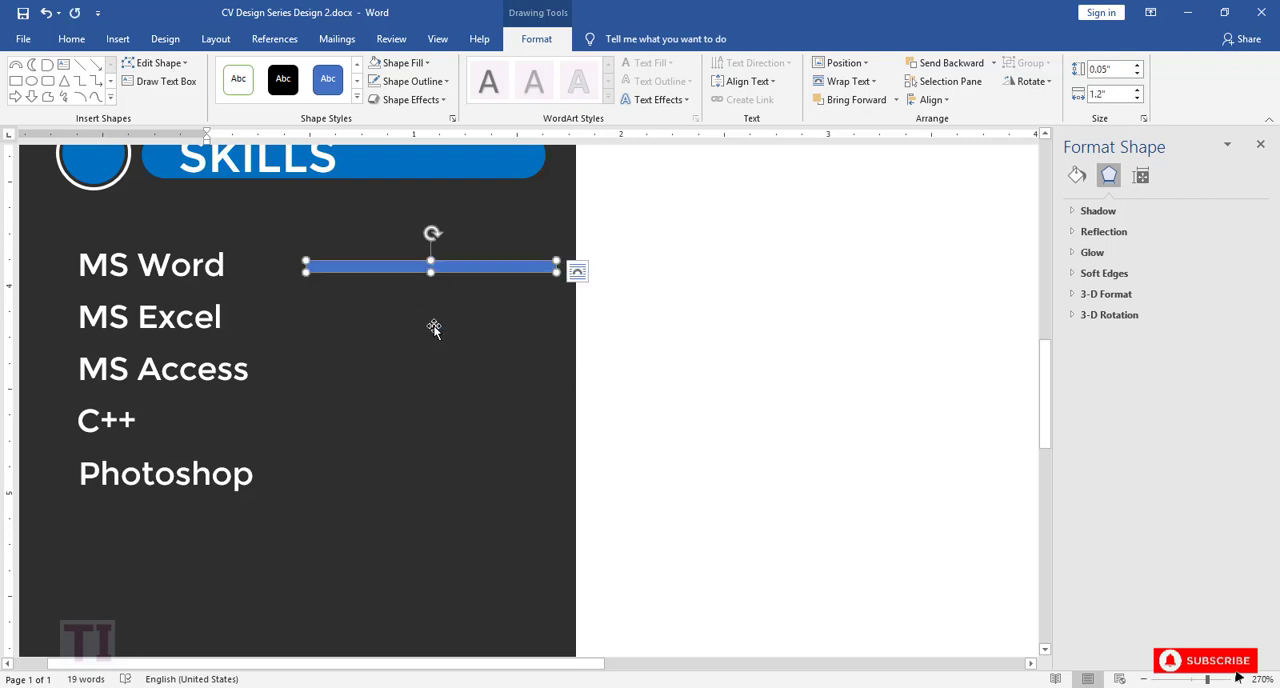
Step: Duplicate the skill bar four times and place the copies beside MS Excel, MS Access, C++ and Photoshop
key(ctrl+v)
drag(429, 306, 367, 369)
key(ctrl+v)
key(ctrl+v)
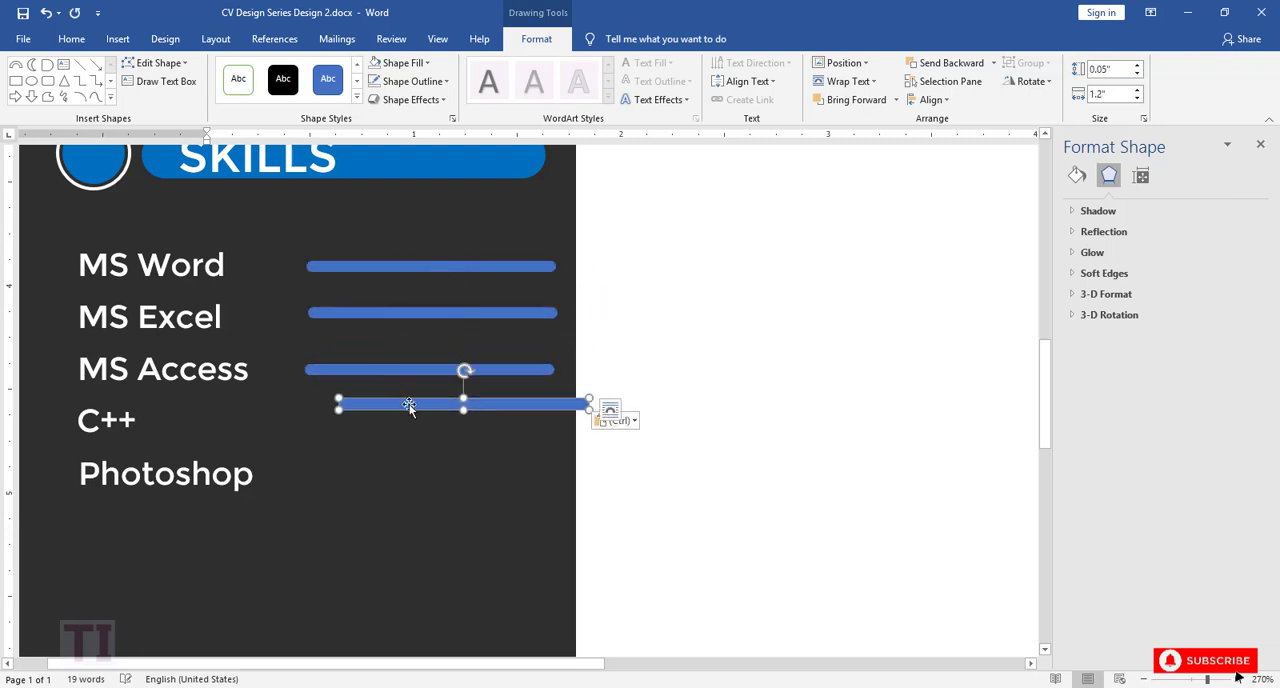
drag(409, 405, 358, 475)
key(ctrl+v)
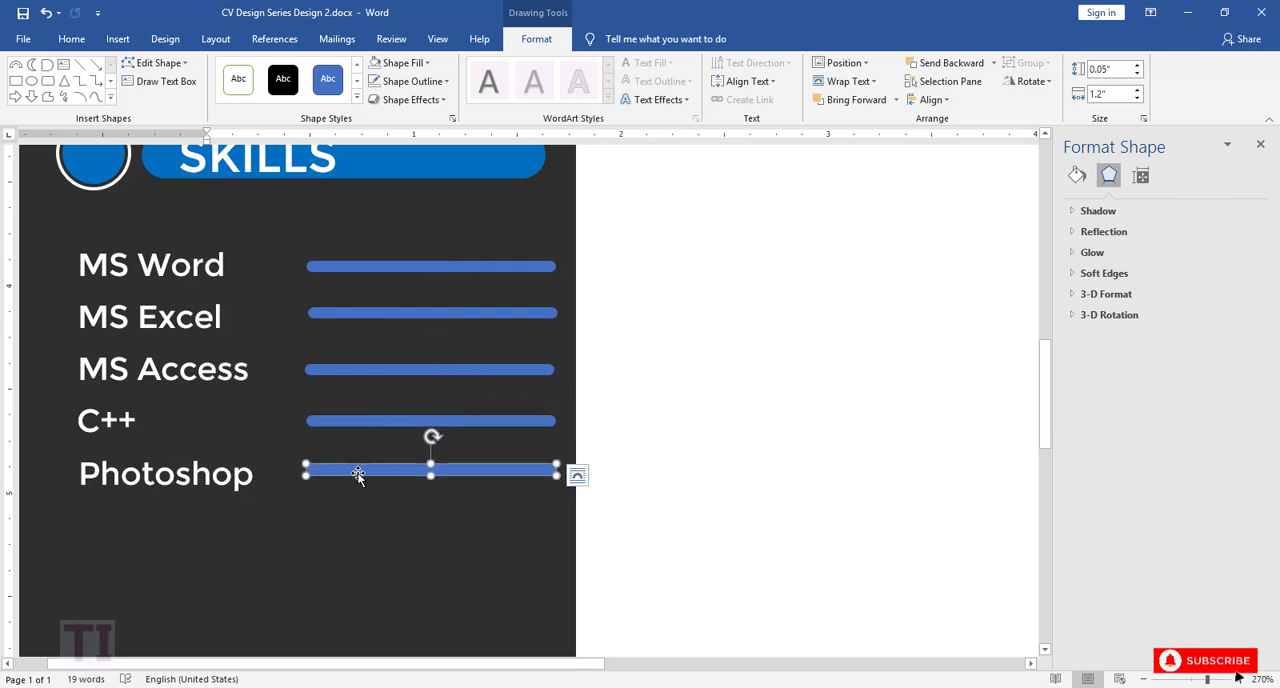
Step: Align the left edges of the five skill bars
shift+click(252, 268)
shift+click(322, 268)
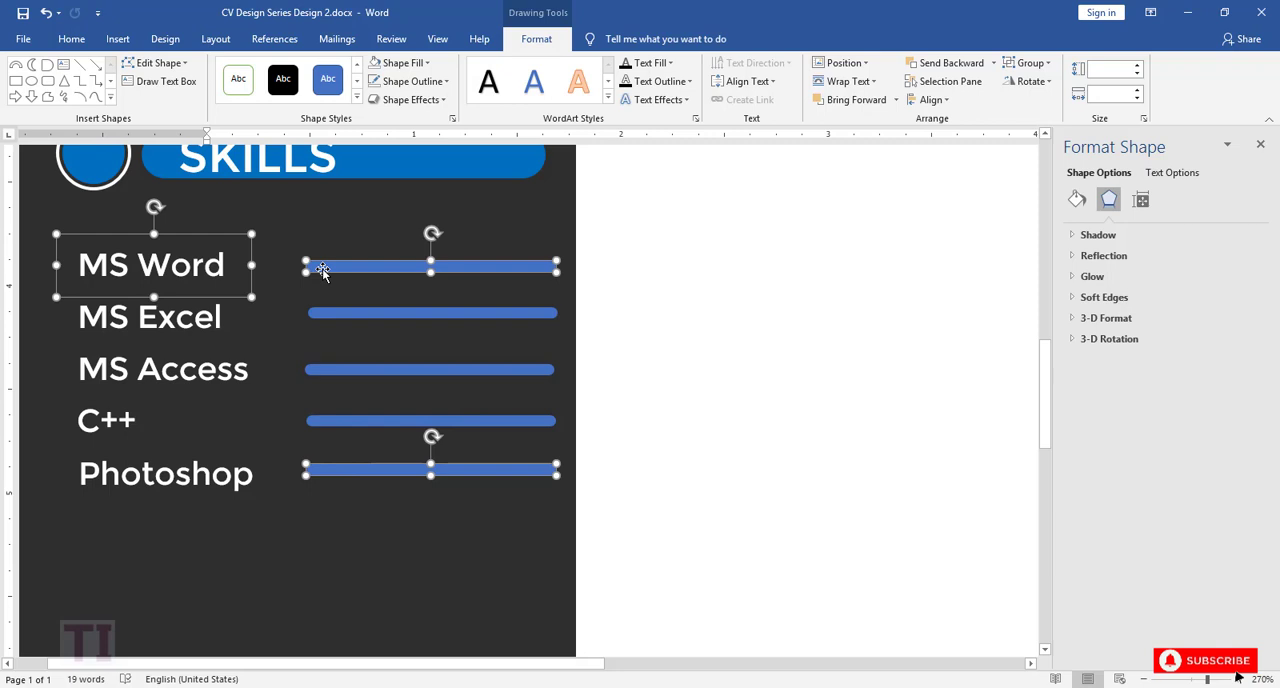
click(330, 314)
shift+click(343, 265)
shift+click(337, 368)
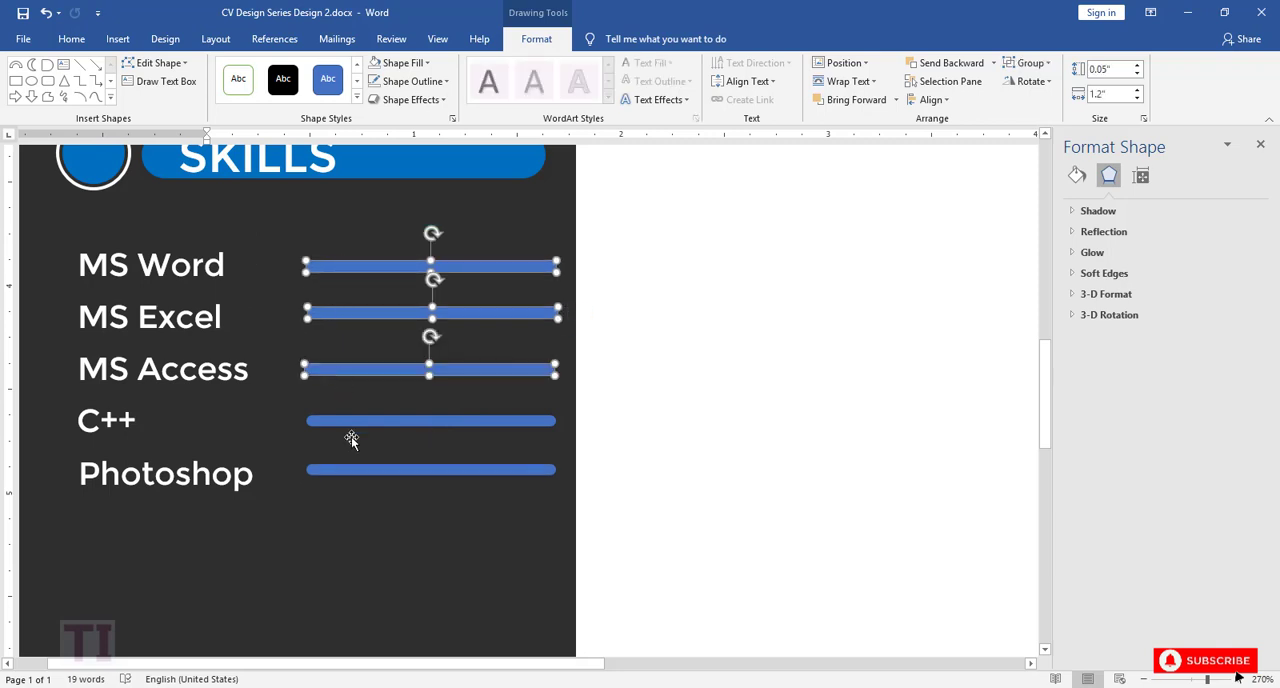
shift+click(350, 421)
shift+click(353, 470)
click(930, 99)
click(934, 125)
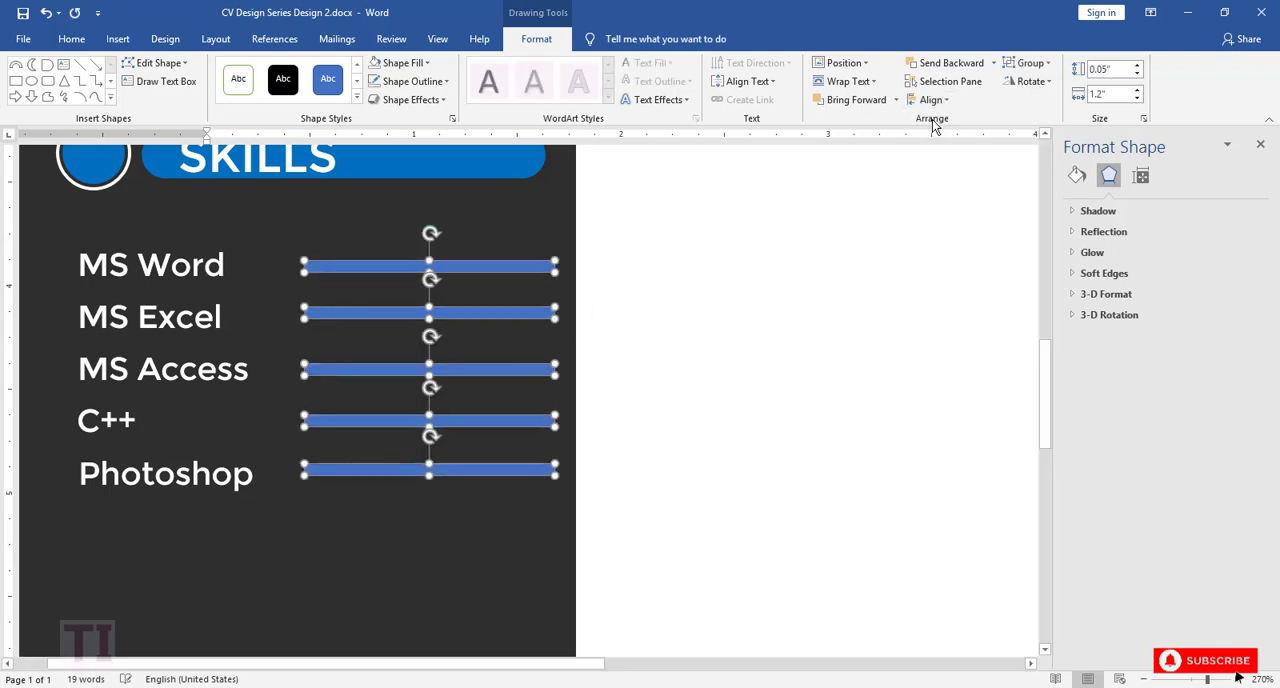
Step: Distribute the five skill bars vertically so they are evenly spaced
click(935, 100)
click(964, 262)
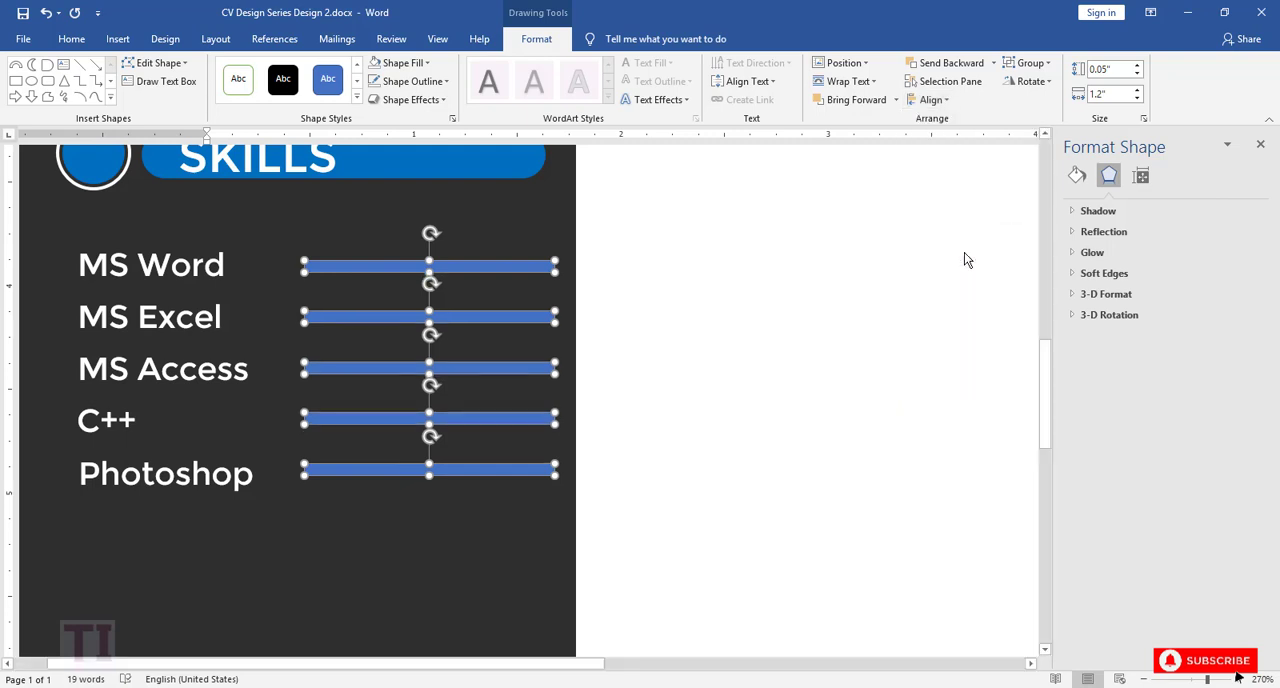
click(411, 512)
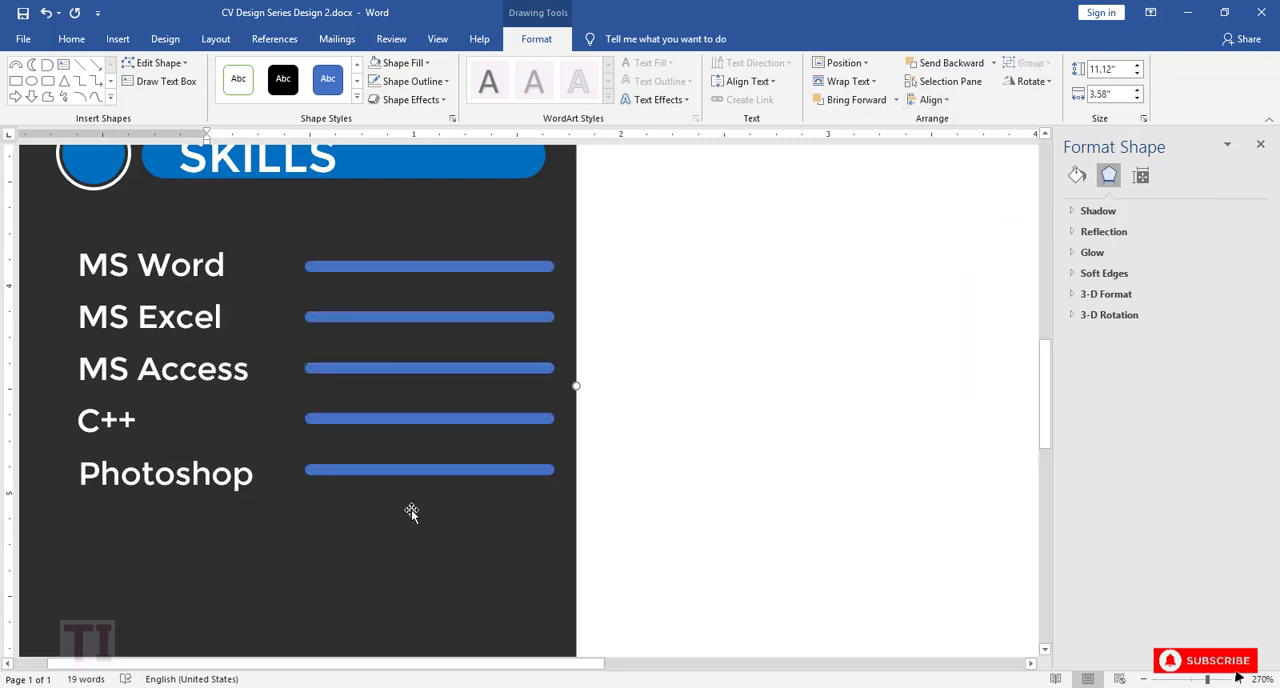
Step: Duplicate the MS Word bar, shorten the copy to about 0.91" and lay it over the original's left end
click(342, 276)
key(ctrl+c)
key(ctrl+v)
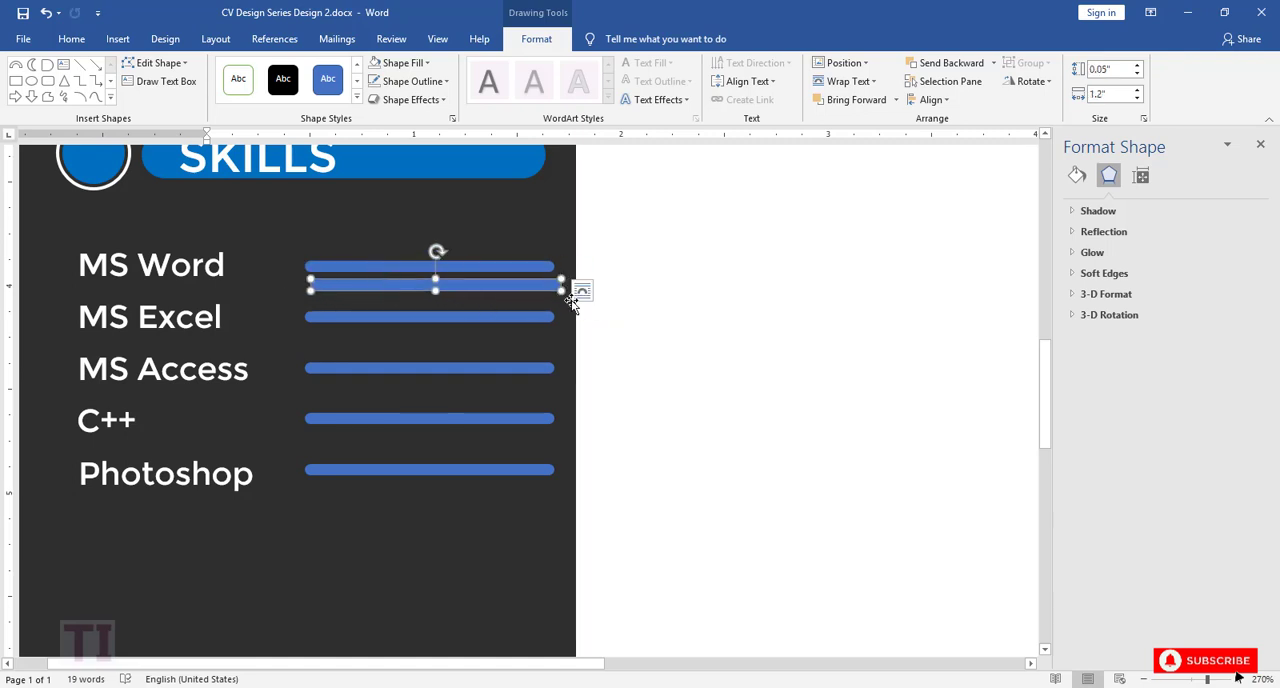
click(1238, 678)
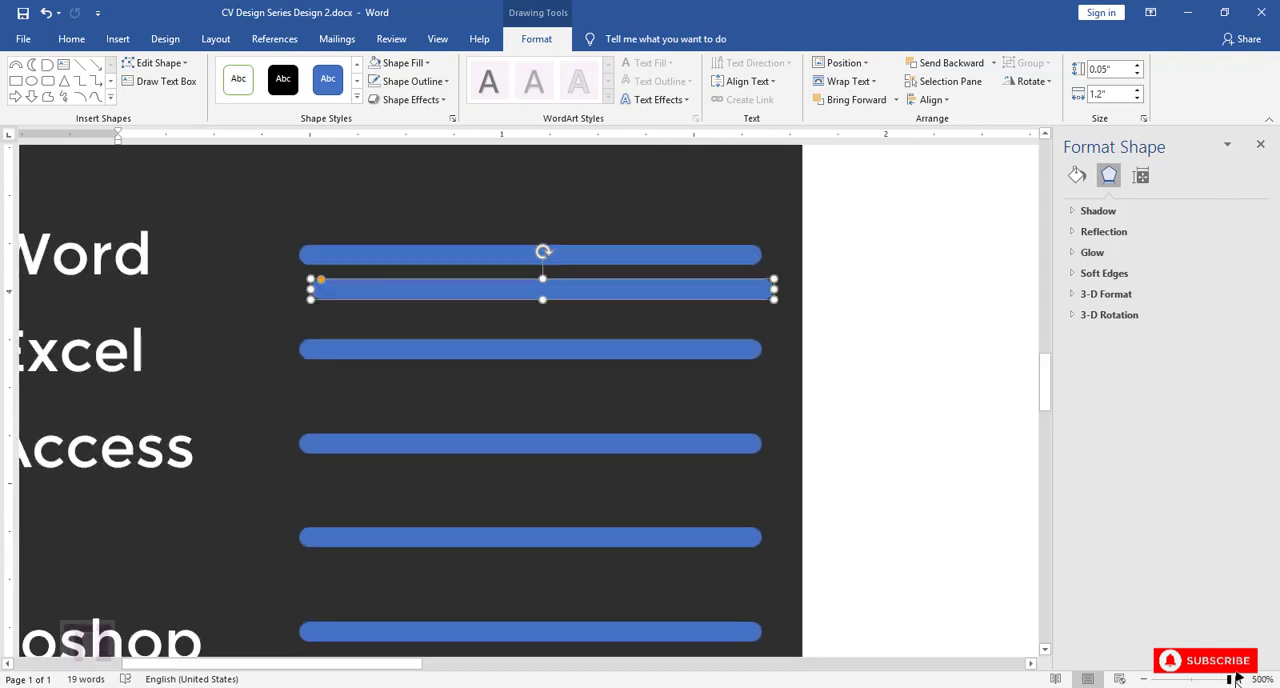
drag(775, 290, 661, 290)
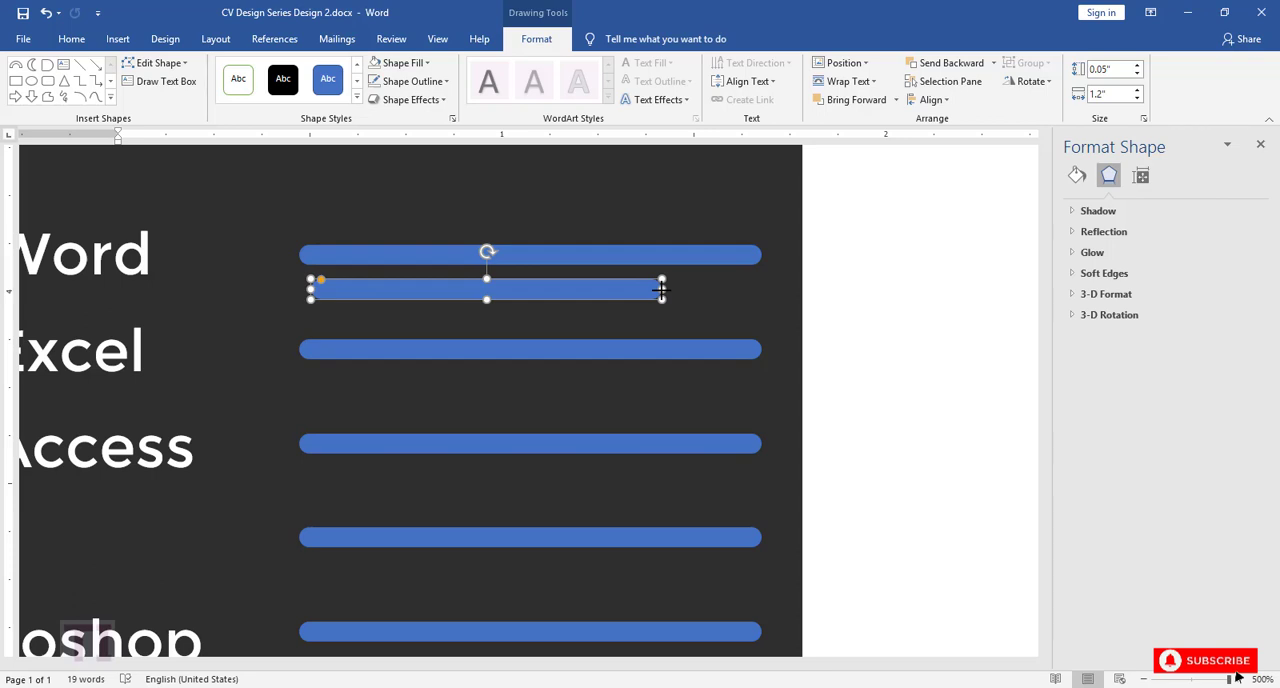
drag(600, 291, 589, 259)
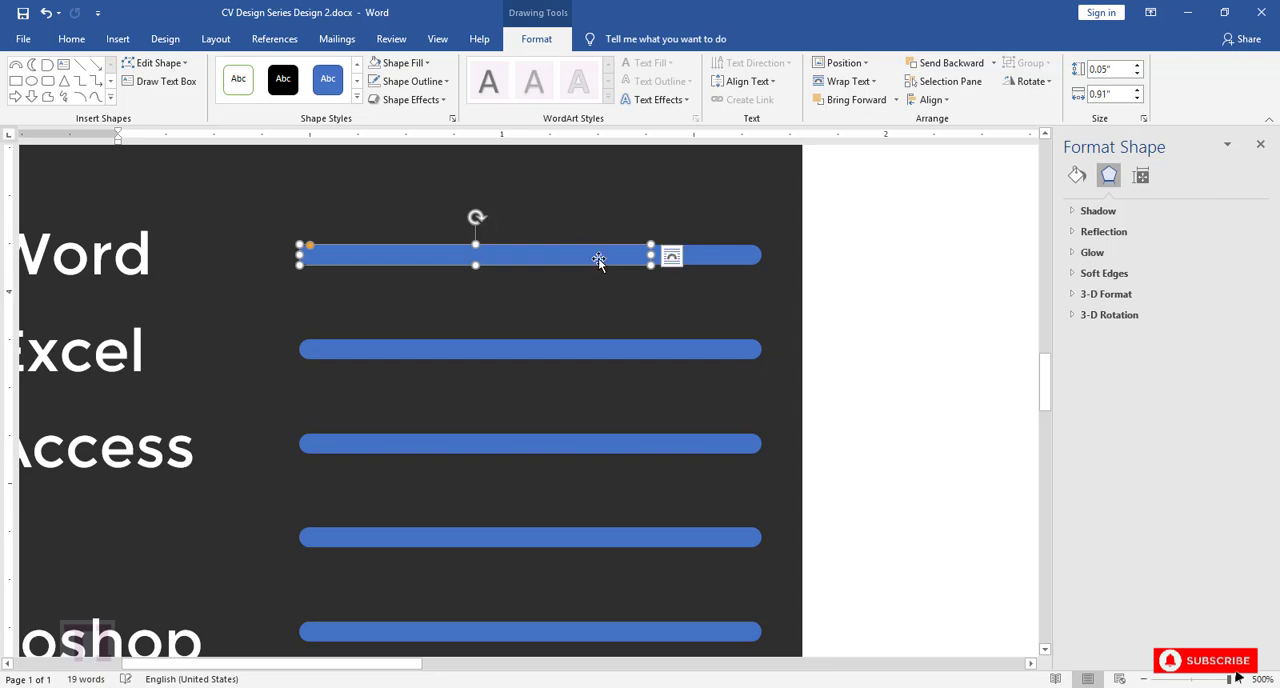
Step: Fill the full-length MS Word bar with white and nudge the short blue bar flush with its left end
click(720, 260)
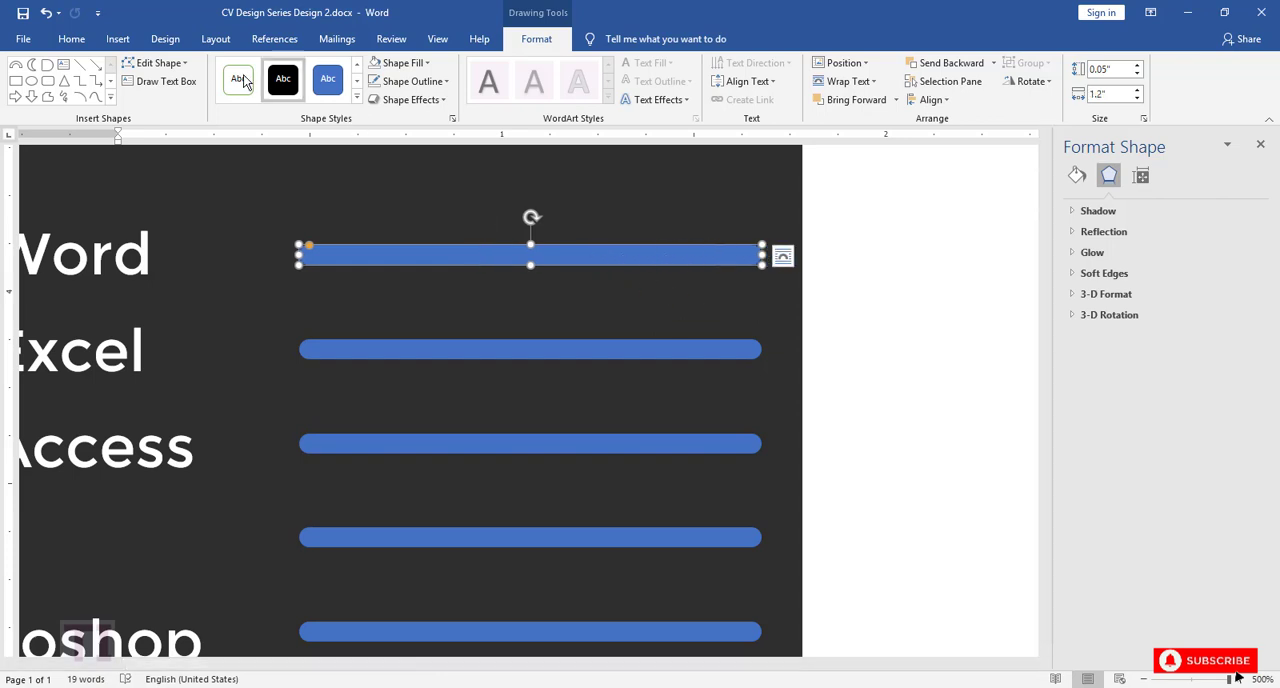
click(420, 63)
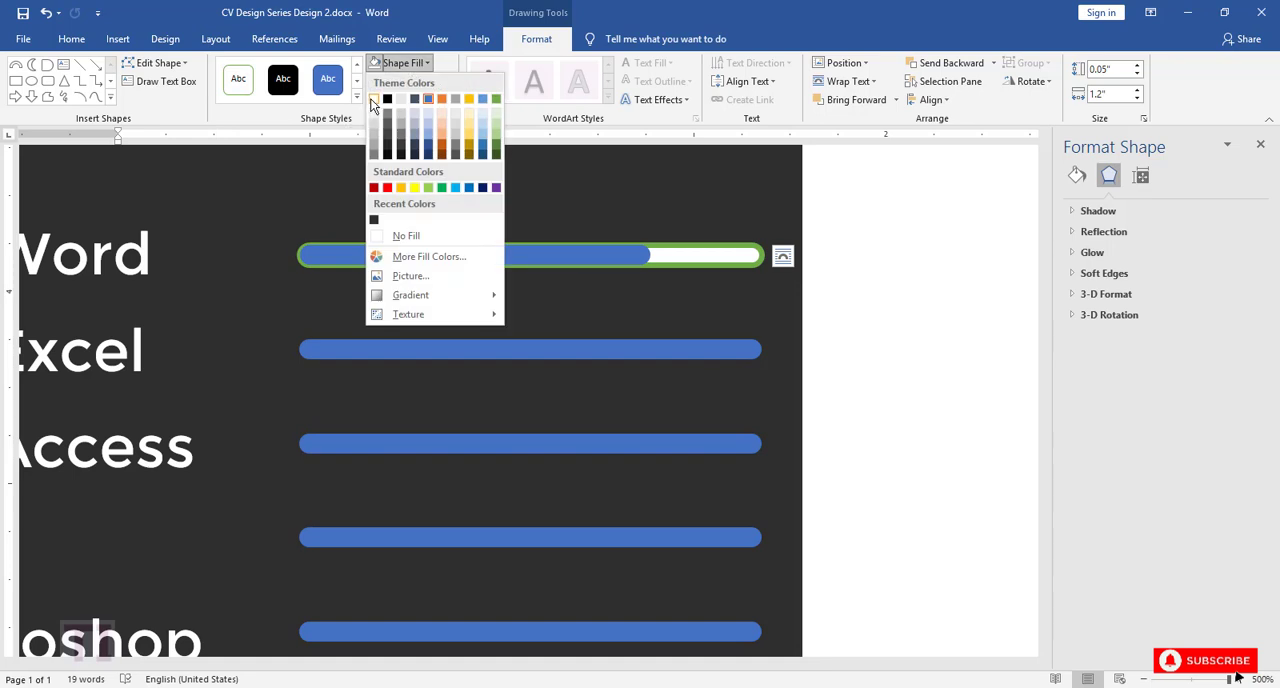
click(380, 102)
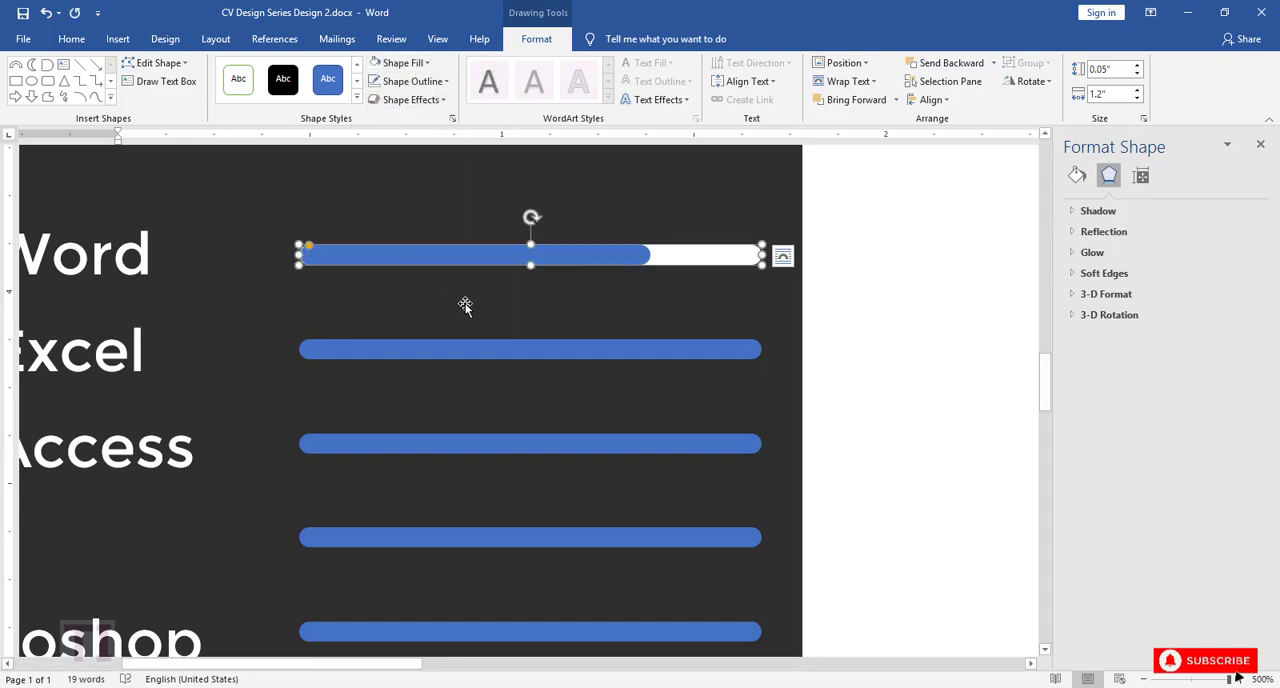
click(466, 258)
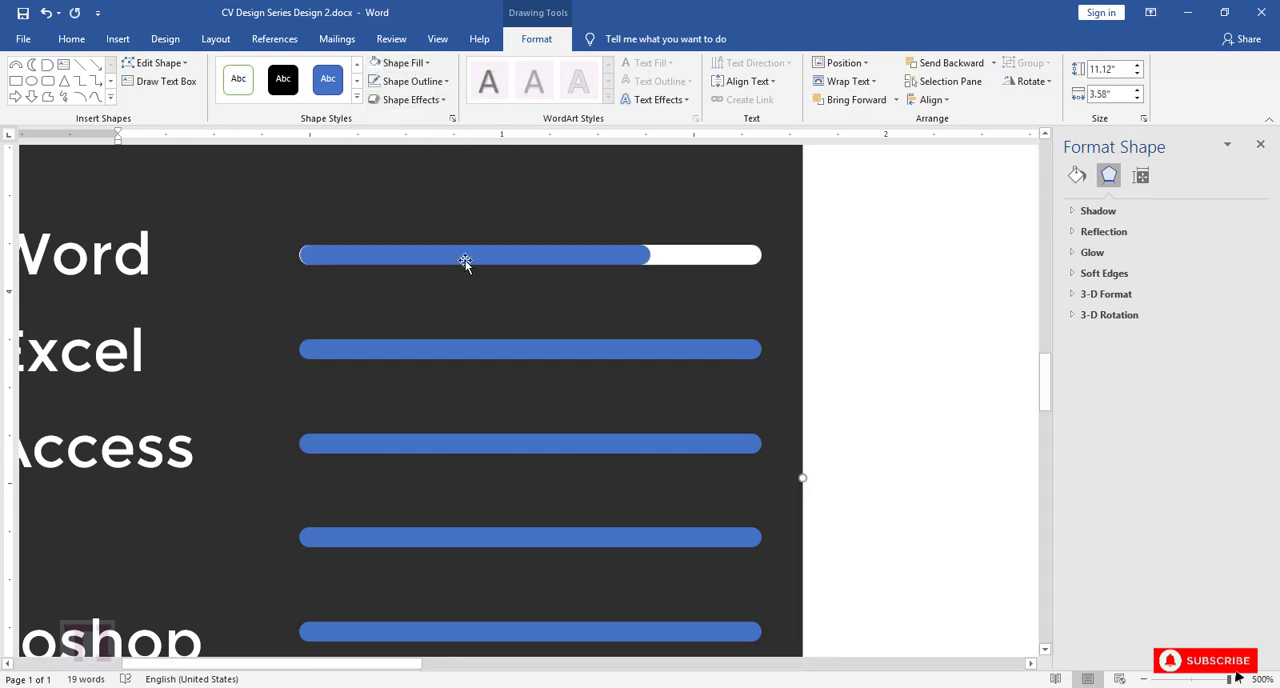
click(485, 317)
Step: Copy the short blue MS Word bar and place it over the left end of the MS Excel bar
click(485, 354)
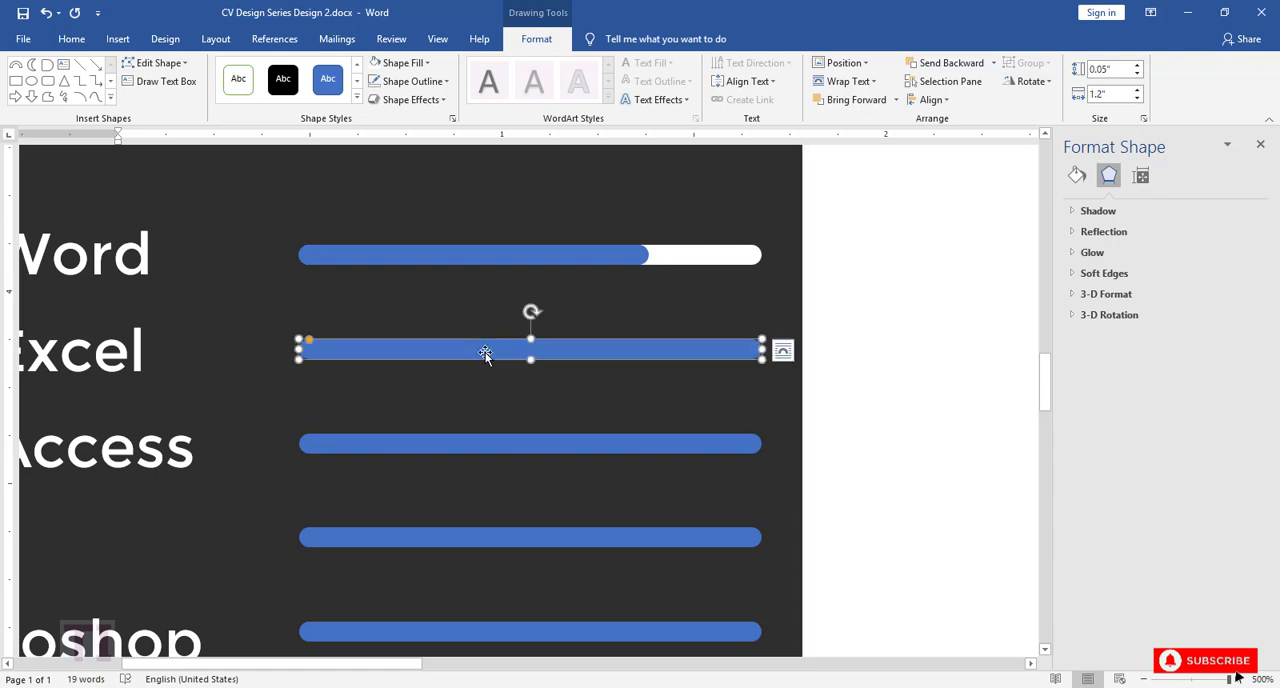
click(487, 259)
key(ctrl+v)
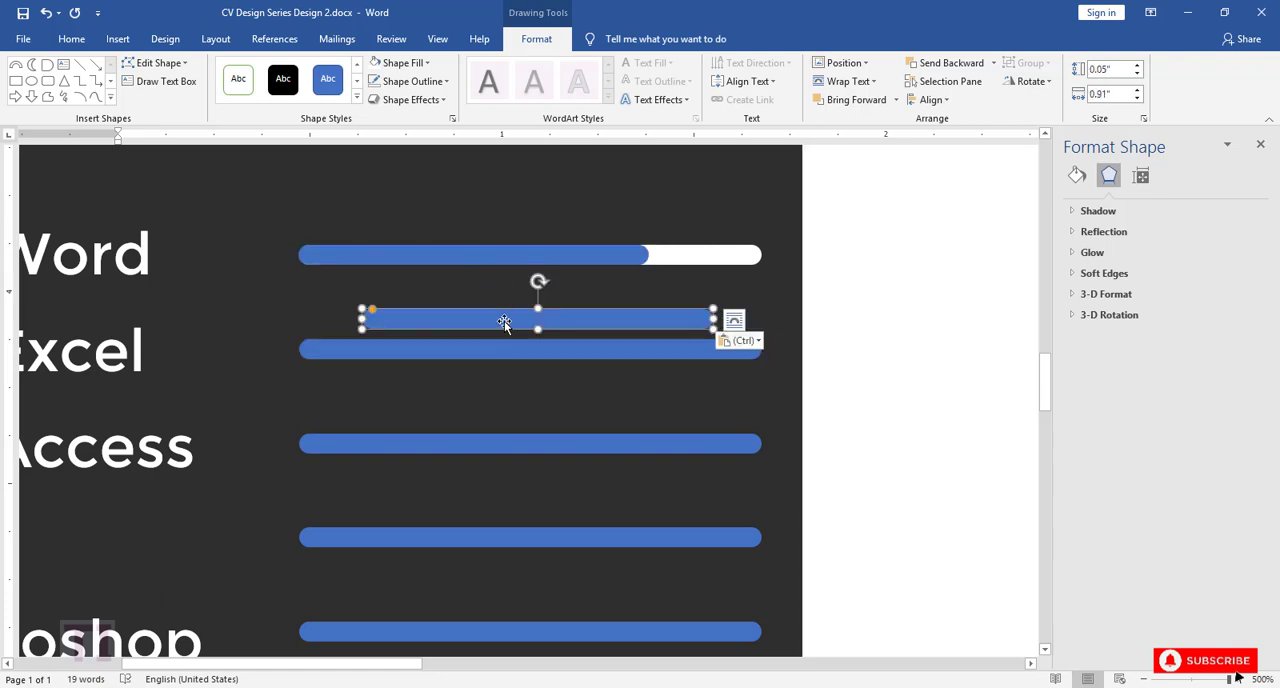
drag(503, 323, 430, 349)
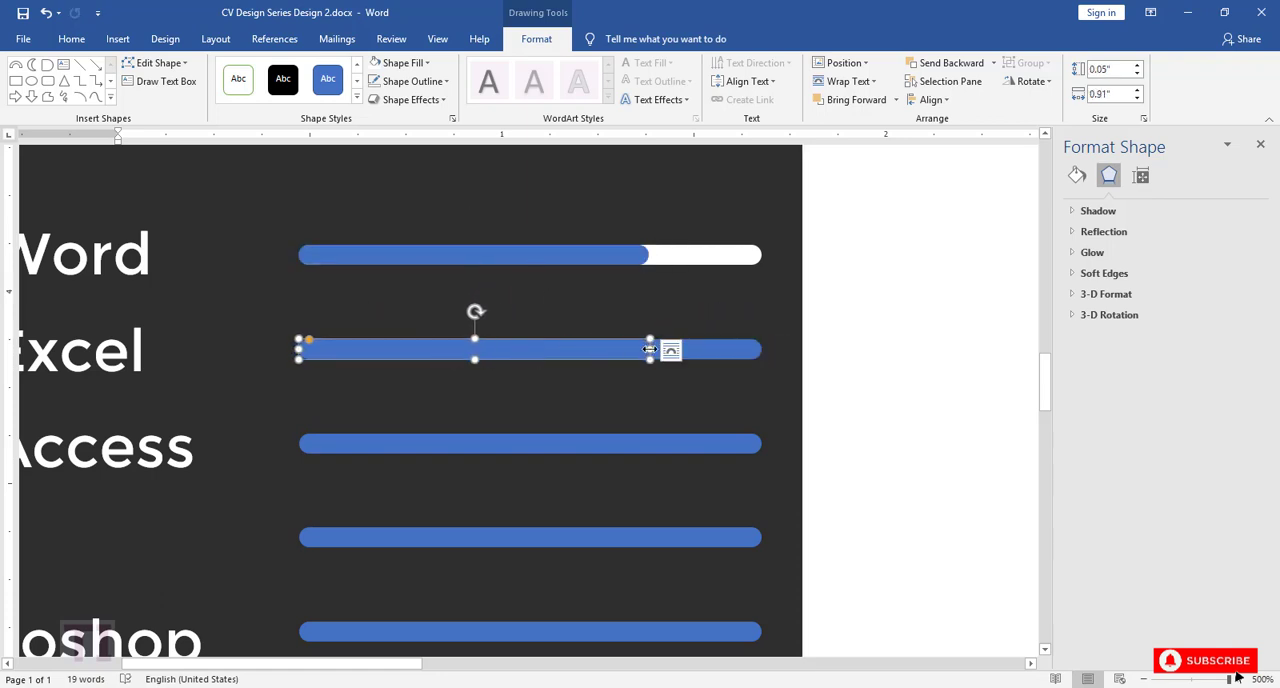
Step: Shorten the blue bar over the MS Excel bar to about 0.82" and fill the full-length bar beneath with white
drag(650, 349, 611, 349)
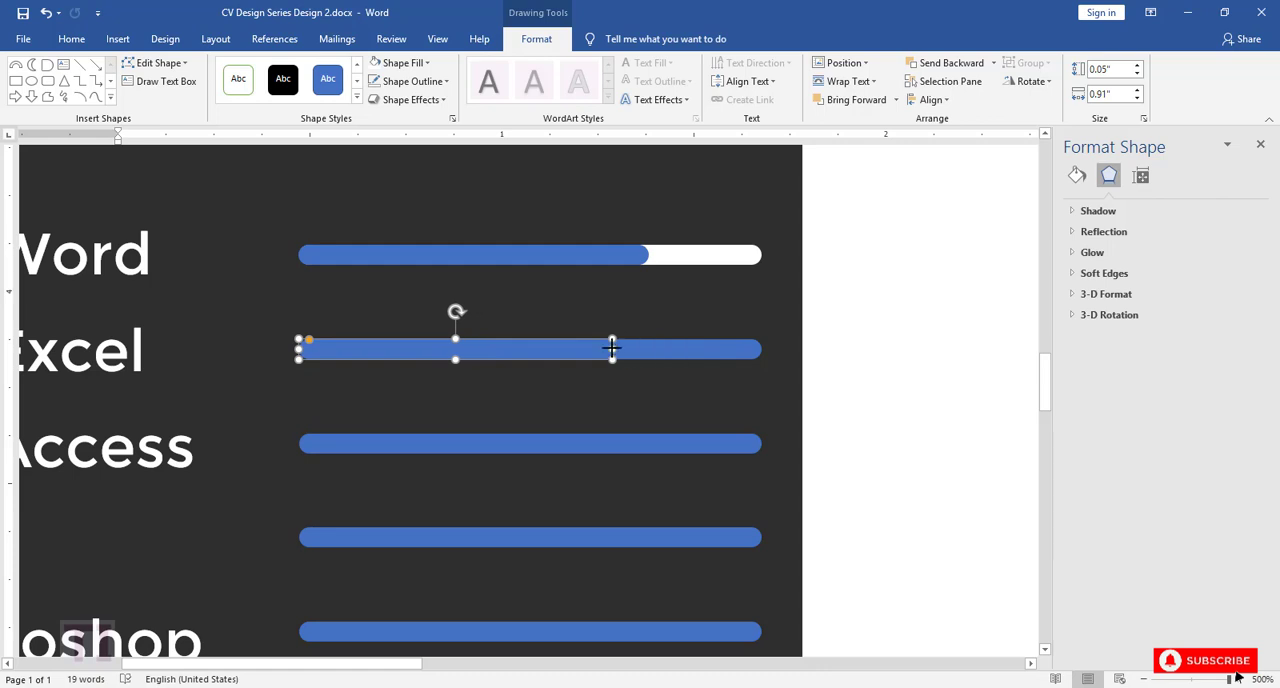
click(680, 349)
click(414, 62)
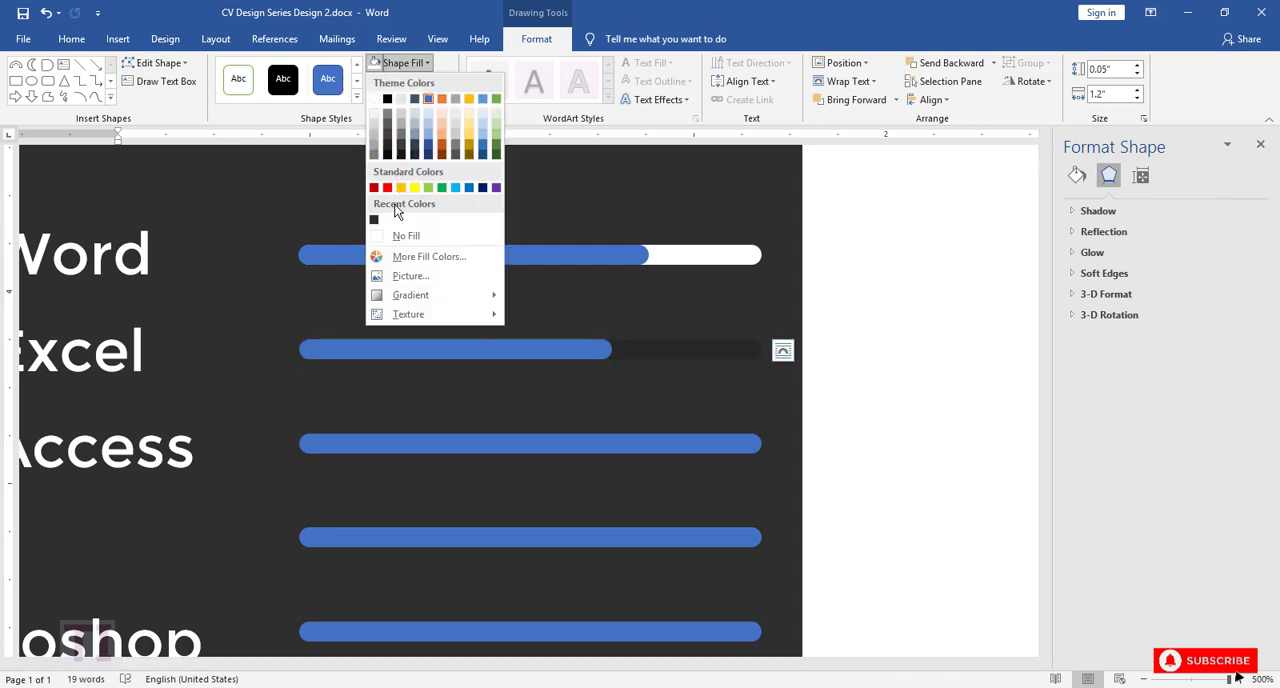
click(376, 100)
Step: Lengthen the blue MS Word bar so that it covers most of the white bar beneath it
click(455, 448)
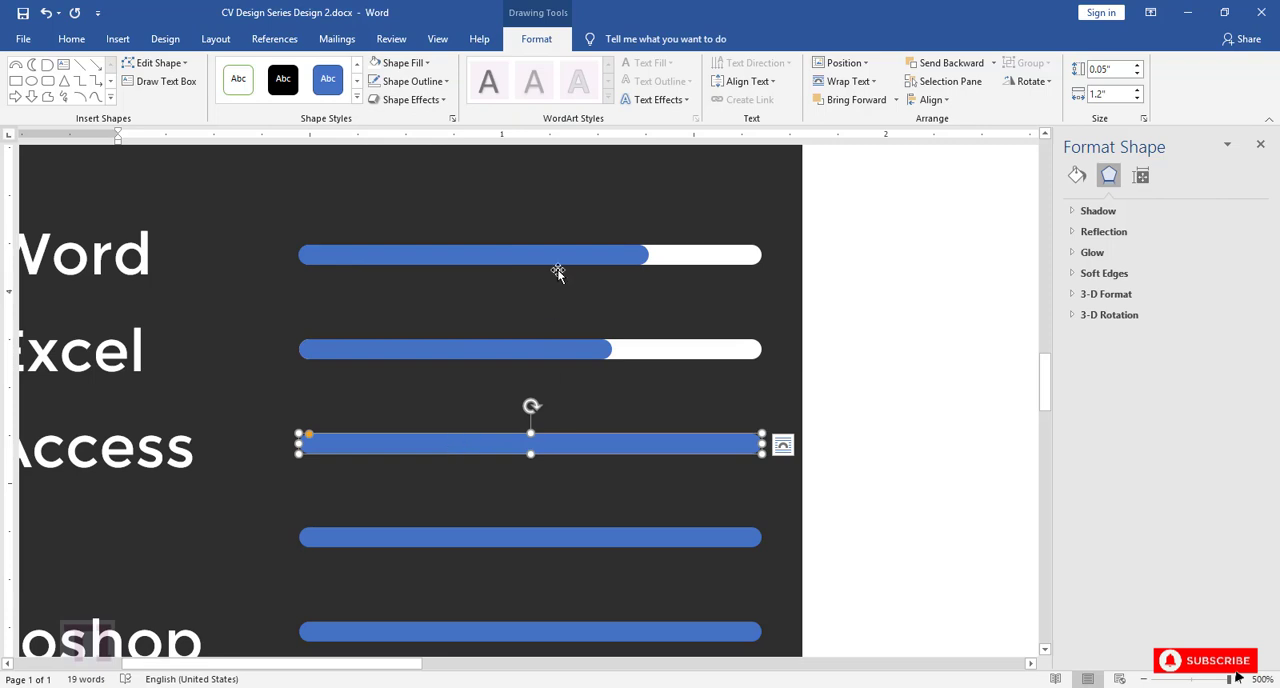
click(645, 258)
drag(649, 257, 689, 257)
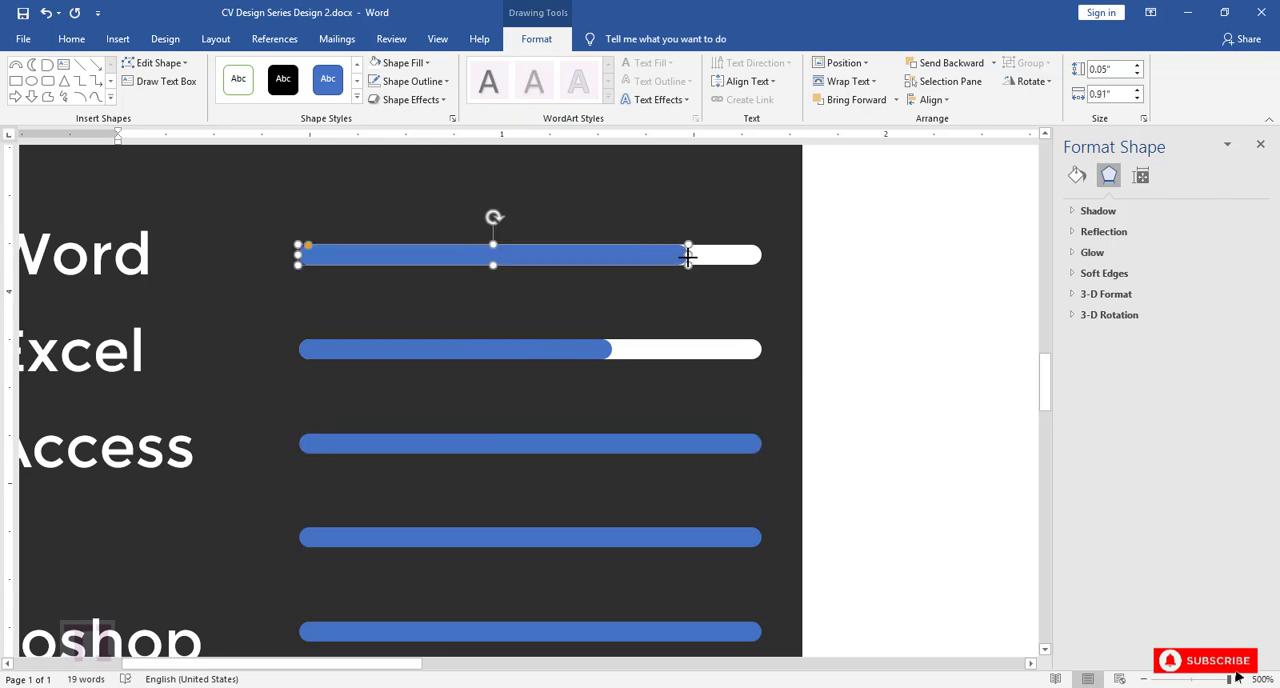
Step: Copy the short blue MS Excel bar over the left end of the MS Access bar and shorten it to about 0.75"
click(609, 447)
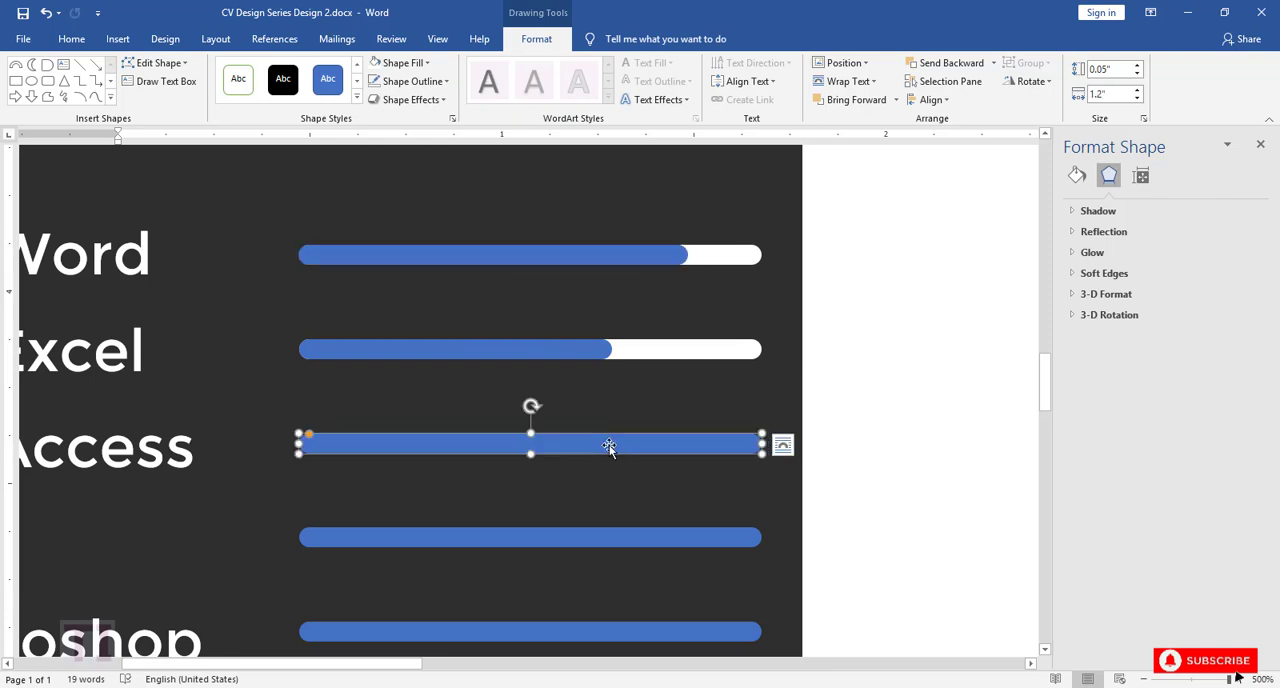
click(466, 350)
drag(440, 350, 440, 443)
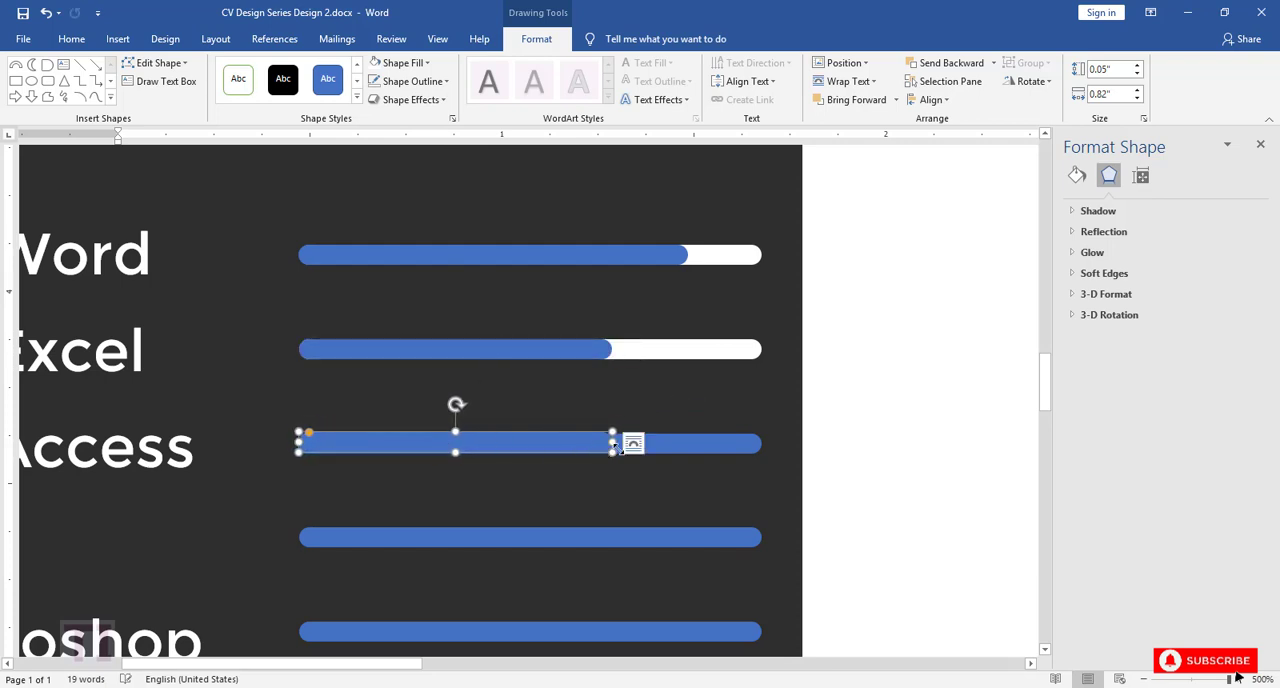
drag(612, 442, 761, 444)
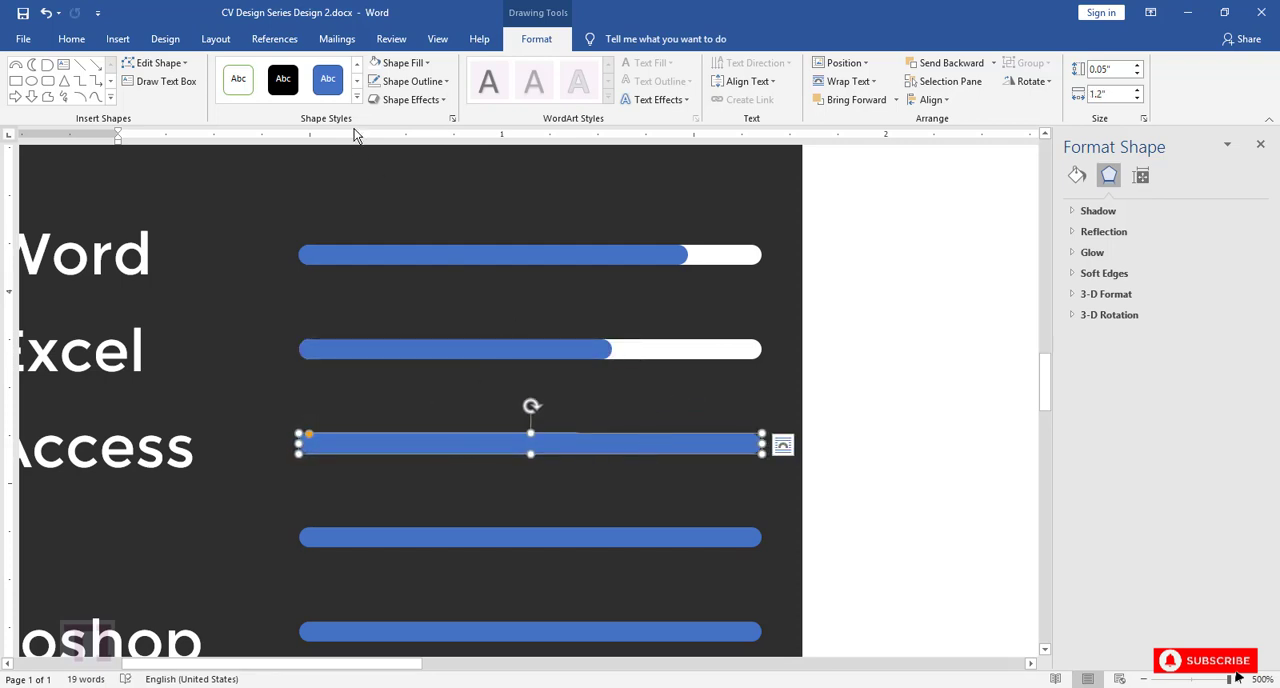
Step: Fill the full-length MS Access bar with white and nudge the short blue bar flush with its left end
click(403, 62)
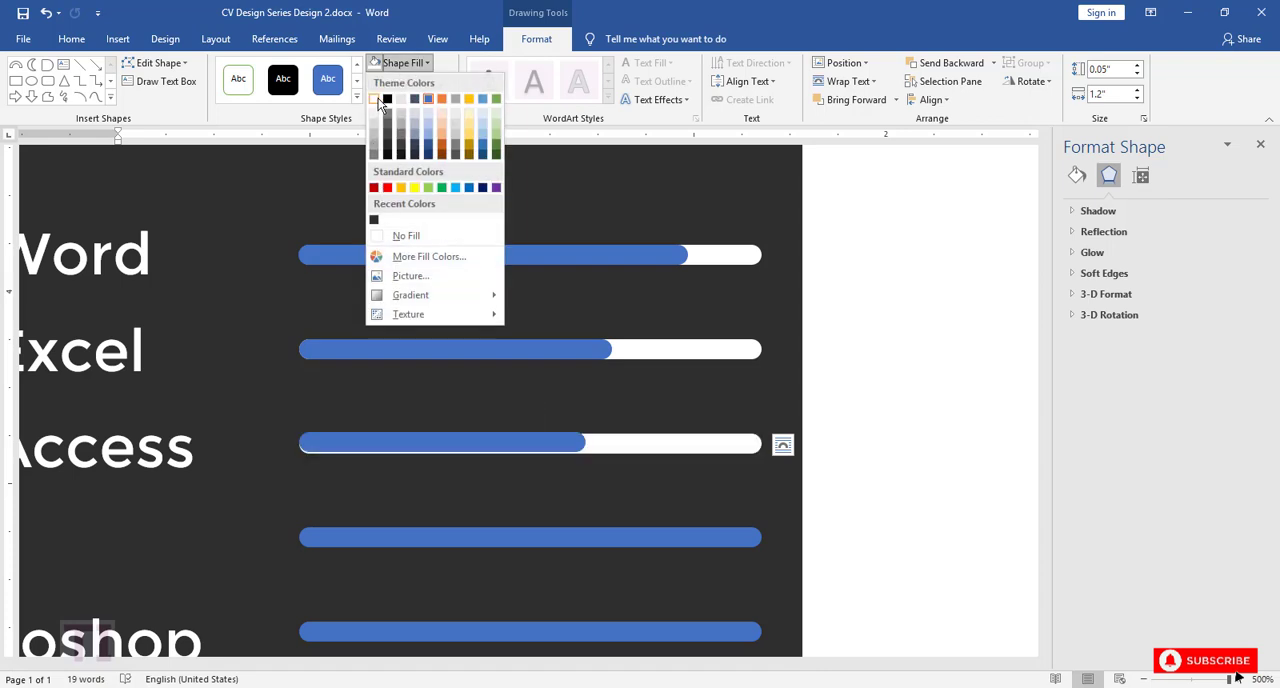
click(375, 99)
click(428, 437)
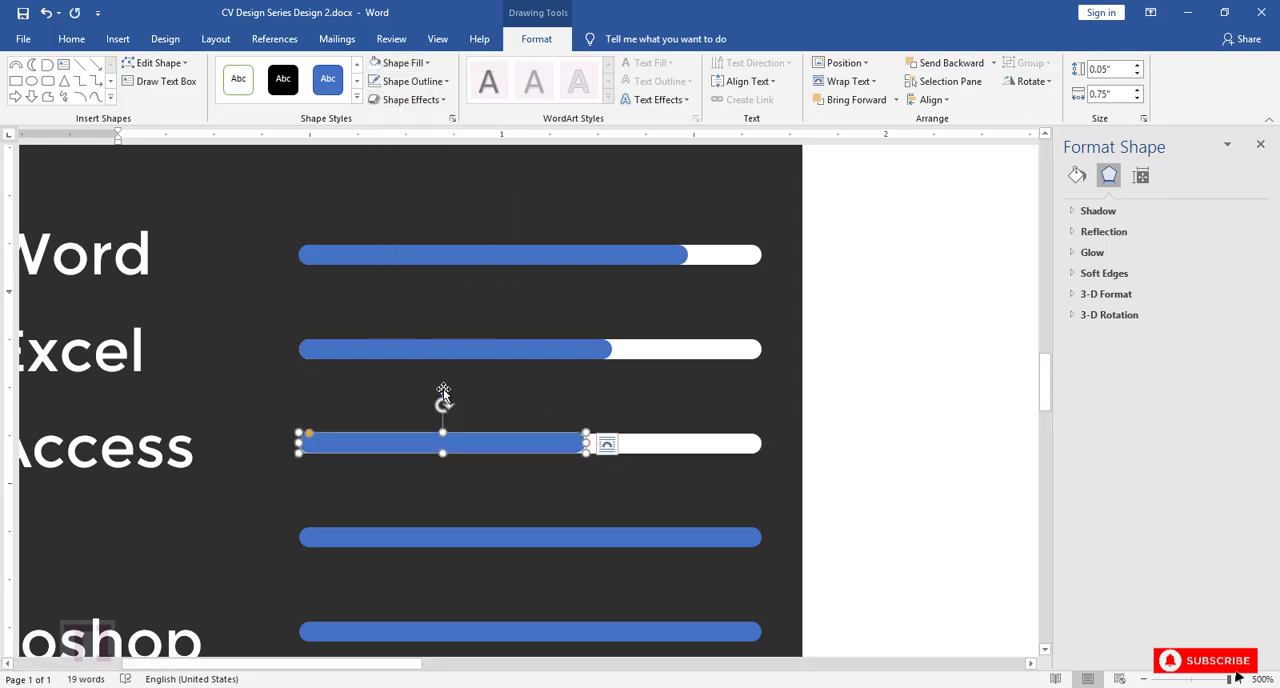
click(517, 402)
click(502, 441)
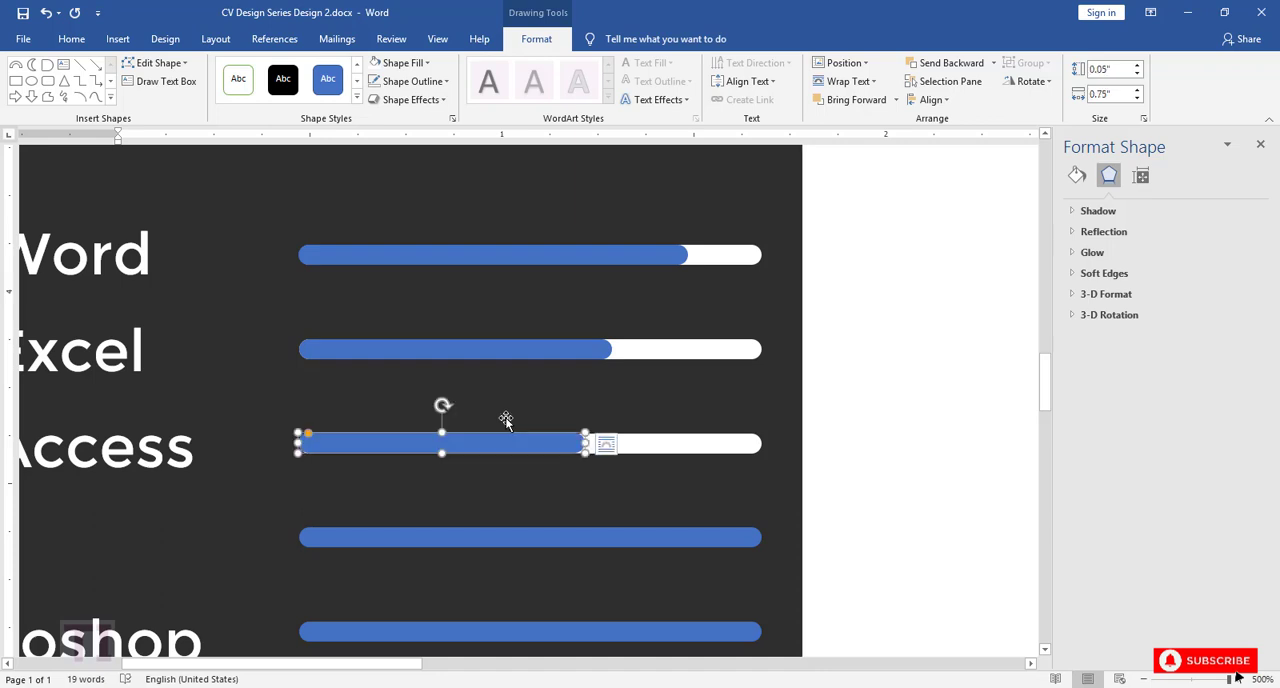
key(Down)
Step: Duplicate the short blue MS Access bar, lay the copy over the C++ bar's left end and shorten it to about 0.64"
scroll(512, 396, down, 3)
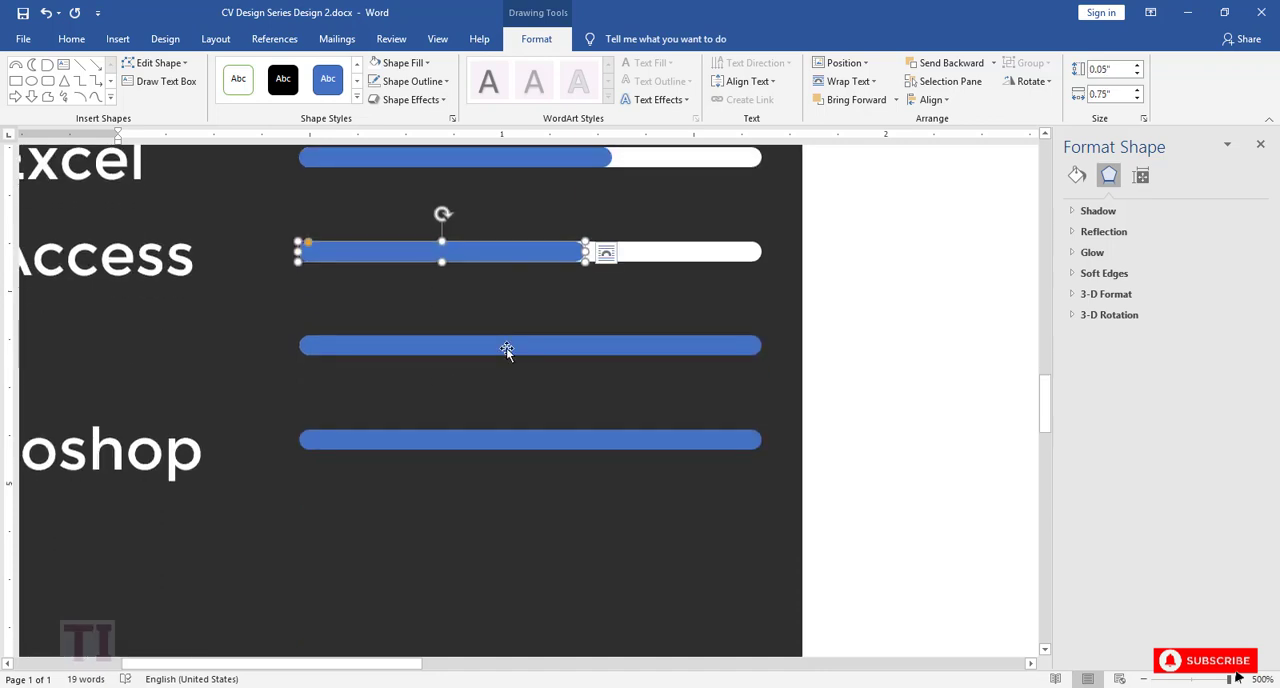
key(ctrl+v)
drag(529, 316, 467, 348)
drag(588, 347, 546, 347)
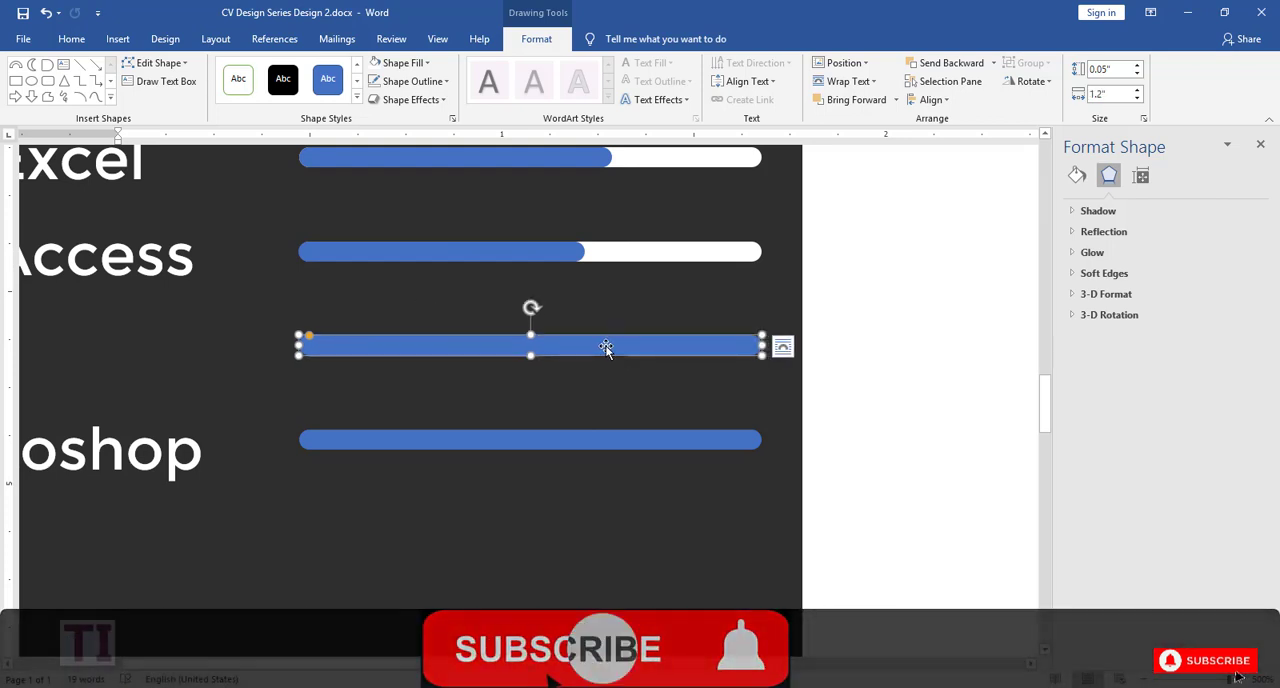
Step: Fill the full-length C++ bar with white and align the short blue bar with its left end
click(402, 63)
click(374, 99)
click(444, 347)
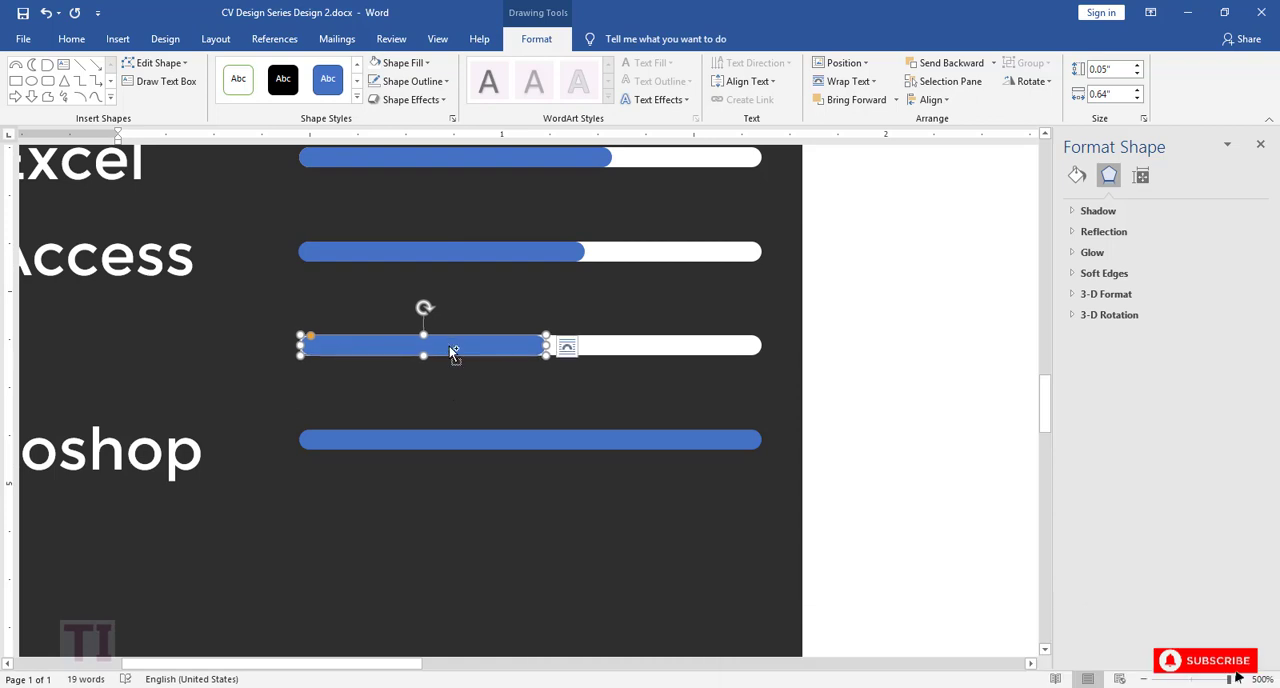
Step: Duplicate the short blue C++ bar, move the copy over the Photoshop bar's left end and shorten it to about 0.52"
key(ctrl+v)
click(372, 348)
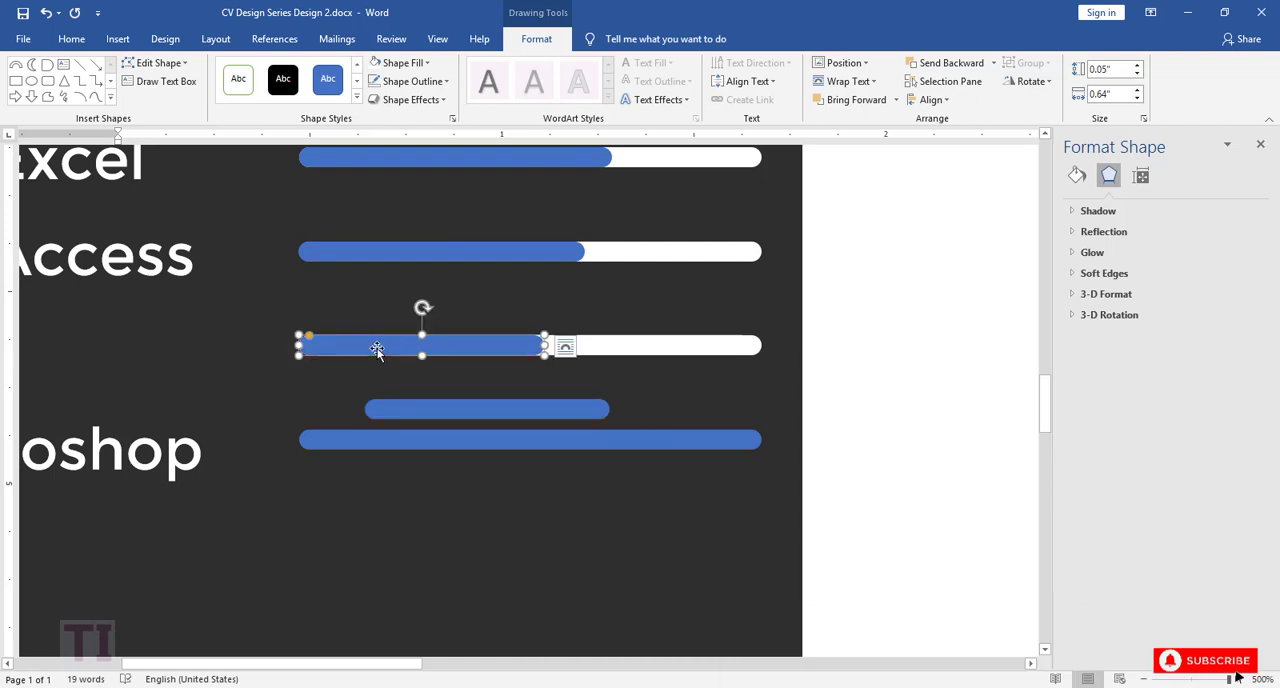
click(397, 412)
click(389, 346)
click(400, 408)
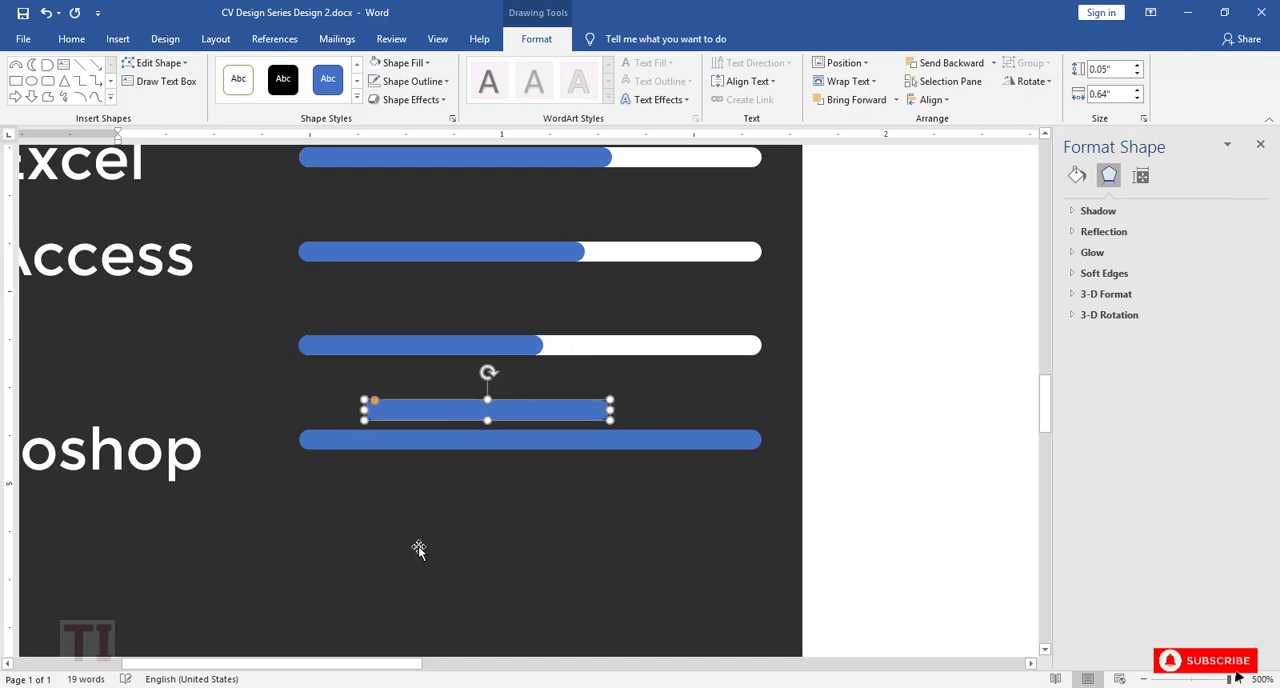
key(Down)
key(Down)
key(Down)
key(Down)
key(Down)
key(Down)
key(Down)
key(Left)
key(Left)
key(Left)
key(Left)
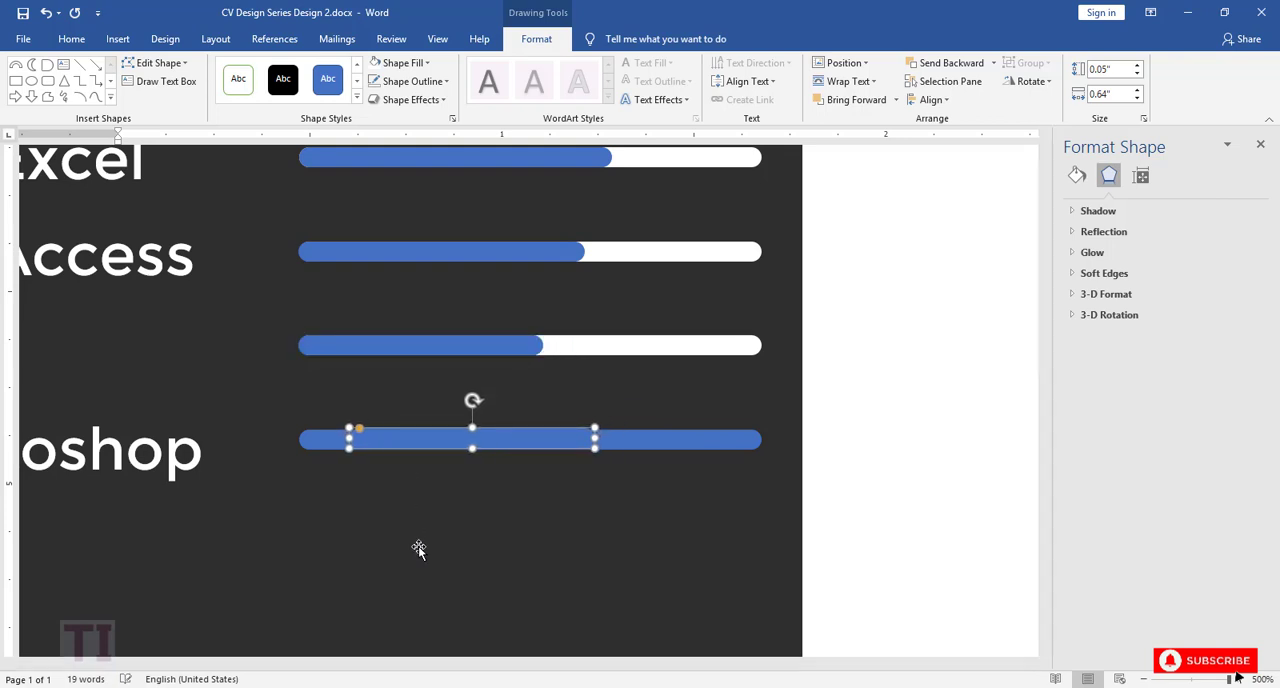
key(Left)
key(Left)
key(Left)
key(Left)
key(Left)
key(Left)
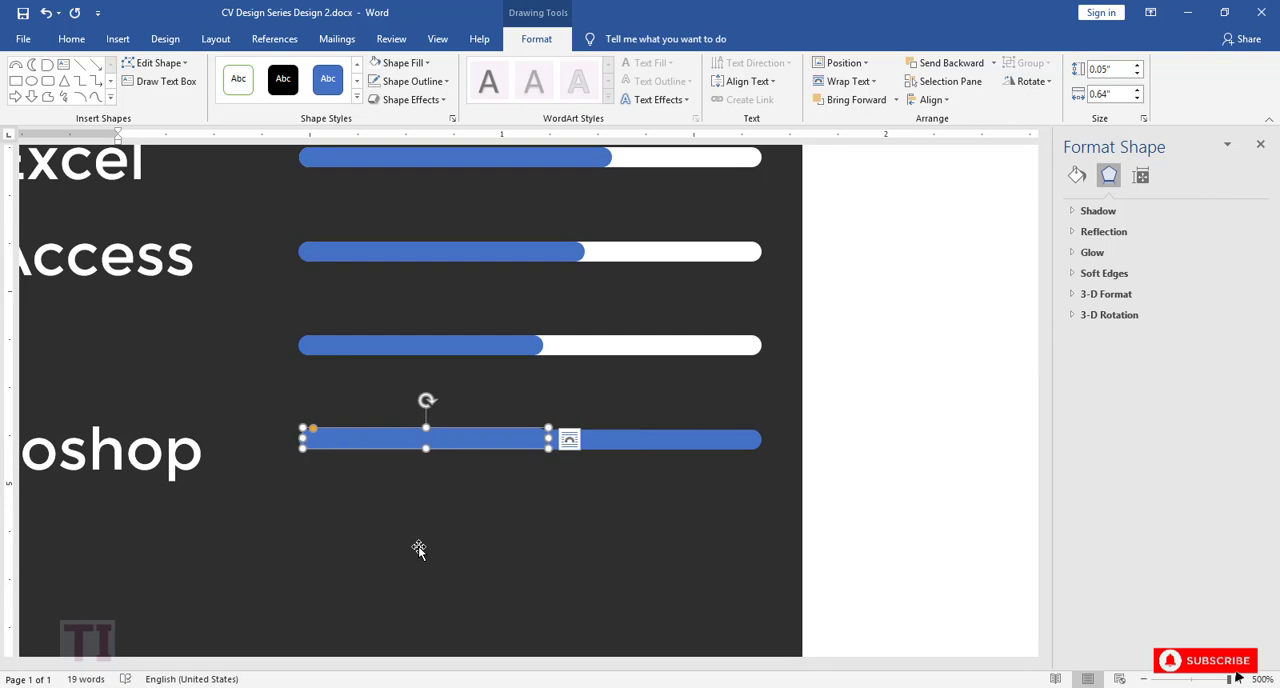
drag(548, 438, 503, 435)
Step: Fill the full-length Photoshop bar with white
click(403, 62)
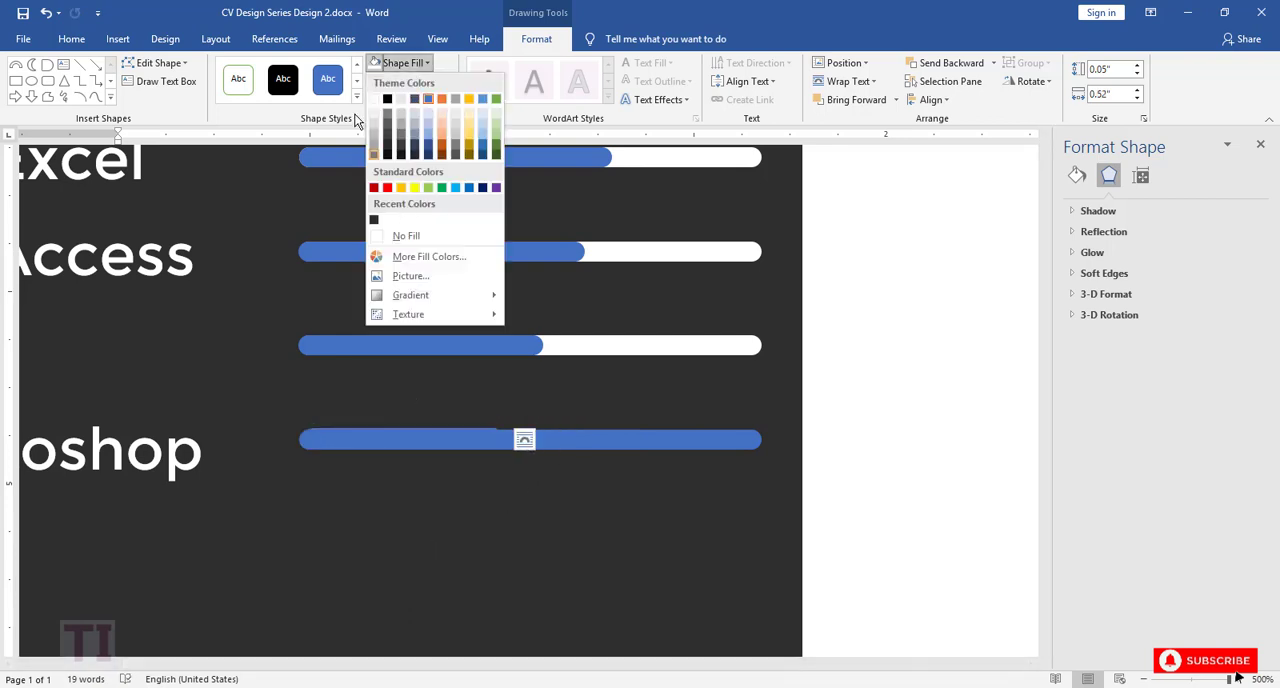
click(643, 437)
click(643, 437)
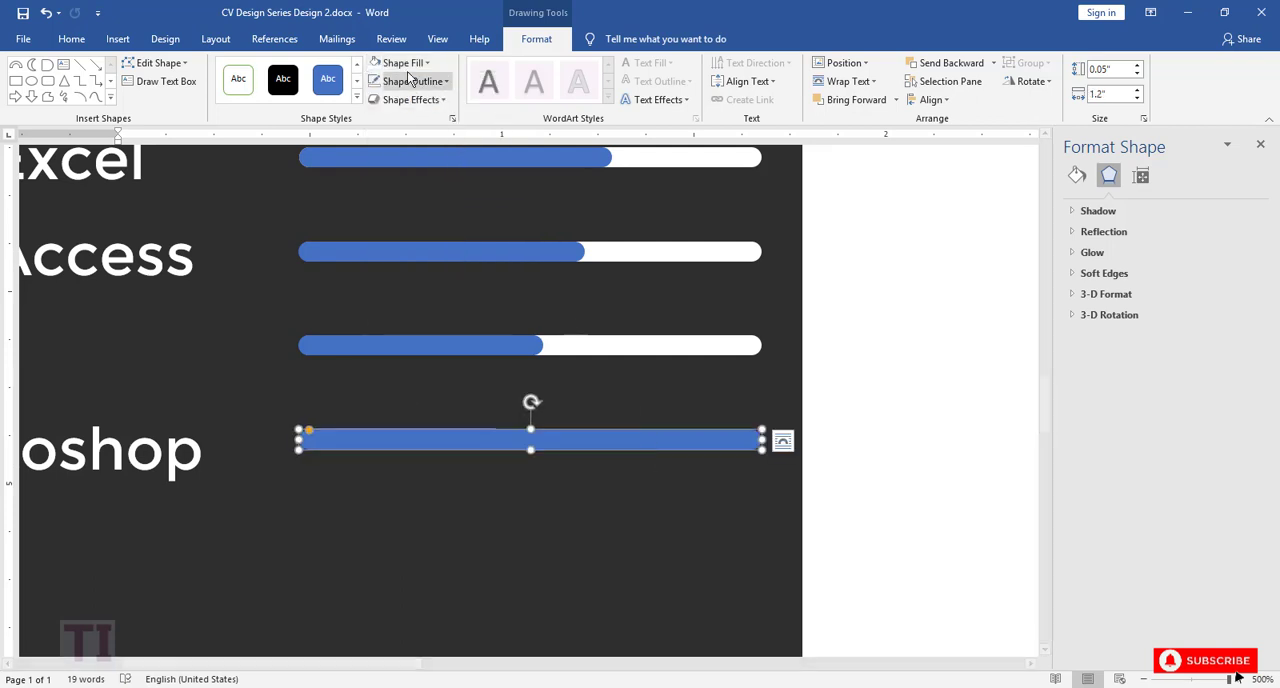
click(403, 62)
click(378, 100)
Step: Nudge the short blue Photoshop bar in small increments until it sits flush with the white bar's left end
click(443, 442)
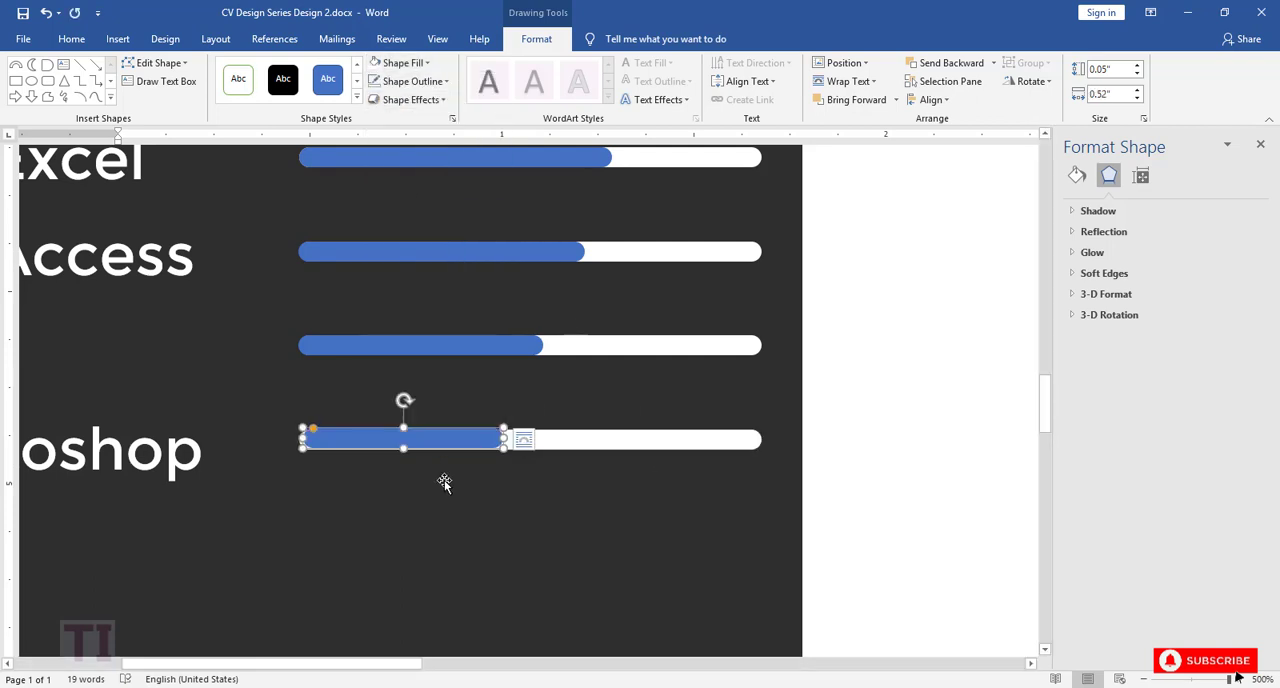
key(ctrl+Left)
key(ctrl+Left)
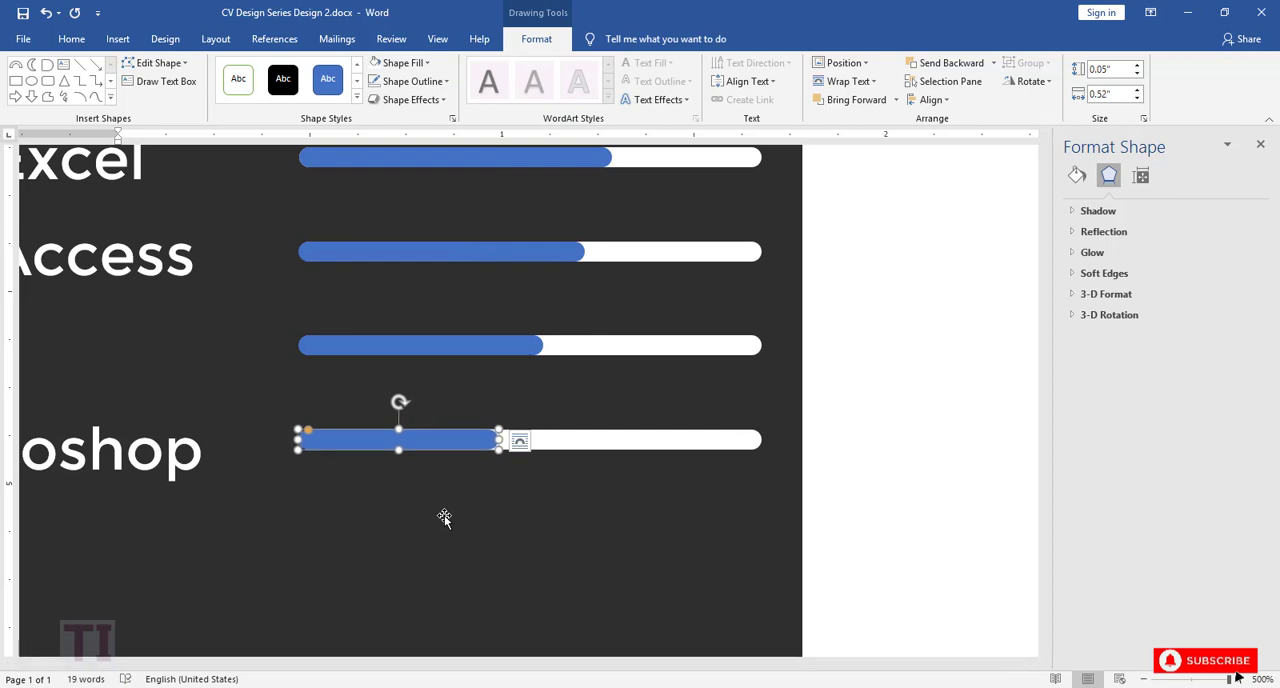
key(ctrl+Right)
key(ctrl+Right)
key(ctrl+Right)
key(ctrl+Left)
key(ctrl+Left)
key(ctrl+Left)
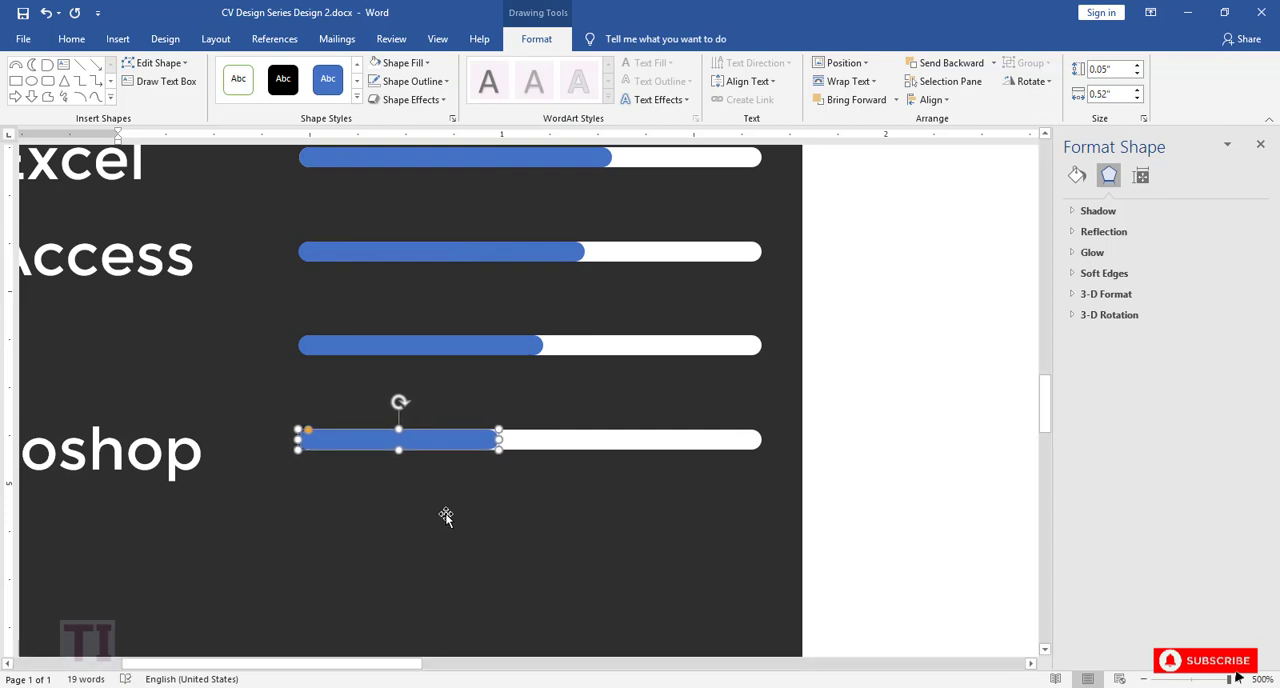
Step: Deselect the bar and save the CV document with the completed skill level bars
click(446, 516)
click(1145, 681)
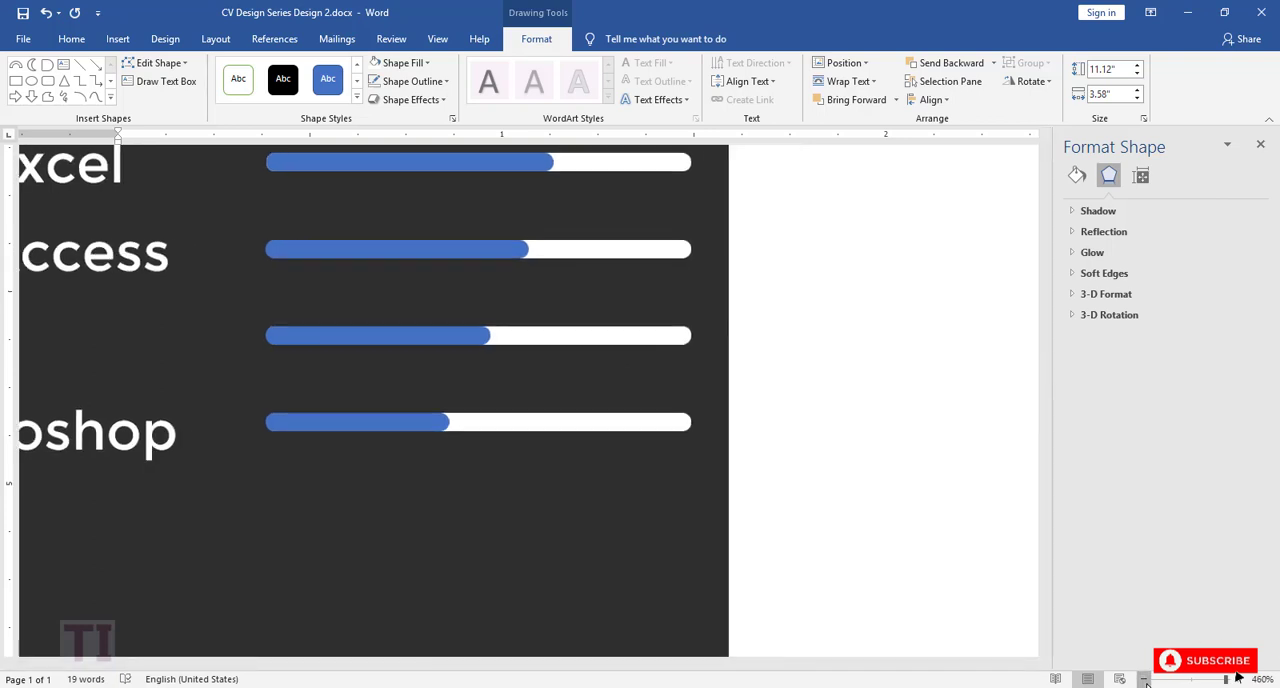
click(1145, 681)
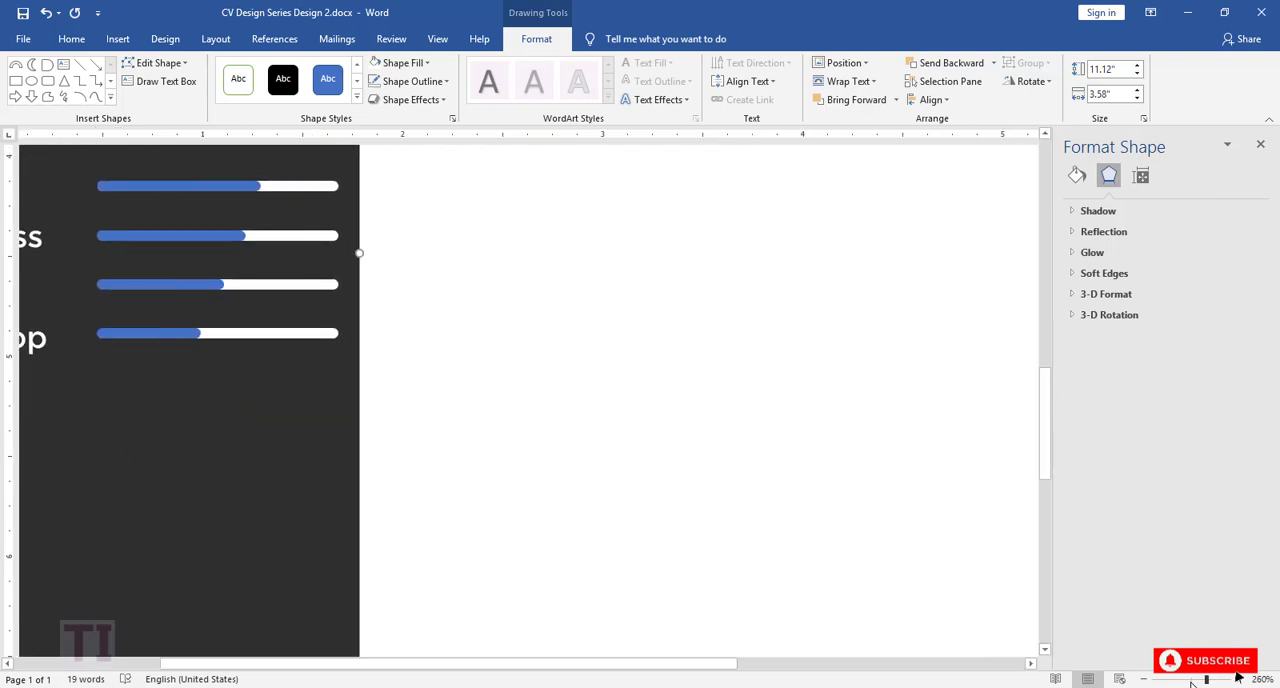
drag(731, 662, 565, 662)
click(1143, 679)
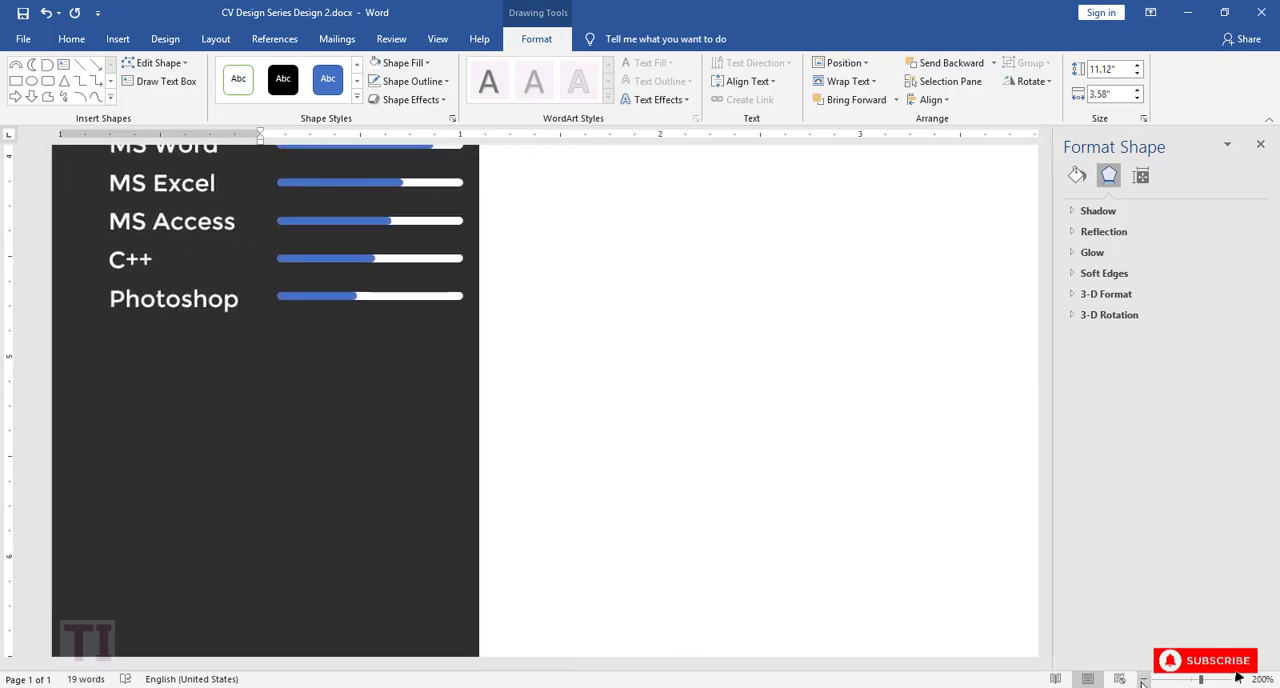
drag(1047, 450, 1051, 320)
scroll(1072, 390, down, 2)
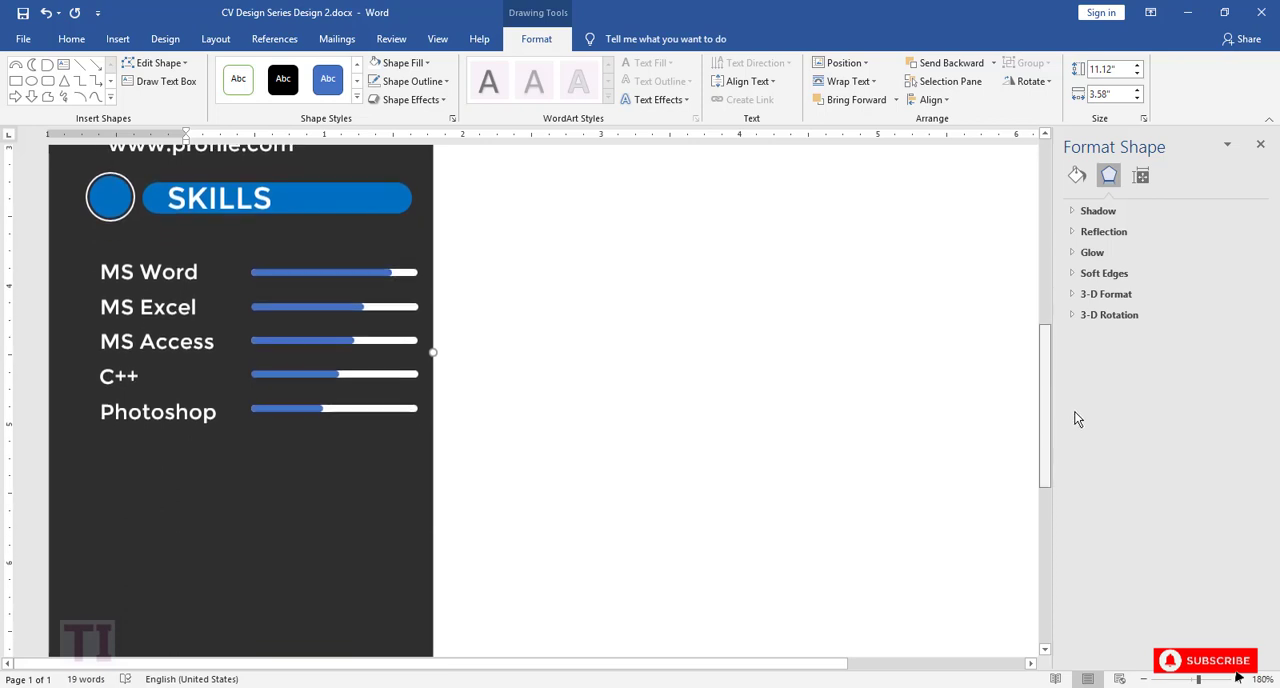
click(22, 12)
Step: Duplicate the SKILLS banner together with its circle and move the copies to the white area beside the contact details
click(118, 198)
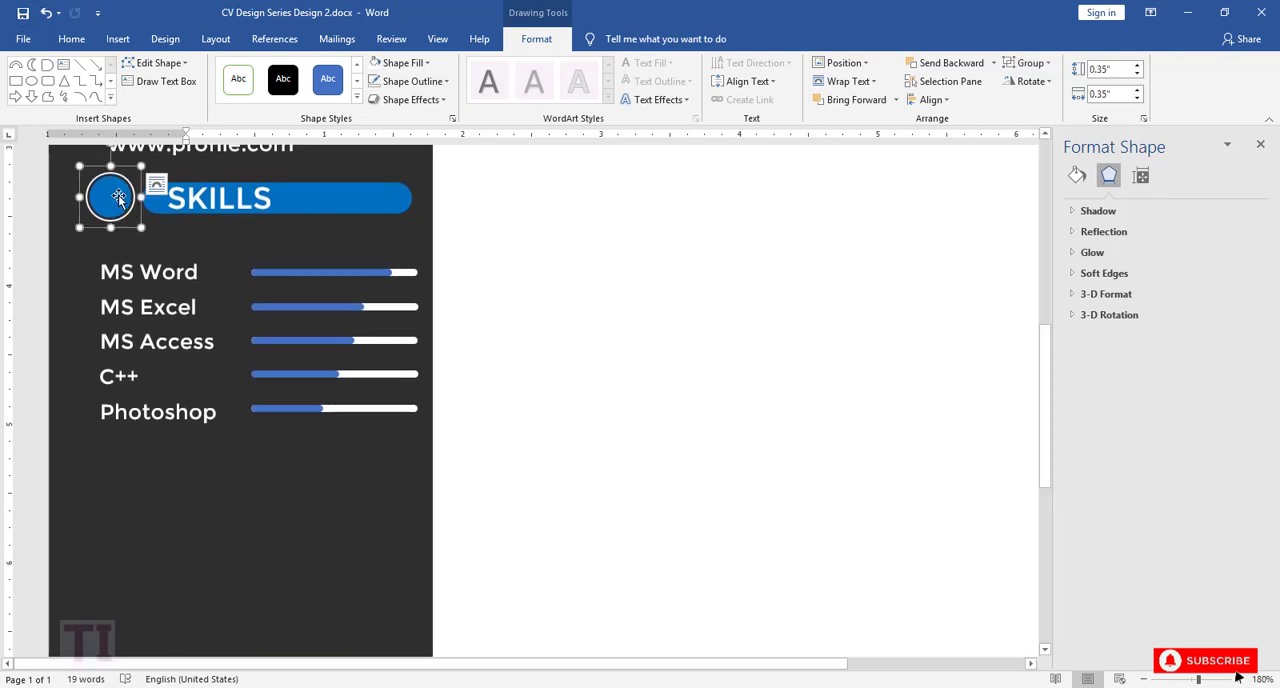
shift+click(212, 196)
key(ctrl+c)
key(ctrl+v)
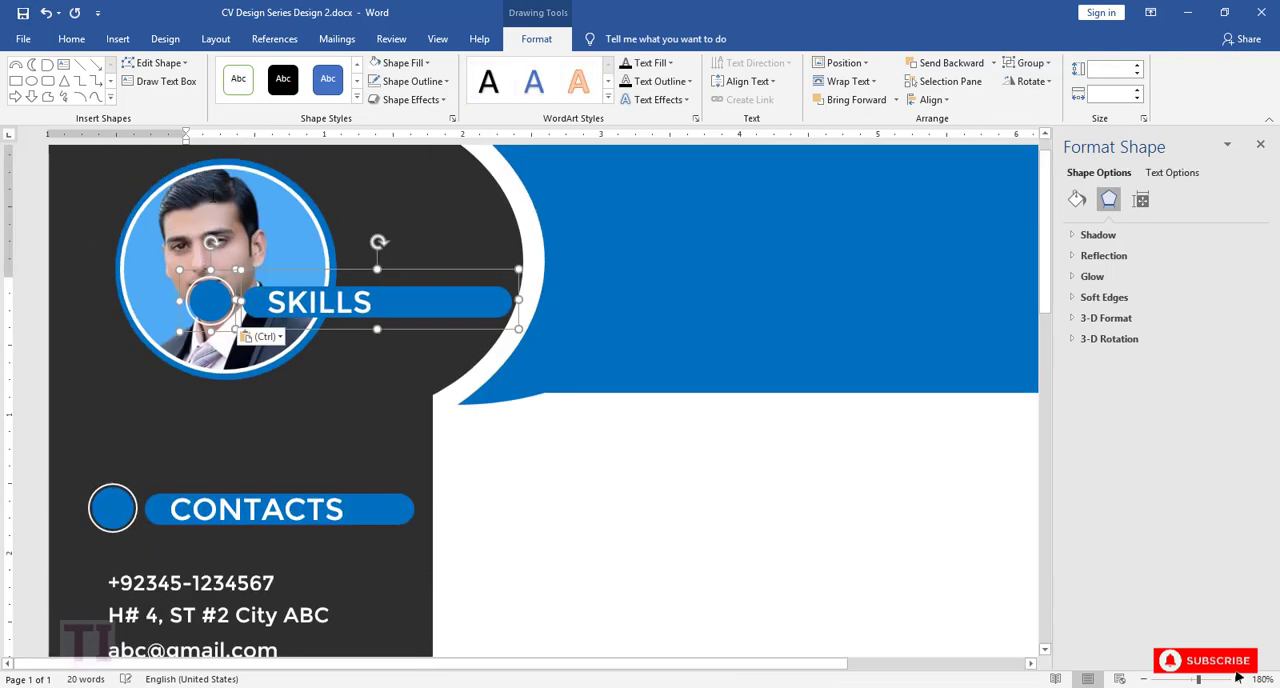
drag(428, 328, 655, 642)
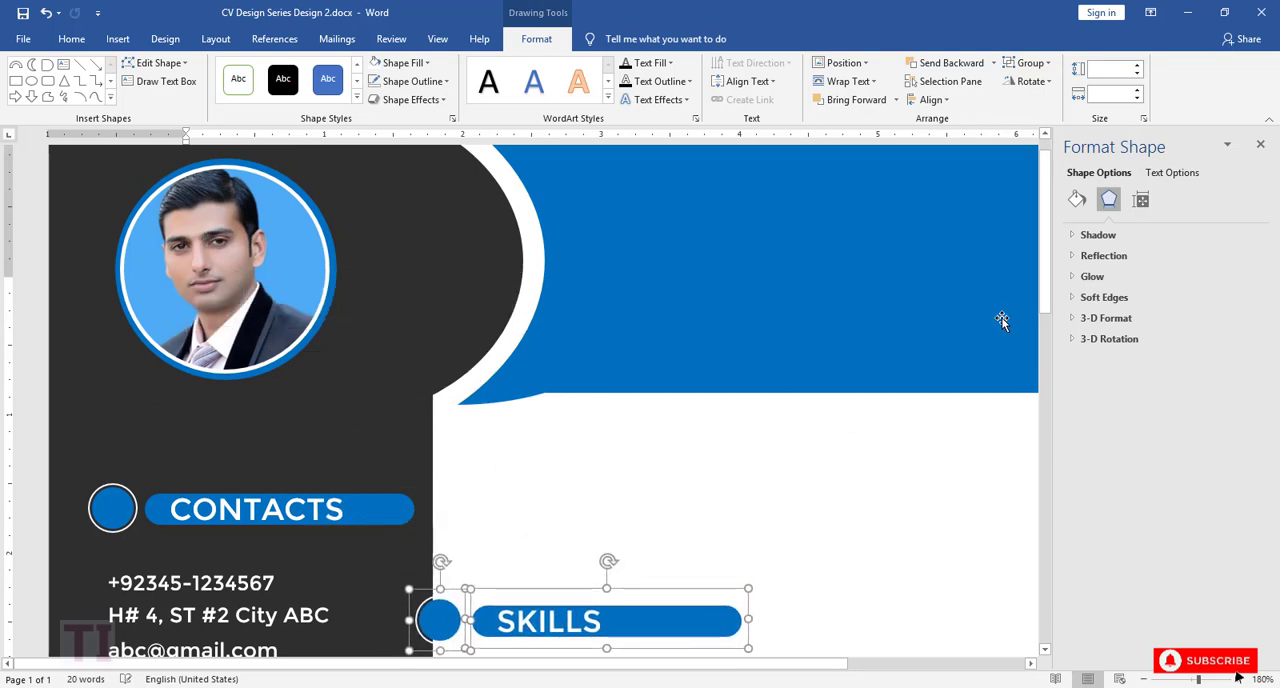
Step: Try to move the copied SKILLS banner without its circle below the Photoshop entry, and undo the move
scroll(818, 284, down, 5)
scroll(663, 163, up, 1)
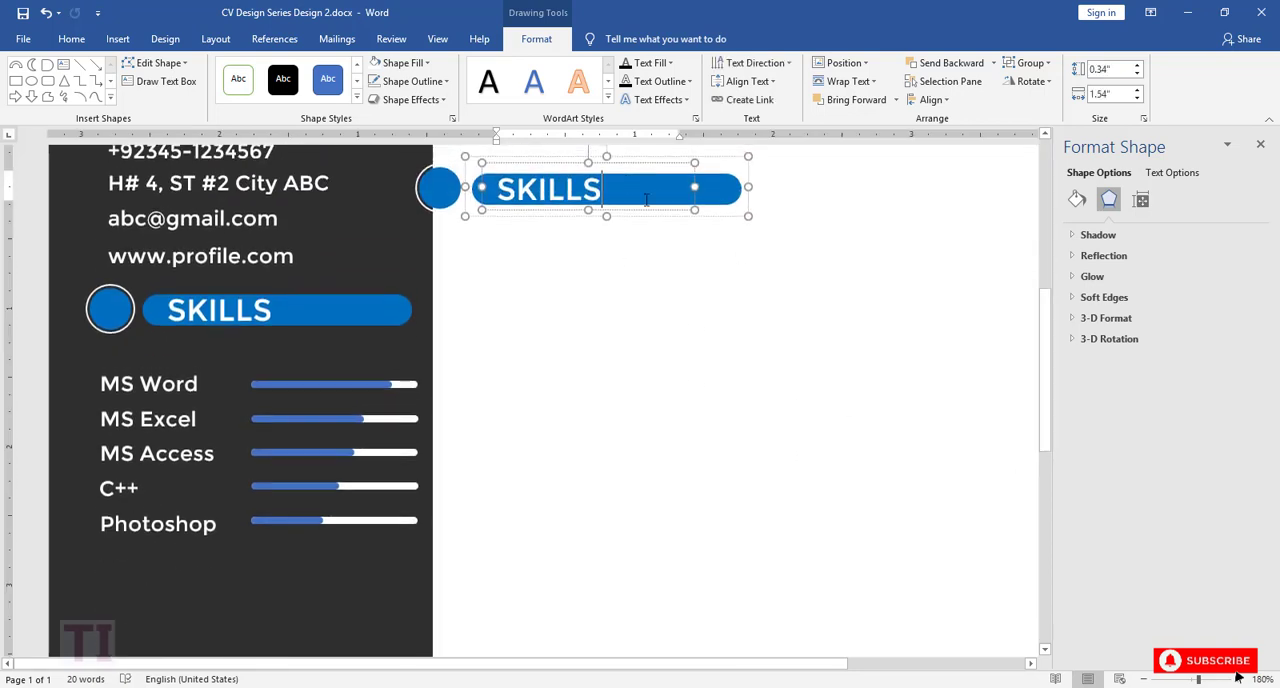
click(716, 220)
drag(681, 222, 308, 604)
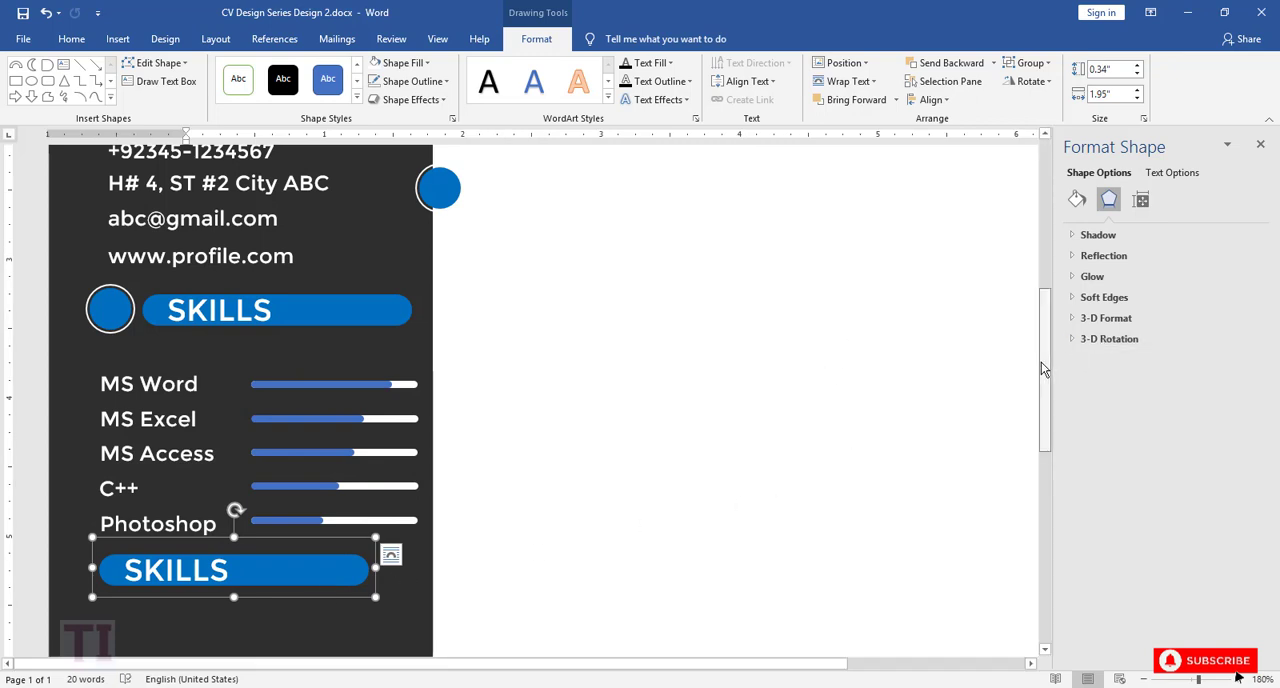
key(ctrl+z)
Step: Move the copied circle and SKILLS banner together into the dark column, just below the Photoshop entry
shift+click(448, 191)
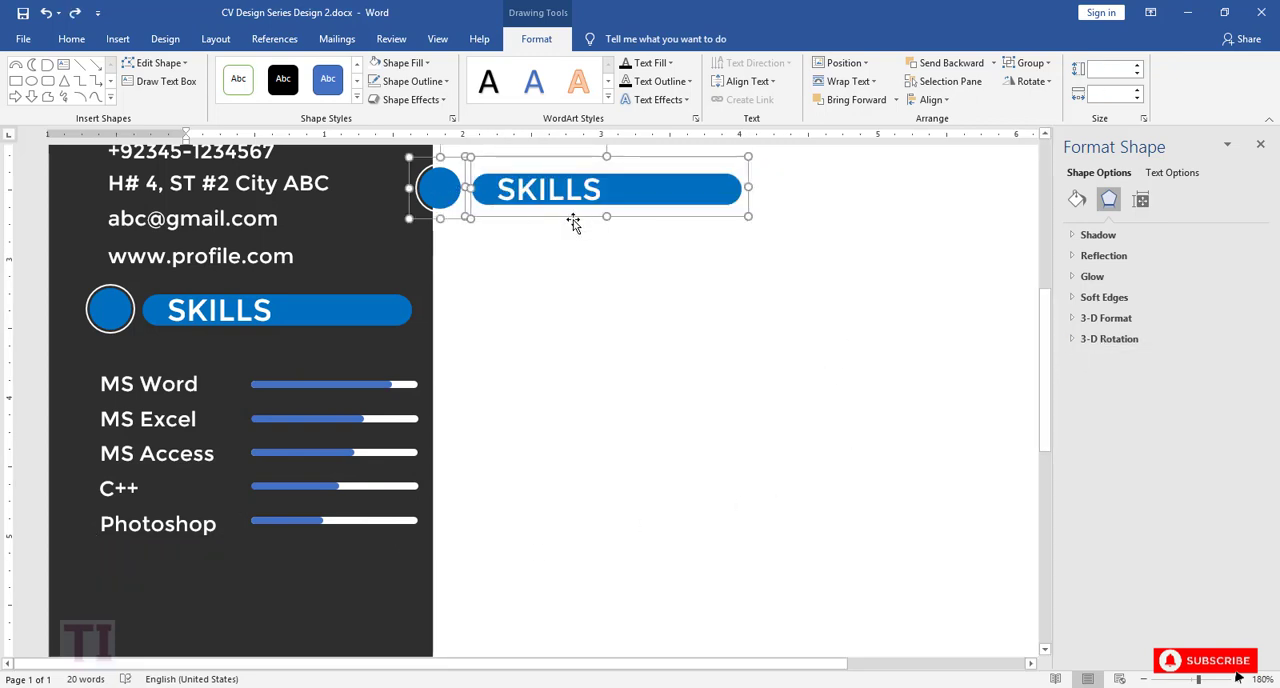
drag(574, 218, 251, 609)
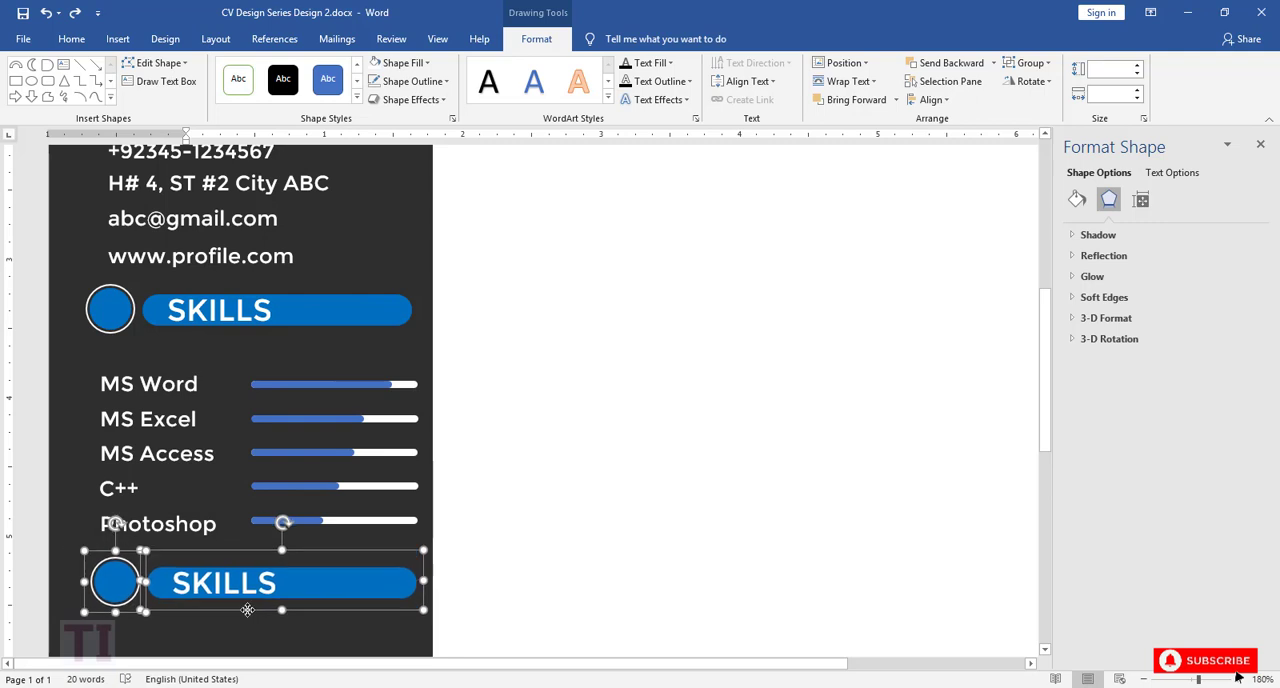
Step: Try to move the copied SKILLS banner lower in the dark column without its circle, and undo that move
drag(1046, 405, 1047, 480)
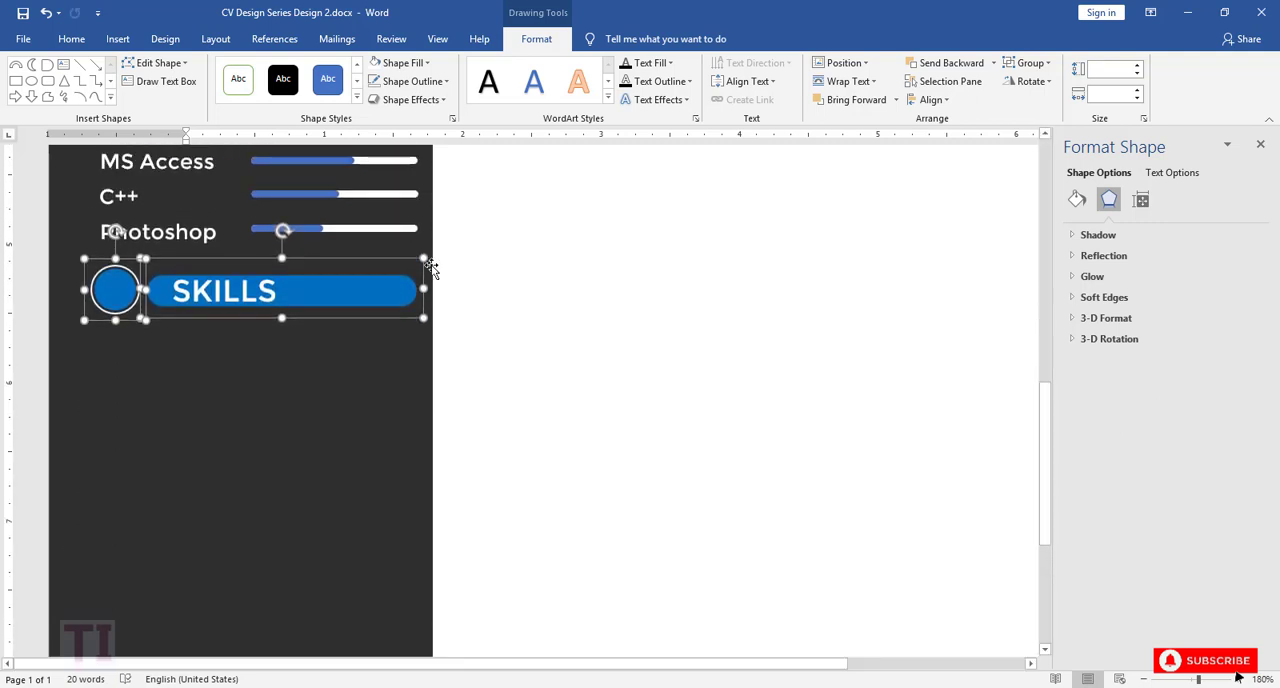
click(306, 295)
click(392, 321)
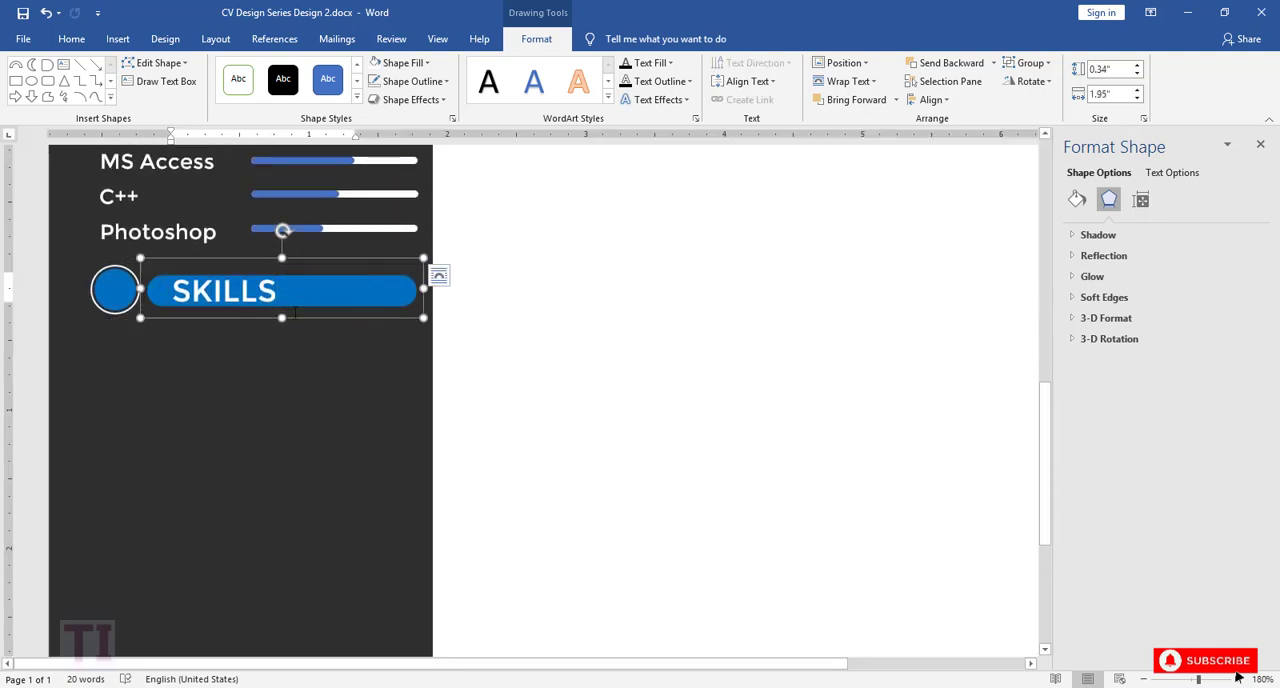
drag(312, 320, 254, 344)
key(ctrl+z)
Step: Move the copied SKILLS banner and its circle together slightly lower, leaving a gap beneath the Photoshop entry
shift+click(122, 284)
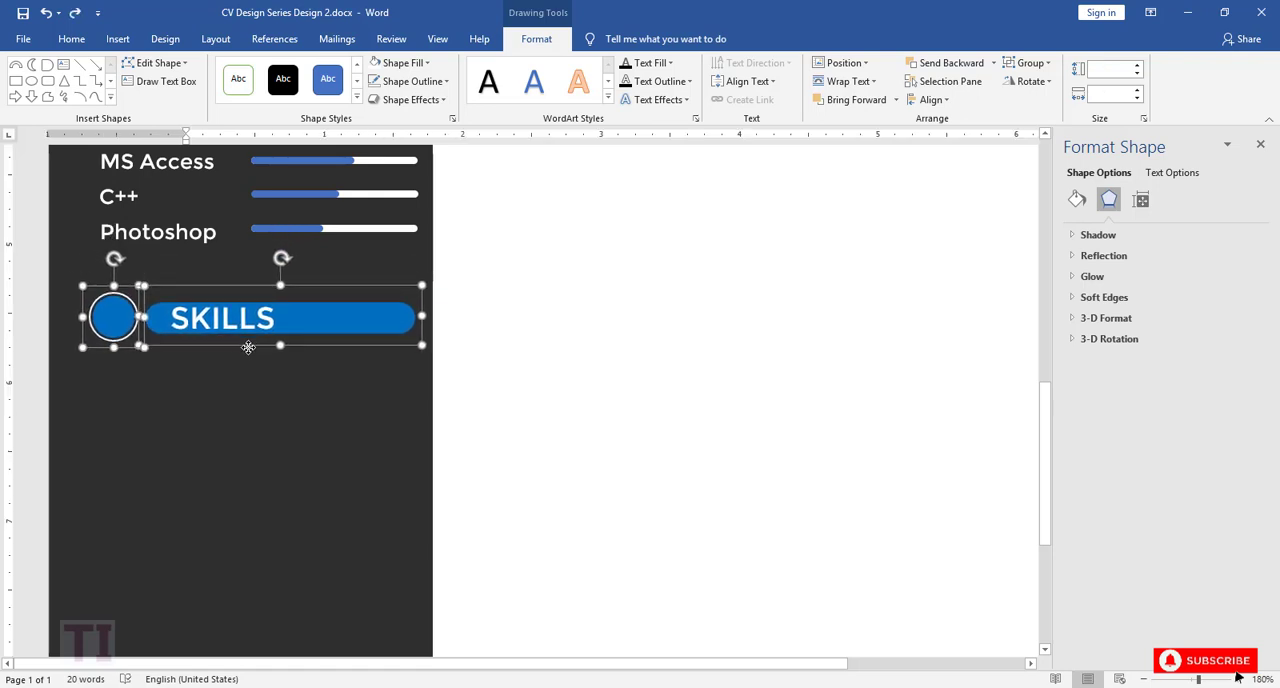
click(257, 341)
Step: Replace the copied banner's heading text with LANGUAGES and widen its text box to fit the word
double_click(255, 322)
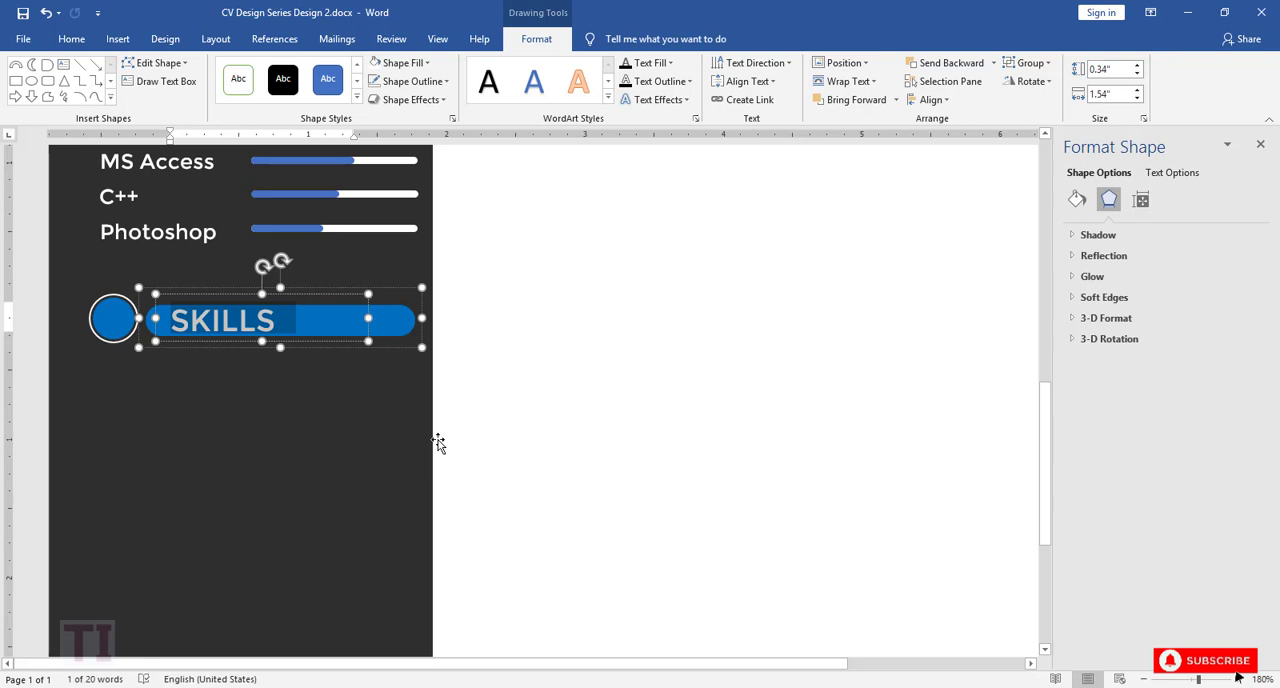
key(BackSpace)
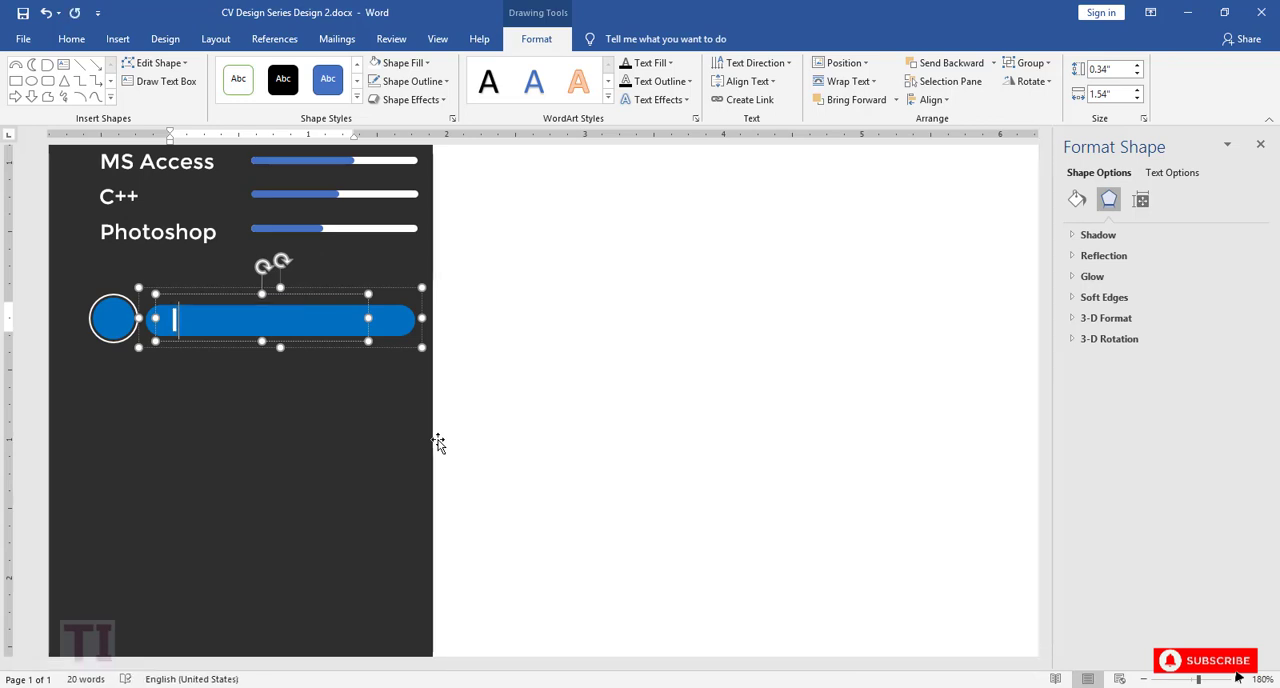
text(LANGUAGE)
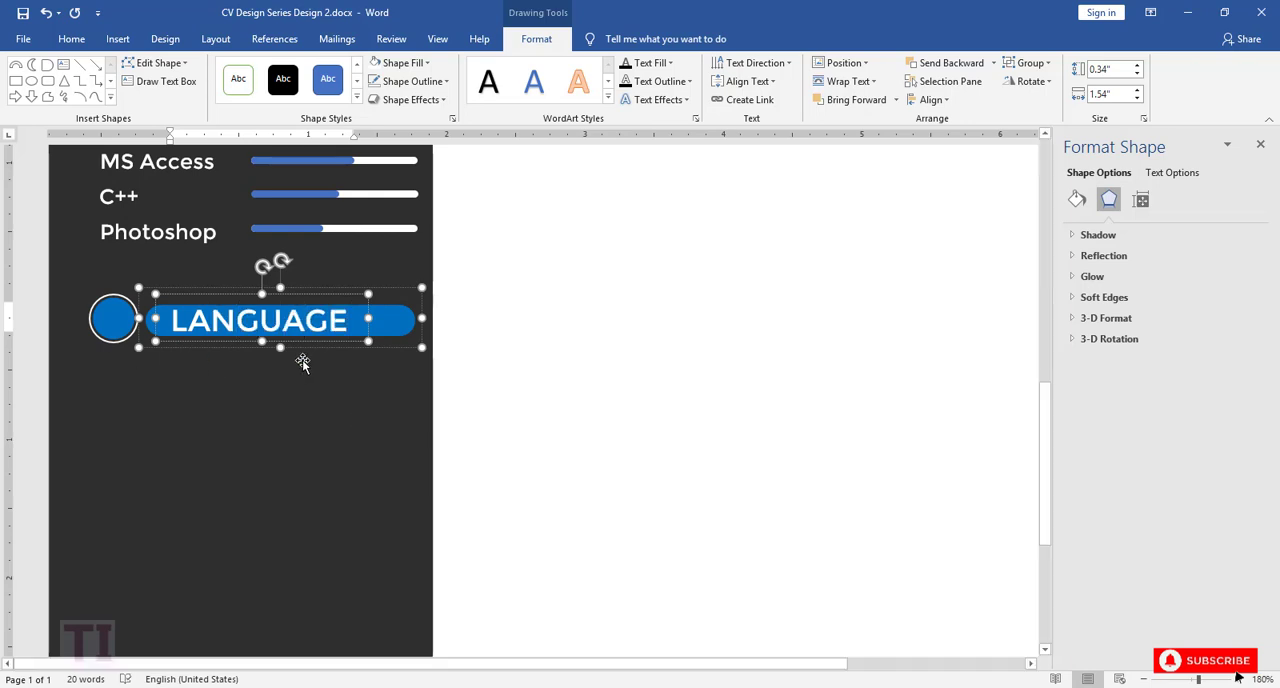
click(331, 293)
drag(370, 320, 404, 320)
click(392, 386)
scroll(392, 384, up, 3)
scroll(394, 372, down, 3)
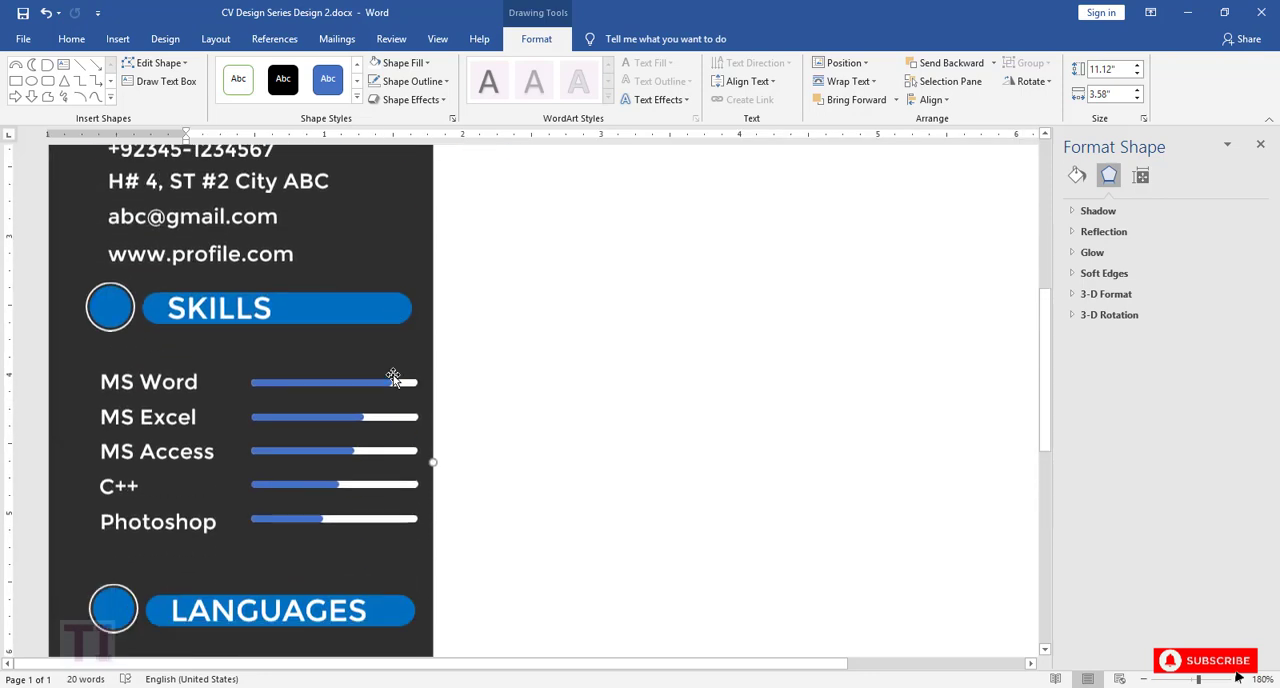
scroll(393, 376, down, 1)
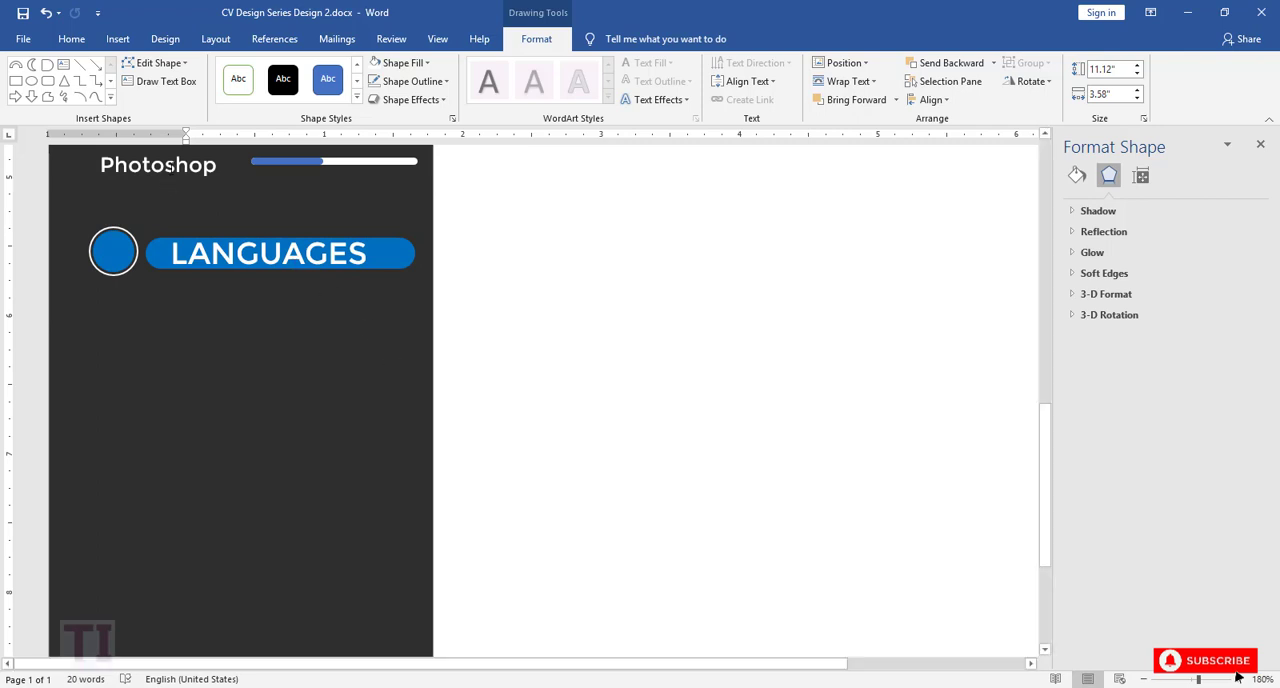
Step: Copy the Photoshop text box below the LANGUAGES banner, widen it to 1.97", and replace its text with English
click(171, 167)
click(175, 187)
key(ctrl+c)
key(ctrl+v)
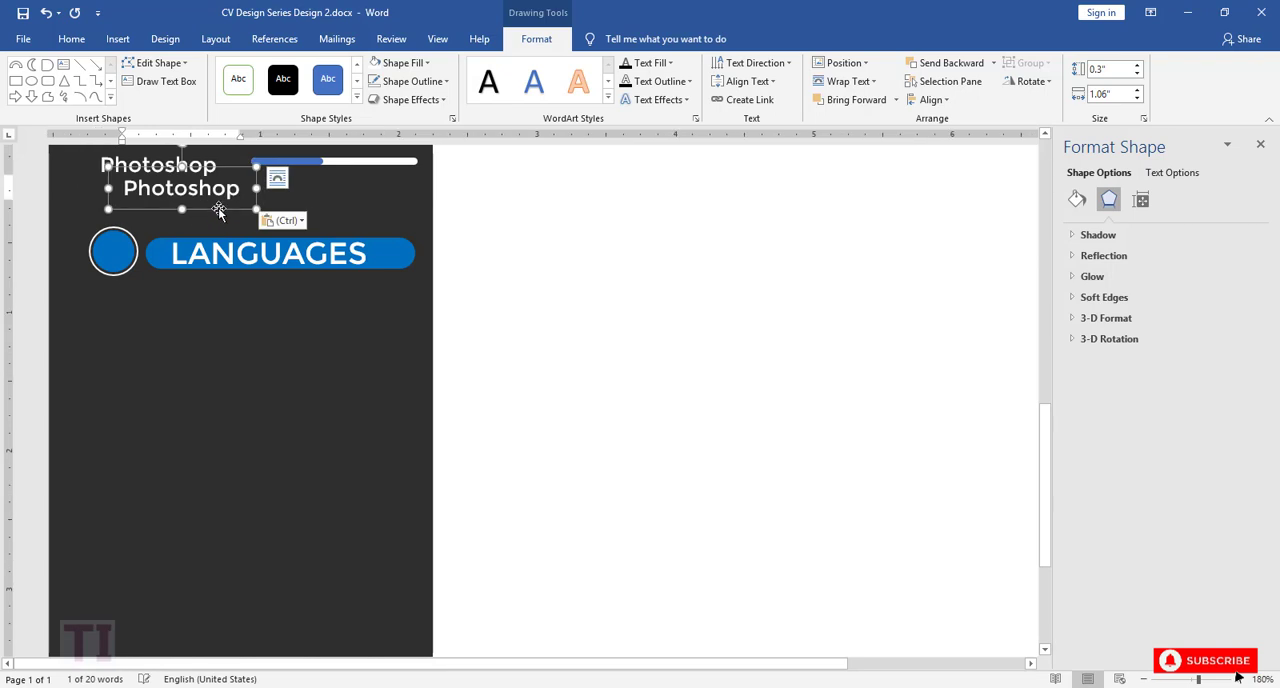
drag(218, 210, 389, 323)
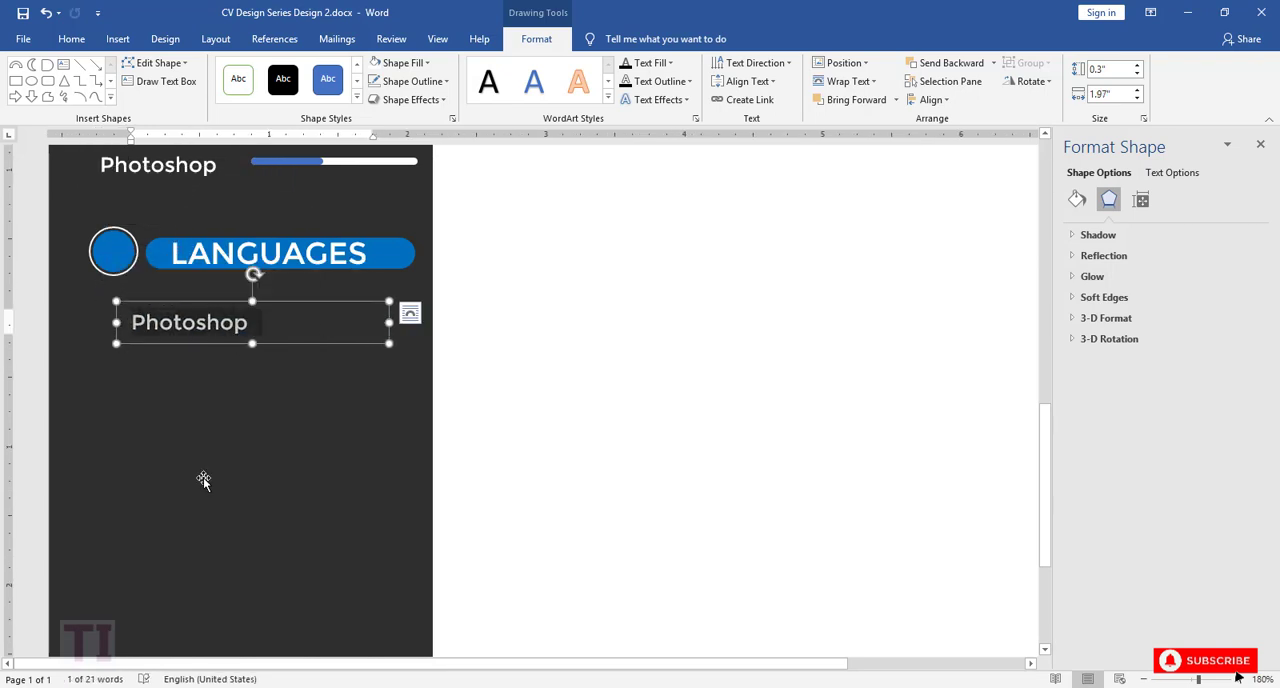
text(English)
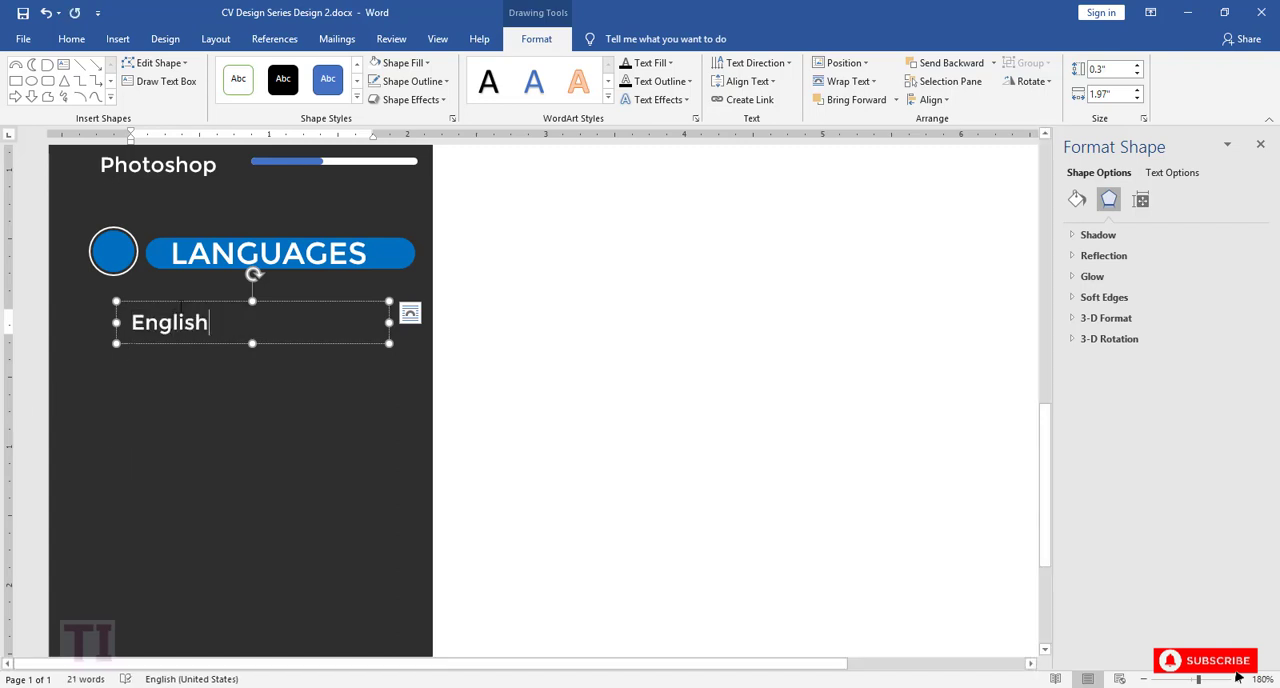
Step: Duplicate the English entry downward into three more rows reading Urdu, Hindi and German
ctrl+drag(179, 303, 218, 370)
key(ctrl+a)
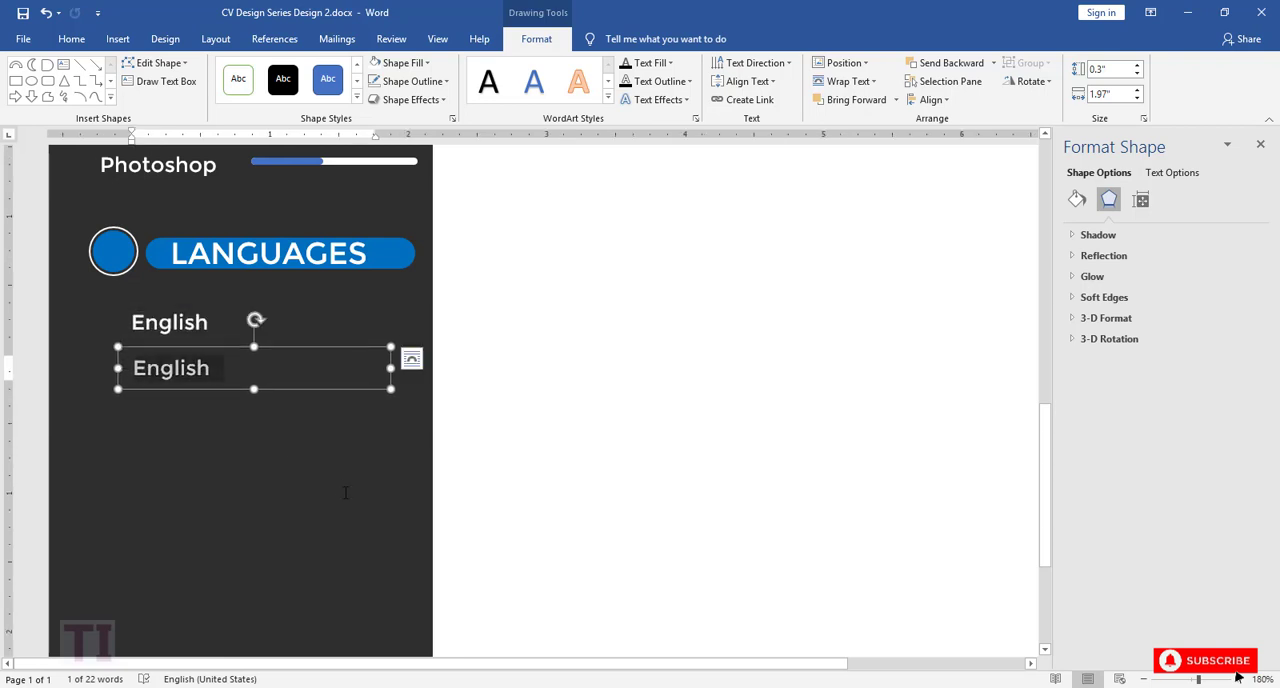
text(Urdu)
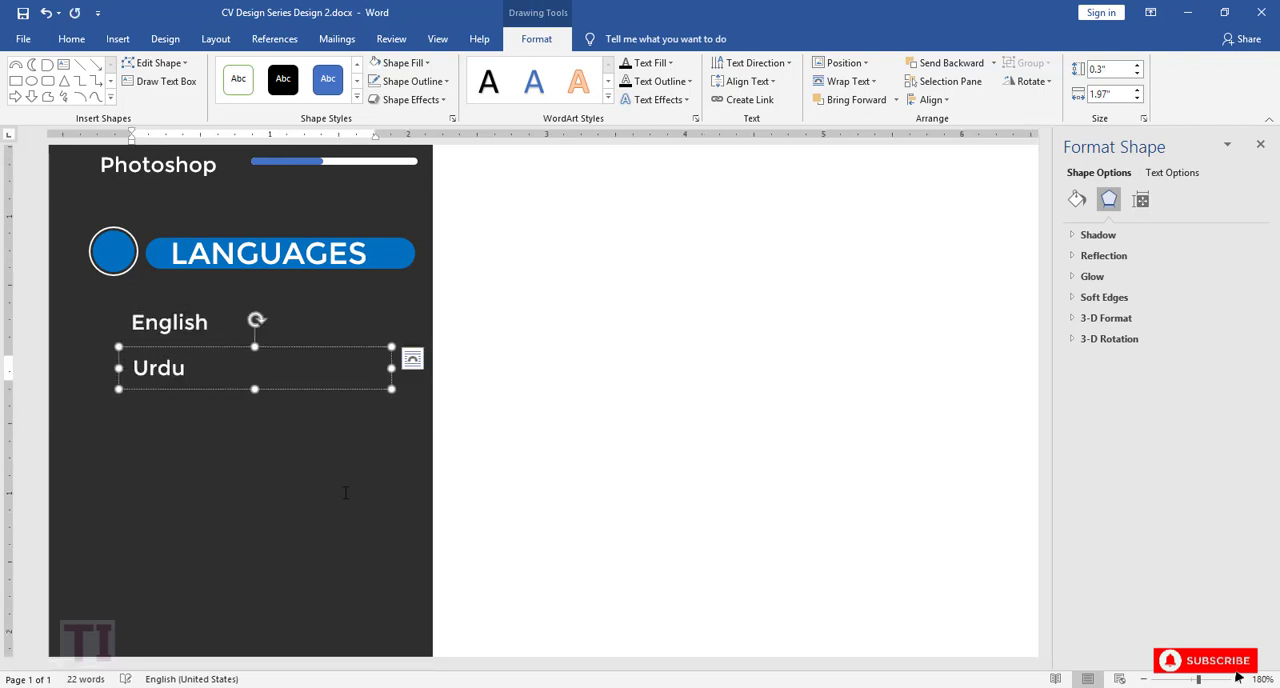
drag(210, 350, 200, 389)
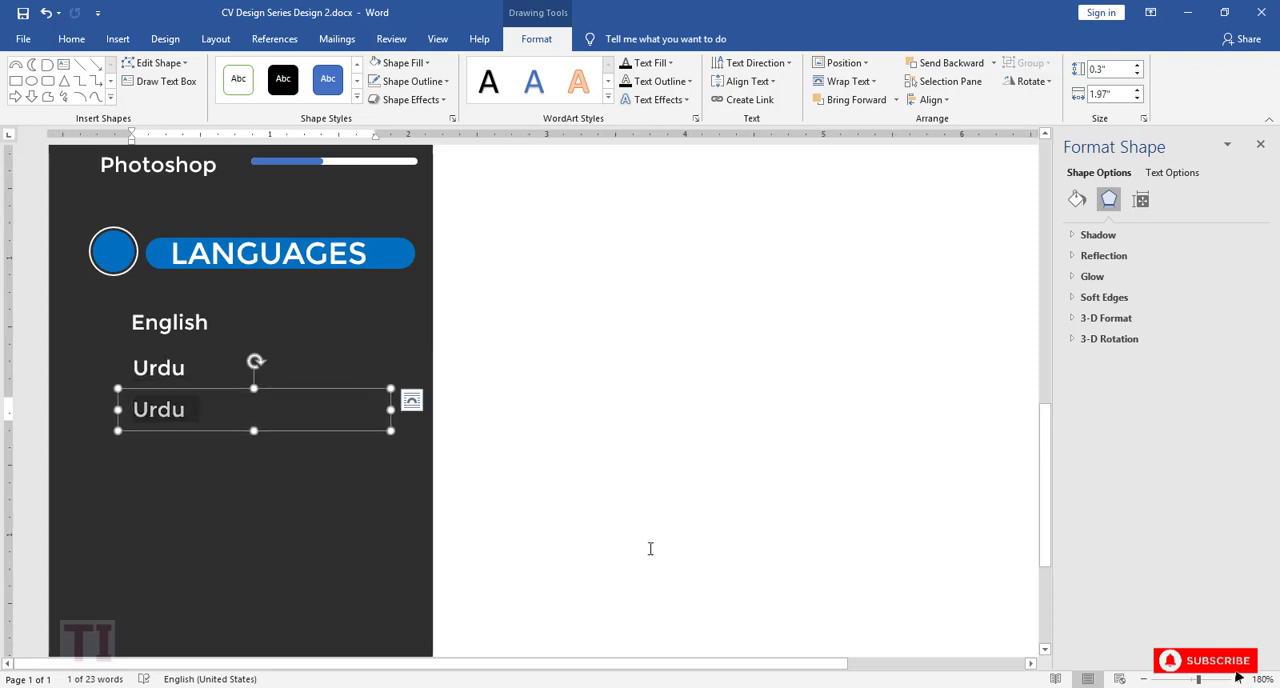
text(Hindi)
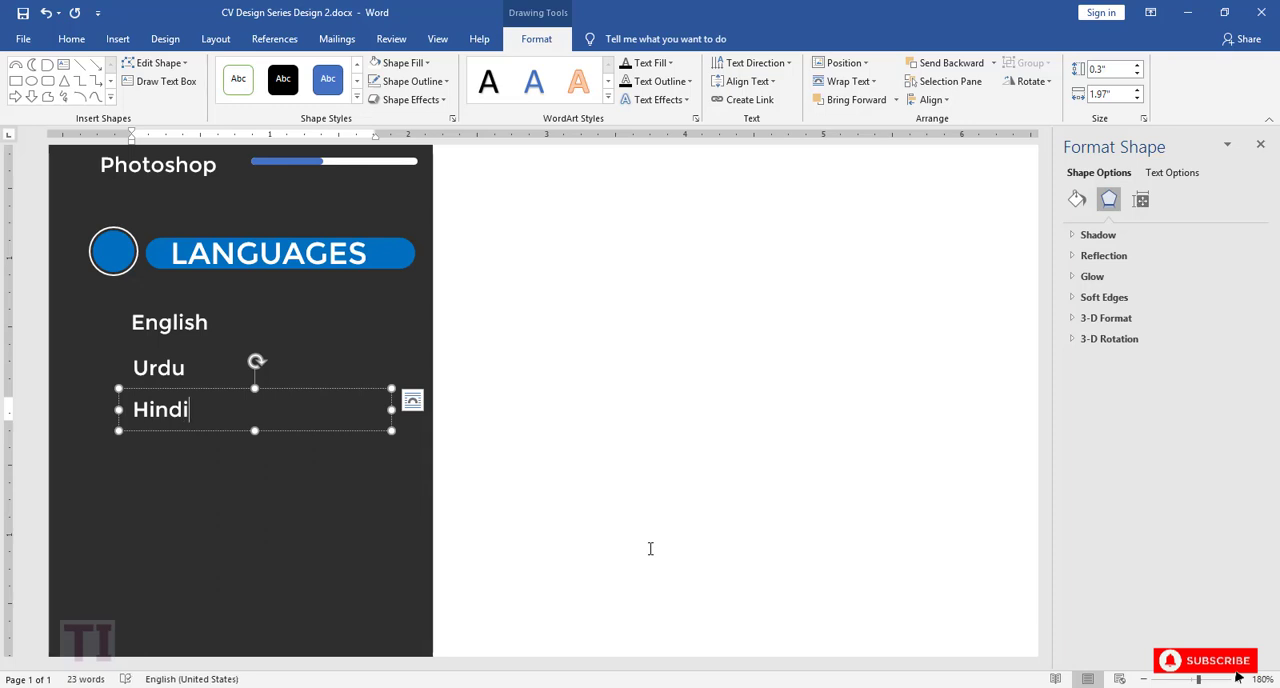
click(326, 389)
key(ctrl+c)
key(ctrl+v)
drag(345, 411, 323, 429)
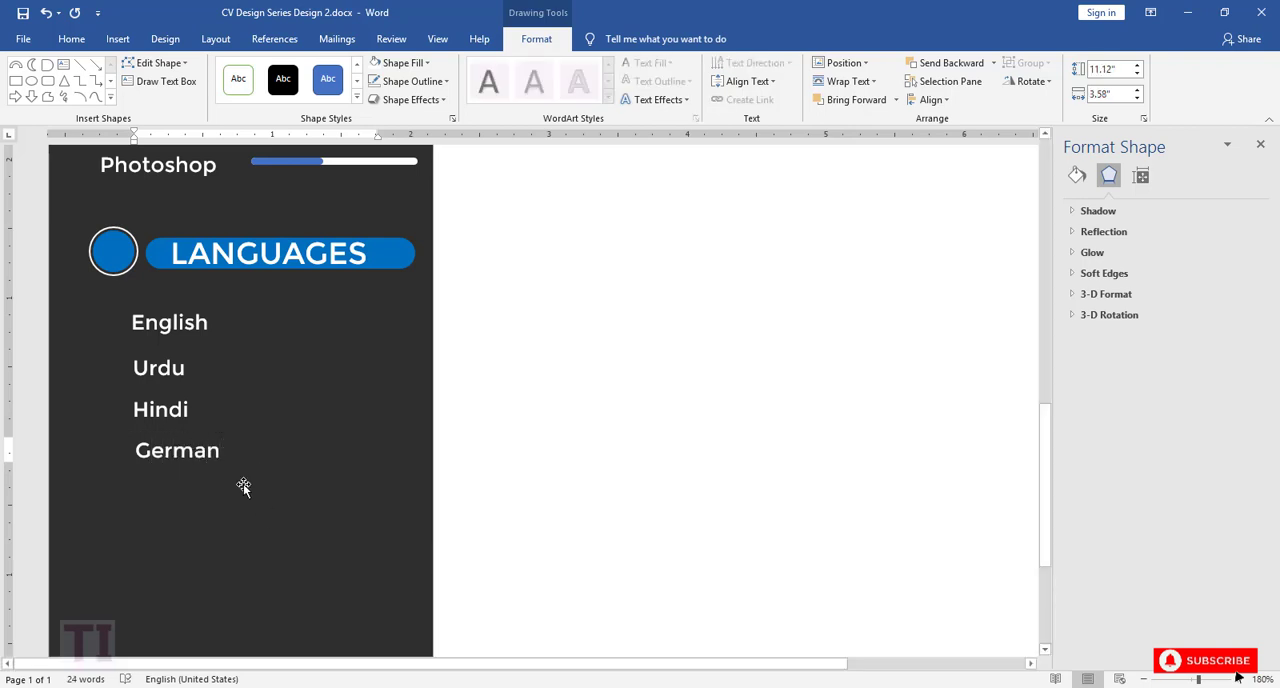
Step: Align the four language text boxes to their left edges
shift+click(160, 409)
shift+click(158, 367)
shift+click(171, 324)
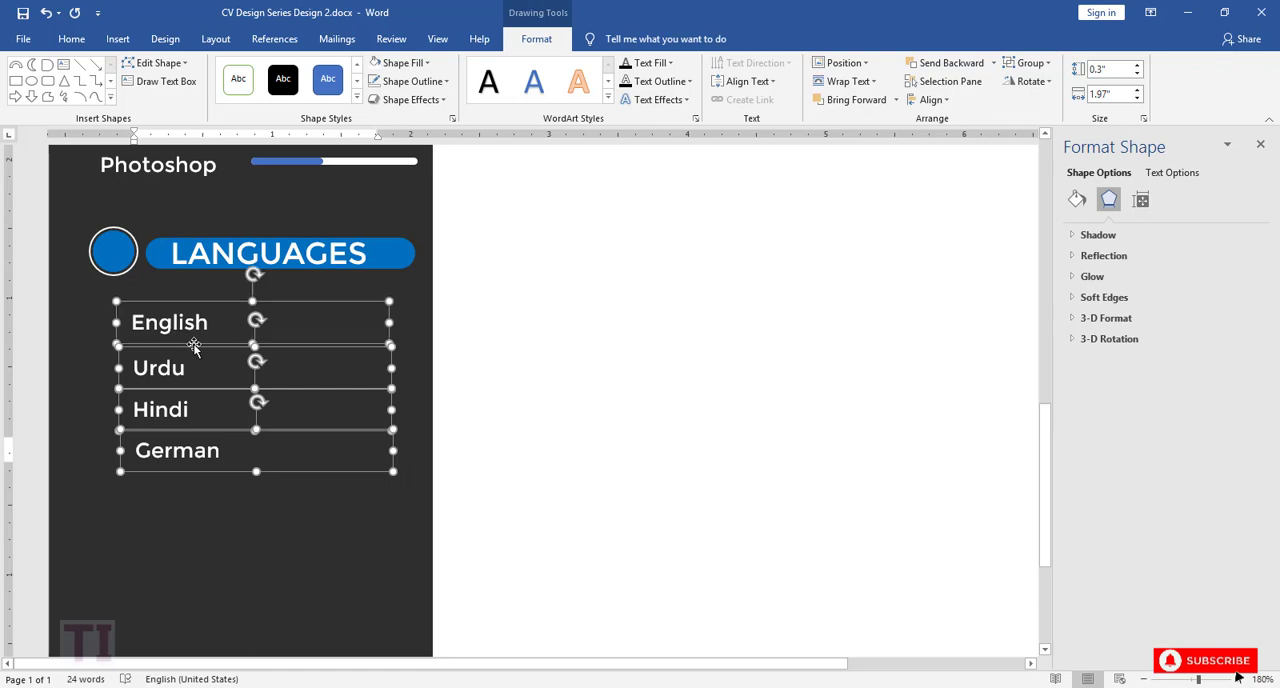
click(930, 99)
click(937, 137)
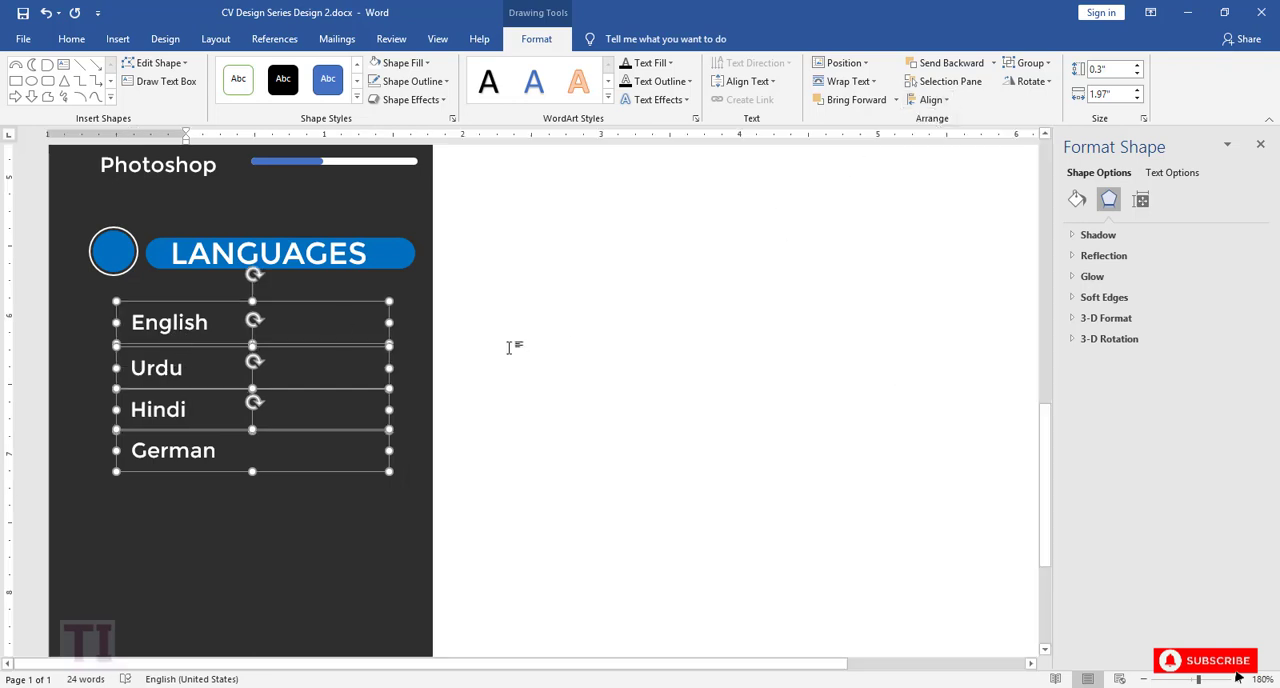
Step: Narrow the four language text boxes together to about 0.85" and shift them left to line up under the LANGUAGES circle
drag(393, 323, 235, 342)
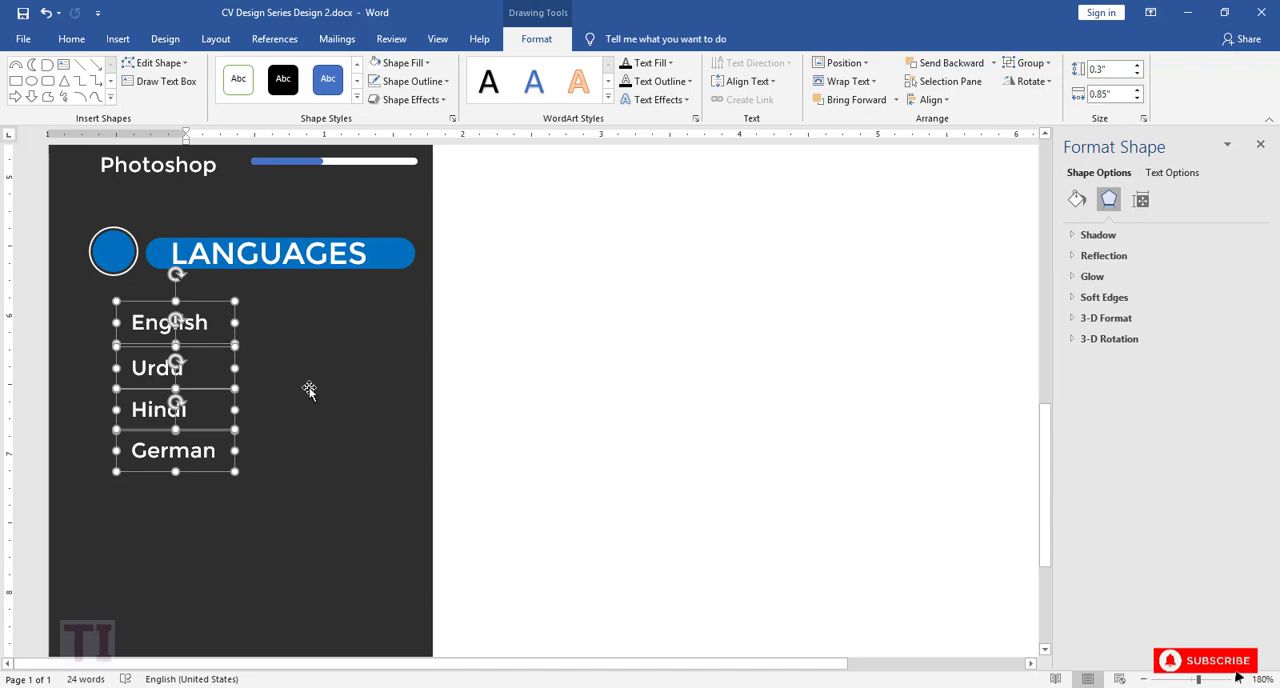
key(Left)
key(Left)
key(Left)
key(Left)
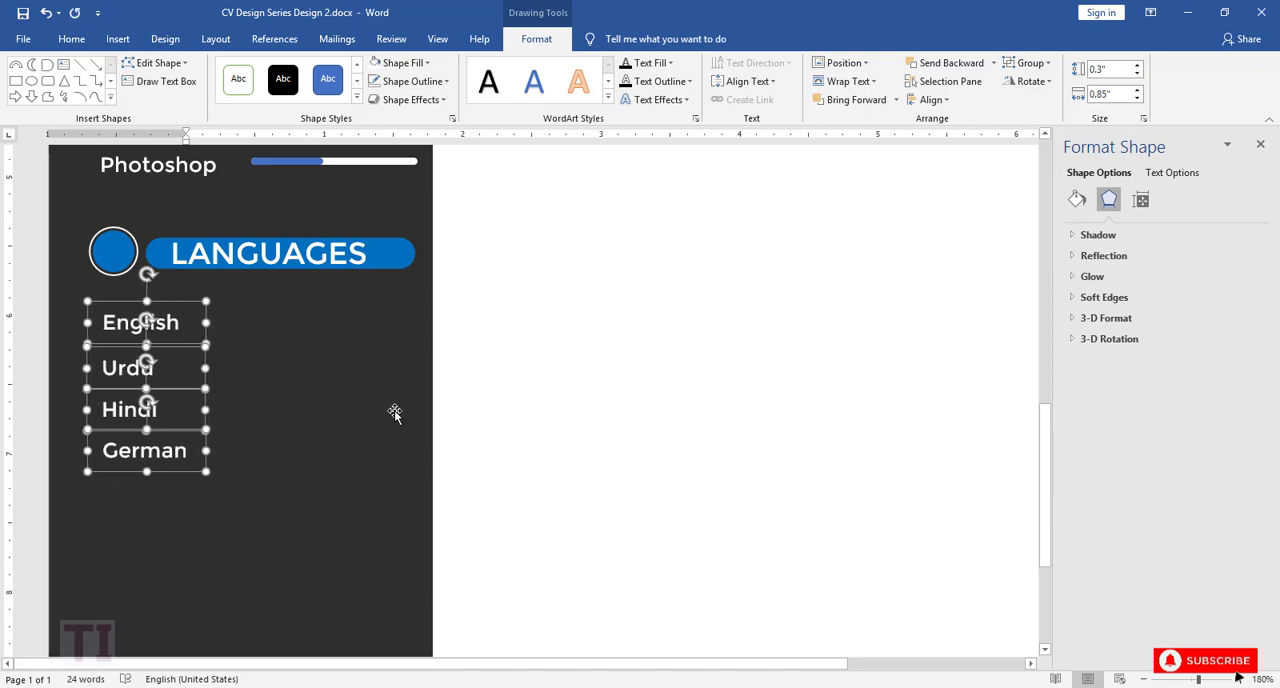
Step: Group the blue and white parts of the MS Word level bar in the SKILLS section
scroll(395, 413, up, 5)
scroll(331, 374, down, 1)
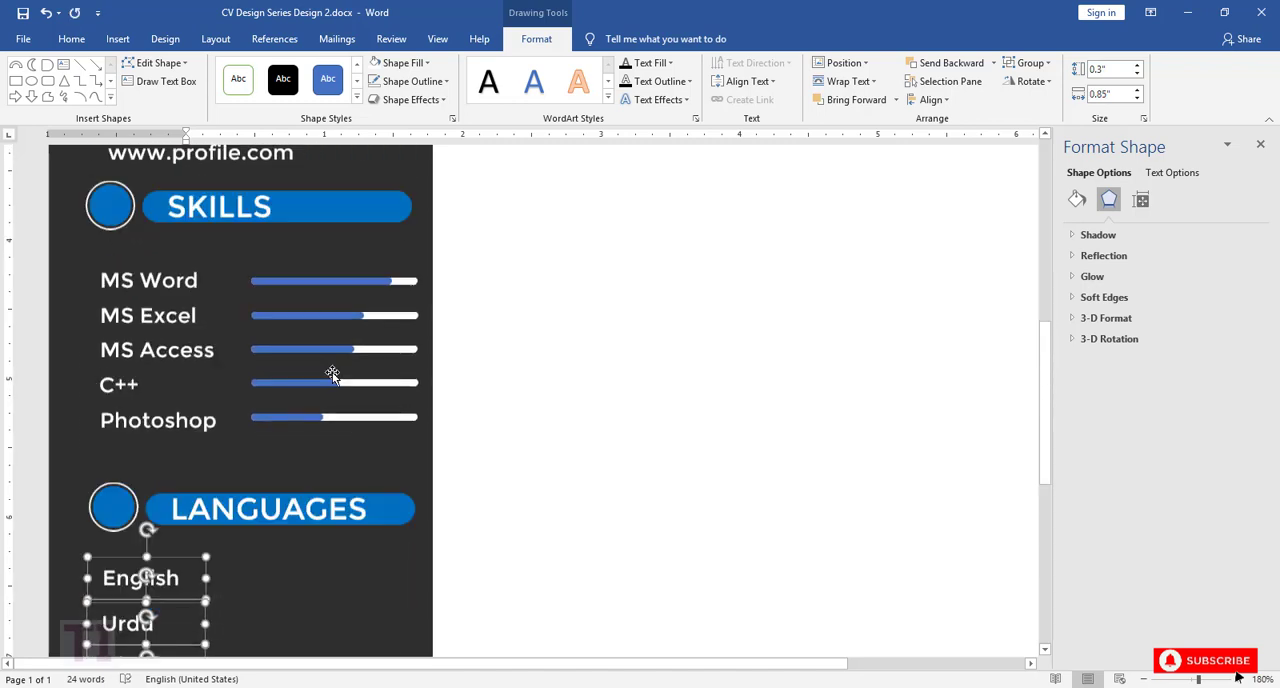
click(320, 294)
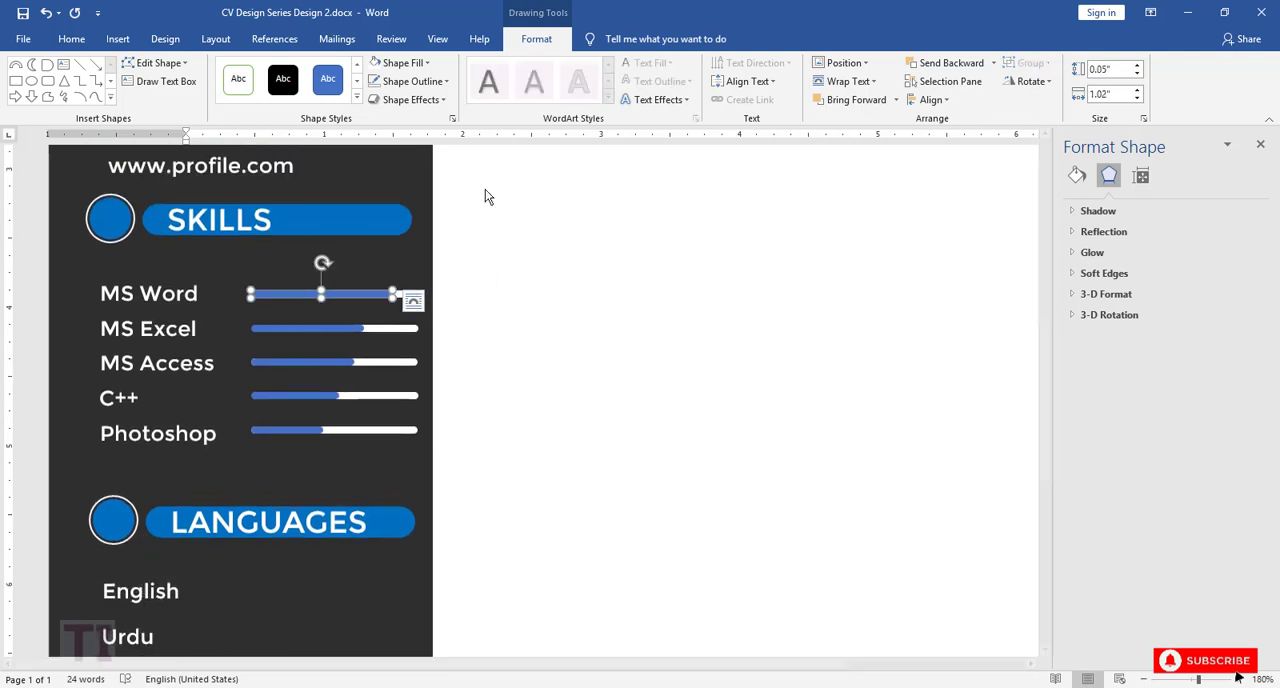
click(1238, 680)
scroll(506, 306, up, 2)
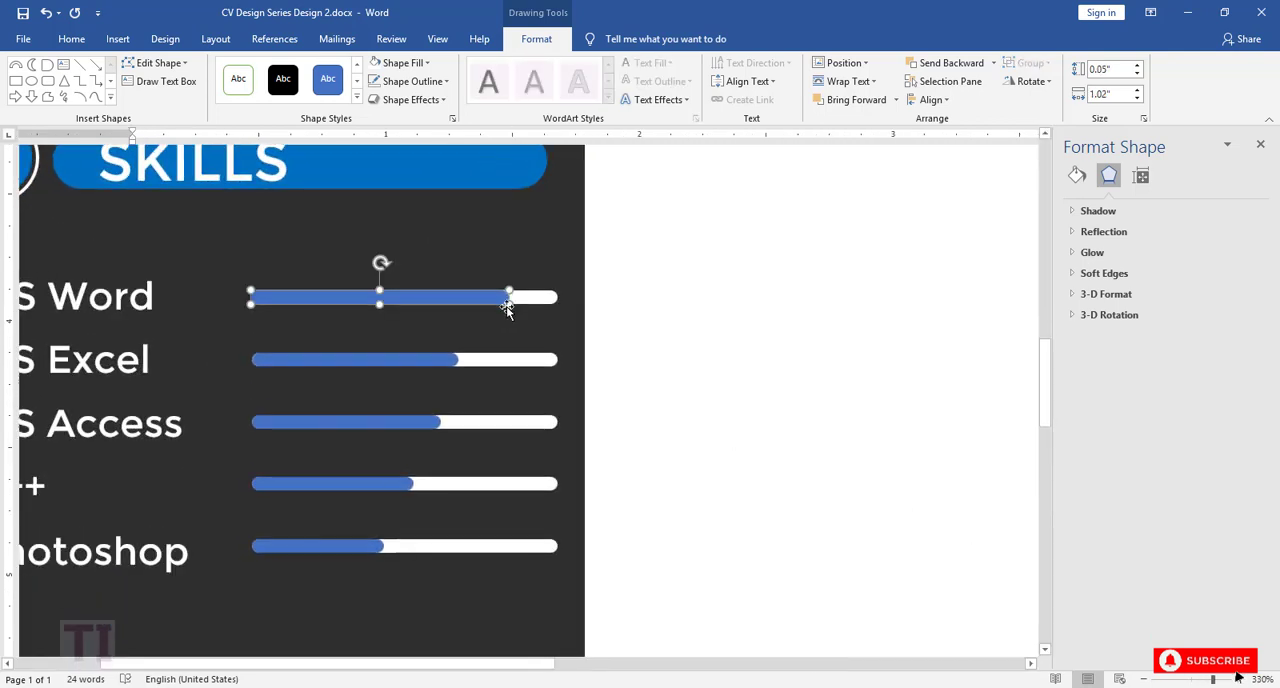
shift+click(525, 298)
right_click(525, 298)
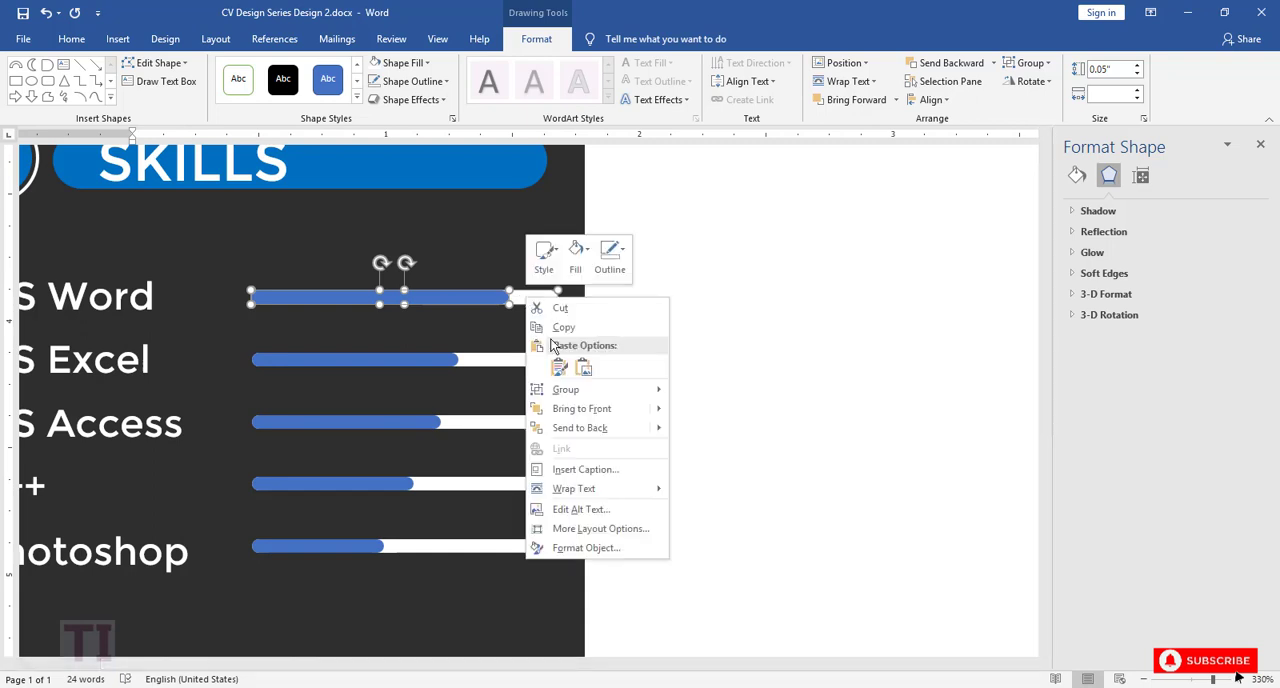
mouse_move(640, 392)
click(690, 394)
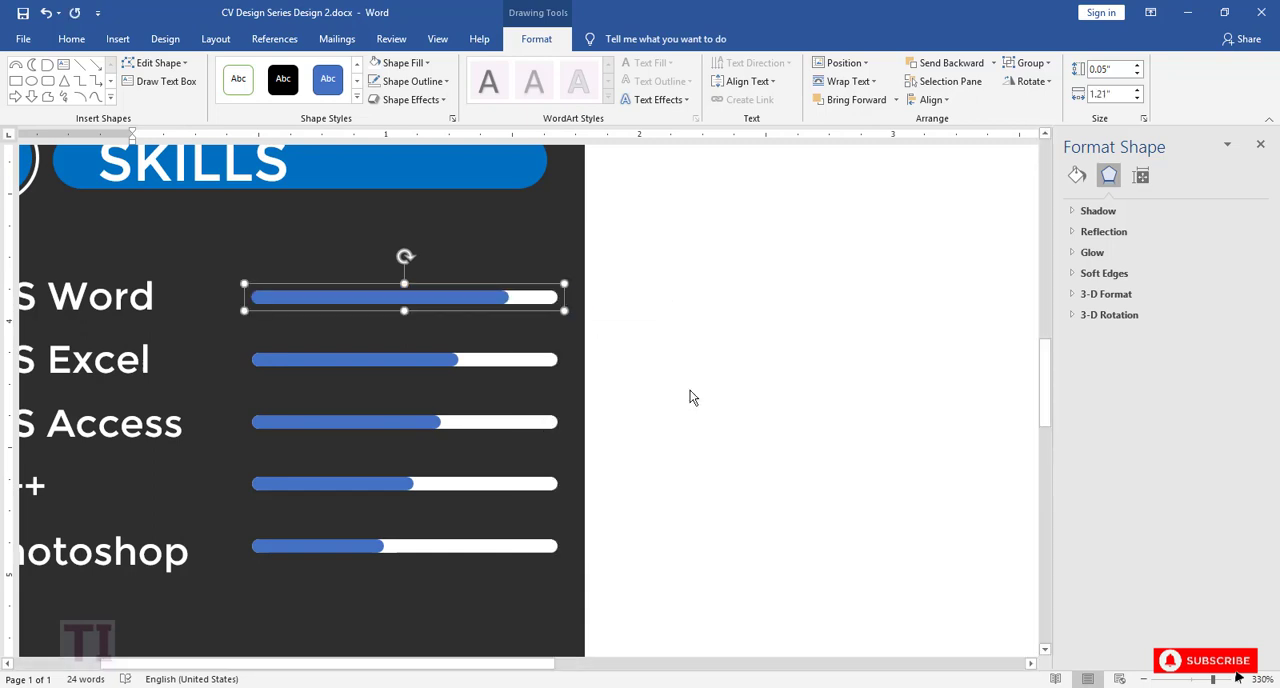
Step: Place a copy of the grouped MS Word level bar beside the English entry
drag(400, 298, 384, 608)
scroll(576, 456, down, 5)
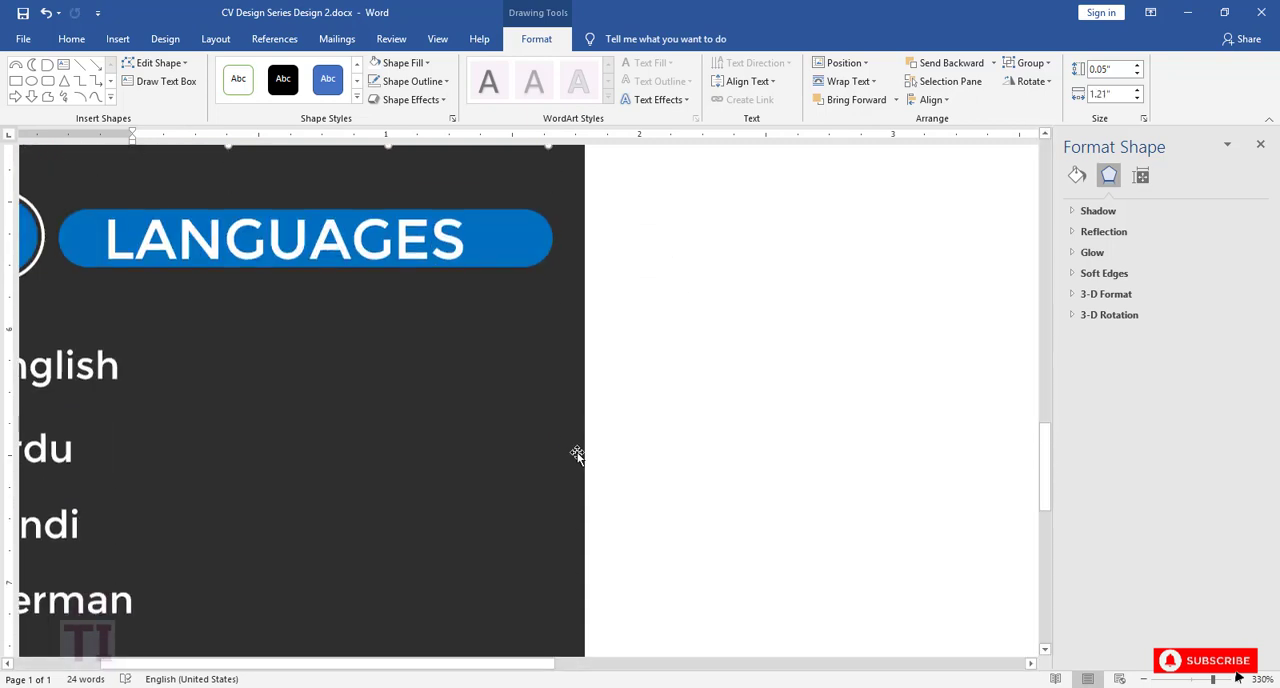
scroll(577, 451, up, 1)
drag(389, 230, 441, 470)
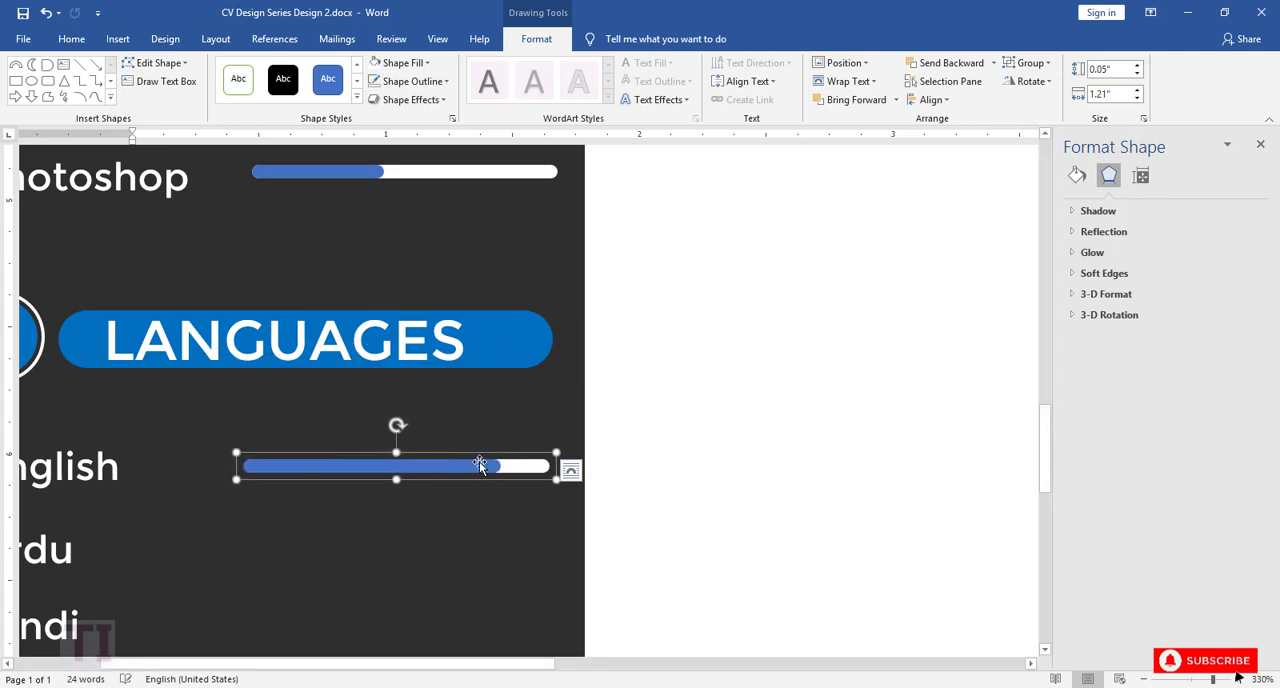
Step: Copy the English level bar to the Urdu, Hindi and German rows
click(484, 468)
click(530, 472)
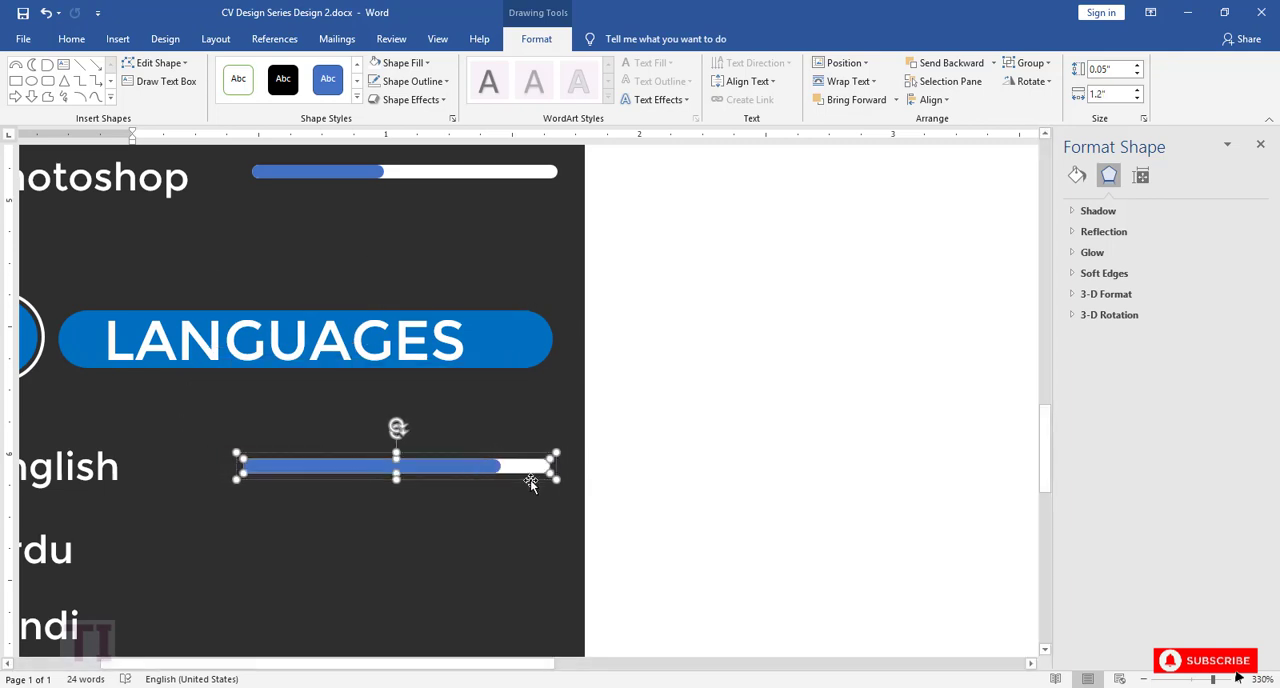
click(531, 480)
key(ctrl+c)
key(ctrl+v)
drag(427, 498, 386, 535)
scroll(458, 466, down, 5)
key(ctrl+v)
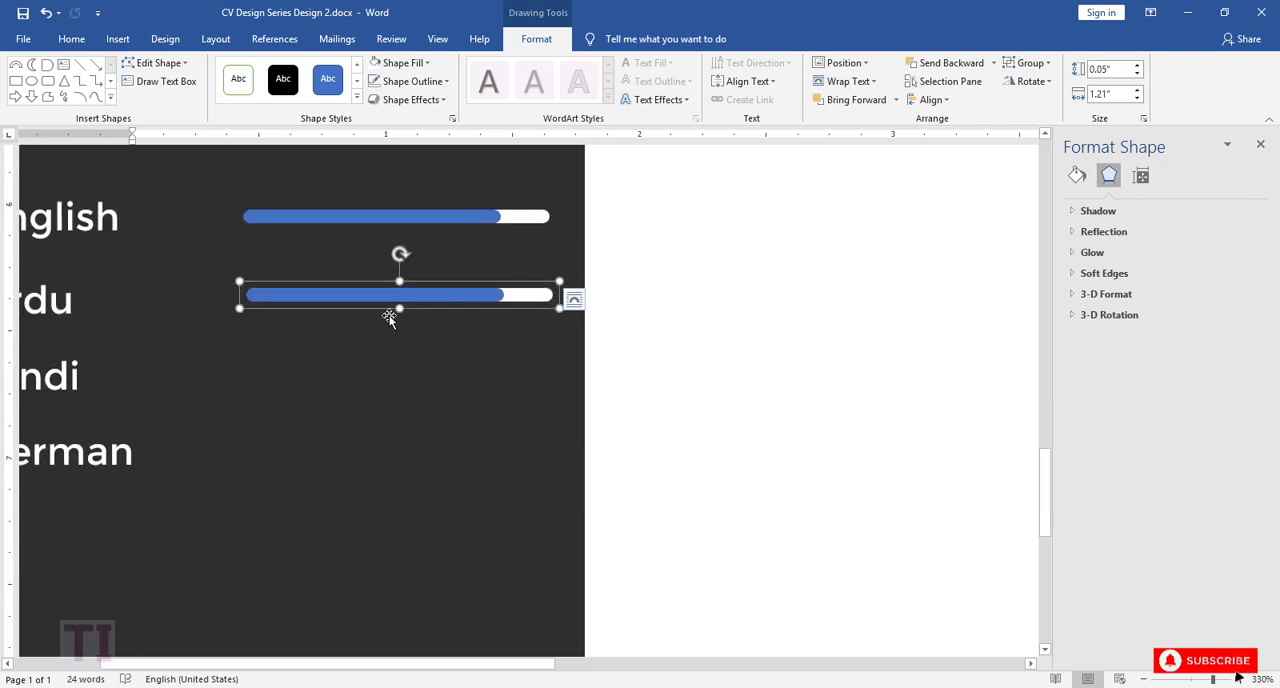
drag(388, 315, 333, 433)
key(ctrl+v)
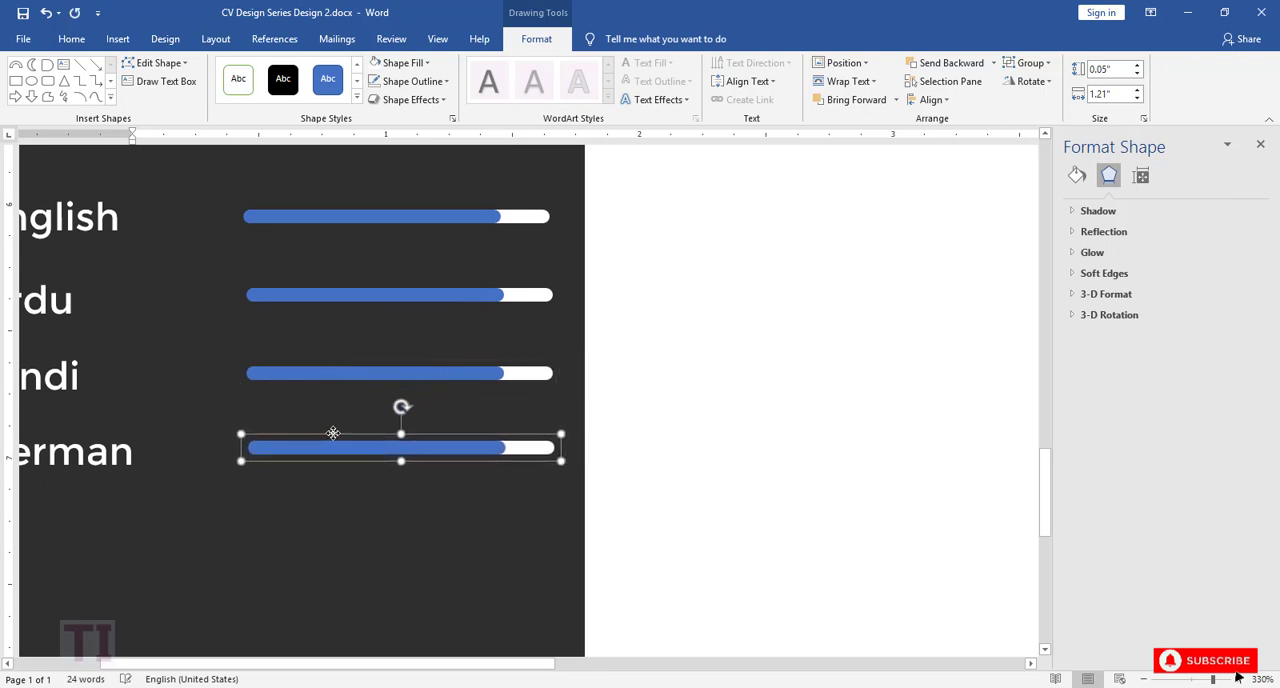
Step: Left-align the four language level bars and distribute them vertically
shift+click(361, 372)
shift+click(356, 294)
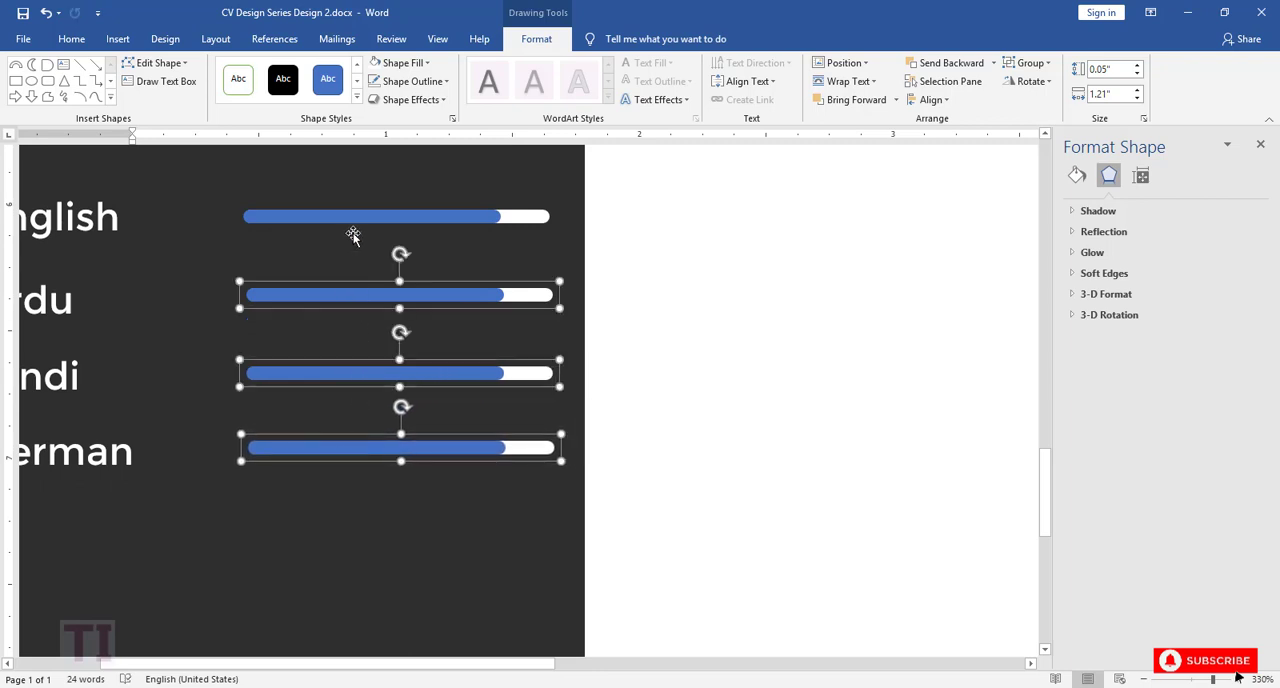
shift+click(352, 216)
click(931, 99)
click(930, 118)
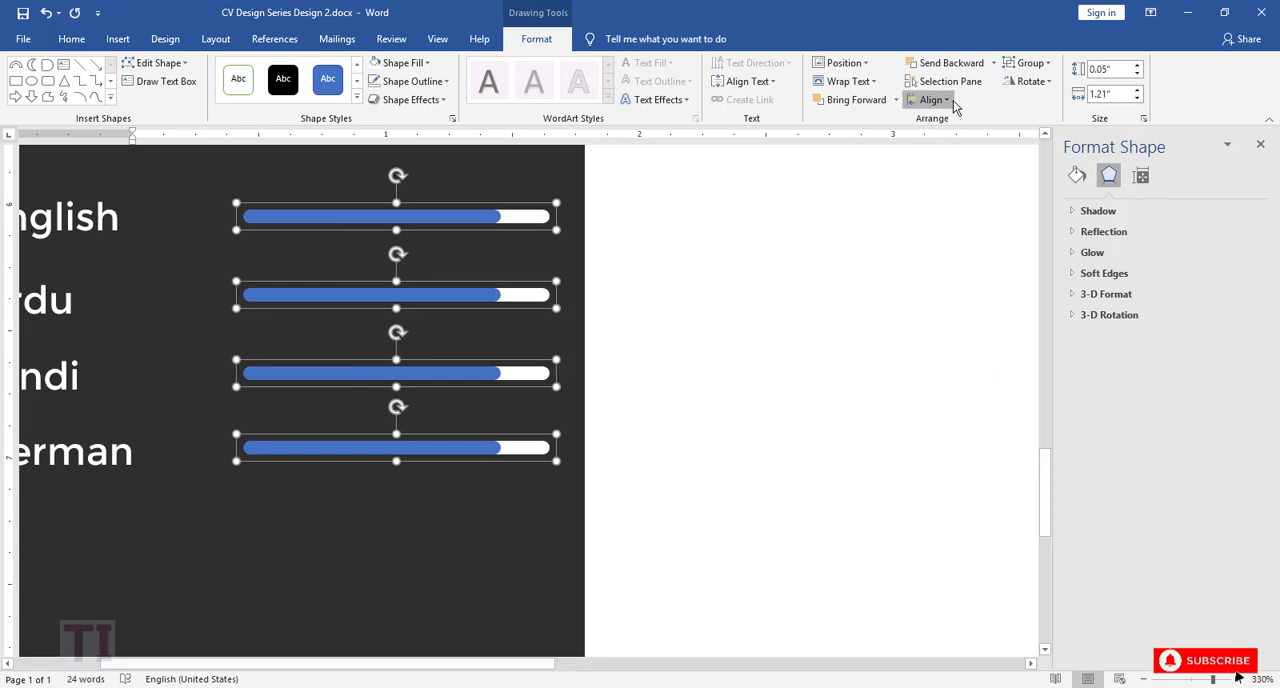
click(930, 99)
click(960, 255)
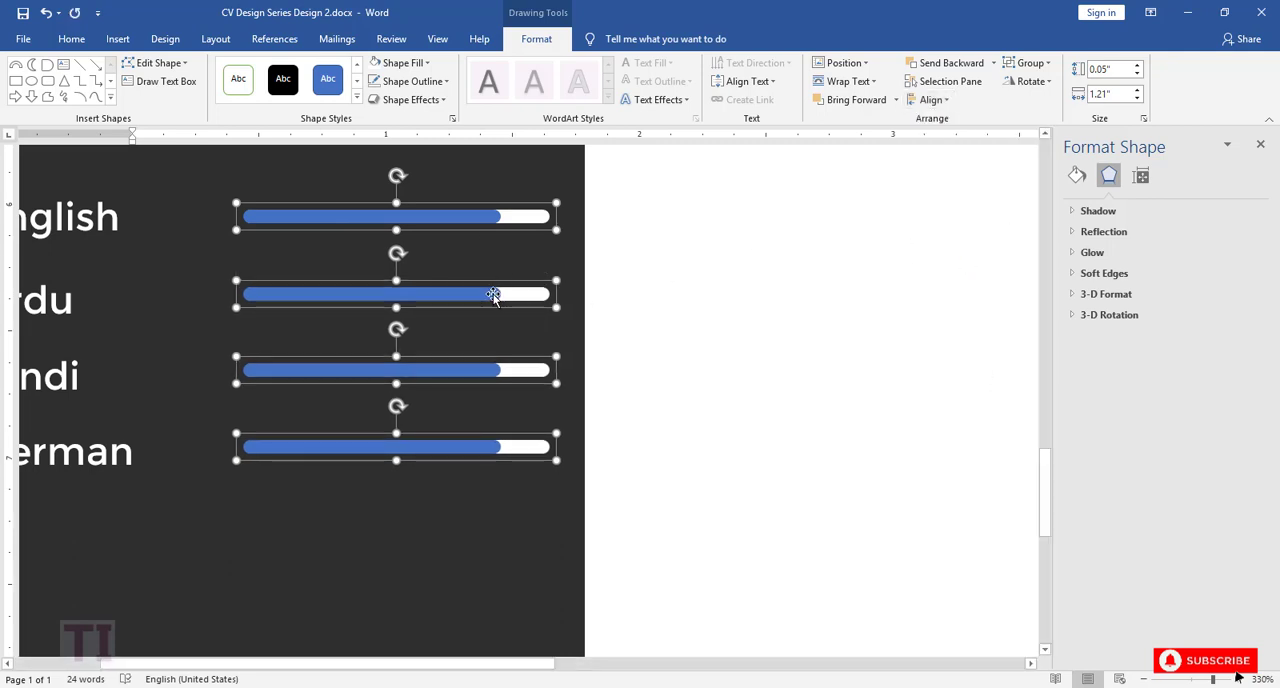
Step: Ungroup the blue and white parts of the Urdu level bar
scroll(490, 309, up, 9)
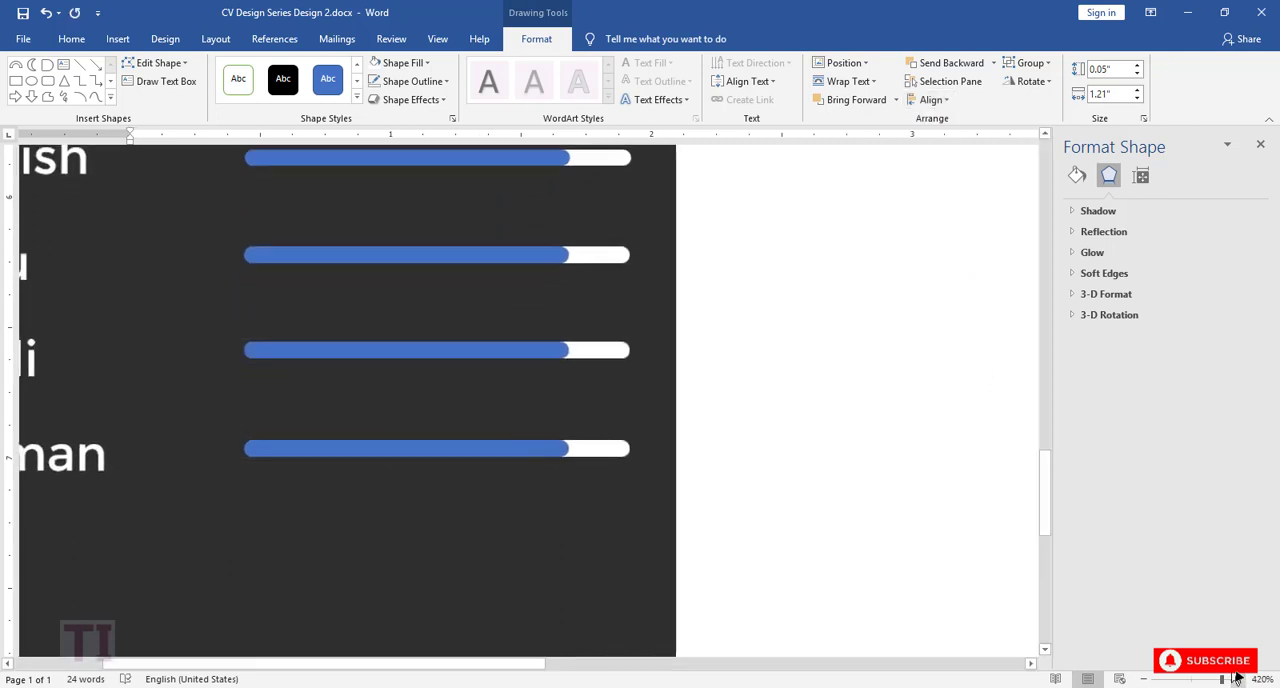
click(523, 252)
click(562, 258)
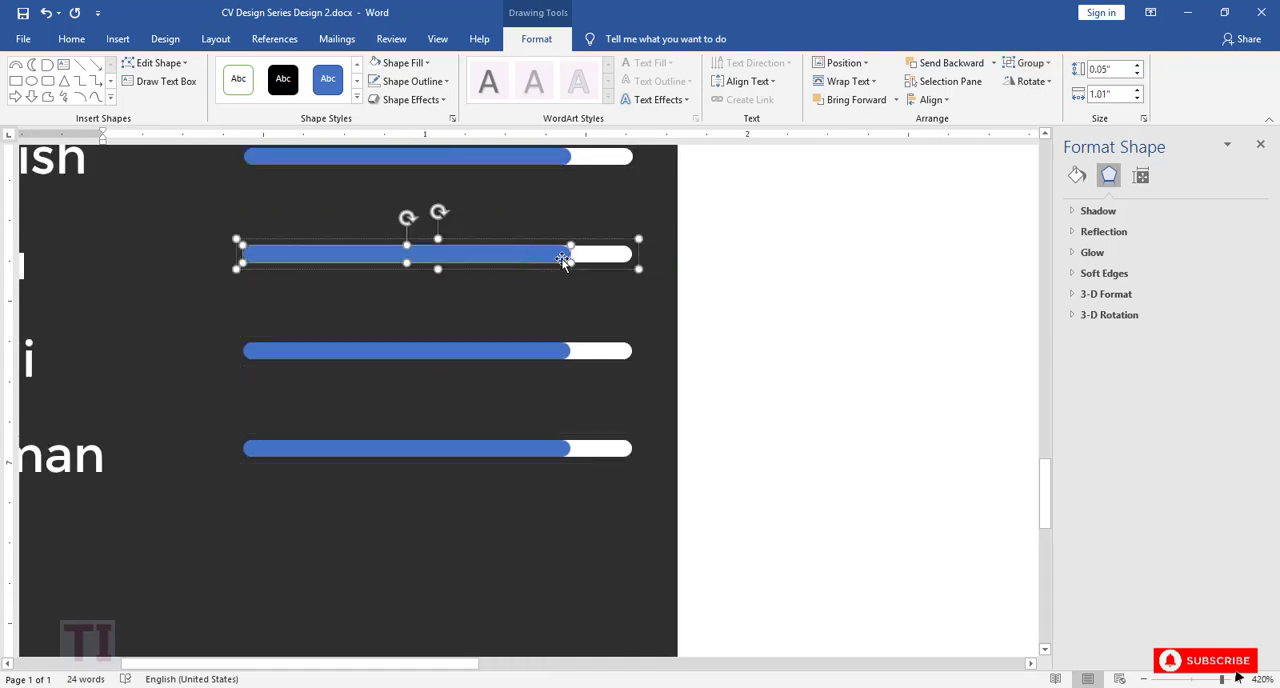
scroll(566, 257, up, 3)
scroll(566, 257, down, 3)
click(1238, 679)
click(1238, 679)
click(1238, 679)
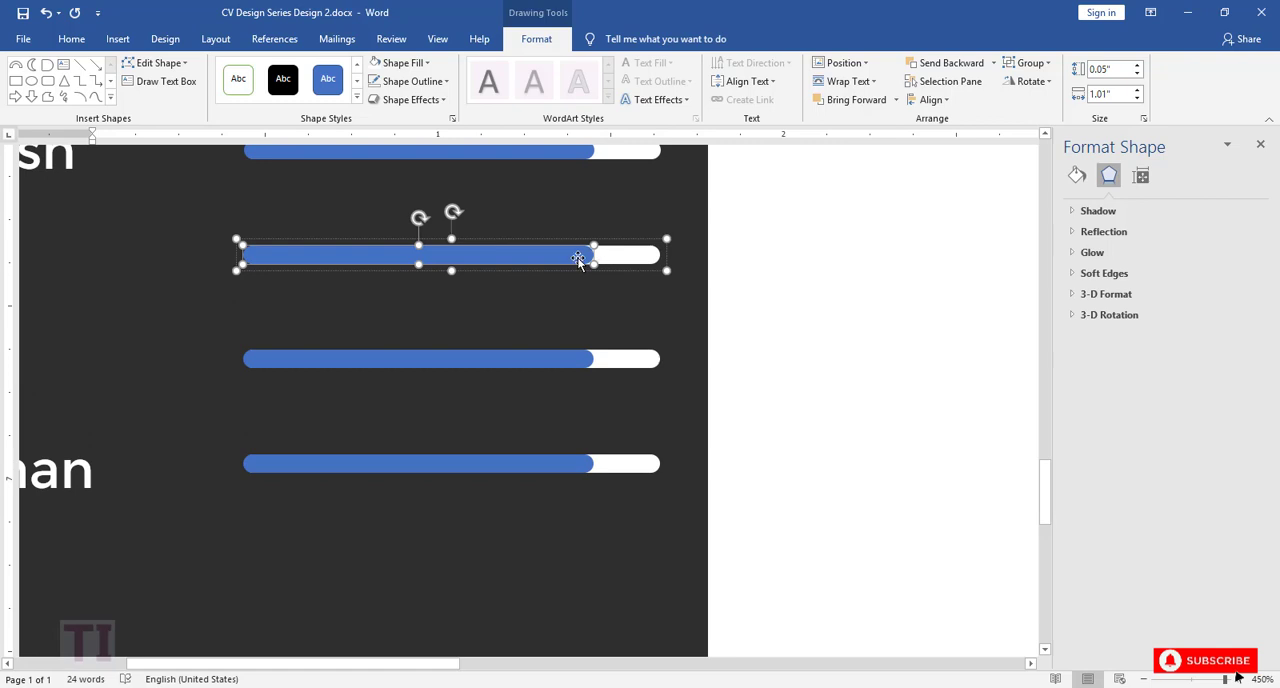
right_click(578, 254)
mouse_move(657, 386)
click(737, 409)
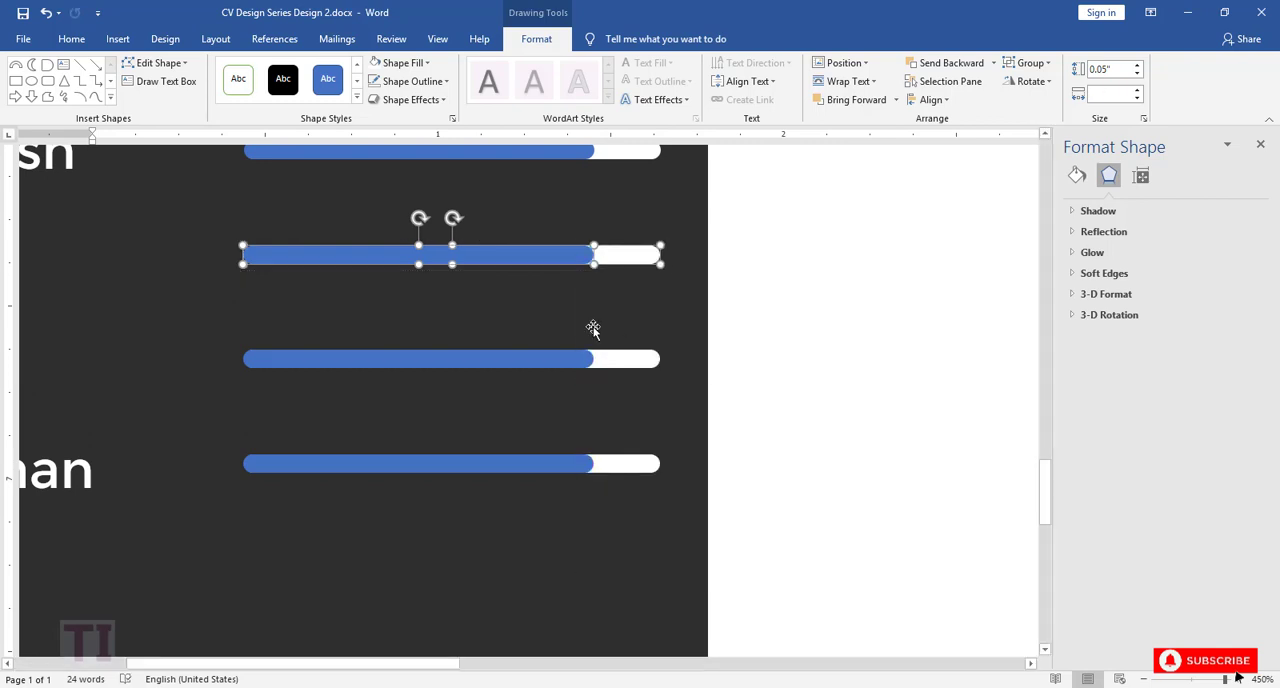
Step: Shorten the blue fill of the Urdu level bar to about 0.84" wide
click(591, 329)
click(561, 256)
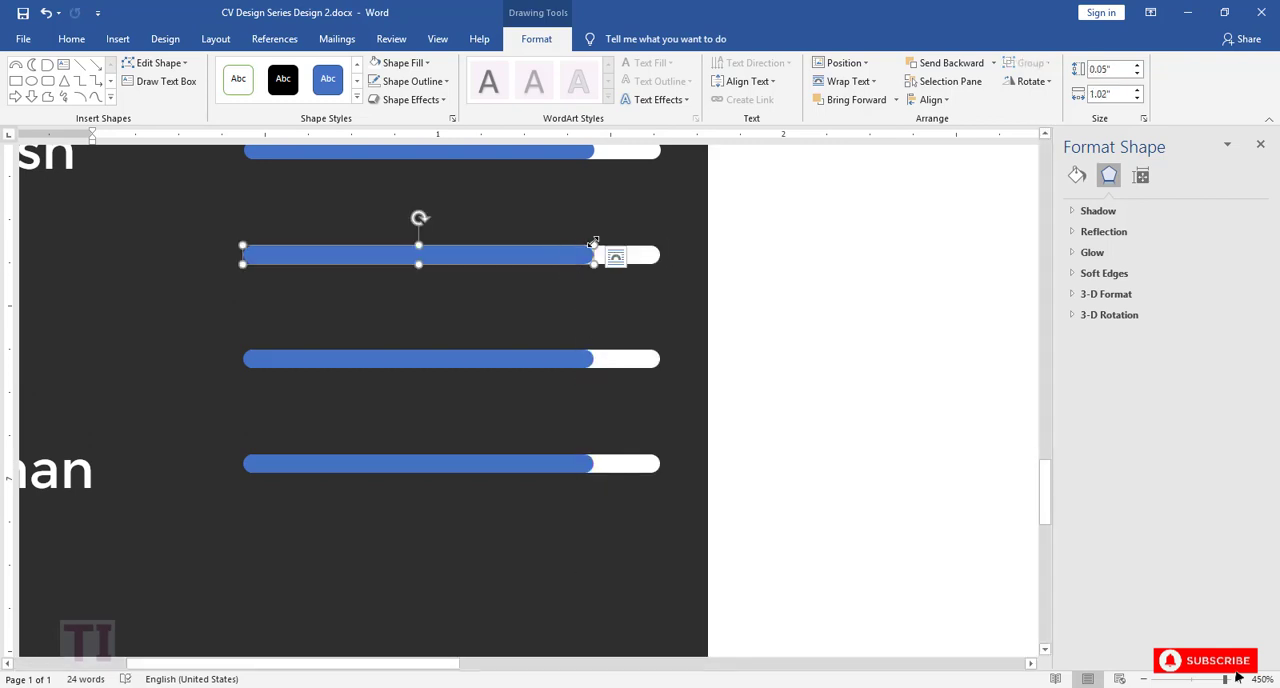
drag(594, 245, 531, 244)
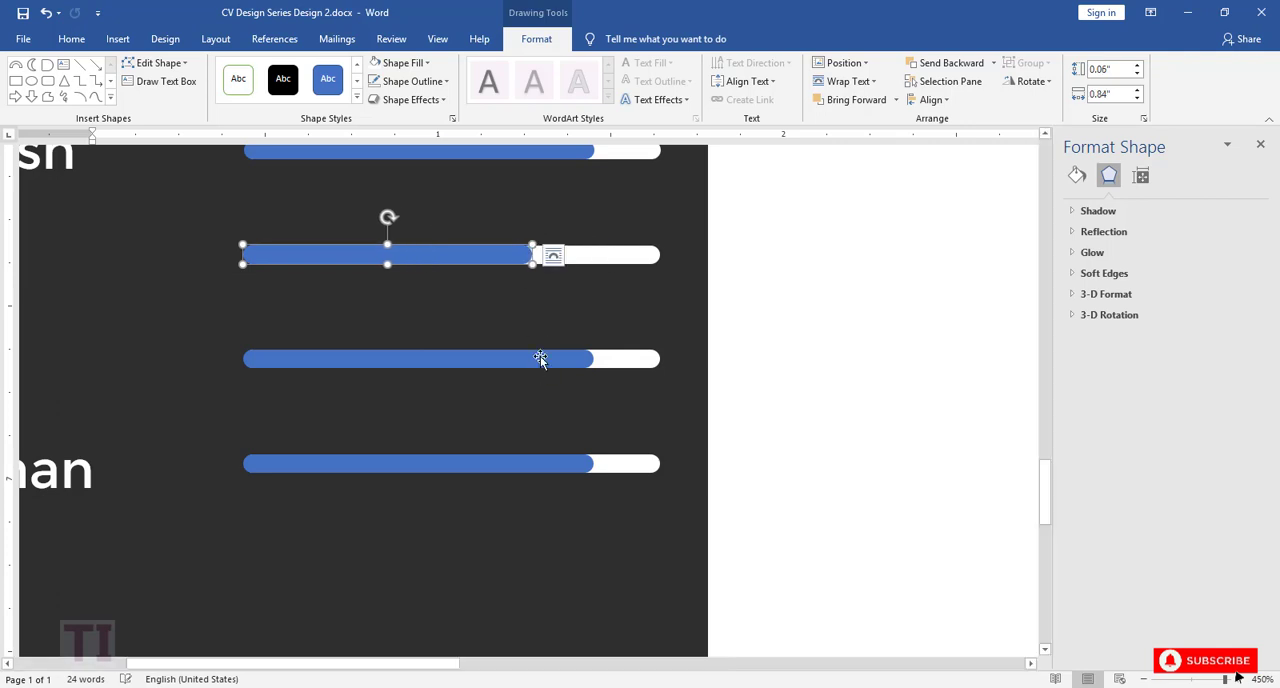
Step: Ungroup the blue and white parts of the Hindi level bar
click(577, 360)
click(581, 360)
mouse_move(594, 350)
mouse_down()
mouse_move(572, 351)
mouse_move(594, 350)
mouse_up()
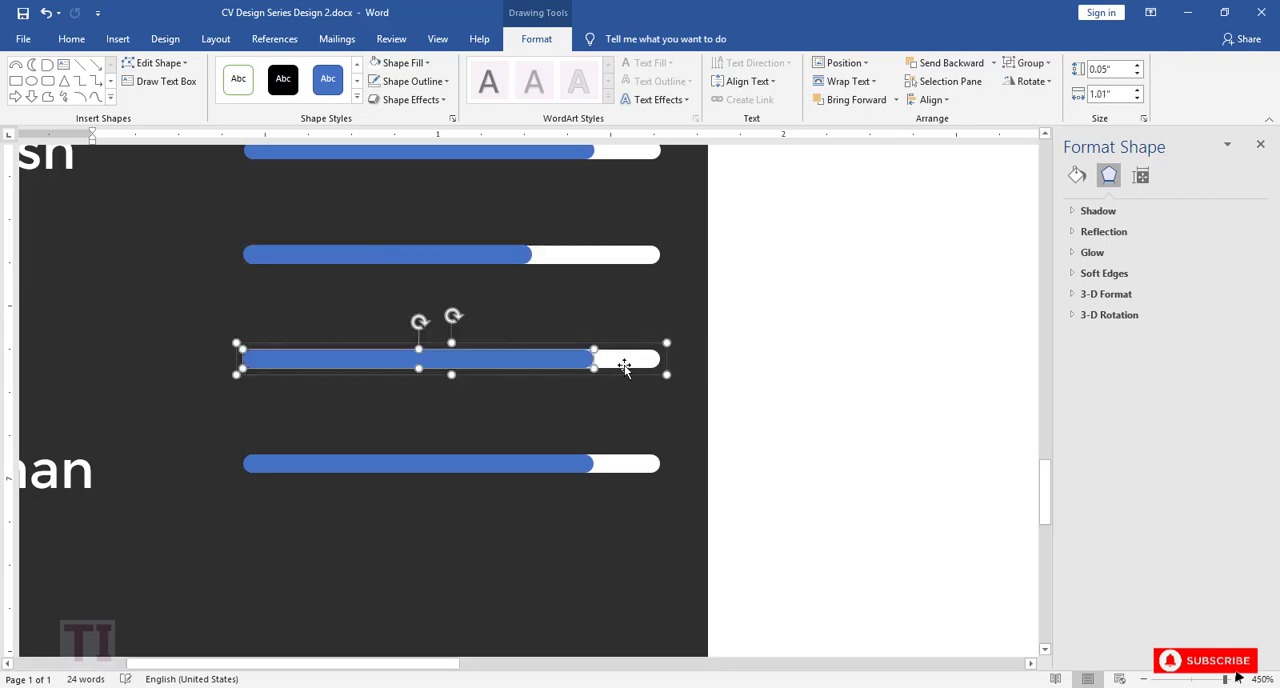
right_click(620, 360)
click(803, 523)
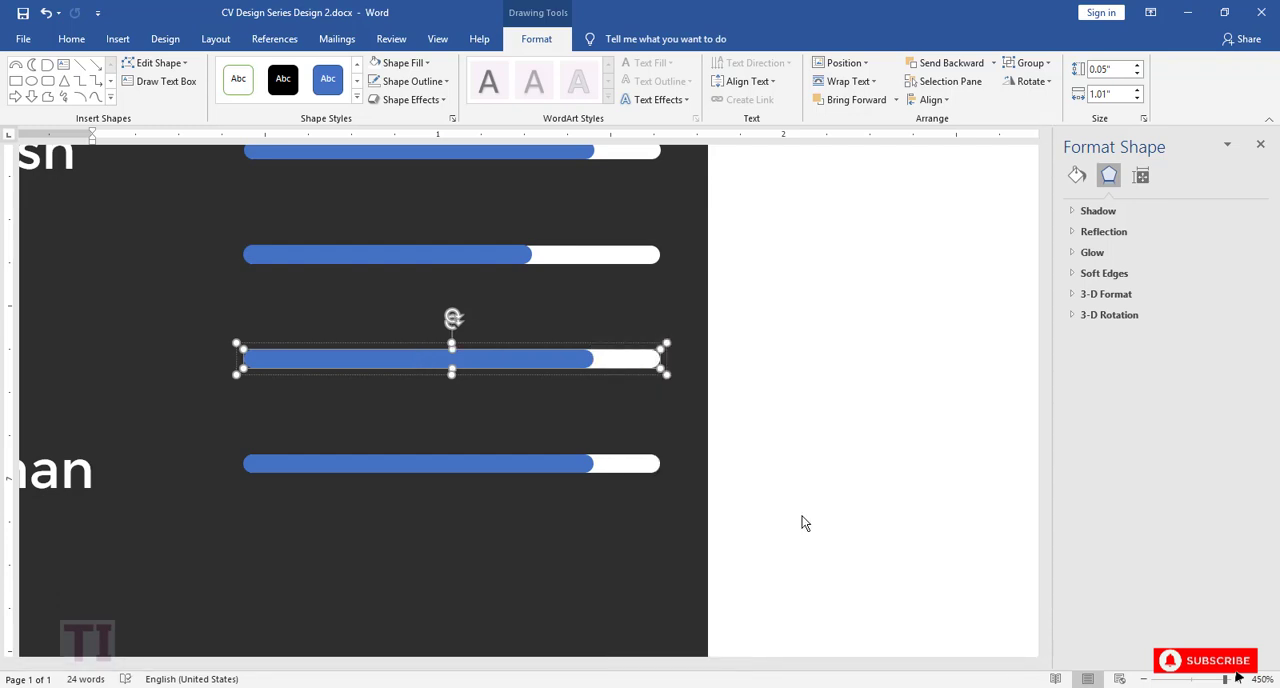
Step: Try to resize the blue fill of the Hindi level bar, and undo that resize
click(573, 376)
click(589, 361)
drag(594, 349, 566, 348)
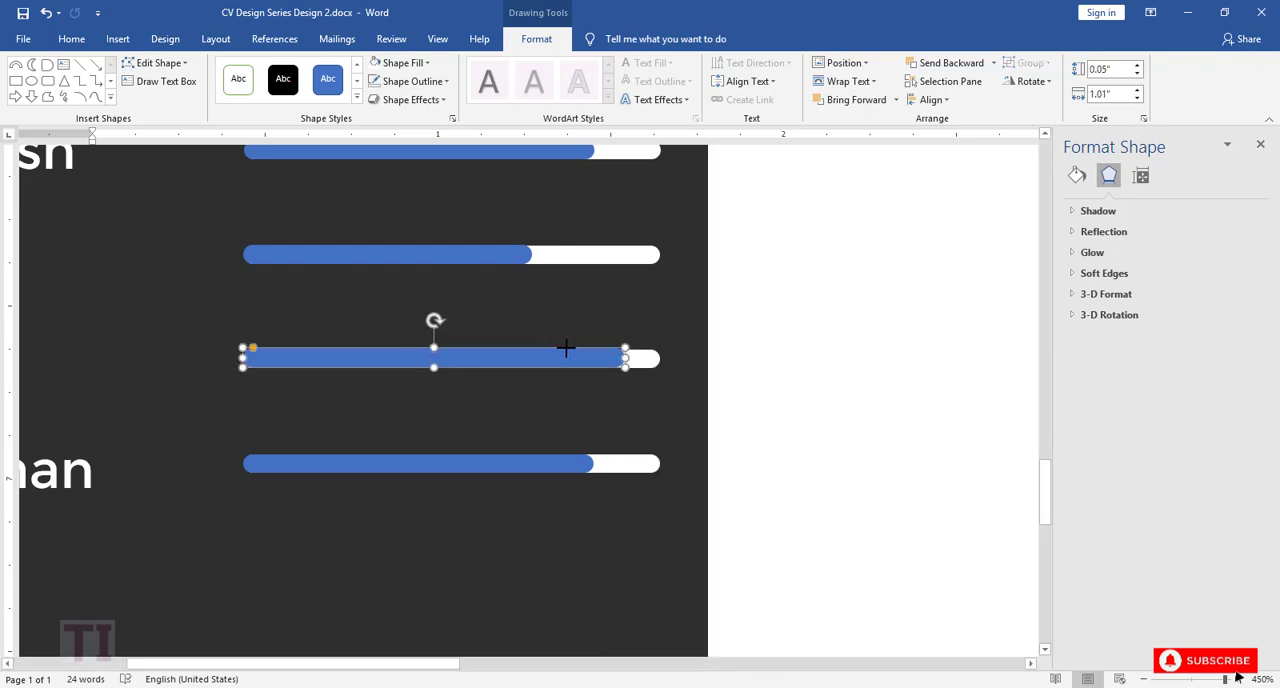
key(ctrl+z)
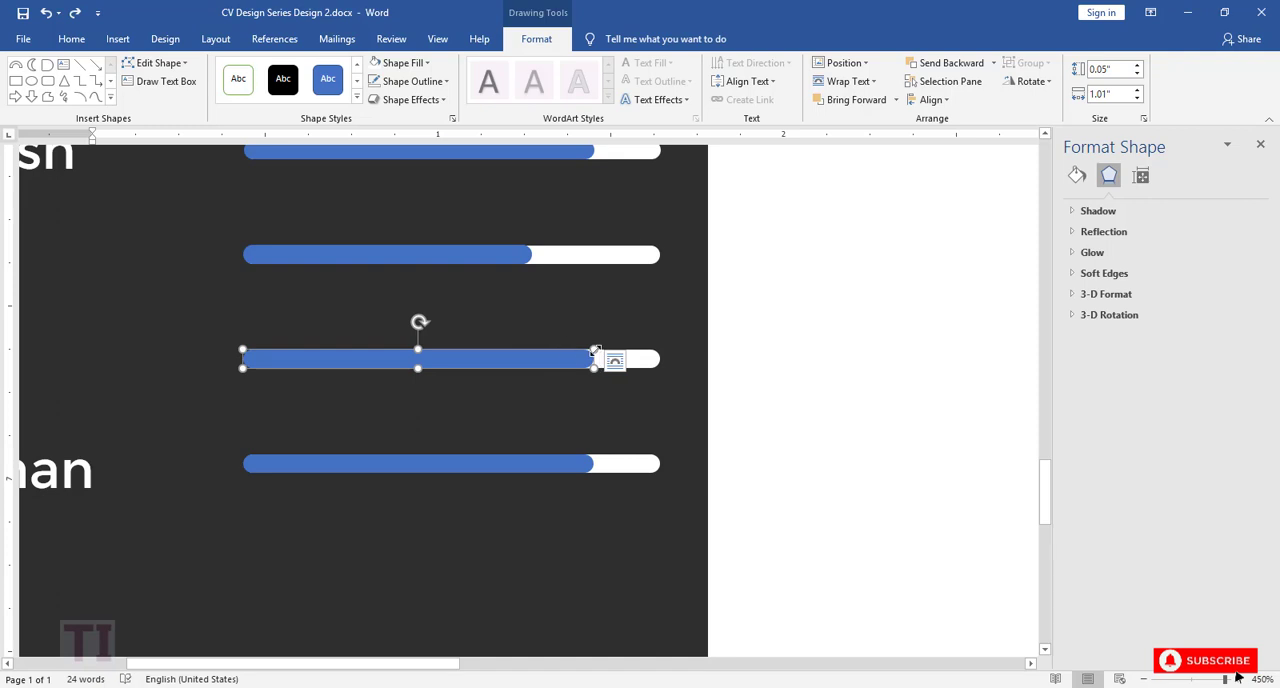
Step: Shorten the Hindi bar's blue fill, ungroup the German bar, and shorten its blue fill slightly more than the Hindi one
drag(595, 350, 515, 350)
click(556, 462)
right_click(606, 473)
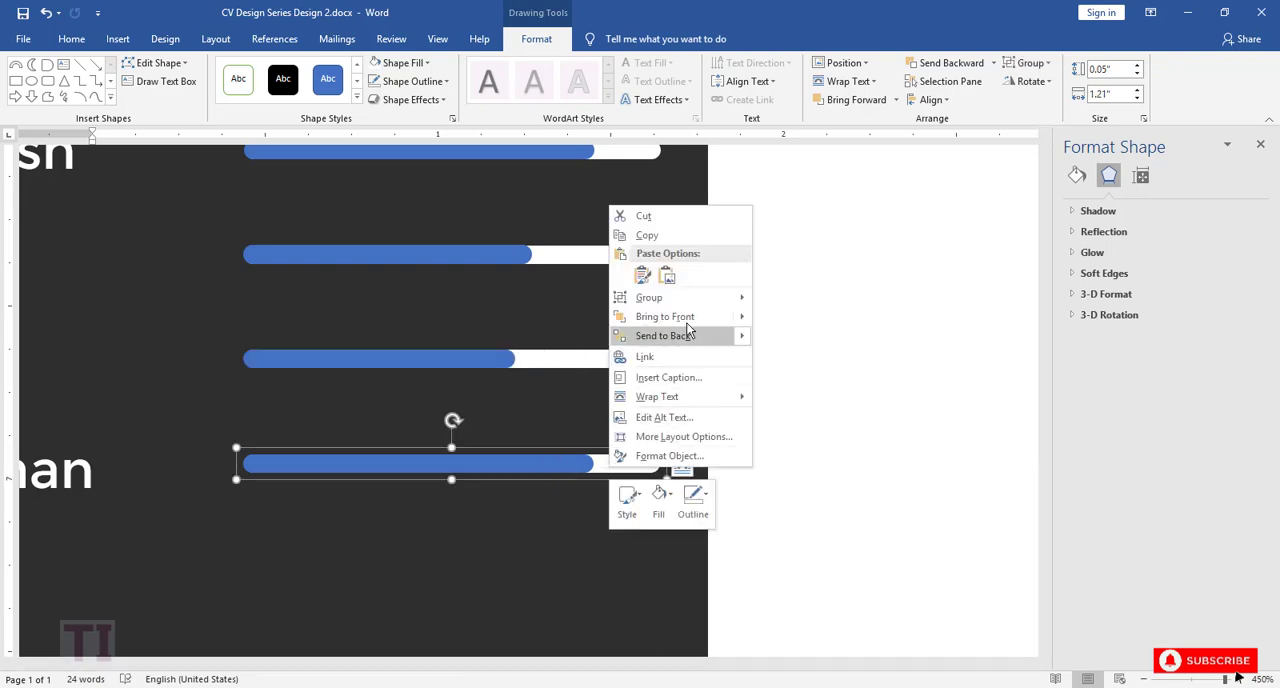
click(774, 326)
drag(665, 463, 480, 455)
click(546, 518)
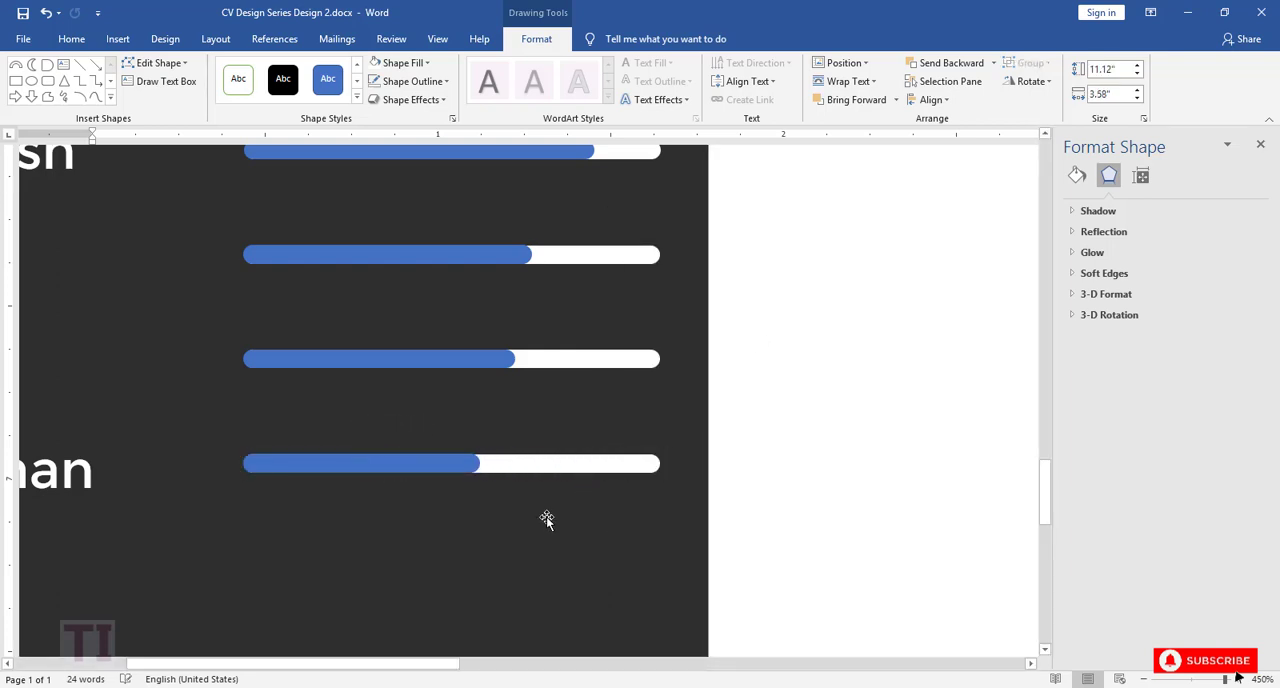
Step: Remove the shape outline of the dark side column
scroll(578, 483, up, 3)
scroll(578, 483, down, 3)
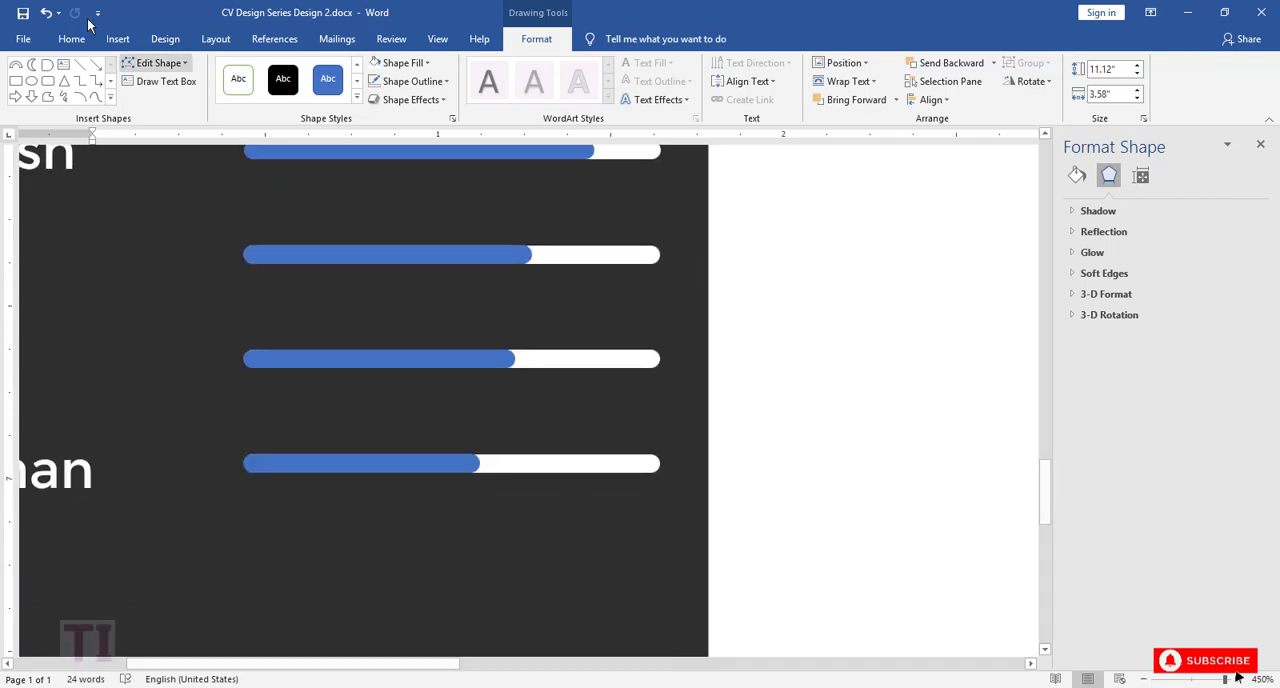
click(1143, 679)
click(1143, 680)
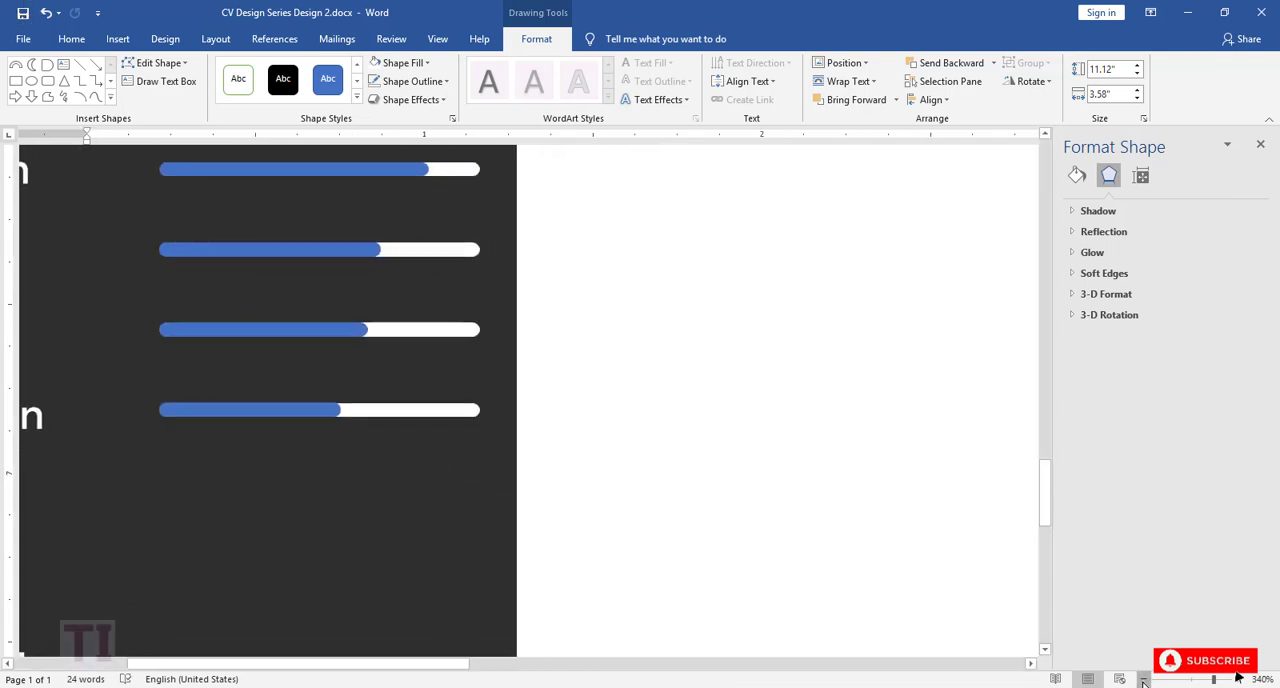
scroll(903, 560, up, 3)
scroll(903, 560, up, 4)
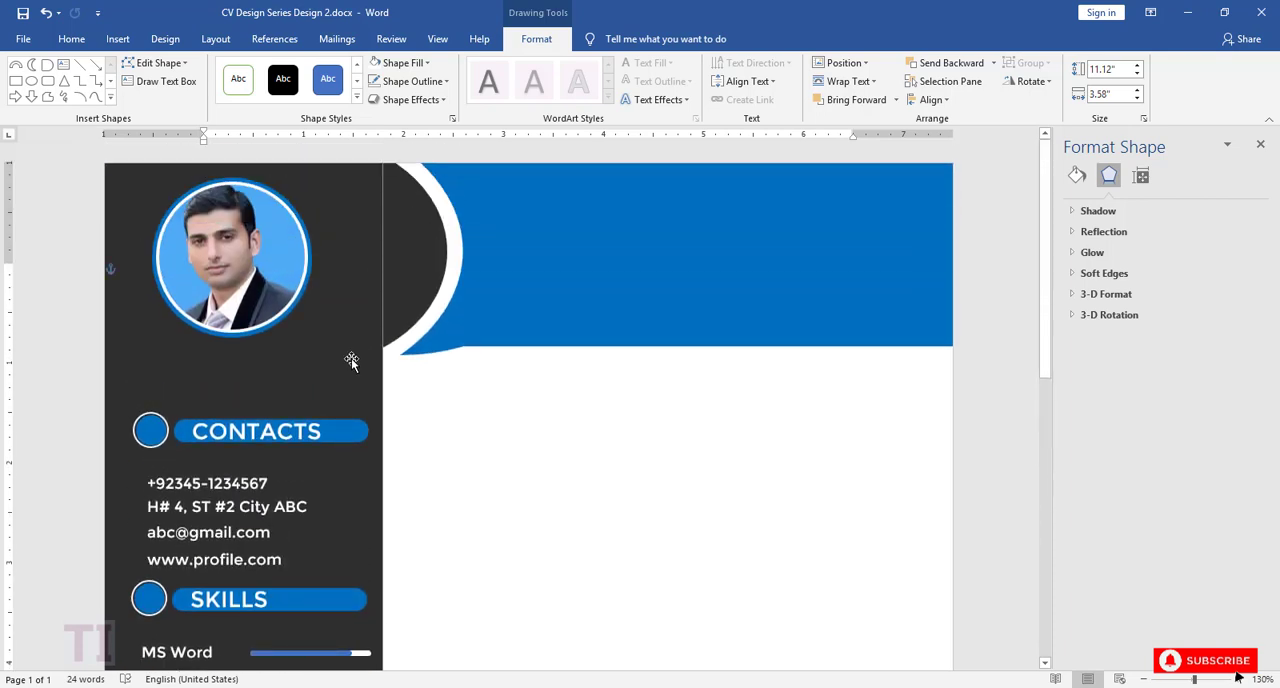
key(ctrl+z)
click(410, 81)
click(408, 257)
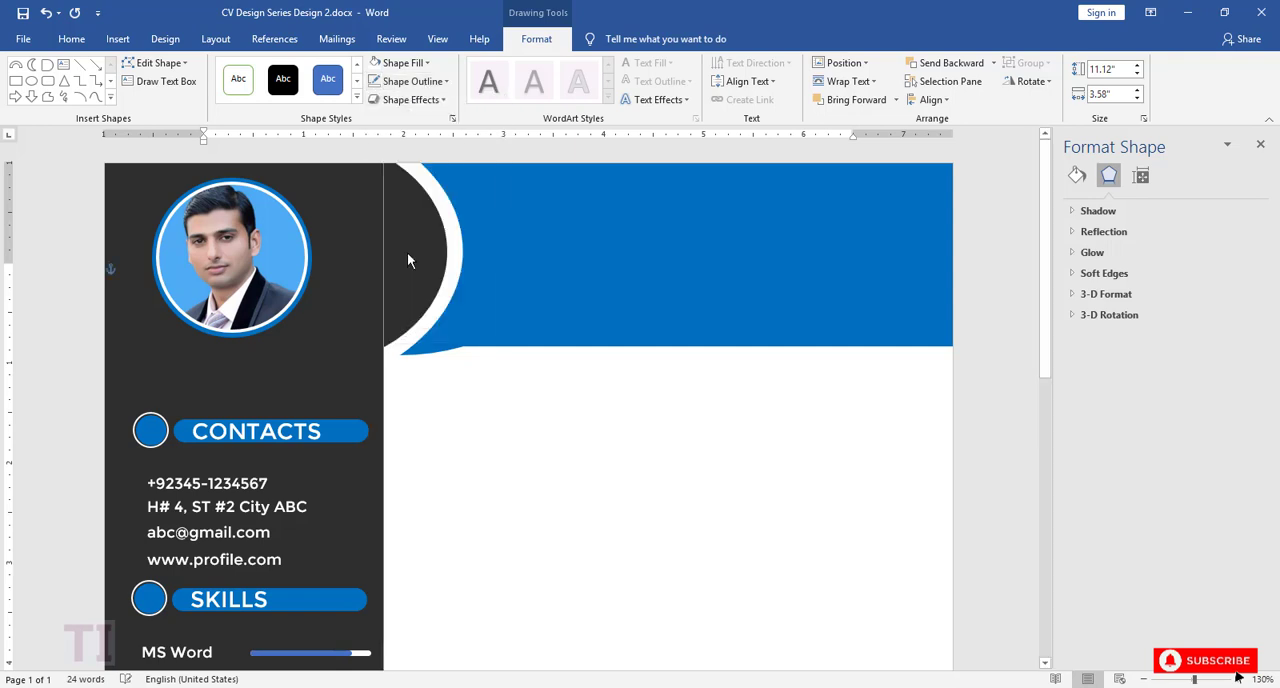
click(432, 404)
click(357, 309)
Step: Duplicate the LANGUAGES heading with its circle and place the copy below the German row
scroll(688, 483, down, 2)
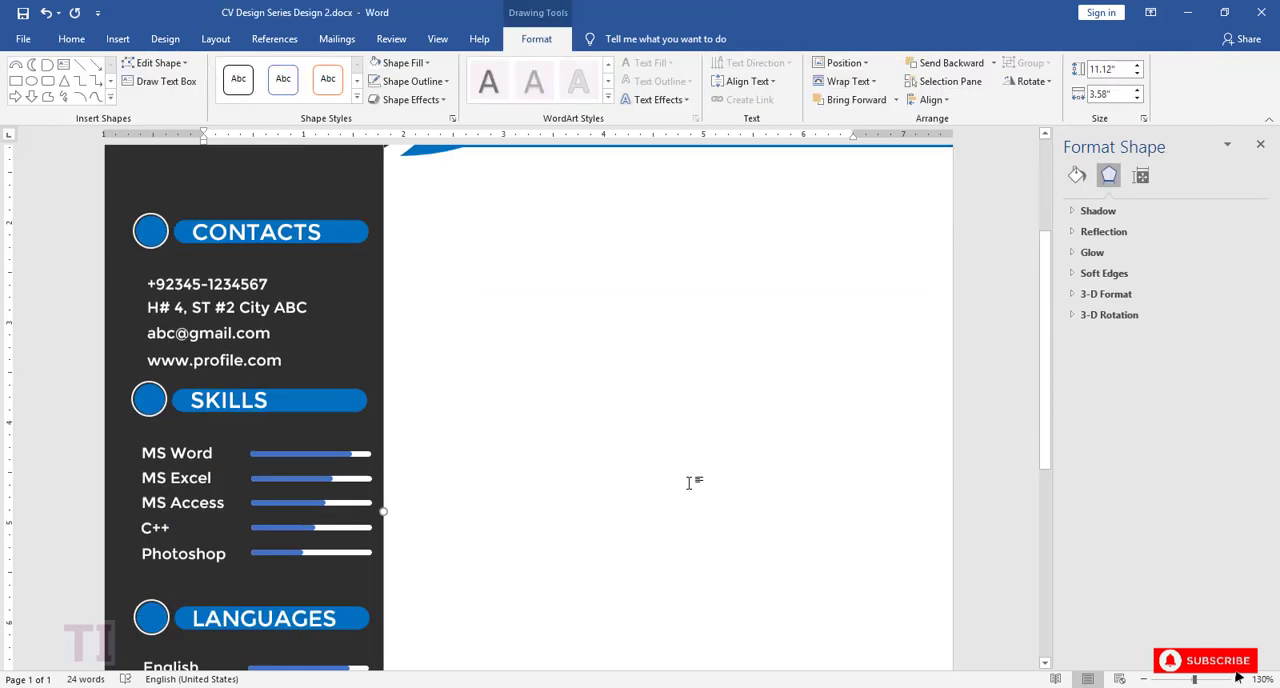
scroll(688, 483, down, 3)
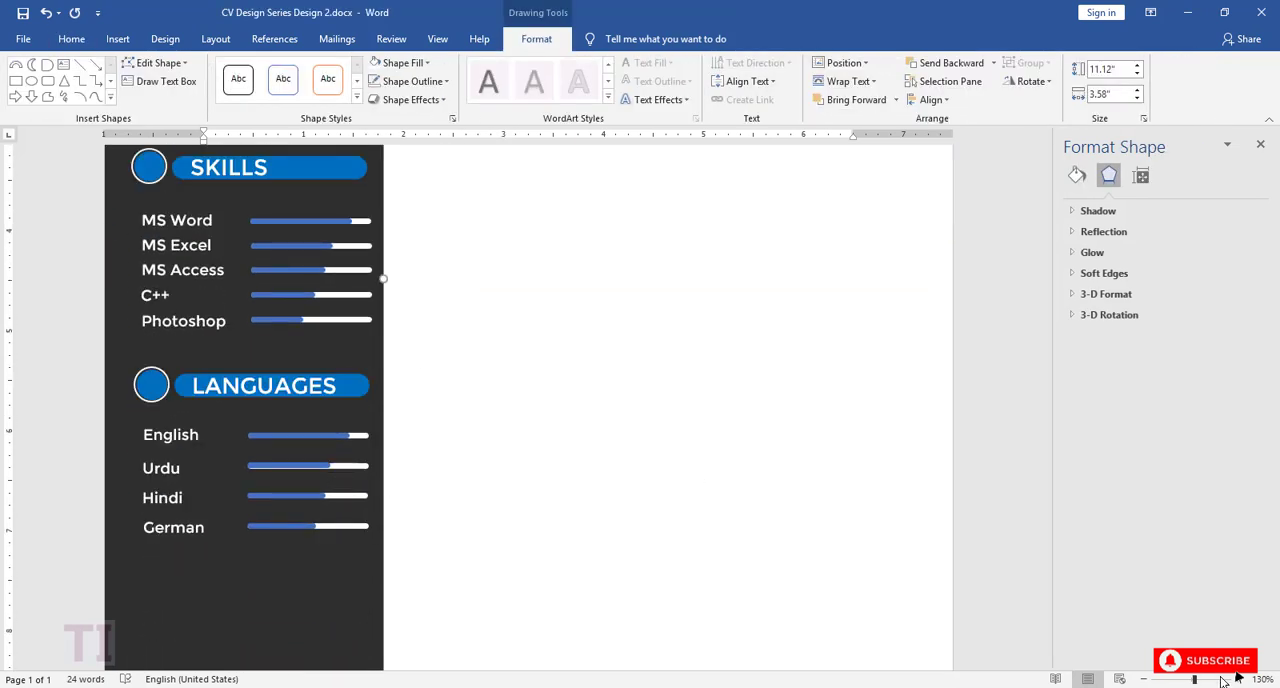
ctrl+scroll(1050, 450, up, 11)
drag(1050, 450, 1053, 527)
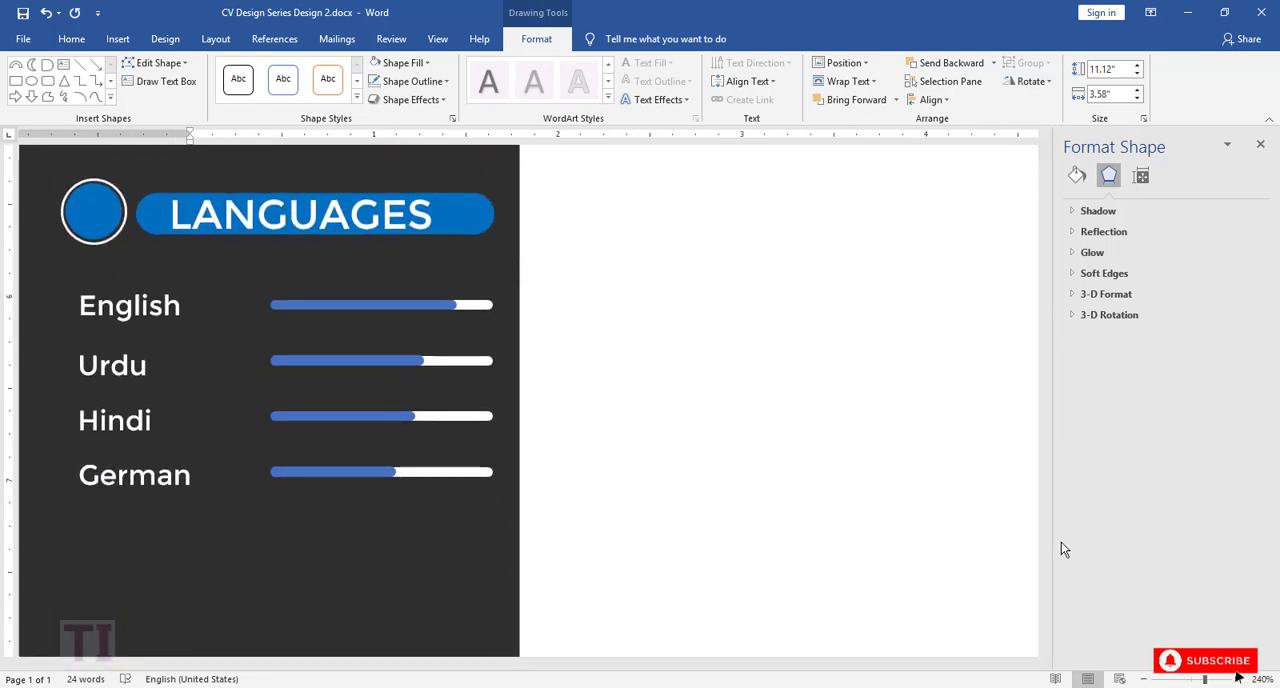
click(93, 205)
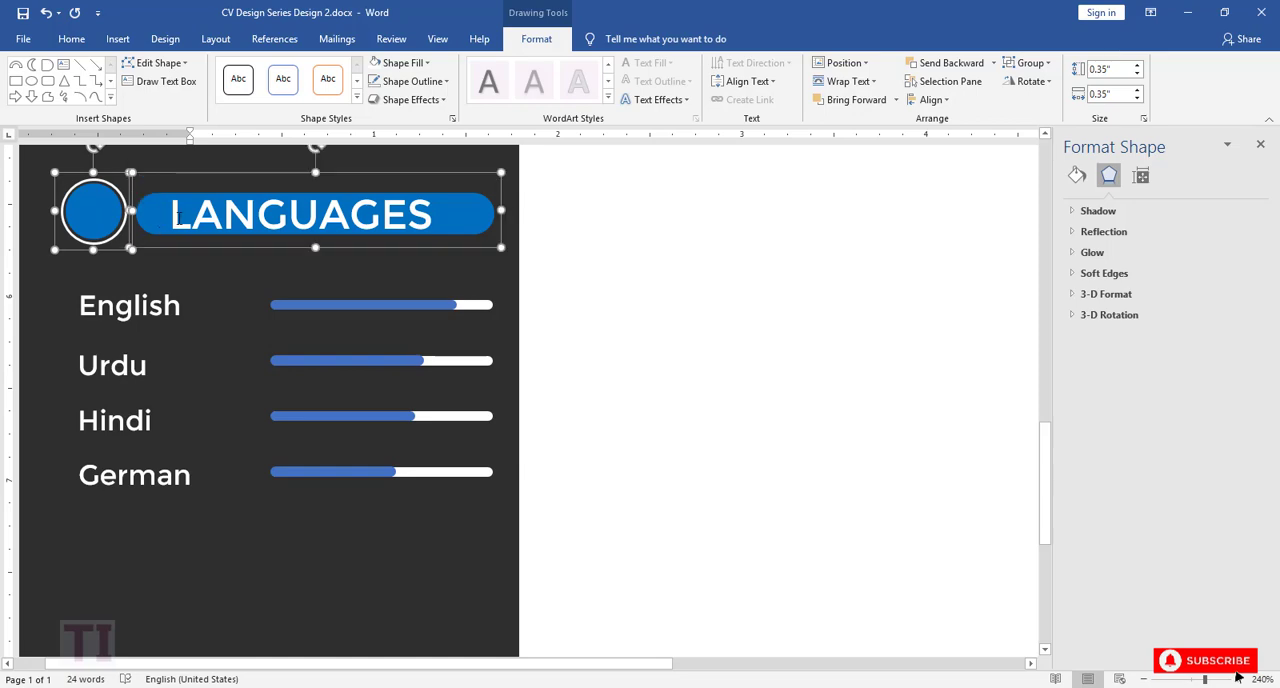
key(ctrl+c)
key(ctrl+v)
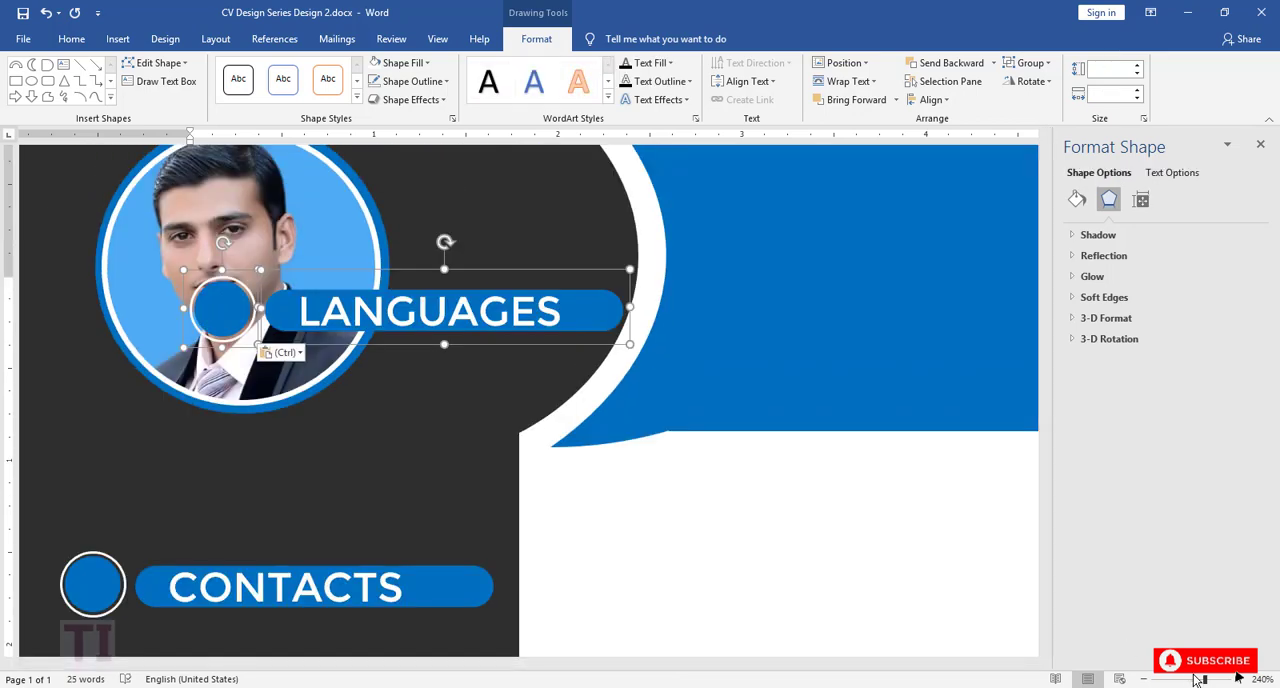
drag(1201, 680, 1177, 680)
drag(447, 229, 418, 597)
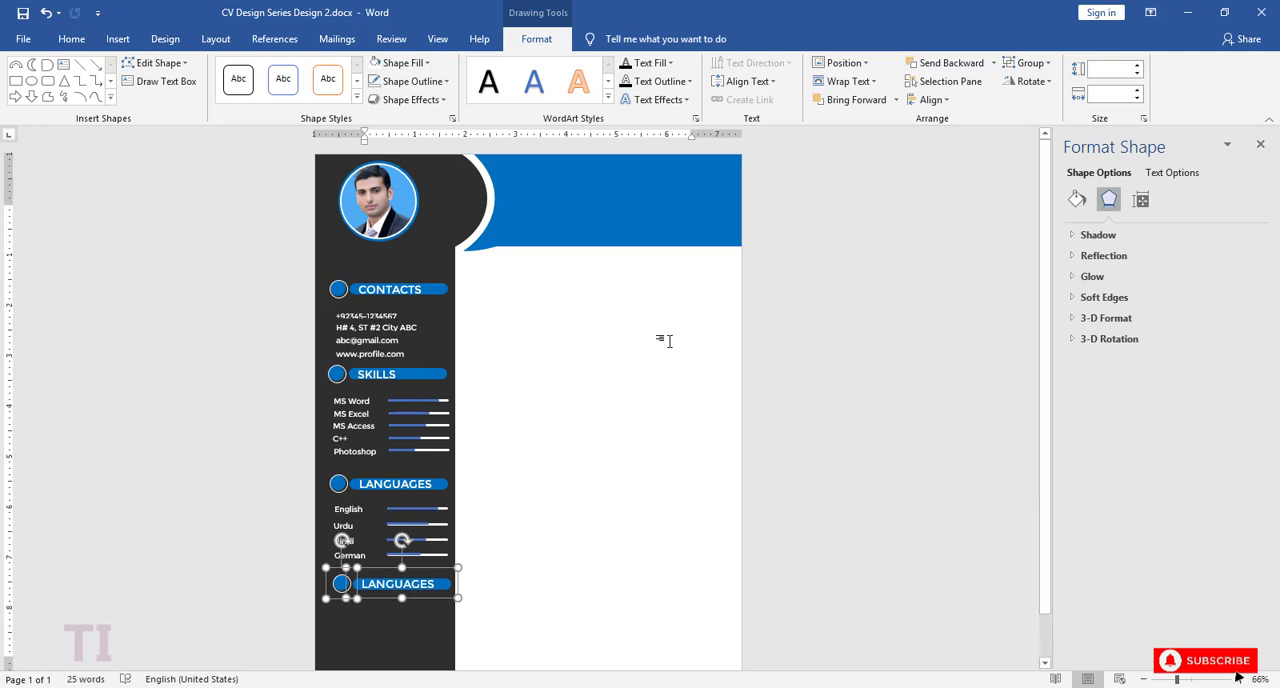
Step: Change the text of the copied heading below the German row to HOBBIES
click(1237, 678)
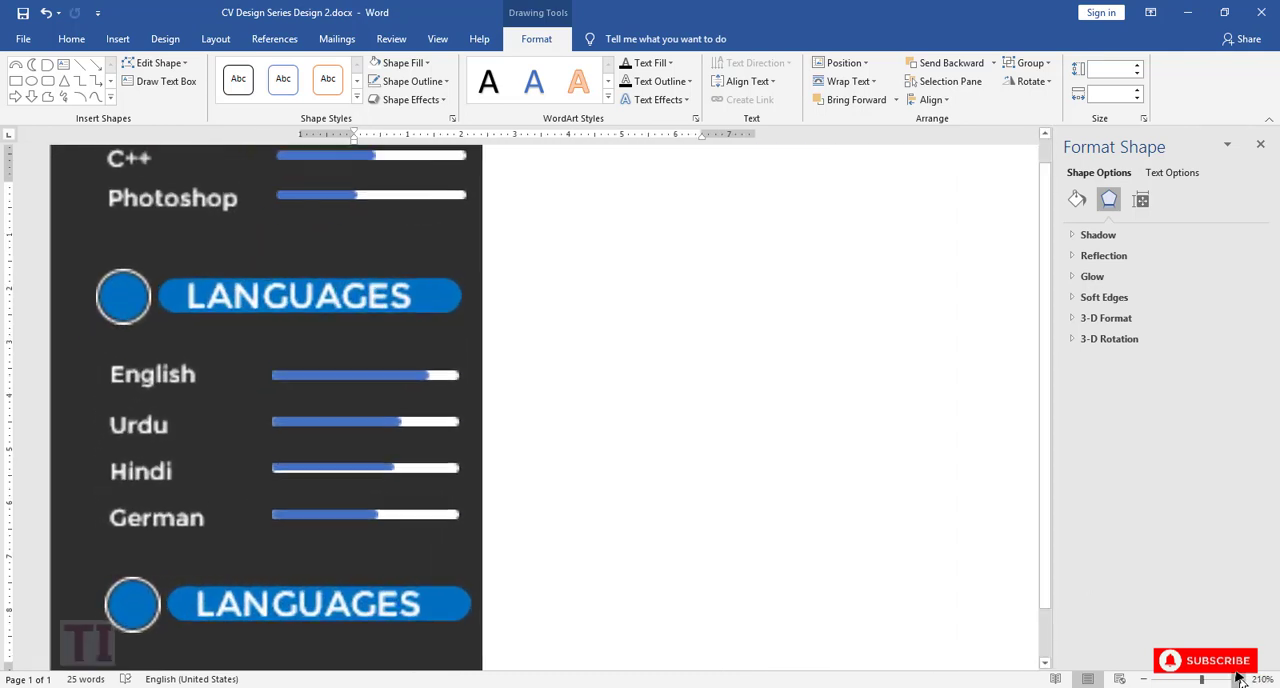
drag(1047, 528, 1047, 592)
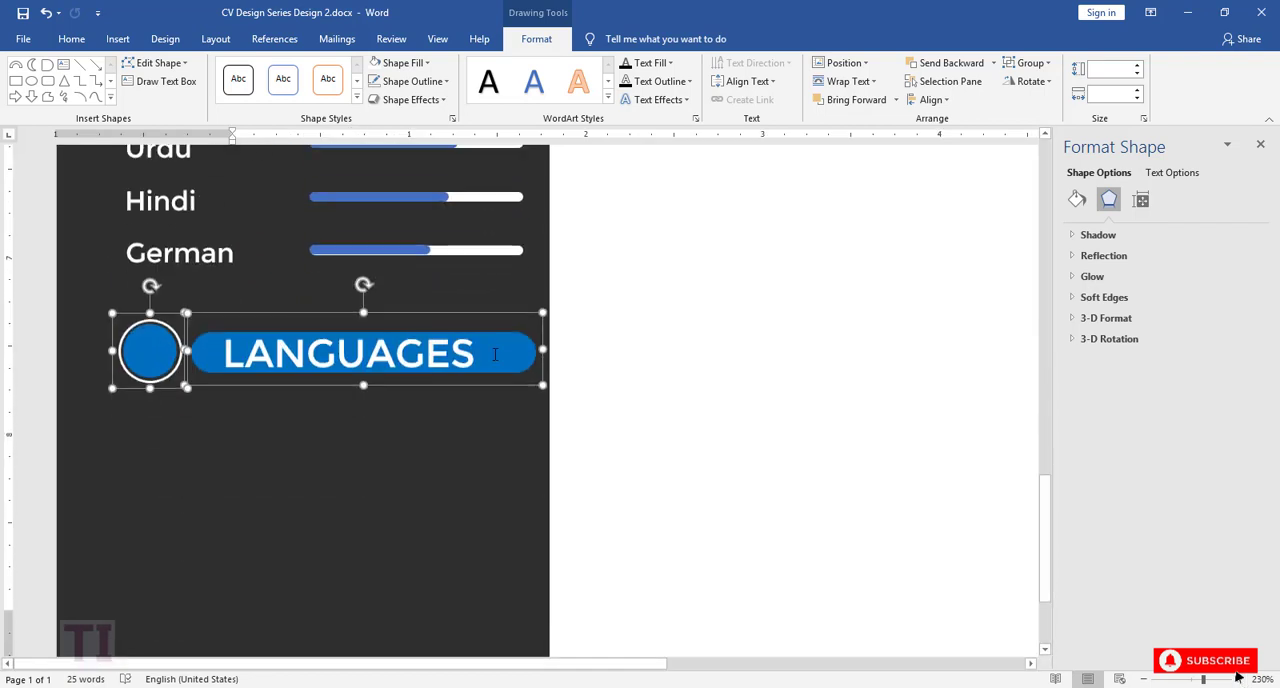
click(350, 353)
double_click(350, 353)
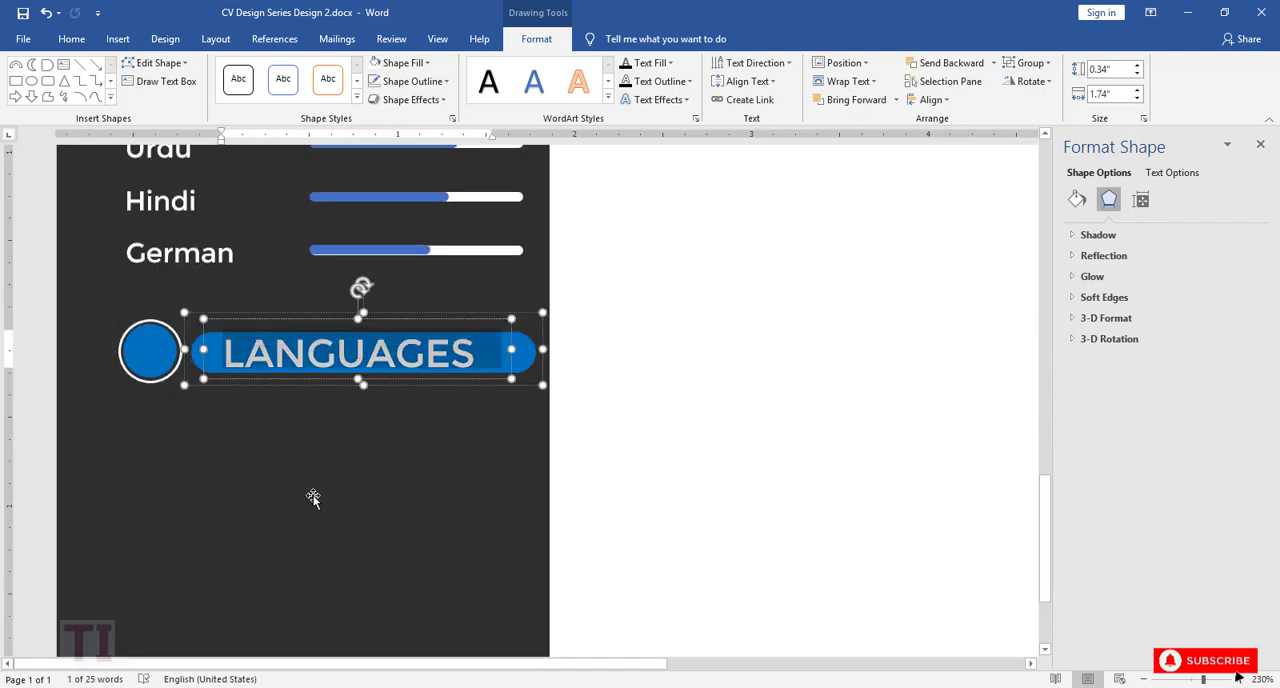
text(HO)
key(BackSpace)
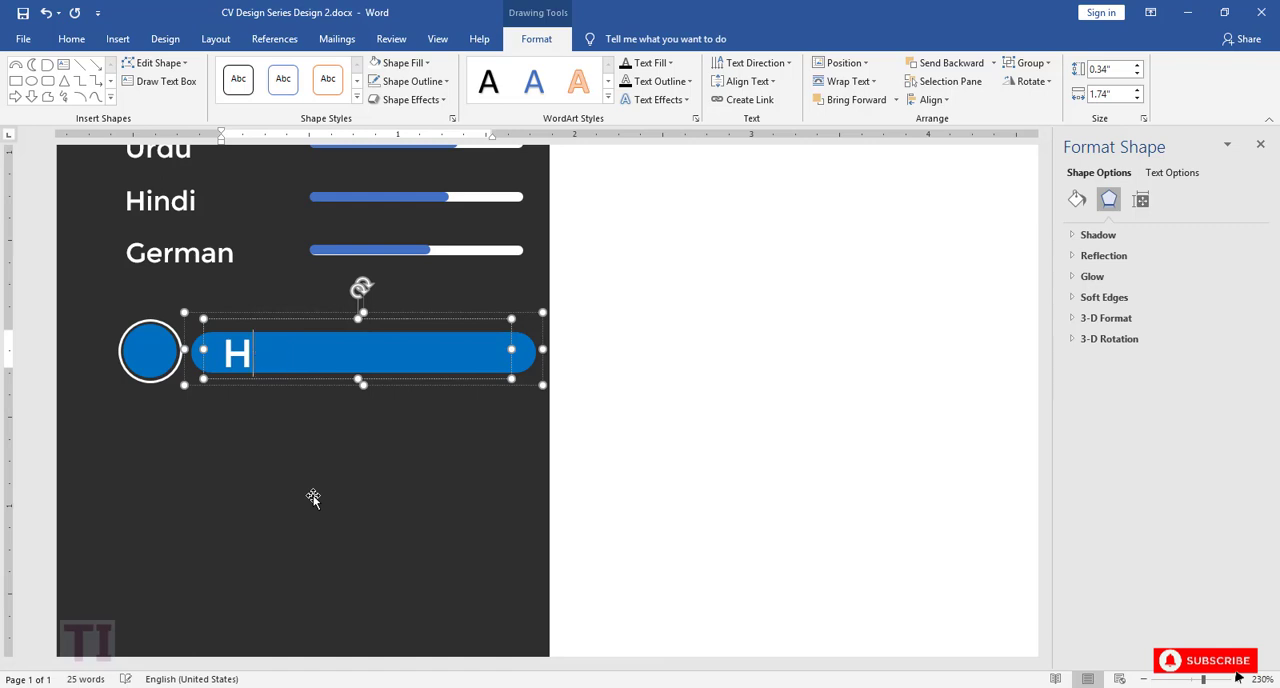
text(OBBIES)
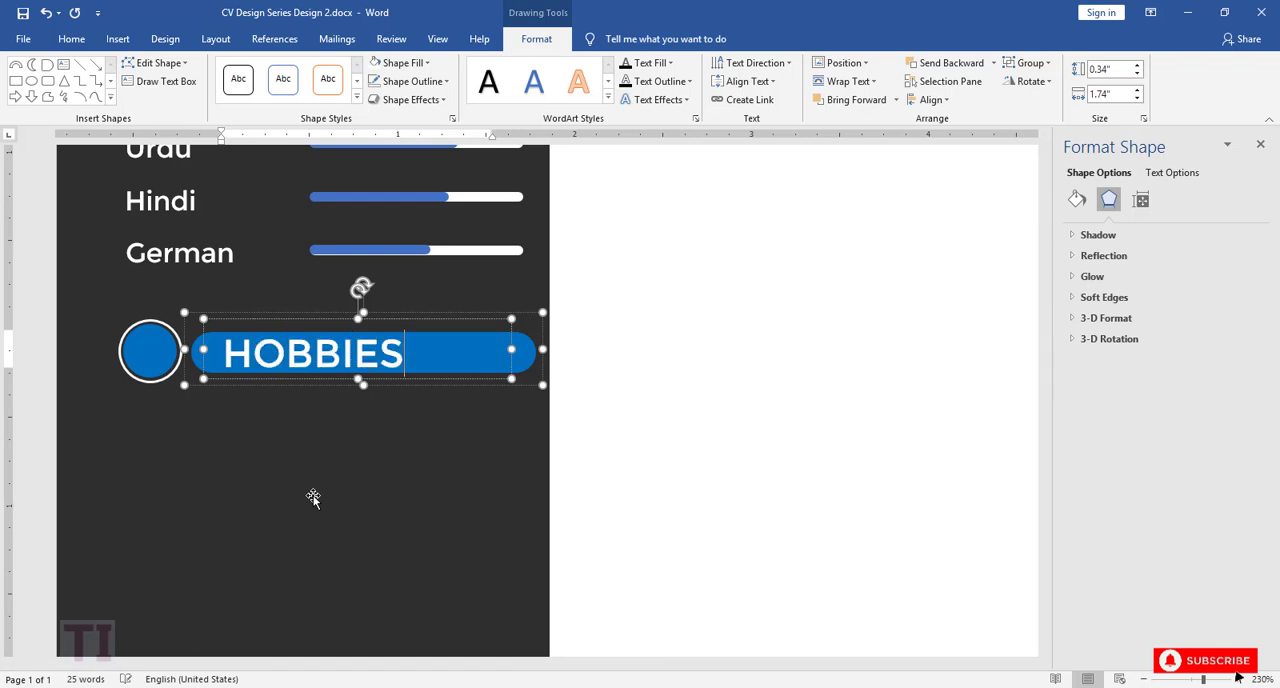
Step: Copy the inner blue circle beside the HOBBIES heading and place the copy below it
click(177, 400)
click(158, 367)
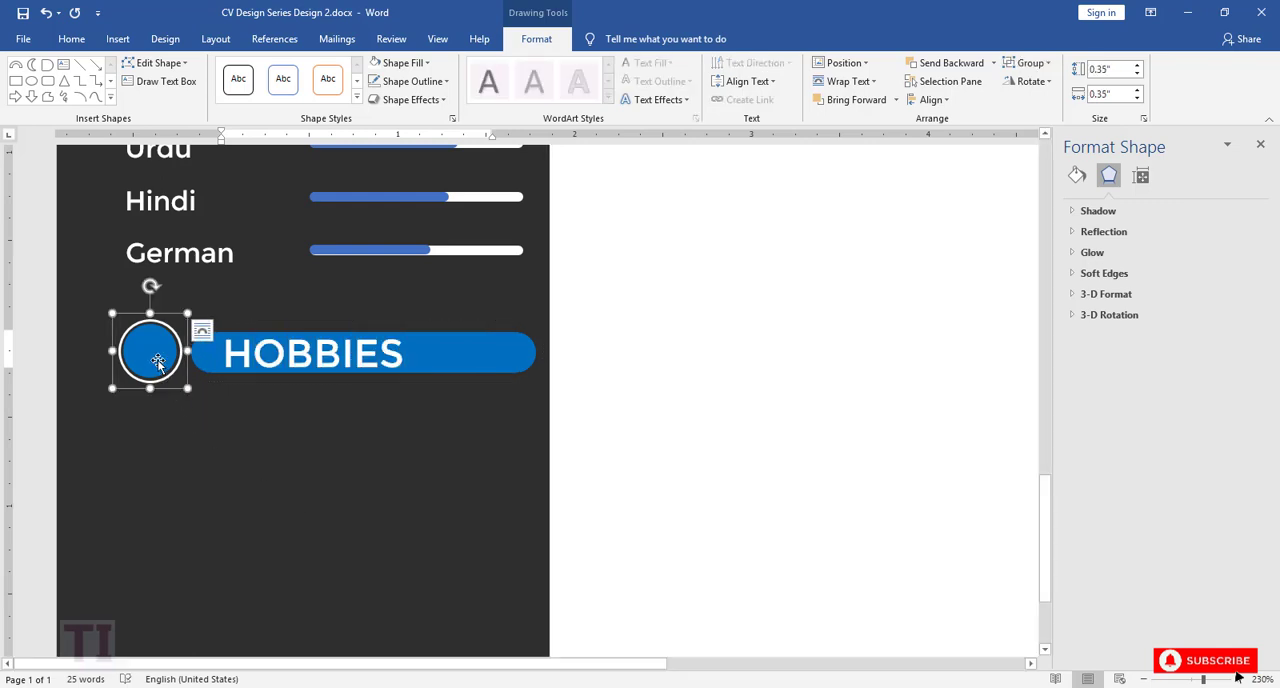
click(158, 363)
key(ctrl+v)
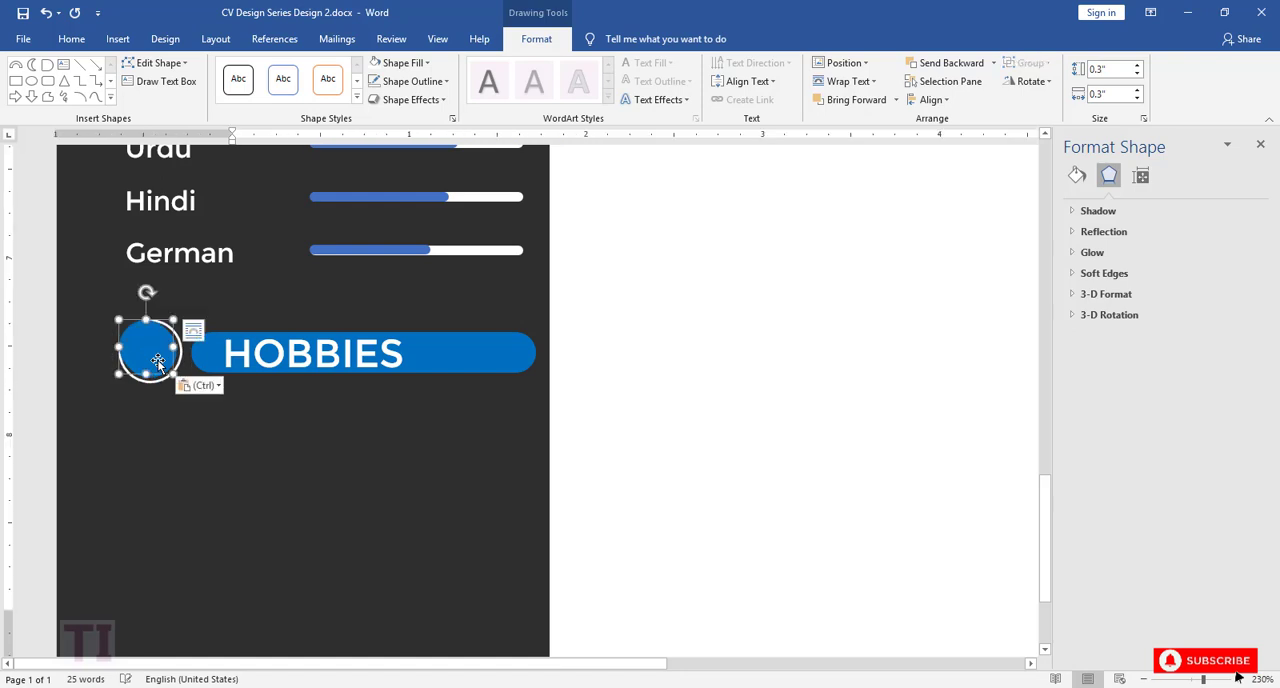
drag(152, 370, 159, 463)
drag(155, 464, 153, 471)
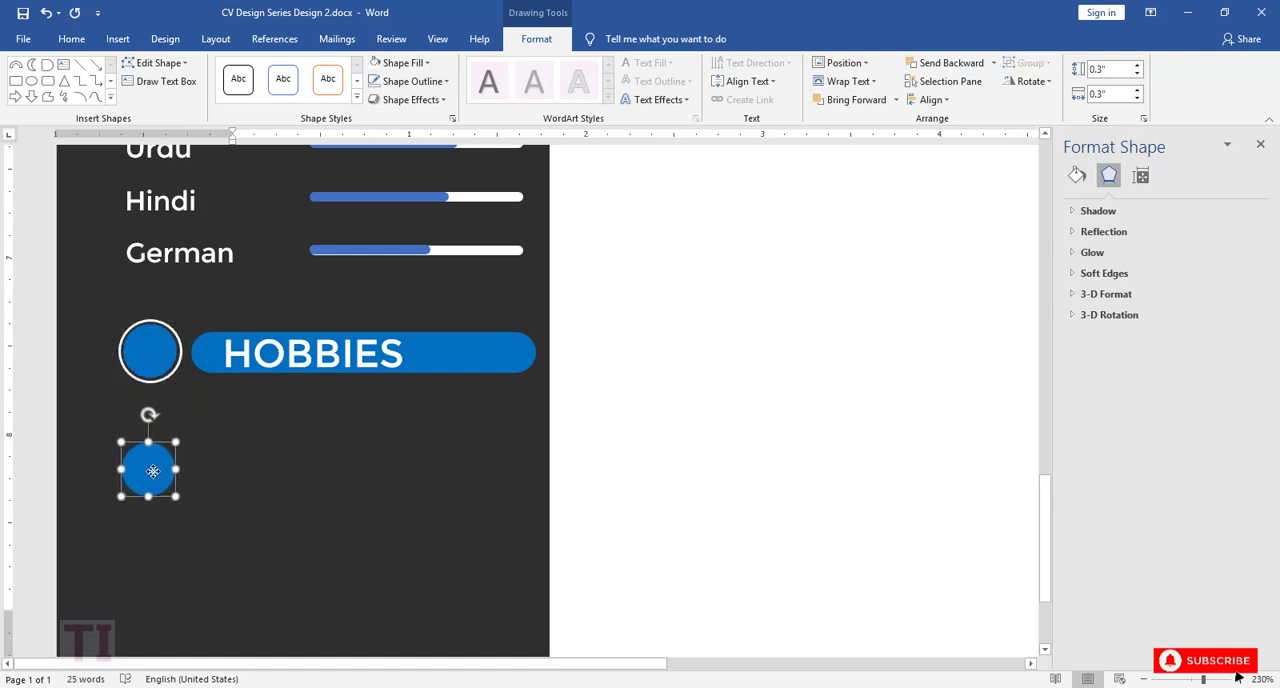
Step: Duplicate the blue circle three times across the column to form a row of four, and shift the first circle slightly lower
drag(257, 497, 350, 520)
drag(241, 498, 492, 484)
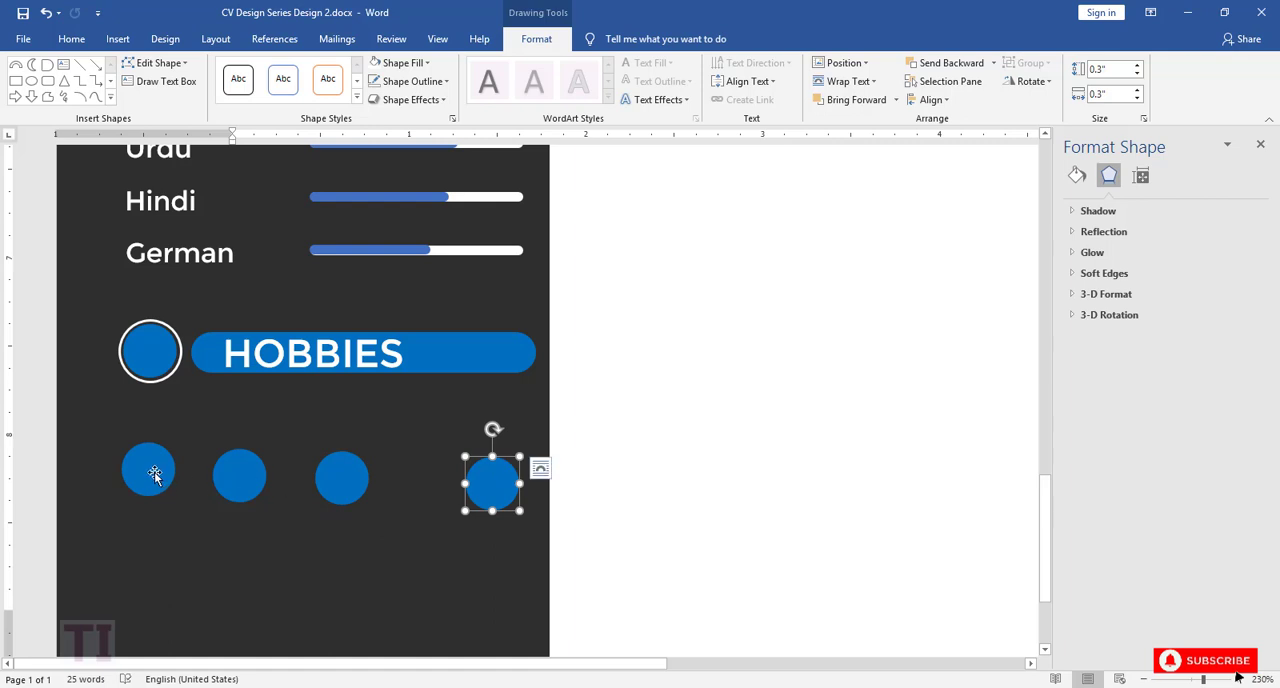
drag(149, 471, 158, 485)
Step: Align the four hobby circles by their middles and distribute them horizontally
shift+click(240, 477)
shift+click(341, 477)
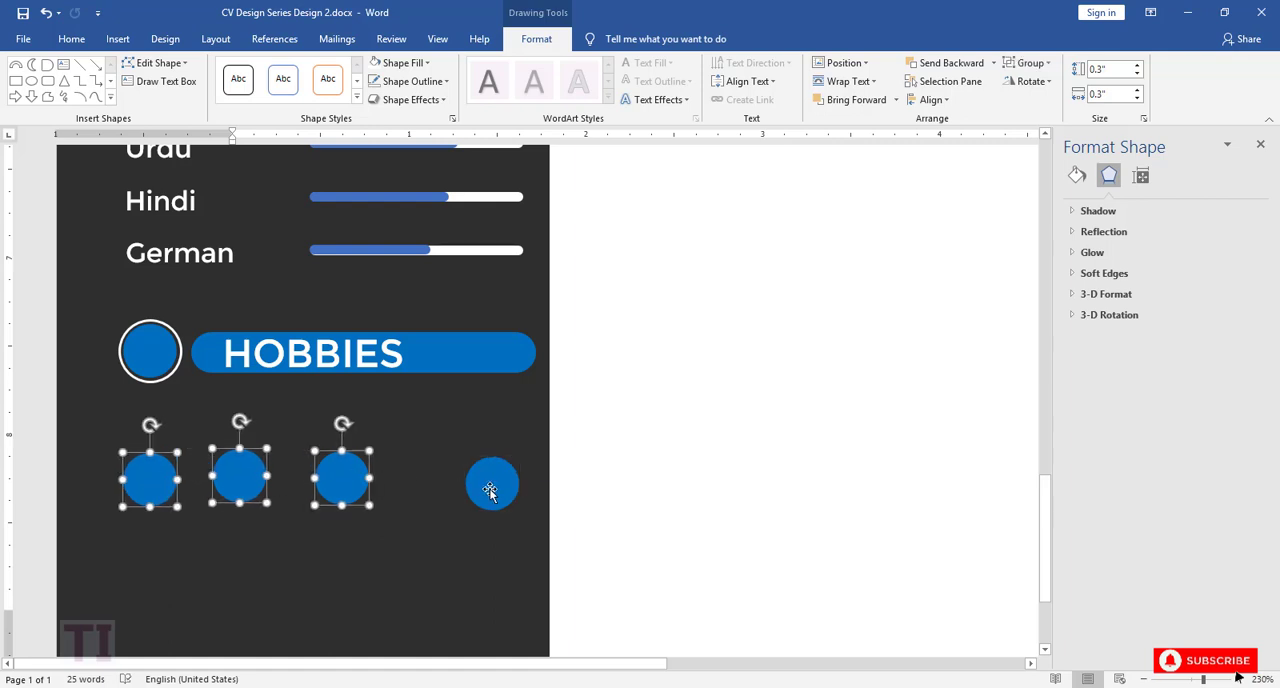
shift+click(490, 485)
click(930, 99)
click(958, 198)
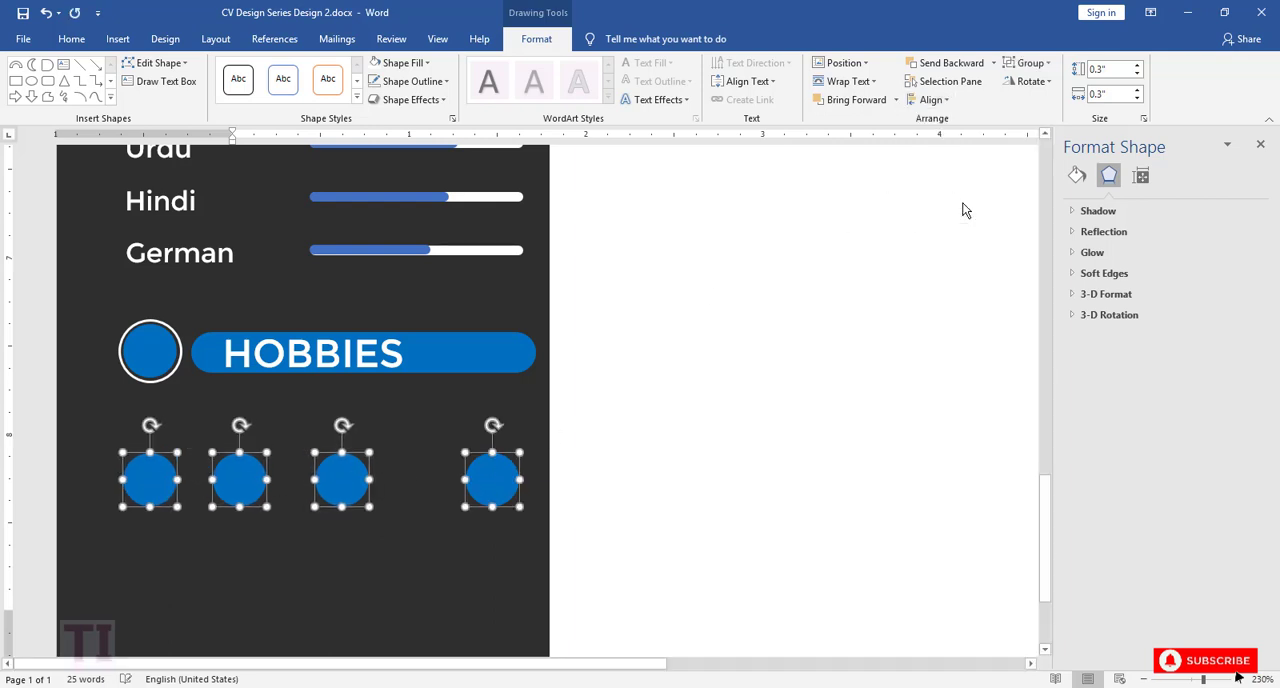
click(930, 99)
click(960, 236)
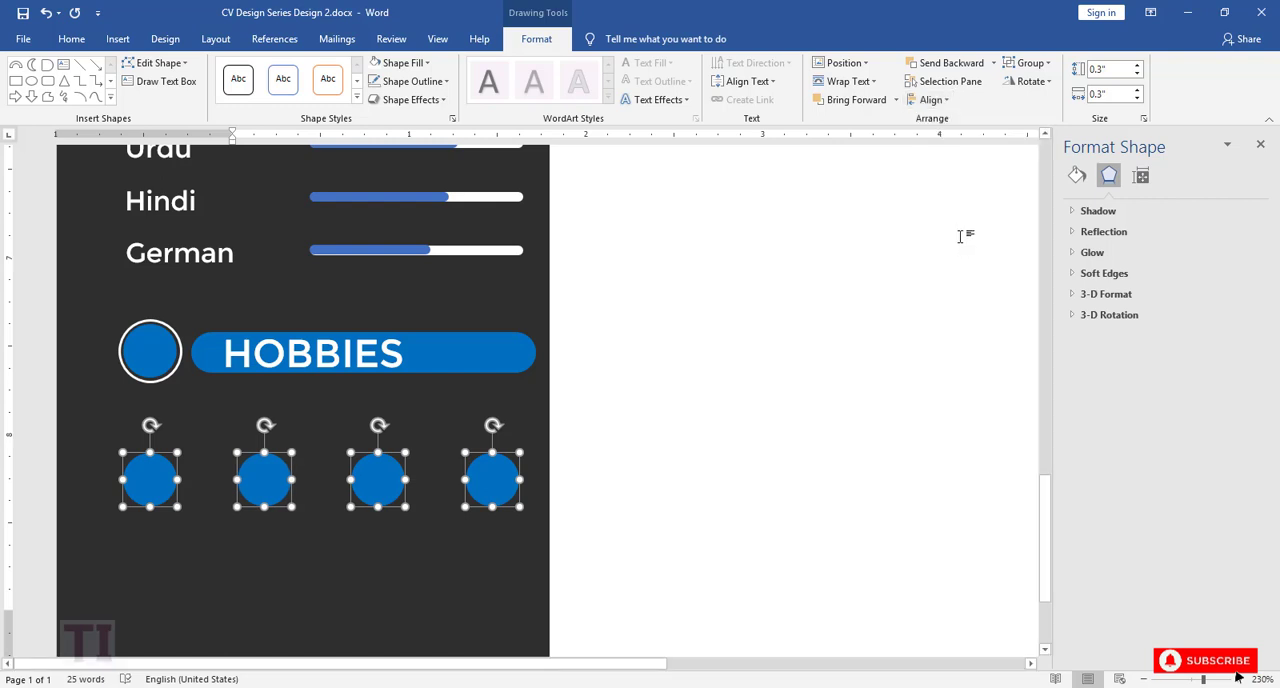
Step: Nudge the row of four hobby circles up slightly, closer to the HOBBIES heading
click(241, 523)
scroll(243, 520, down, 3)
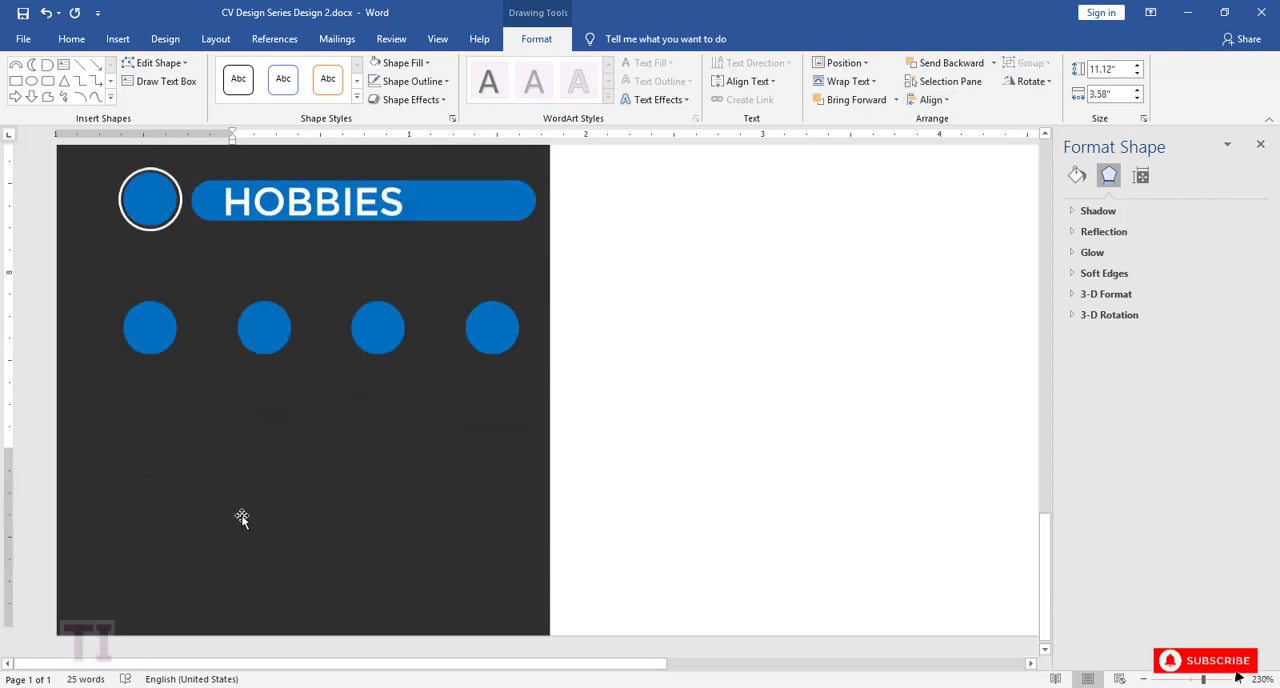
scroll(244, 515, up, 3)
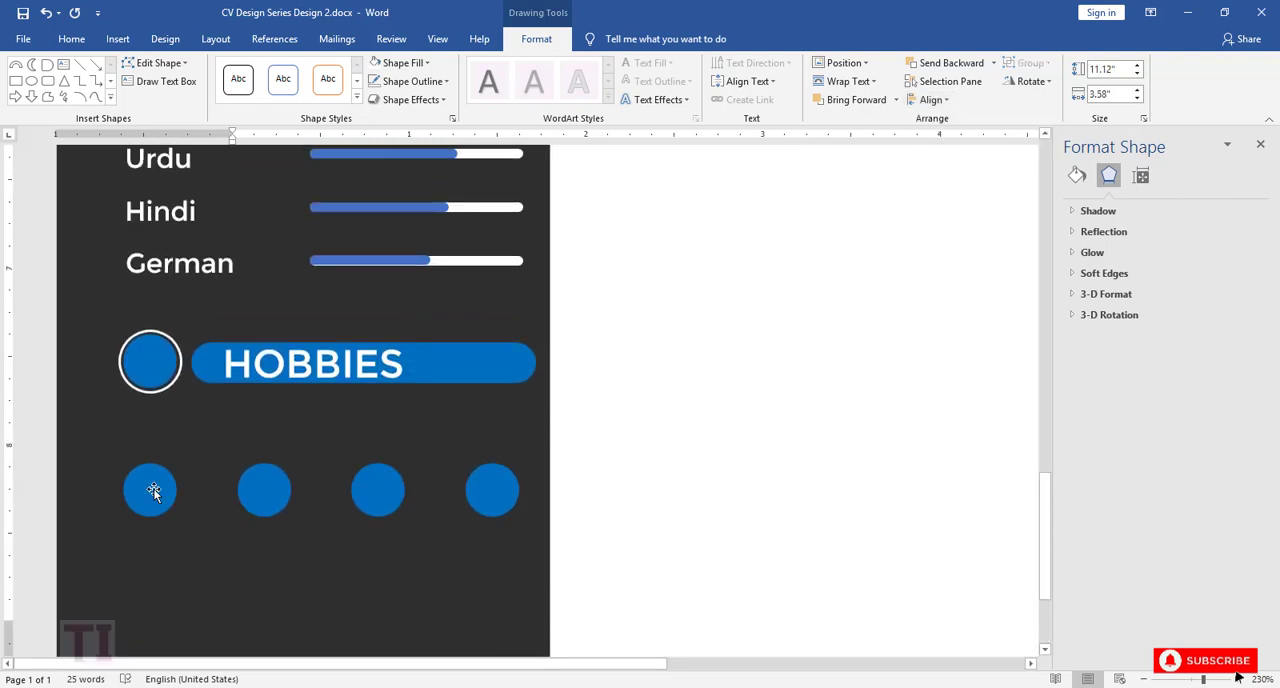
click(153, 488)
shift+click(264, 490)
shift+click(378, 490)
key(Up)
key(Up)
key(Up)
key(Up)
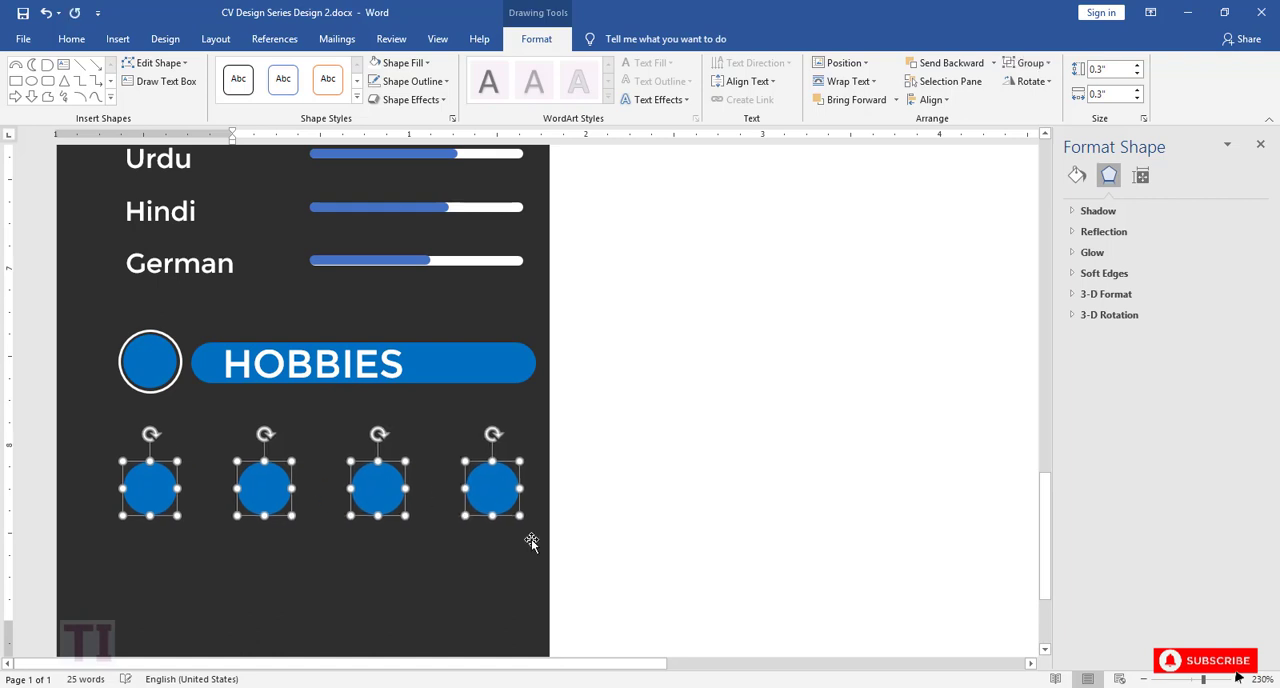
Step: Copy the music note icon from hobbies icons.docx into the CV and fit it inside the first hobby circle at 0.19" by 0.17"
click(145, 488)
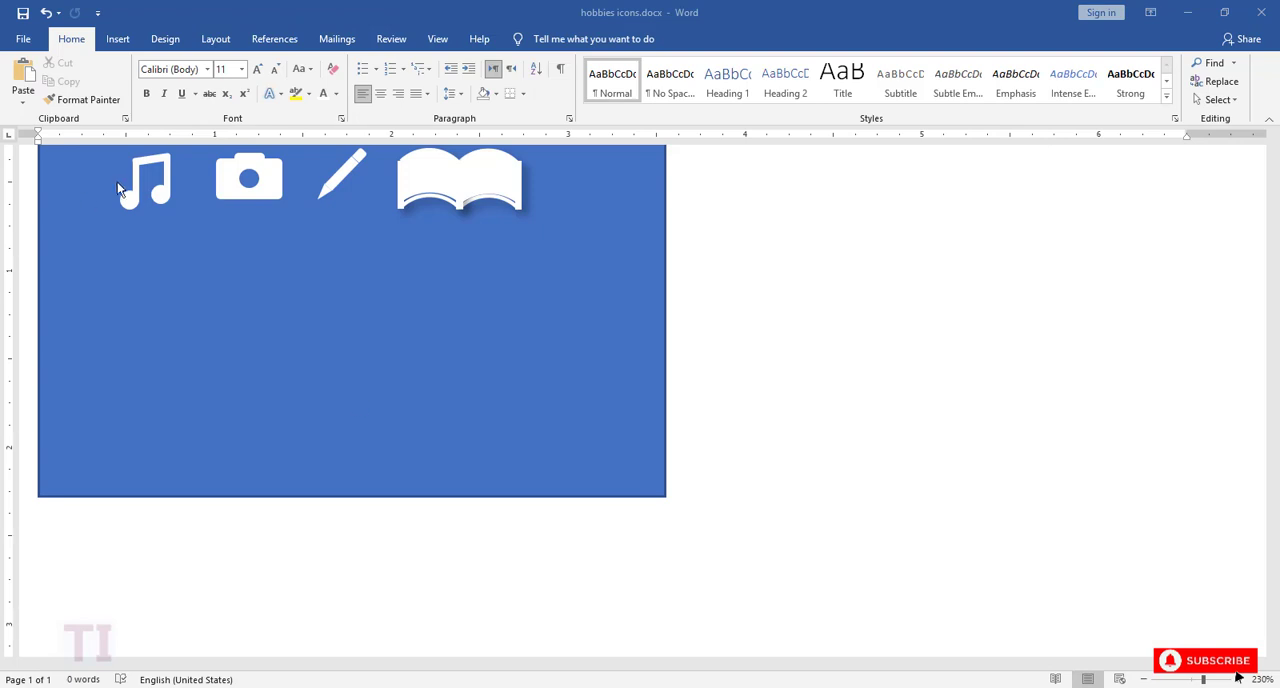
click(132, 200)
mouse_move(610, 687)
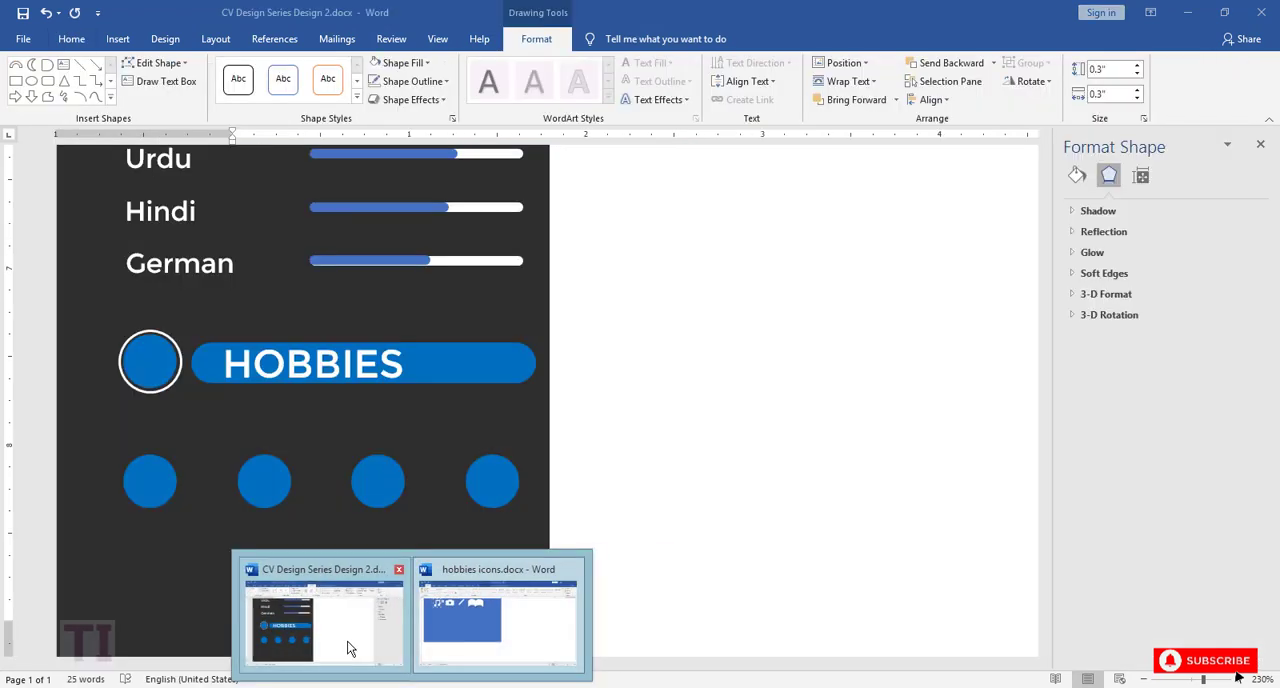
click(349, 648)
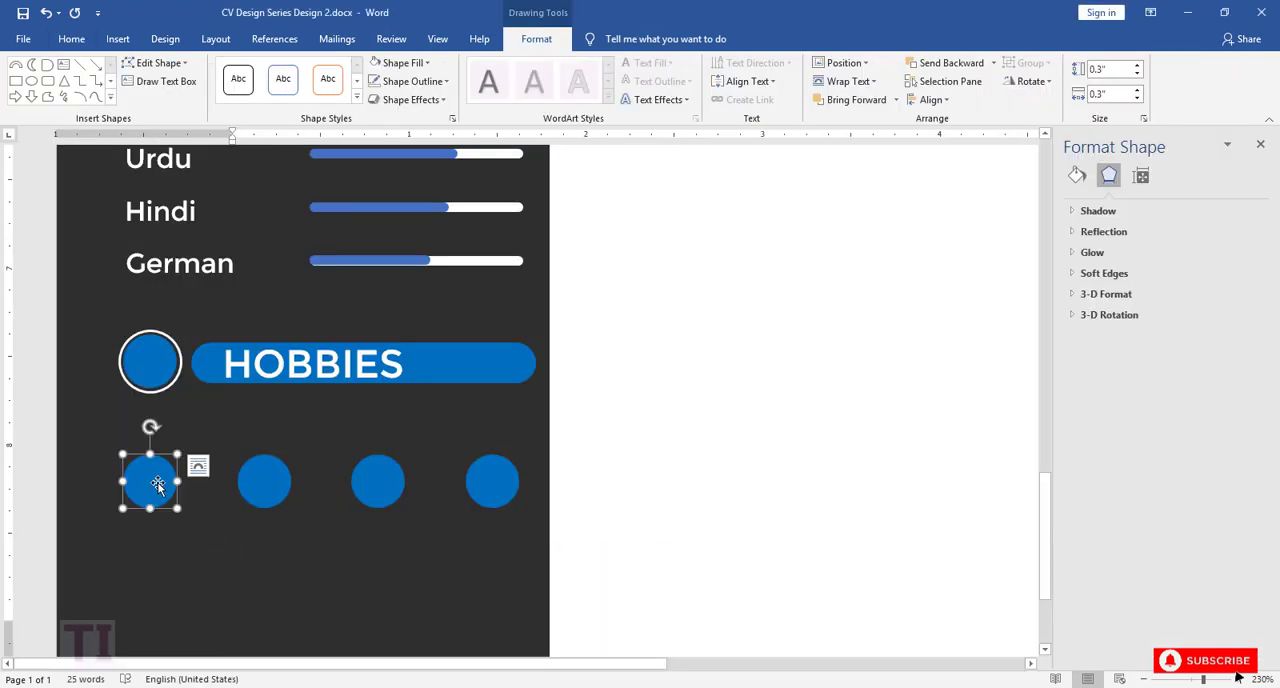
key(ctrl+v)
drag(178, 449, 156, 478)
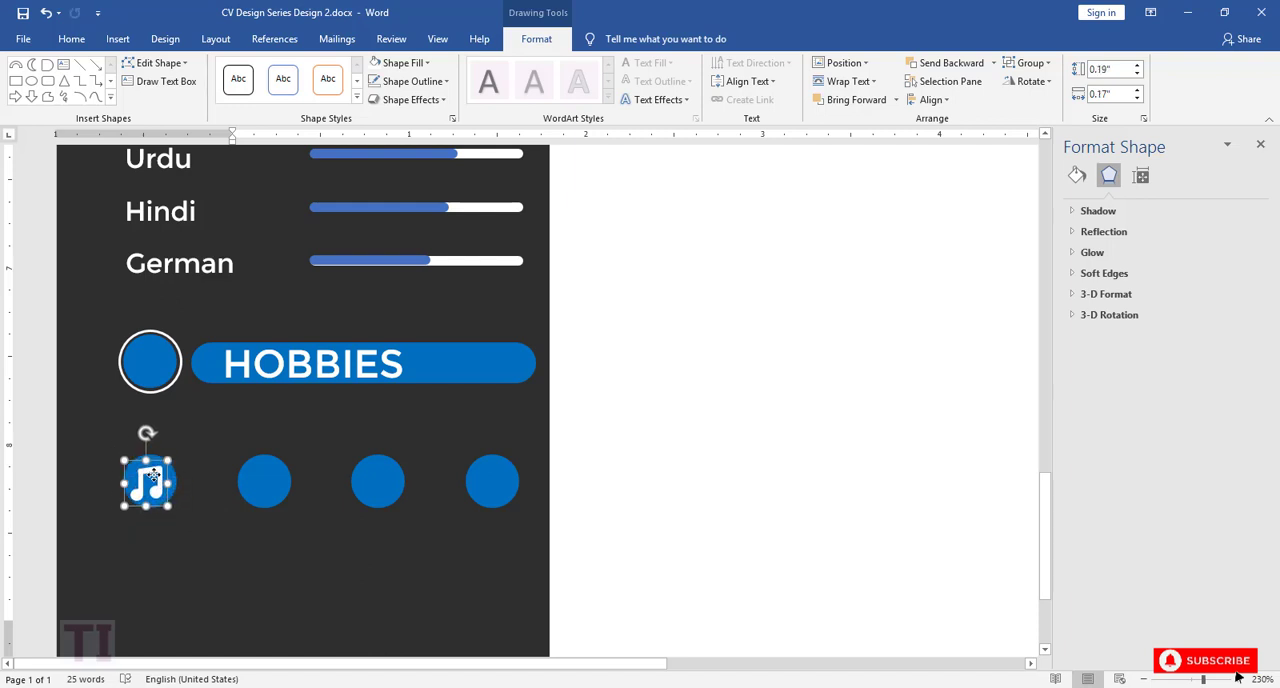
Step: Copy the camera icon from hobbies icons.docx into the CV and fit it inside the second hobby circle at 0.13" by 0.19"
mouse_move(393, 683)
click(498, 615)
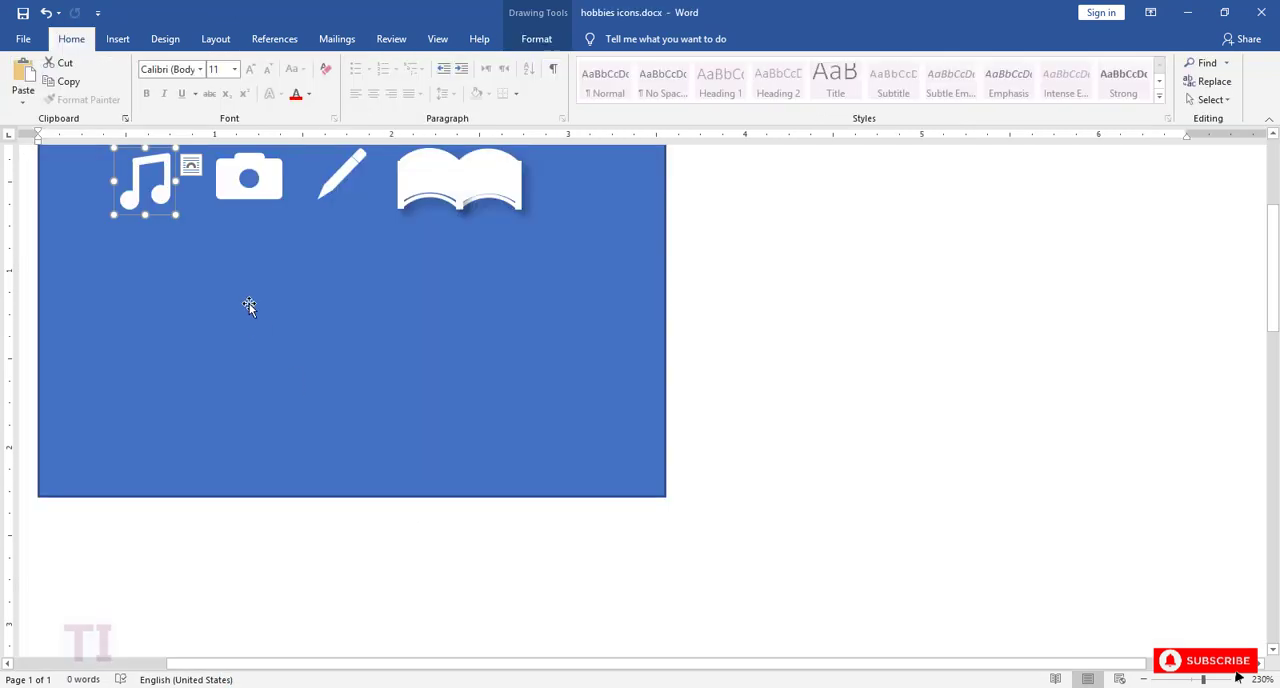
click(245, 200)
click(329, 633)
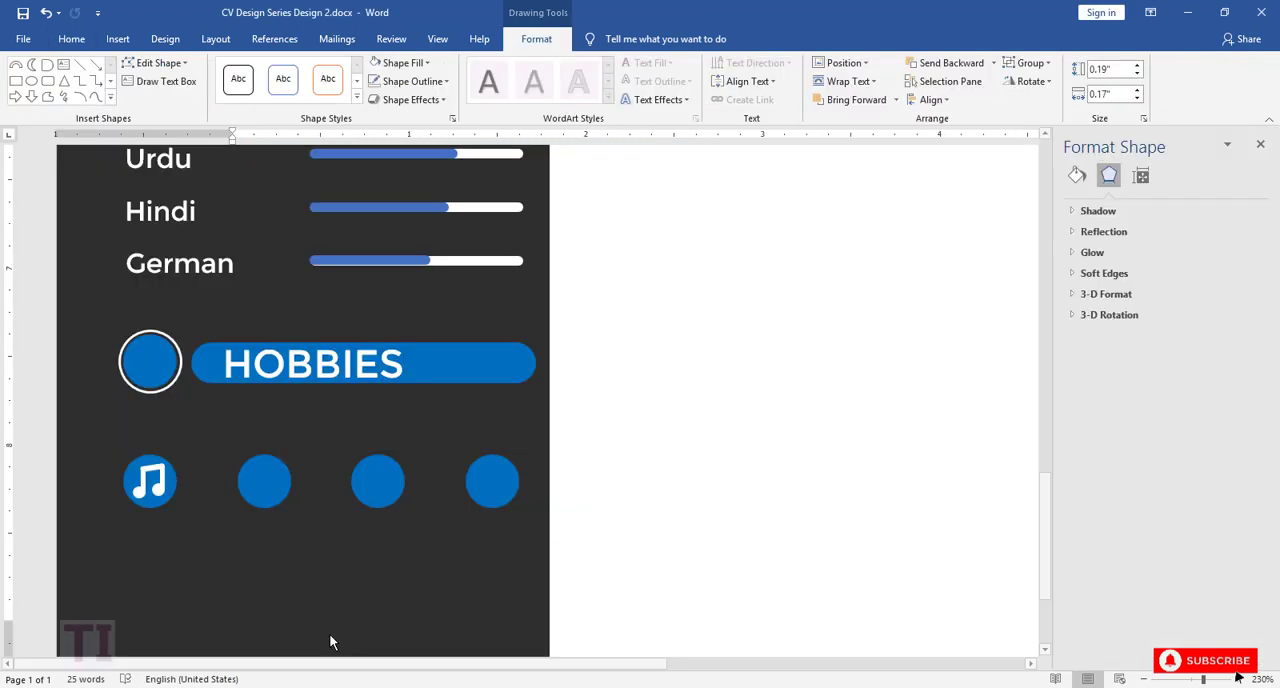
click(268, 488)
key(ctrl+v)
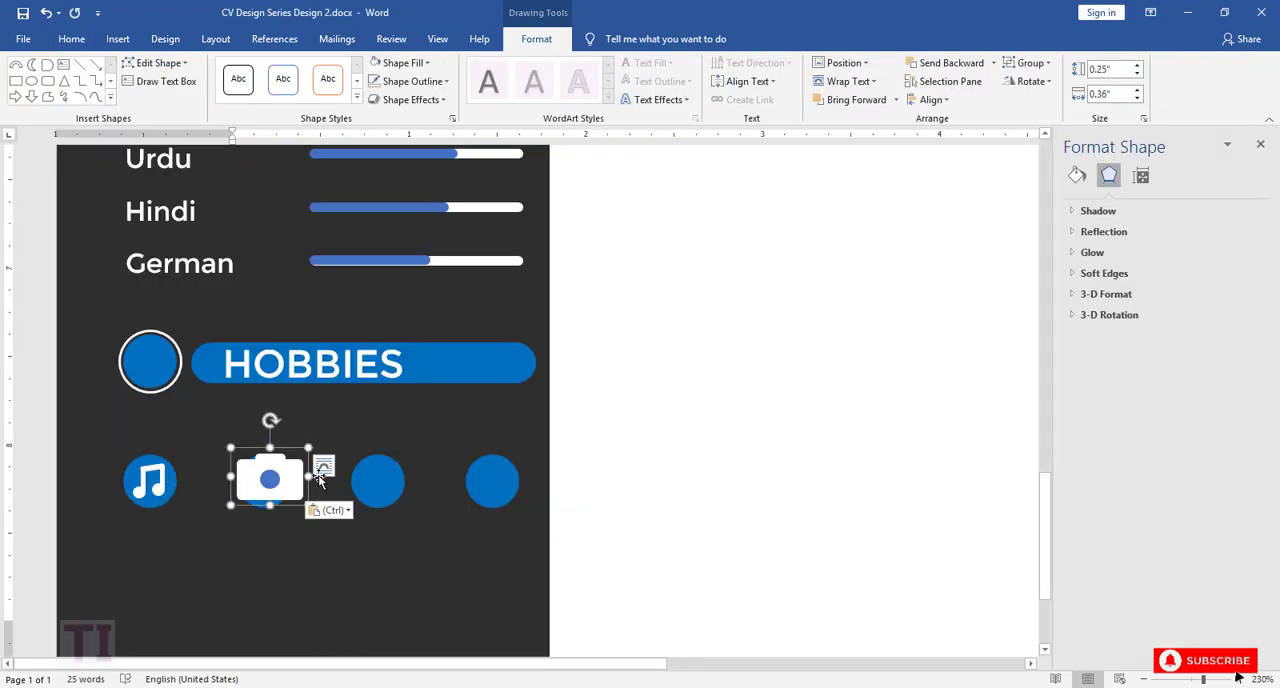
drag(284, 460, 273, 486)
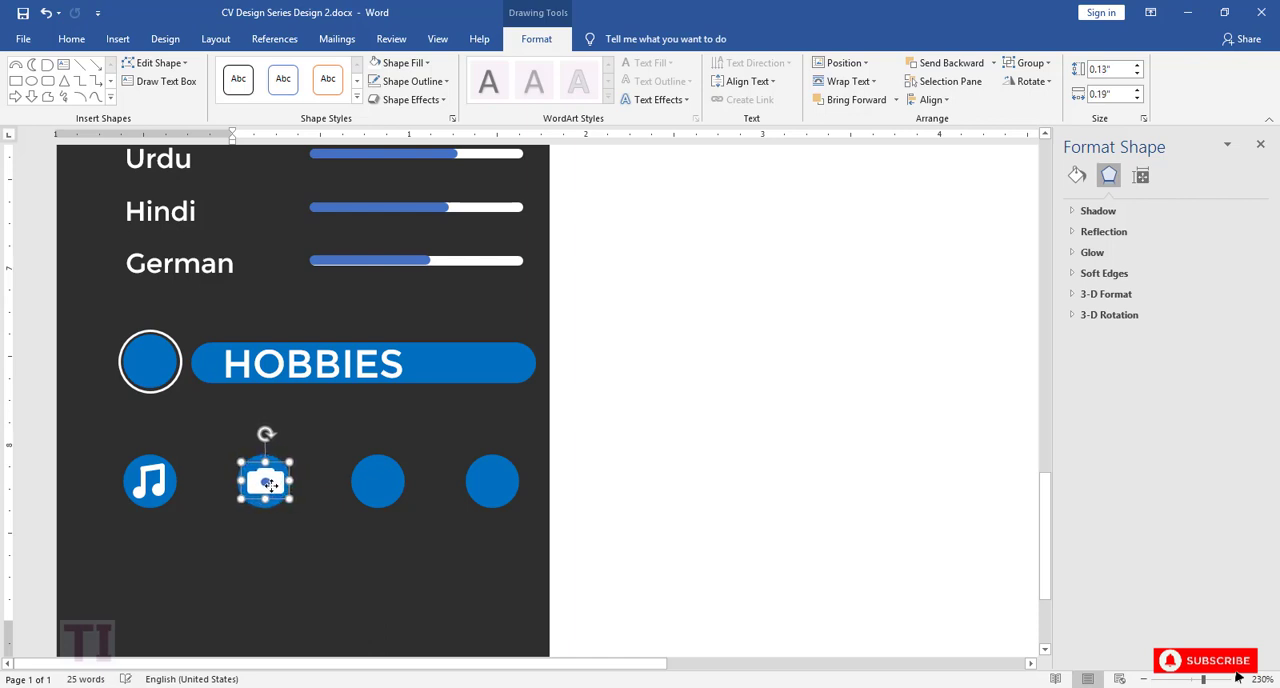
Step: Copy the pencil icon from hobbies icons.docx into the CV and fit it inside the third hobby circle at 0.17" by 0.16"
click(376, 488)
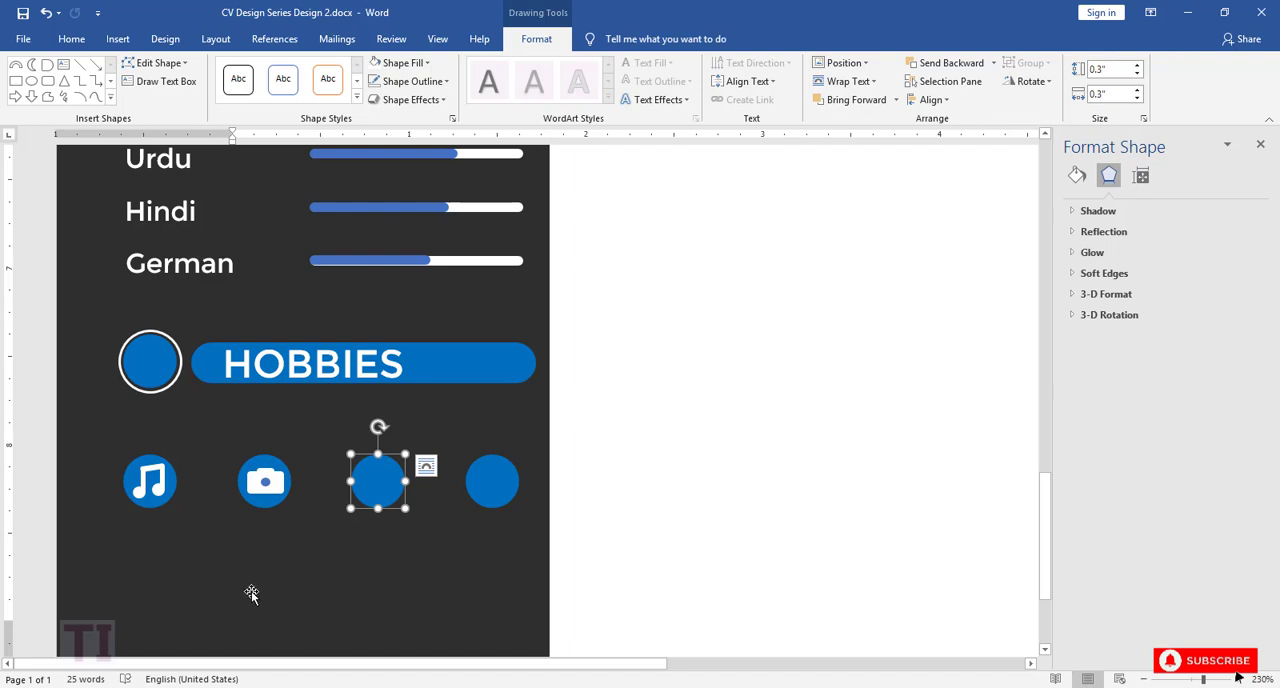
click(420, 640)
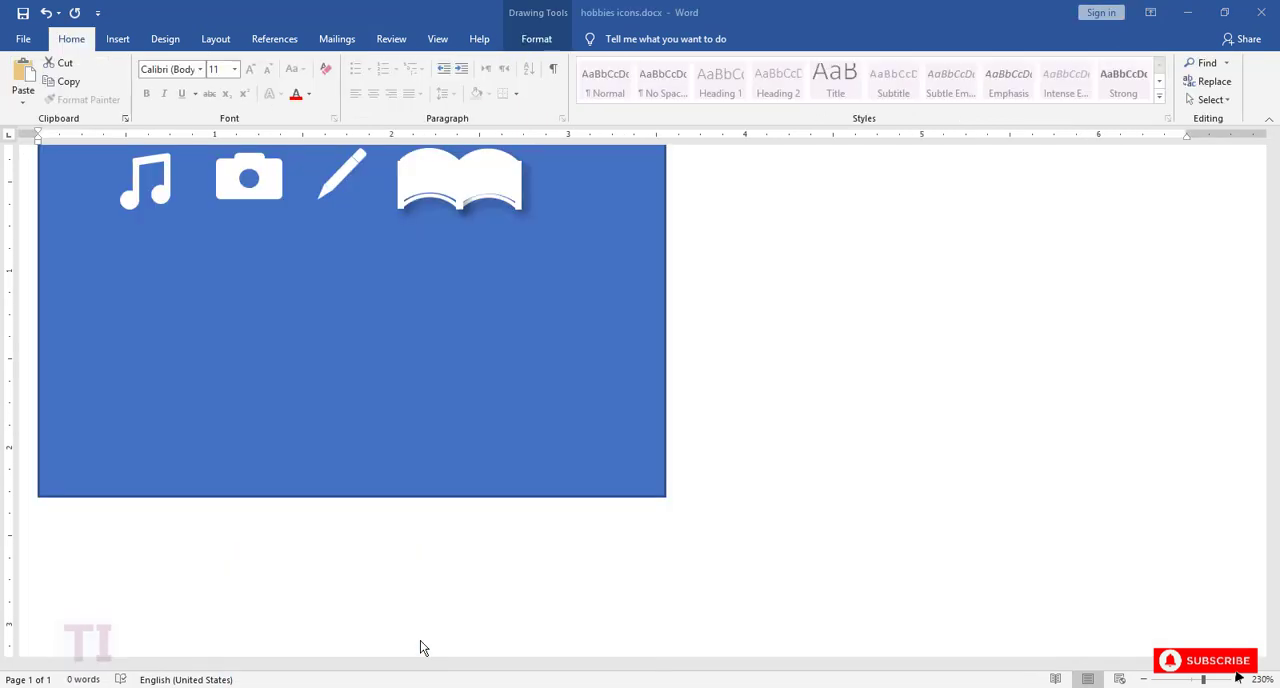
click(303, 163)
click(313, 221)
click(323, 189)
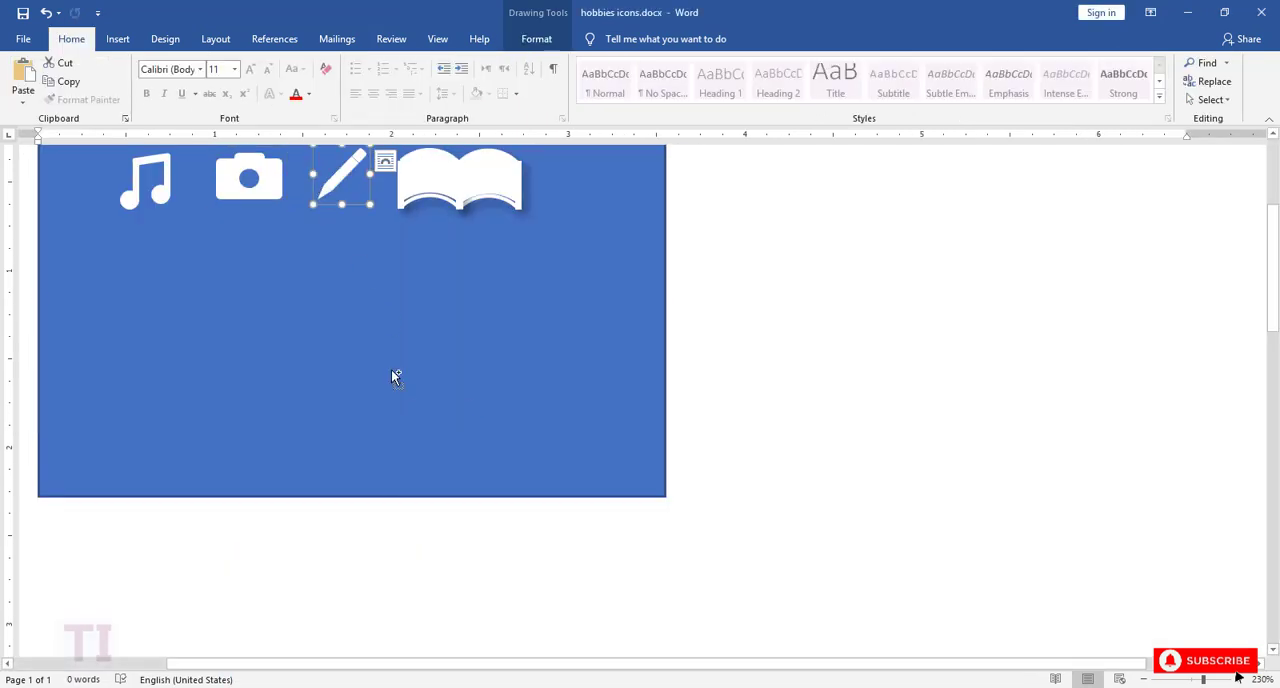
mouse_move(411, 686)
click(323, 615)
key(ctrl+v)
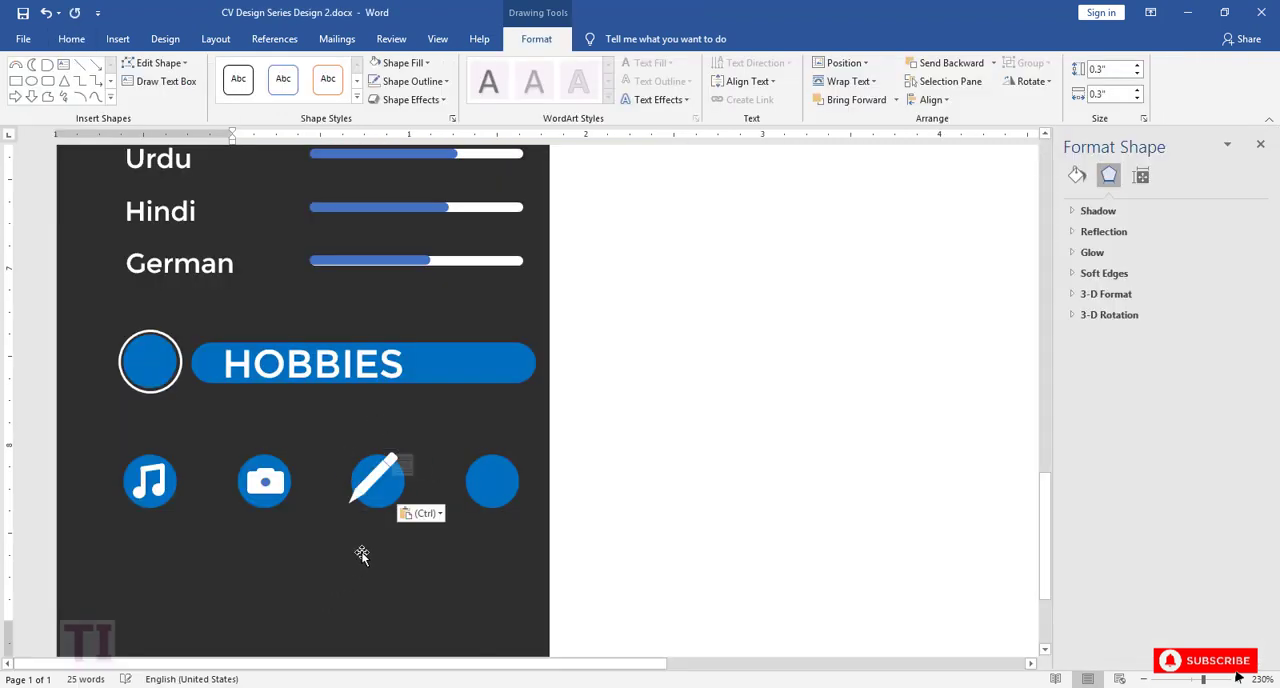
drag(402, 450, 380, 483)
Step: Copy the open book icon from hobbies icons.docx into the CV and fit it inside the fourth hobby circle at 0.23" by 0.25"
mouse_move(433, 684)
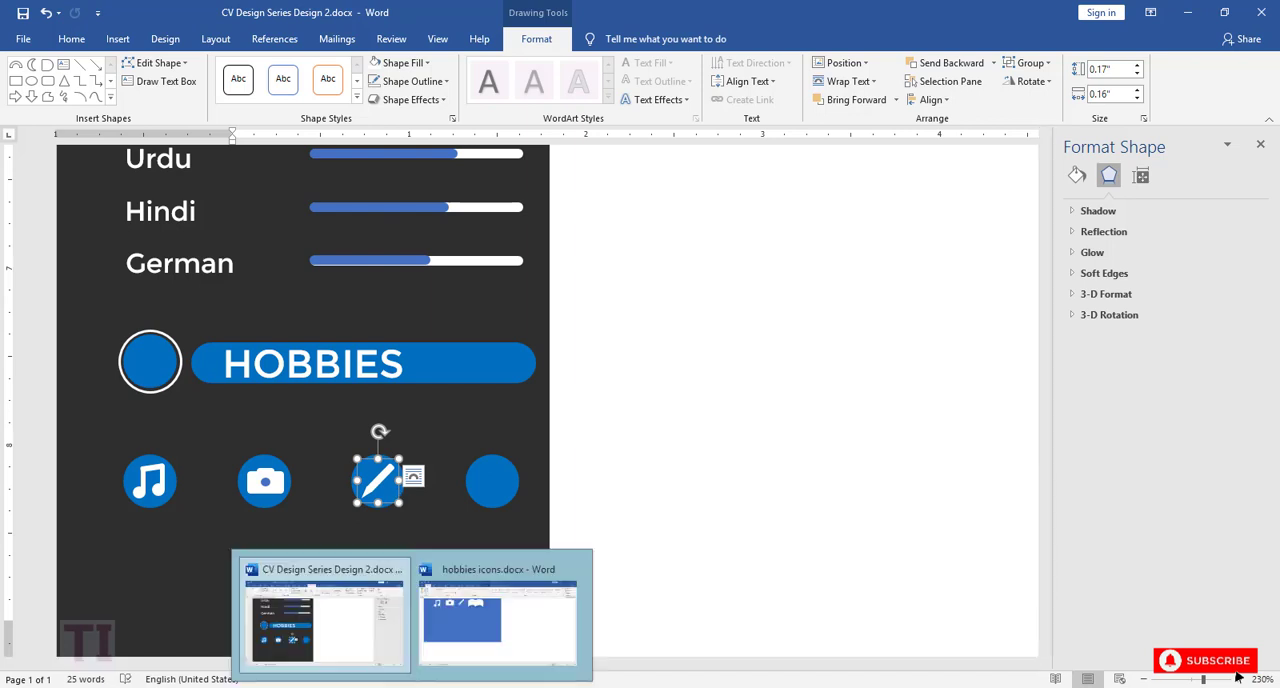
click(500, 600)
click(461, 208)
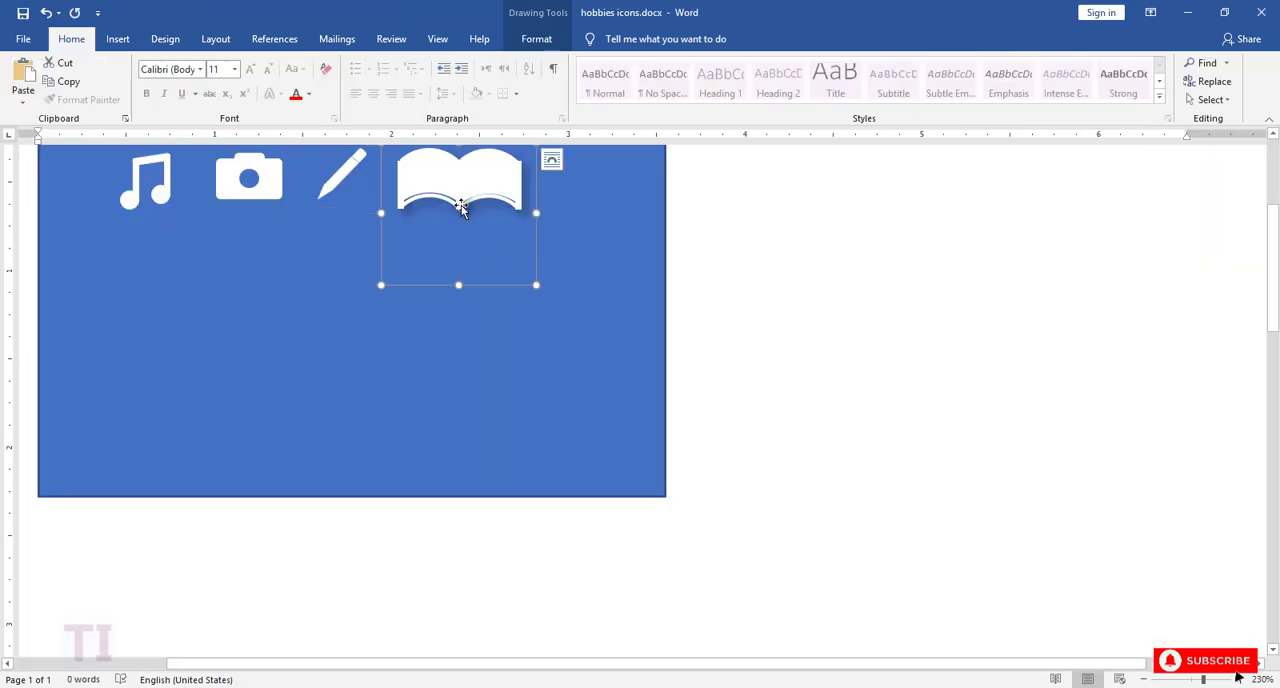
mouse_move(433, 684)
click(371, 654)
click(486, 488)
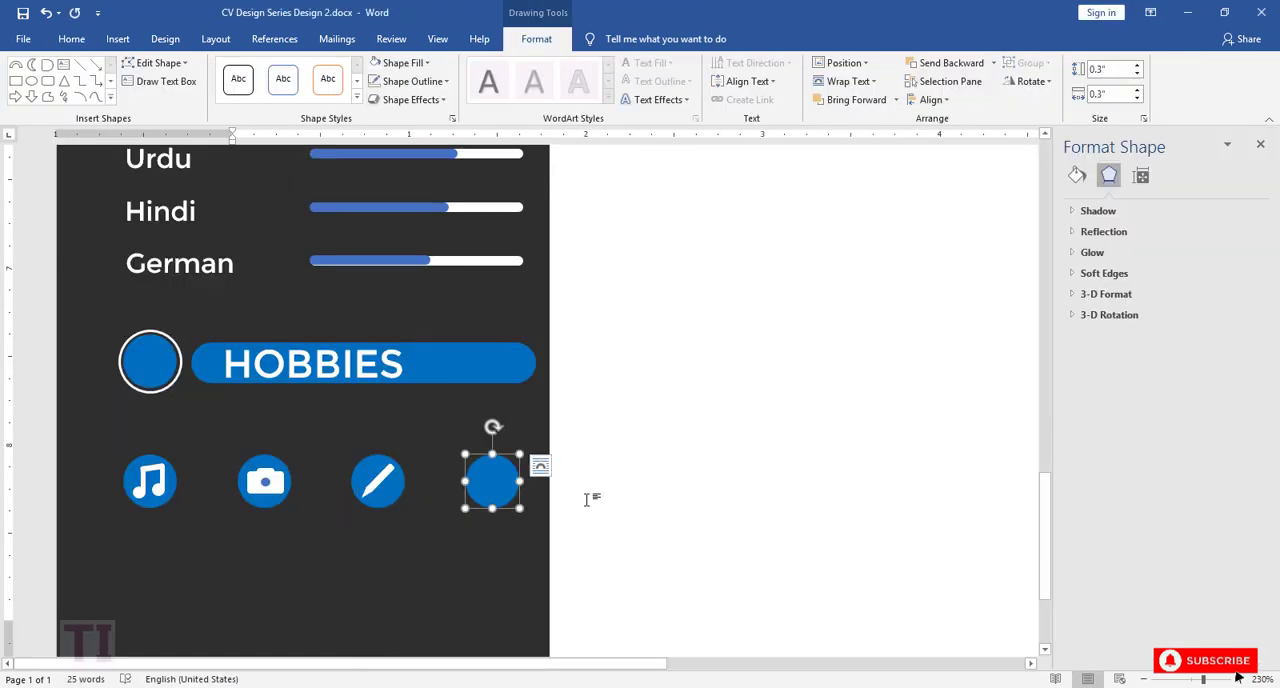
key(ctrl+v)
drag(611, 449, 498, 484)
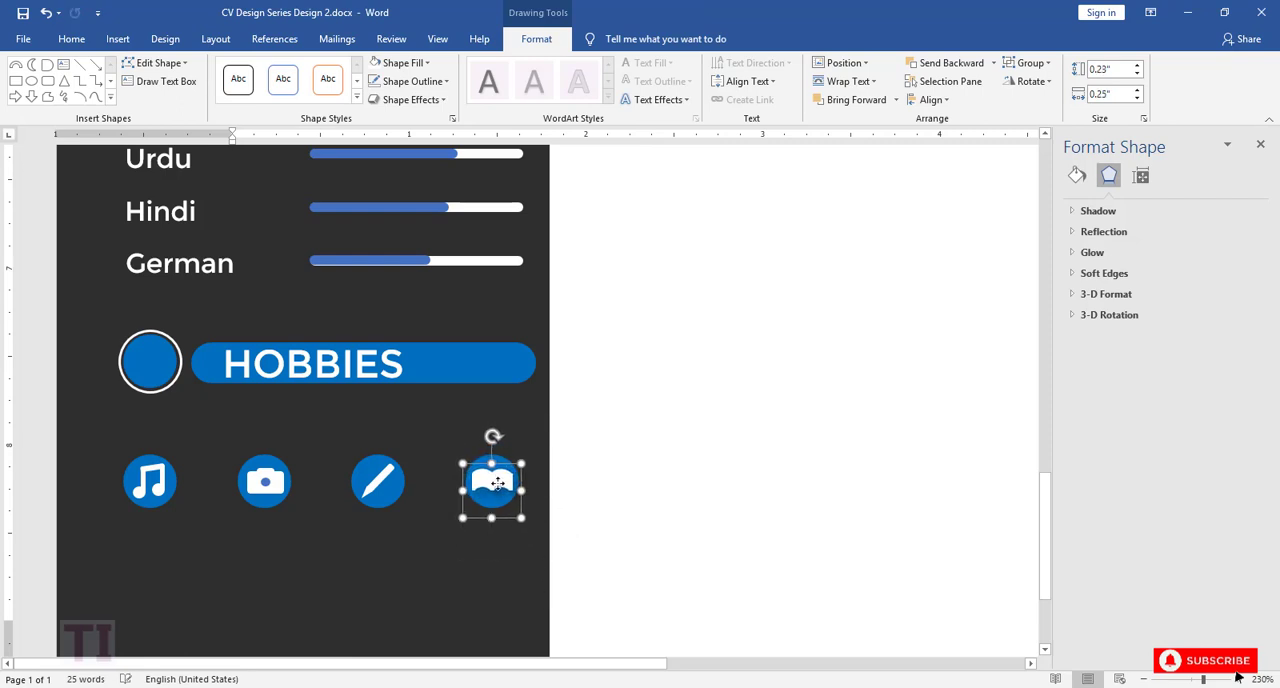
Step: Shrink the music note icon slightly and keep it centred inside the first hobby circle
click(147, 480)
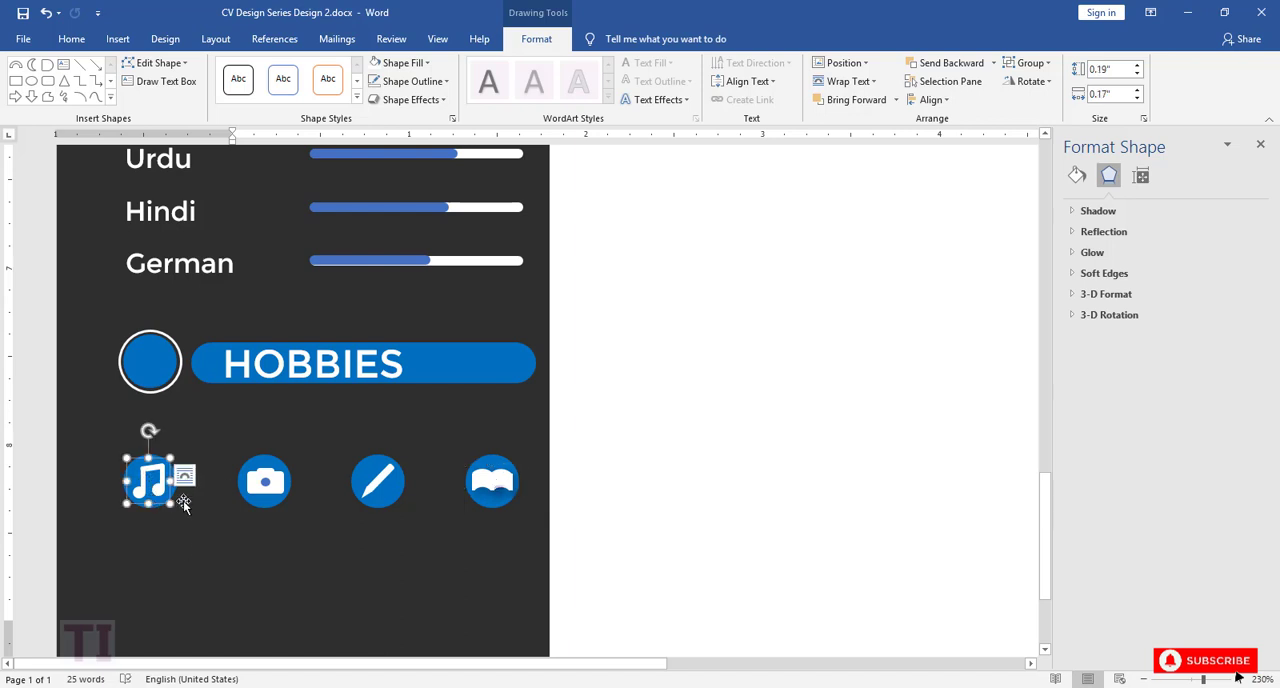
drag(171, 459, 156, 480)
click(243, 549)
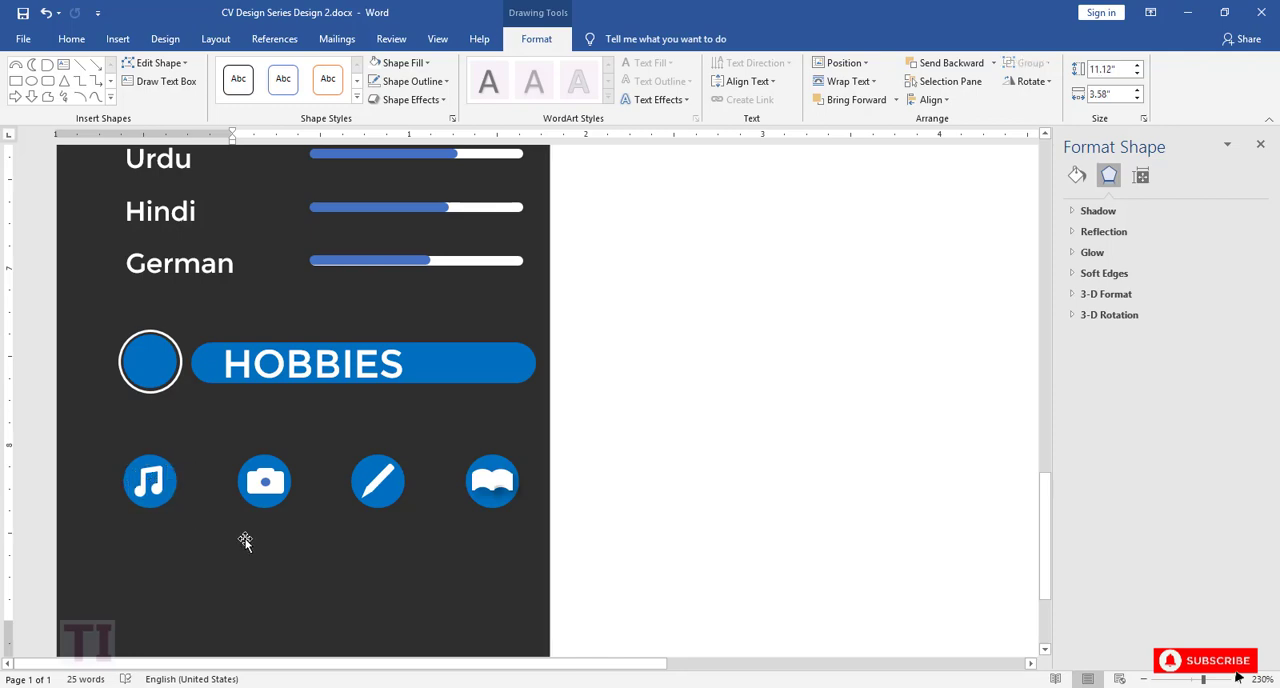
Step: Review the whole CV page and save the document
scroll(246, 534, down, 3)
scroll(246, 534, up, 15)
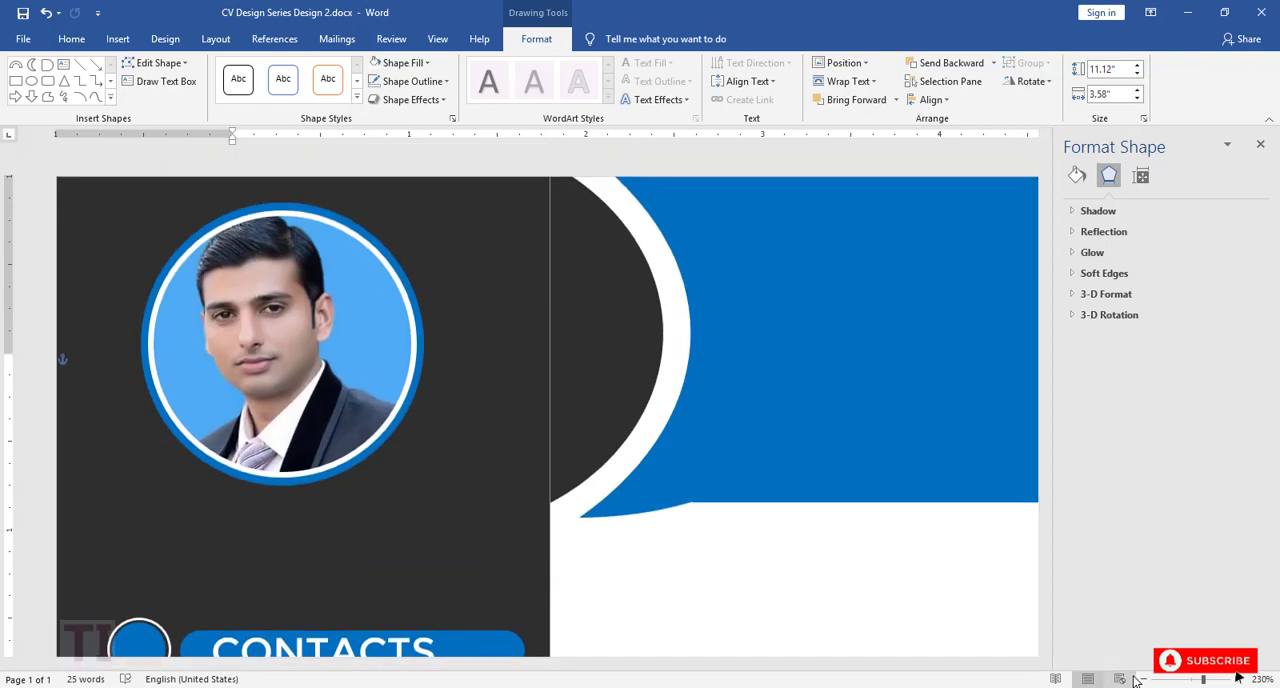
click(1144, 681)
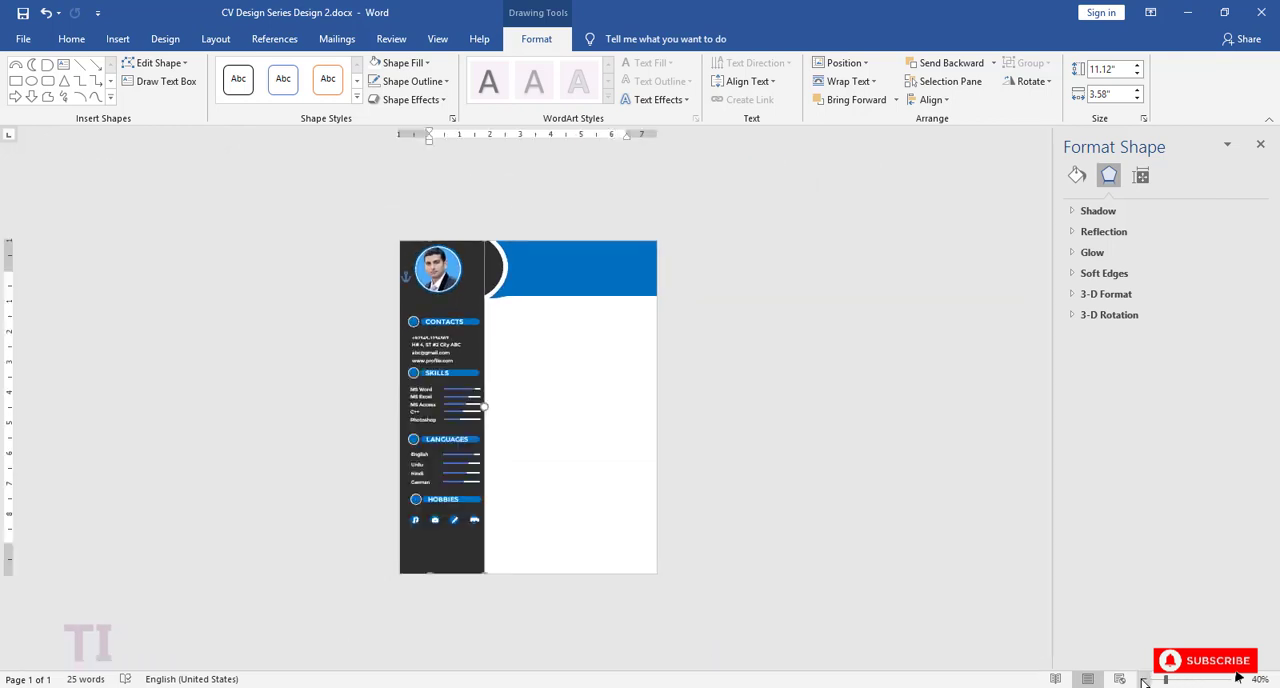
click(587, 481)
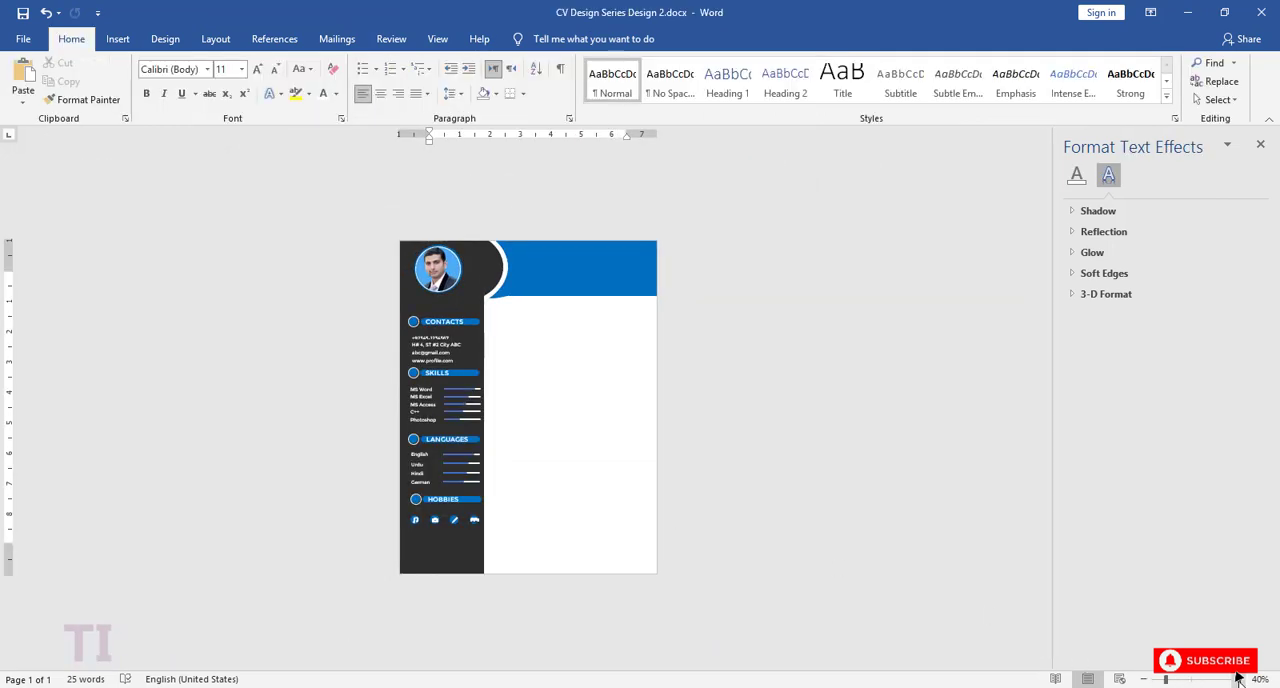
click(1238, 679)
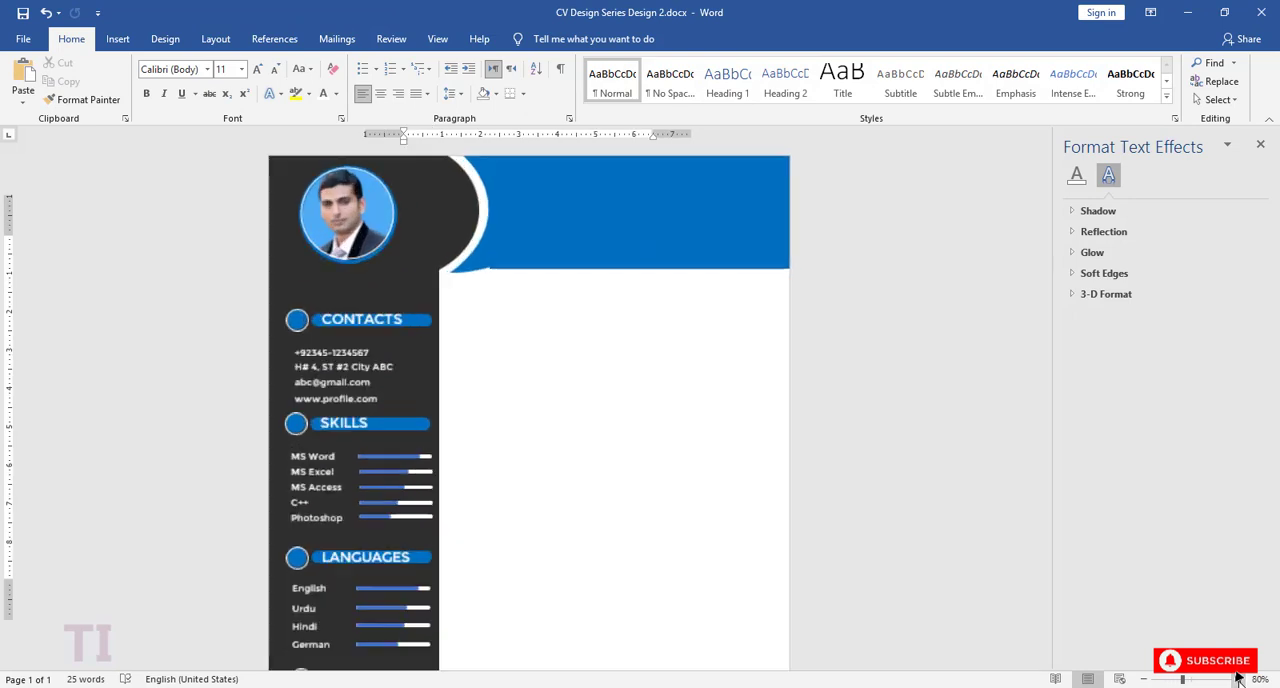
click(22, 12)
Step: Duplicate the CONTACTS heading text box and move the copy into the blue header area beside the photo
click(1238, 679)
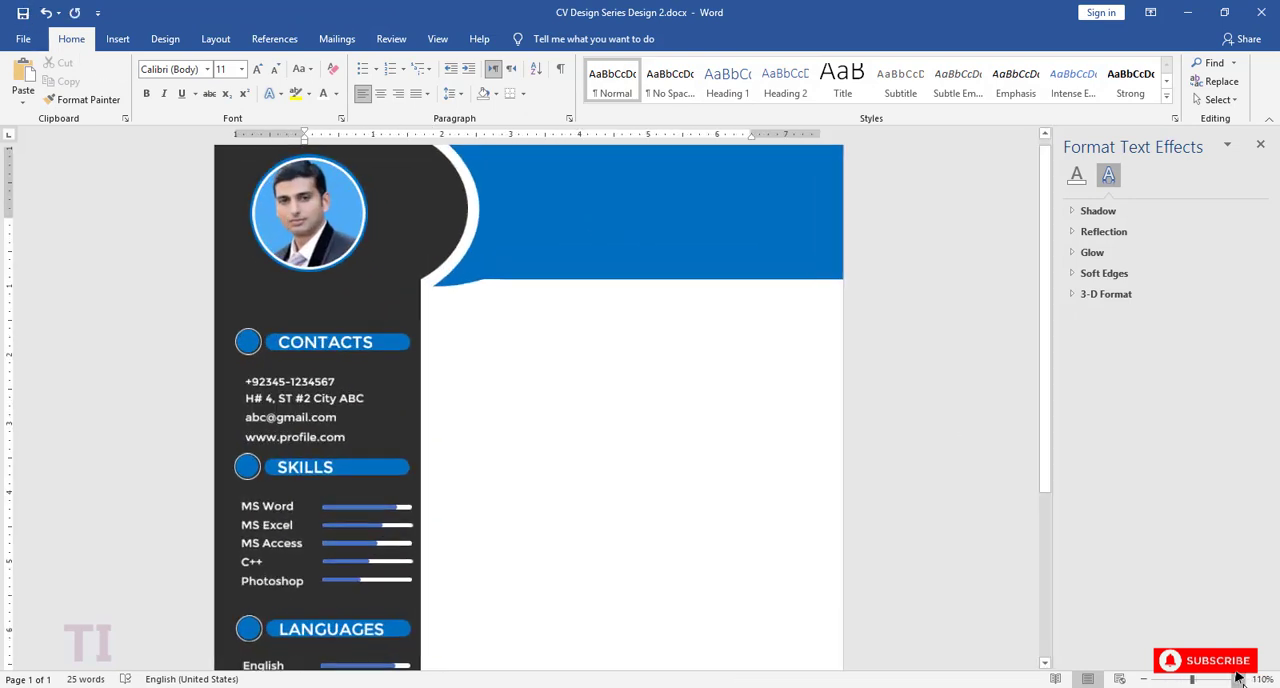
click(1238, 679)
click(1238, 679)
click(1238, 679)
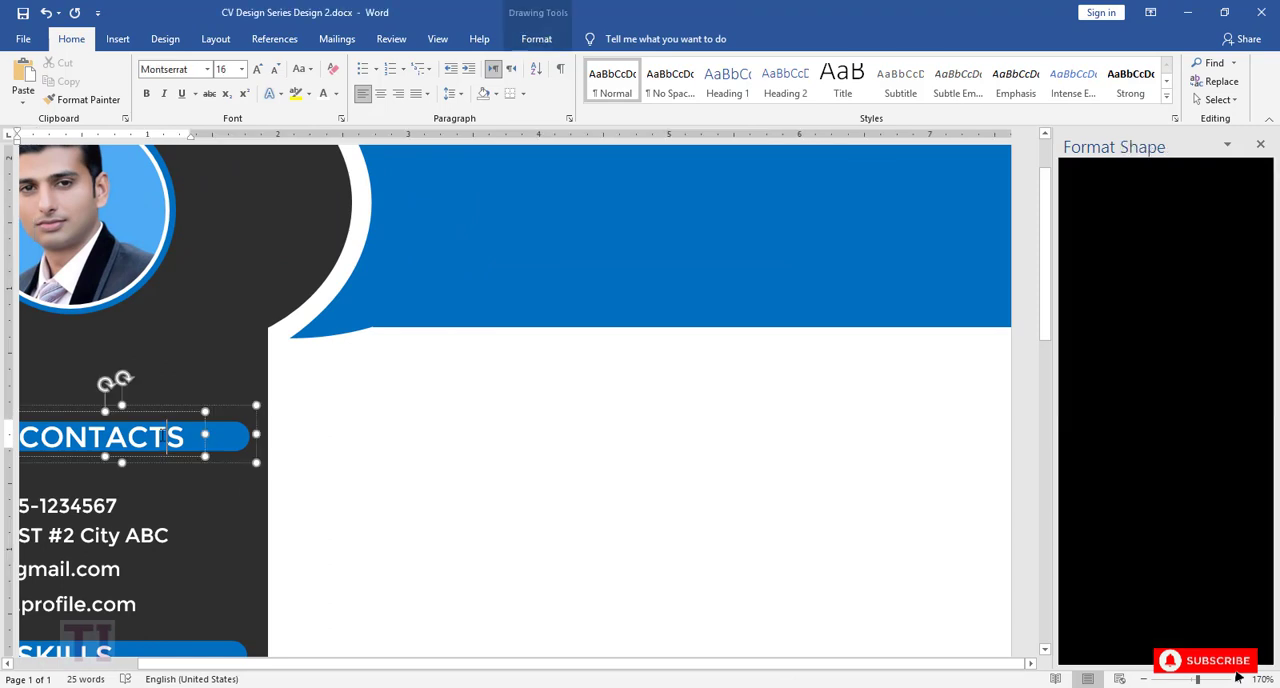
key(Escape)
key(ctrl+v)
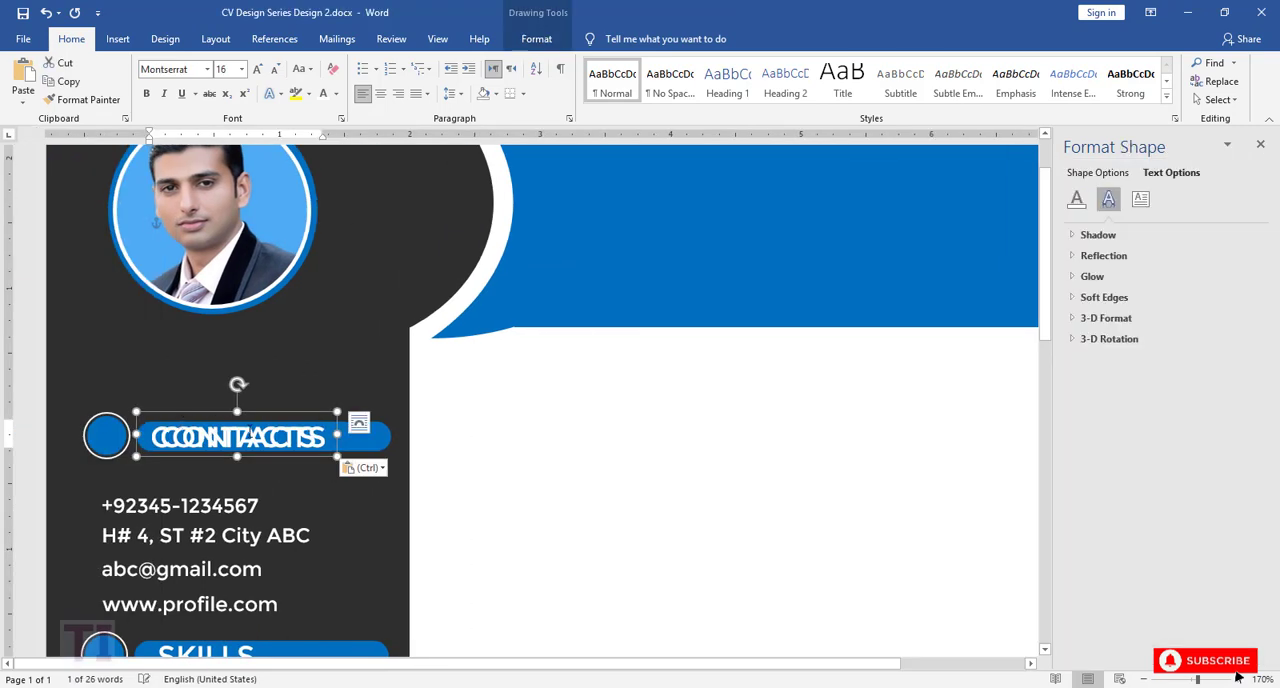
drag(271, 411, 735, 186)
drag(622, 668, 775, 672)
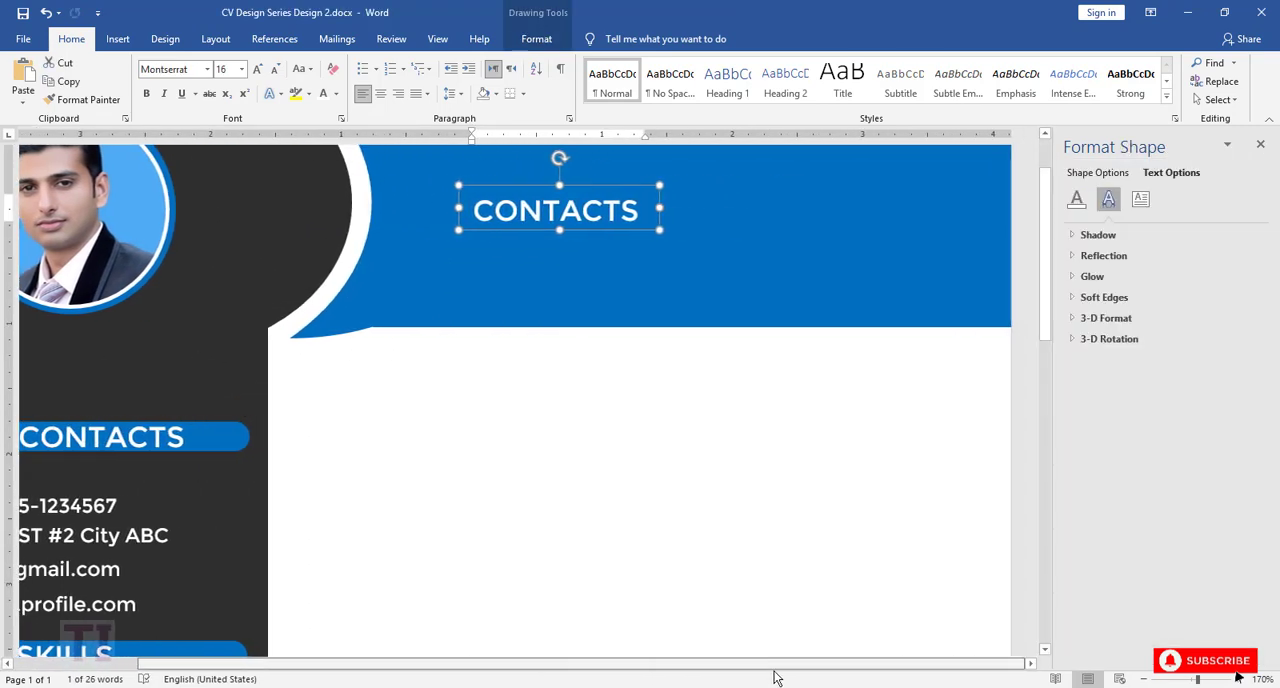
scroll(1046, 330, up, 2)
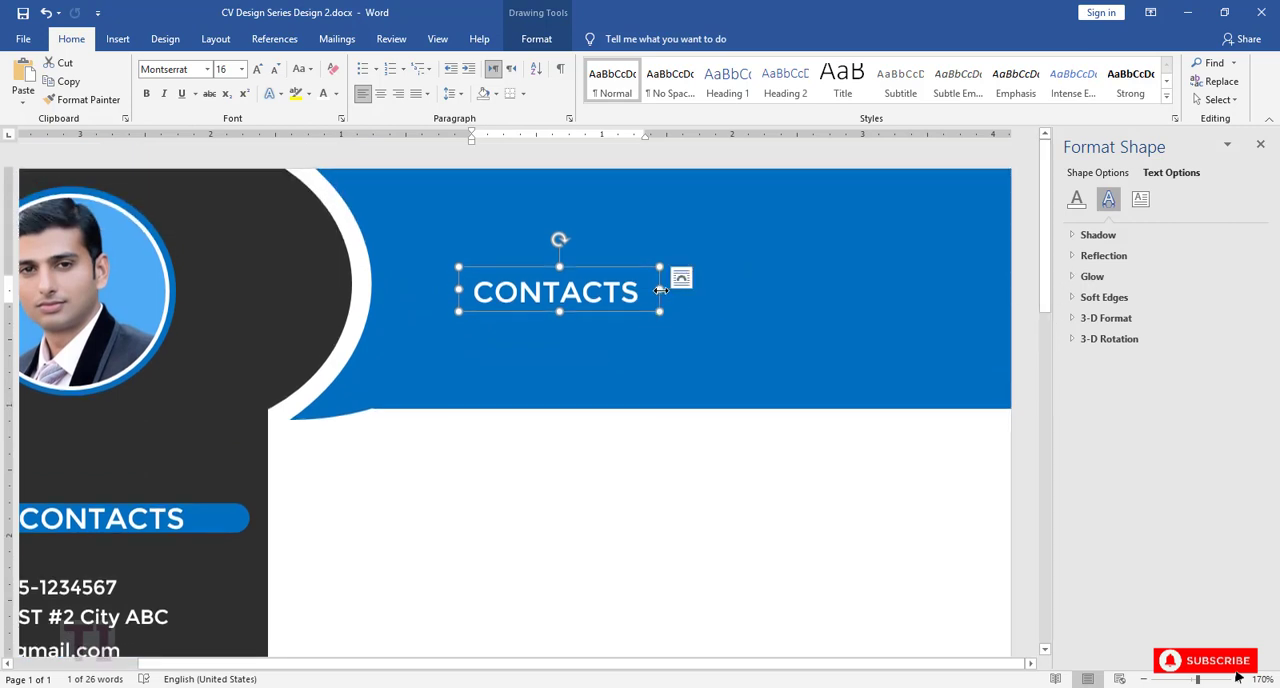
Step: Widen and heighten the copied text box, shift it up within the header, and replace its text with the person's full name in capitals
drag(660, 289, 921, 289)
drag(690, 311, 690, 380)
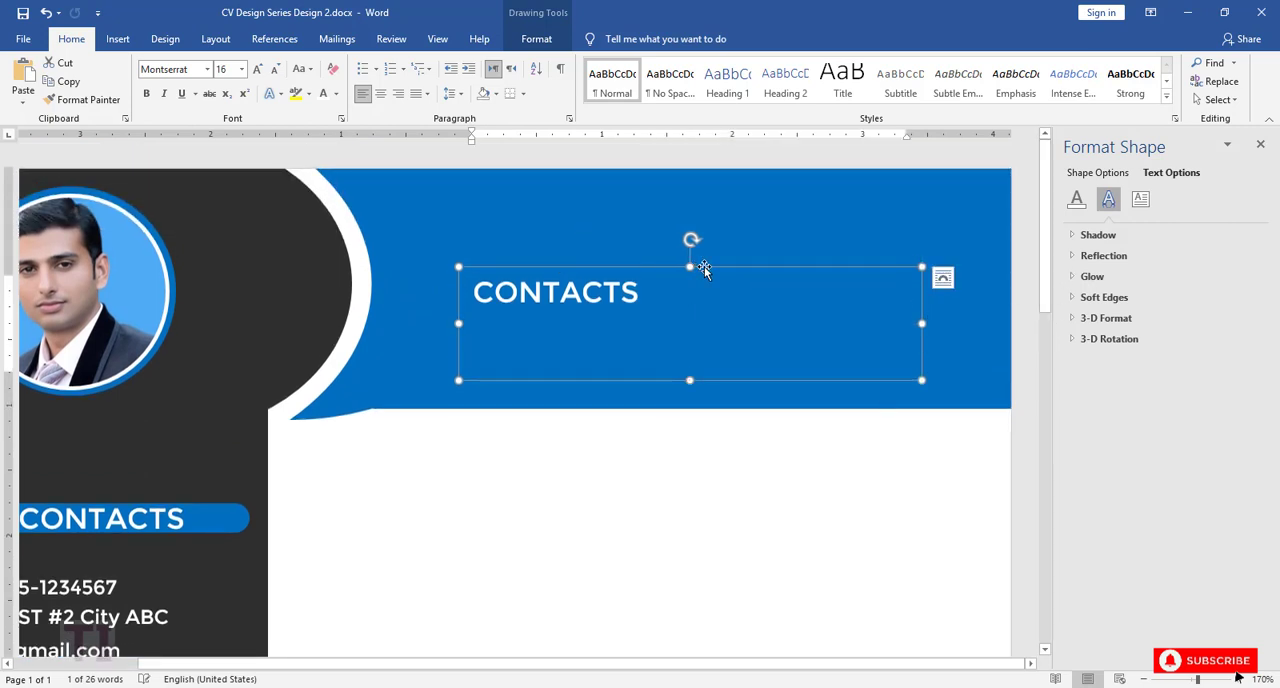
drag(704, 269, 450, 245)
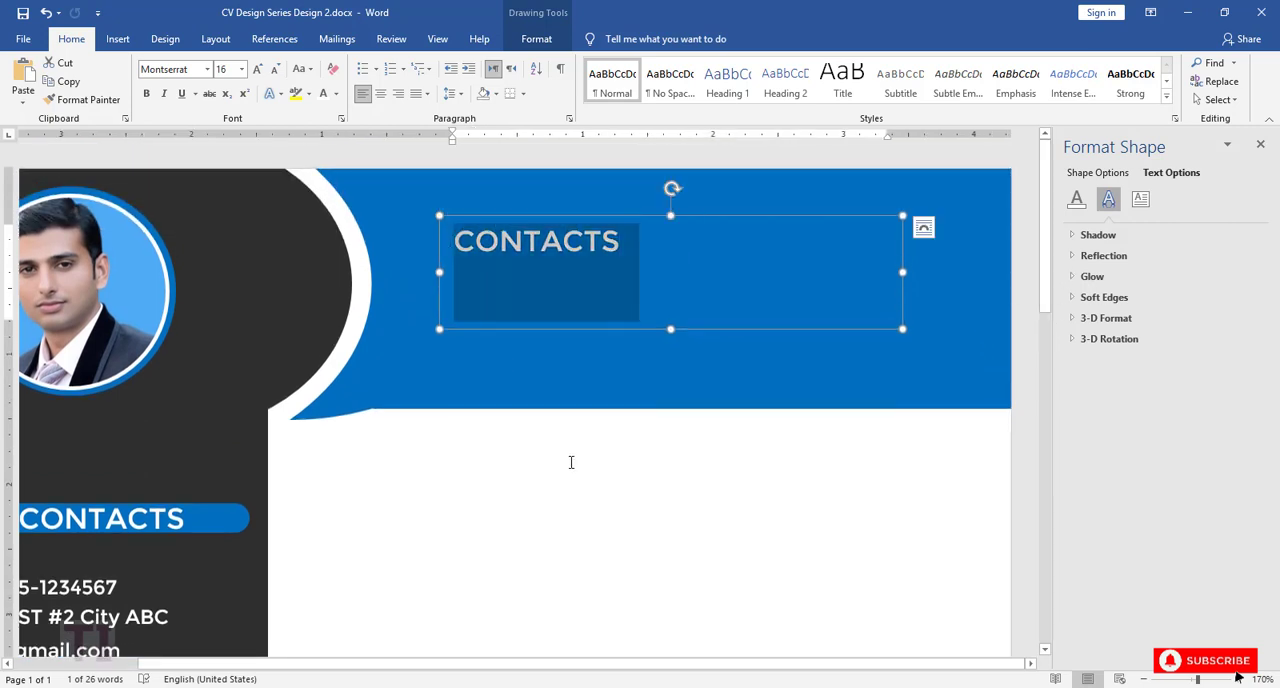
text(tahi)
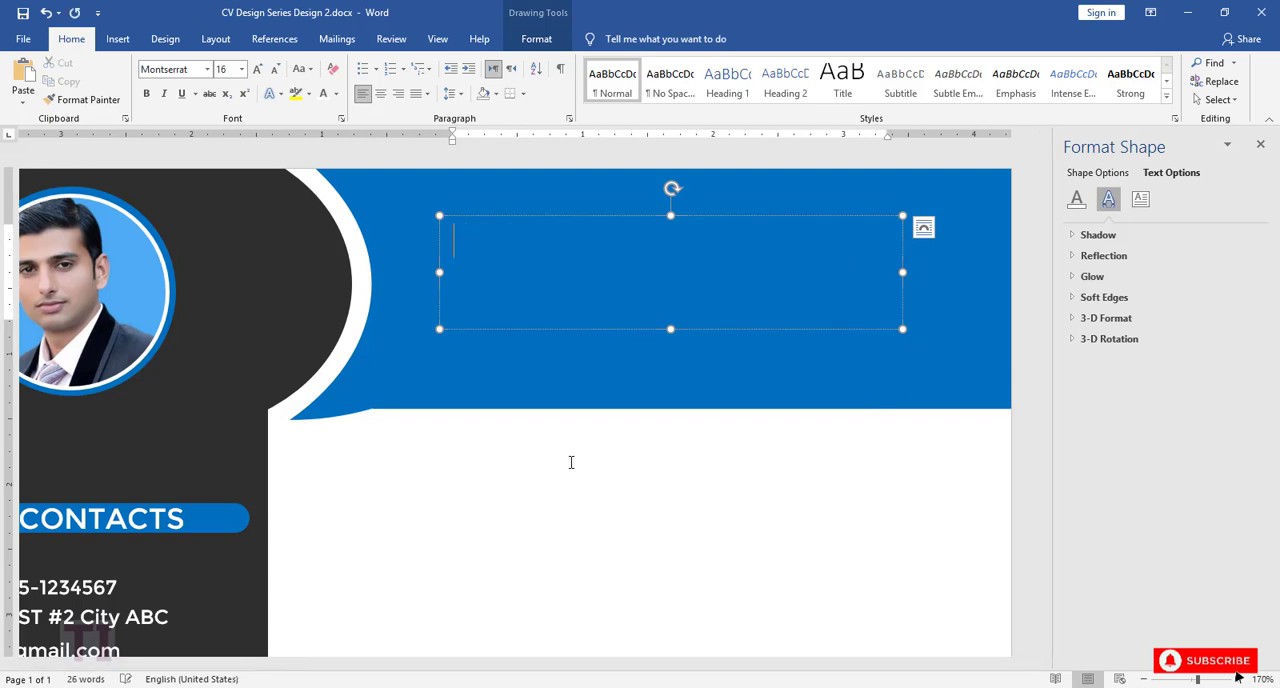
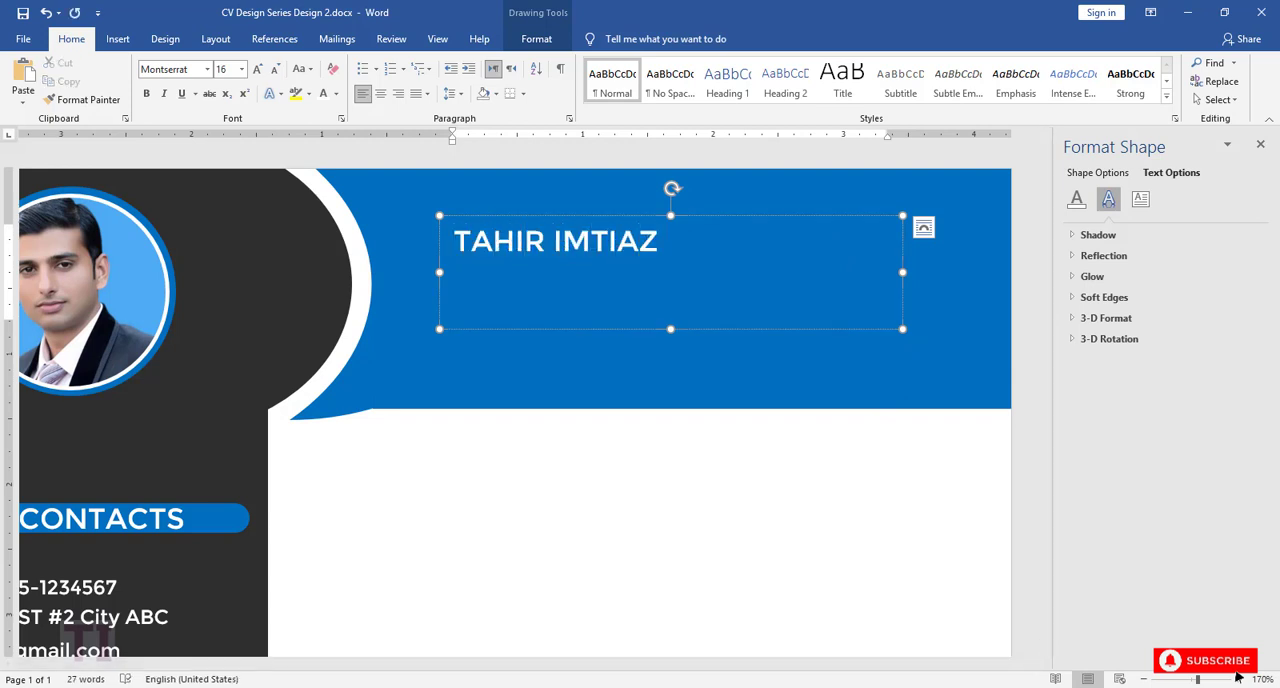
Step: Set the name in the header to font size 28 and shorten its text box to fit
drag(662, 312, 454, 243)
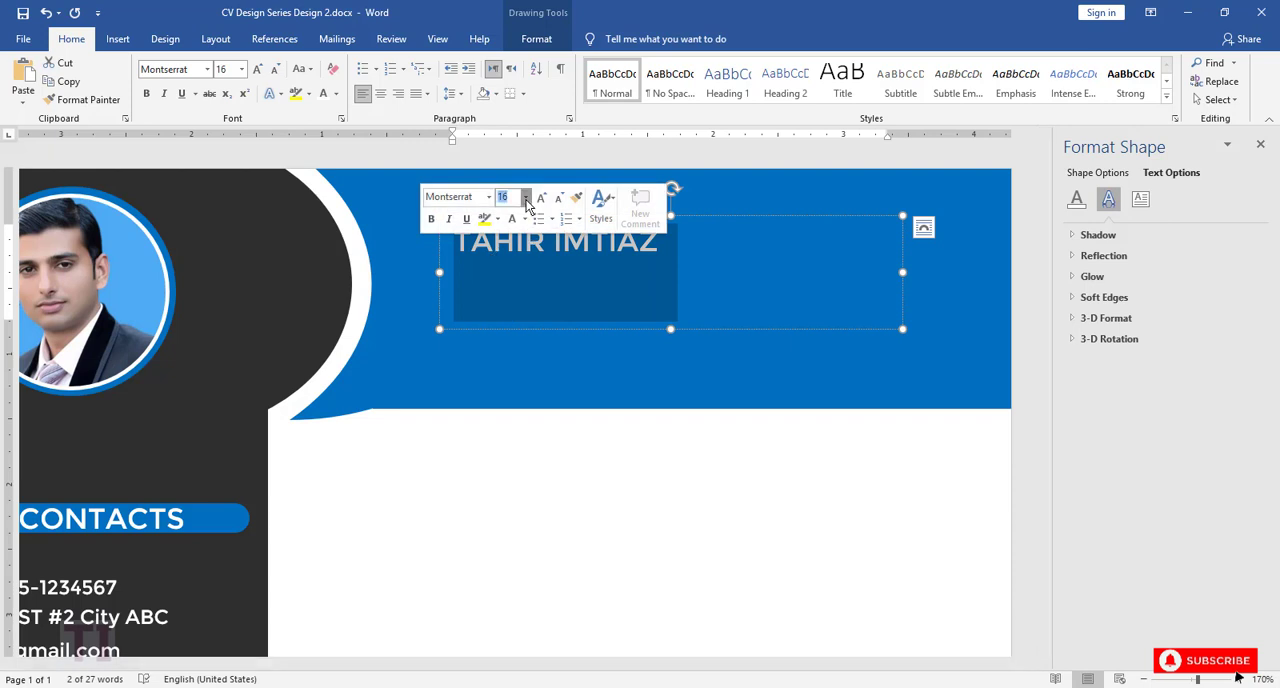
click(525, 198)
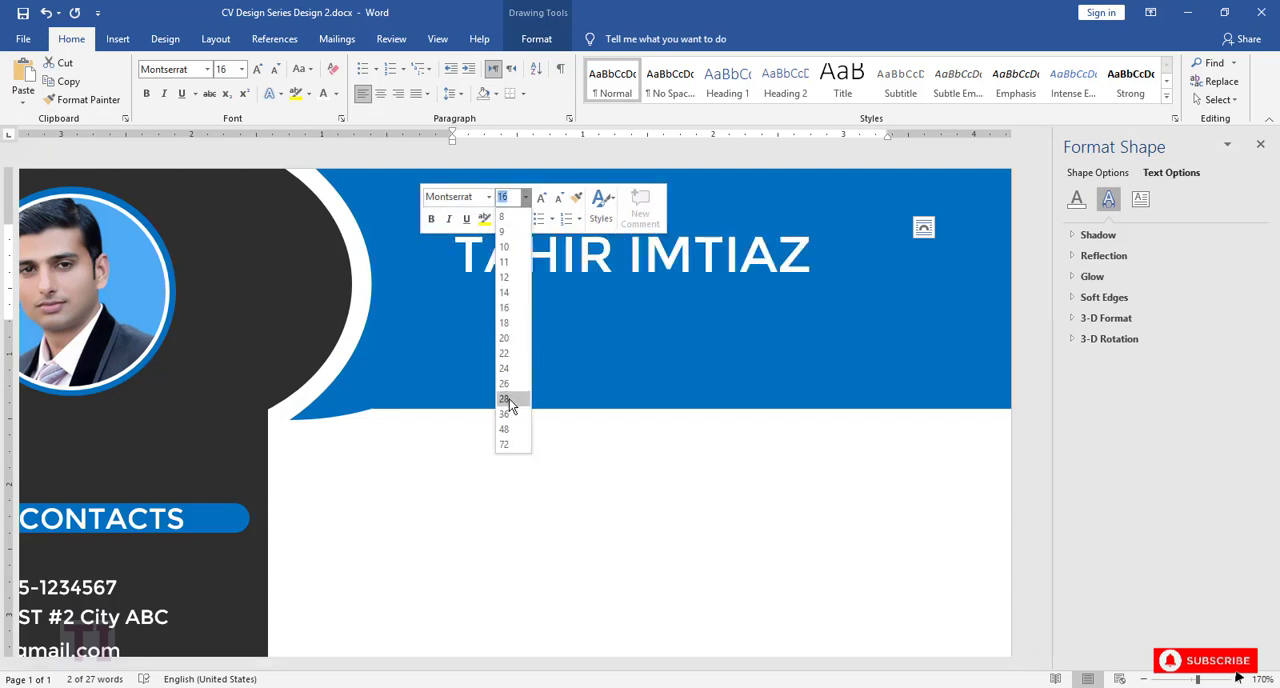
click(512, 399)
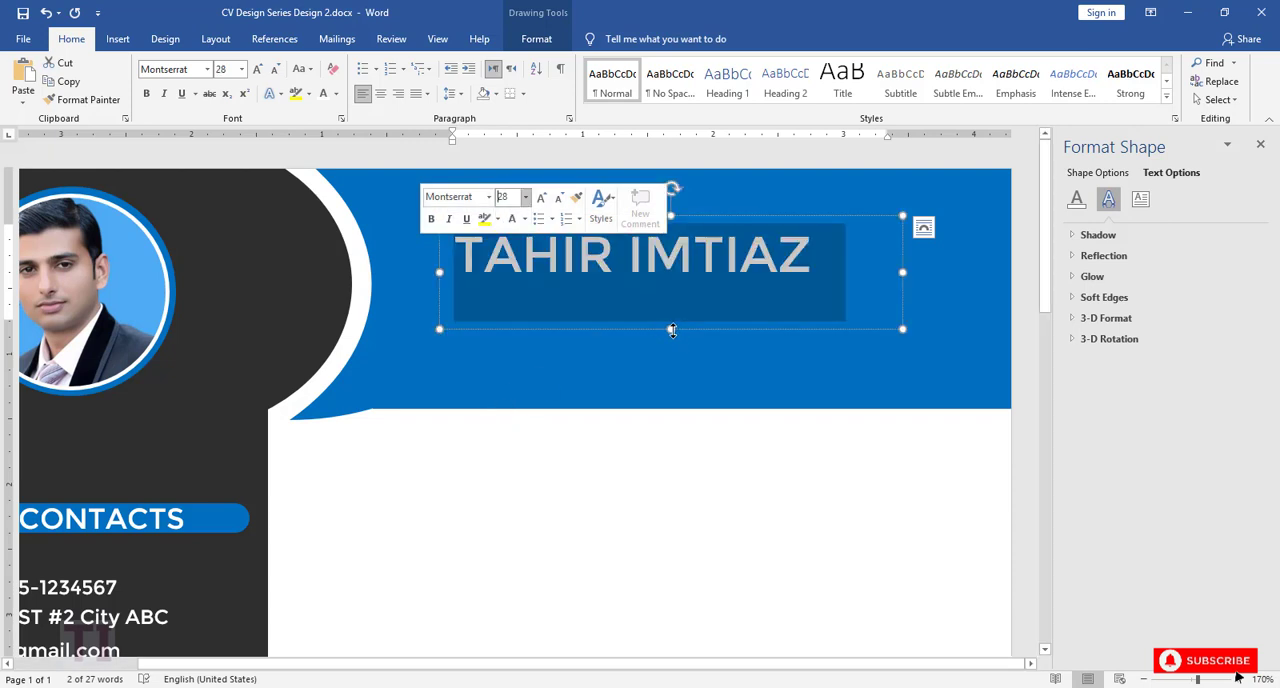
drag(672, 330, 671, 297)
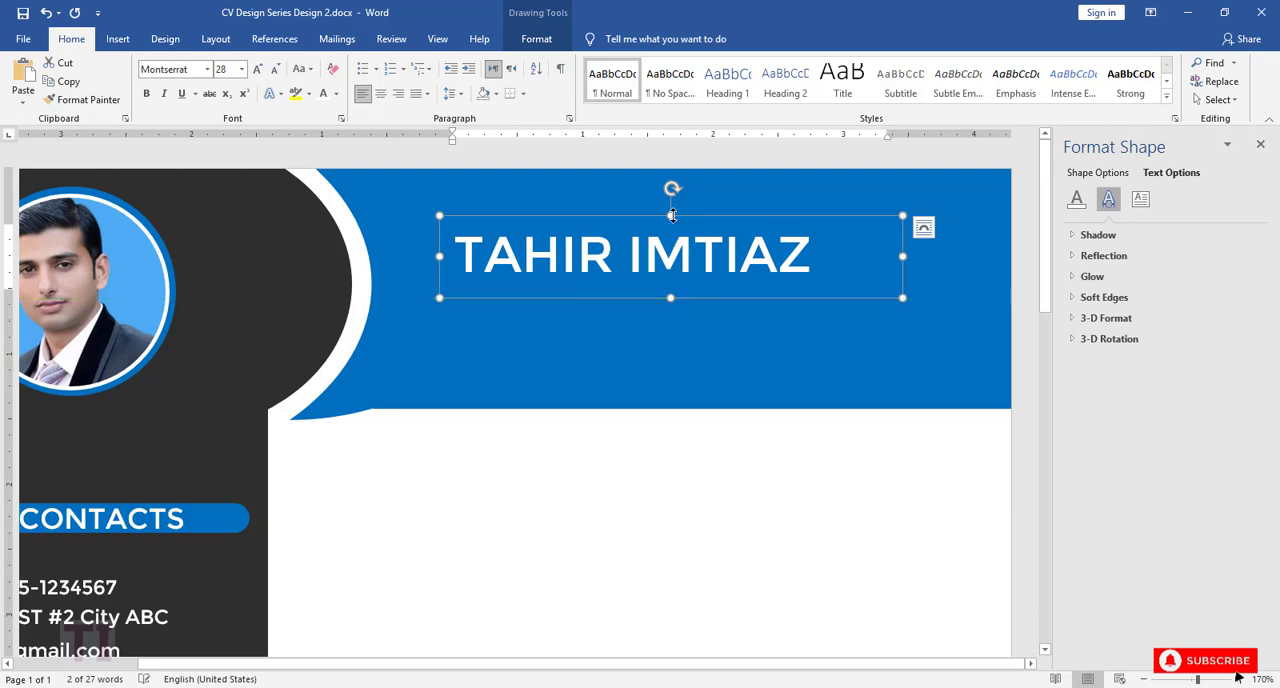
Step: Duplicate the name text box directly below the name and replace the copy's text with the job title Software Engineer
drag(671, 215, 706, 295)
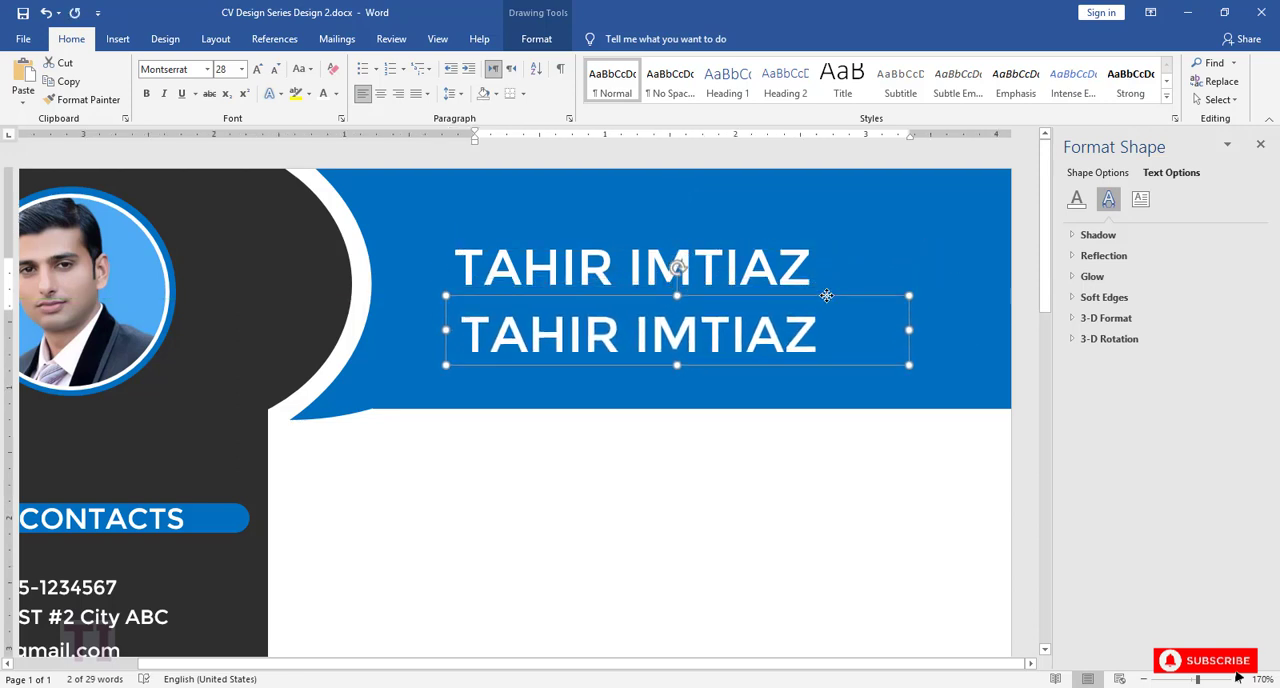
drag(826, 337, 466, 340)
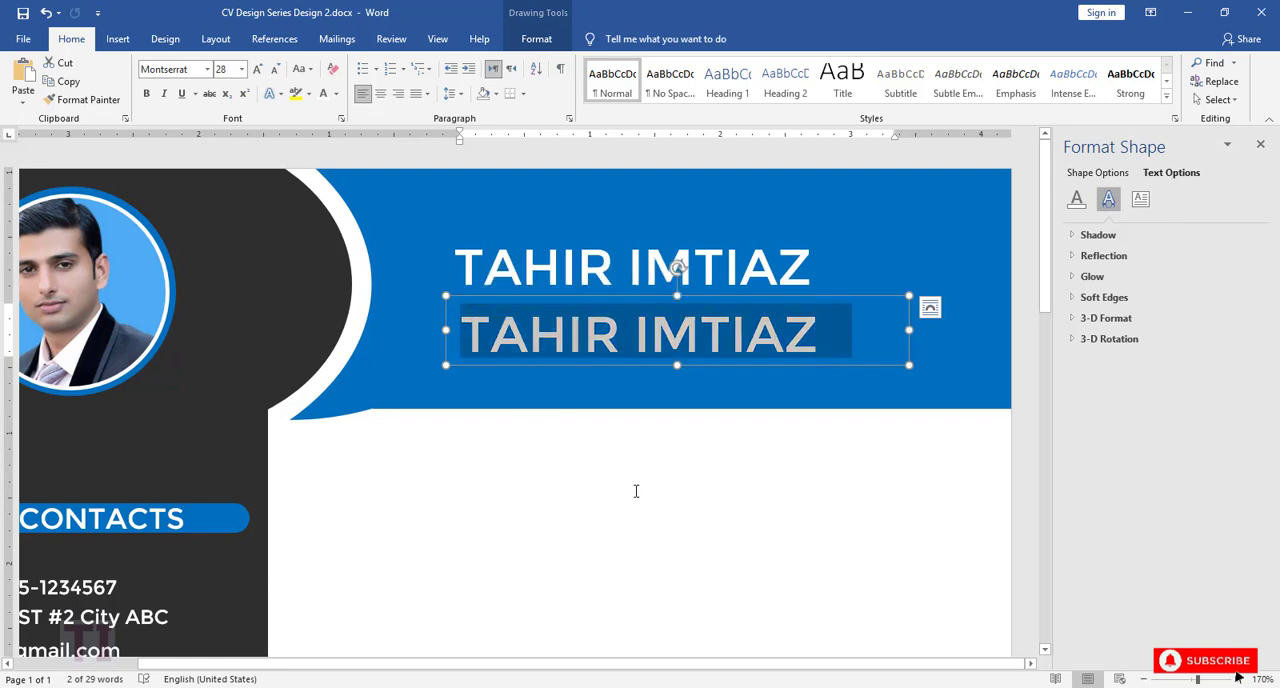
text(S)
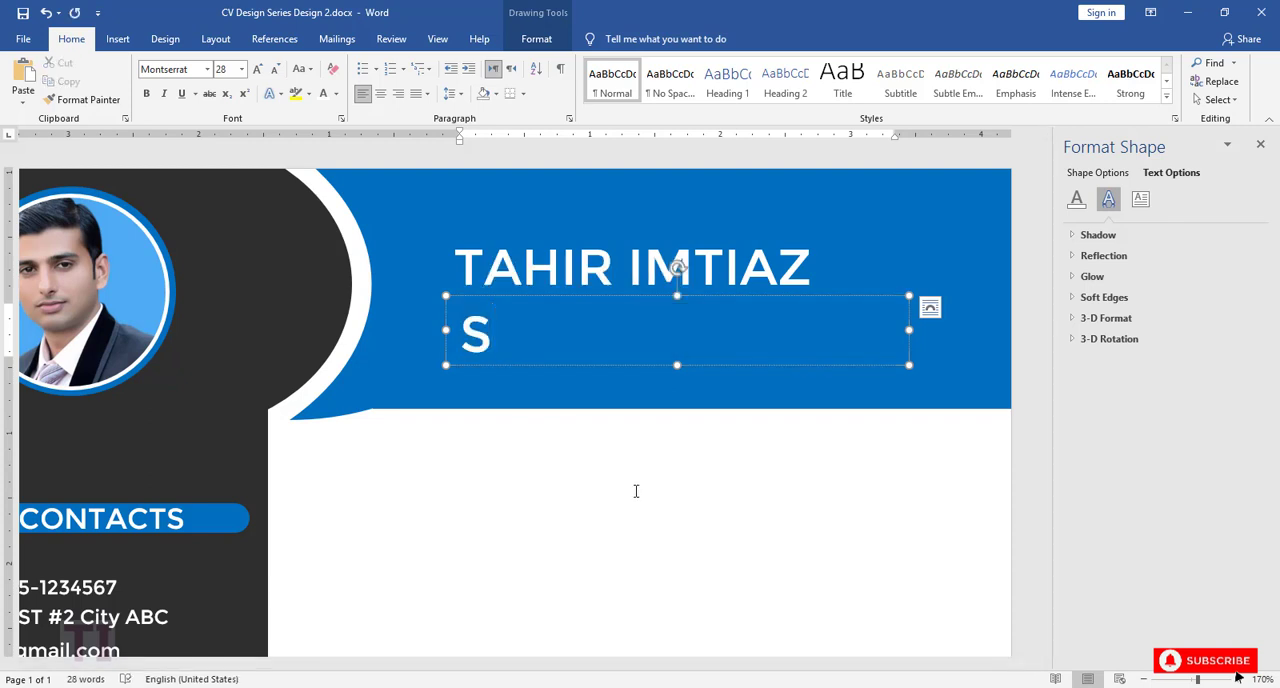
text(oftware Engine)
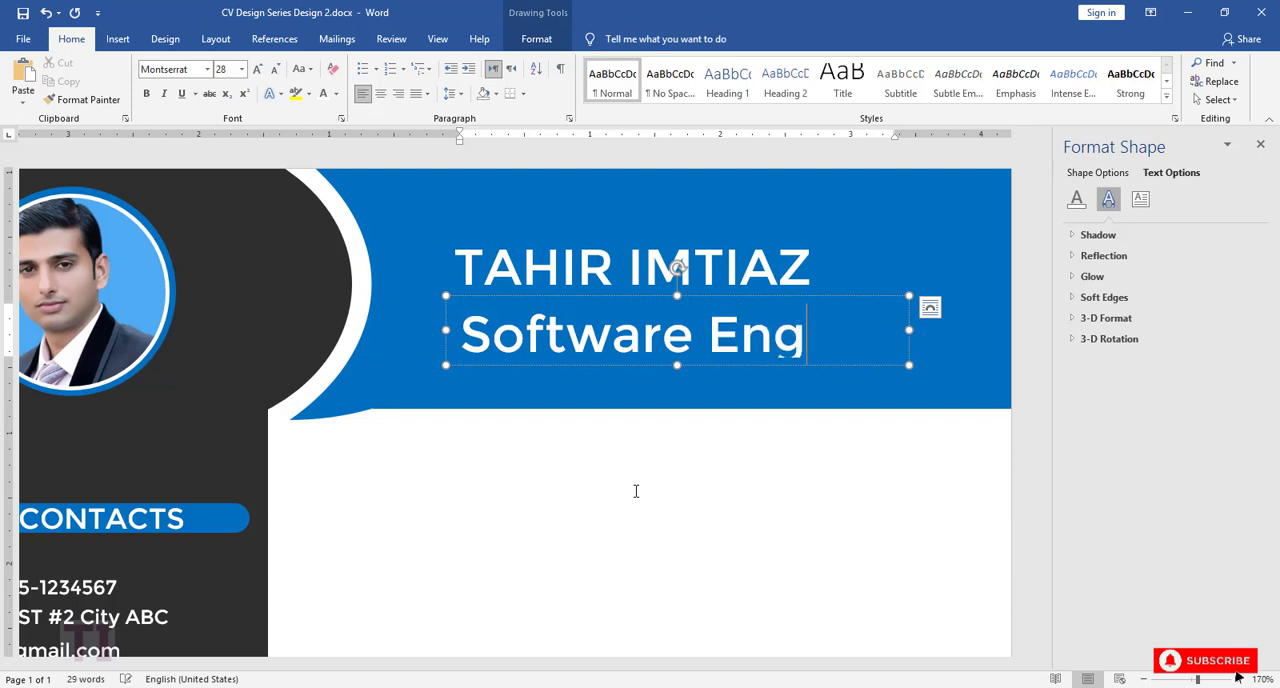
key(BackSpace)
key(BackSpace)
key(BackSpace)
key(BackSpace)
key(BackSpace)
key(BackSpace)
key(BackSpace)
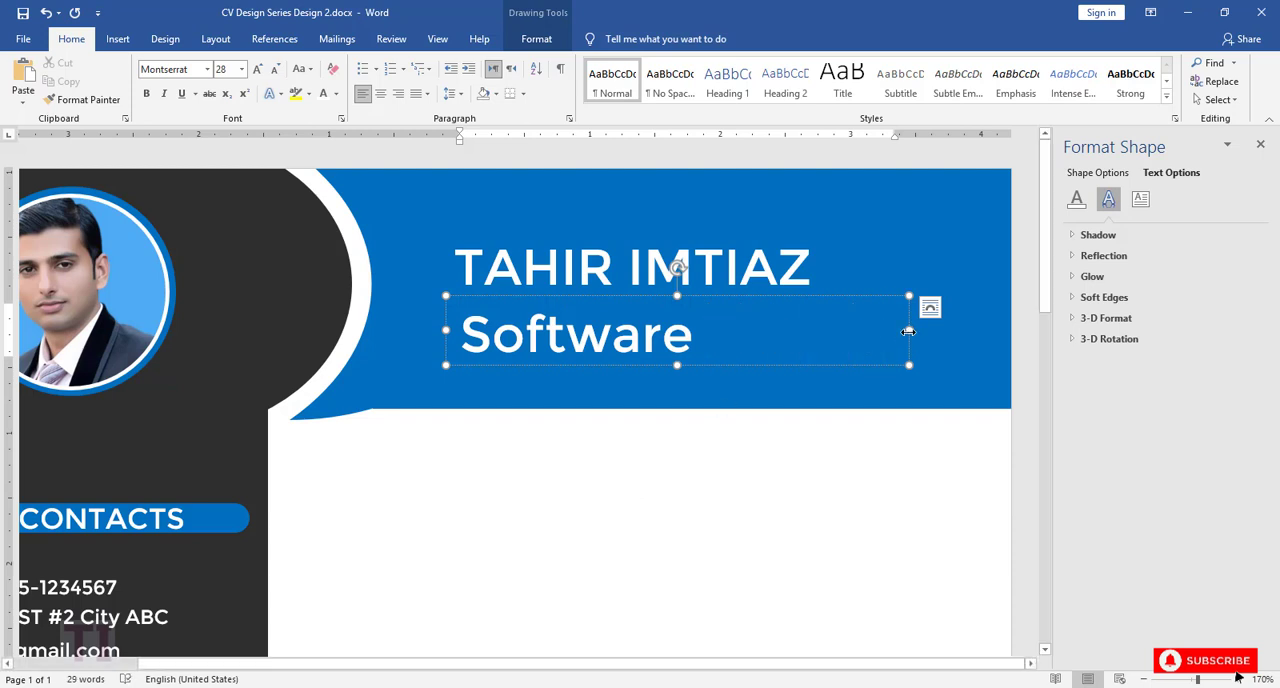
Step: Set the Software Engineer text to font size 22 and narrow its text box to the width of the text
drag(908, 331, 462, 335)
click(590, 302)
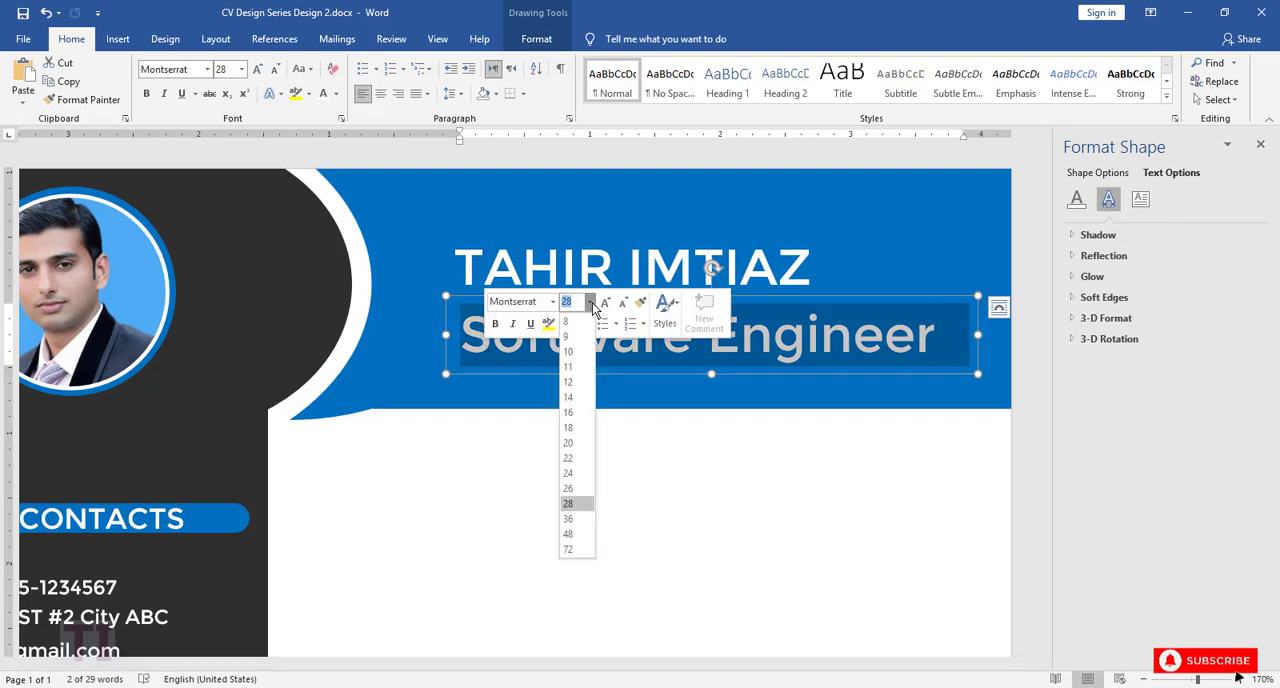
click(568, 458)
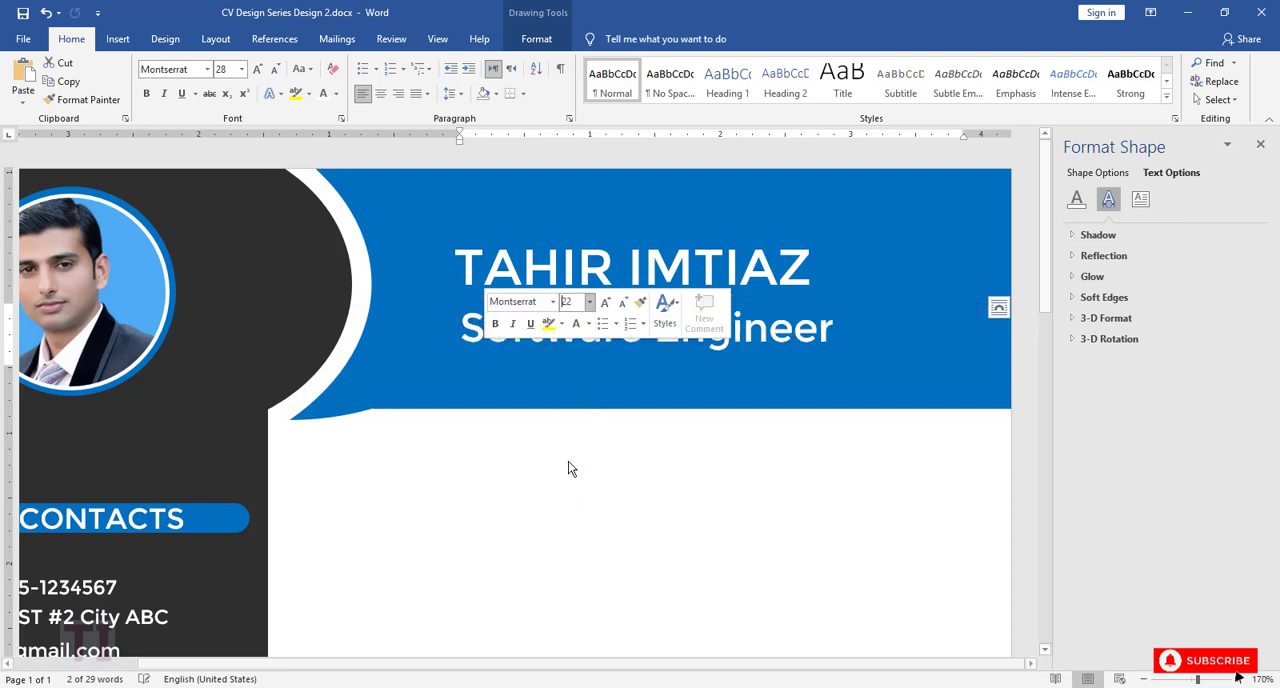
drag(977, 335, 847, 336)
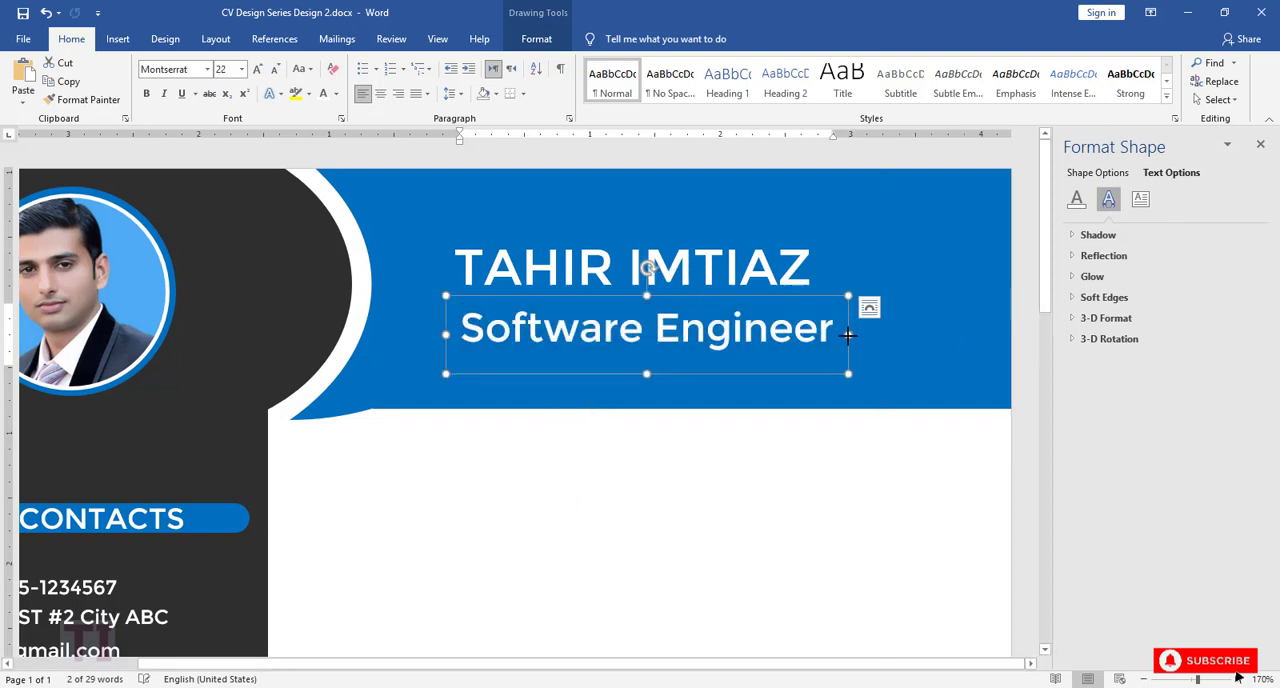
Step: Shift the Software Engineer text box slightly left so it sits centred under the name, and reduce its height a little
drag(701, 300, 689, 300)
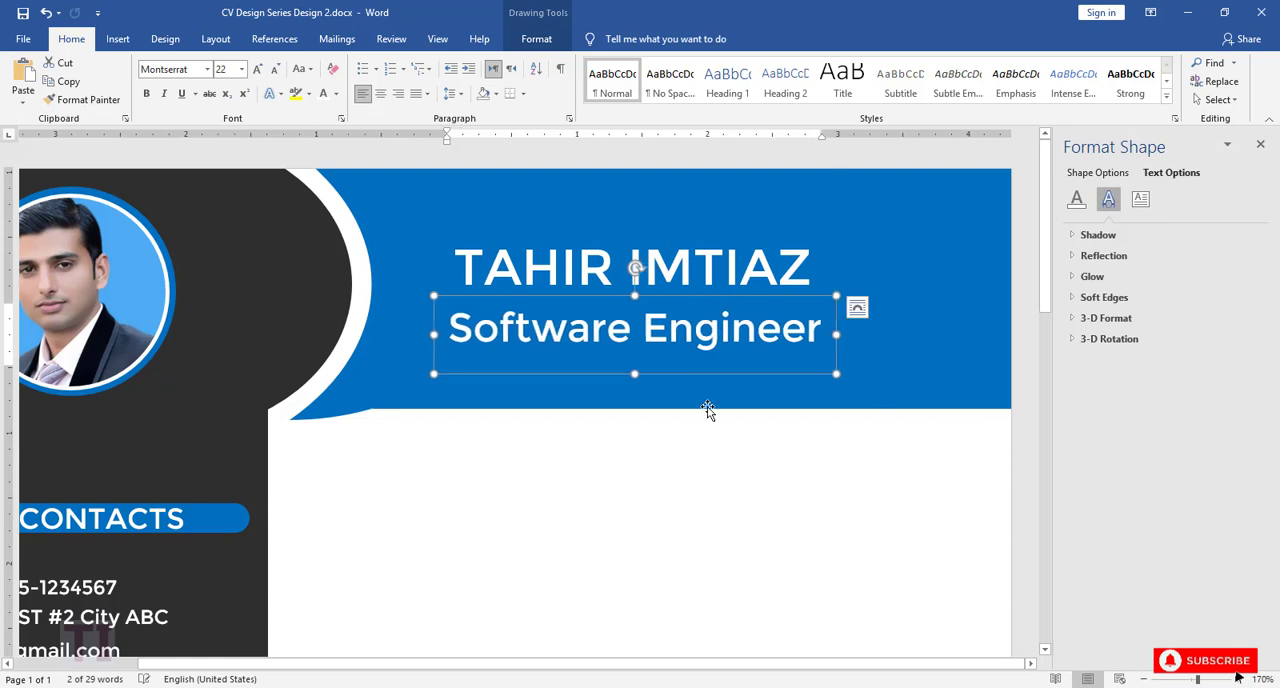
drag(632, 373, 633, 362)
click(697, 447)
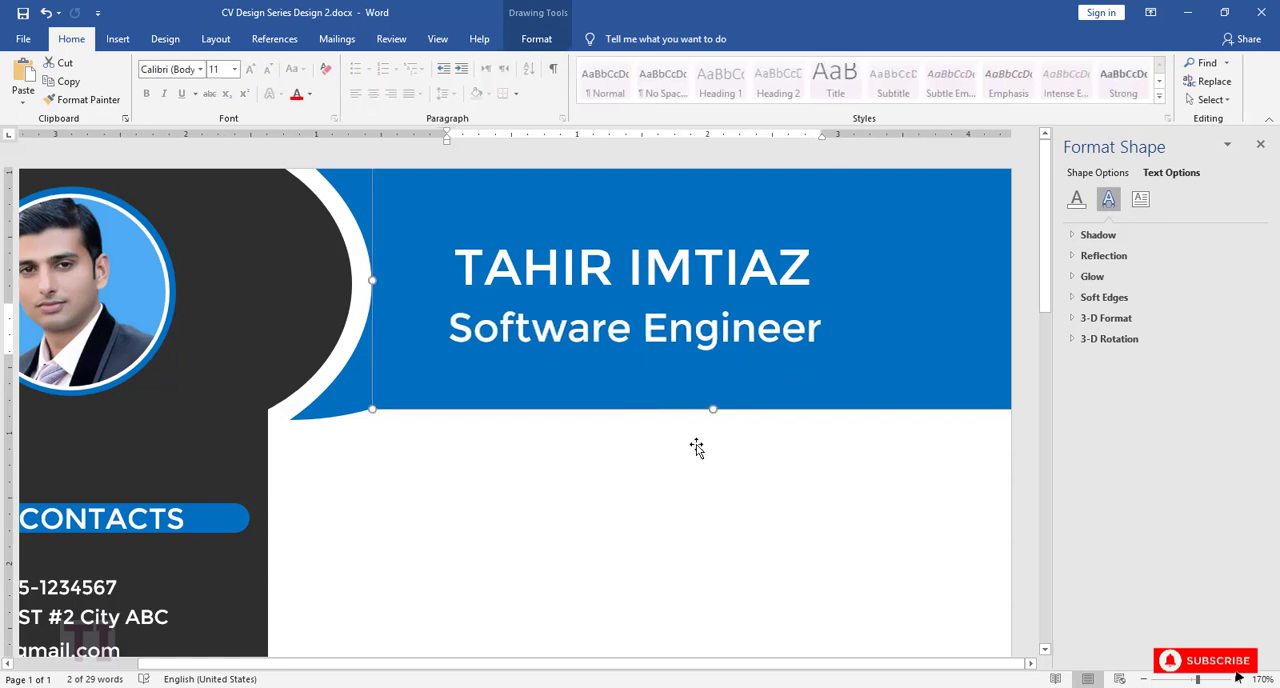
Step: Paste a copy of the name text box onto the white area below the header and set its font color to Blue
scroll(703, 443, down, 3)
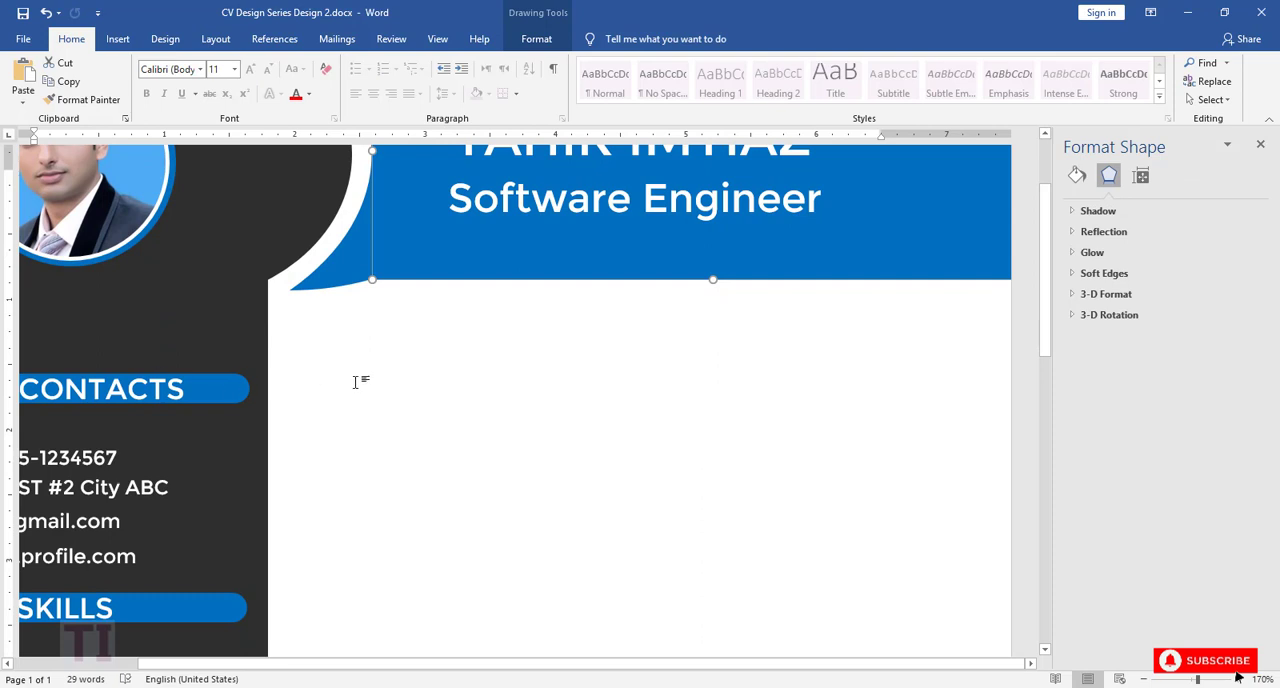
key(ctrl+v)
drag(494, 221, 737, 517)
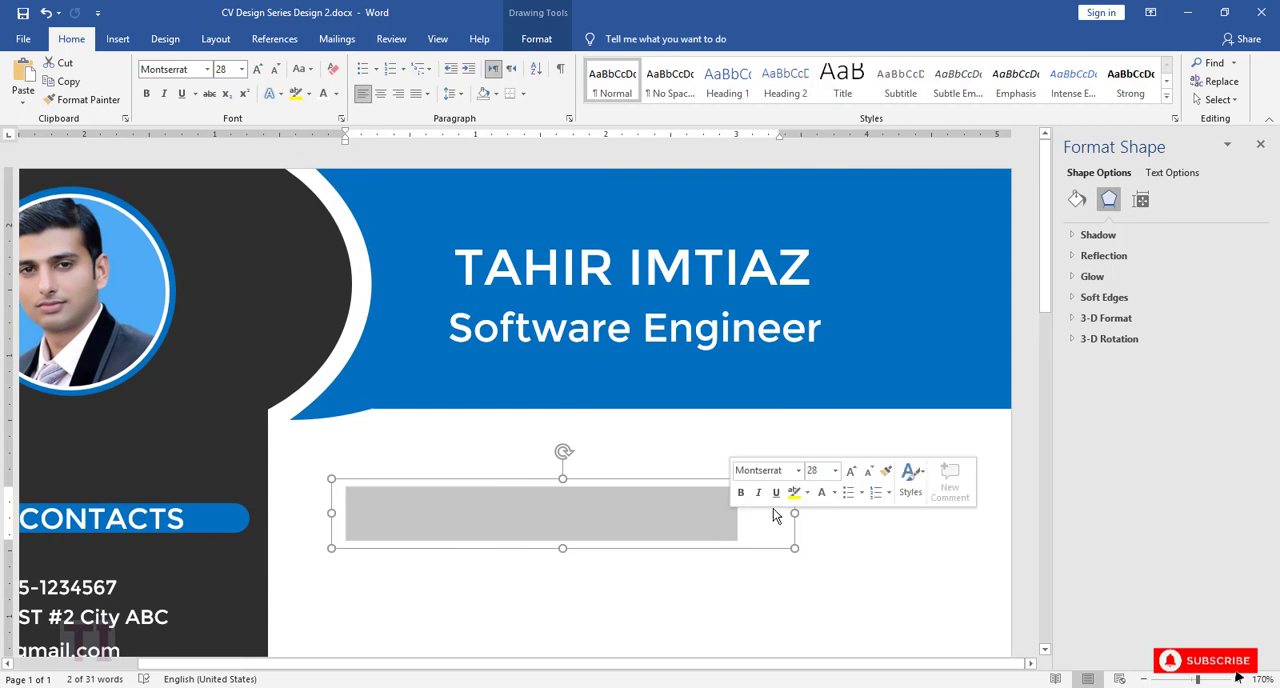
click(836, 494)
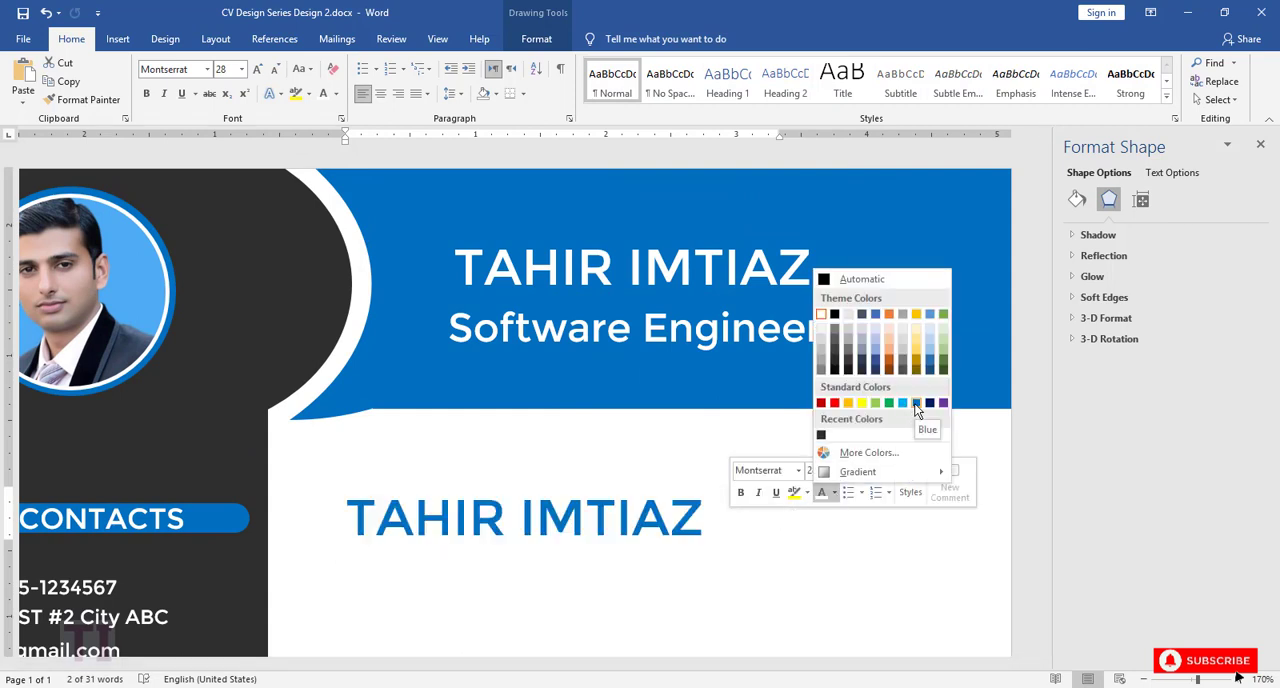
click(916, 404)
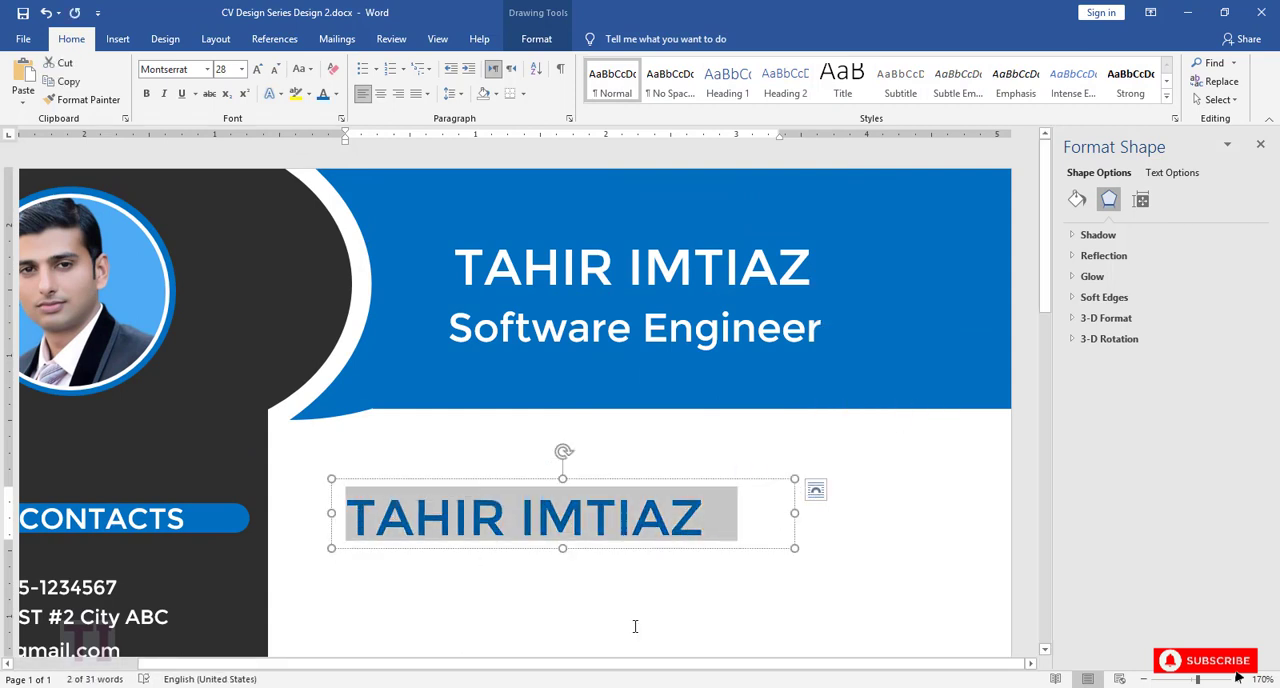
Step: Replace the name in the pasted blue text box with the heading ABOUT ME
text(ABP)
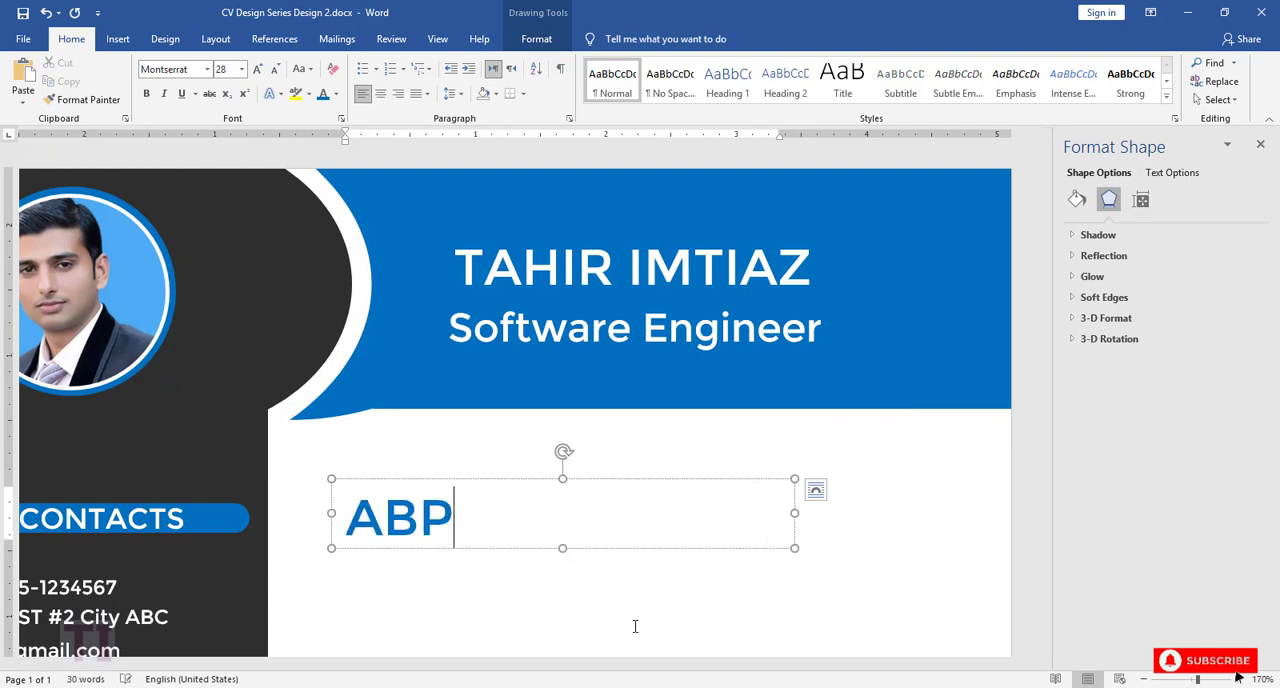
key(BackSpace)
text(OUT ME)
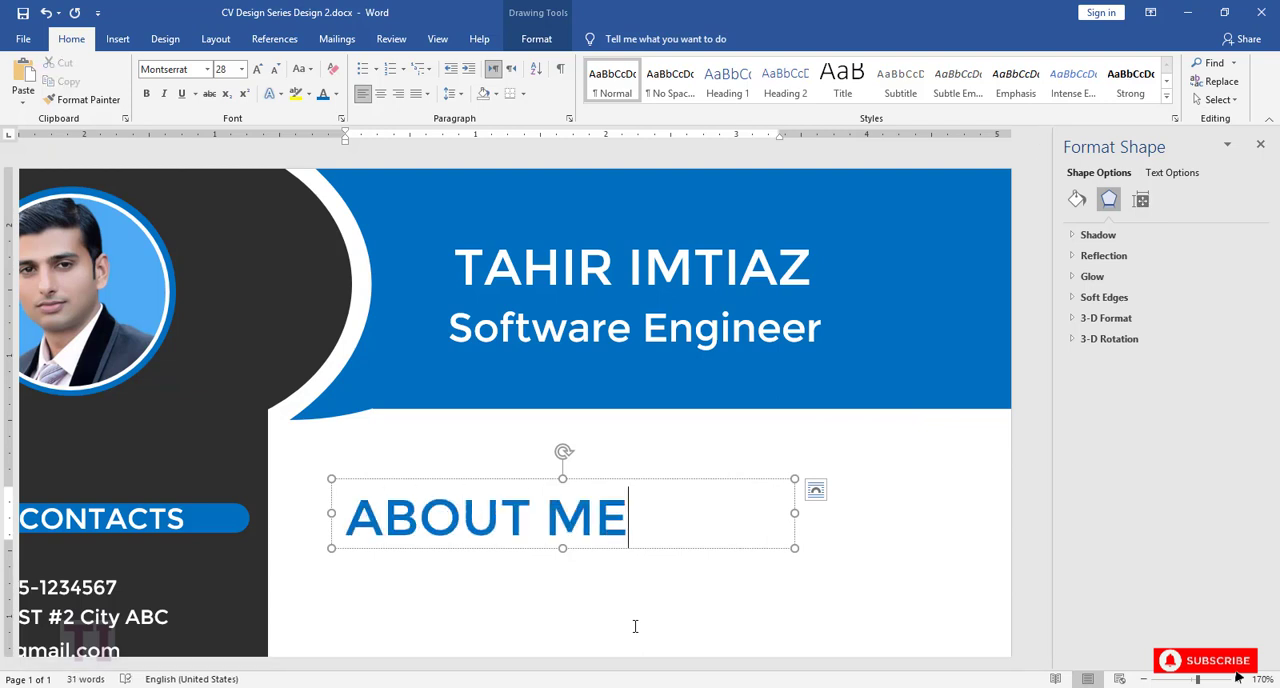
Step: Set the ABOUT ME heading to font size 16 and shrink its text box to fit, positioned just right of the side column
drag(662, 520, 348, 520)
click(453, 475)
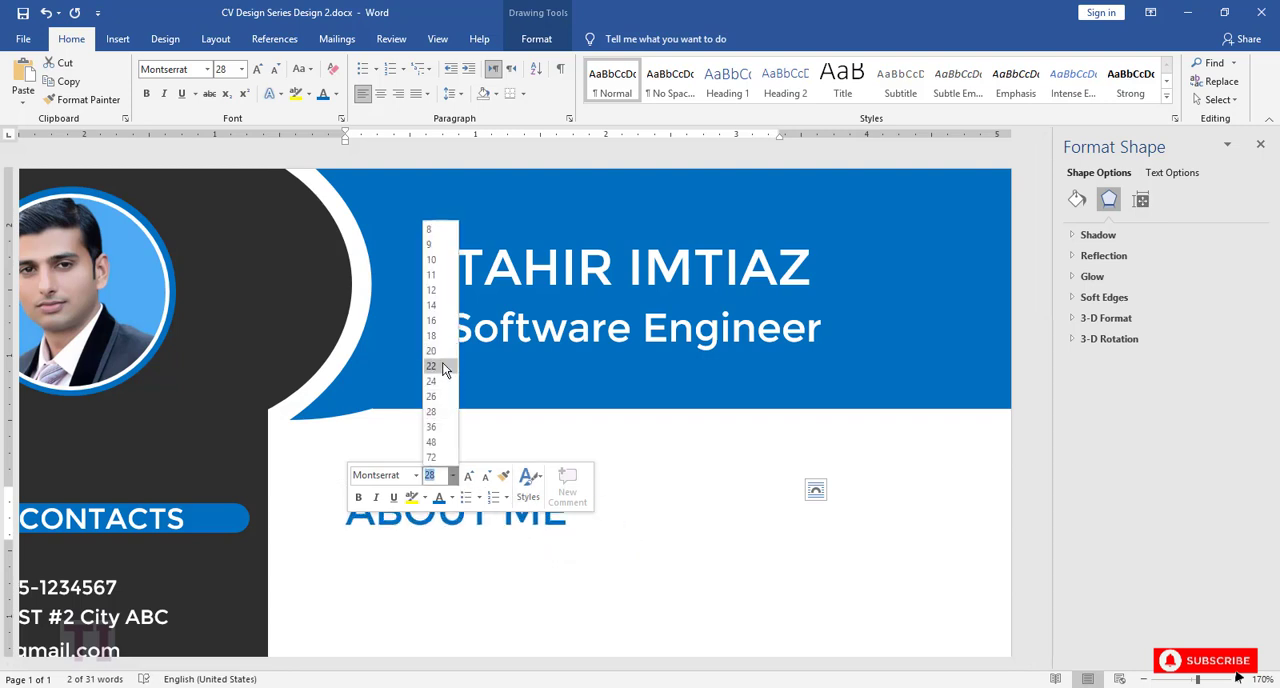
click(443, 320)
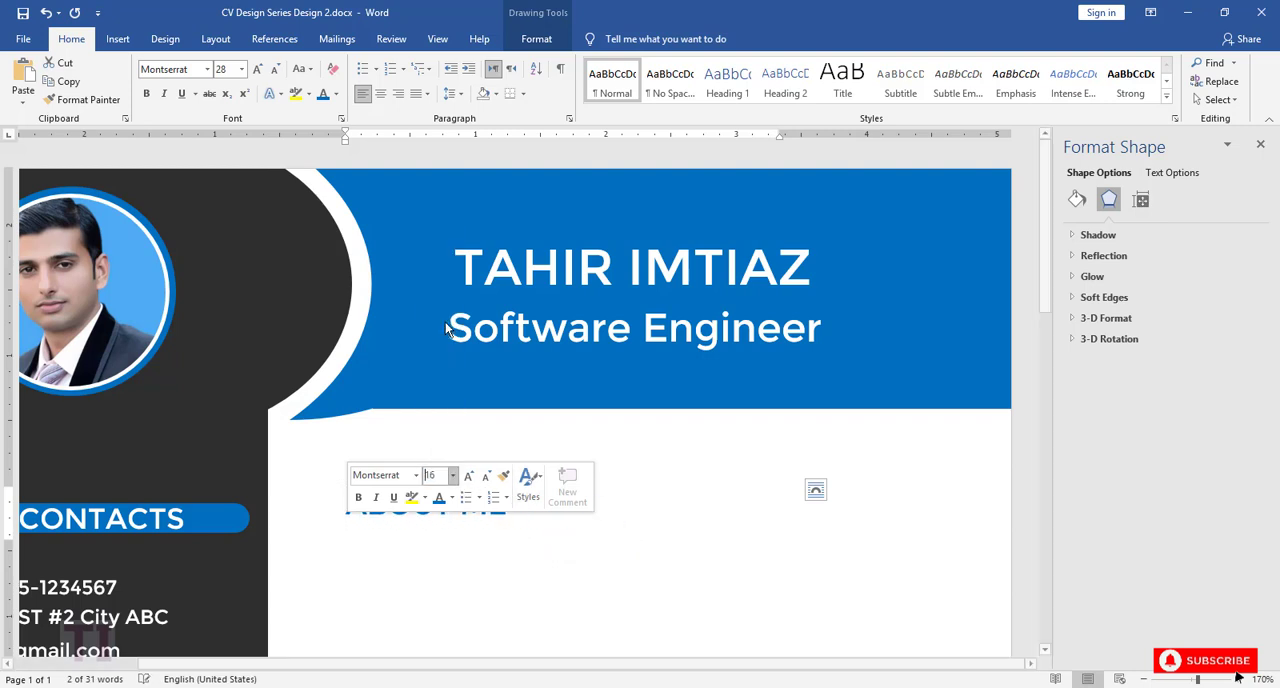
drag(565, 549, 564, 521)
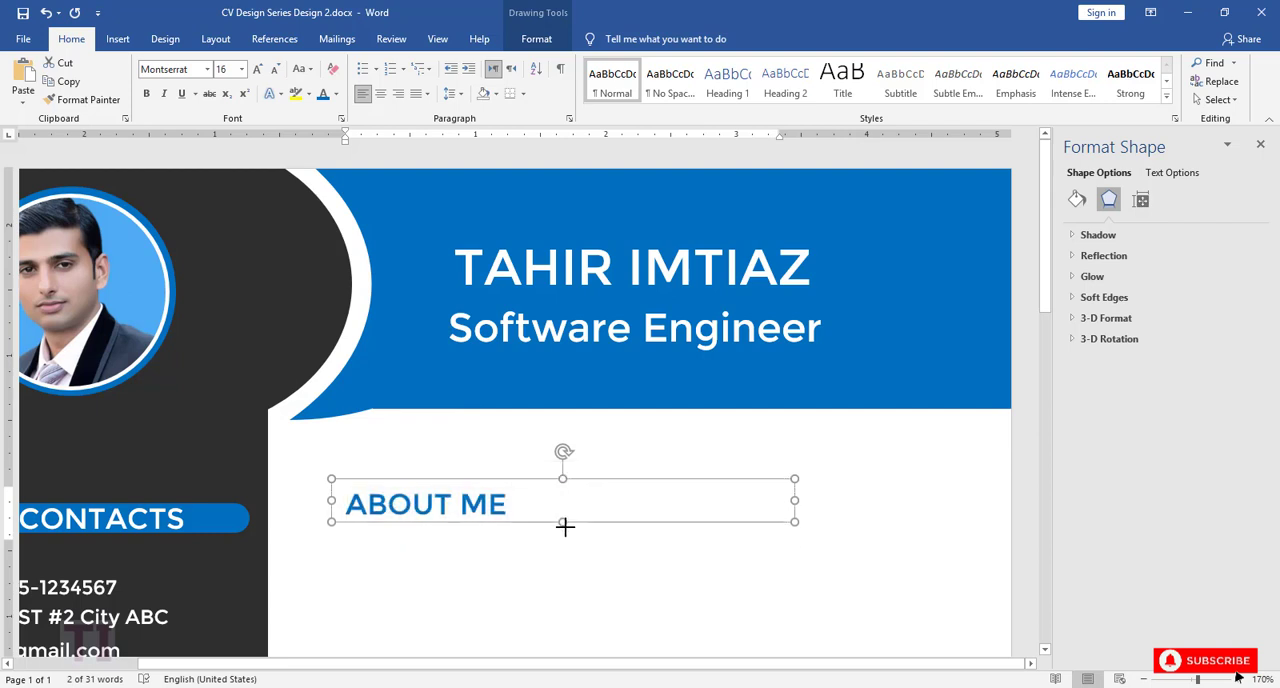
drag(794, 501, 528, 508)
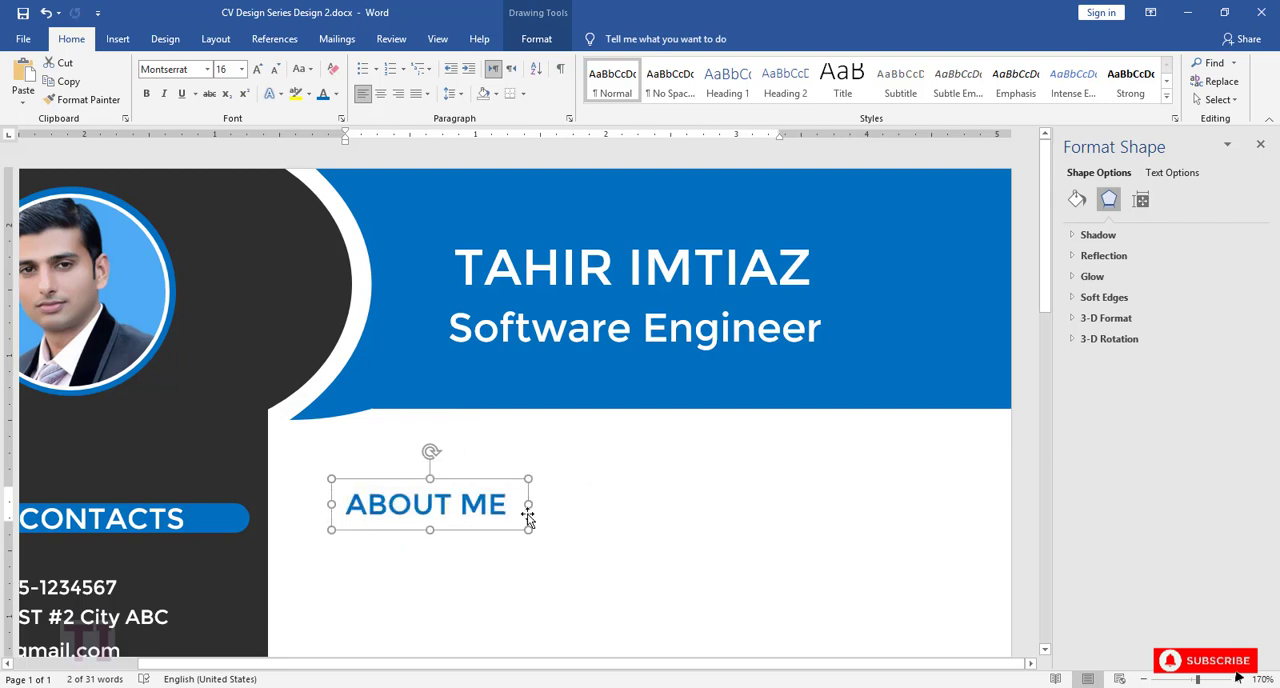
drag(430, 478, 474, 494)
Step: Duplicate the blue circle beside CONTACTS and place the copy directly left of the ABOUT ME heading
drag(668, 665, 264, 552)
click(110, 523)
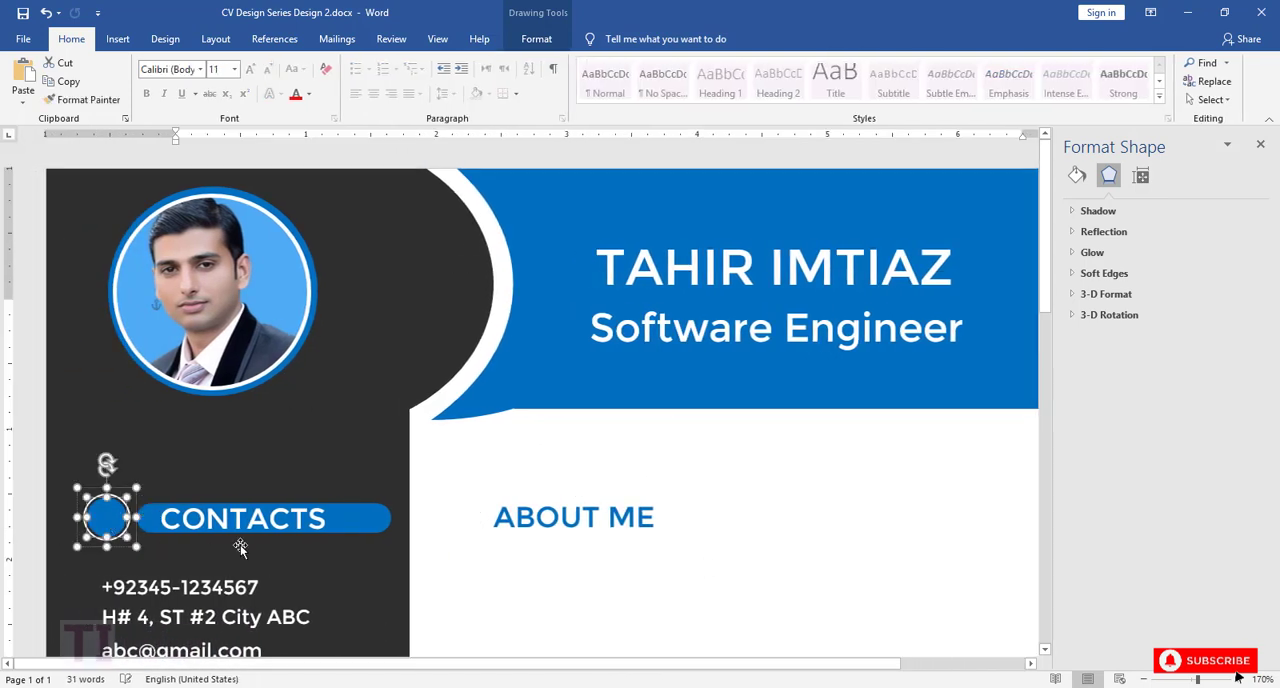
key(ctrl+c)
key(ctrl+v)
drag(107, 520, 461, 524)
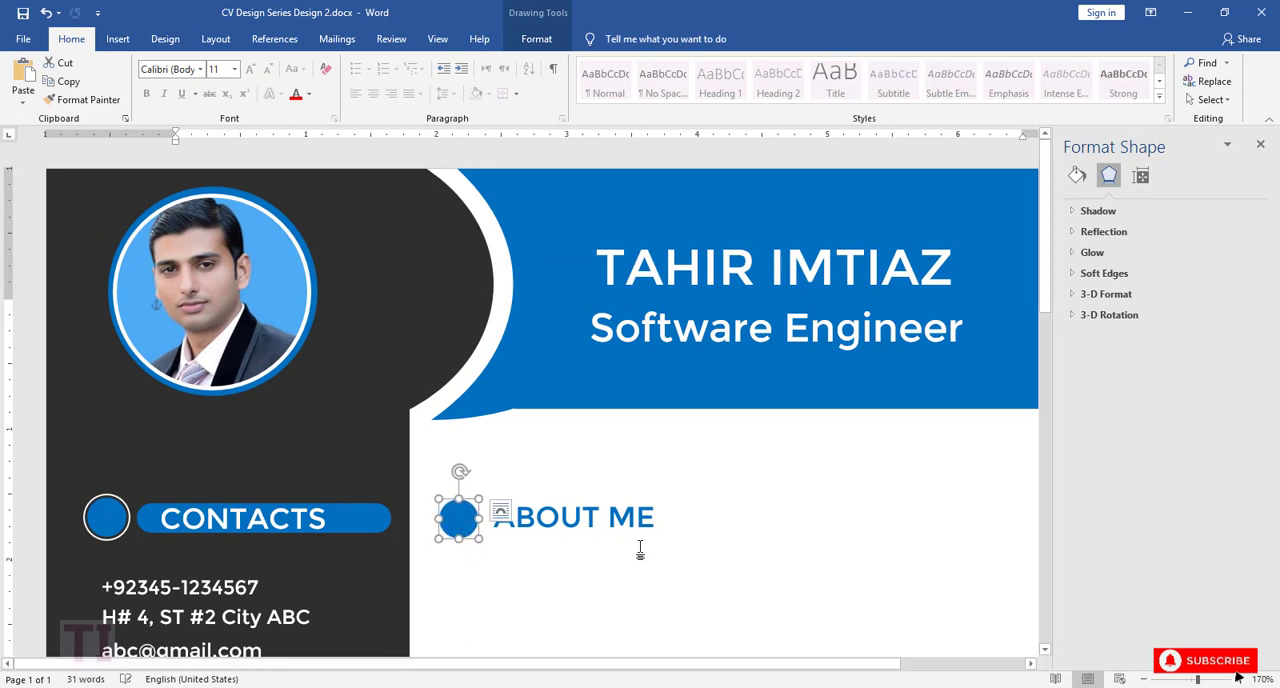
Step: Align the copied blue circle and the ABOUT ME text box with each other using Align Middle
click(590, 553)
click(460, 524)
shift+click(676, 517)
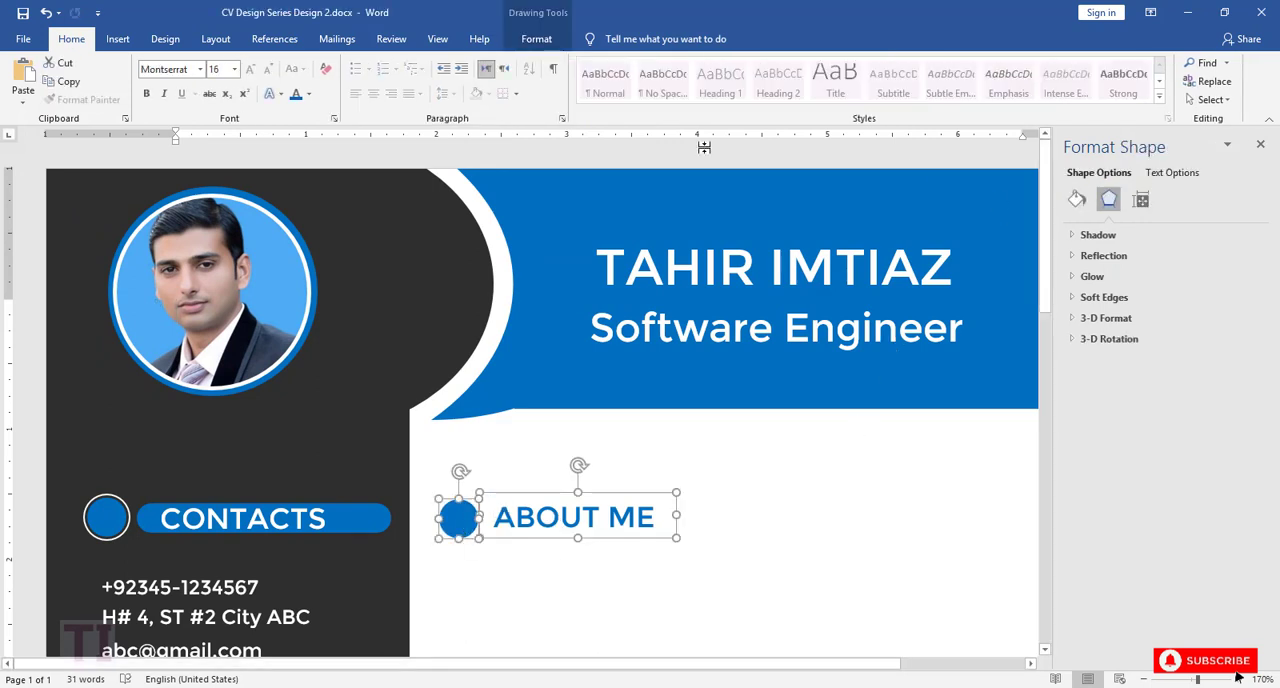
click(536, 39)
click(932, 100)
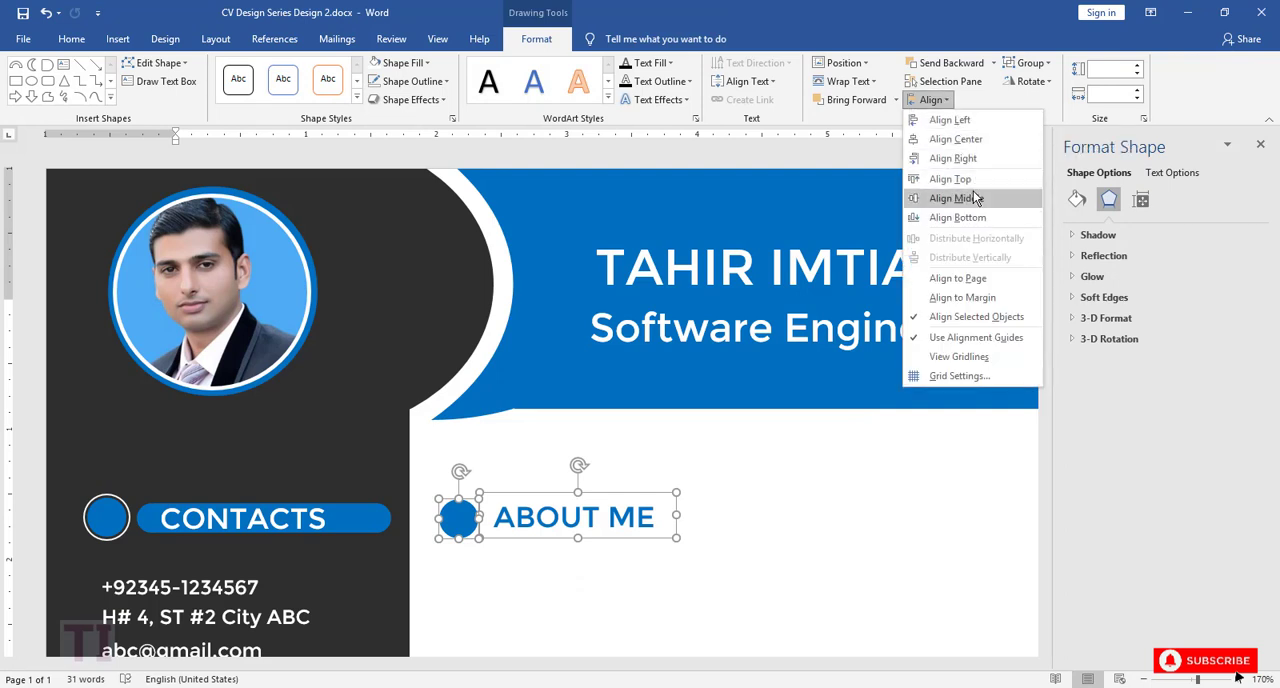
click(968, 192)
click(824, 448)
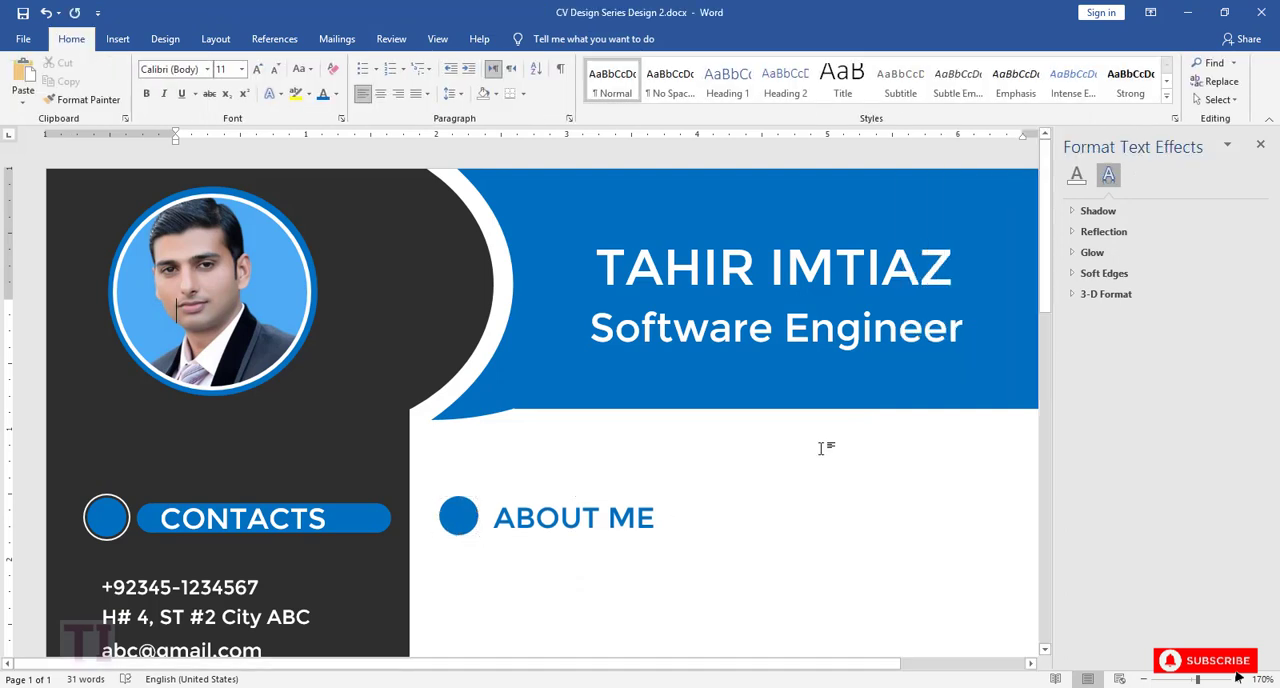
Step: Draw a thin rectangle about 3.74" wide and 0.05" high from the end of ABOUT ME to the page's right edge, vertically centred on the heading
drag(1047, 292, 1049, 336)
drag(700, 670, 923, 665)
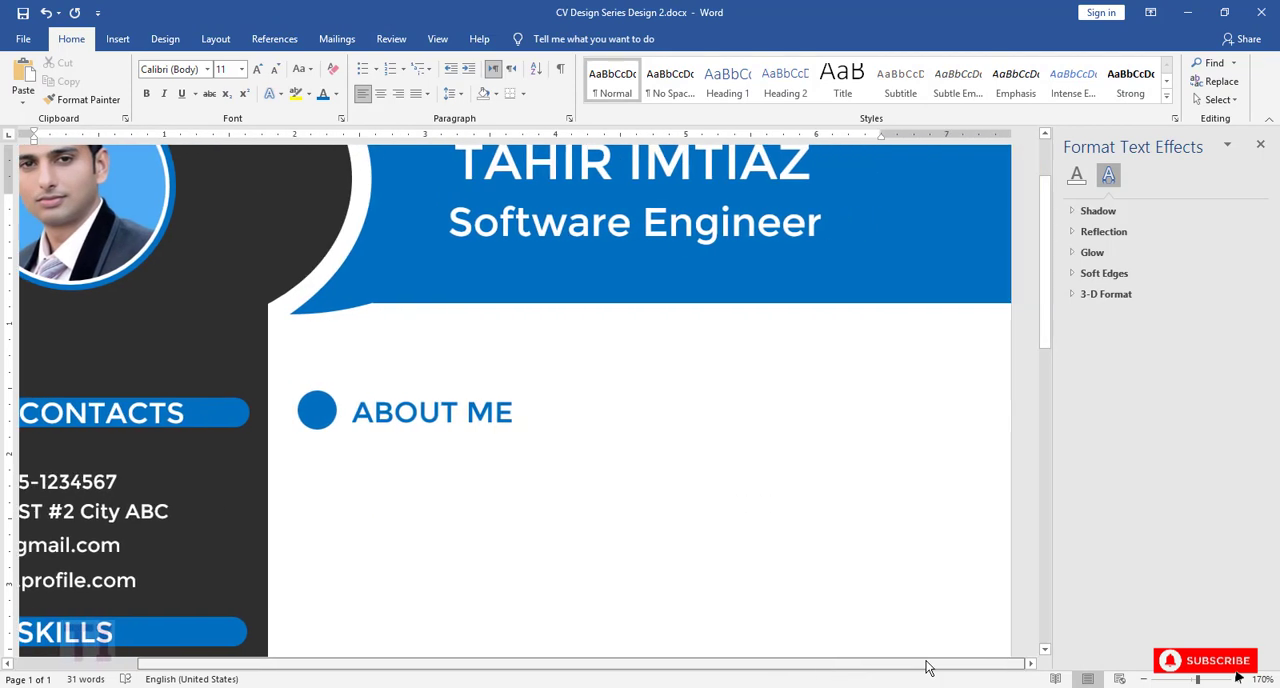
click(118, 38)
click(220, 90)
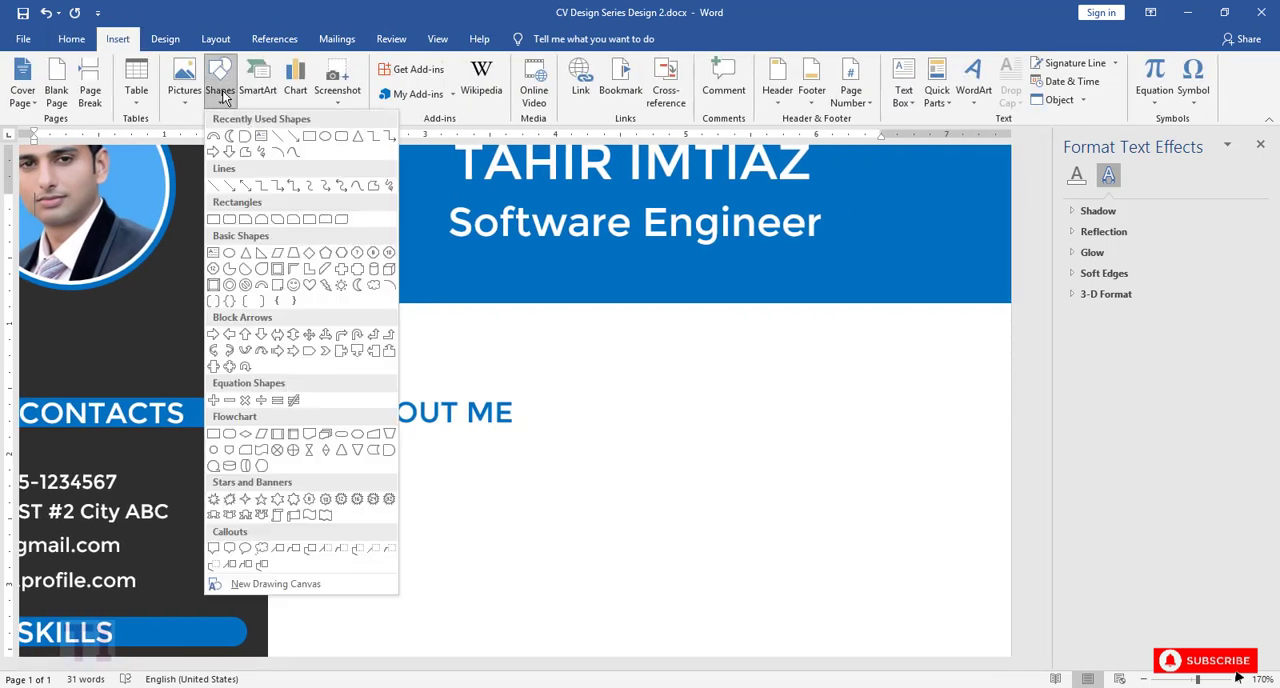
click(311, 136)
mouse_move(520, 408)
mouse_down()
mouse_move(657, 420)
mouse_move(1008, 412)
mouse_up()
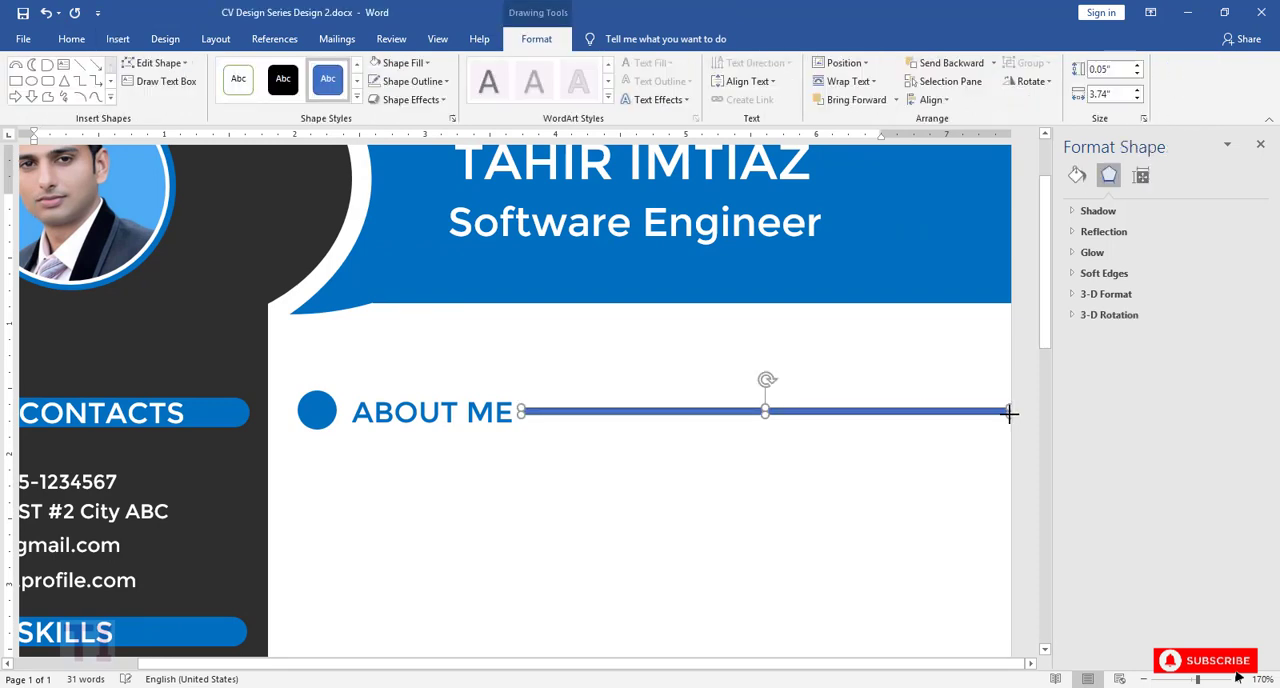
key(Down)
key(Down)
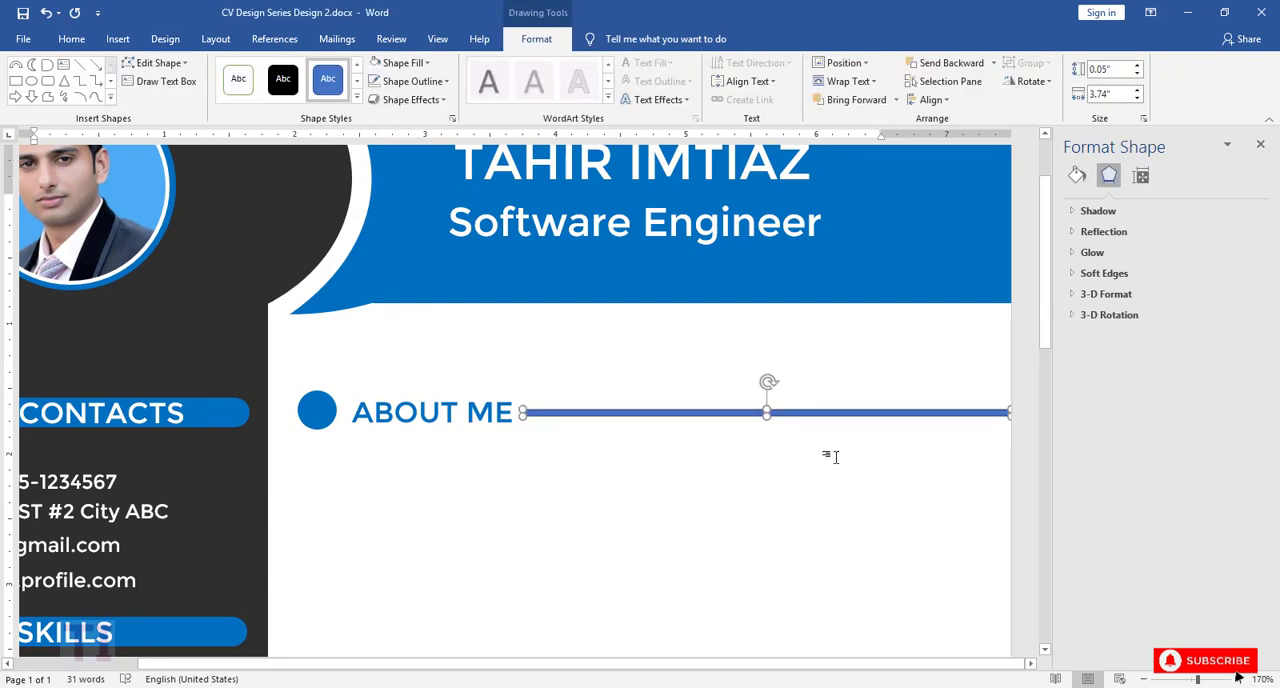
Step: Fill the thin bar beside ABOUT ME with the same blue as the heading and save the document
click(412, 81)
click(430, 62)
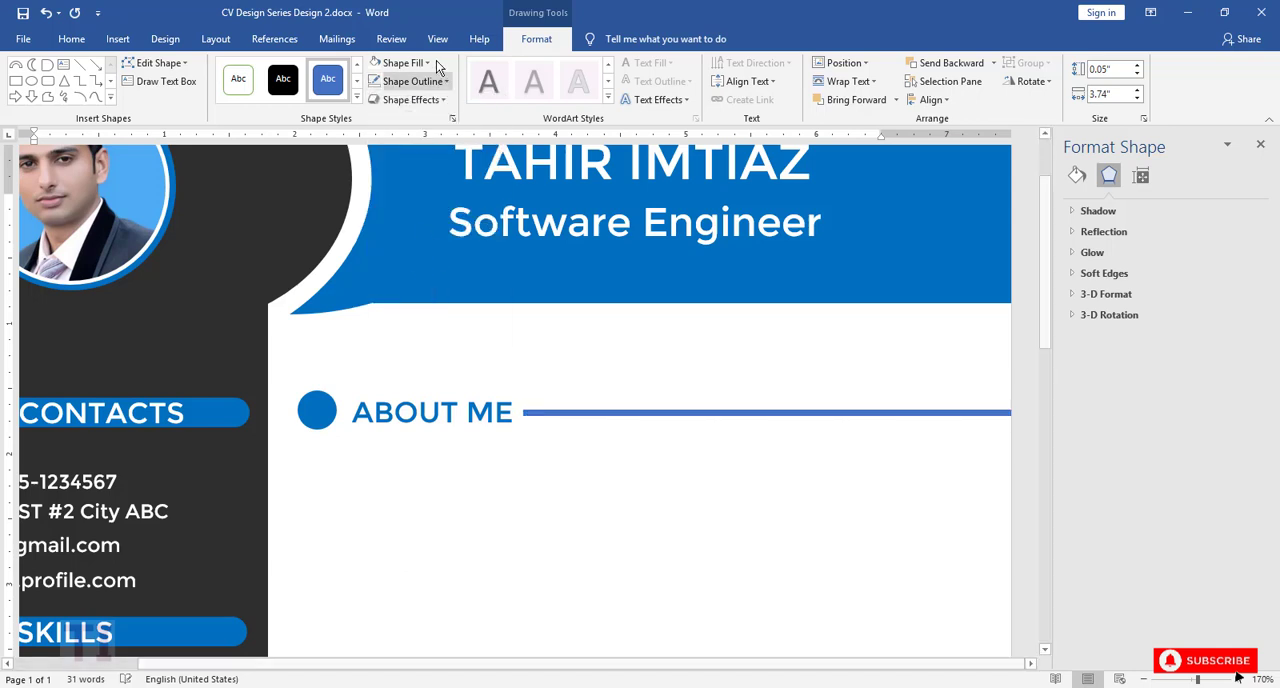
click(430, 62)
click(469, 188)
click(517, 462)
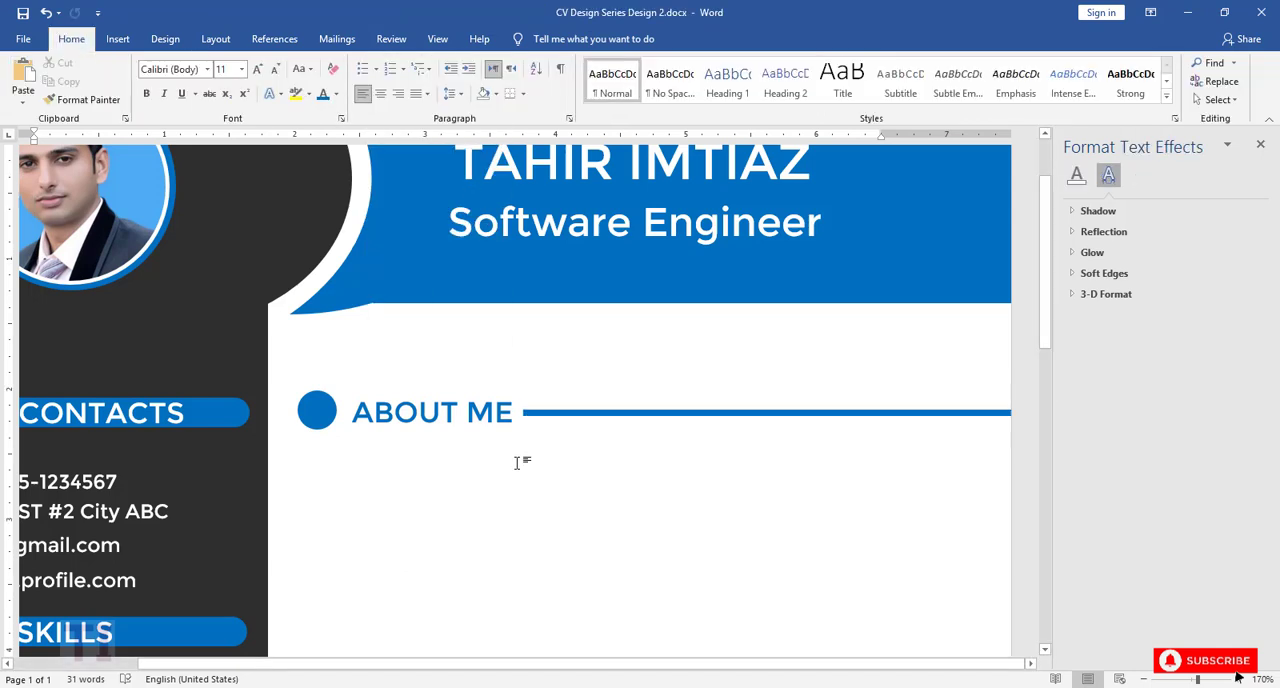
scroll(517, 462, down, 1)
click(23, 12)
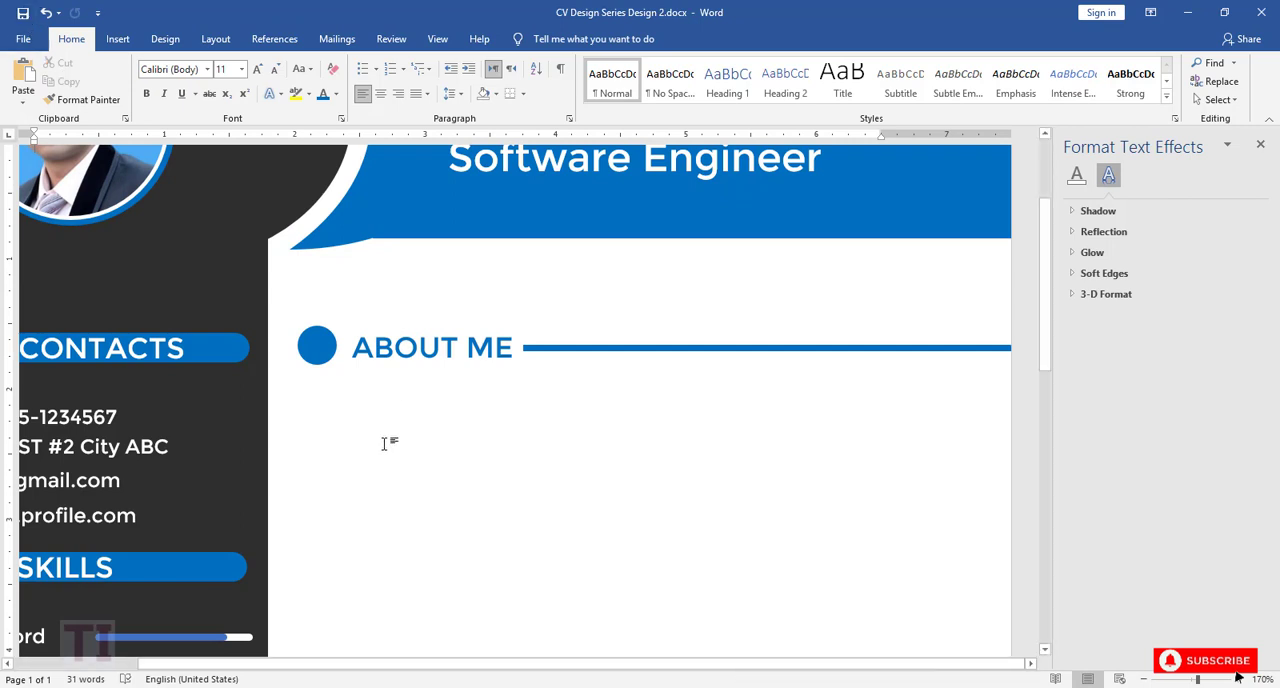
Step: Duplicate the ABOUT ME text box just below the heading and enlarge the copy to the page's right edge with room for a paragraph
click(424, 346)
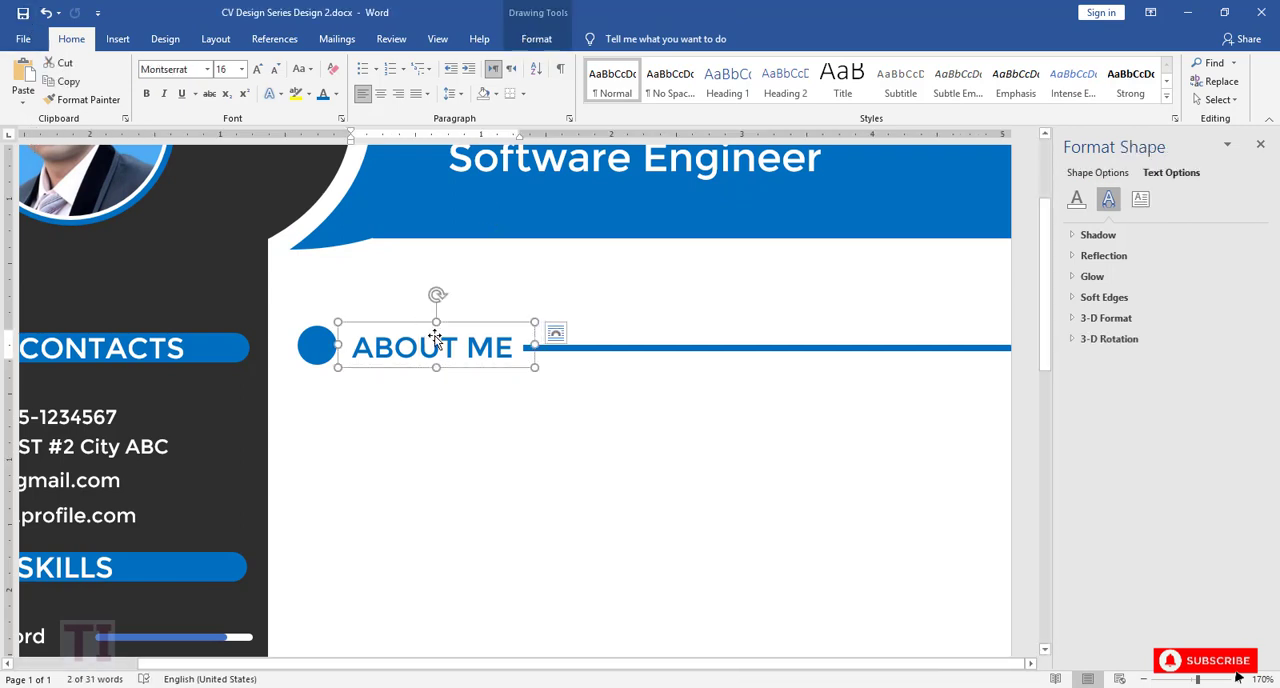
key(ctrl+c)
key(ctrl+v)
click(468, 352)
drag(481, 375, 1008, 418)
drag(669, 415, 651, 557)
Step: Set the copied ABOUT ME text to font size 12 and replace it with the pasted Lorem ipsum paragraph
triple_click(368, 399)
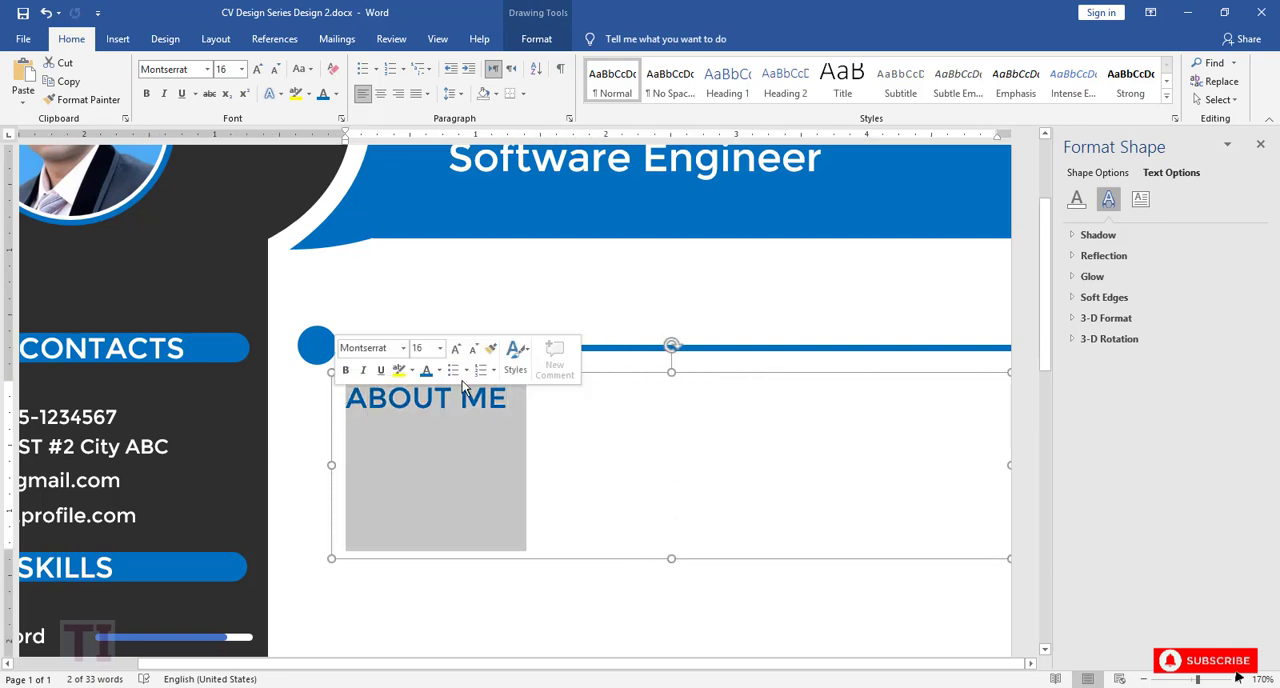
click(440, 349)
click(427, 428)
click(403, 418)
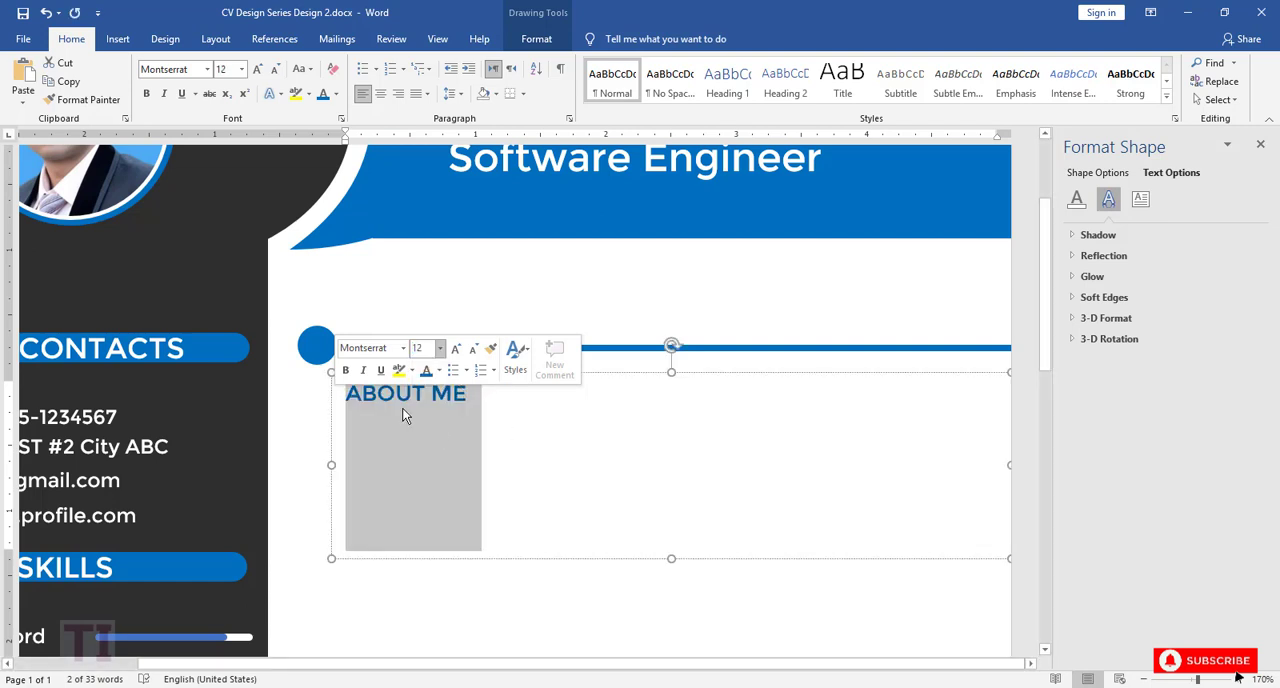
key(ctrl+s)
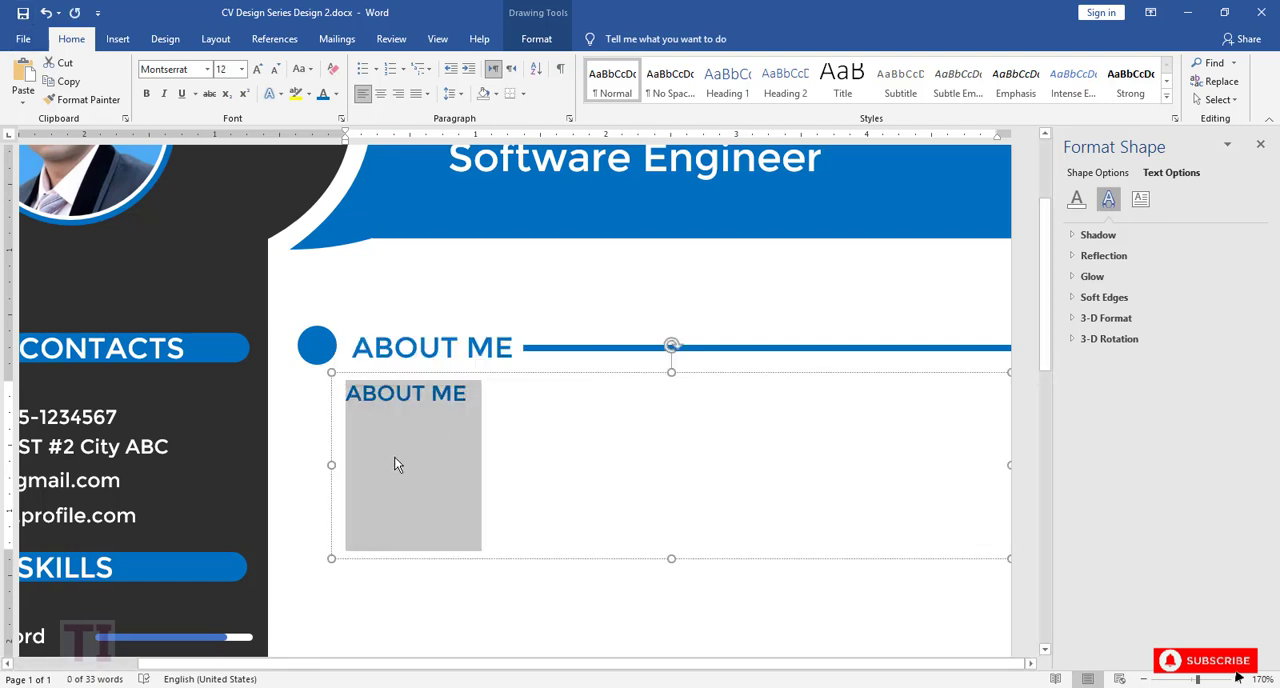
click(418, 492)
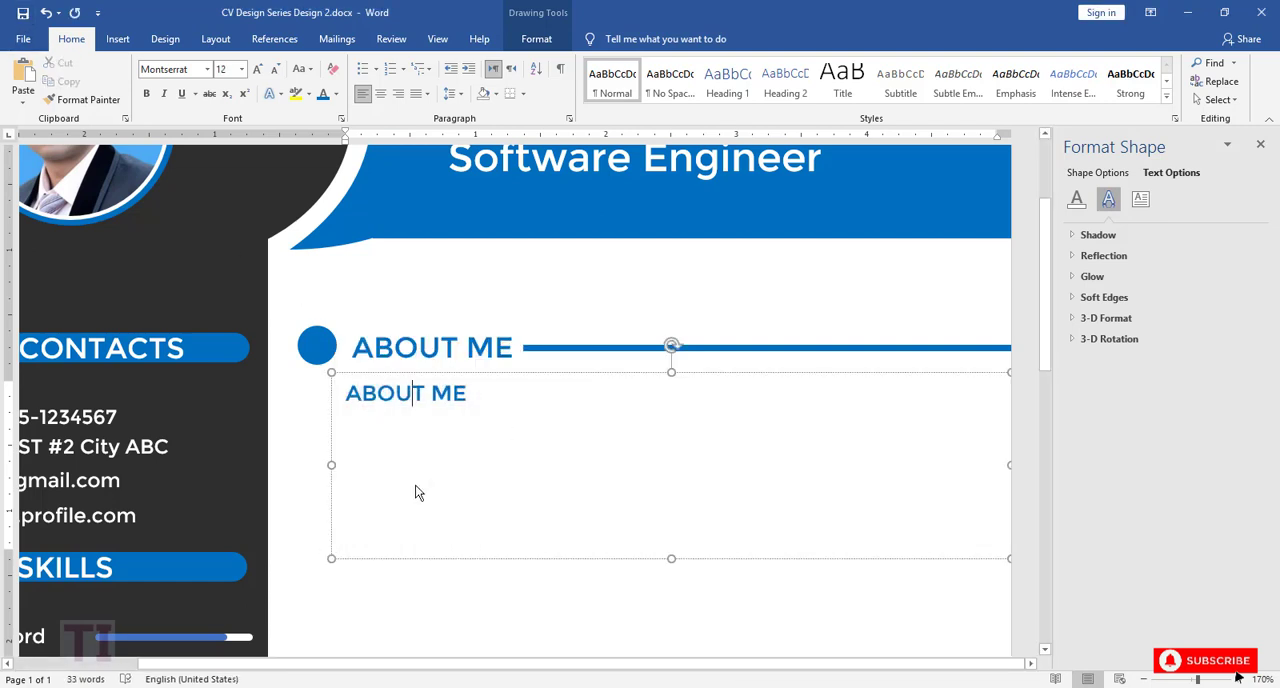
key(ctrl+a)
key(ctrl+v)
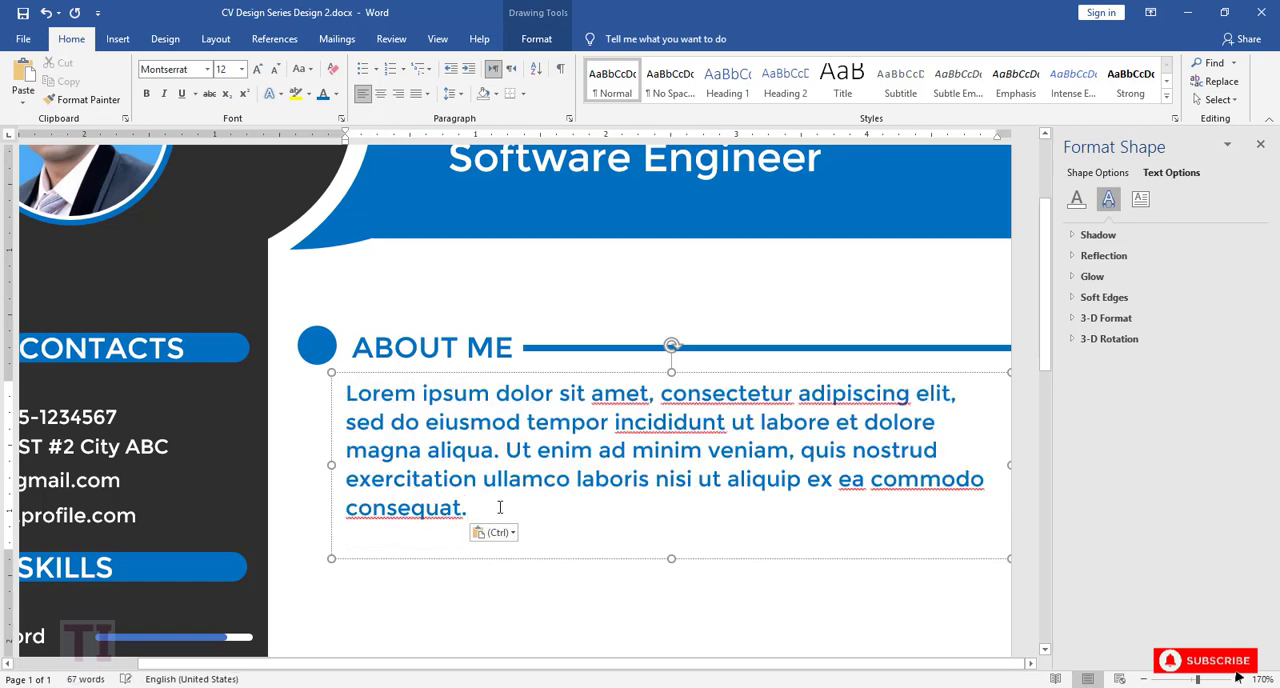
Step: Set the Lorem ipsum paragraph's font color to Automatic and justify its text
drag(469, 512, 346, 393)
click(429, 371)
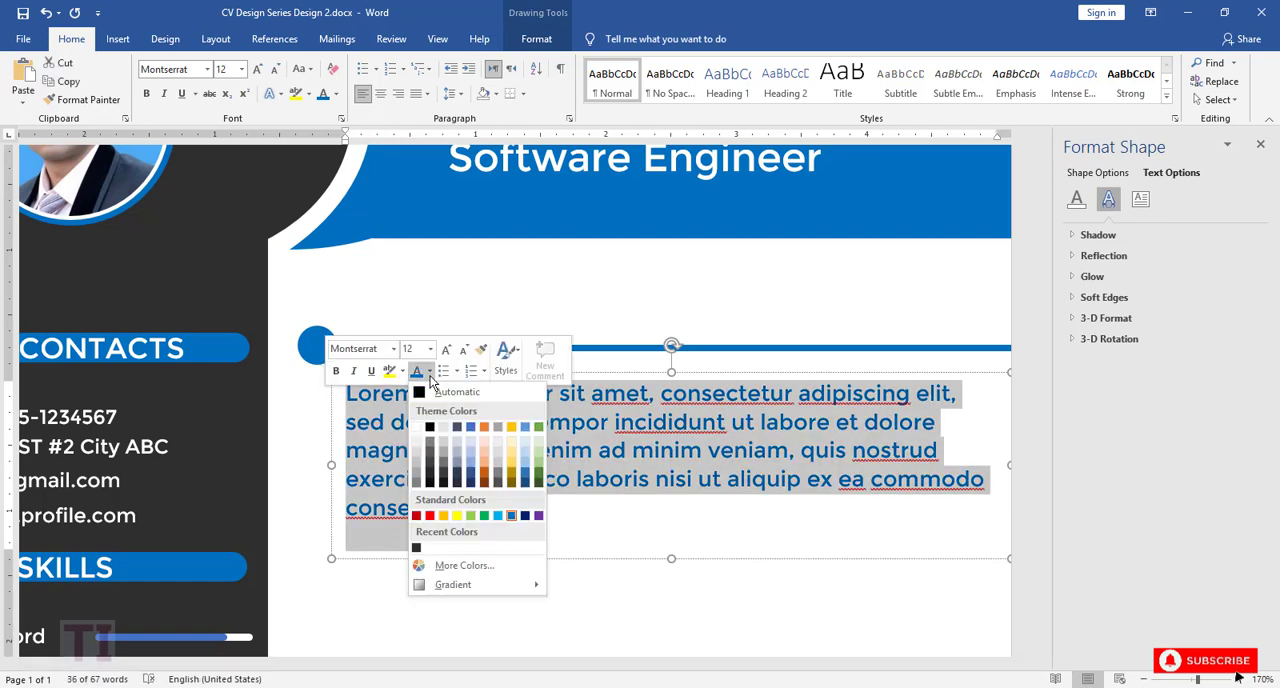
click(420, 396)
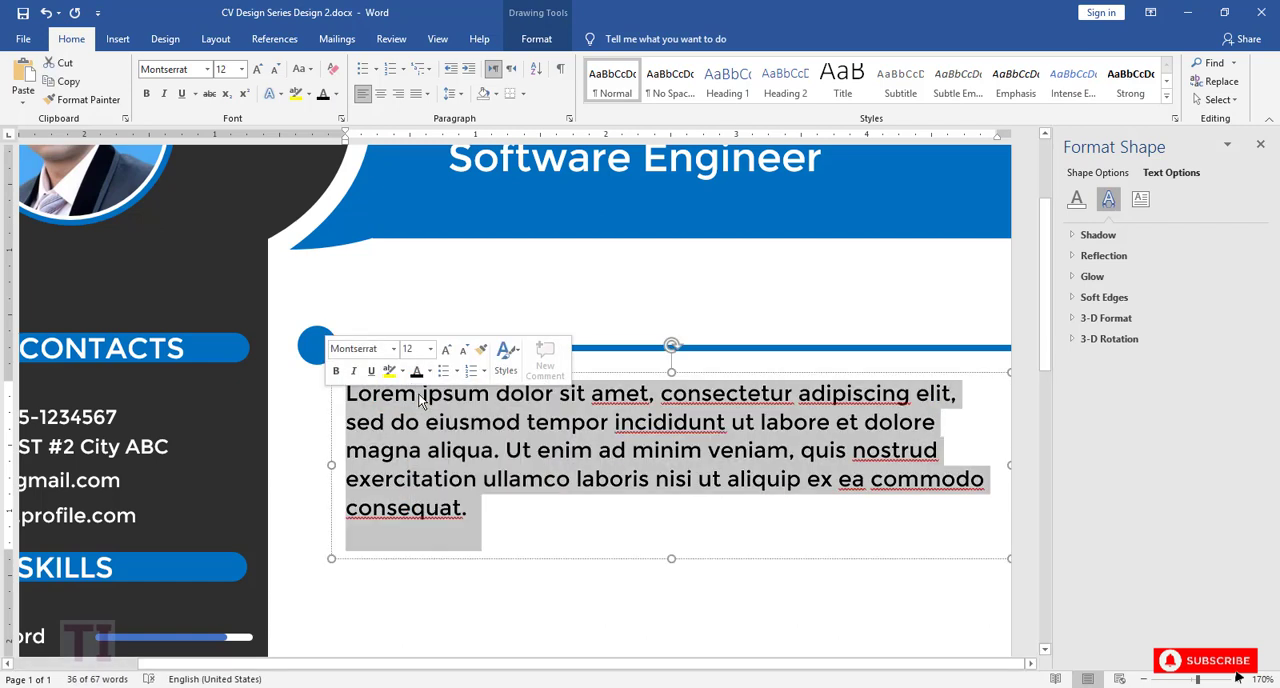
click(427, 93)
click(422, 118)
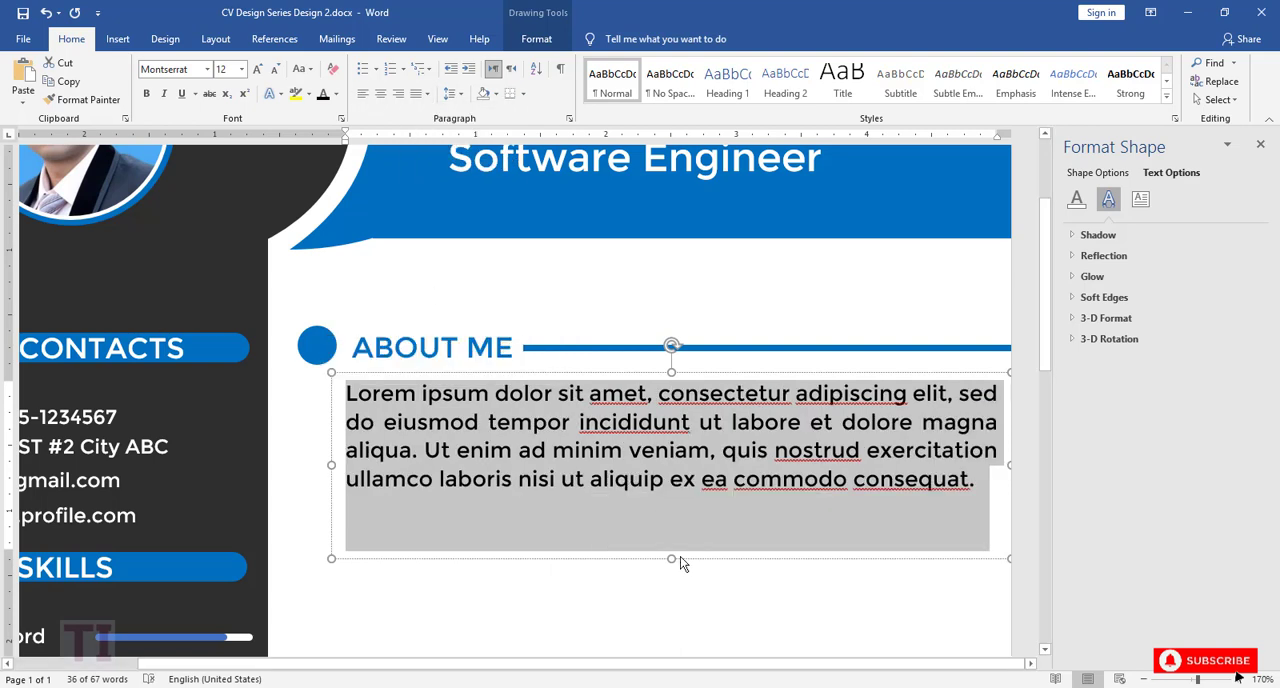
Step: Shorten the Lorem ipsum text box and narrow it so its right side ends inside the page edge
drag(680, 562, 668, 515)
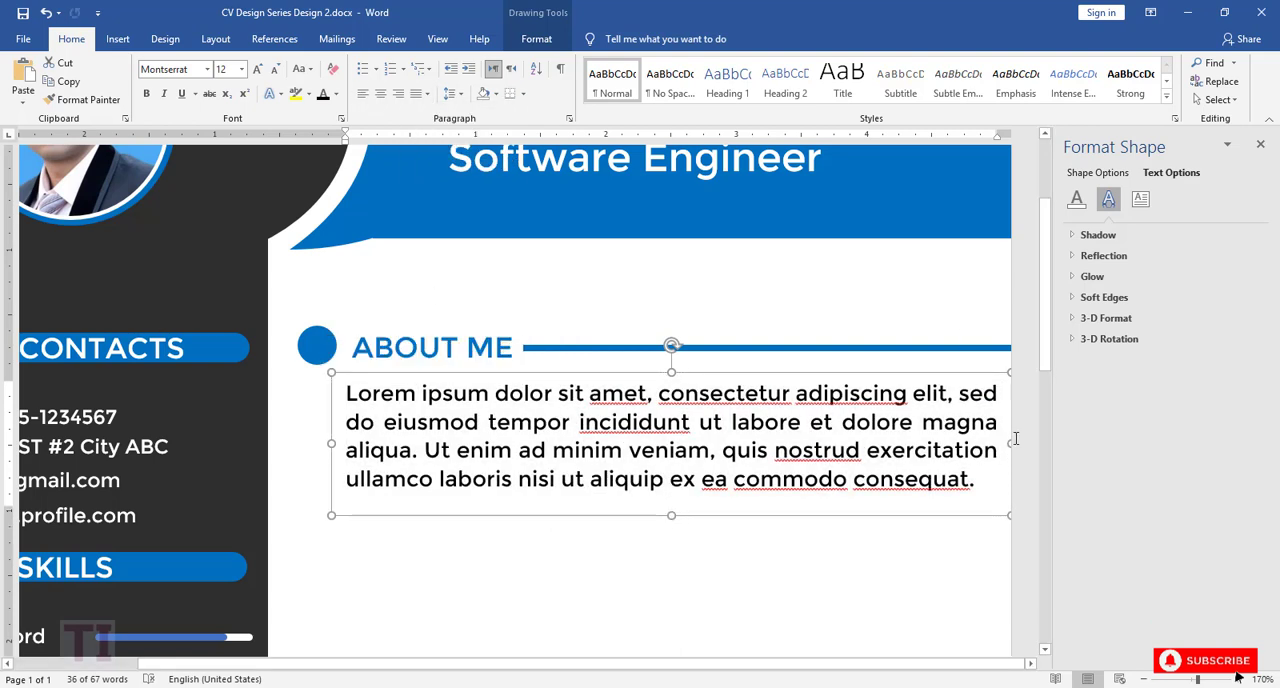
mouse_move(990, 443)
mouse_down()
mouse_move(951, 443)
mouse_move(978, 443)
mouse_up()
drag(330, 443, 331, 443)
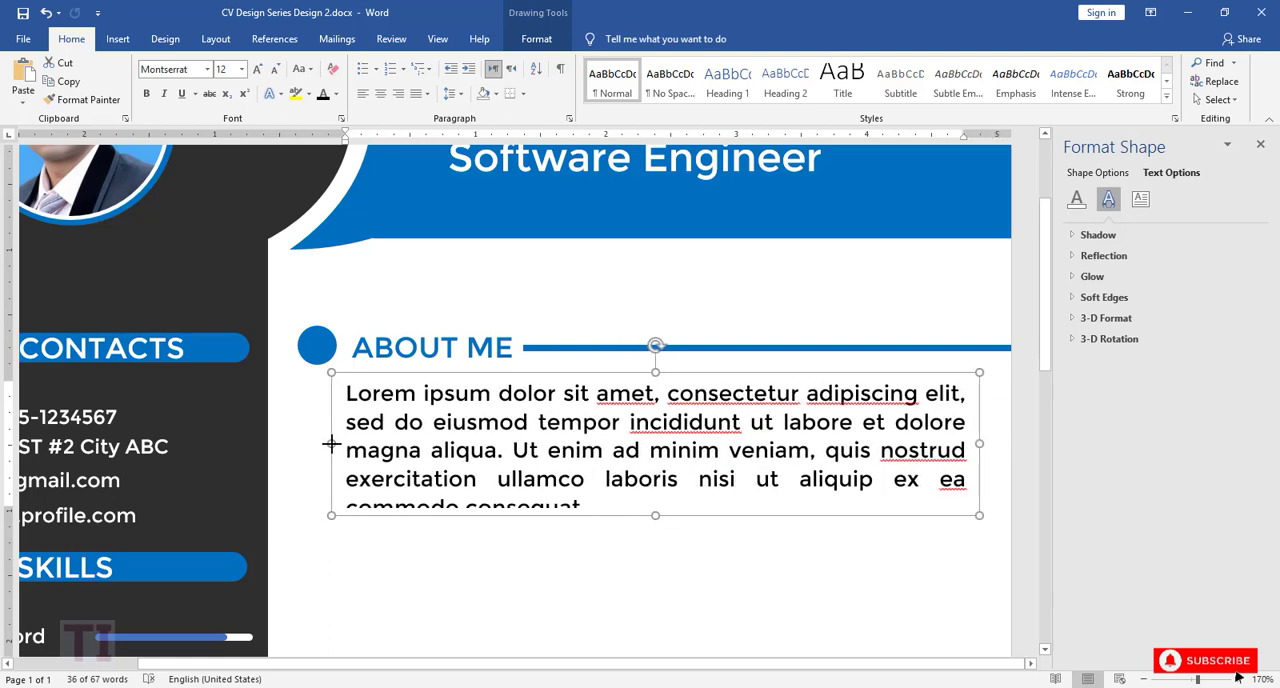
Step: Shorten the blue line beside ABOUT ME so its right end aligns with the paragraph's right text edge
click(754, 348)
drag(1198, 679, 1219, 679)
drag(760, 665, 995, 665)
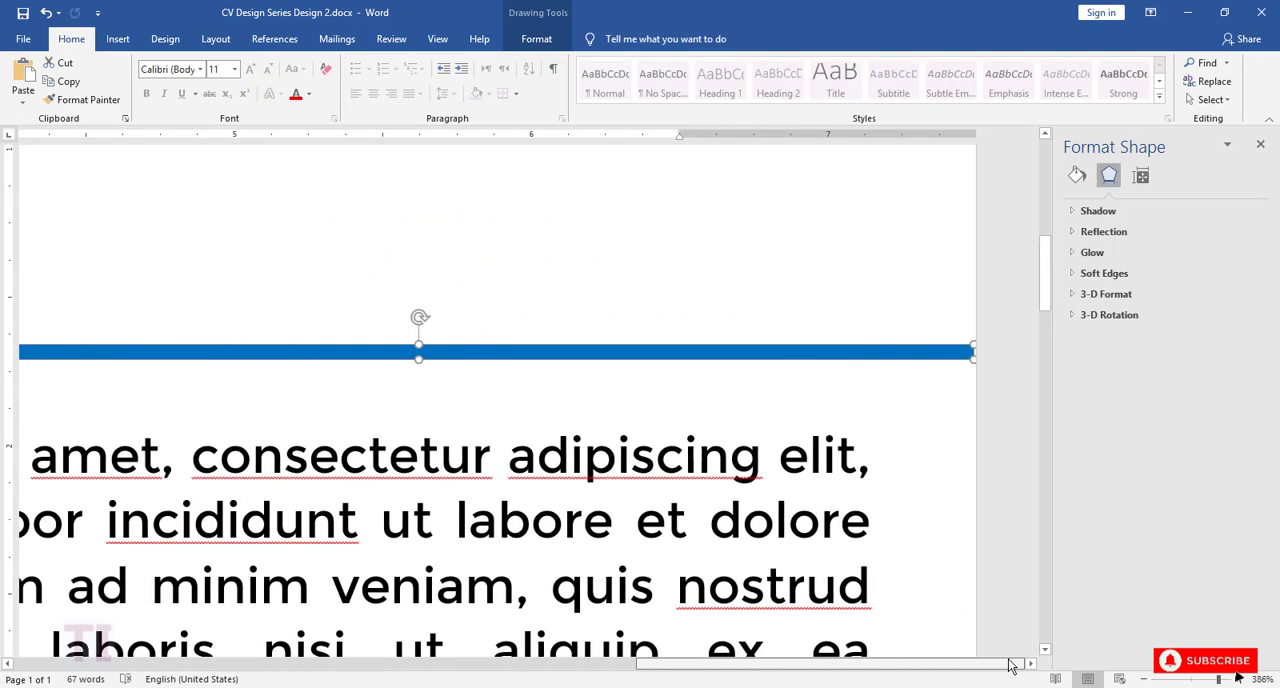
drag(972, 346, 869, 352)
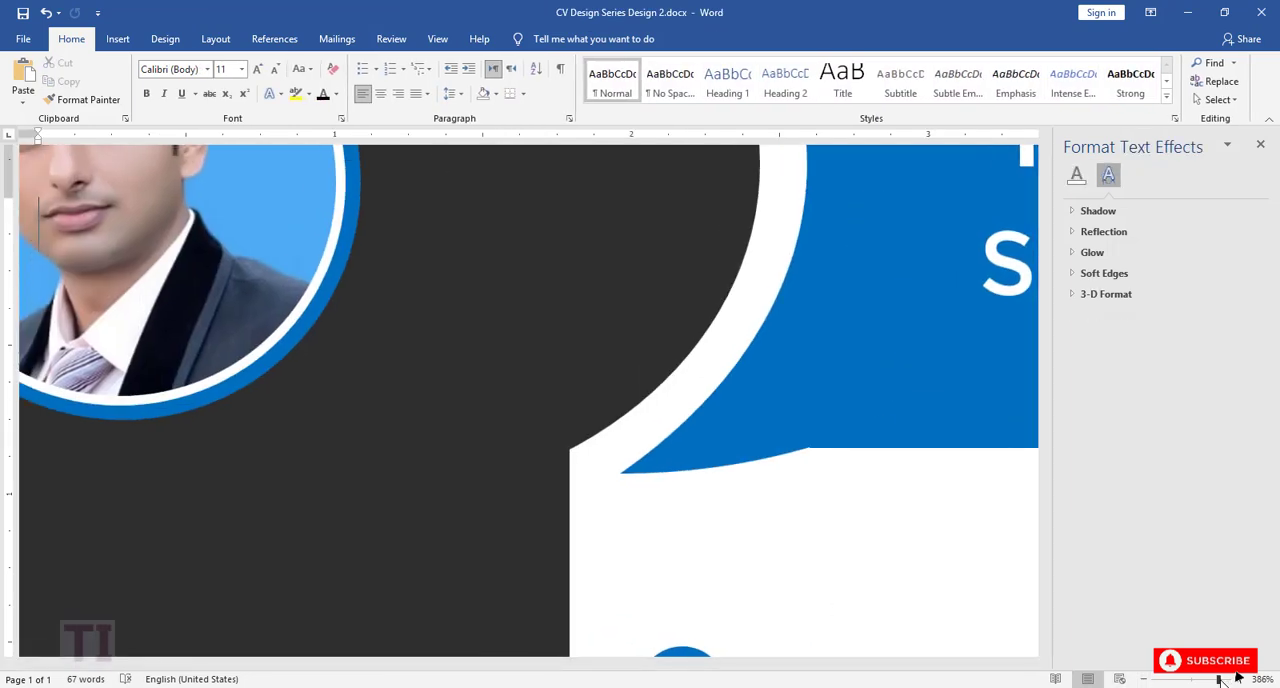
drag(1217, 679, 1205, 680)
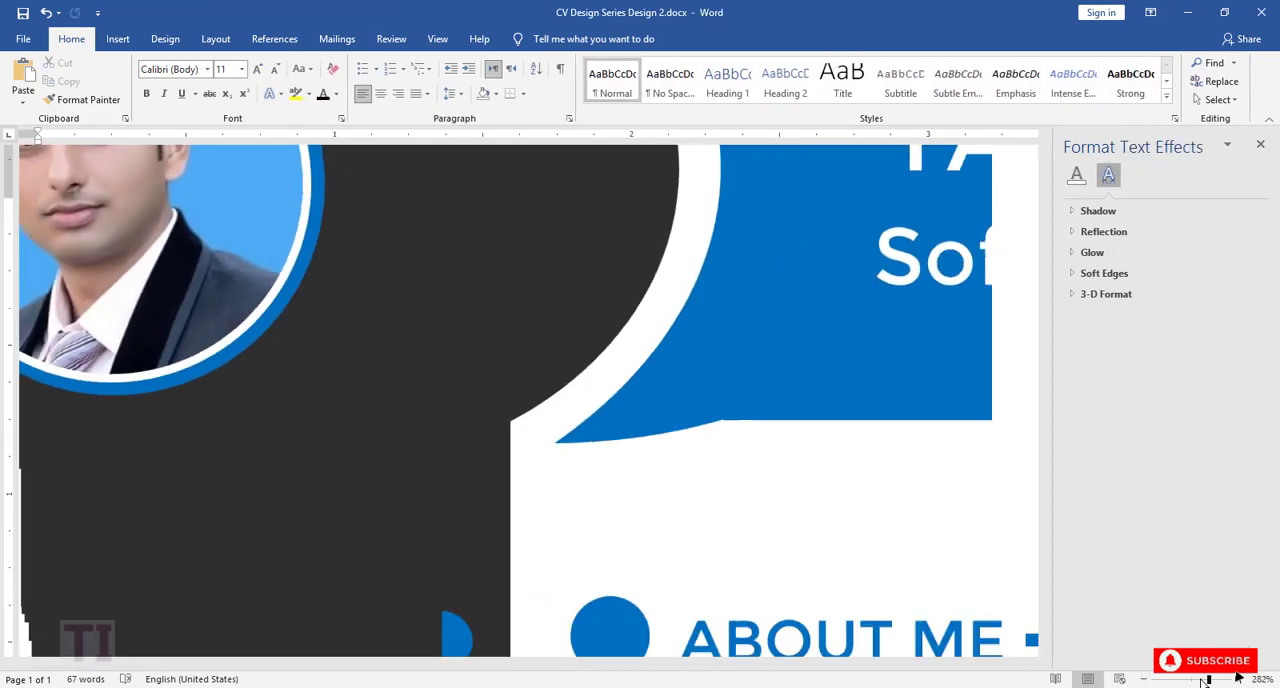
drag(908, 663, 960, 666)
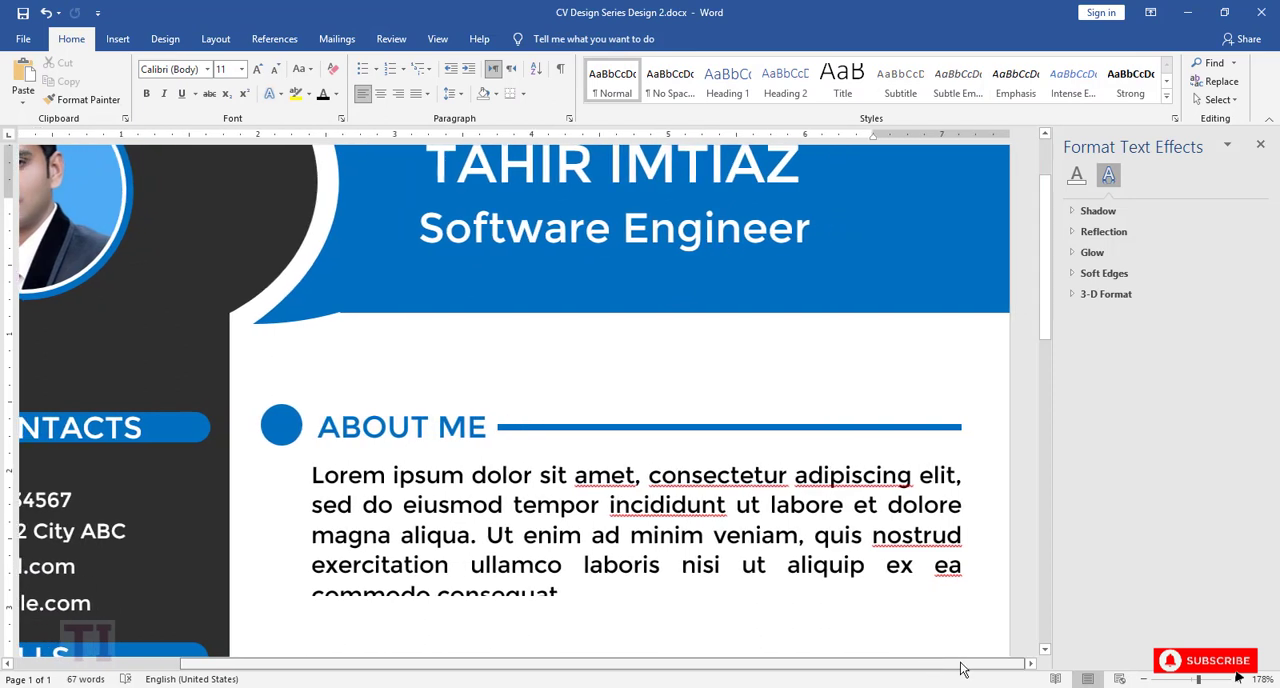
Step: Increase the height of the ABOUT ME paragraph's text box so its last line fits inside
drag(1048, 326, 1050, 380)
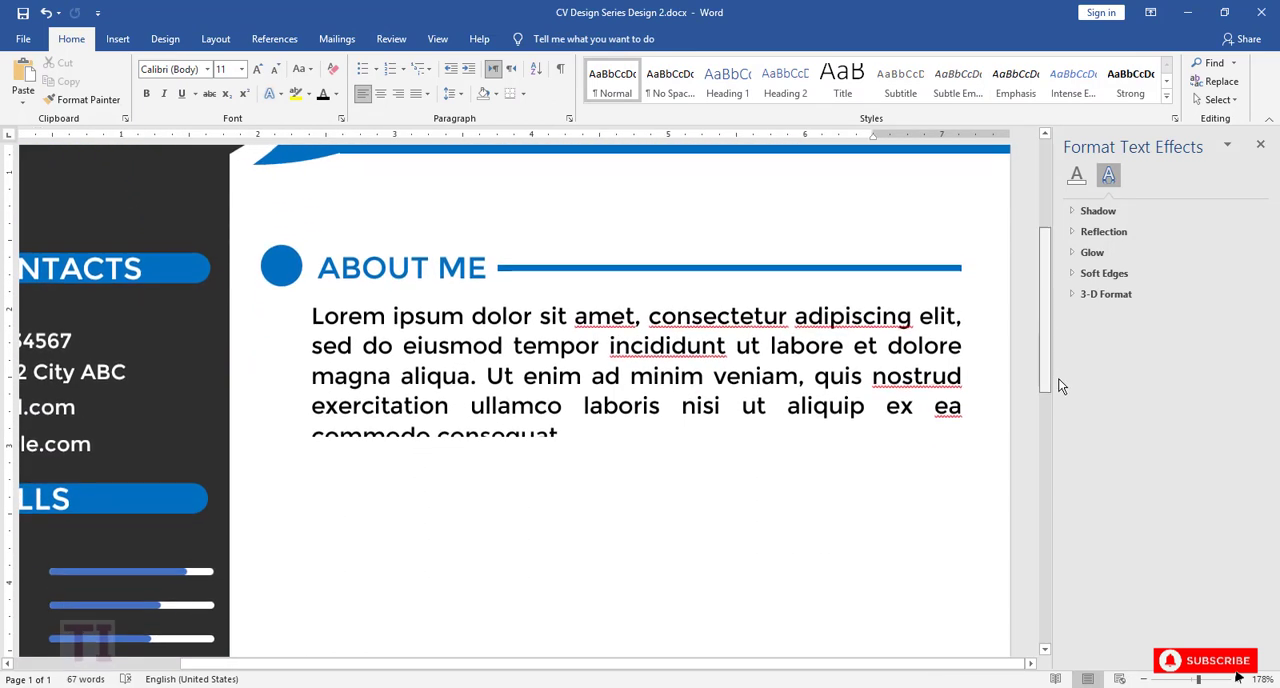
click(617, 403)
drag(636, 441, 637, 461)
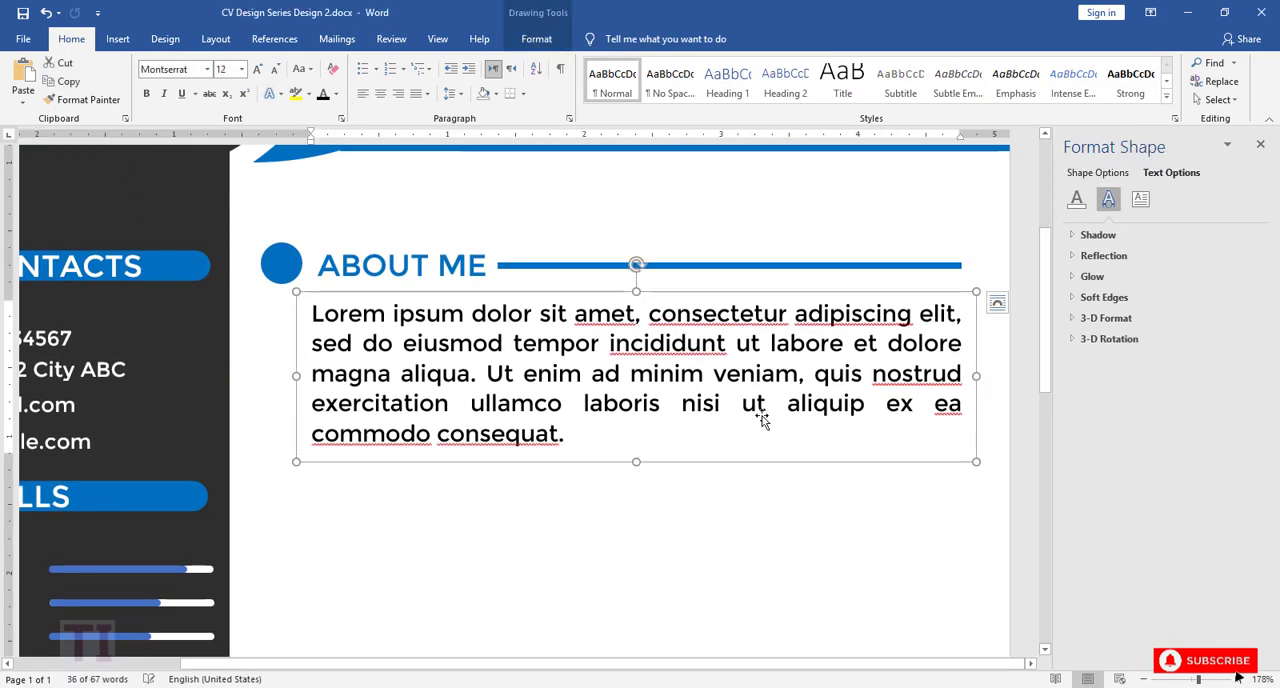
click(1144, 679)
click(1144, 679)
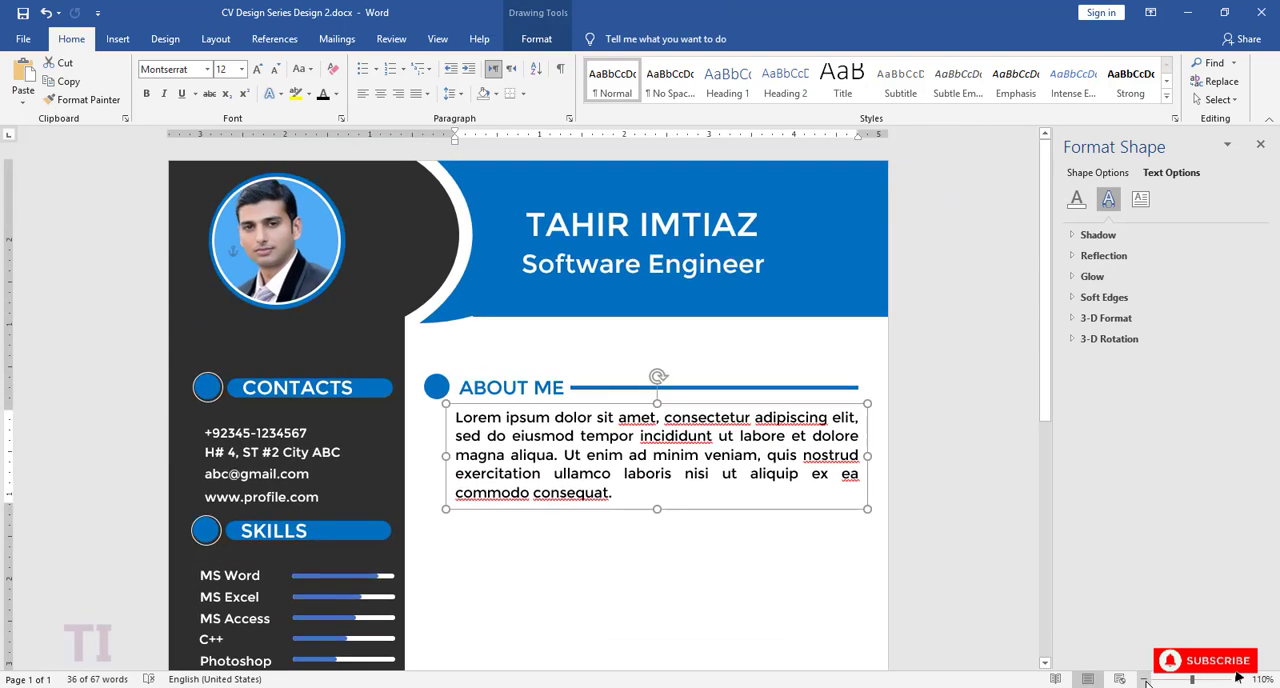
Step: Duplicate the ABOUT ME circle, heading and line together and place the copies just below the Lorem ipsum paragraph
click(735, 566)
scroll(740, 565, down, 3)
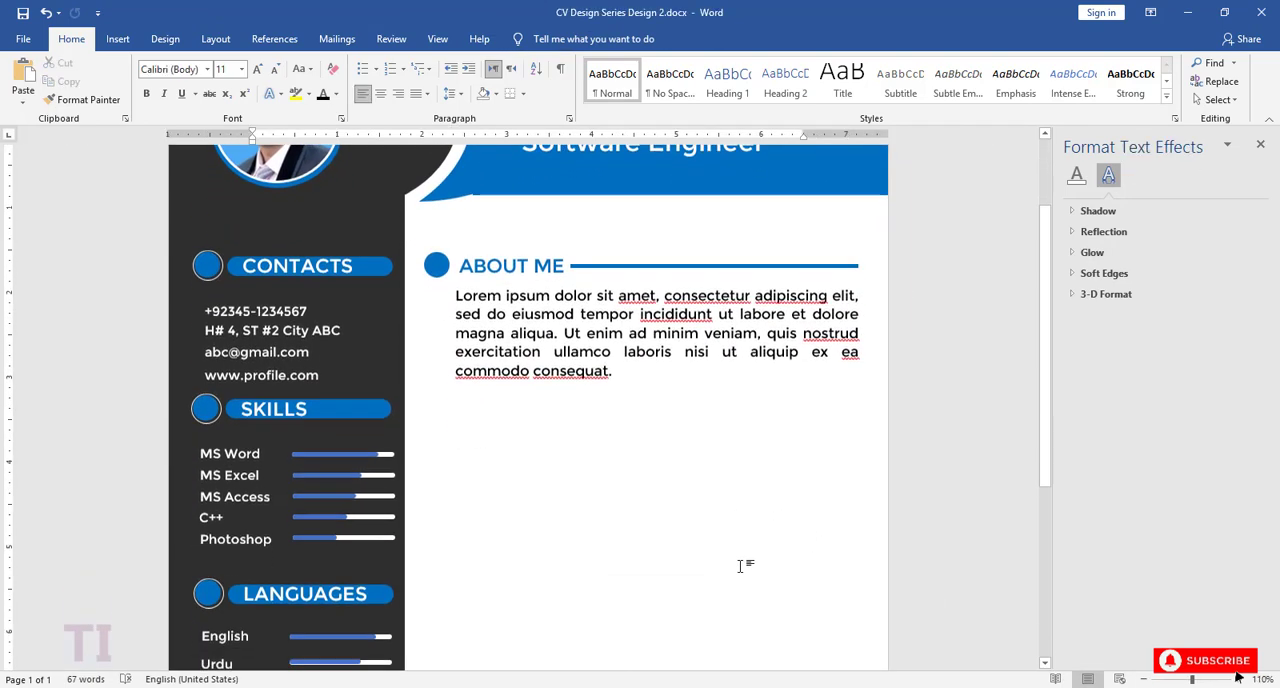
click(435, 270)
shift+click(470, 263)
shift+click(600, 266)
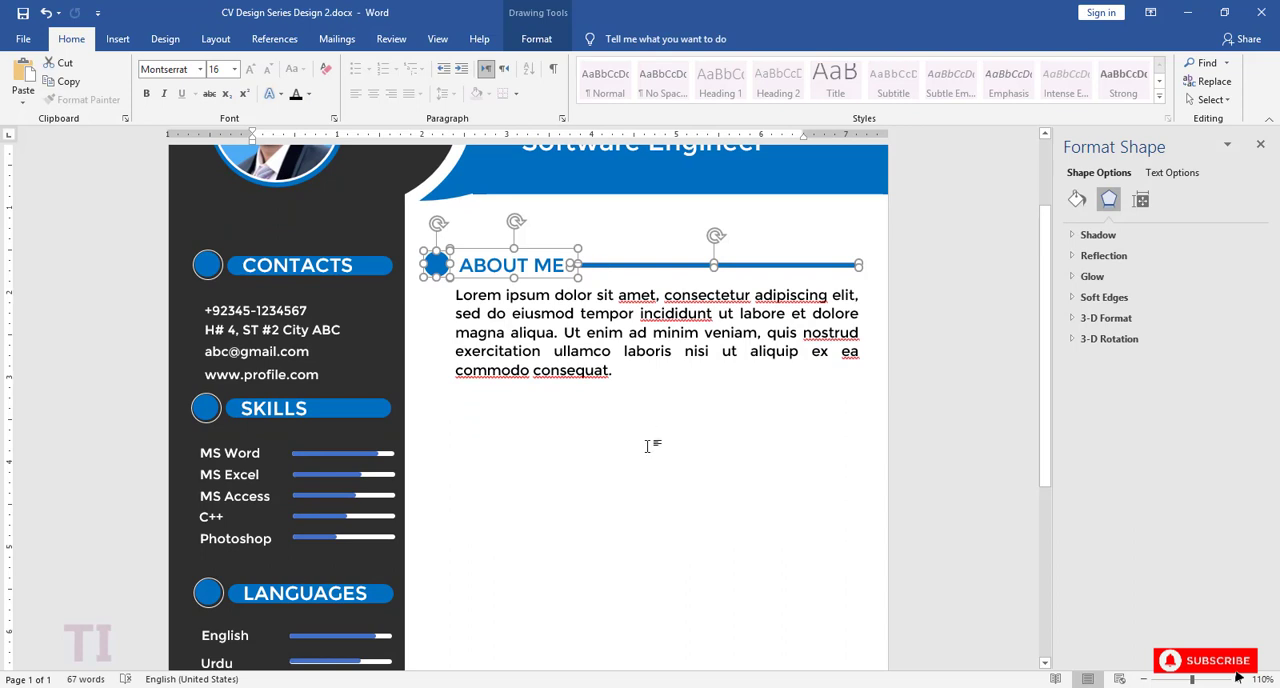
key(ctrl+v)
drag(388, 278, 564, 568)
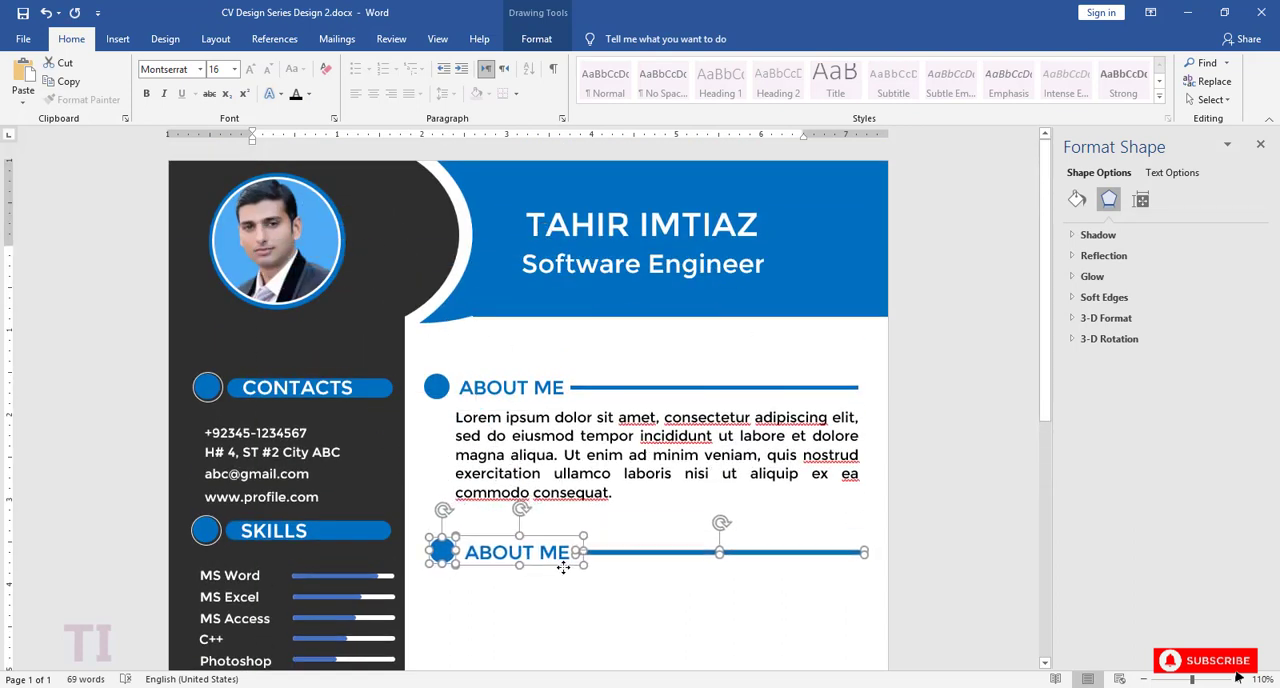
Step: Replace the copied heading's text with EDUCATION and widen its text box to fit the whole word
drag(1047, 385, 1047, 491)
click(535, 339)
drag(535, 339, 535, 414)
text(EDUCATIO)
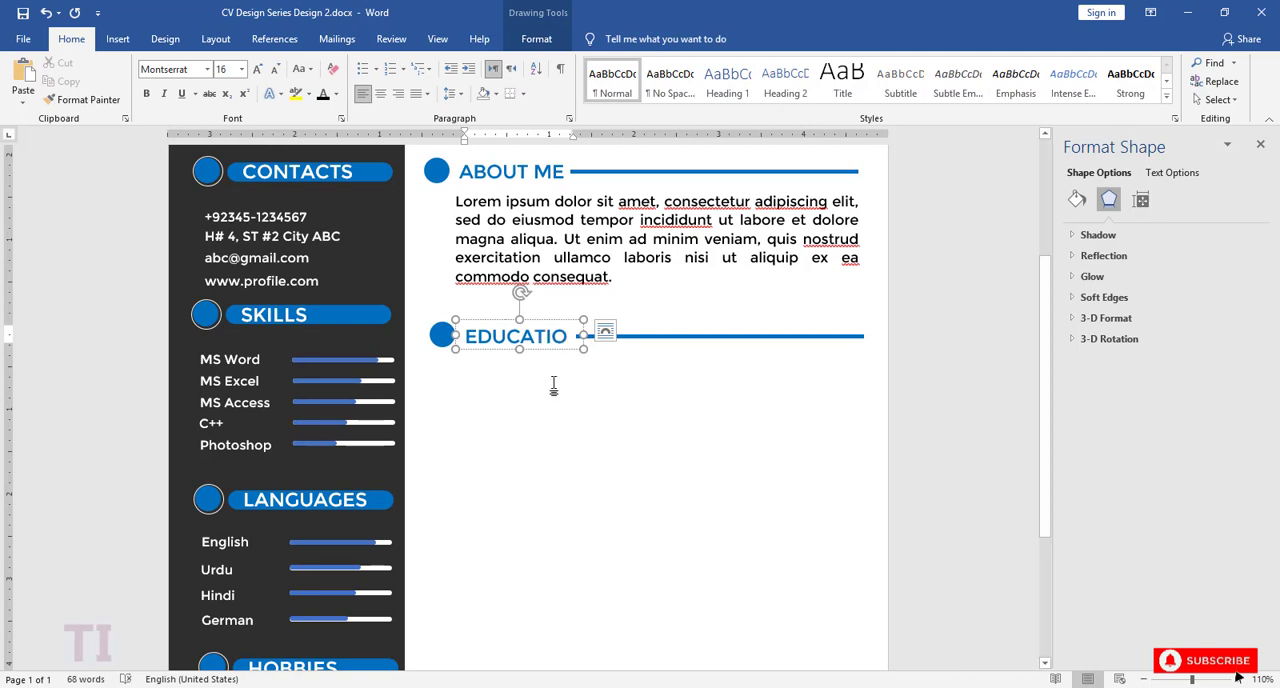
drag(585, 335, 610, 338)
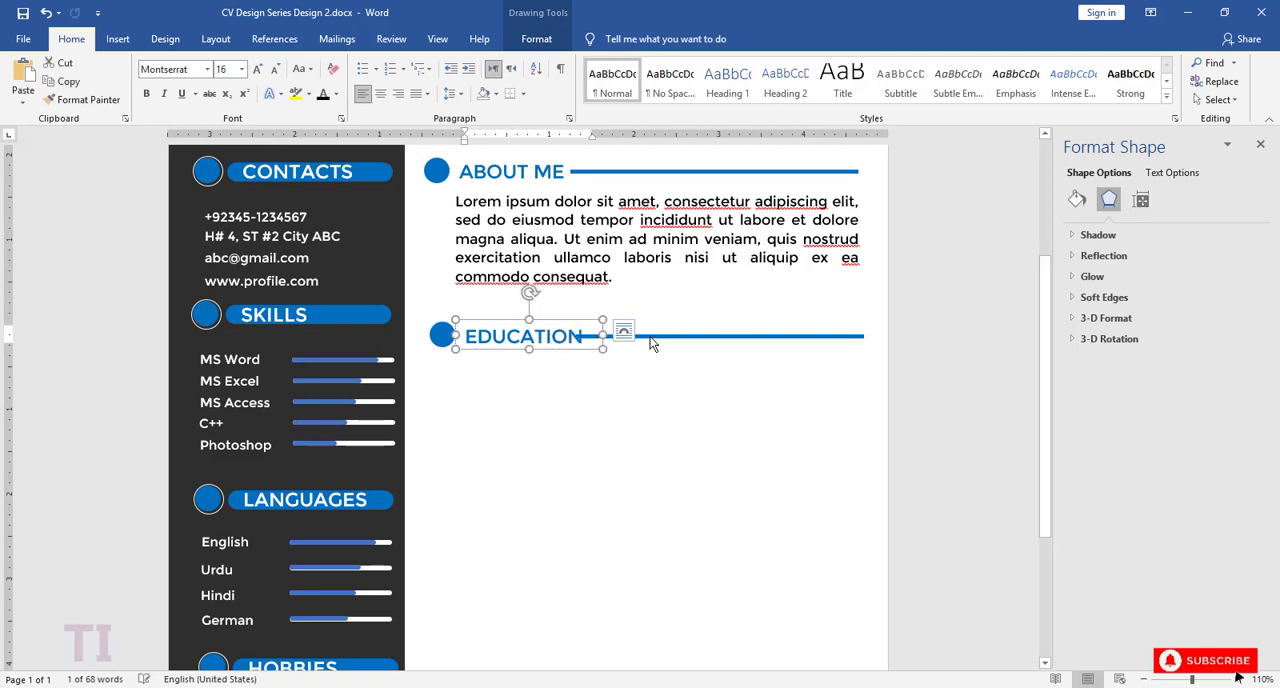
Step: Shorten the lower blue line so it starts just after the word EDUCATION, and save the document
click(612, 343)
drag(1191, 679, 1219, 680)
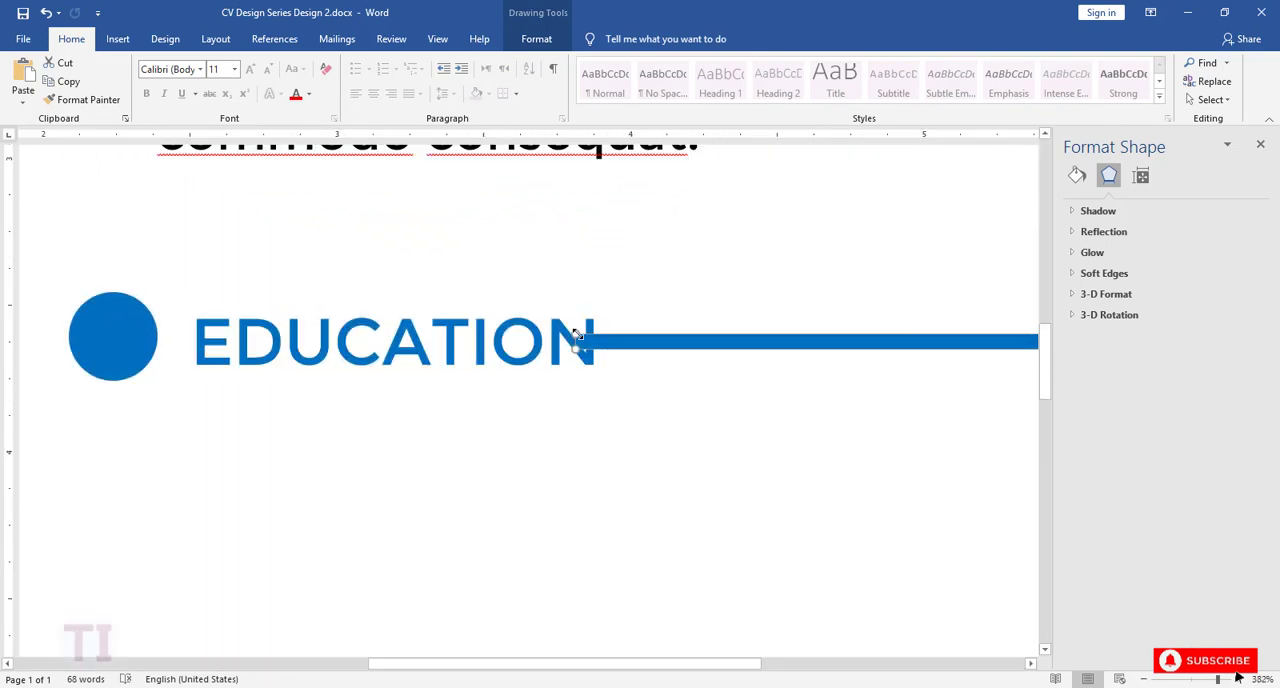
click(1143, 679)
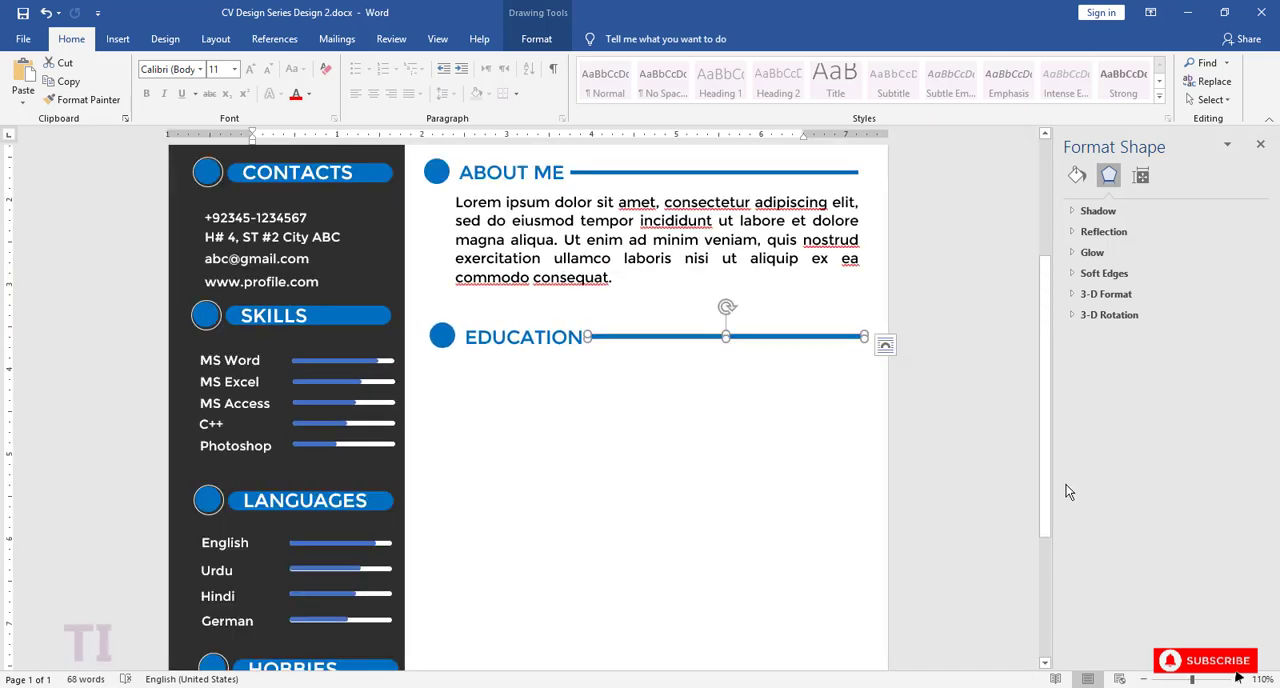
click(650, 456)
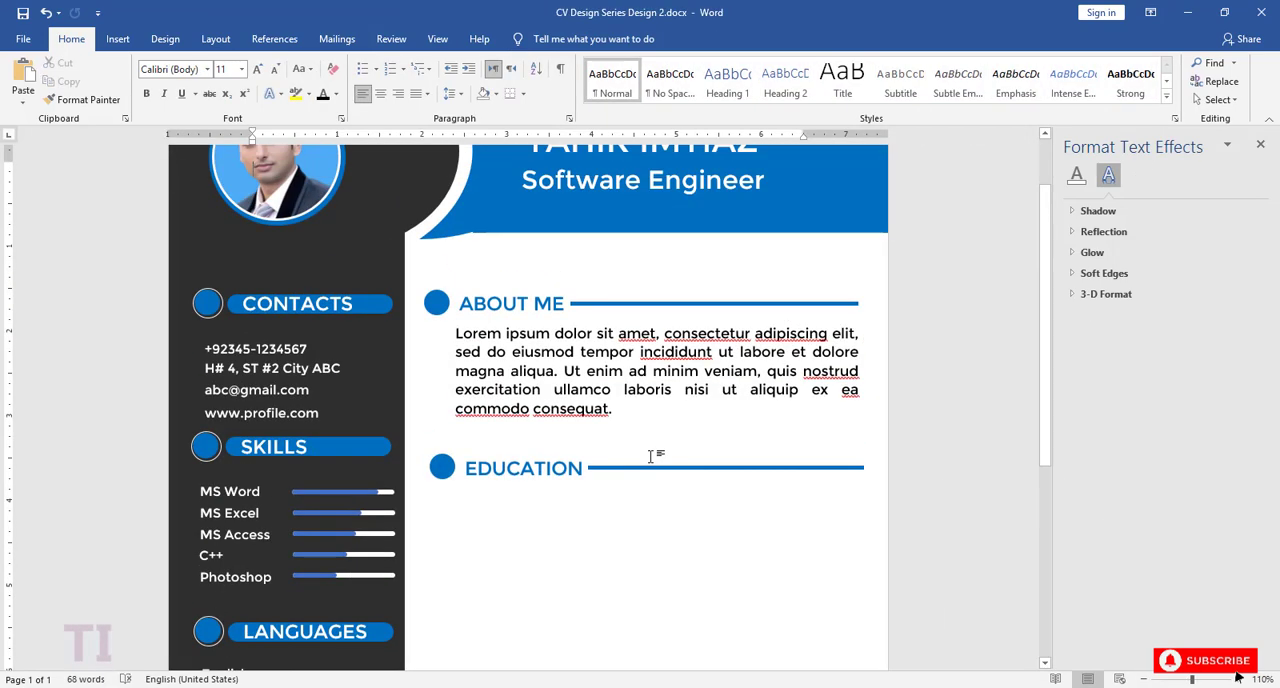
click(24, 15)
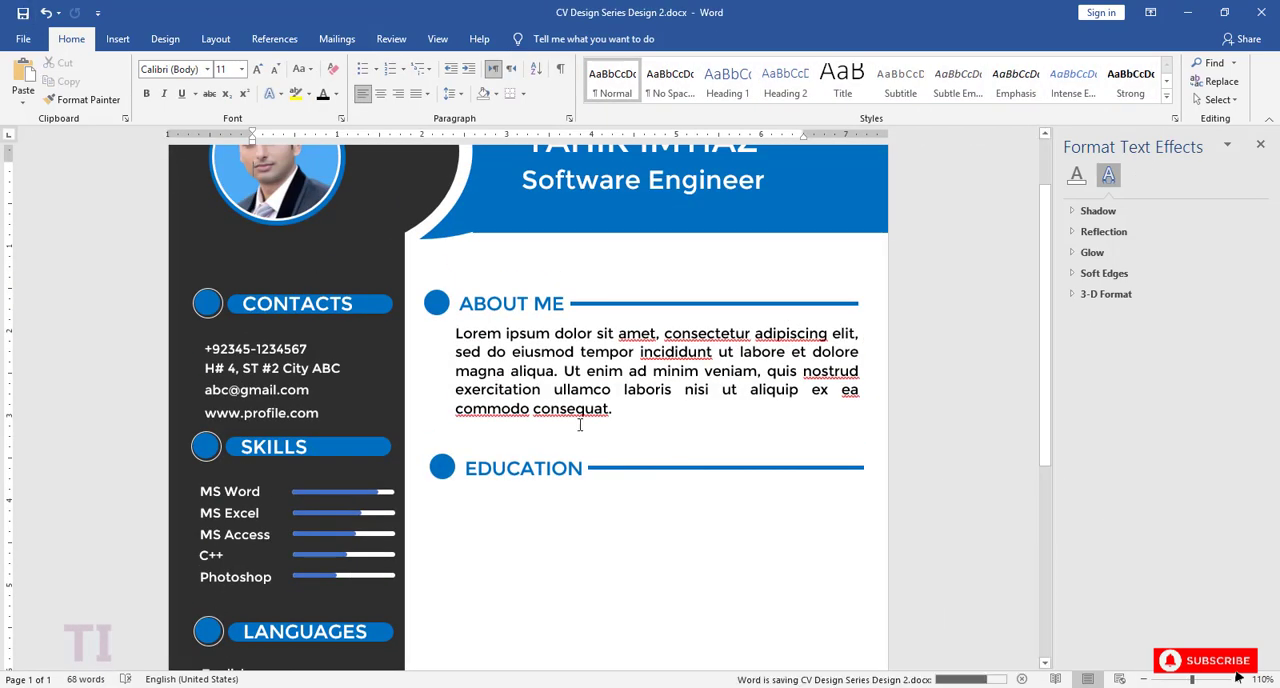
Step: Duplicate the ABOUT ME paragraph's text box and place the copy just below the EDUCATION heading
click(630, 396)
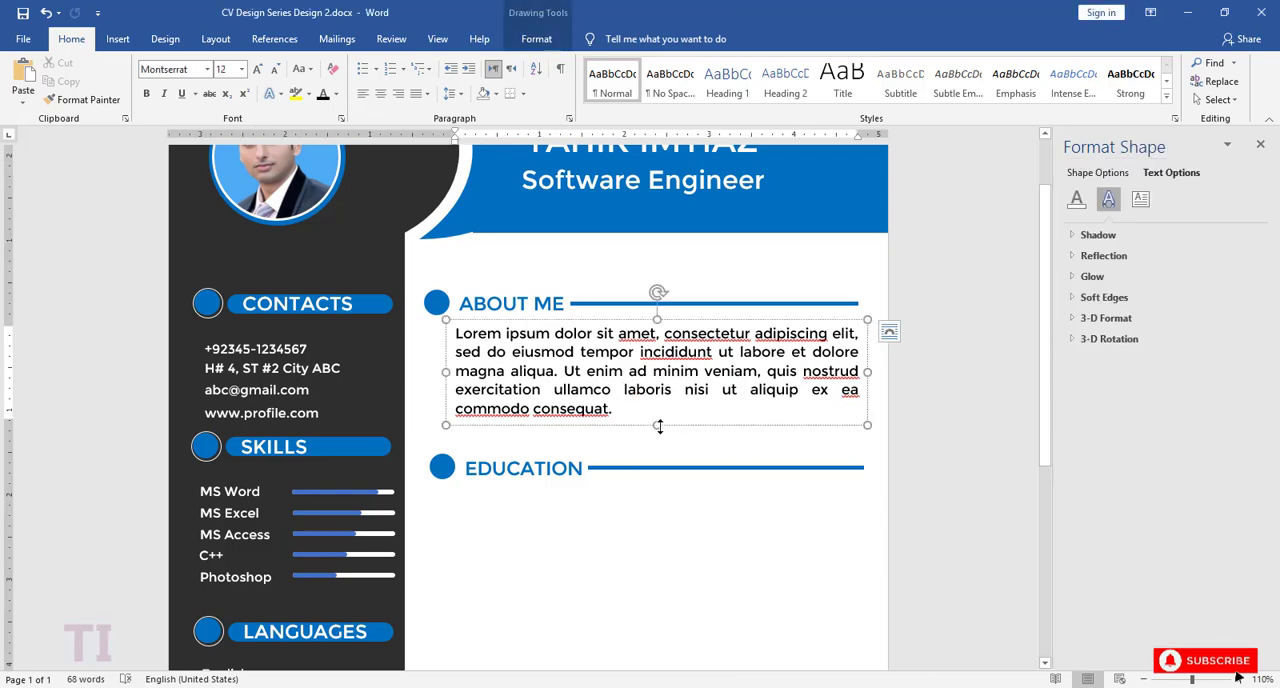
key(ctrl+c)
key(ctrl+v)
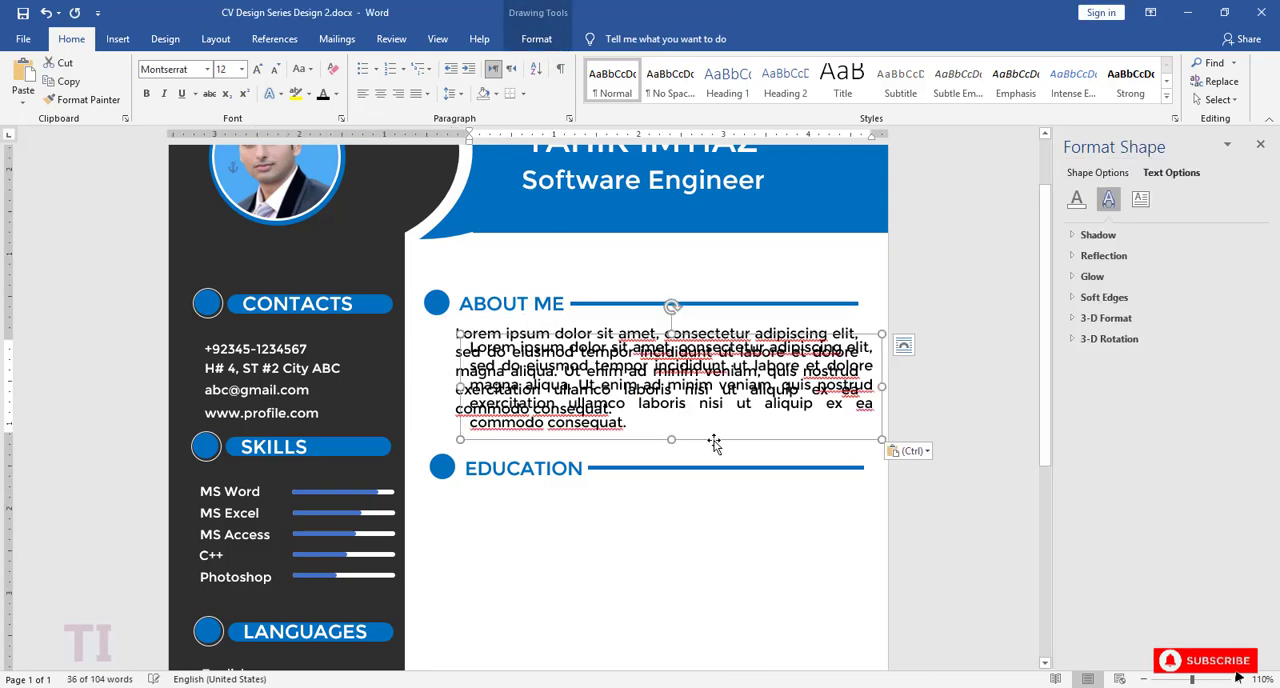
drag(714, 443, 714, 595)
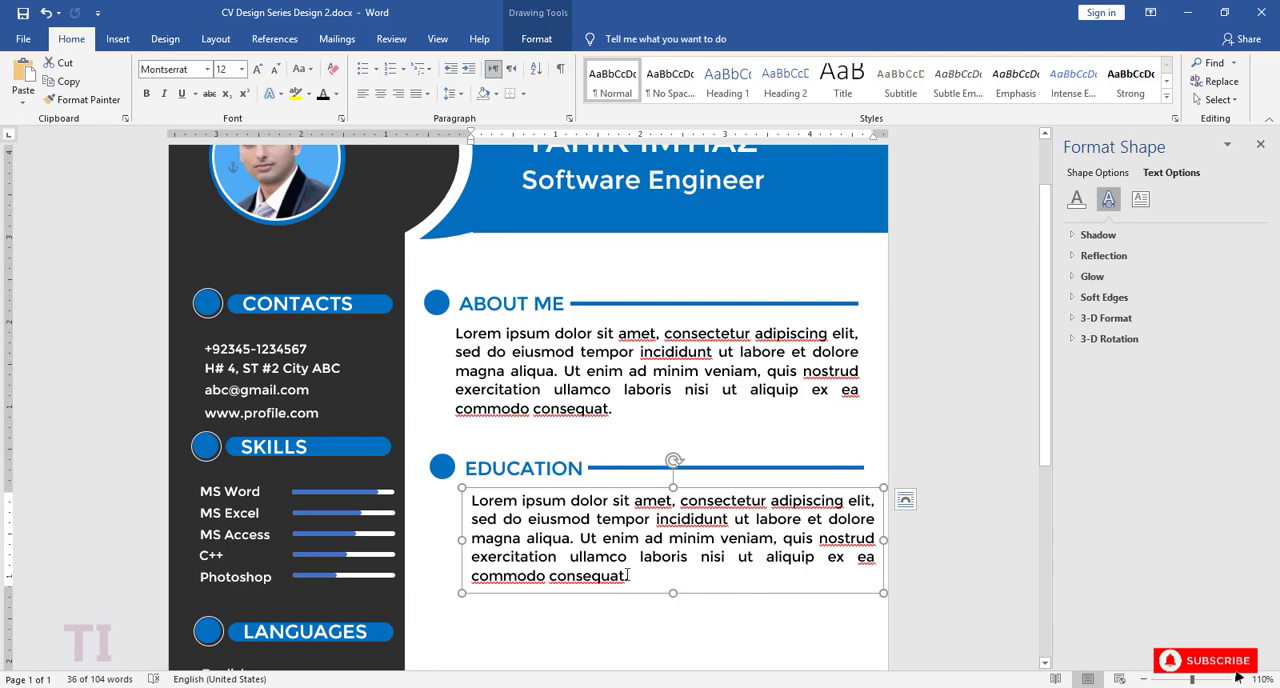
Step: Delete the copied paragraph's text after "magna aliqua." and shorten its box to three lines
drag(628, 575, 579, 540)
key(BackSpace)
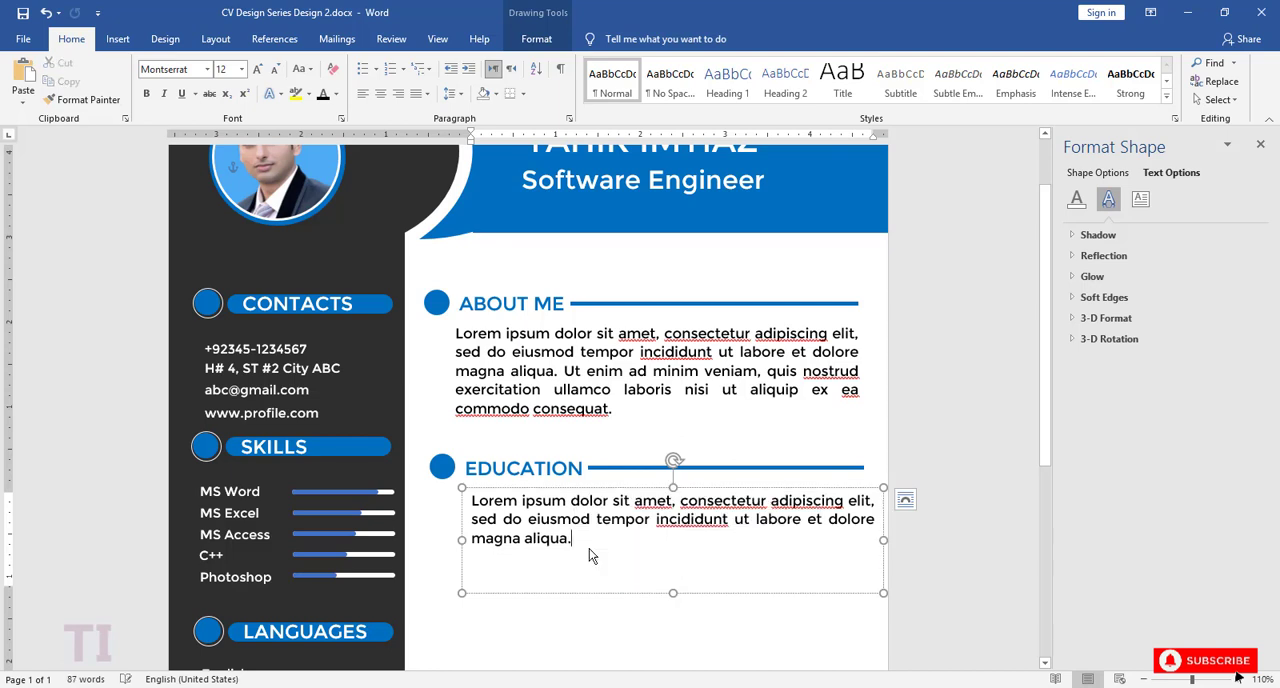
drag(673, 593, 671, 555)
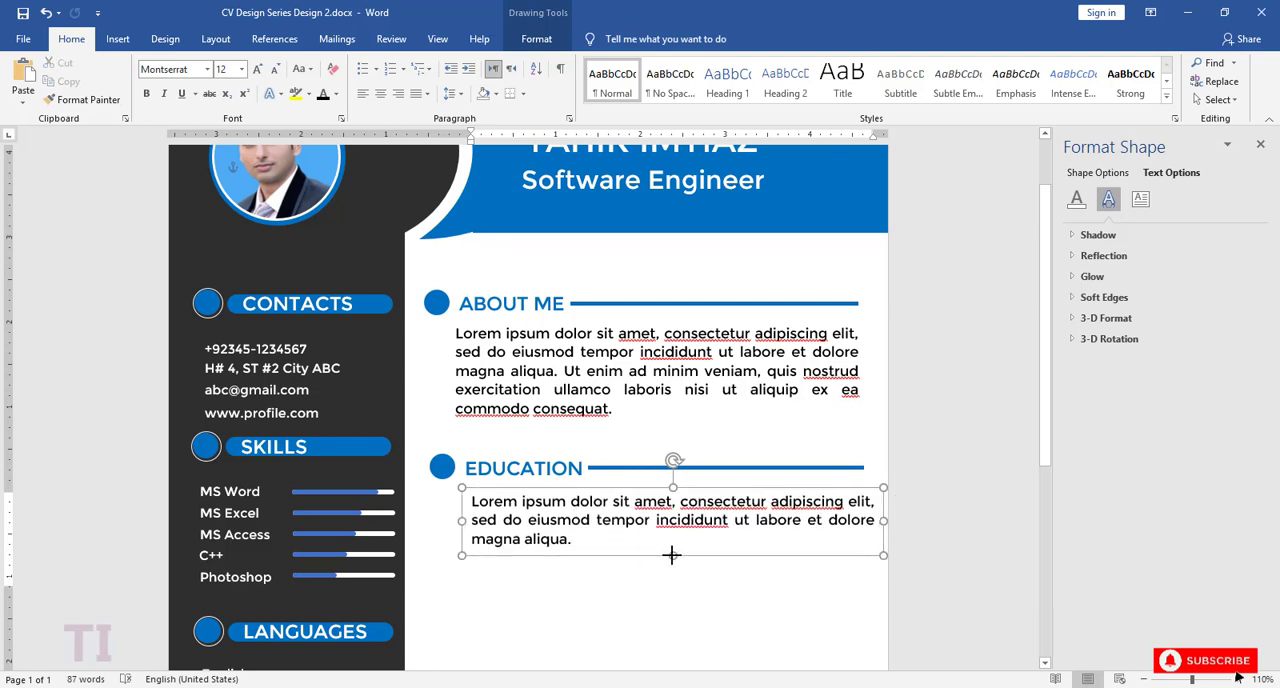
Step: Narrow the EDUCATION paragraph box from both sides and move it slightly down, leaving a free column beside it
drag(883, 522, 858, 522)
drag(461, 522, 530, 522)
drag(636, 490, 653, 511)
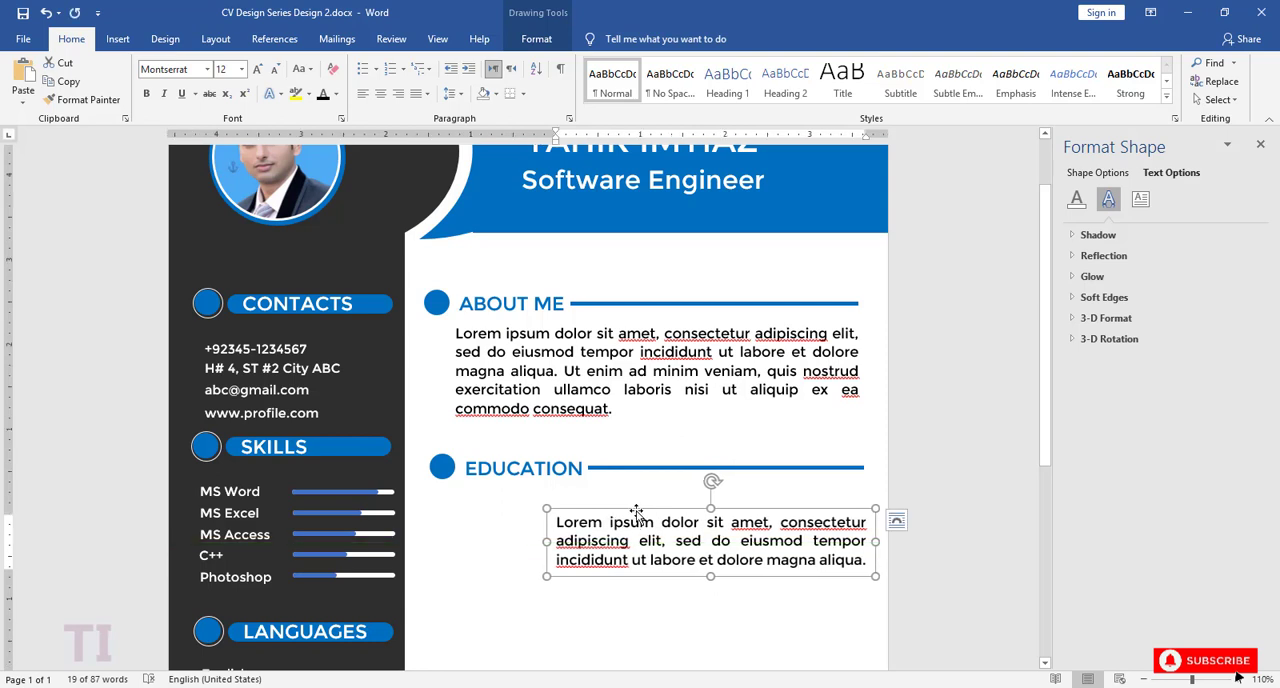
Step: Duplicate the EDUCATION paragraph box below itself and cut the copy's text down to "Lorem ipsum dolor sit amet"
key(ctrl+v)
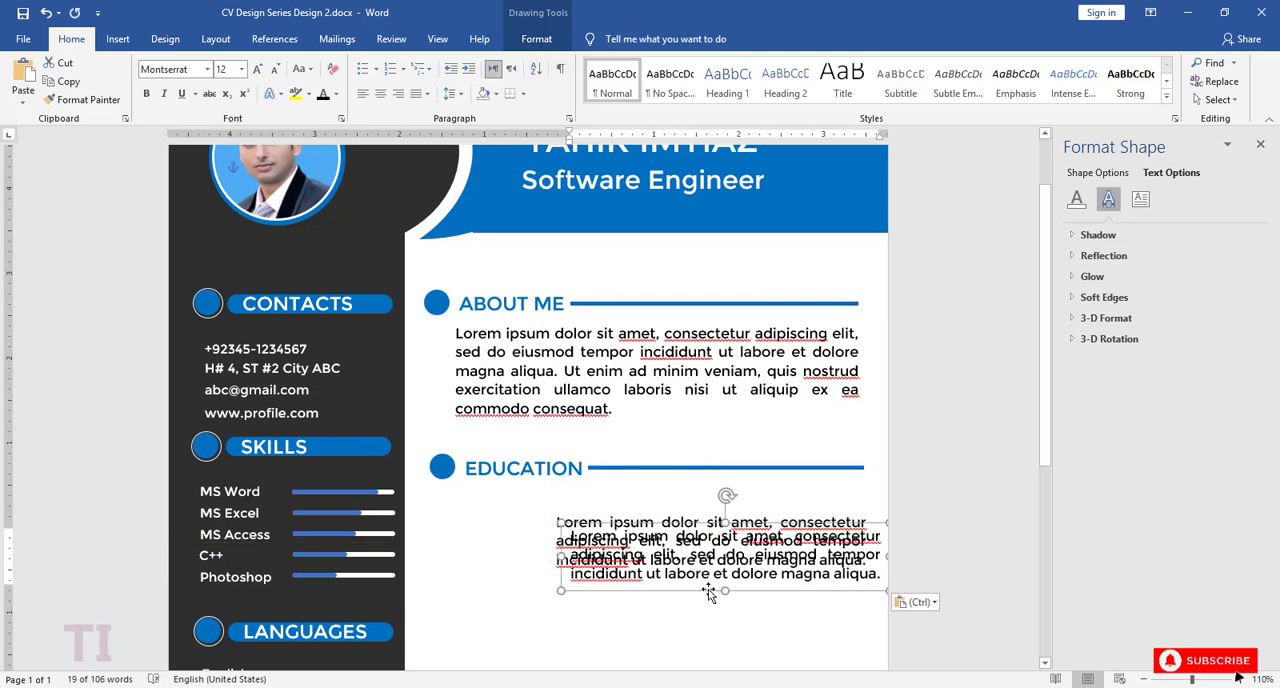
drag(708, 592, 654, 646)
drag(829, 627, 738, 588)
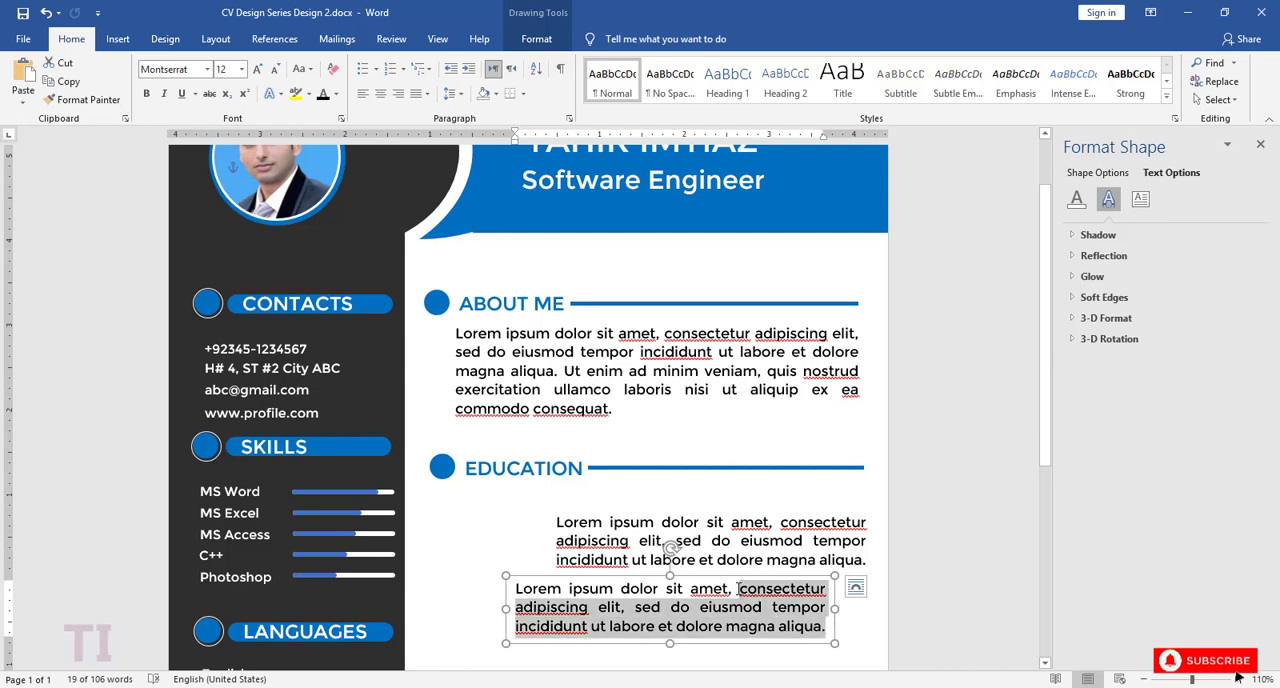
key(Delete)
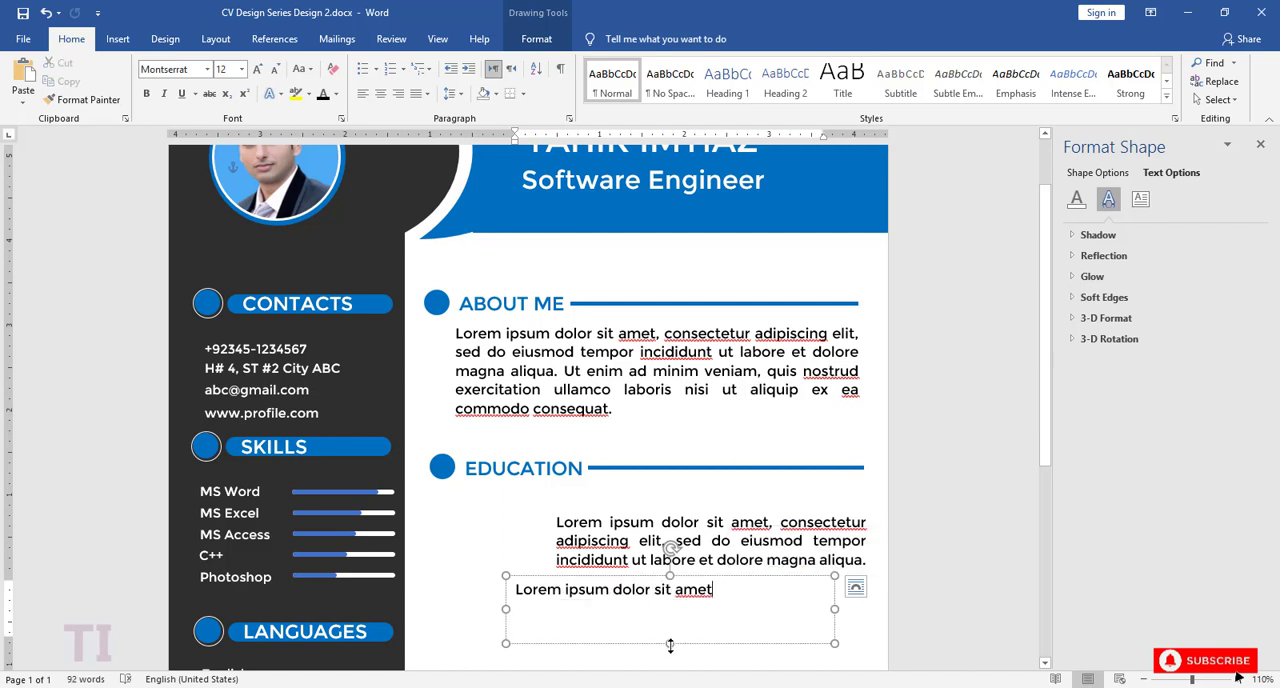
Step: Fit the short text's box to one line directly above the EDUCATION paragraph and make its text bold
drag(670, 645, 671, 606)
drag(832, 592, 557, 503)
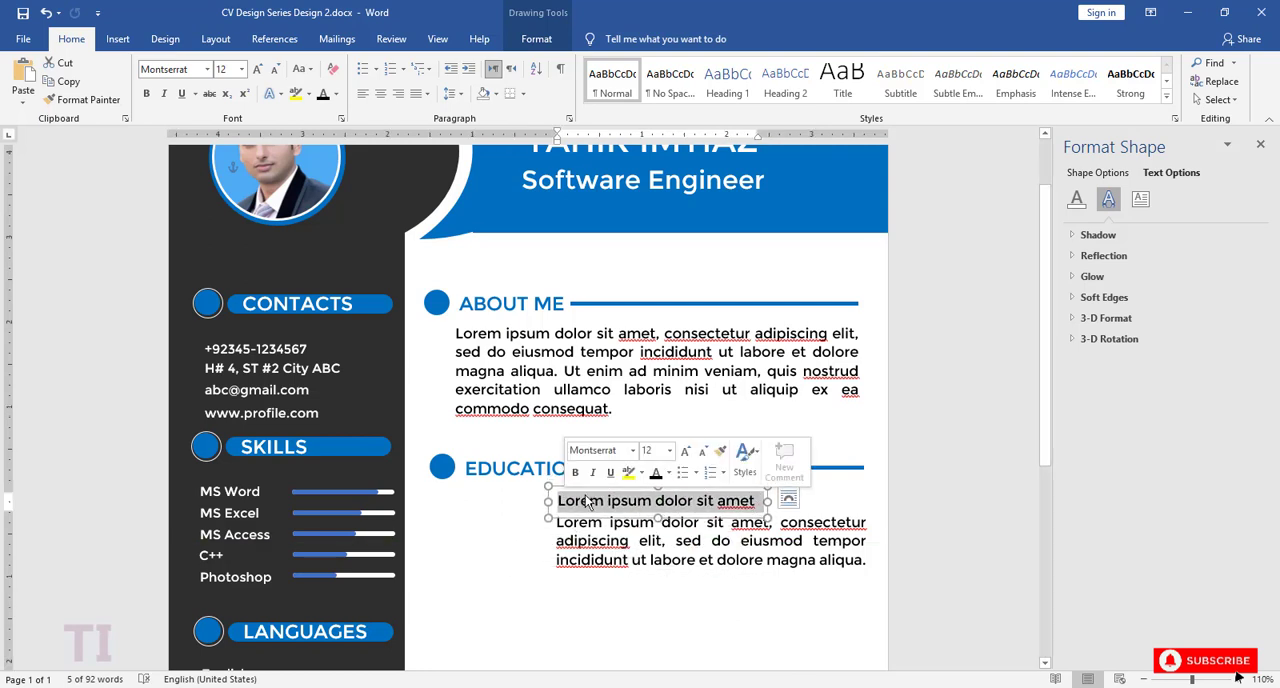
click(575, 472)
click(830, 508)
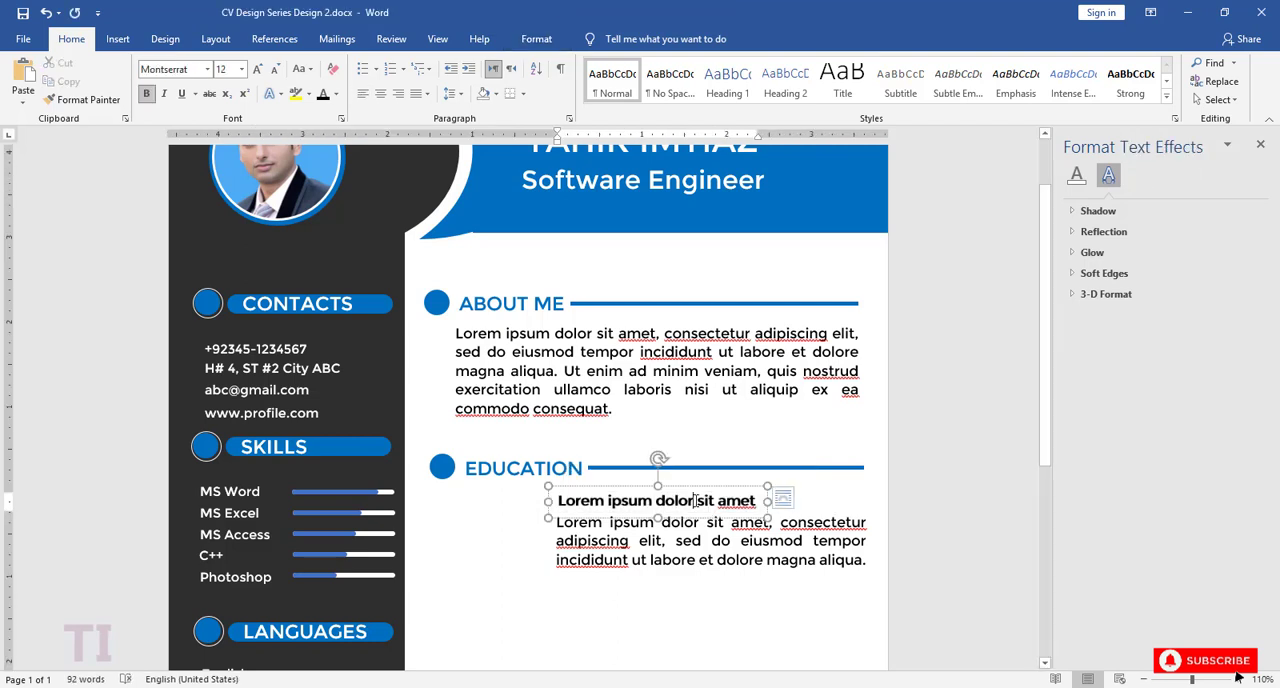
Step: Duplicate the bold "Lorem ipsum dolor sit amet" box and move the copy into the free column beside it
click(697, 487)
key(ctrl+c)
key(ctrl+v)
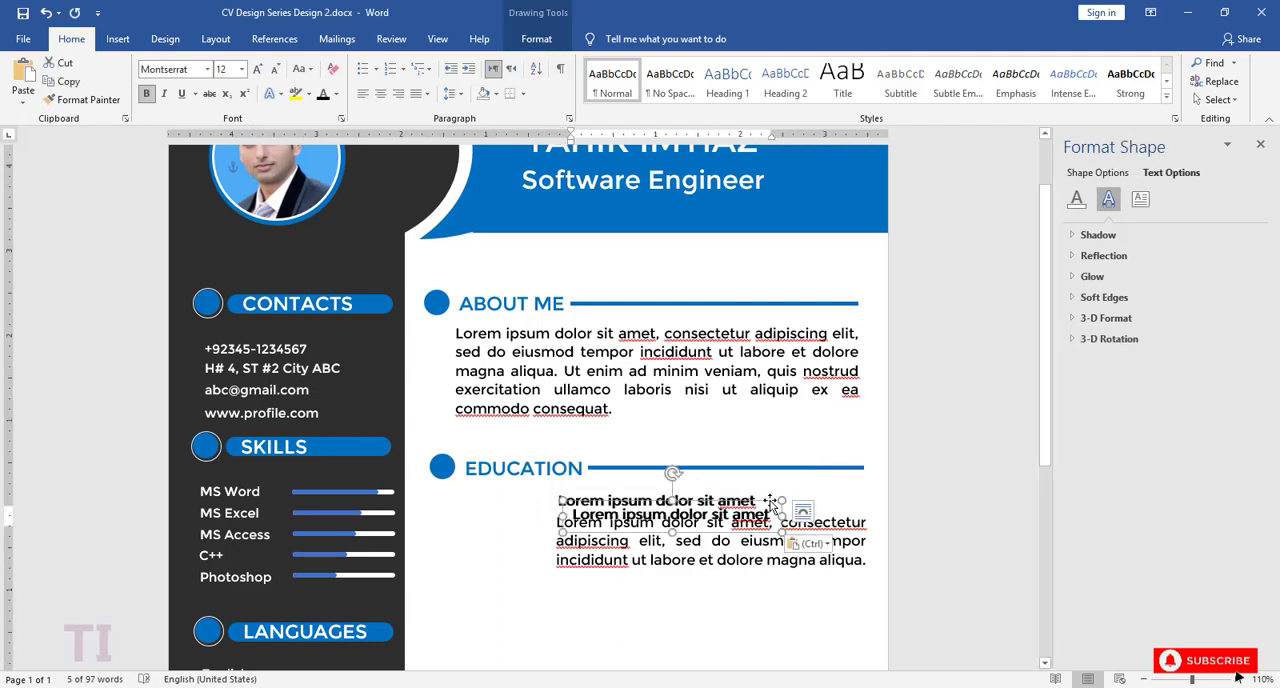
drag(770, 502, 629, 500)
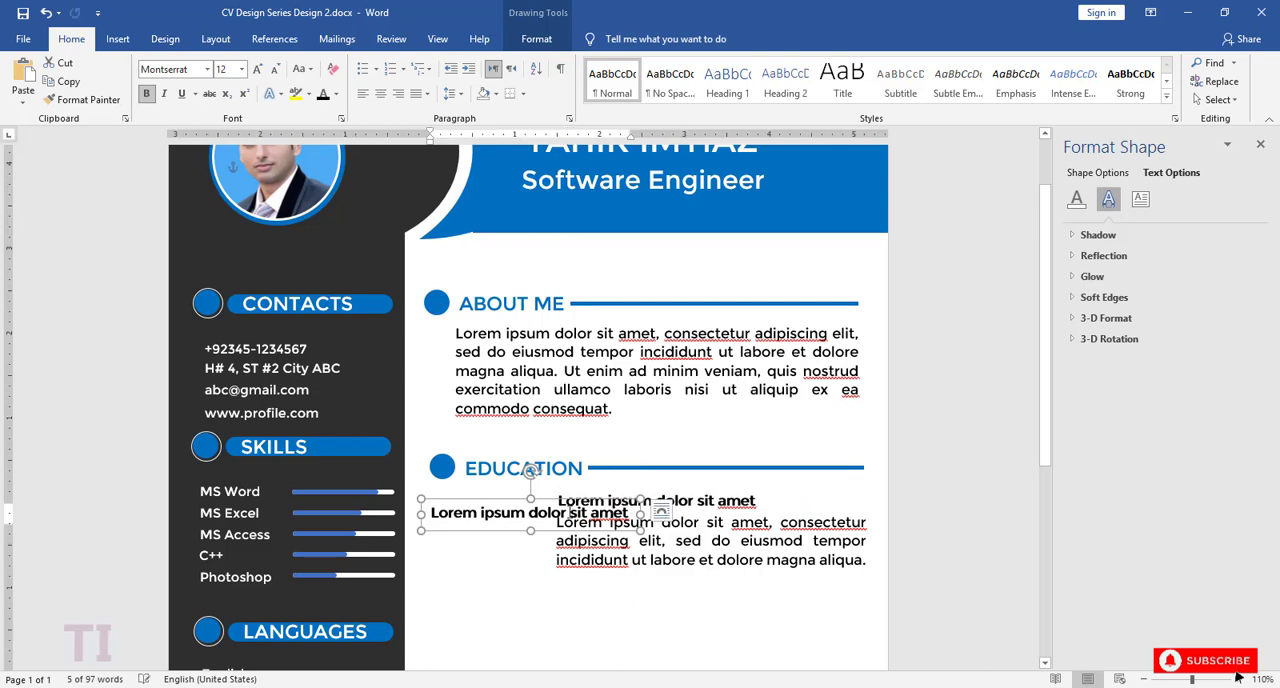
Step: Cut the copy's text down to "Lorem ipsum", fit its box beside the bold title and remove the bold formatting
drag(529, 512, 436, 499)
key(BackSpace)
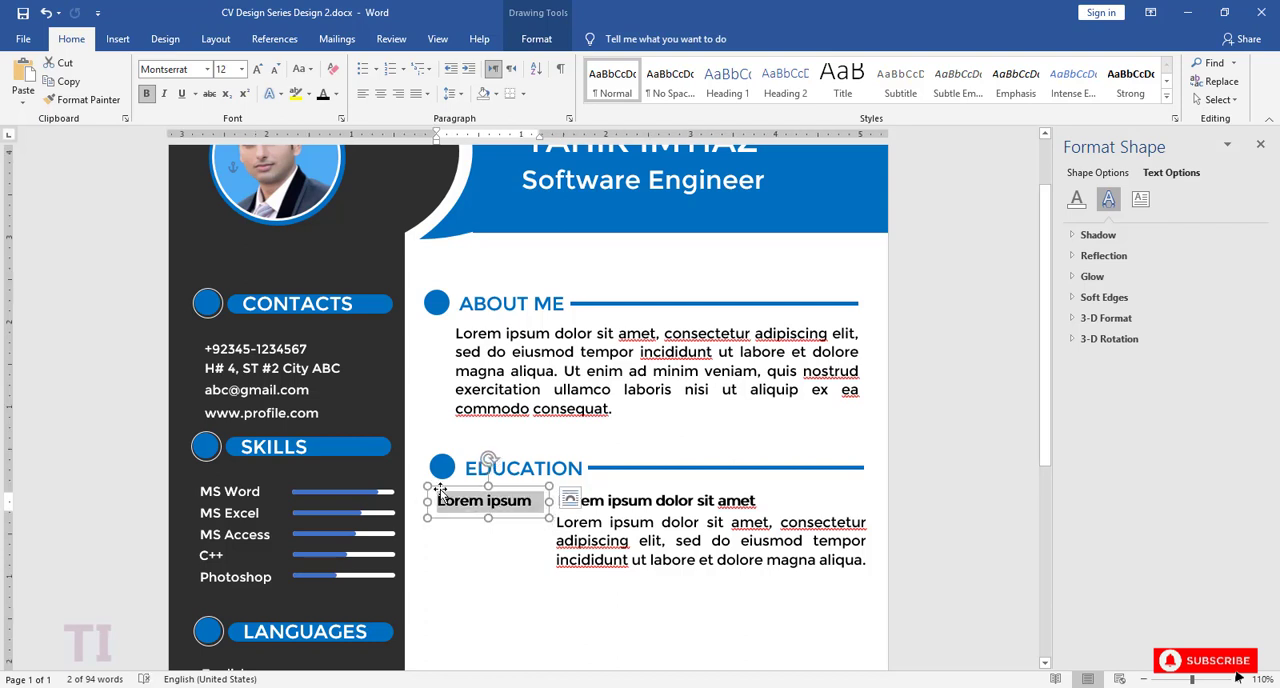
click(450, 463)
click(491, 509)
Step: Duplicate the "Lorem ipsum" box directly below itself and replace the copy's text with 2002-2004
click(570, 498)
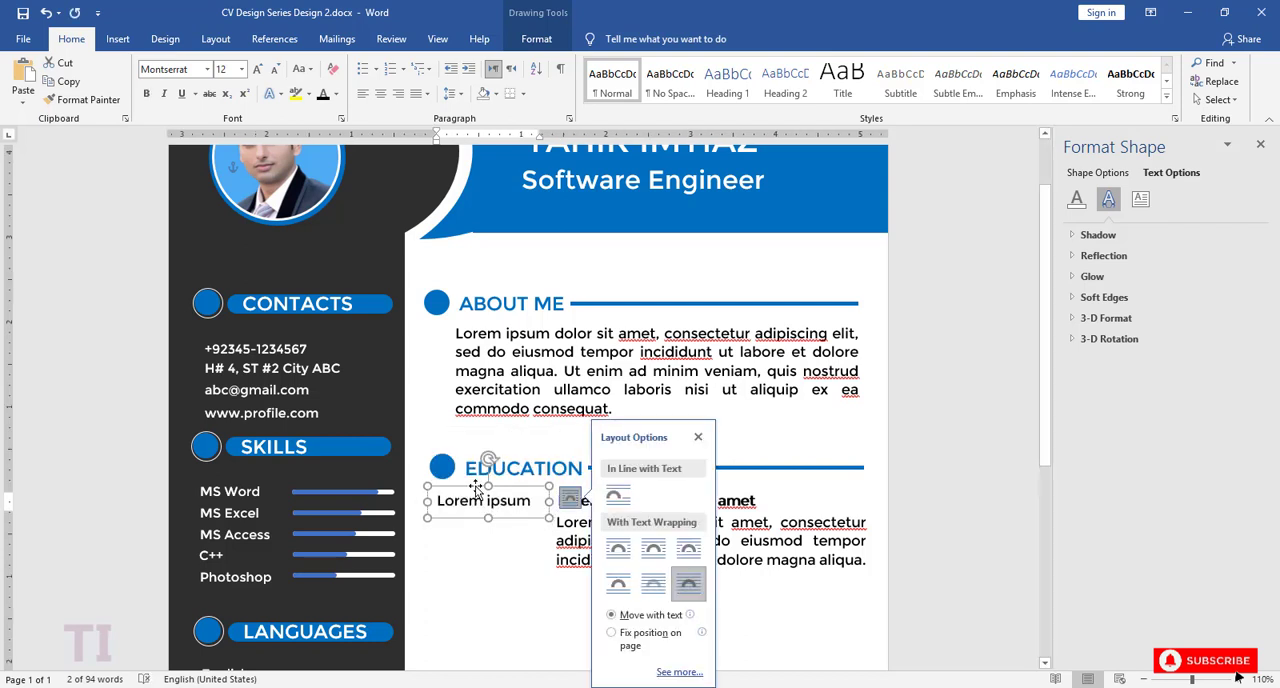
drag(476, 491, 446, 531)
text(2002-2004)
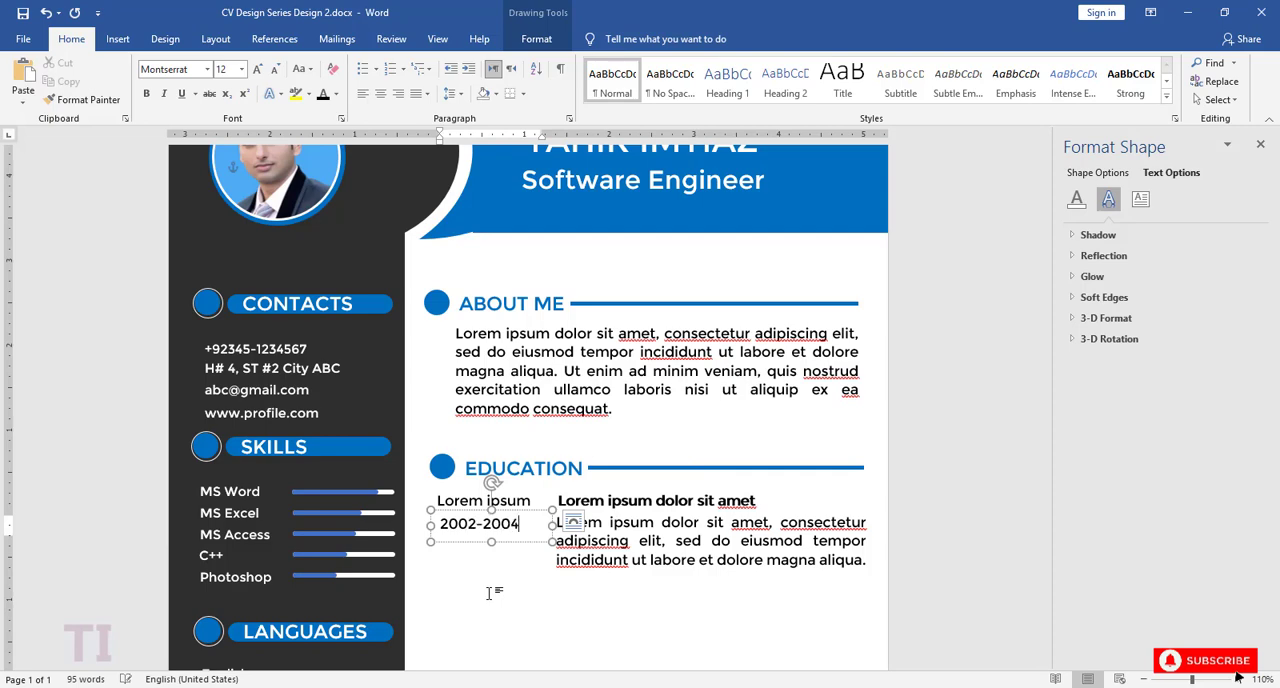
Step: Duplicate the four text boxes of the first EDUCATION entry and align the copy directly below the original entry
drag(1045, 420, 1038, 514)
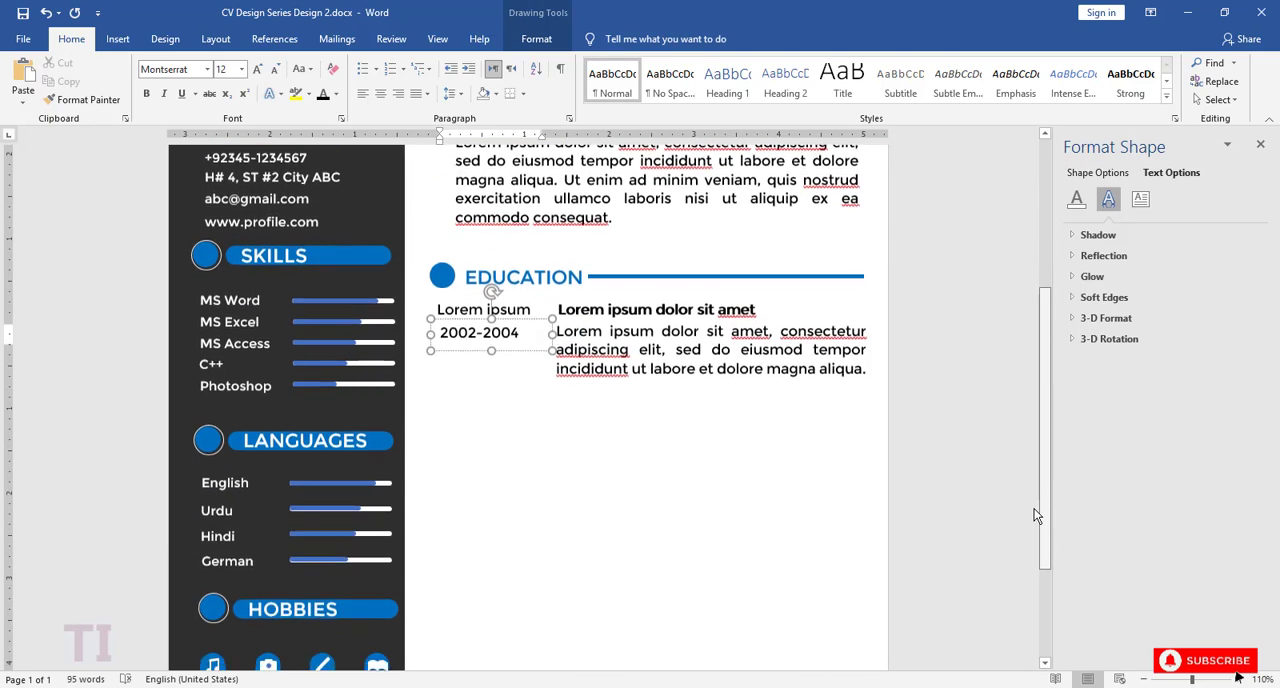
click(694, 473)
scroll(694, 473, down, 3)
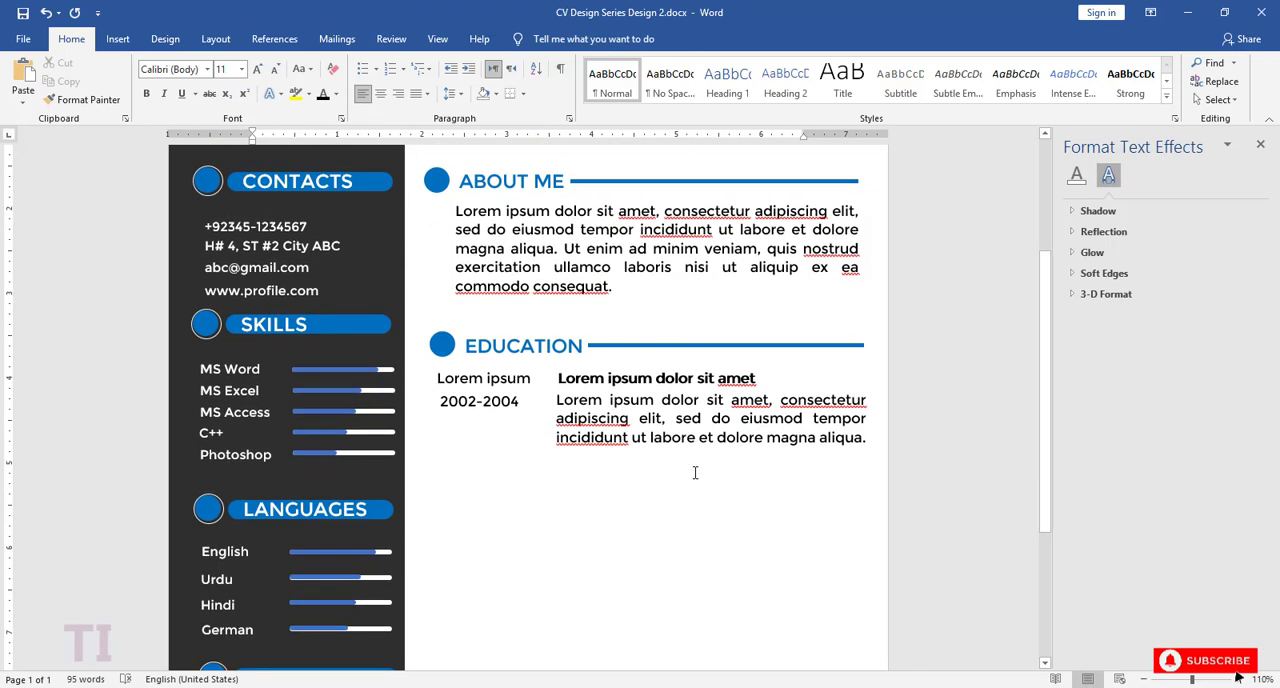
click(521, 383)
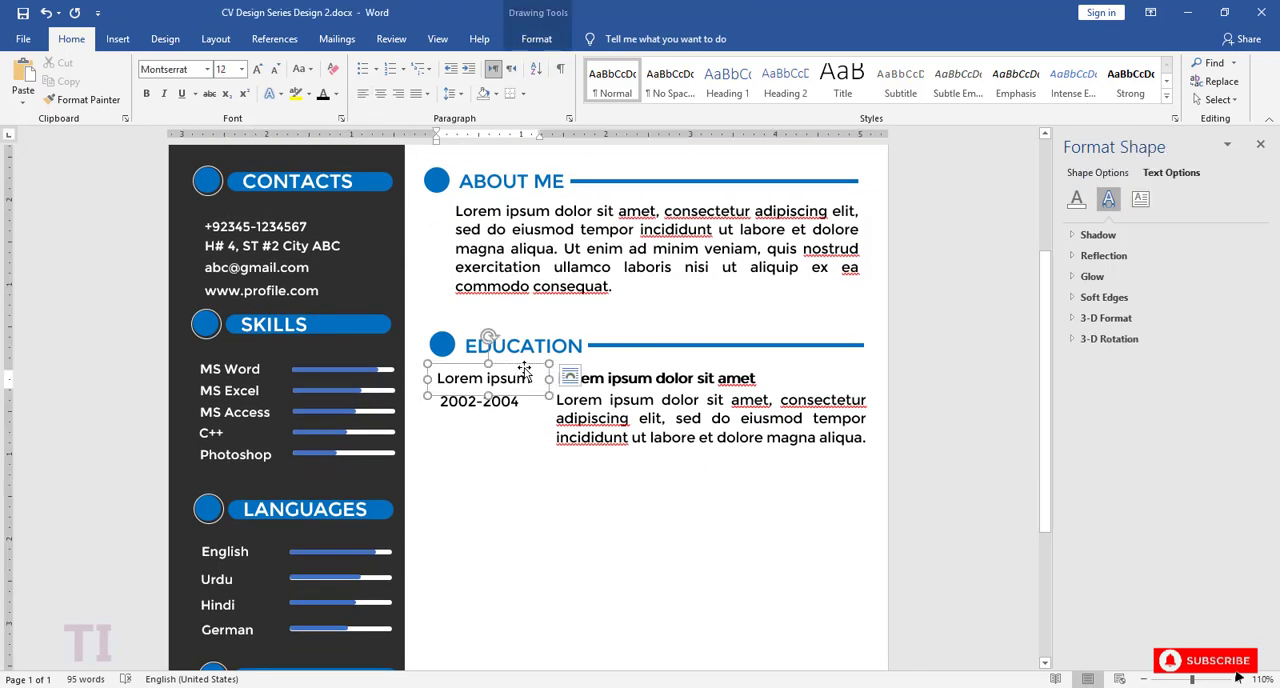
click(607, 377)
triple_click(511, 402)
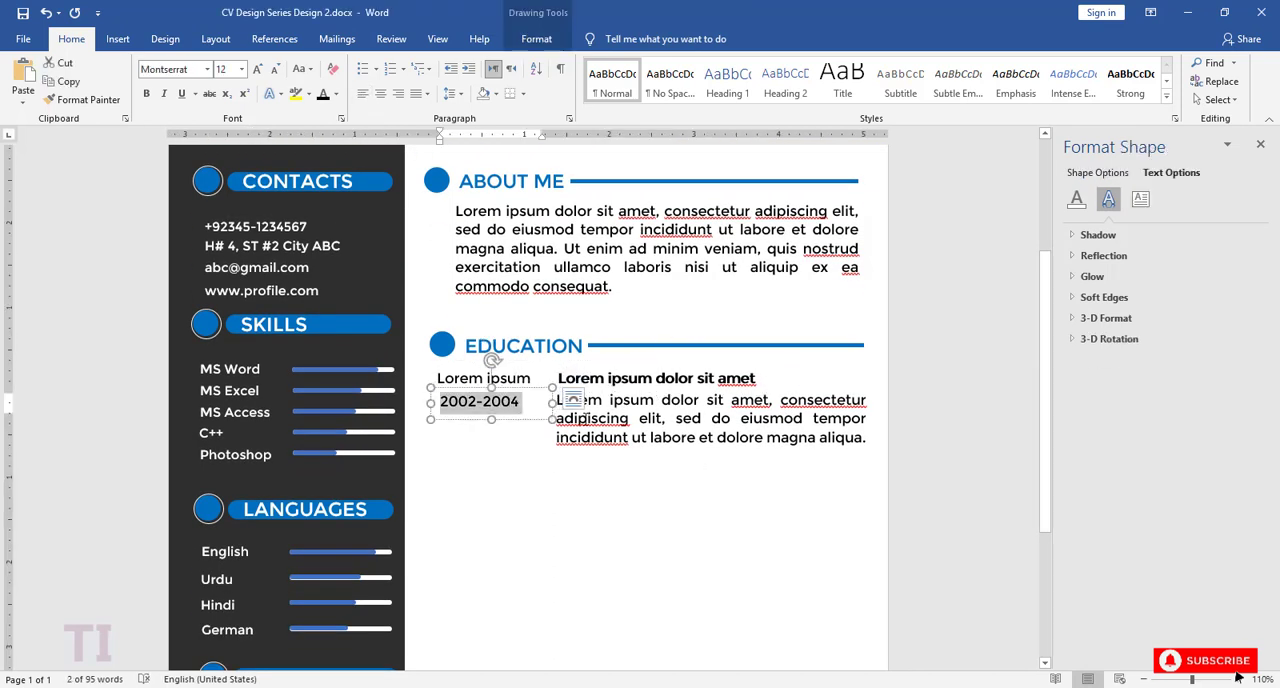
click(572, 398)
click(749, 418)
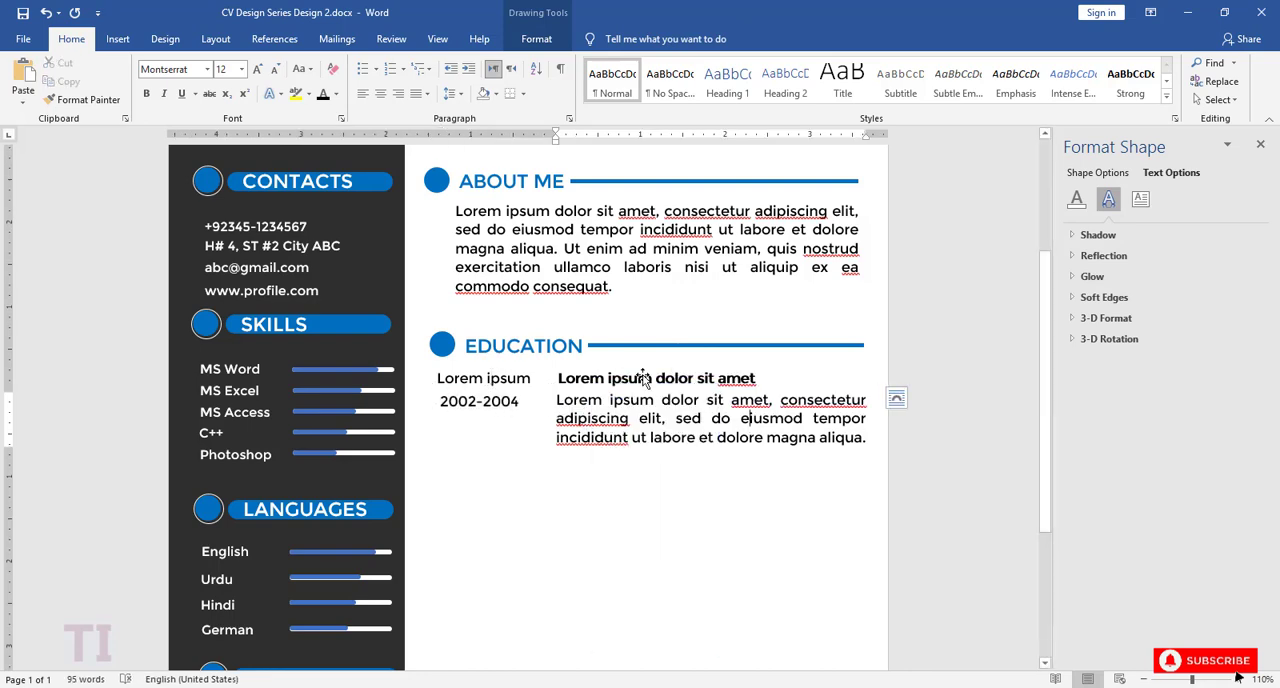
shift+click(573, 378)
shift+click(492, 405)
shift+click(580, 418)
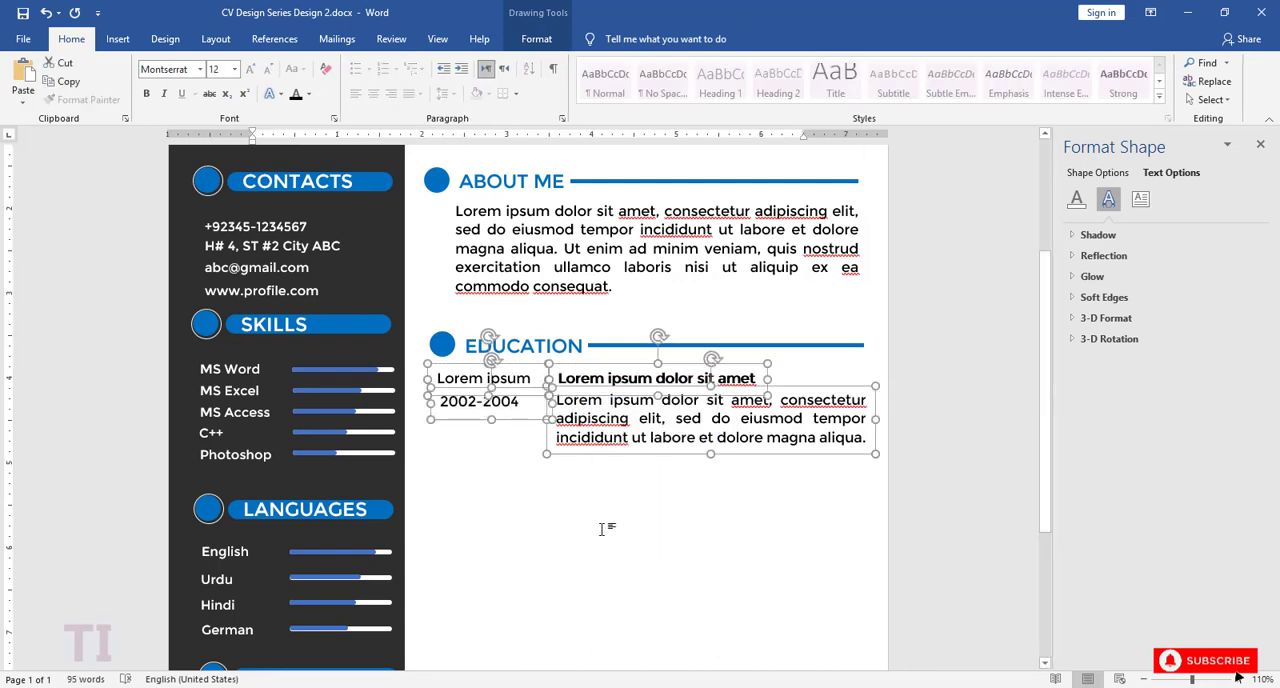
click(602, 529)
key(ctrl+v)
scroll(436, 283, down, 1)
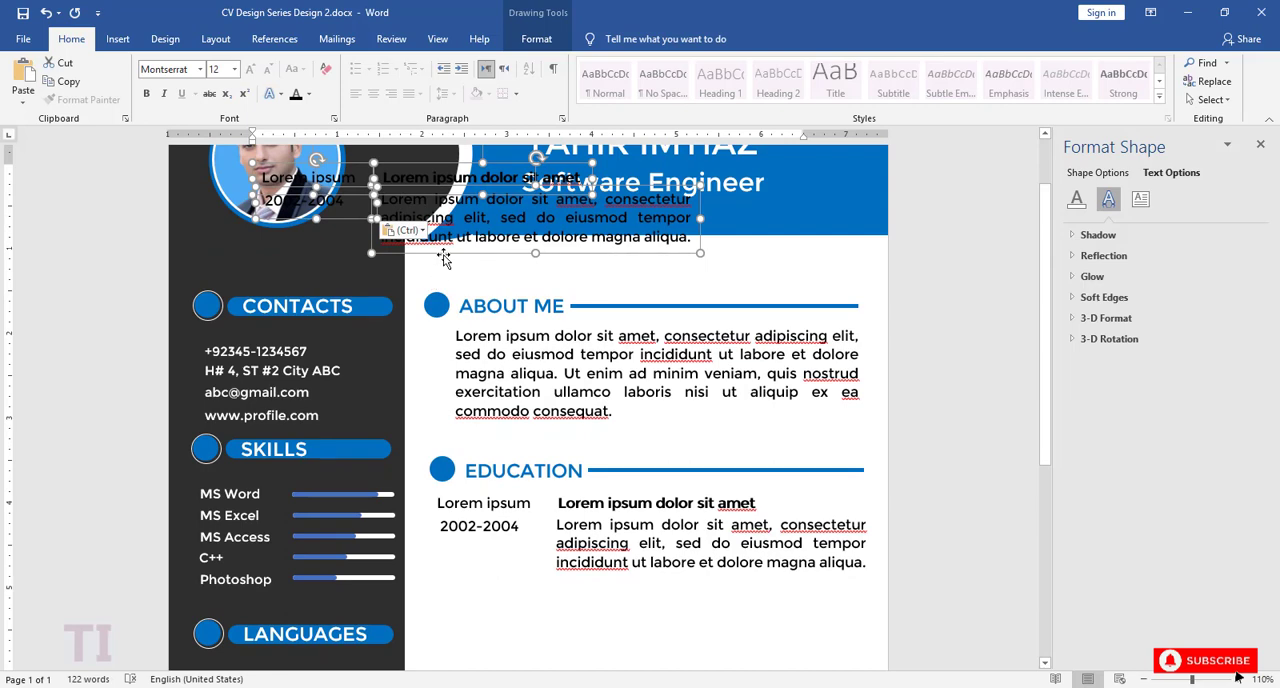
drag(443, 258, 615, 577)
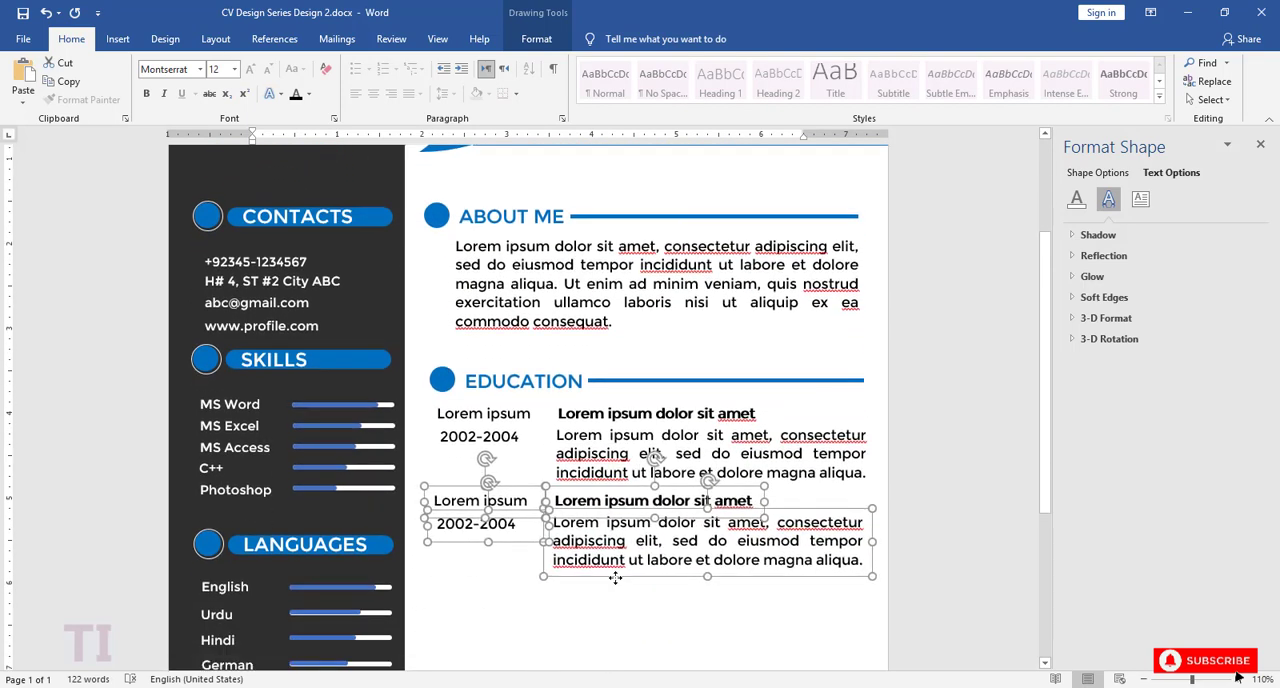
key(Right)
key(Right)
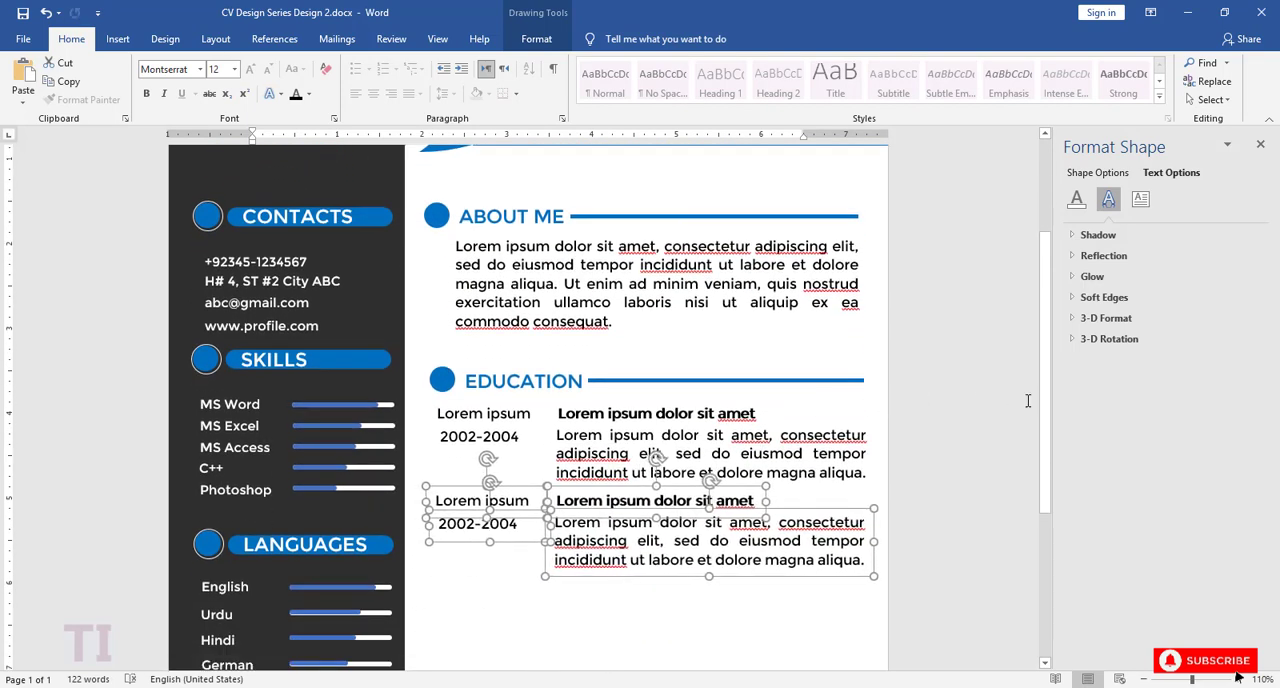
drag(1044, 417, 1044, 524)
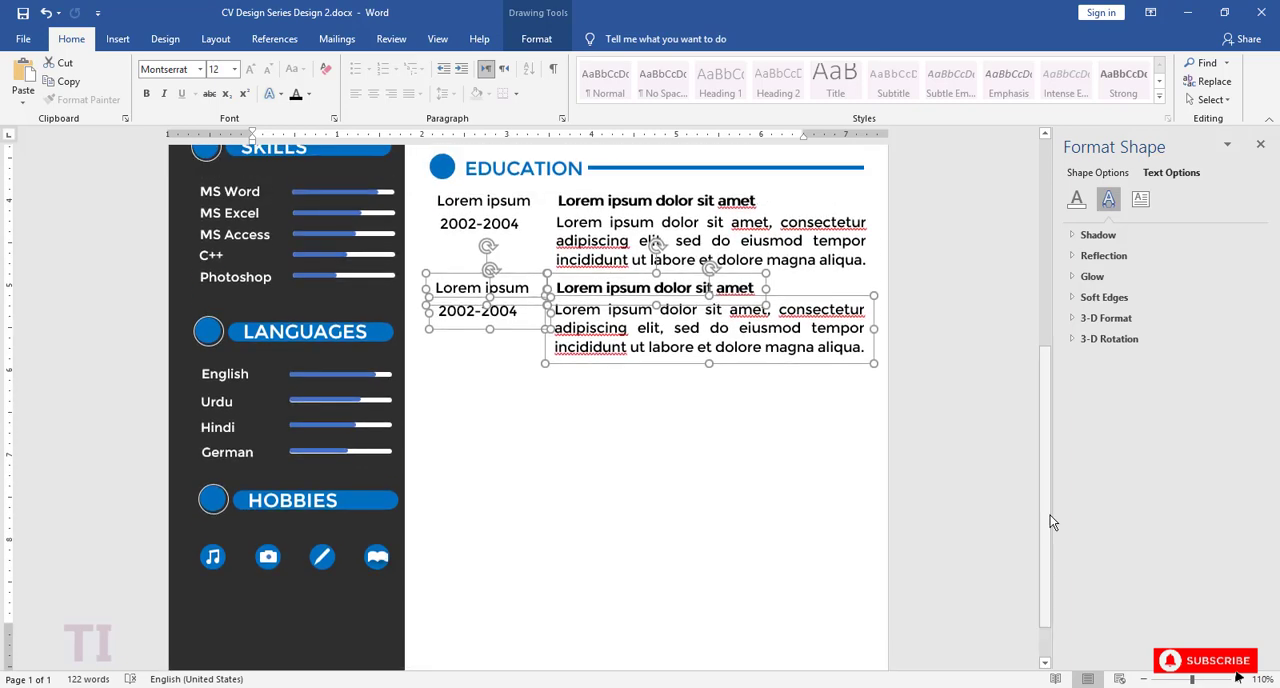
click(793, 500)
Step: Change the years of the second EDUCATION entry to 2004-2006
scroll(858, 512, up, 3)
click(477, 610)
key(BackSpace)
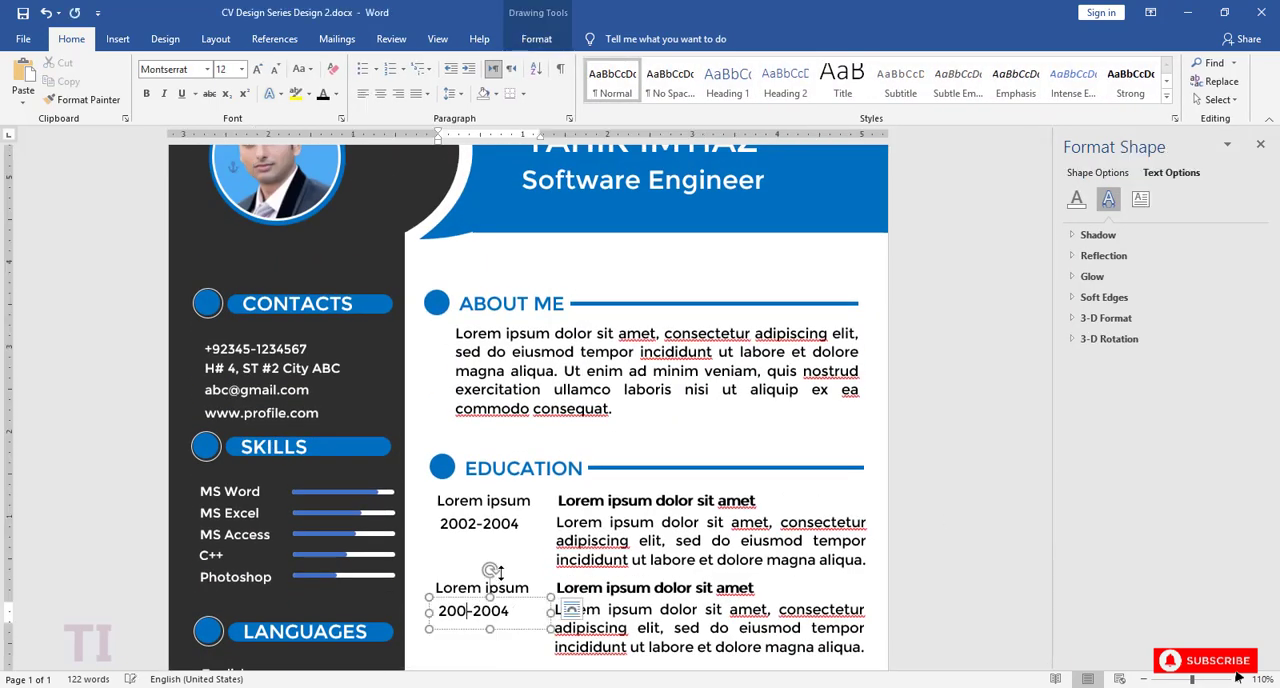
text(4)
key(BackSpace)
text(6)
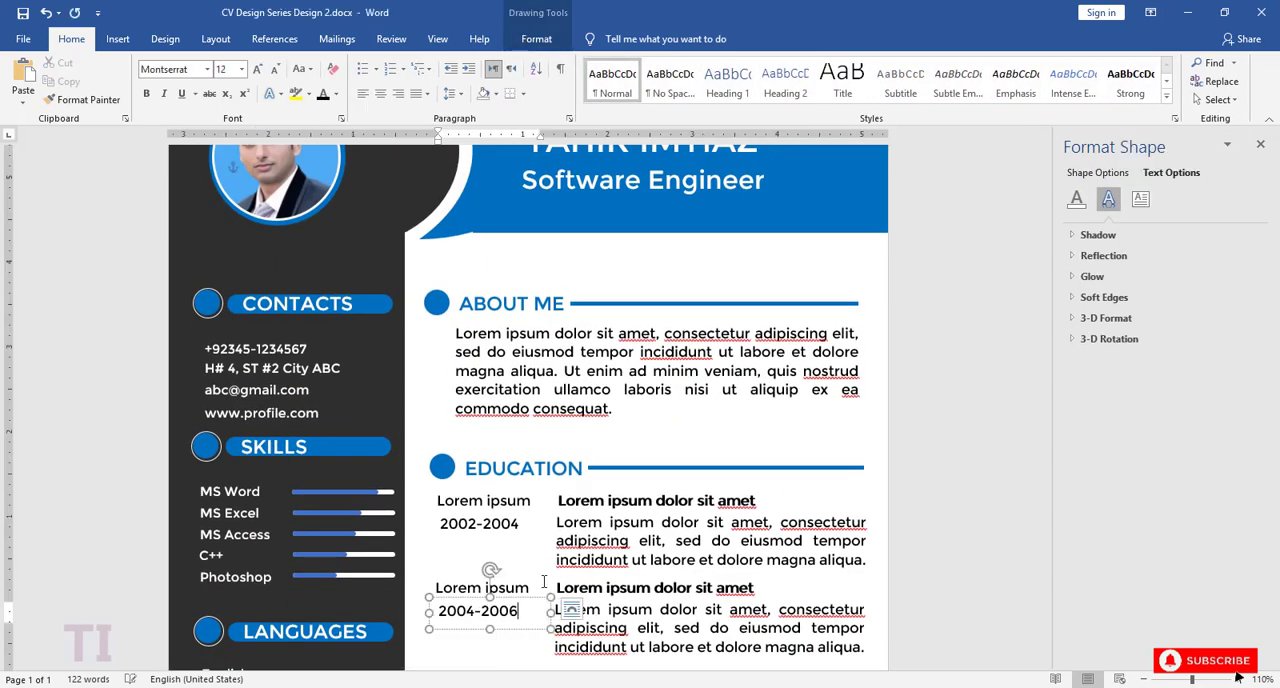
scroll(531, 522, down, 1)
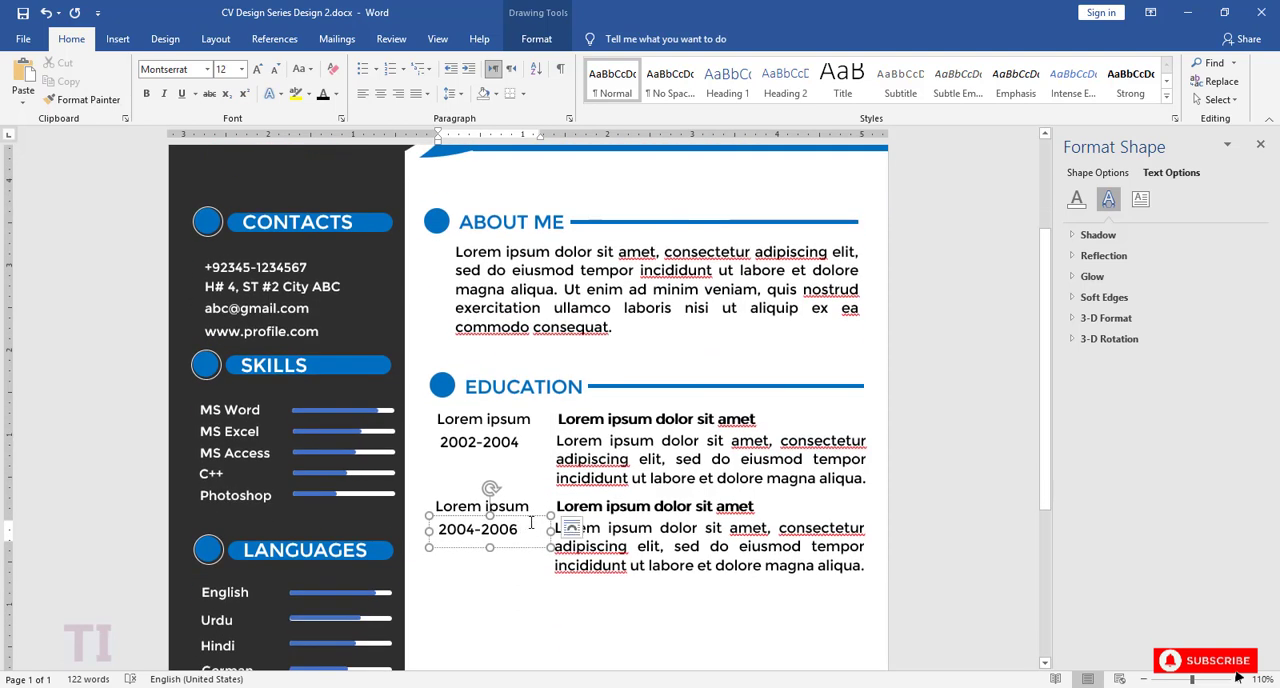
scroll(531, 522, down, 1)
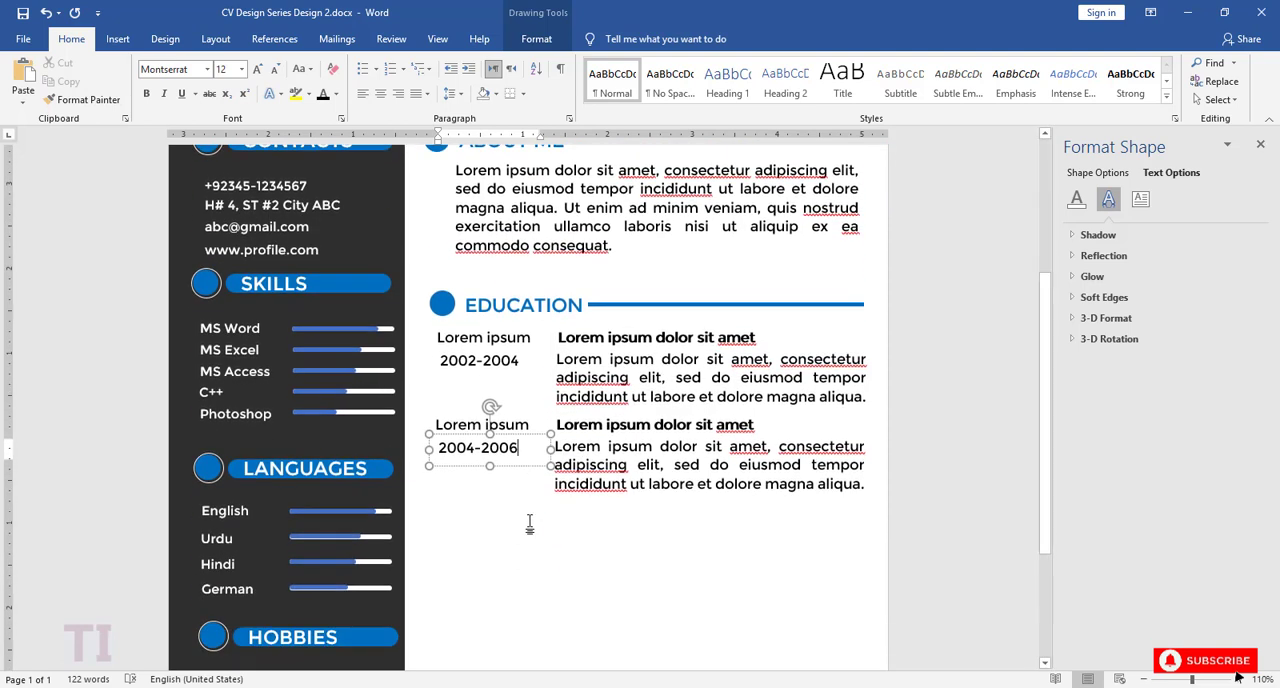
key(ctrl+v)
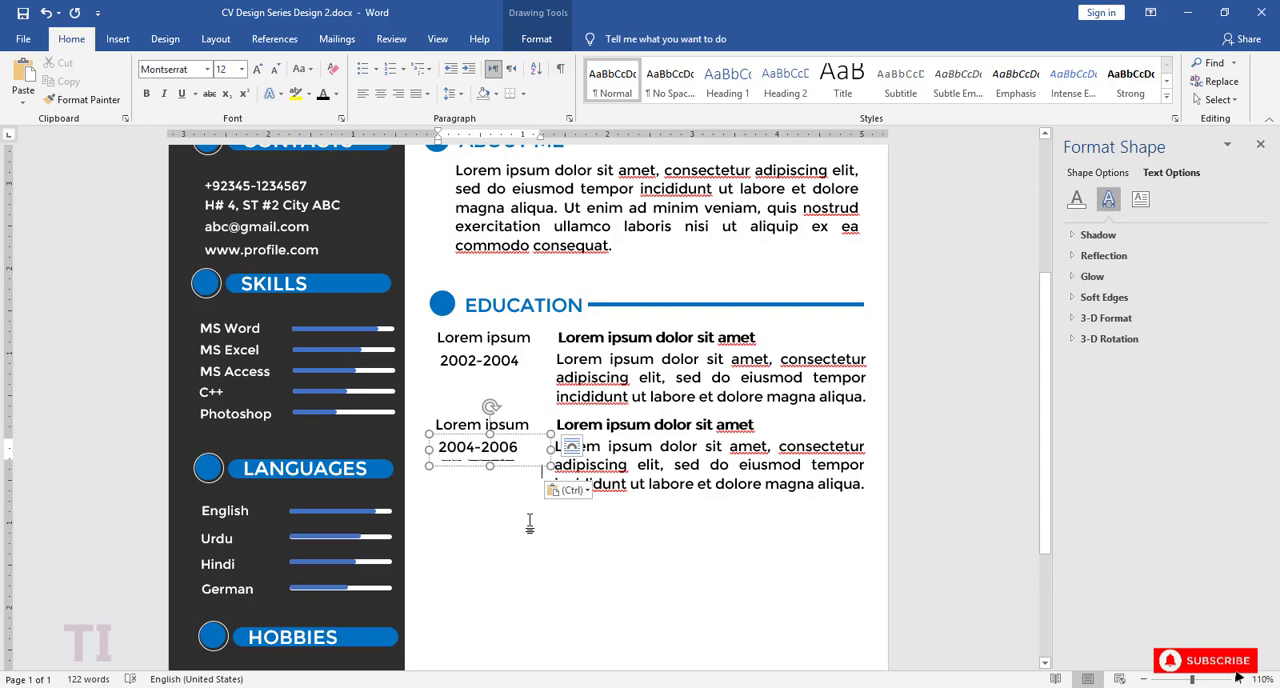
click(542, 535)
scroll(543, 534, up, 2)
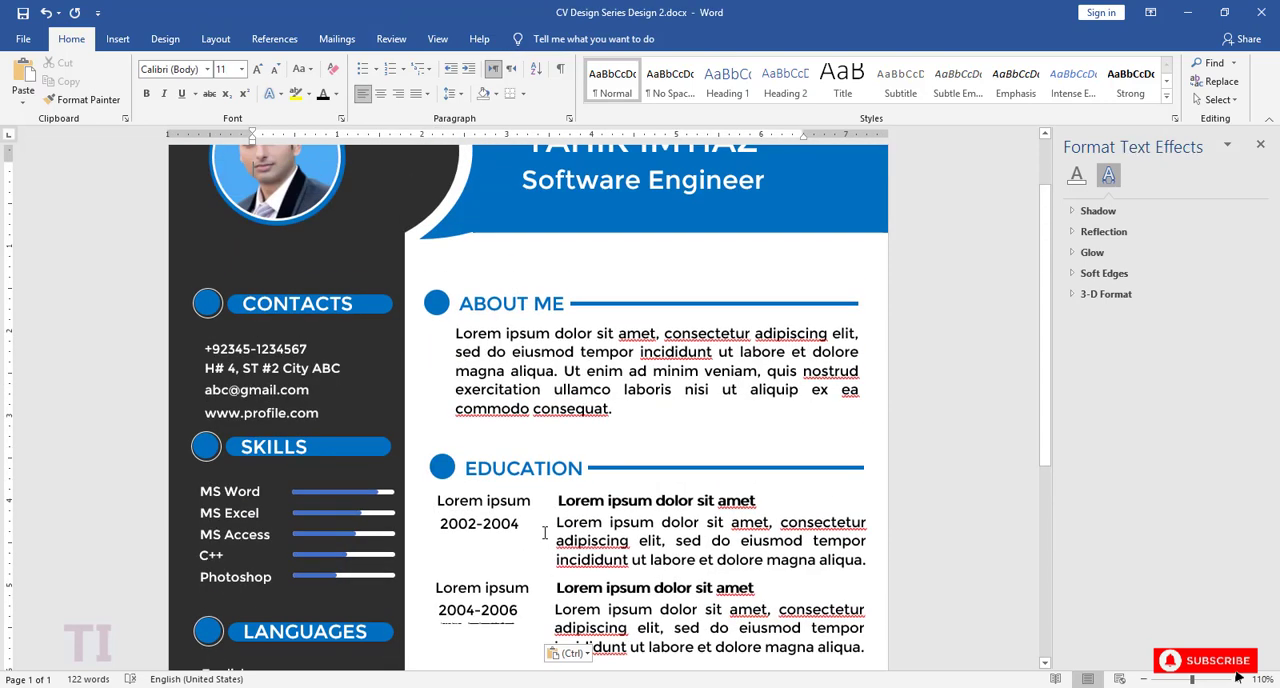
key(ctrl+z)
Step: Duplicate the four text boxes of the second EDUCATION entry and place the copy below it as a third entry
scroll(441, 338, down, 3)
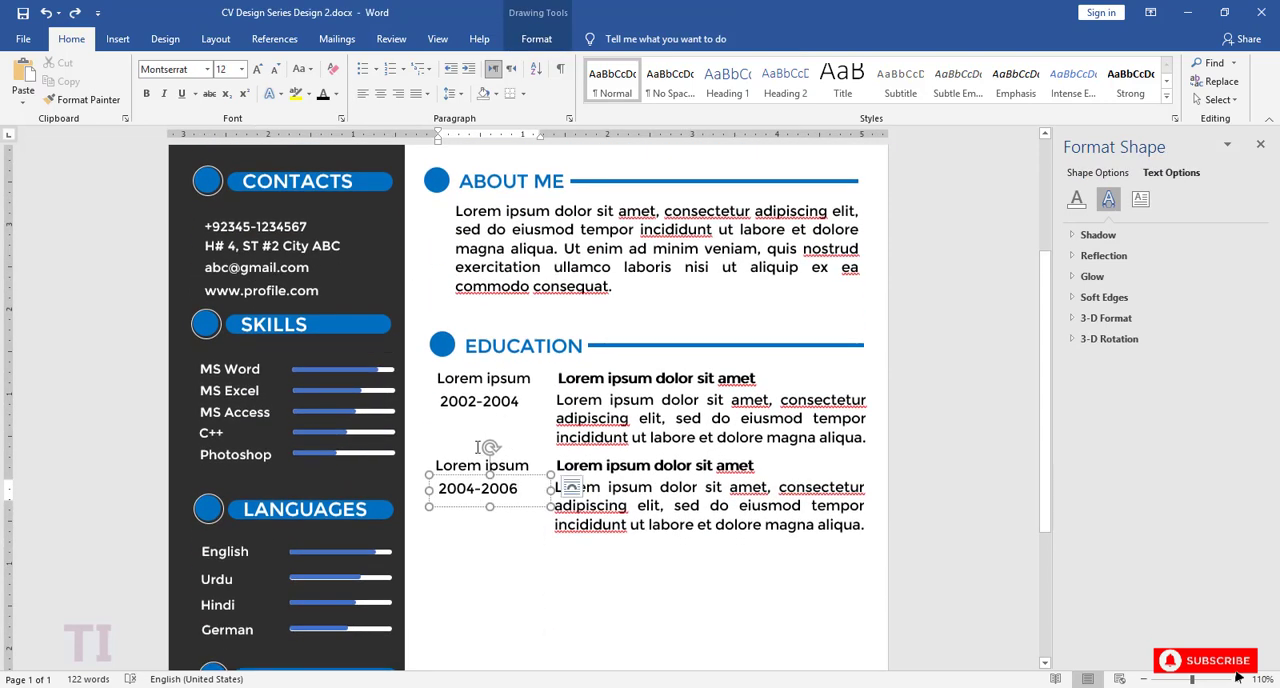
click(469, 466)
shift+click(512, 489)
shift+click(592, 466)
shift+click(615, 490)
key(ctrl+c)
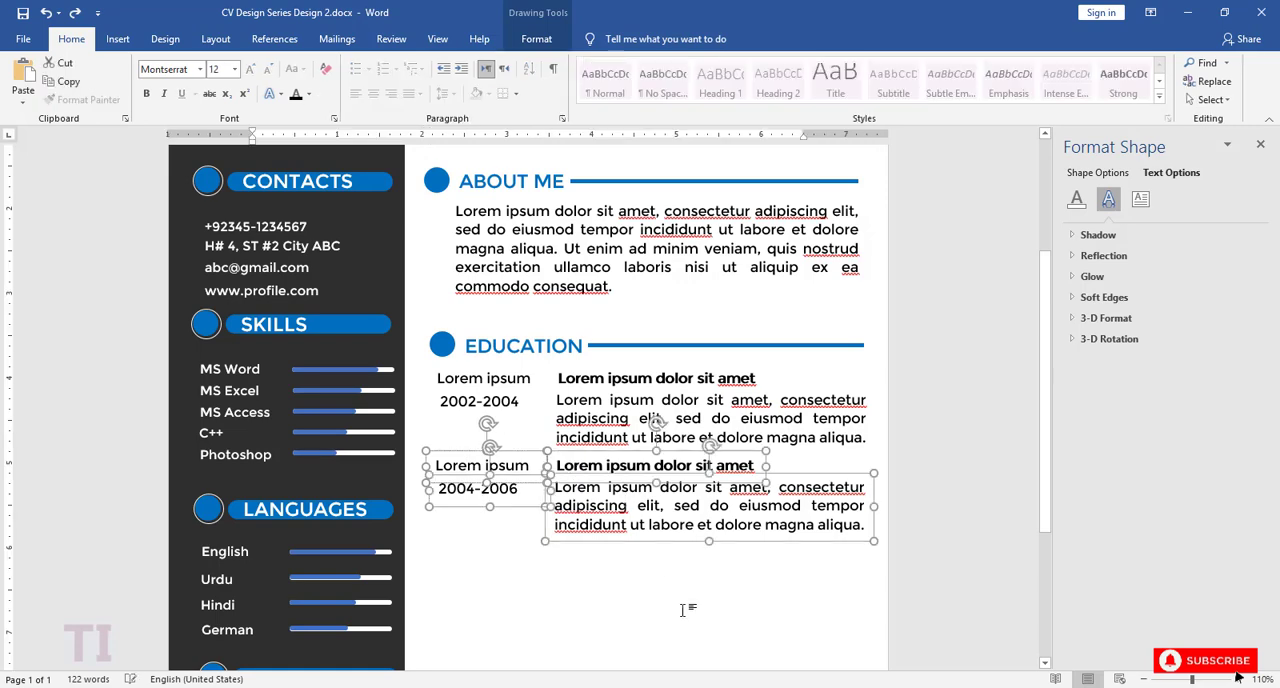
click(689, 606)
key(ctrl+v)
scroll(418, 375, down, 3)
drag(443, 177, 622, 584)
click(656, 607)
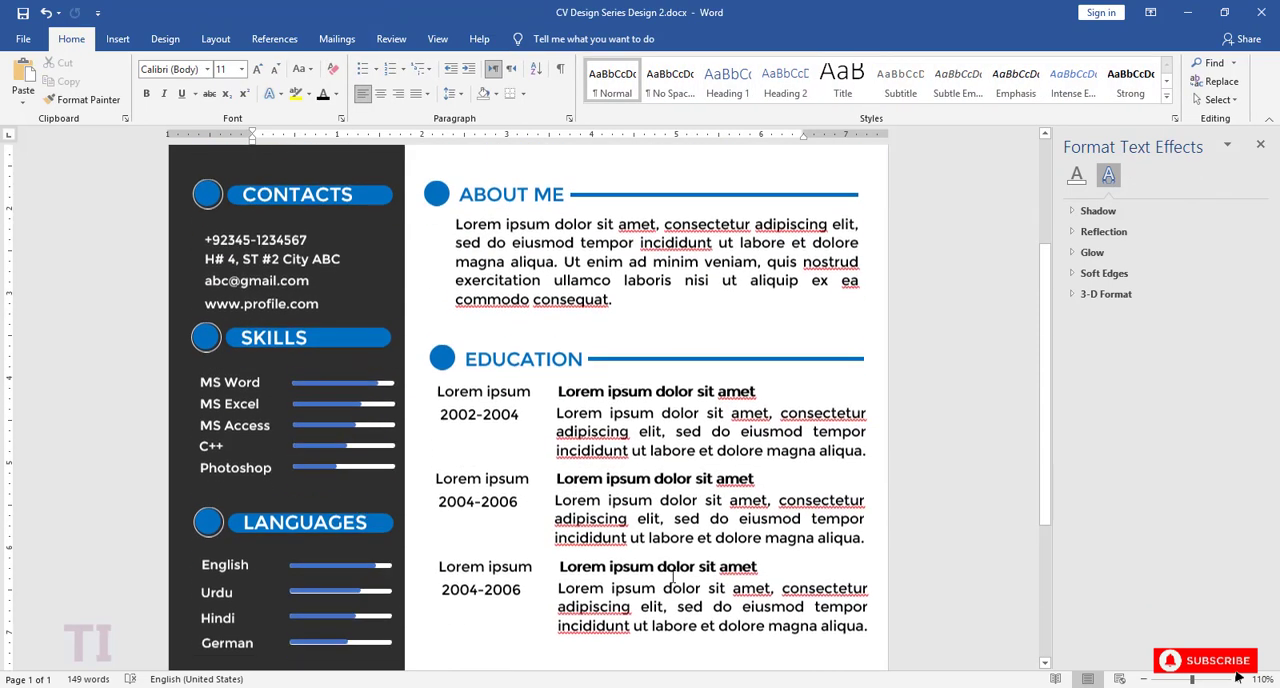
Step: Duplicate the EDUCATION heading together with its blue circle and horizontal line
scroll(650, 580, down, 3)
click(447, 182)
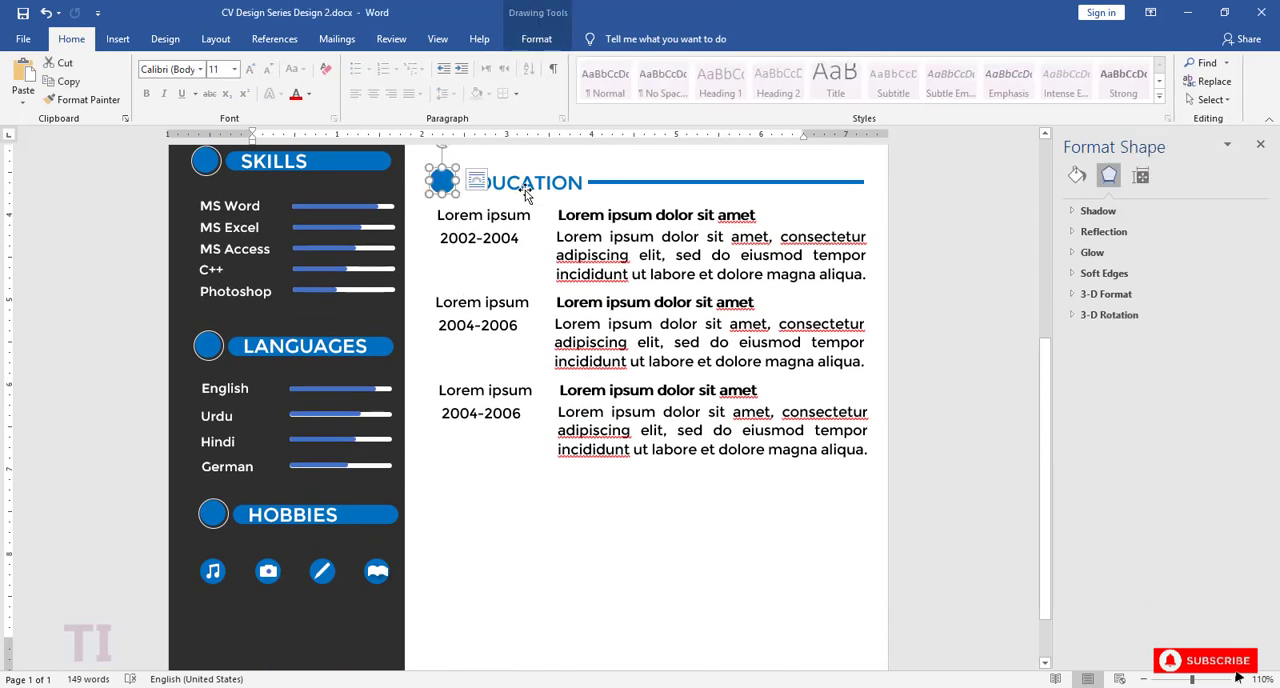
shift+click(532, 189)
shift+click(622, 187)
click(445, 468)
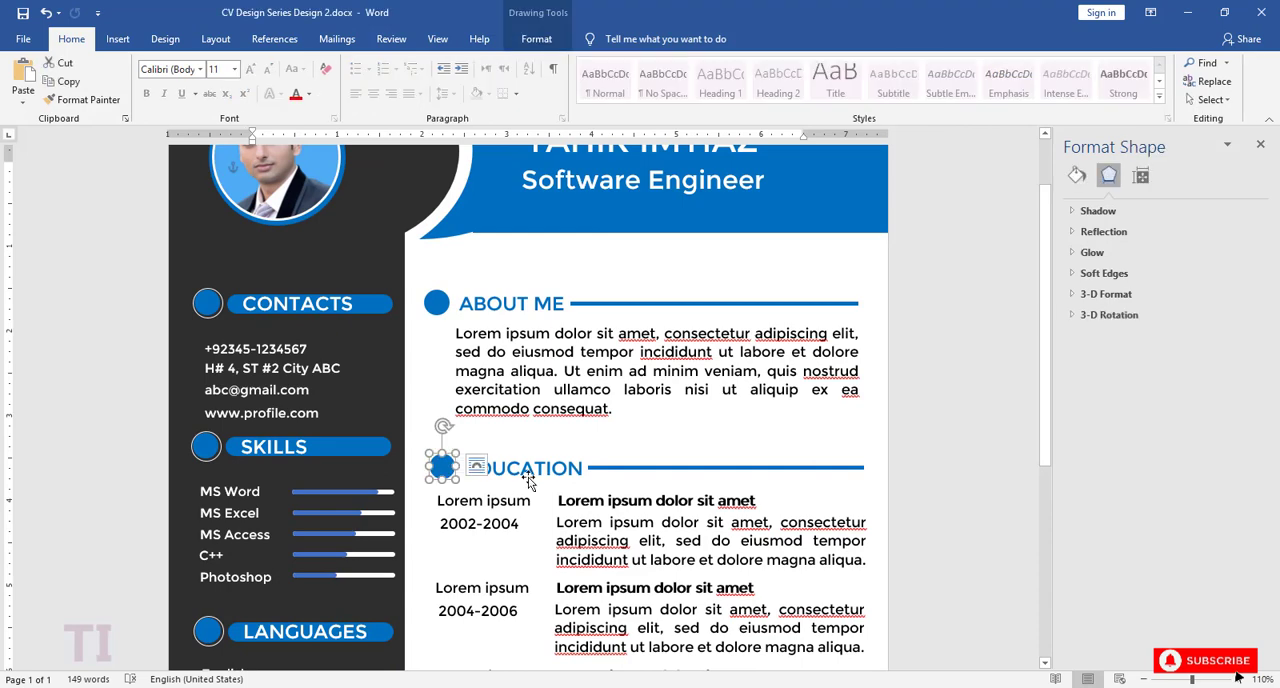
shift+click(585, 468)
shift+click(634, 470)
ctrl+drag(634, 470, 596, 674)
drag(567, 502, 543, 474)
scroll(543, 474, down, 1)
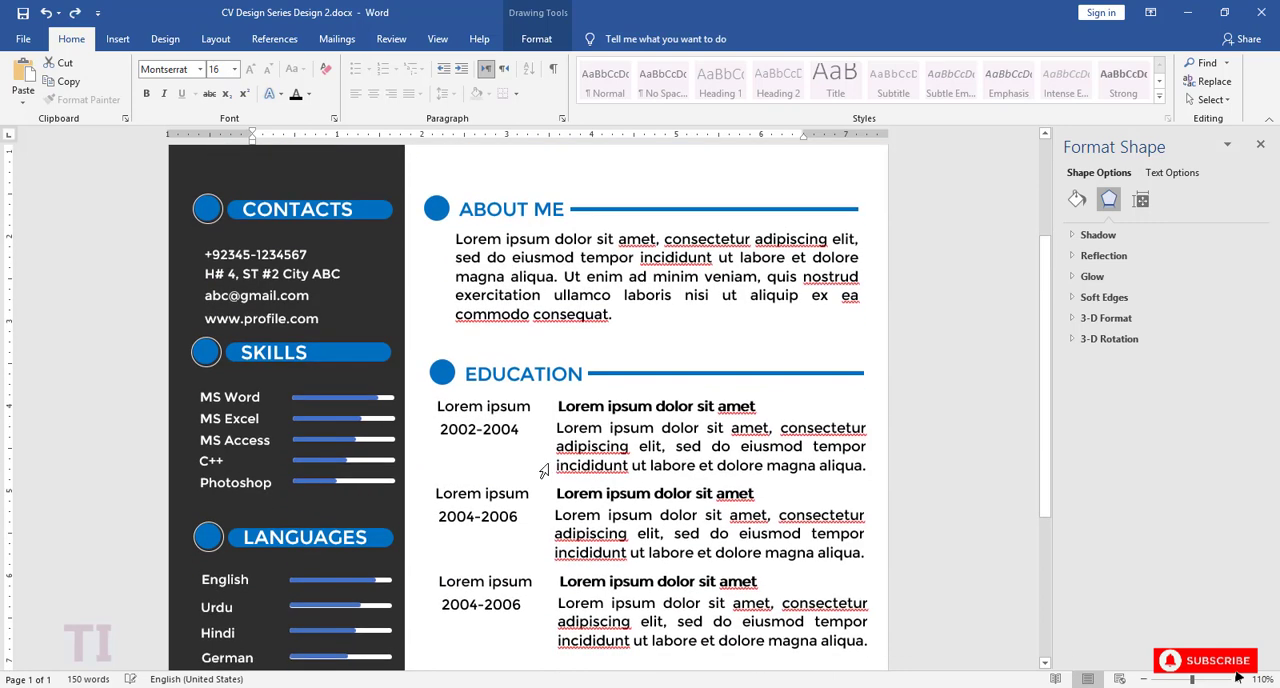
Step: Move the copied heading, circle and line directly below the third EDUCATION entry, aligned with the original heading
scroll(540, 470, up, 2)
drag(402, 221, 469, 655)
scroll(474, 439, down, 3)
scroll(474, 439, down, 2)
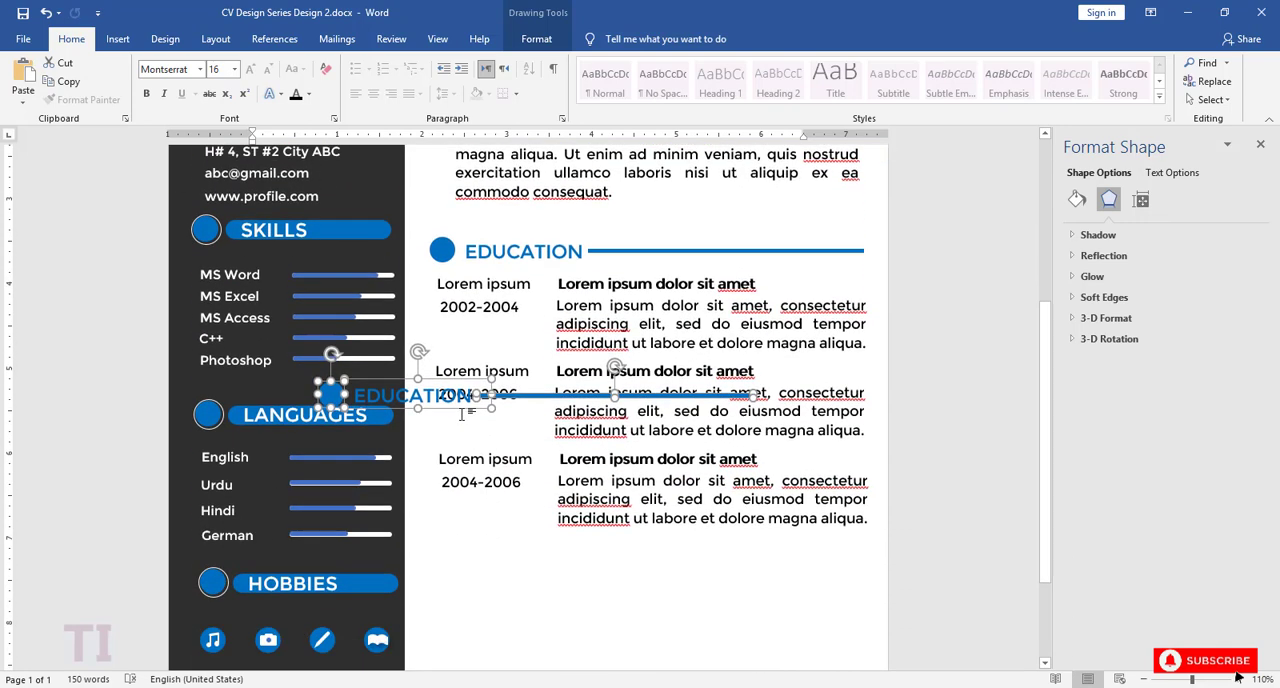
drag(455, 411, 567, 567)
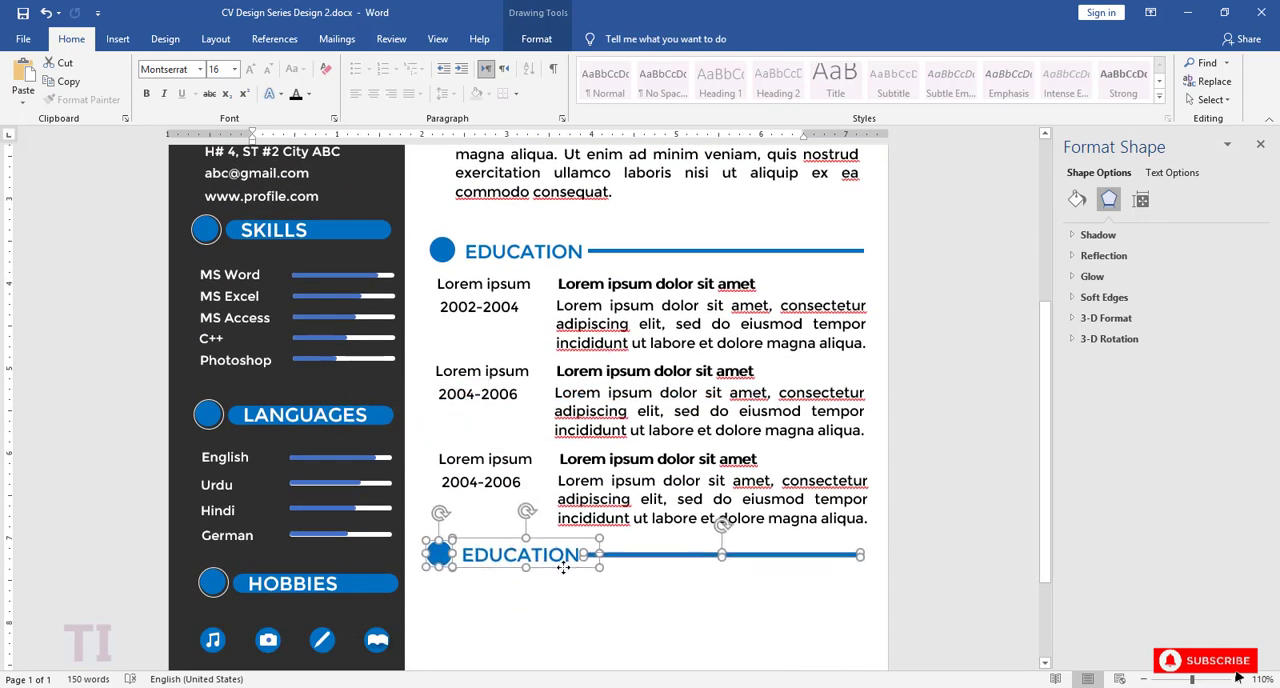
scroll(542, 465, down, 3)
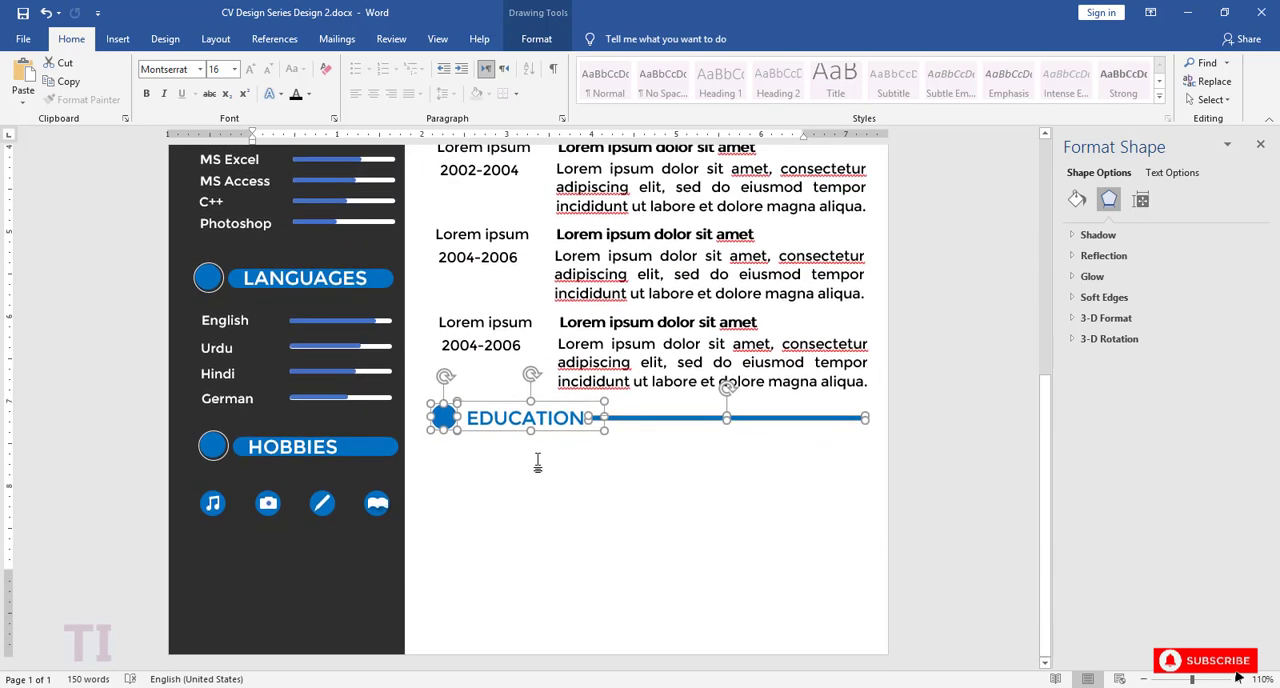
Step: Replace the copied heading's text with EXPERIENCE in capital letters
click(538, 462)
click(547, 418)
drag(585, 418, 492, 420)
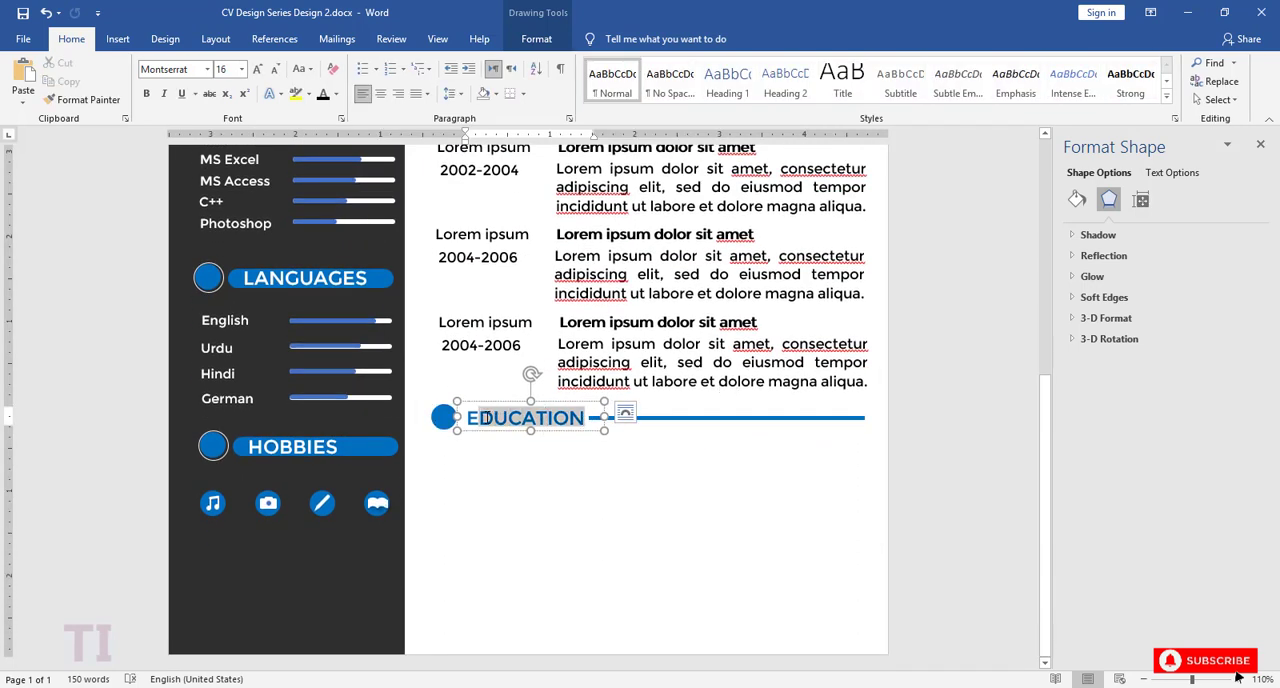
text(Experience)
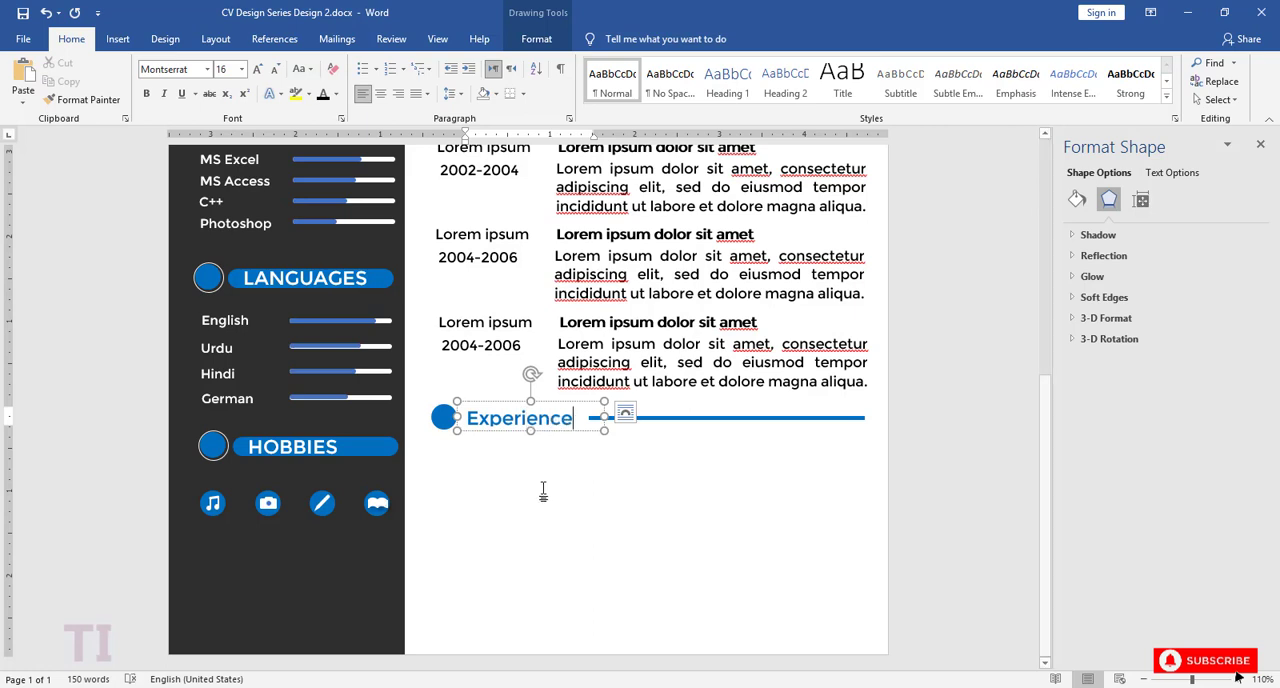
key(BackSpace)
key(BackSpace)
key(BackSpace)
key(BackSpace)
key(BackSpace)
key(BackSpace)
key(BackSpace)
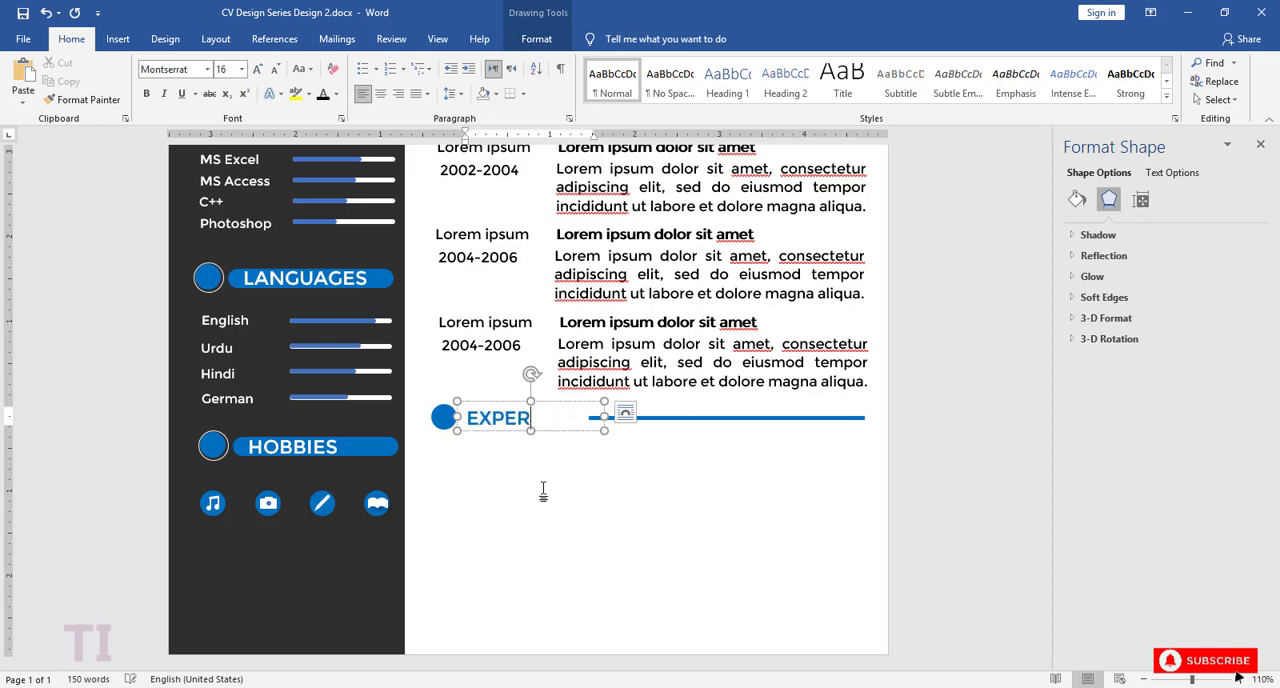
click(614, 471)
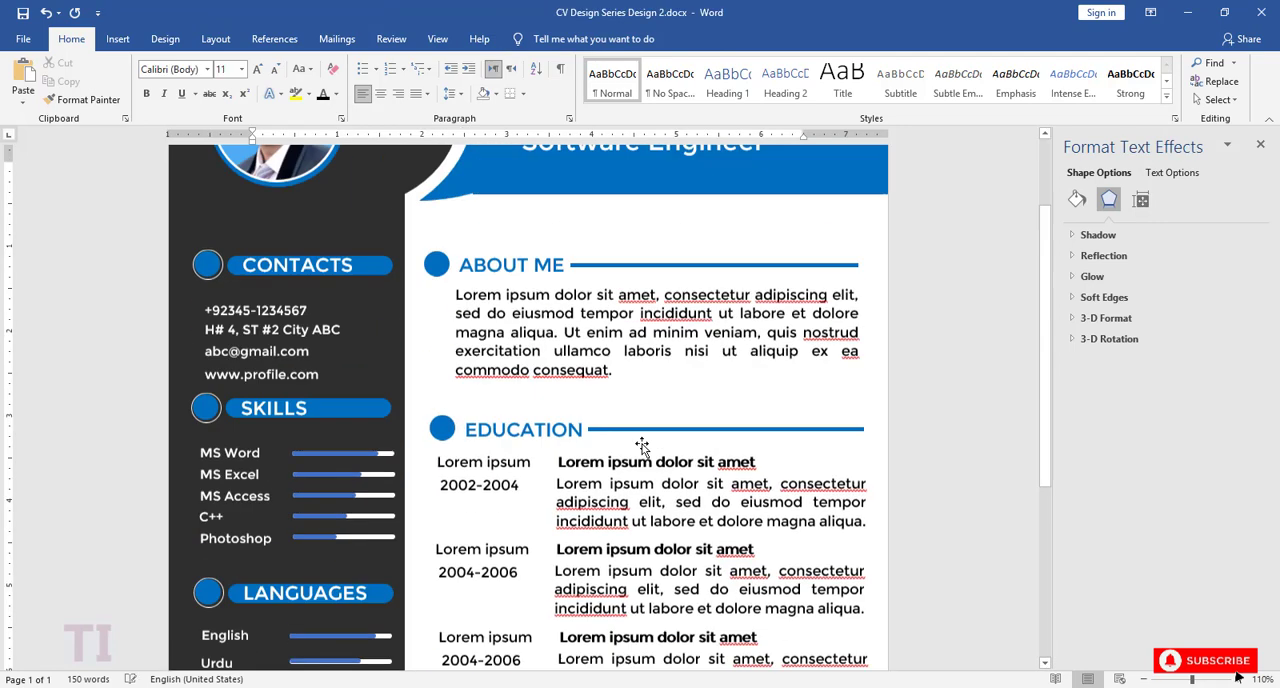
Step: Shorten the blue line beside EXPERIENCE at its start so that it clears the heading text
scroll(650, 480, down, 4)
click(664, 488)
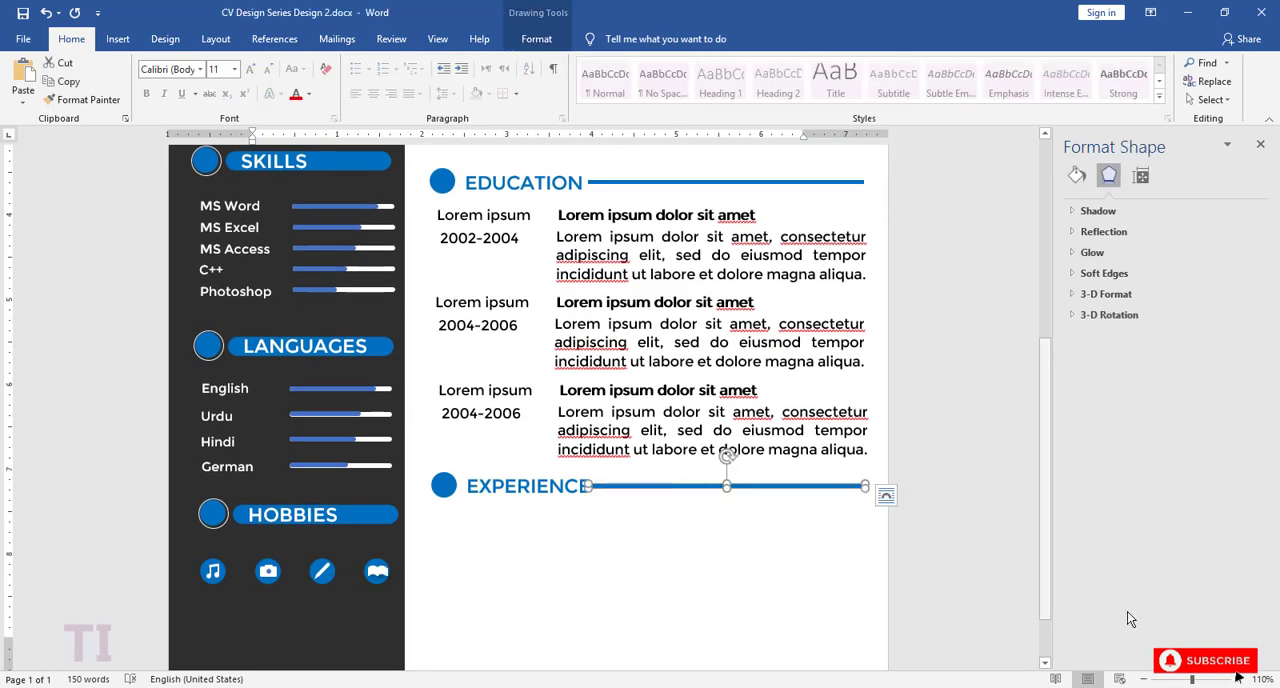
drag(1192, 679, 1231, 680)
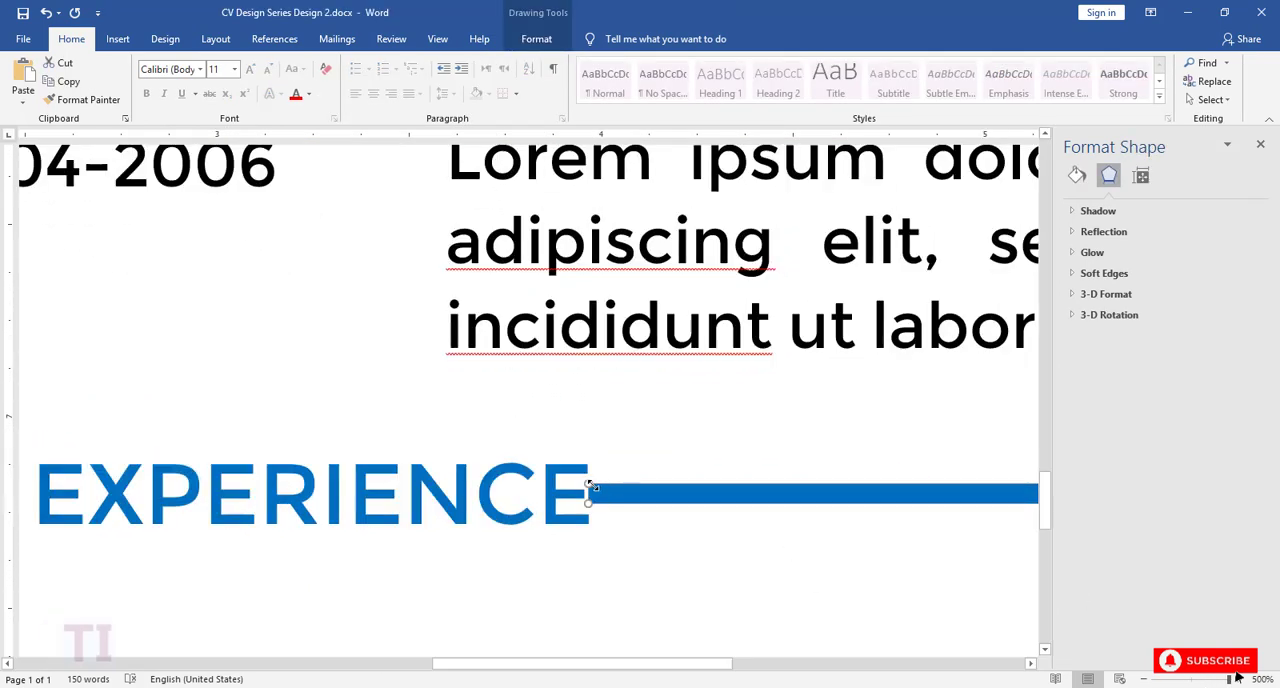
drag(586, 491, 702, 491)
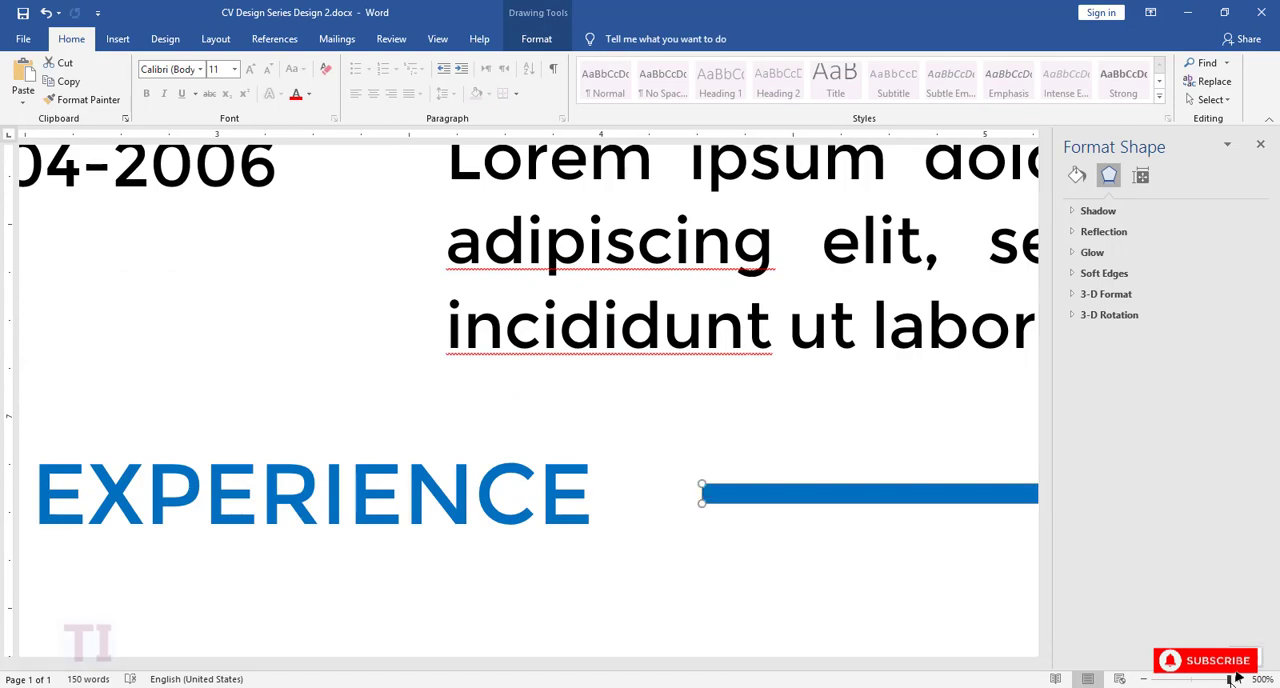
drag(1231, 680, 1192, 680)
click(754, 594)
Step: Extend the start of the EXPERIENCE line slightly back towards the heading, leaving a small gap after the text
scroll(754, 594, up, 3)
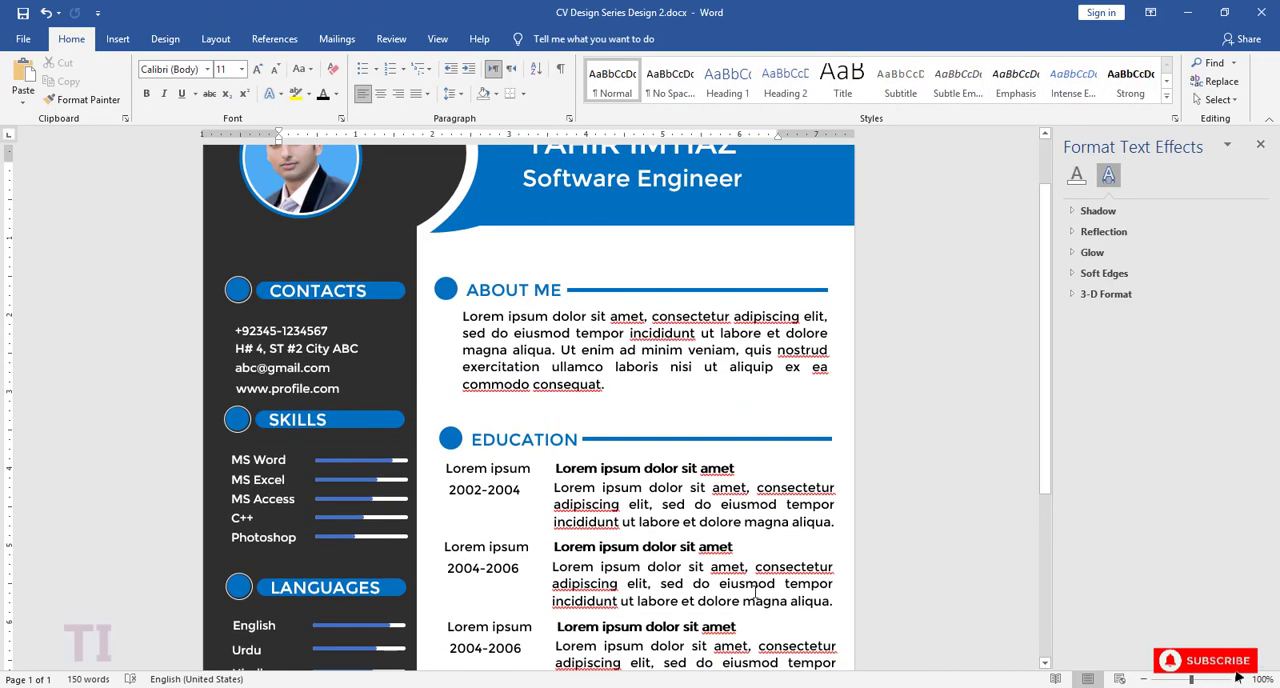
scroll(754, 592, down, 2)
click(643, 561)
scroll(604, 562, up, 20)
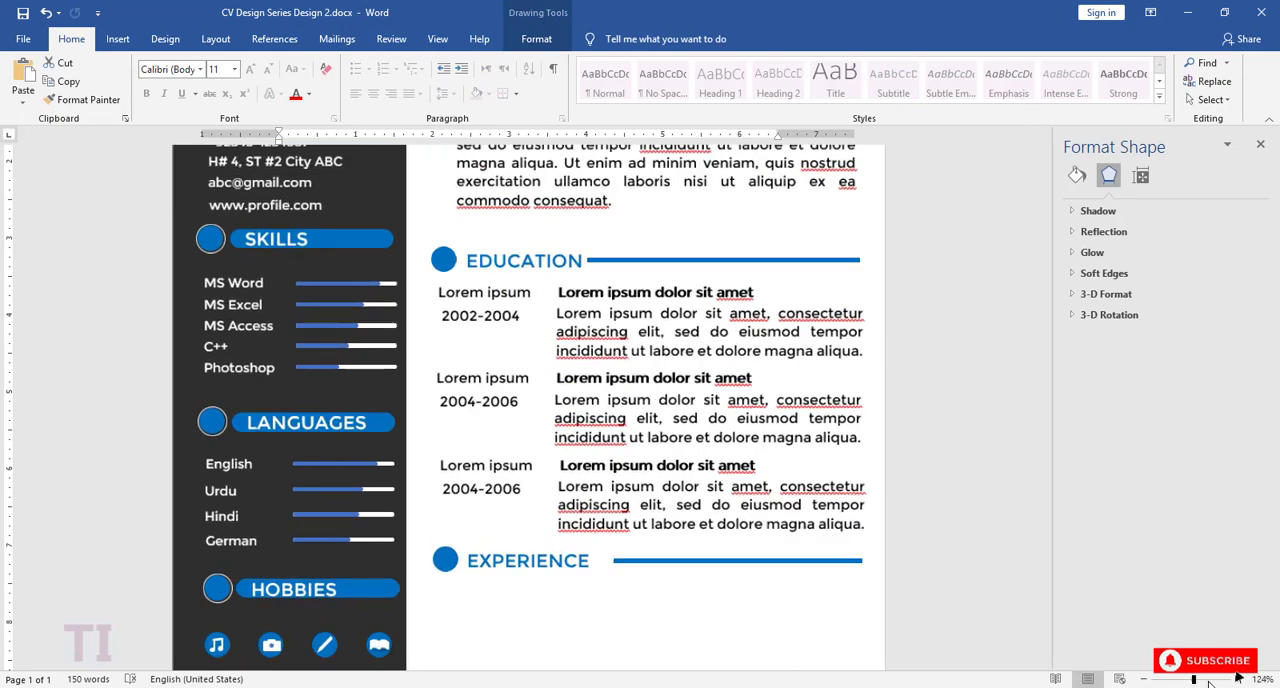
drag(604, 561, 568, 559)
scroll(1030, 626, down, 20)
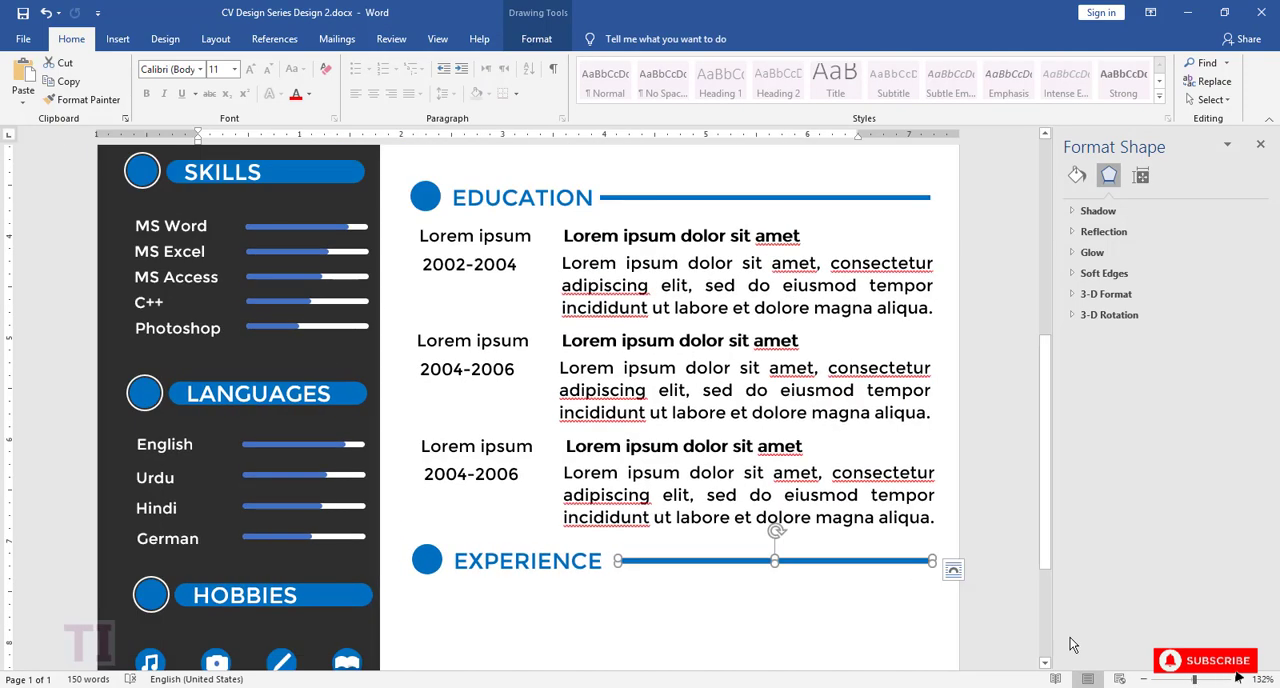
Step: Duplicate the four text boxes of the first EDUCATION entry: title, 2002-2004 date, bold heading and description paragraph
scroll(805, 602, down, 5)
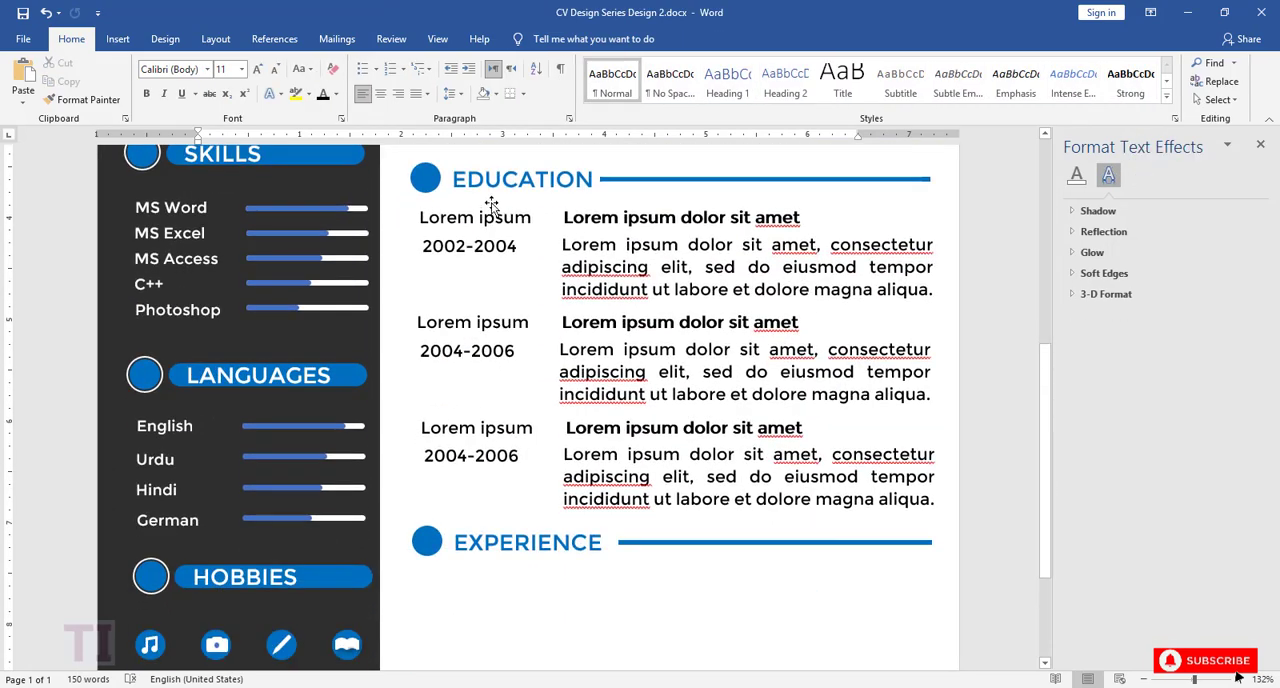
click(477, 222)
shift+click(479, 249)
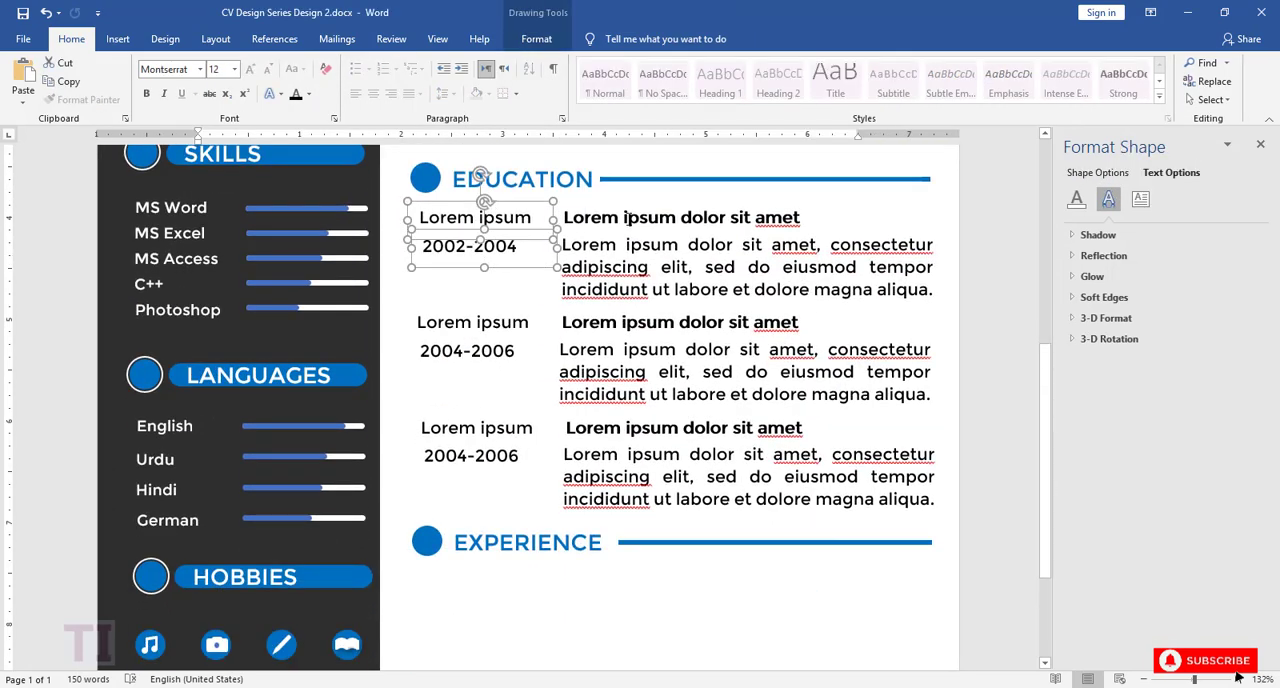
shift+click(620, 220)
shift+click(631, 281)
key(ctrl+c)
key(ctrl+v)
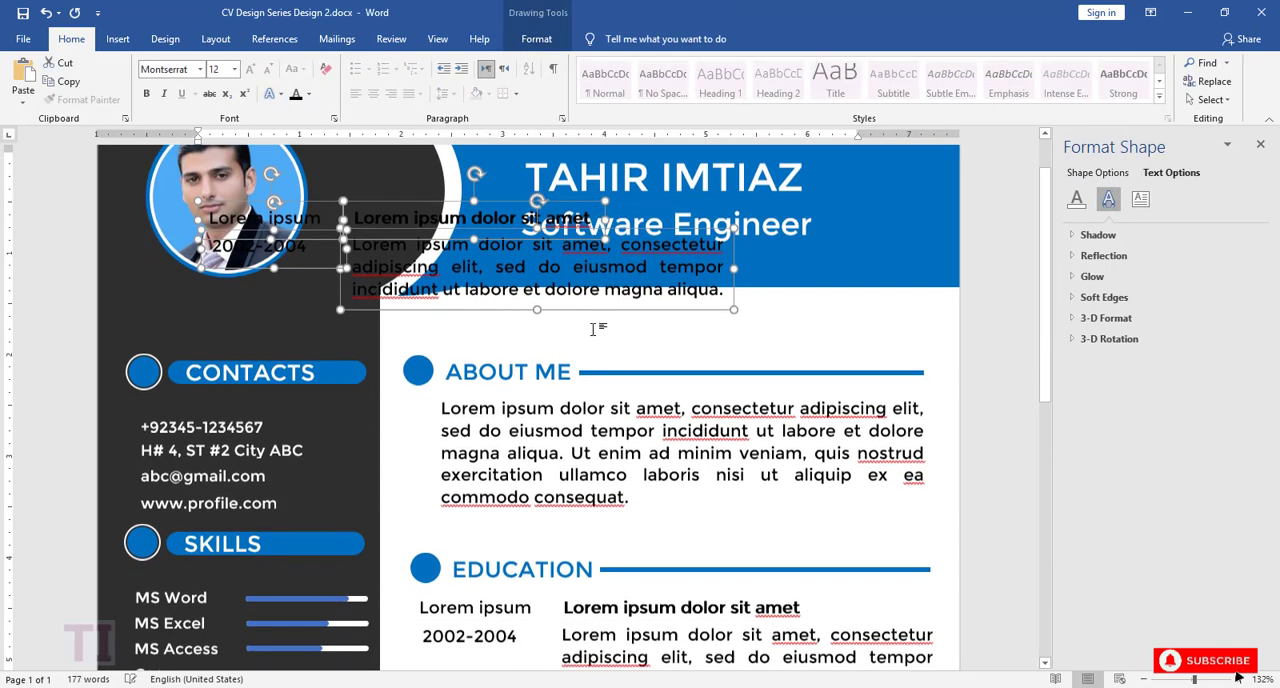
Step: Move the copied entry directly below the EXPERIENCE heading, aligned with the EDUCATION entries above
click(1143, 681)
click(1143, 681)
click(1143, 681)
click(1143, 681)
click(1143, 681)
click(1143, 681)
click(1143, 681)
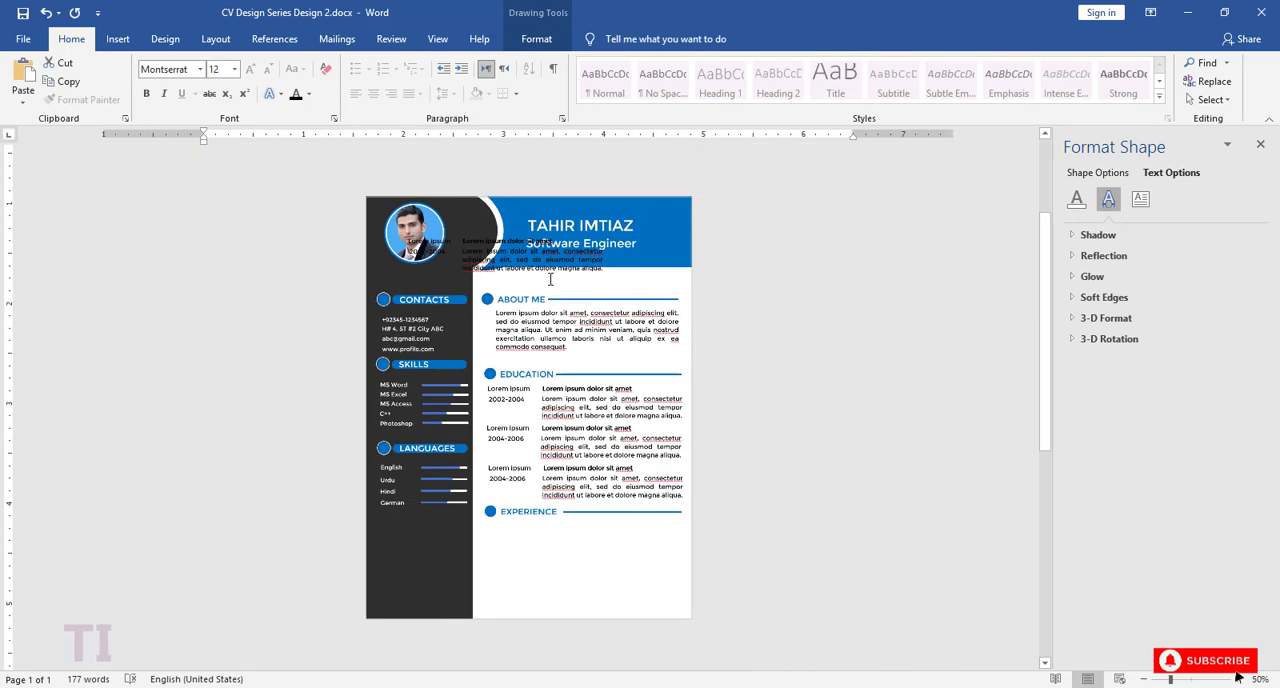
drag(517, 279, 596, 563)
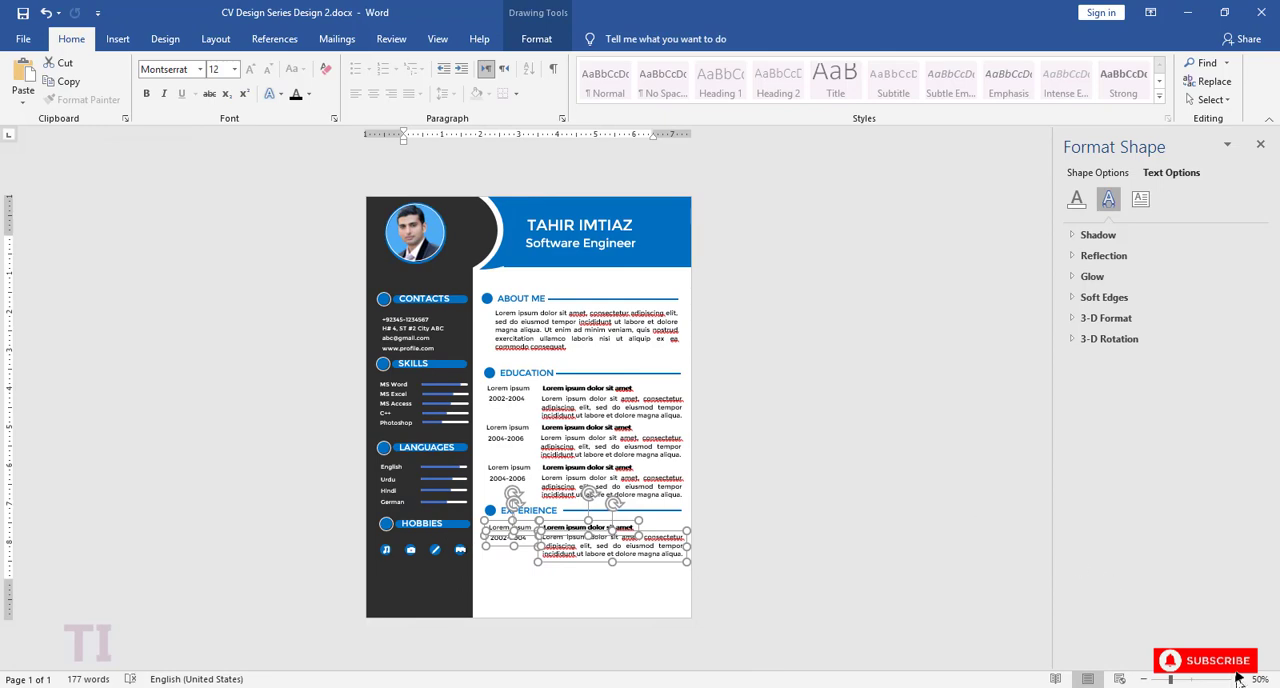
ctrl+scroll(1048, 500, up, 9)
scroll(1044, 526, down, 3)
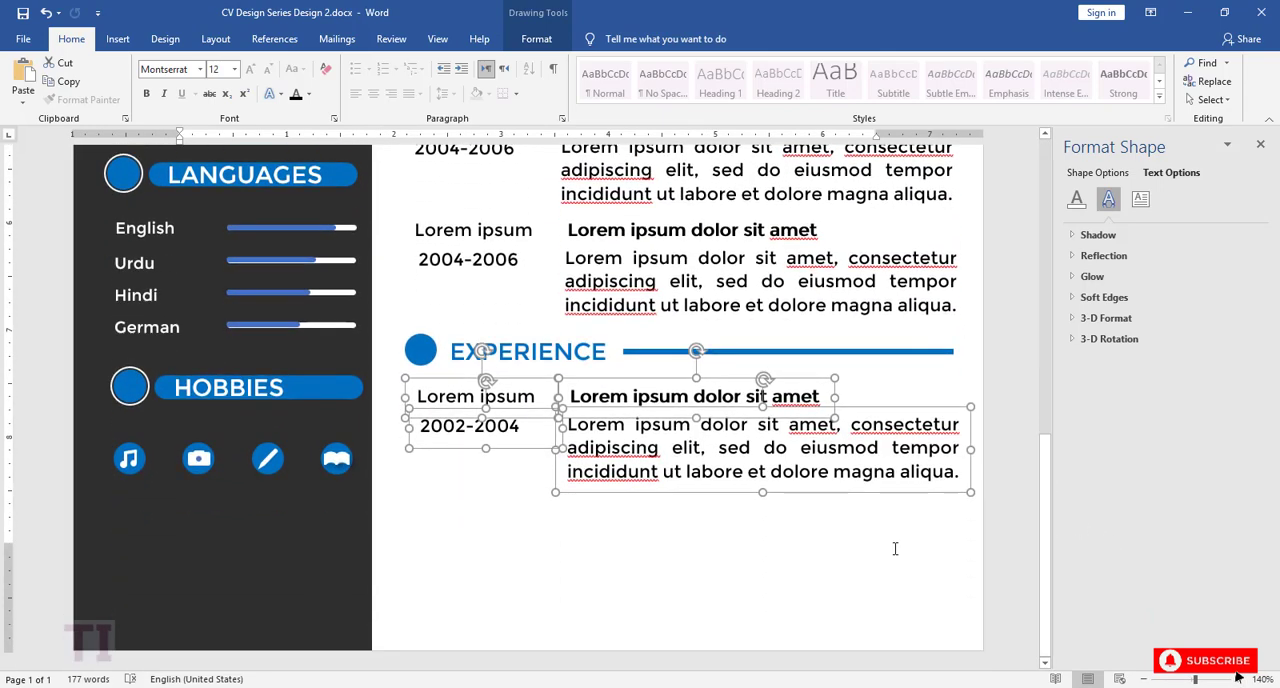
Step: Deselect the copied text boxes and save the CV document
click(895, 548)
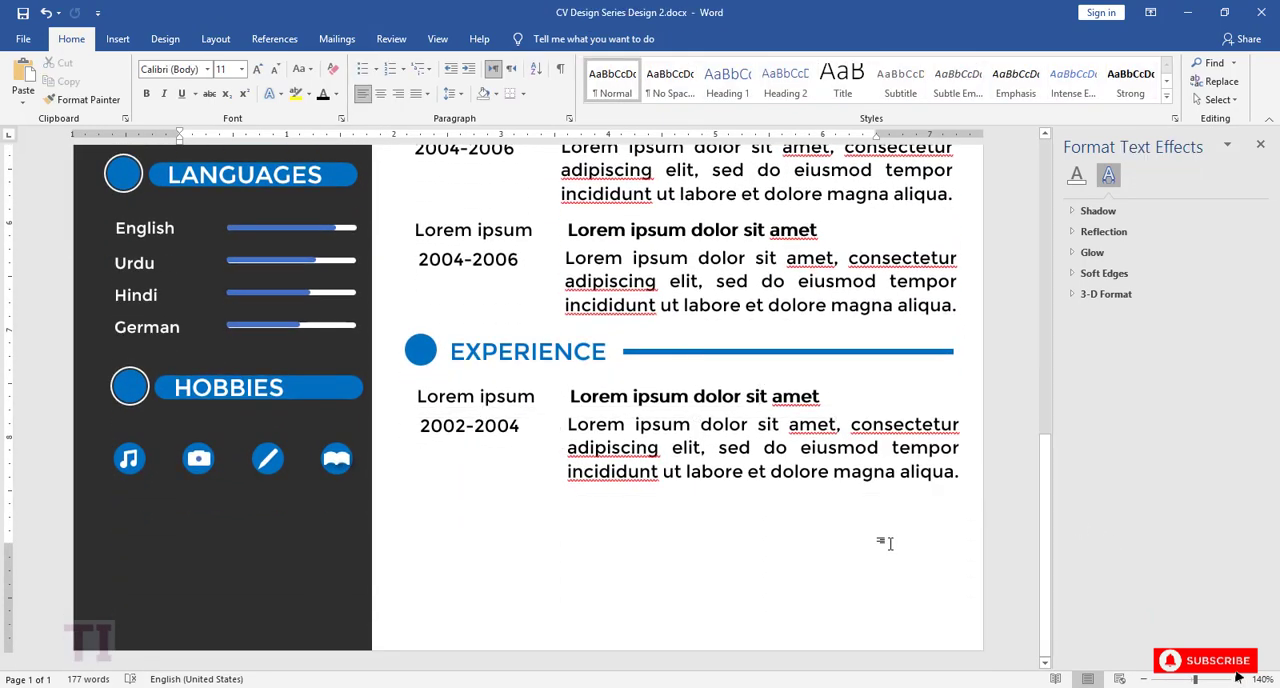
scroll(880, 532, up, 10)
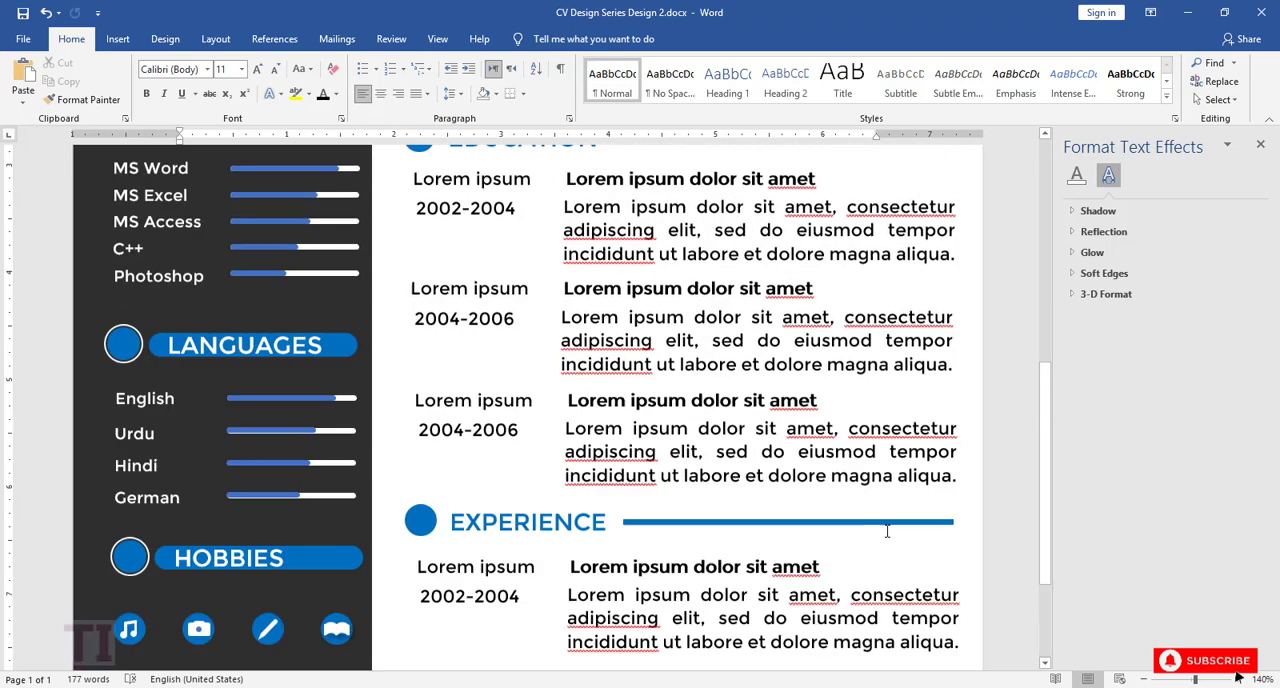
click(25, 13)
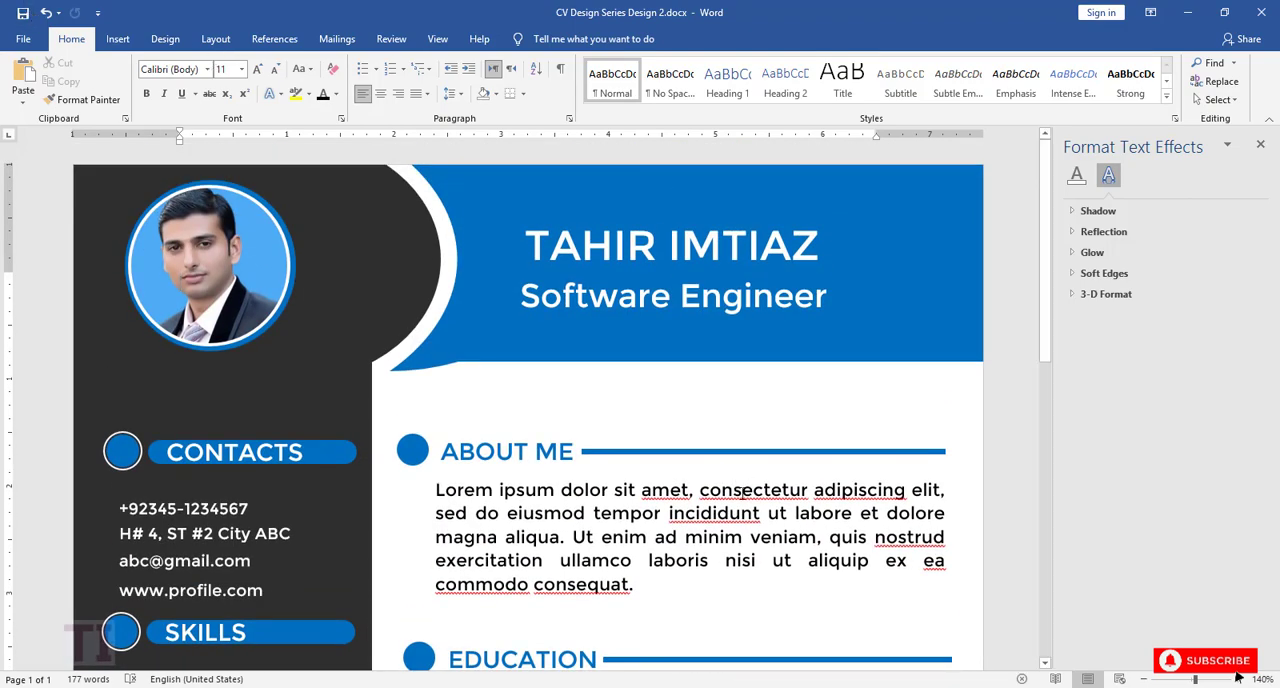